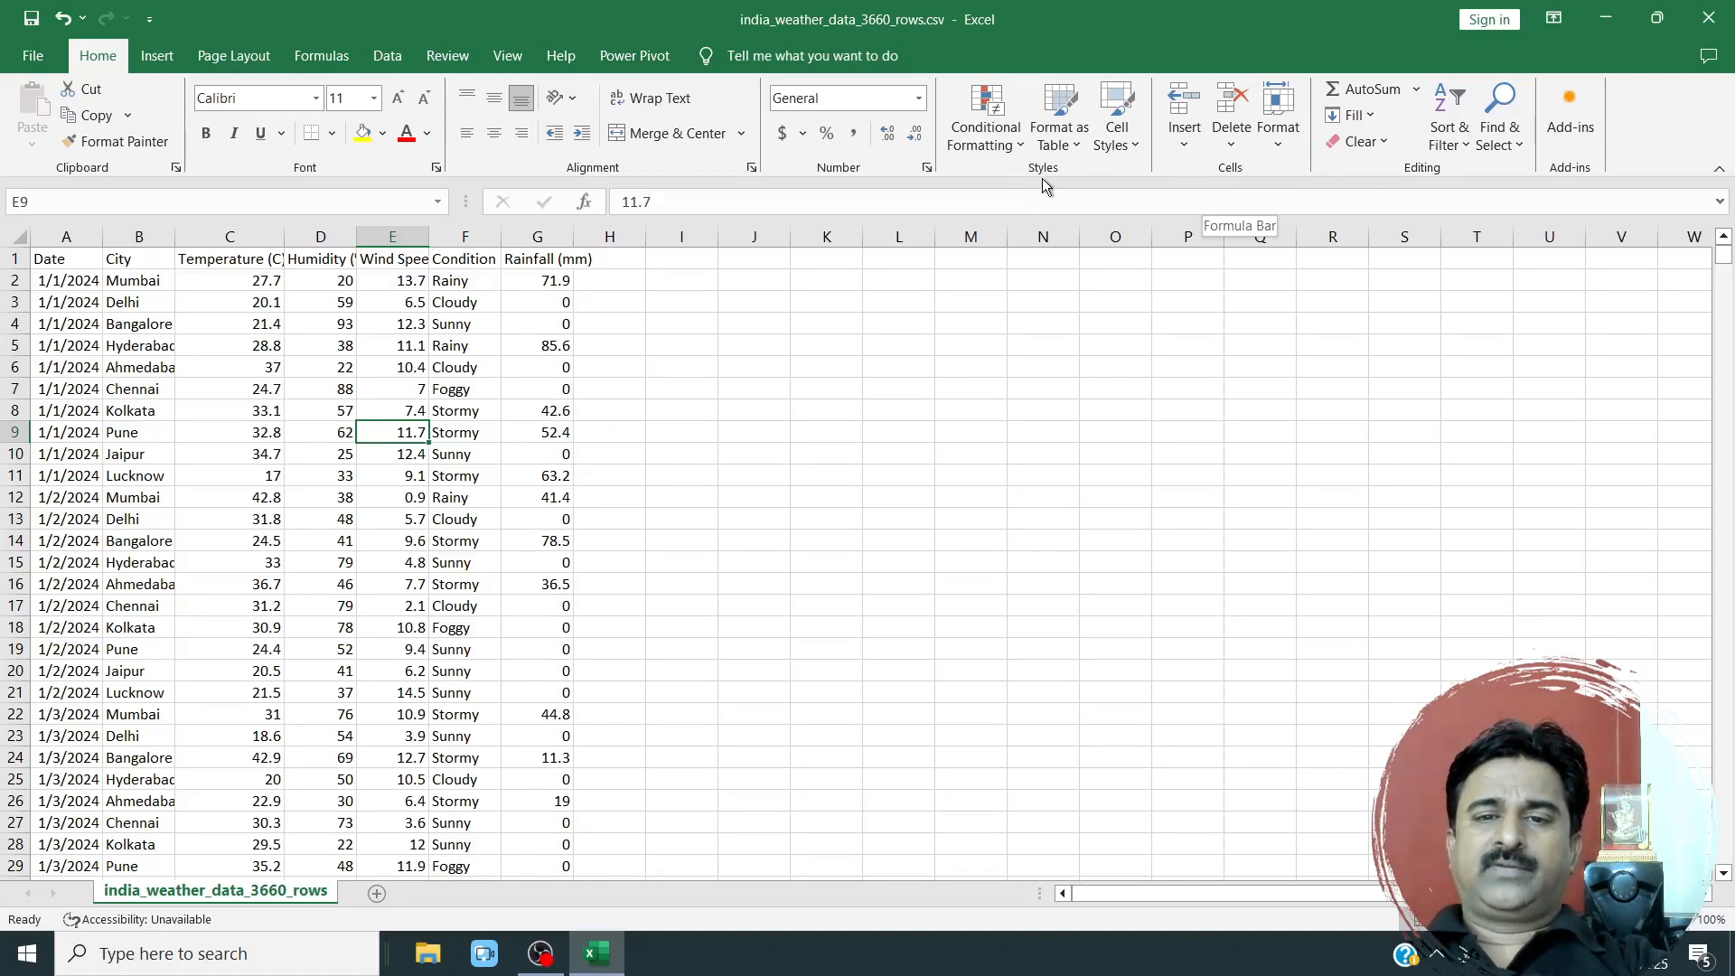
left_click(1012, 158)
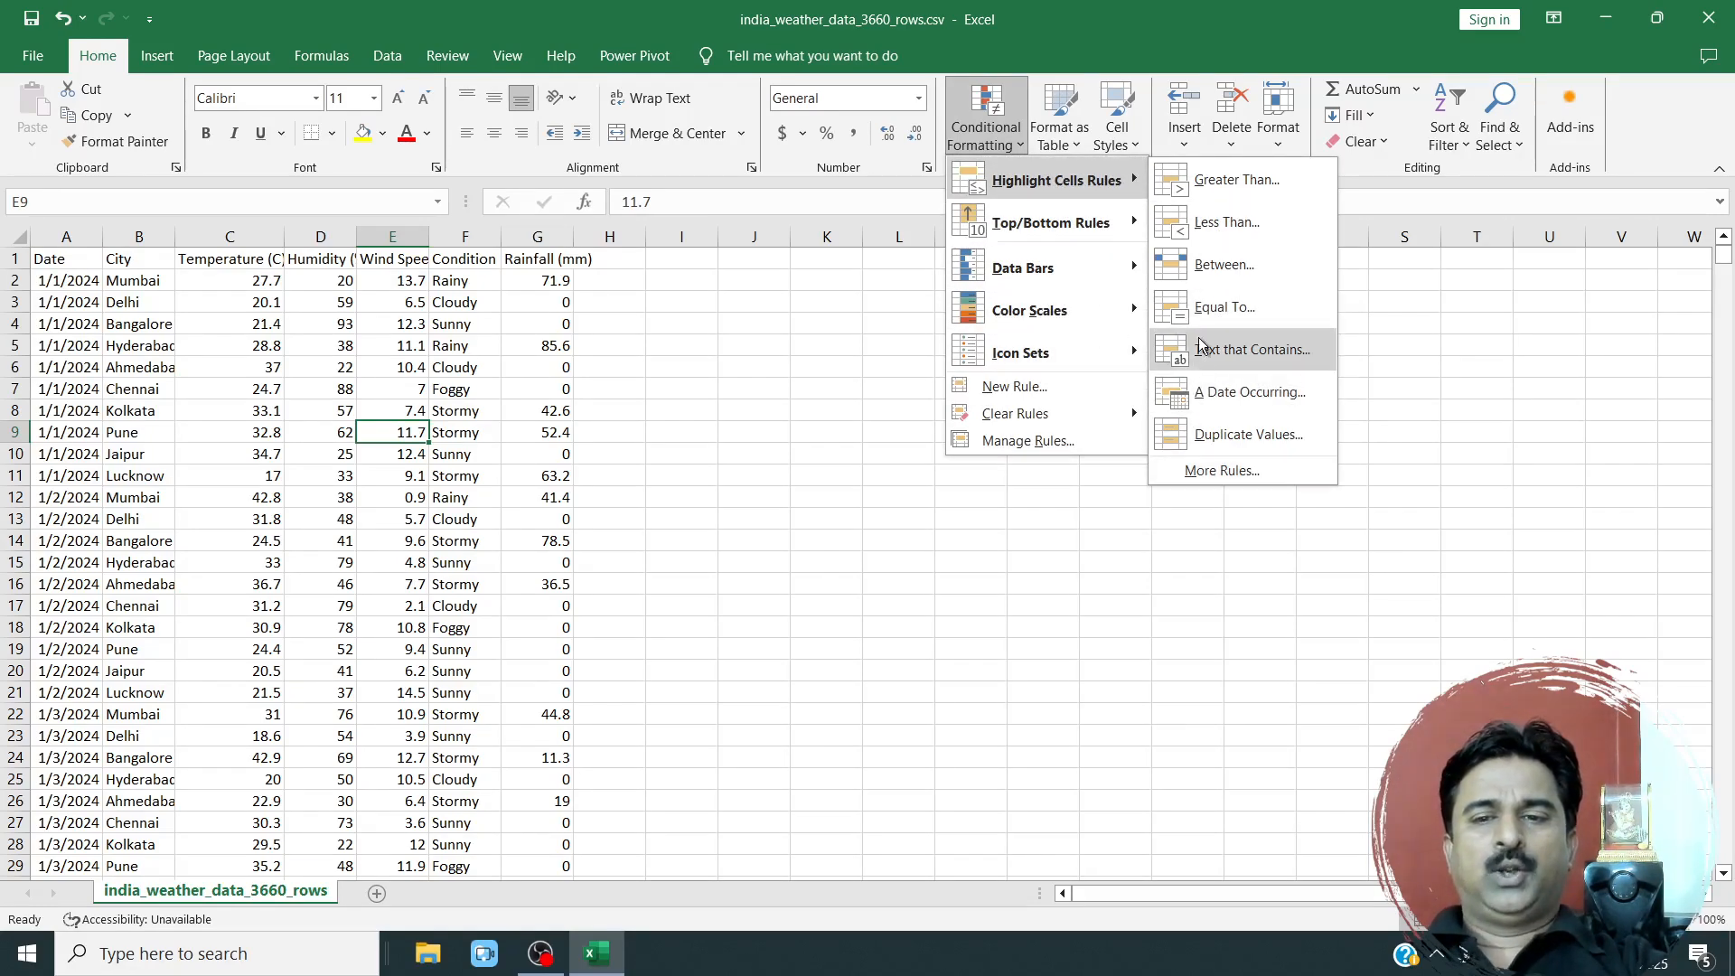
left_click(670, 422)
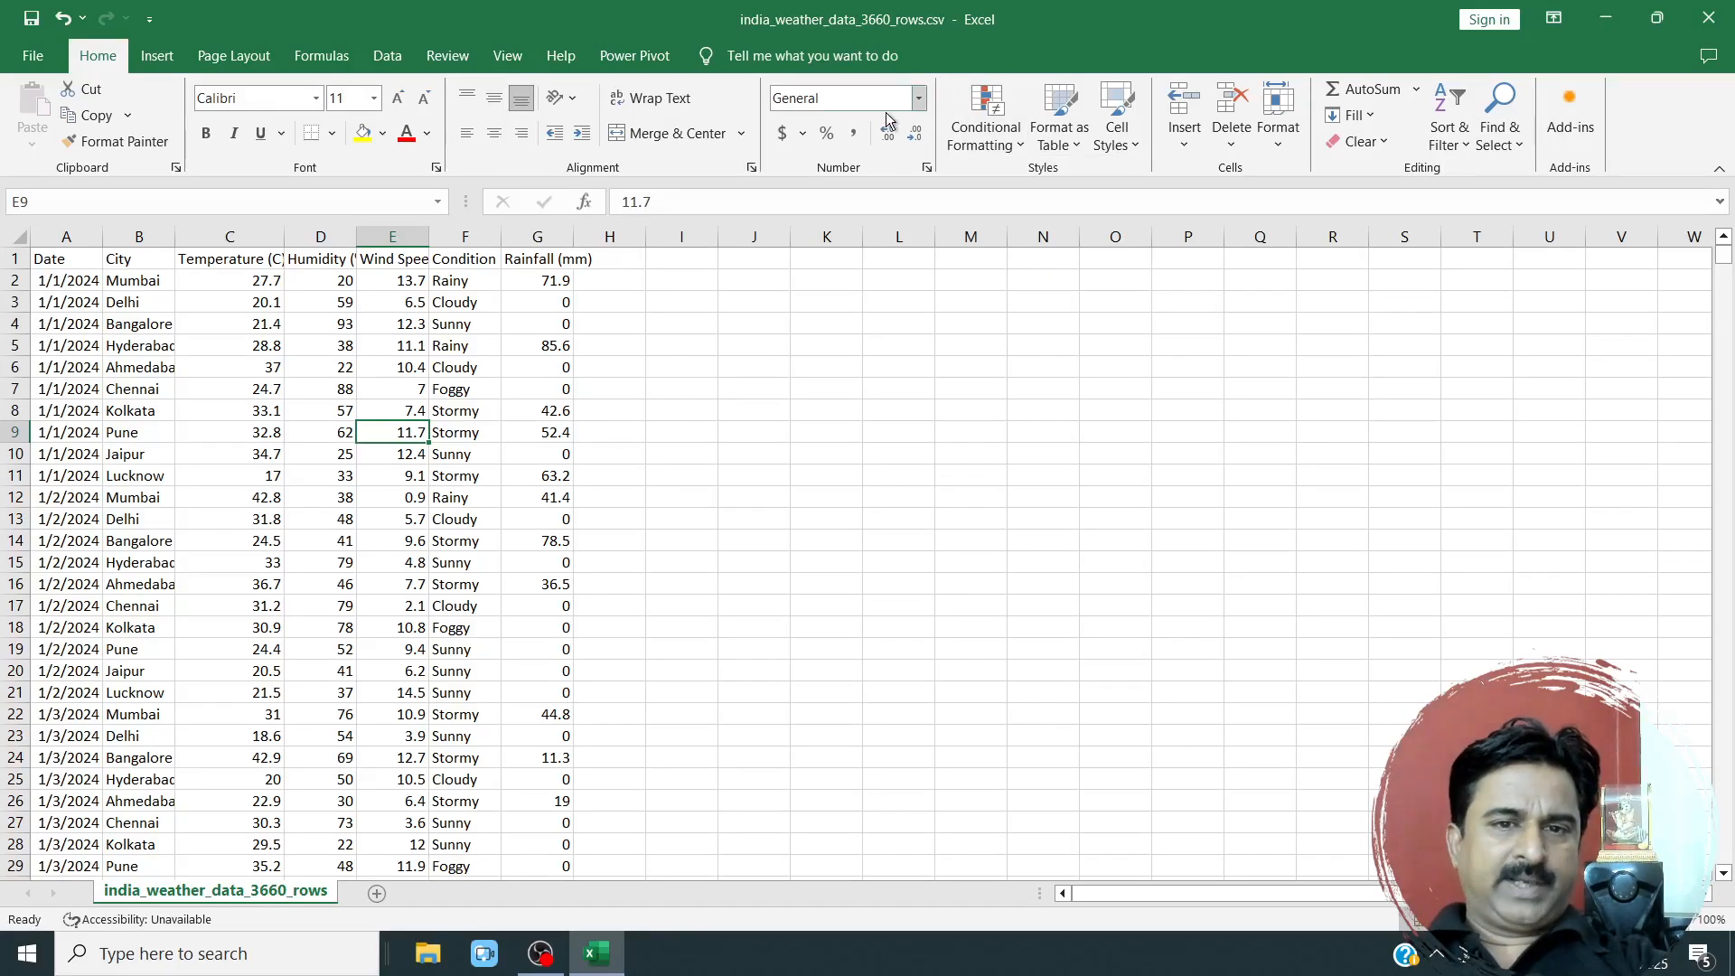
Auto-fit the widths of the Wind Speed, Humidity and Temperature columns to their contents.
double_click(430, 242)
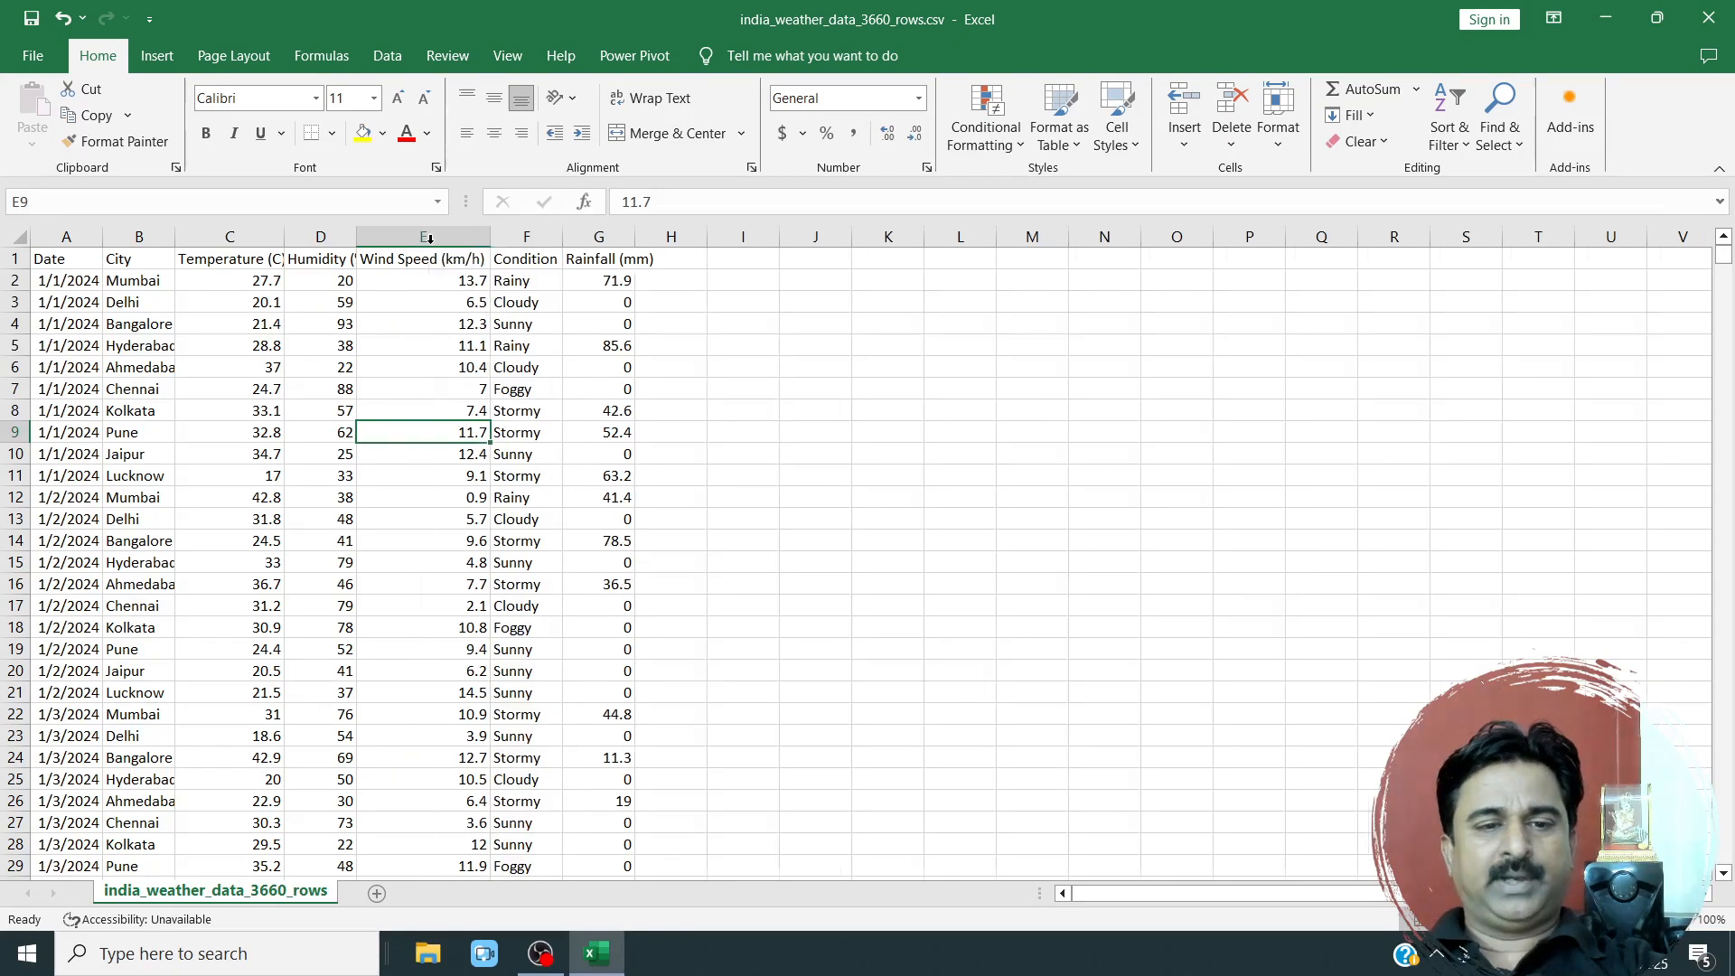
double_click(356, 239)
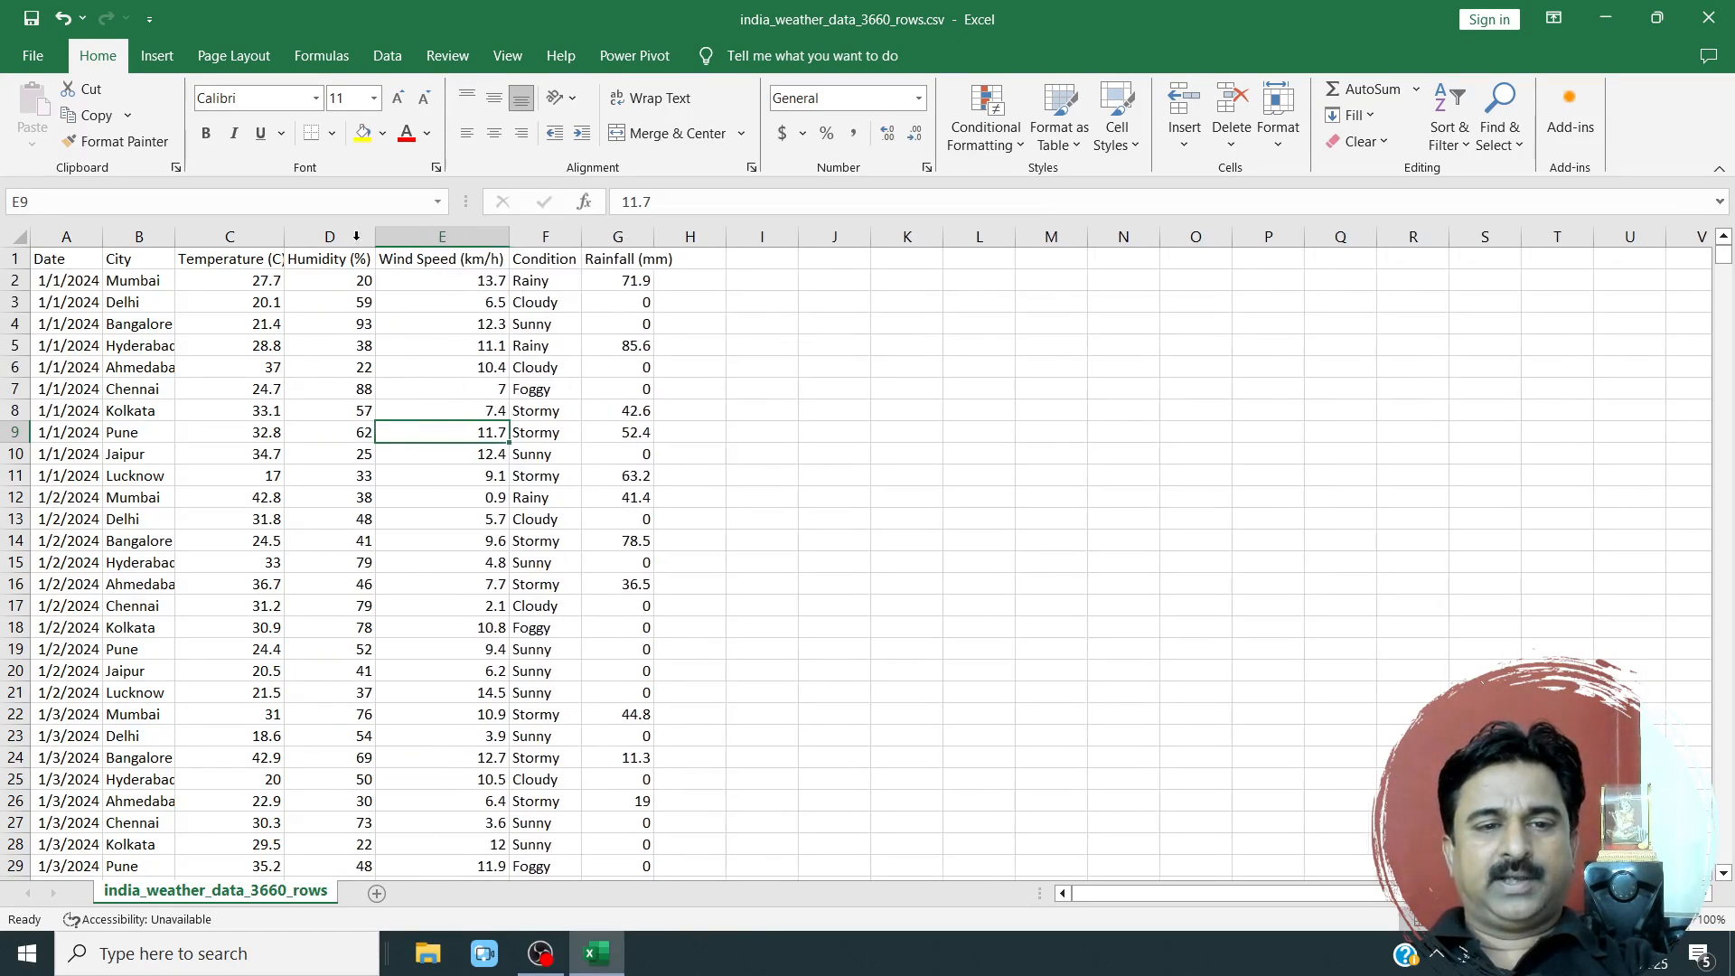
double_click(283, 242)
Fill the header row A1:G1 with yellow and auto-fit the width of all columns in the sheet.
left_click_drag(67, 262, 633, 260)
key("ctrl+a")
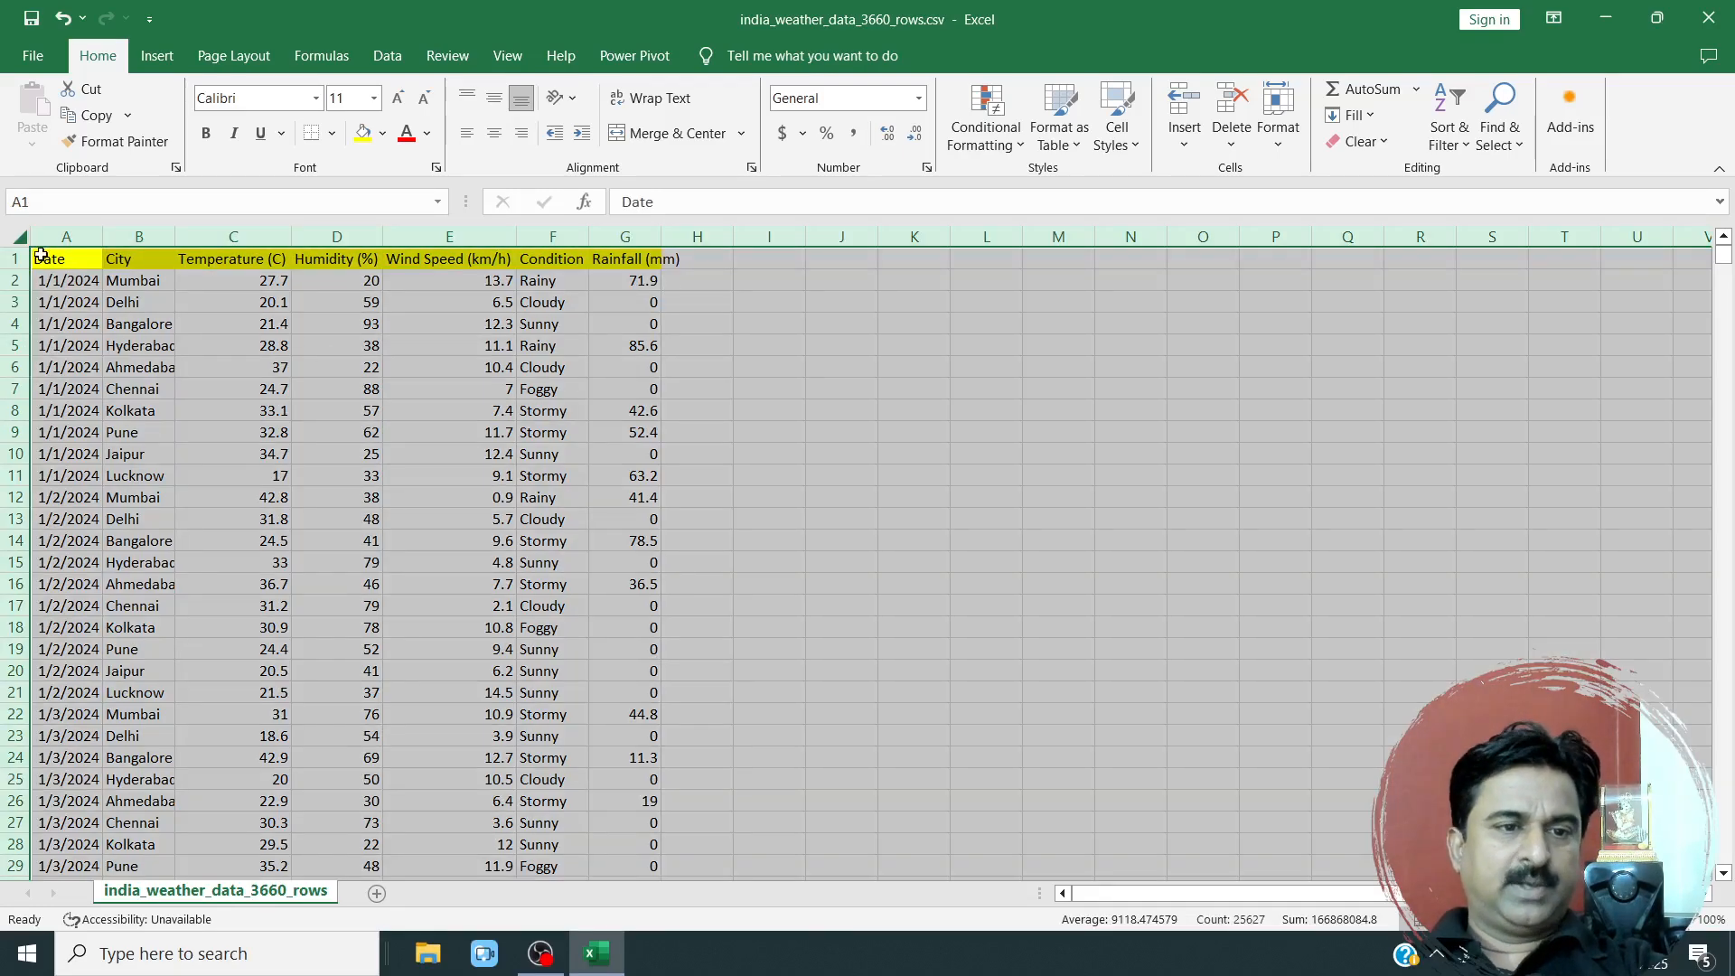
left_click(20, 238)
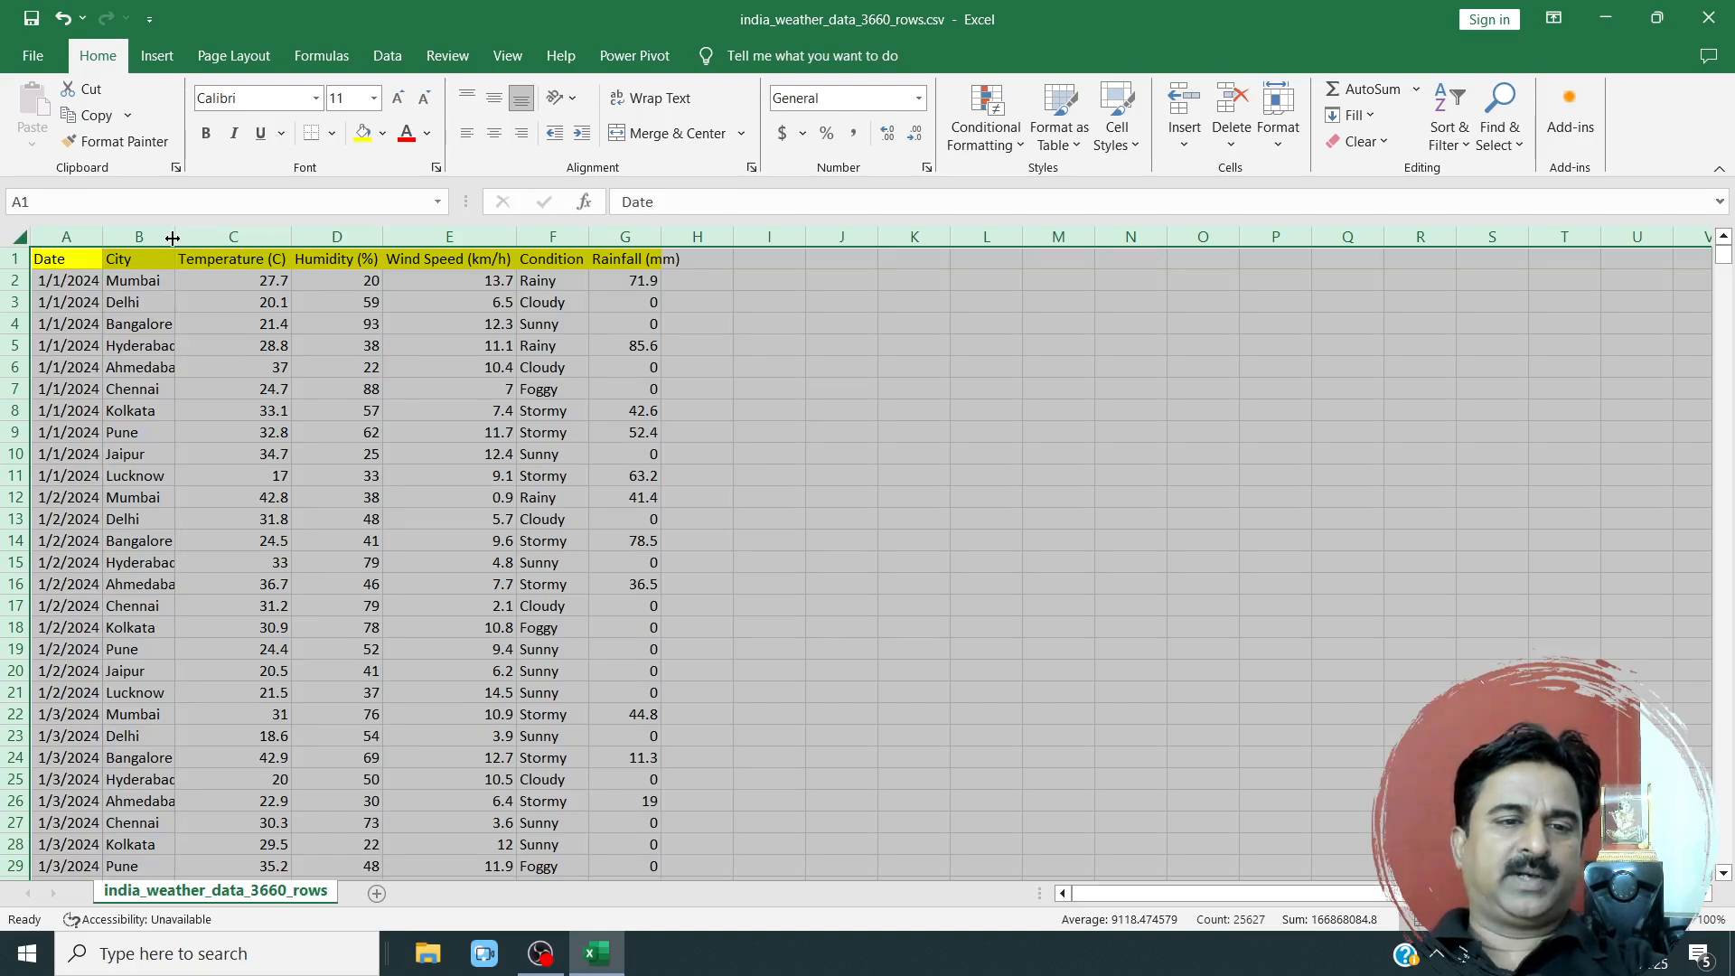
double_click(172, 238)
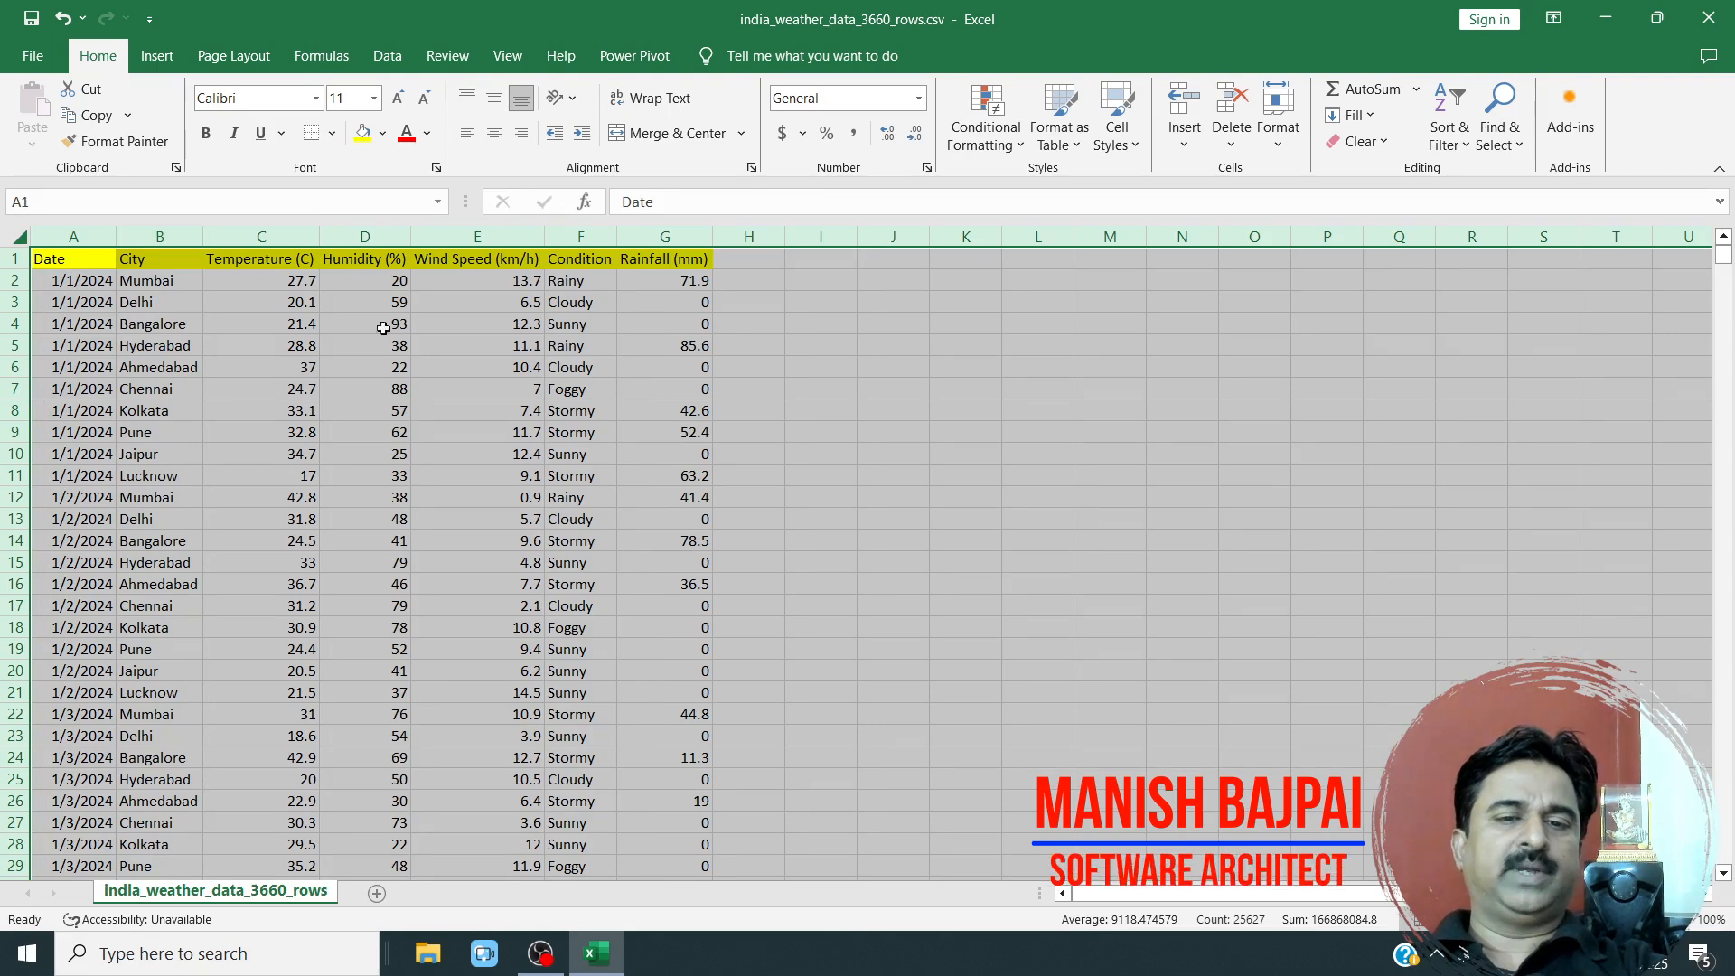
left_click(425, 391)
left_click_drag(687, 324, 7, 475)
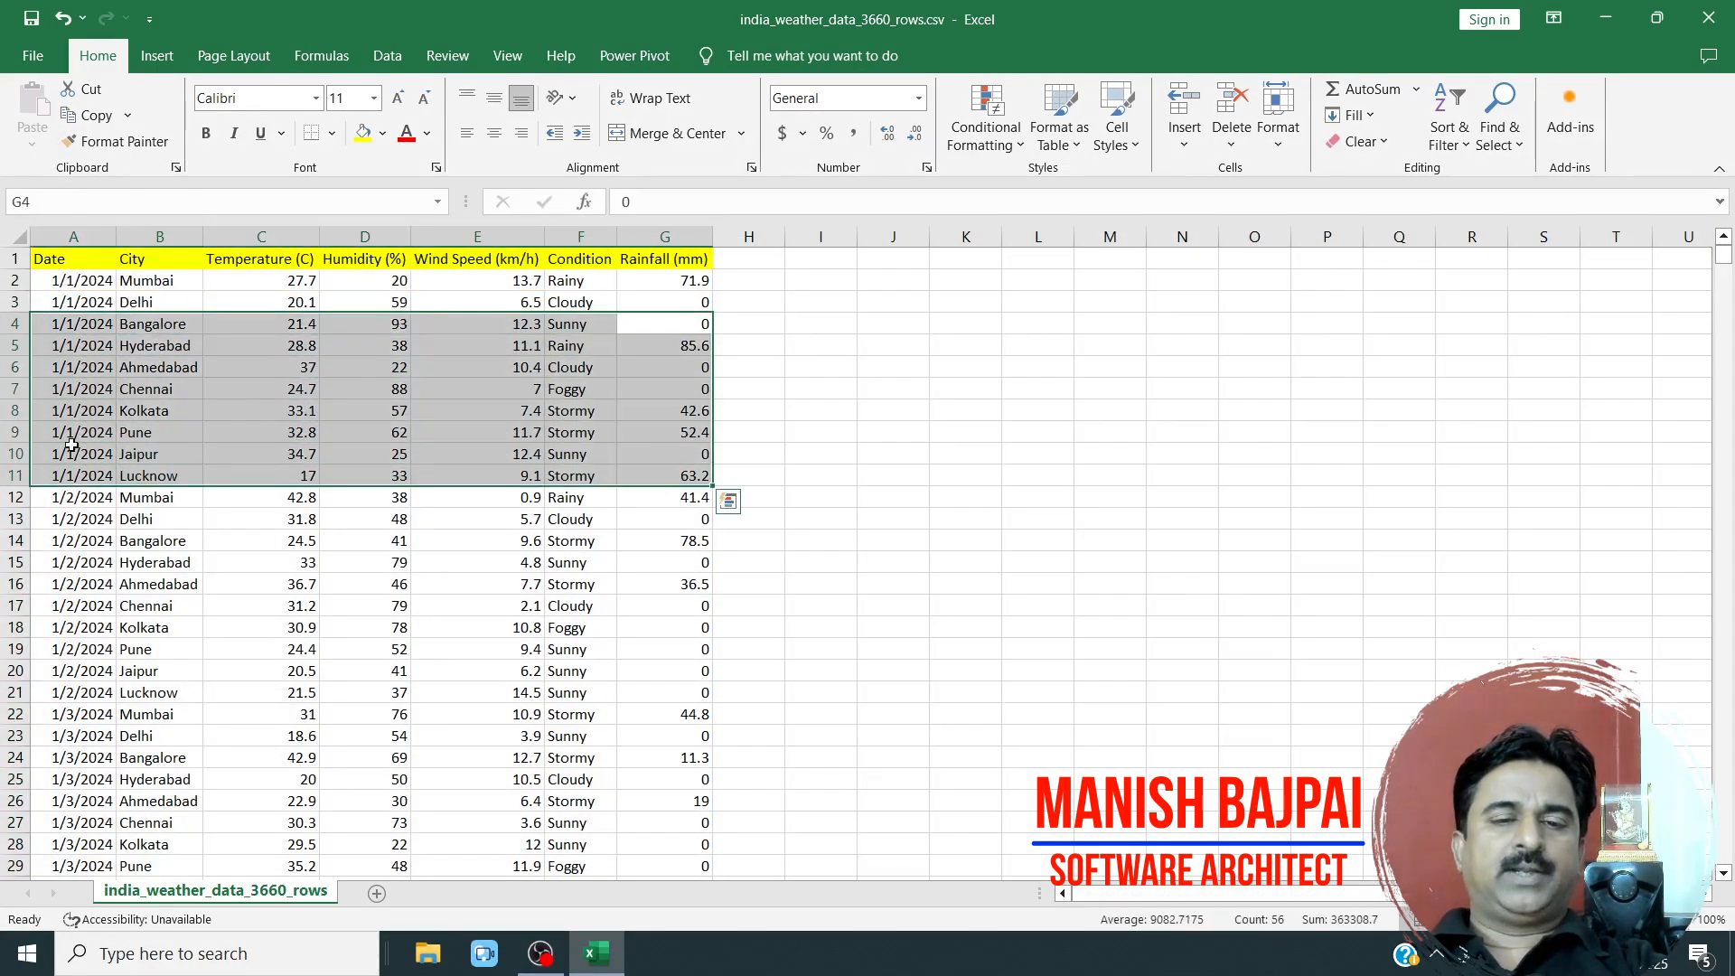
left_click(683, 260)
left_click_drag(571, 262, 644, 258)
Increase the font size of the header cells A1:G1 to 14.
left_click(83, 261)
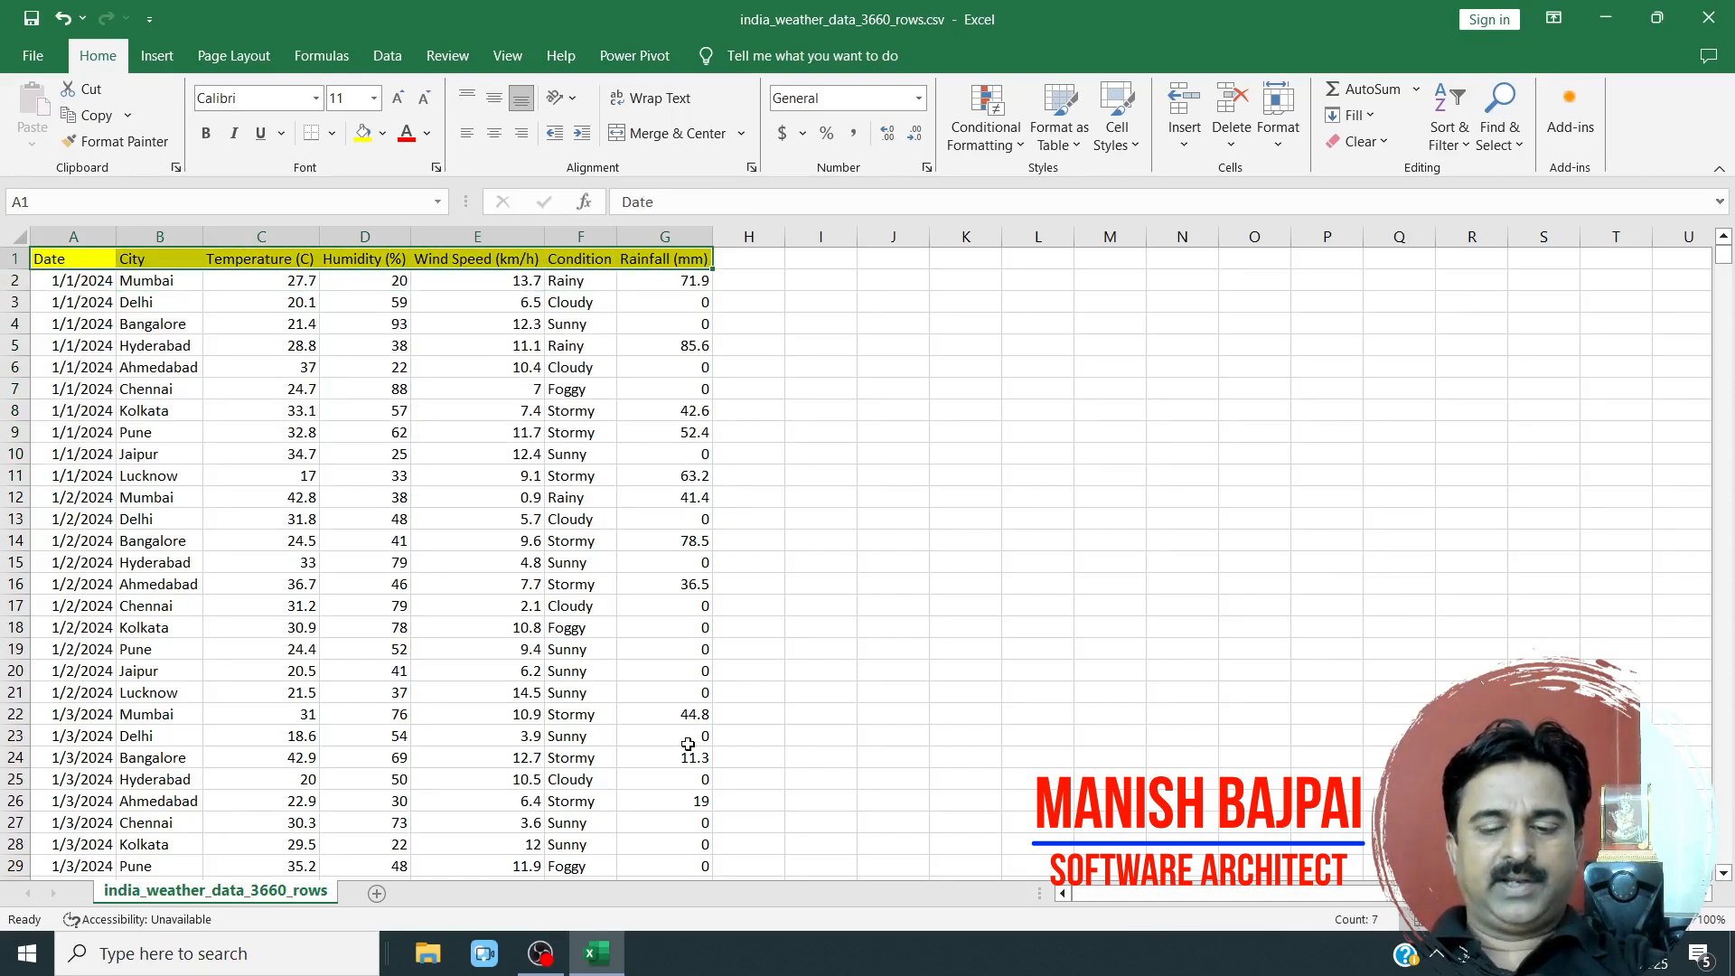
key("ctrl+shift+o")
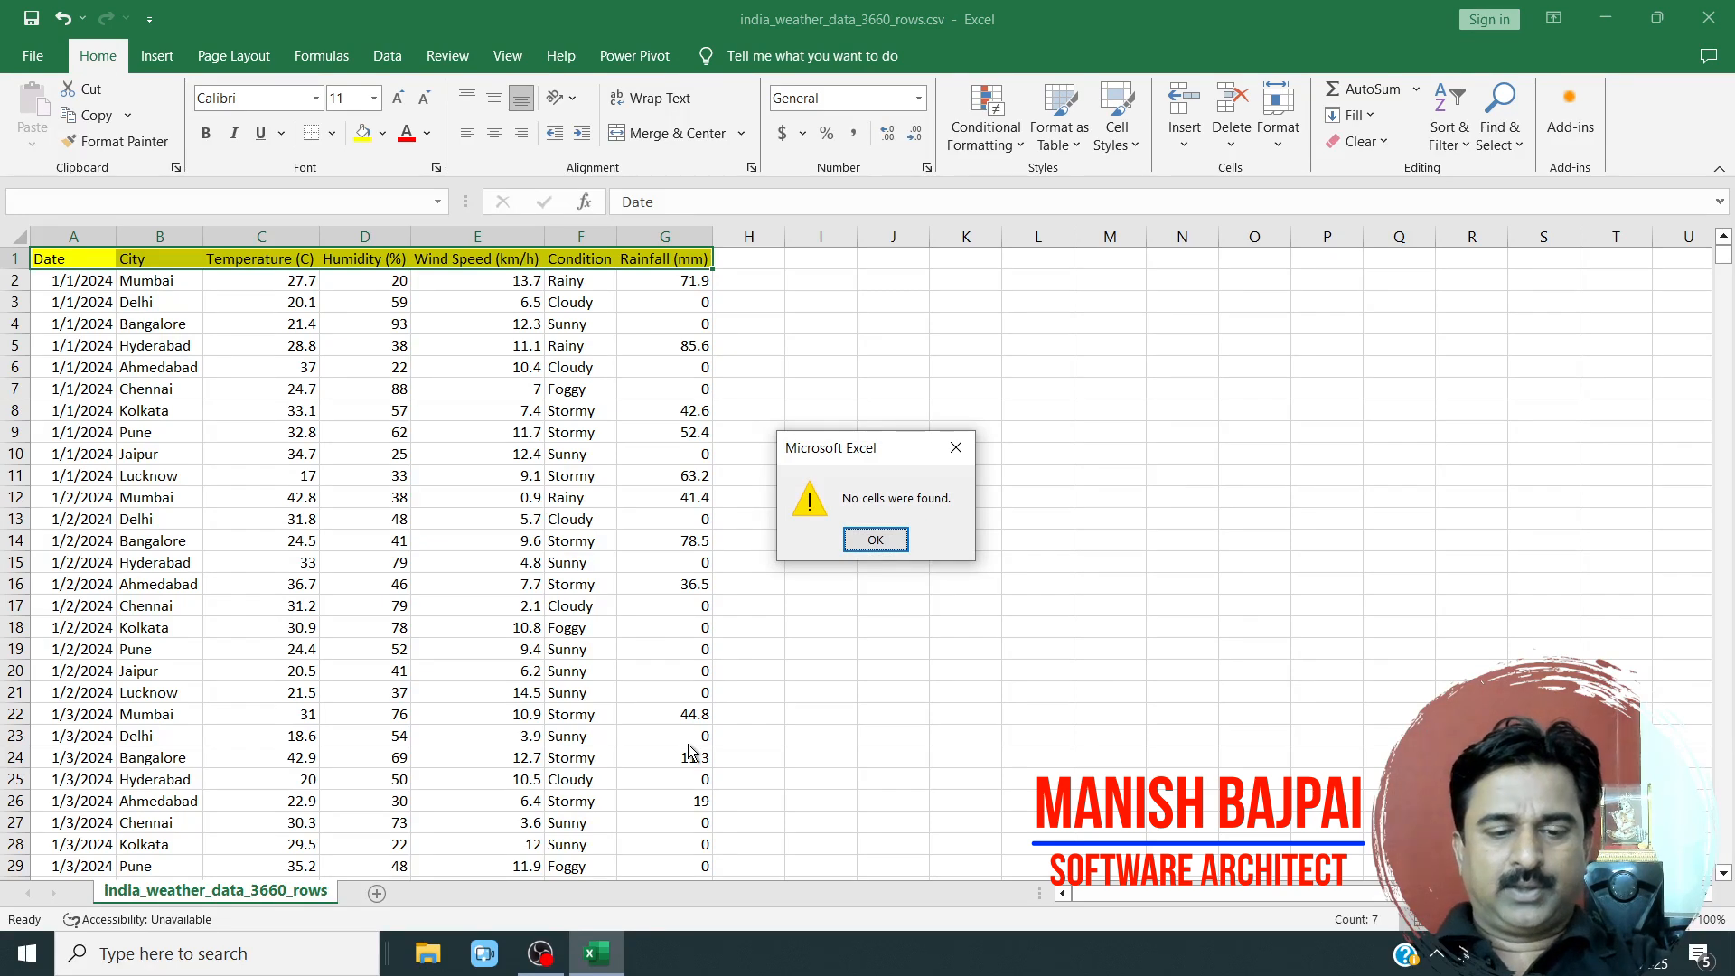
key("Return")
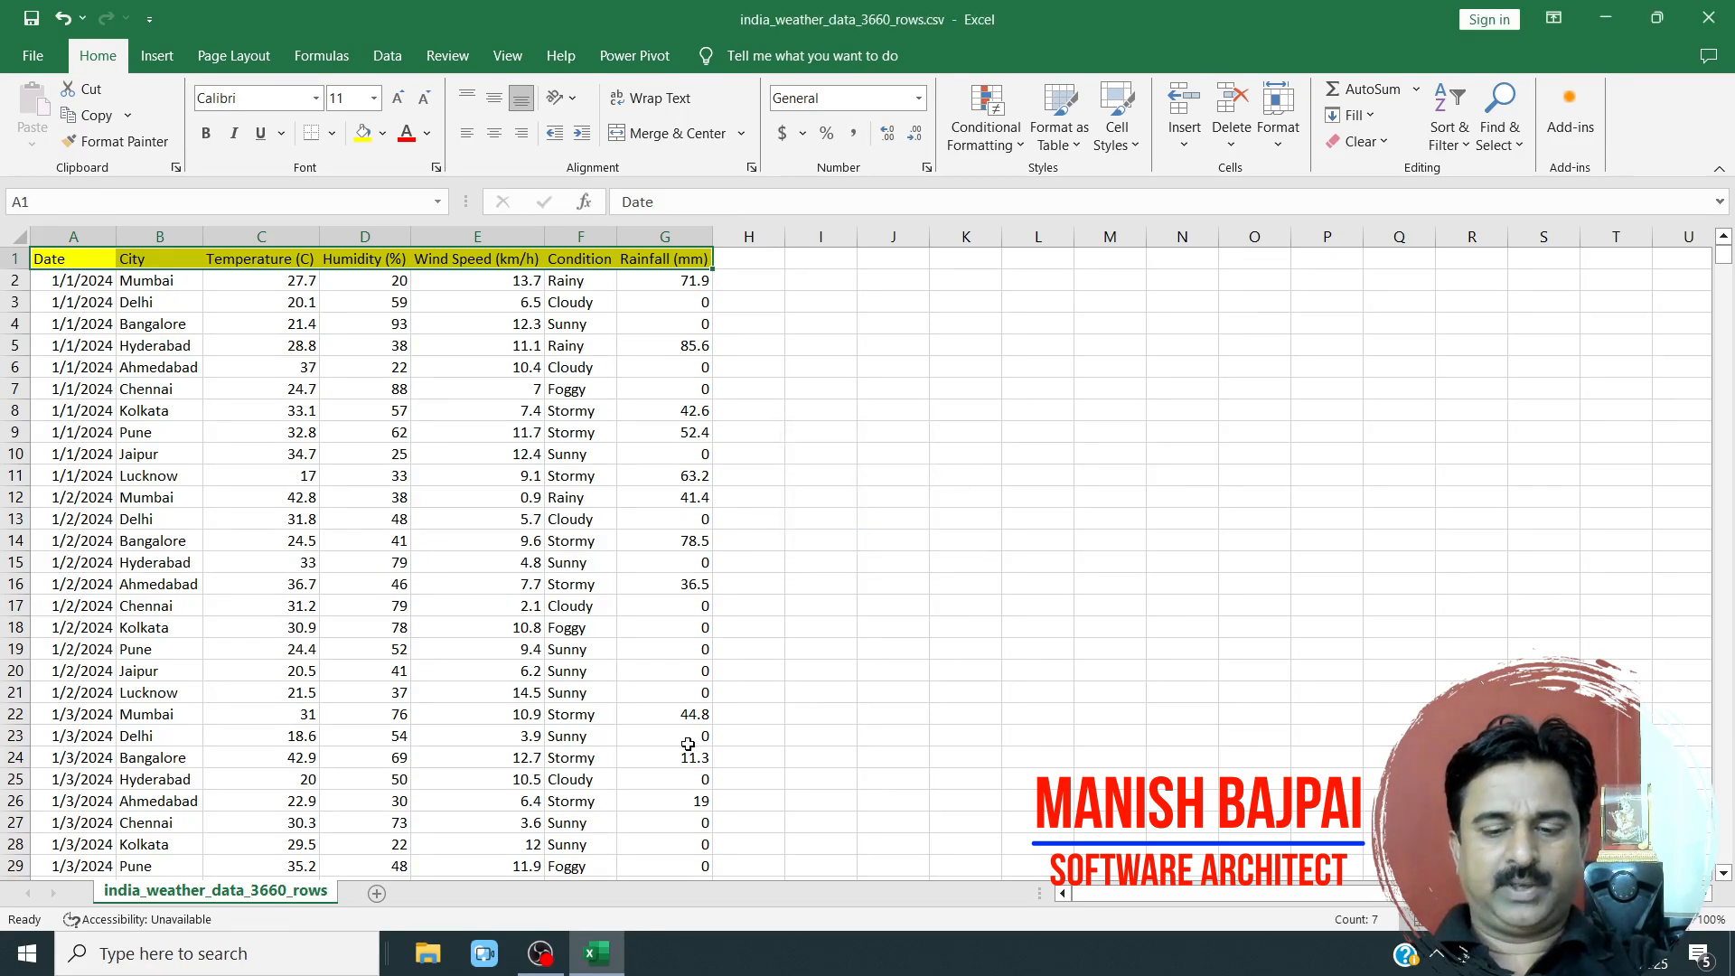
left_click(423, 100)
left_click(400, 99)
left_click(401, 99)
left_click(400, 99)
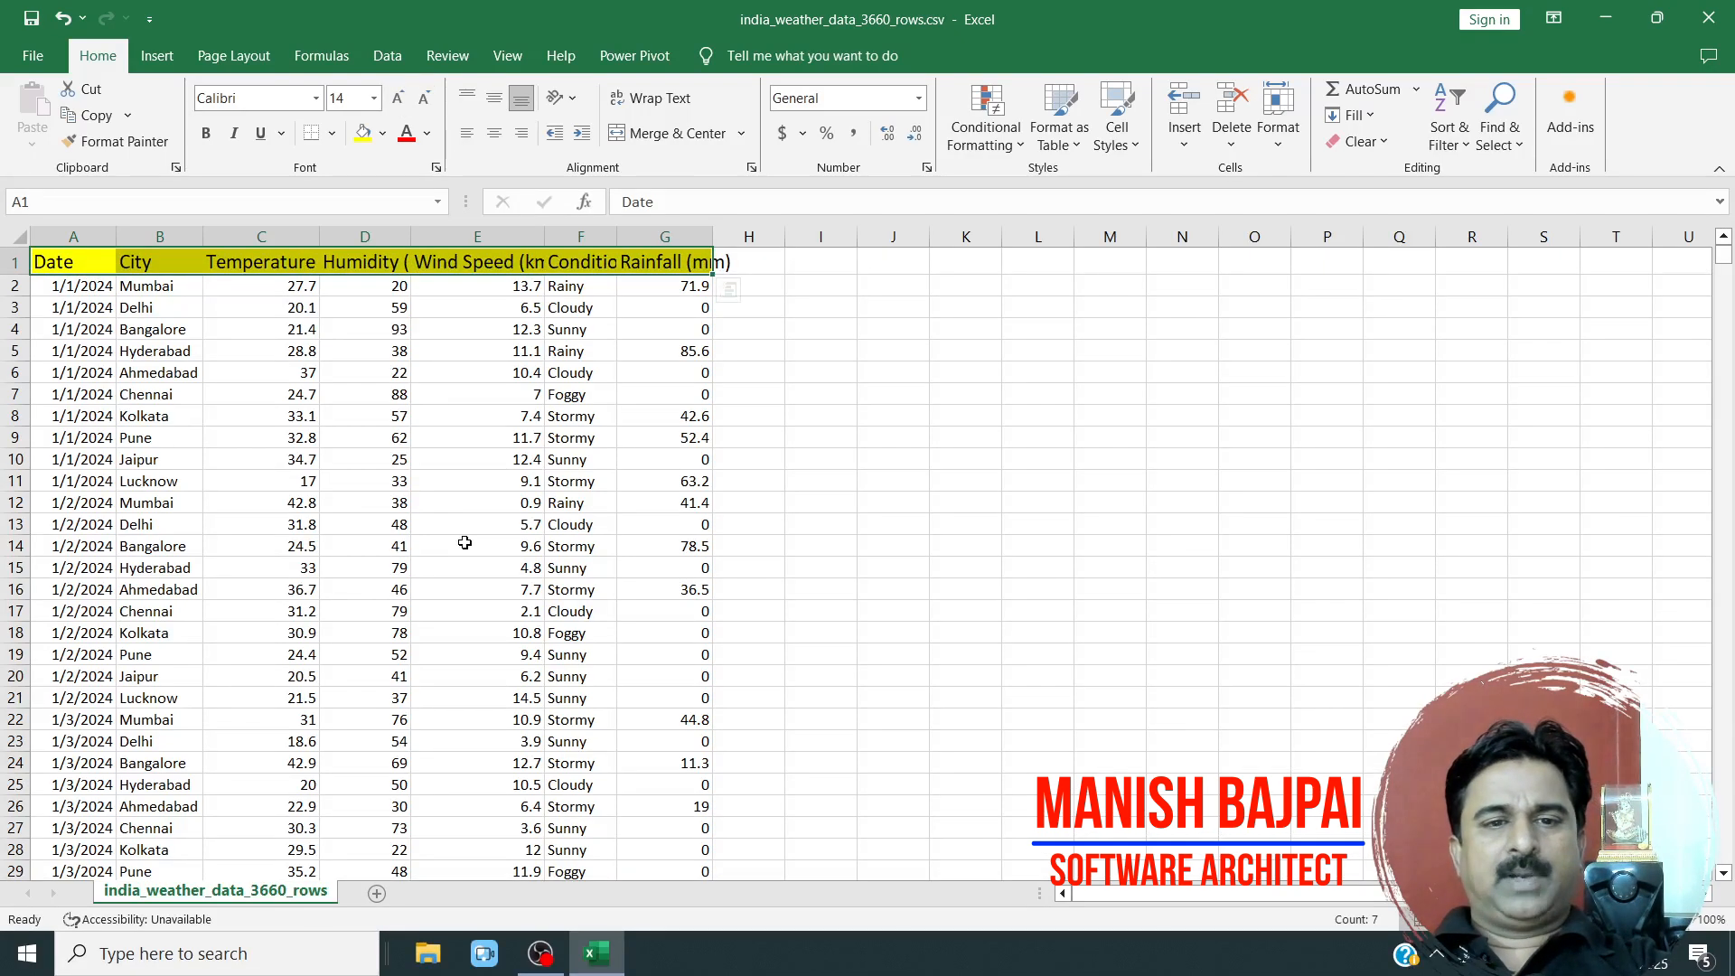
Auto-fit all columns again so they match the enlarged header text.
left_click(461, 545)
left_click(17, 236)
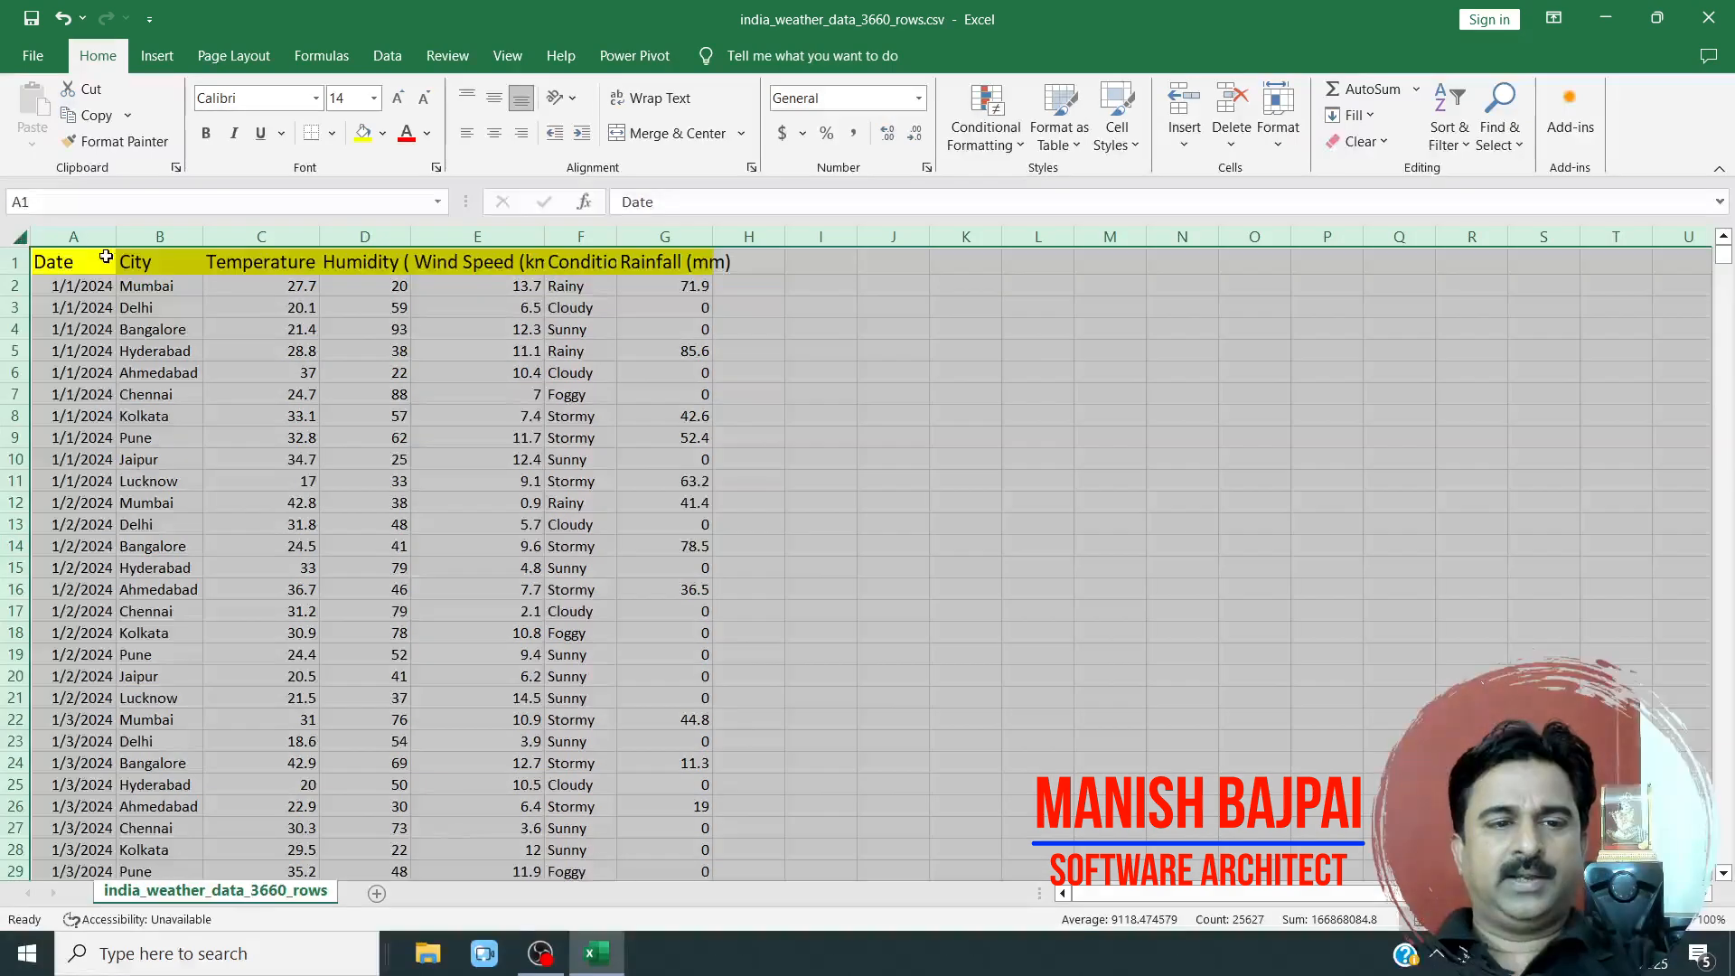
double_click(113, 250)
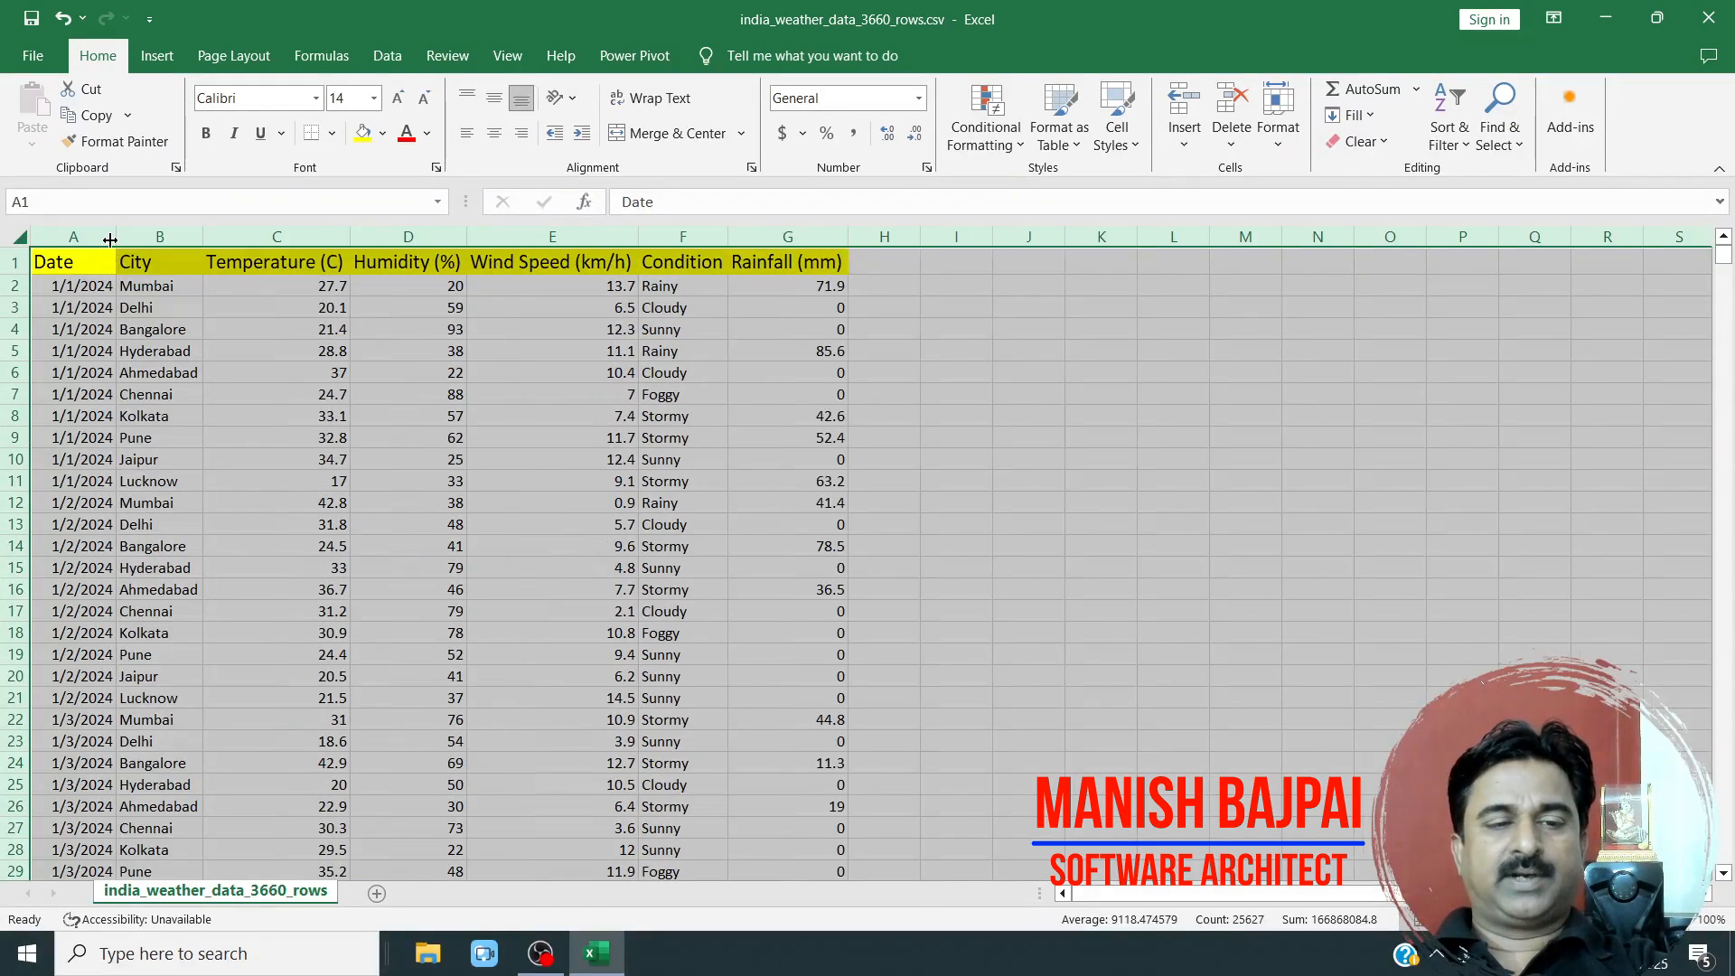
left_click(188, 379)
left_click_drag(160, 352, 271, 546)
scroll(268, 825, "down", 1)
scroll(269, 628, "up", 1)
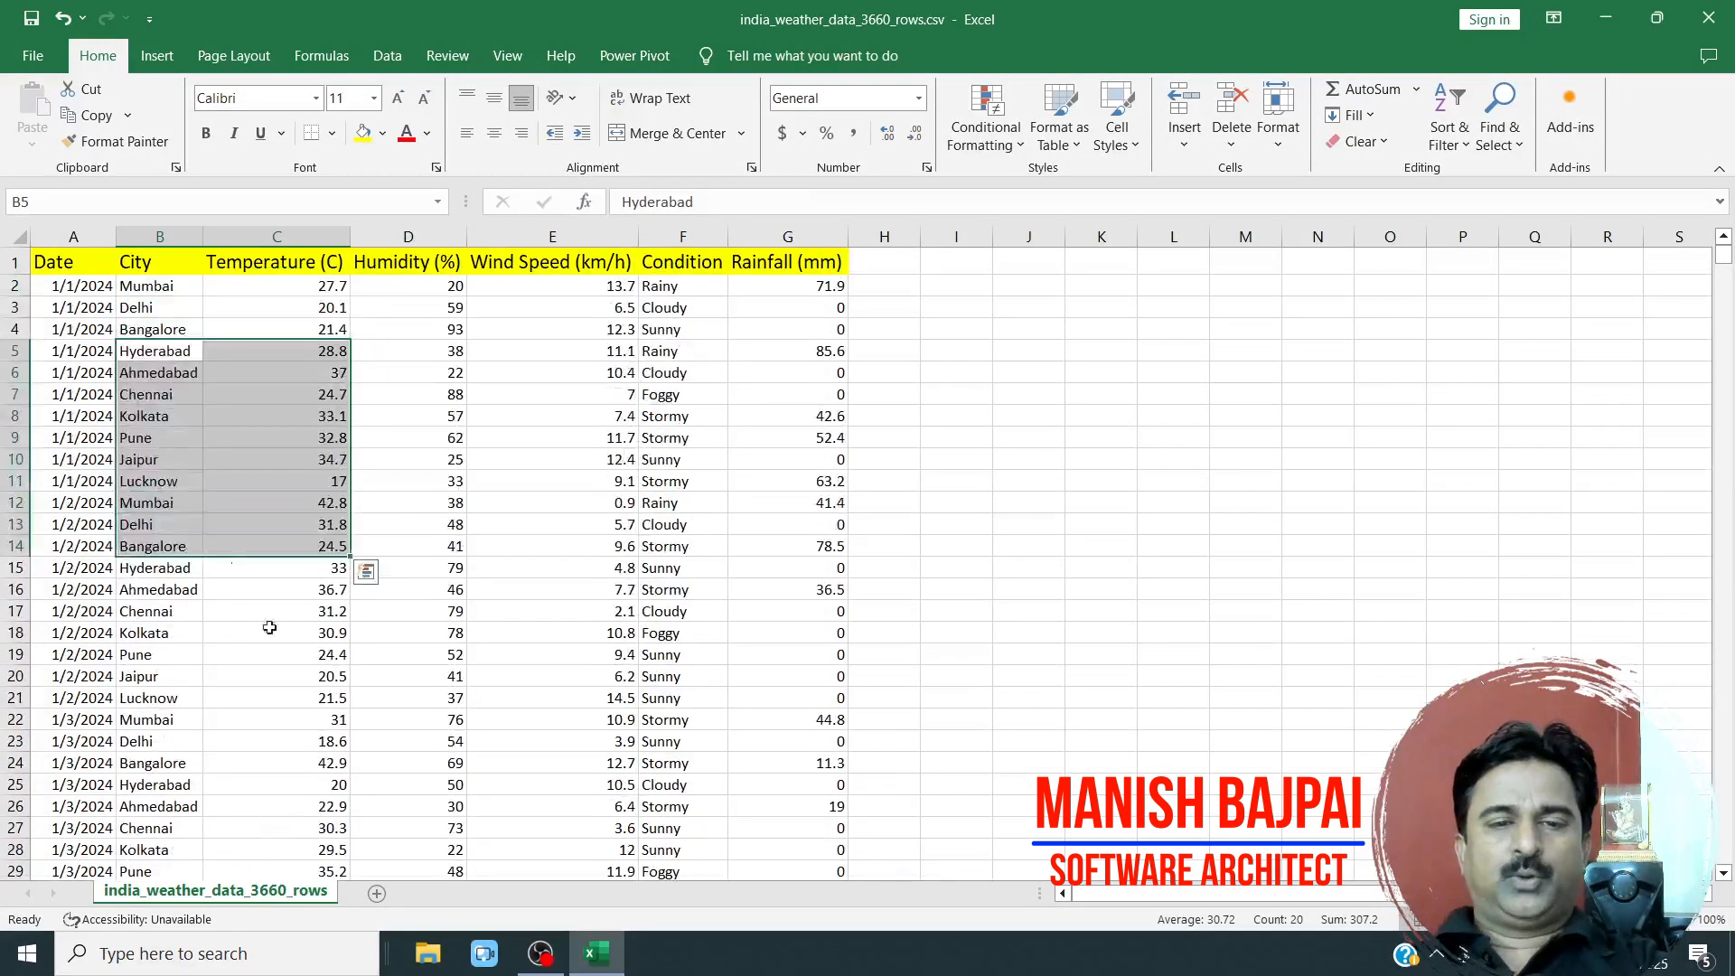
left_click(271, 676)
left_click_drag(770, 697, 198, 682)
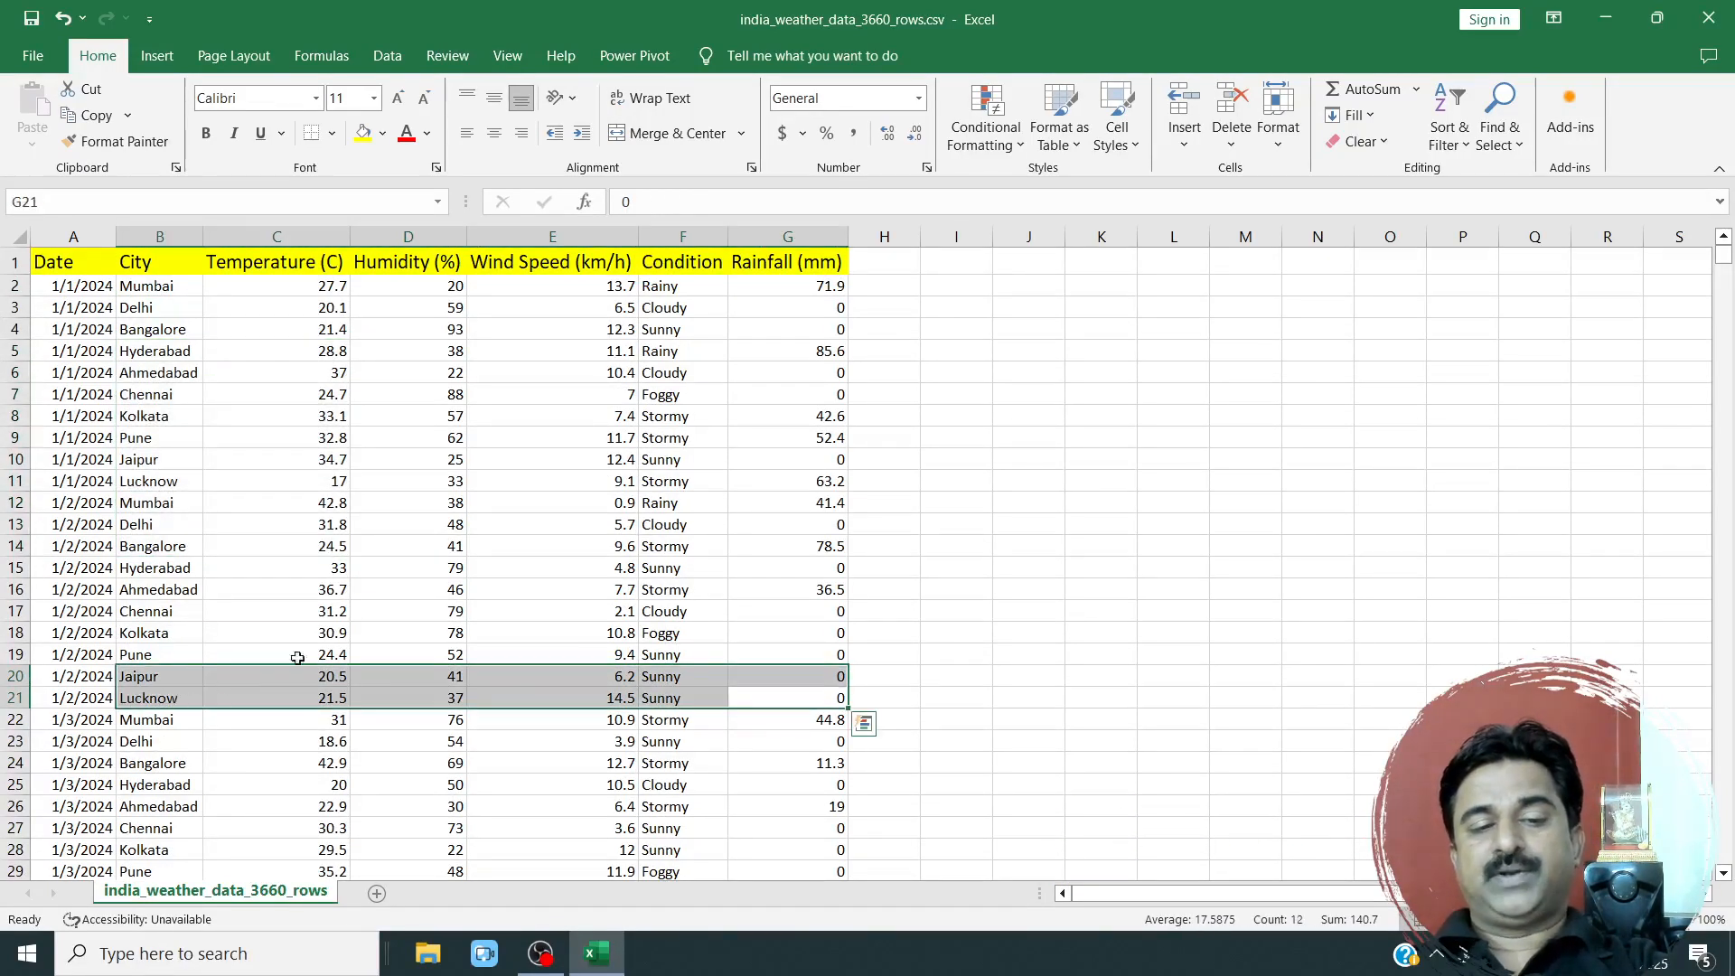
Turn on filtering for the weather data's header row.
left_click(395, 617)
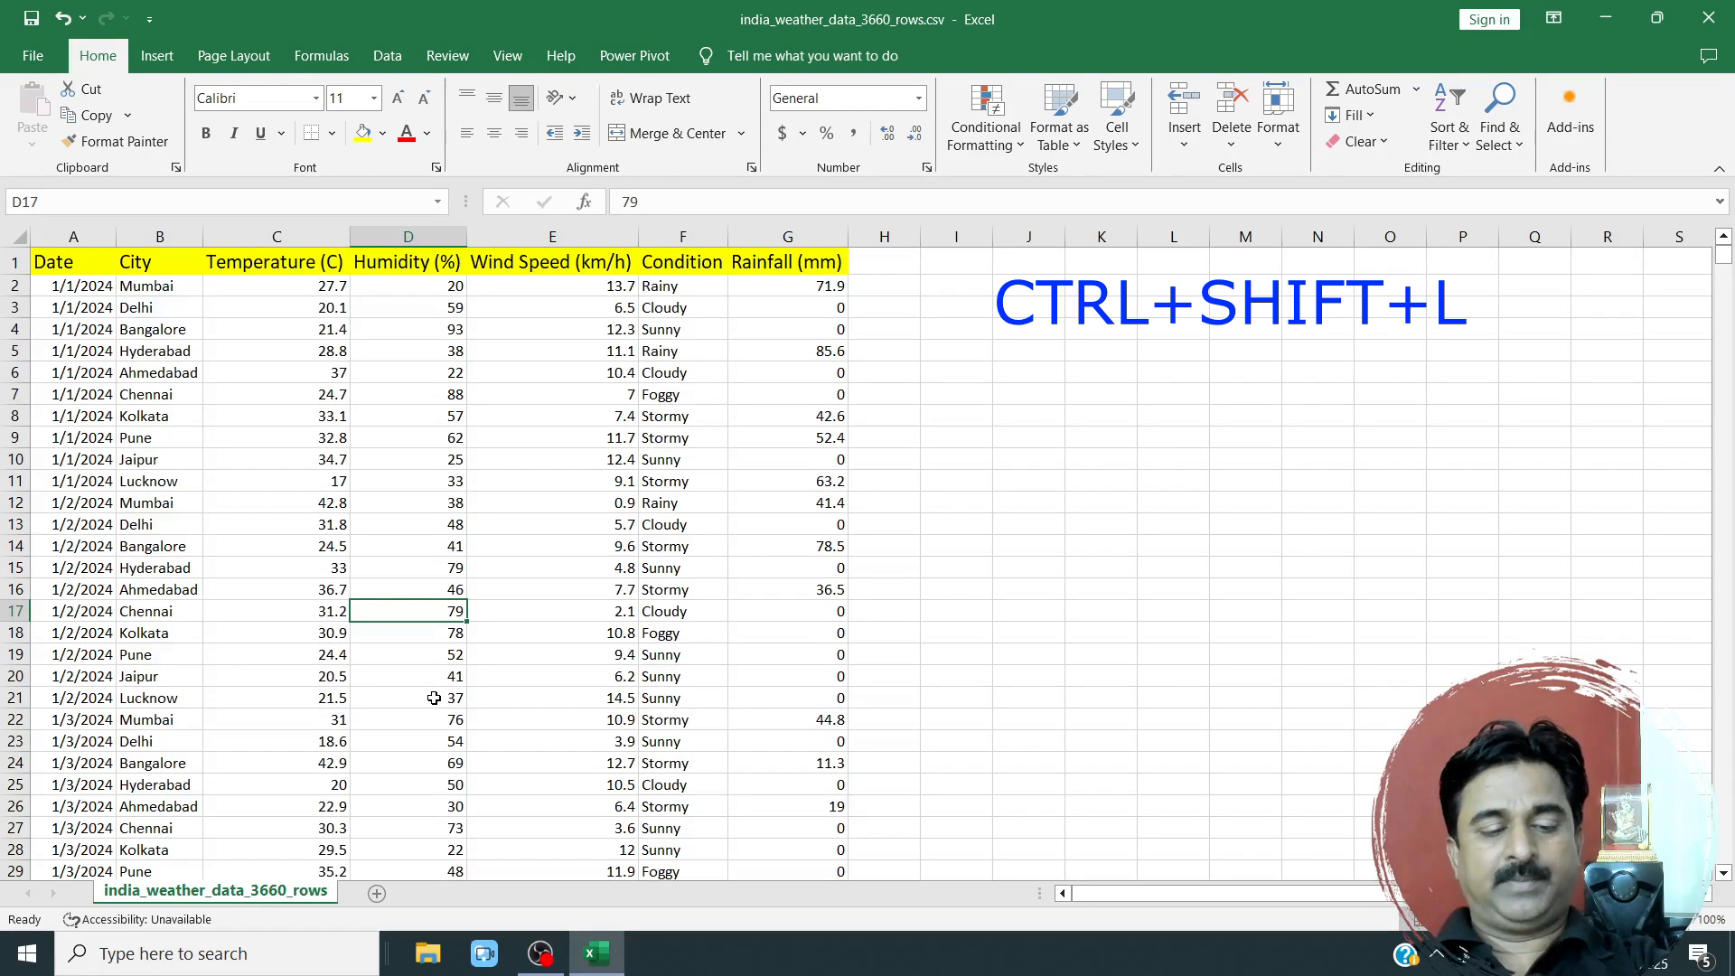
key("ctrl+shift+l")
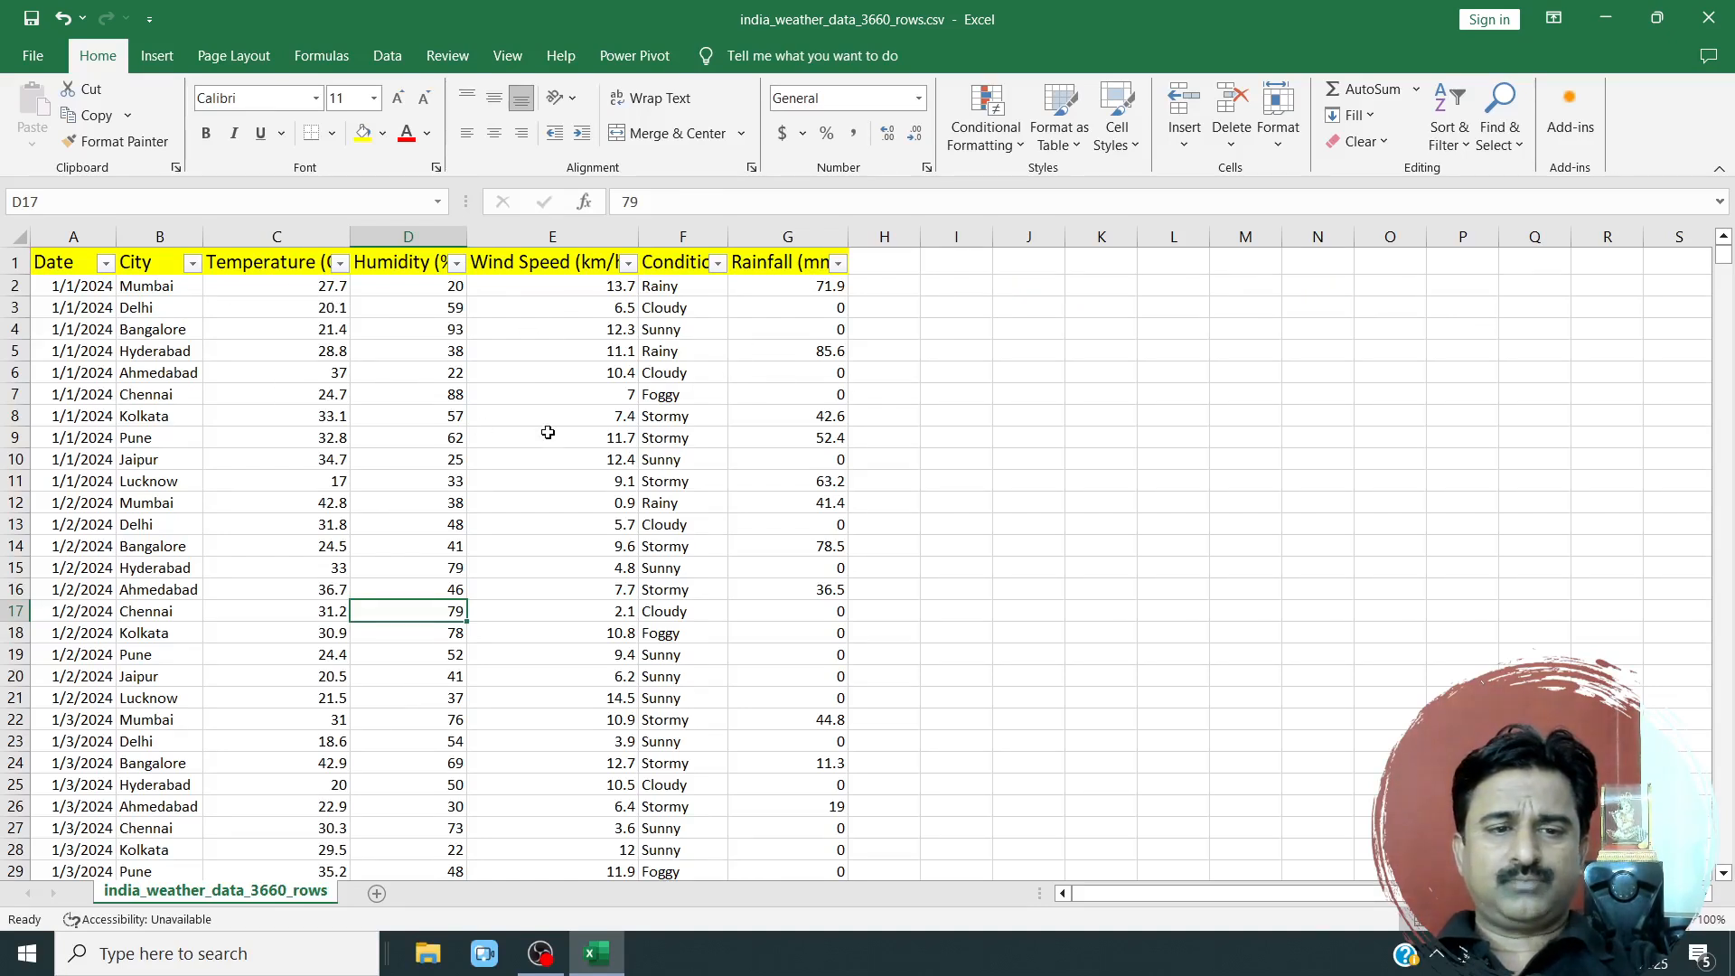
Filter the Temperature (C) column to show only values greater than 30.
left_click(340, 263)
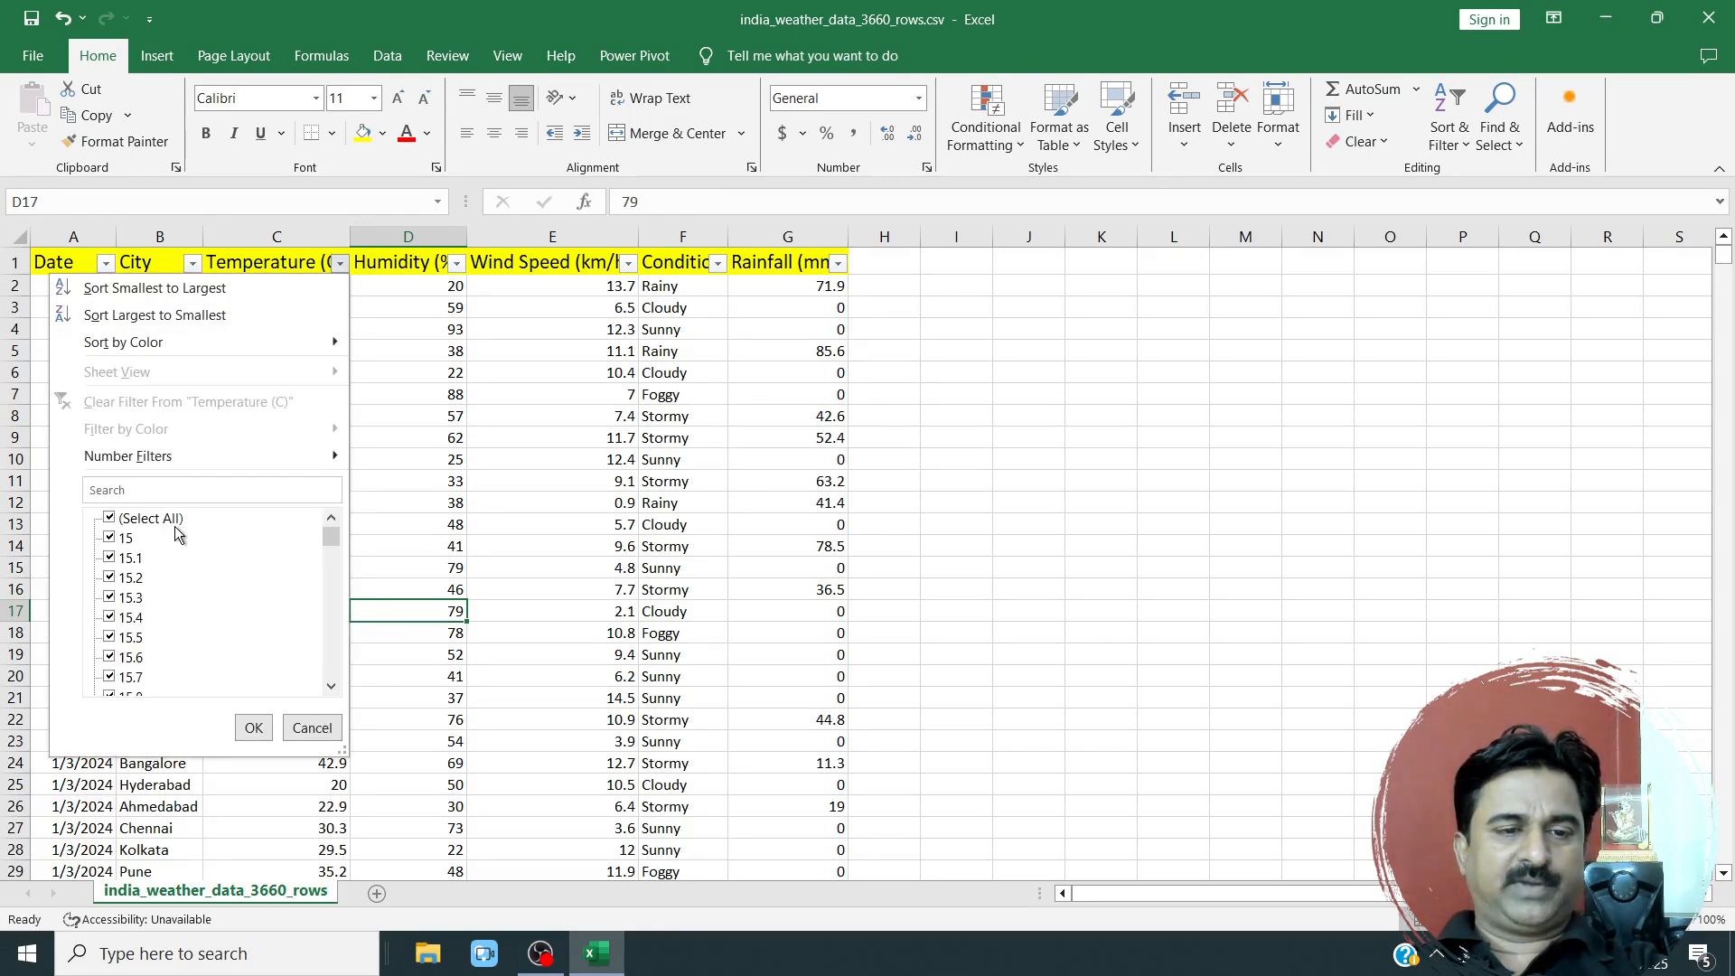
mouse_move(159, 456)
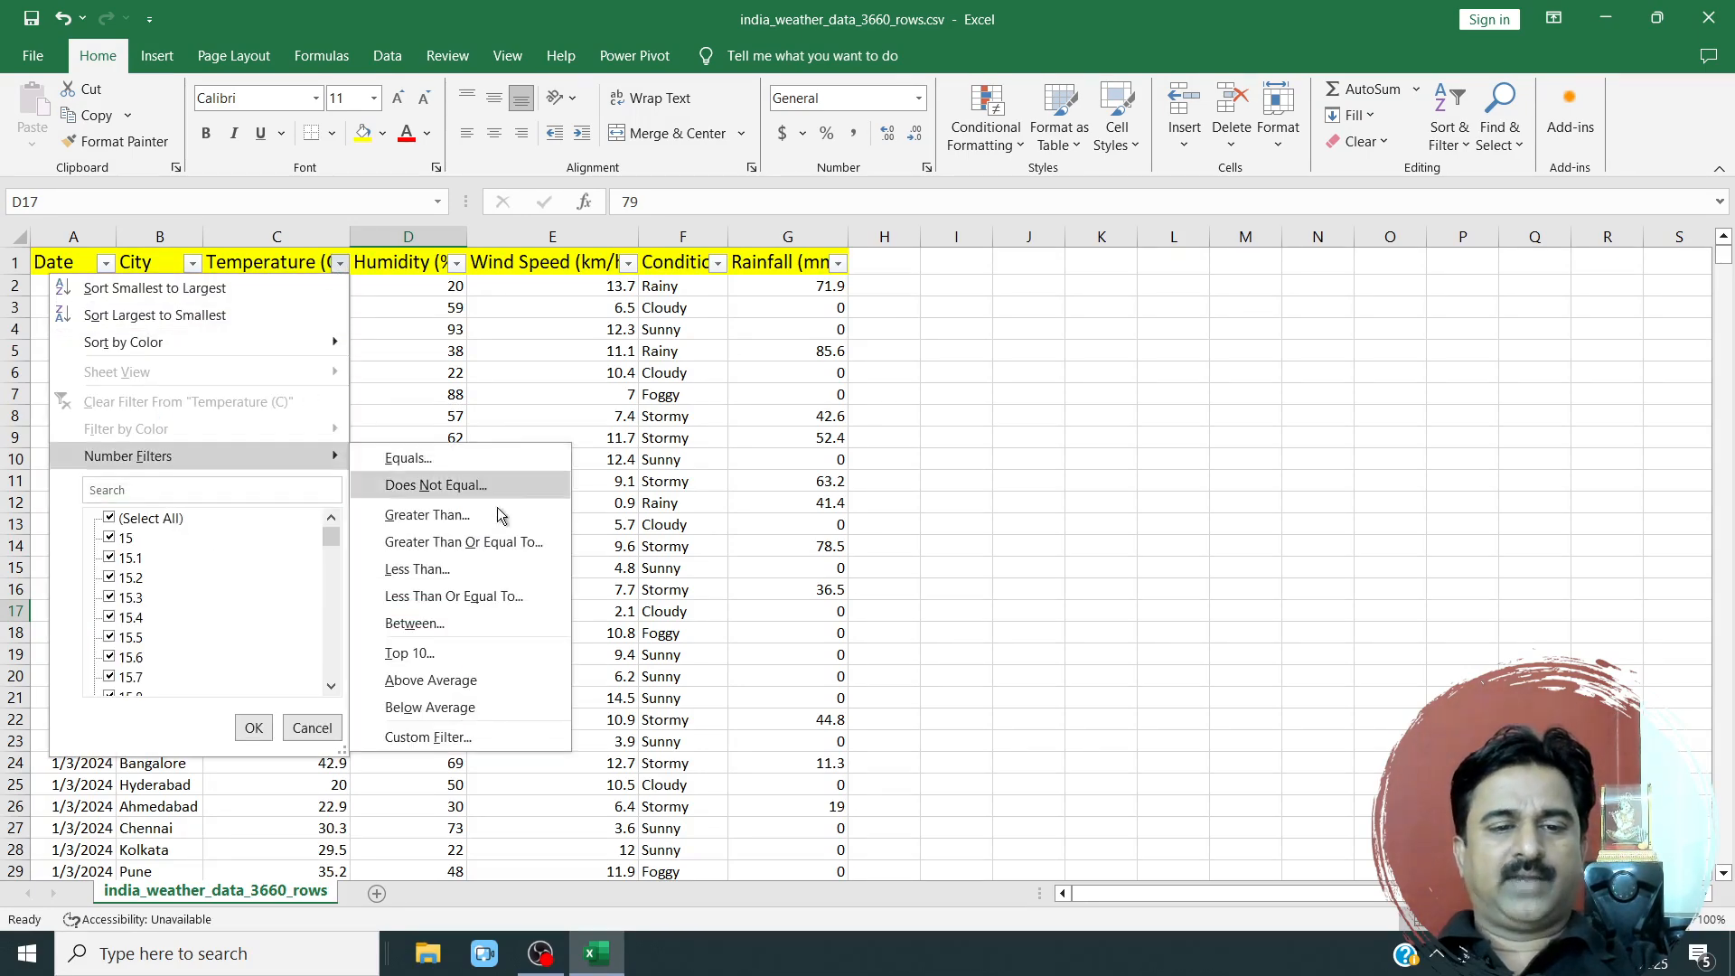
left_click(426, 515)
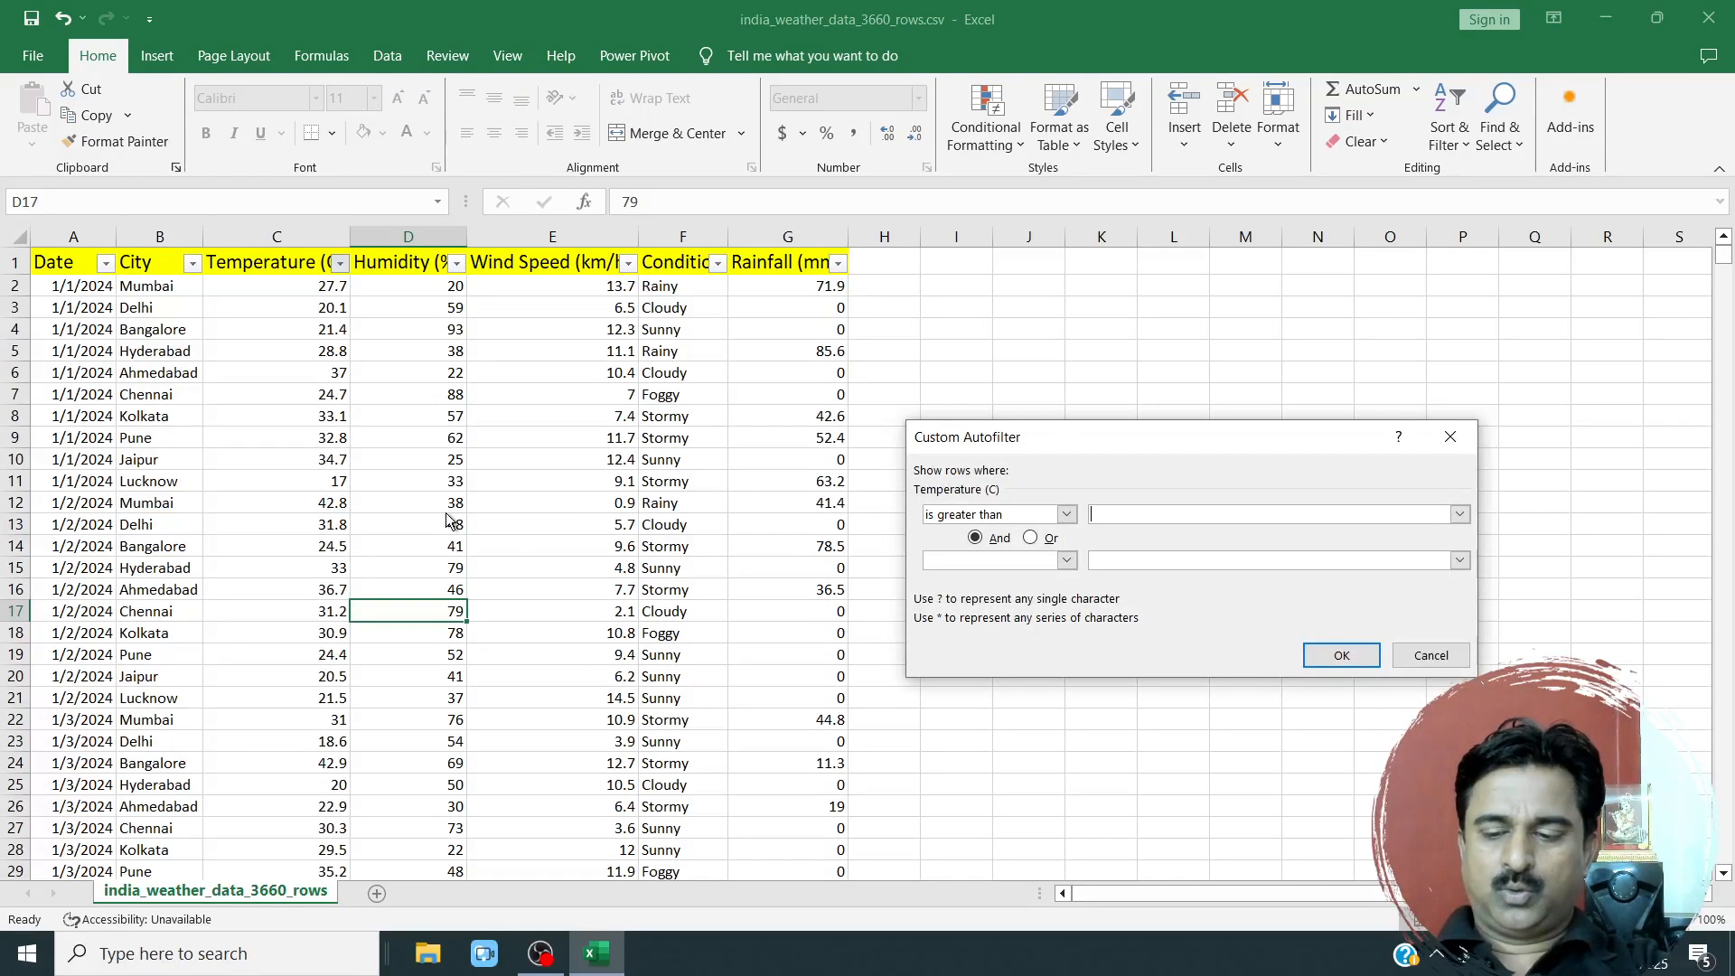
left_click(1331, 652)
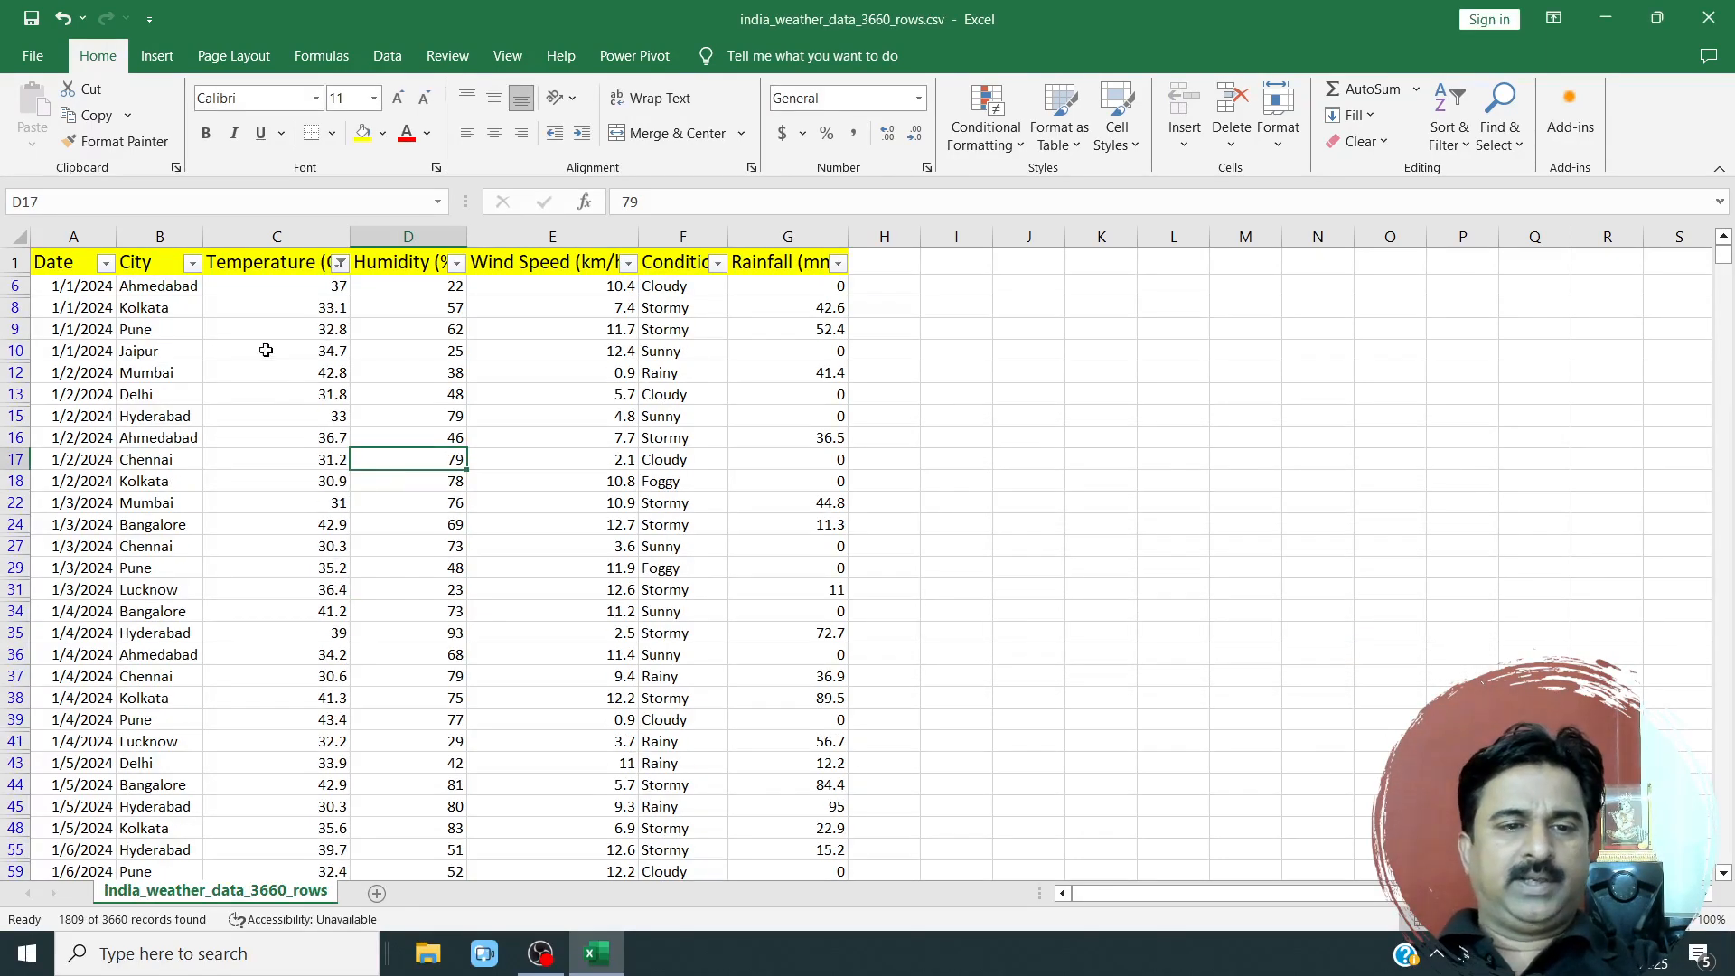
Look through the filtered rows and clear the filter from the Temperature (C) column.
scroll(312, 606, "down", 15)
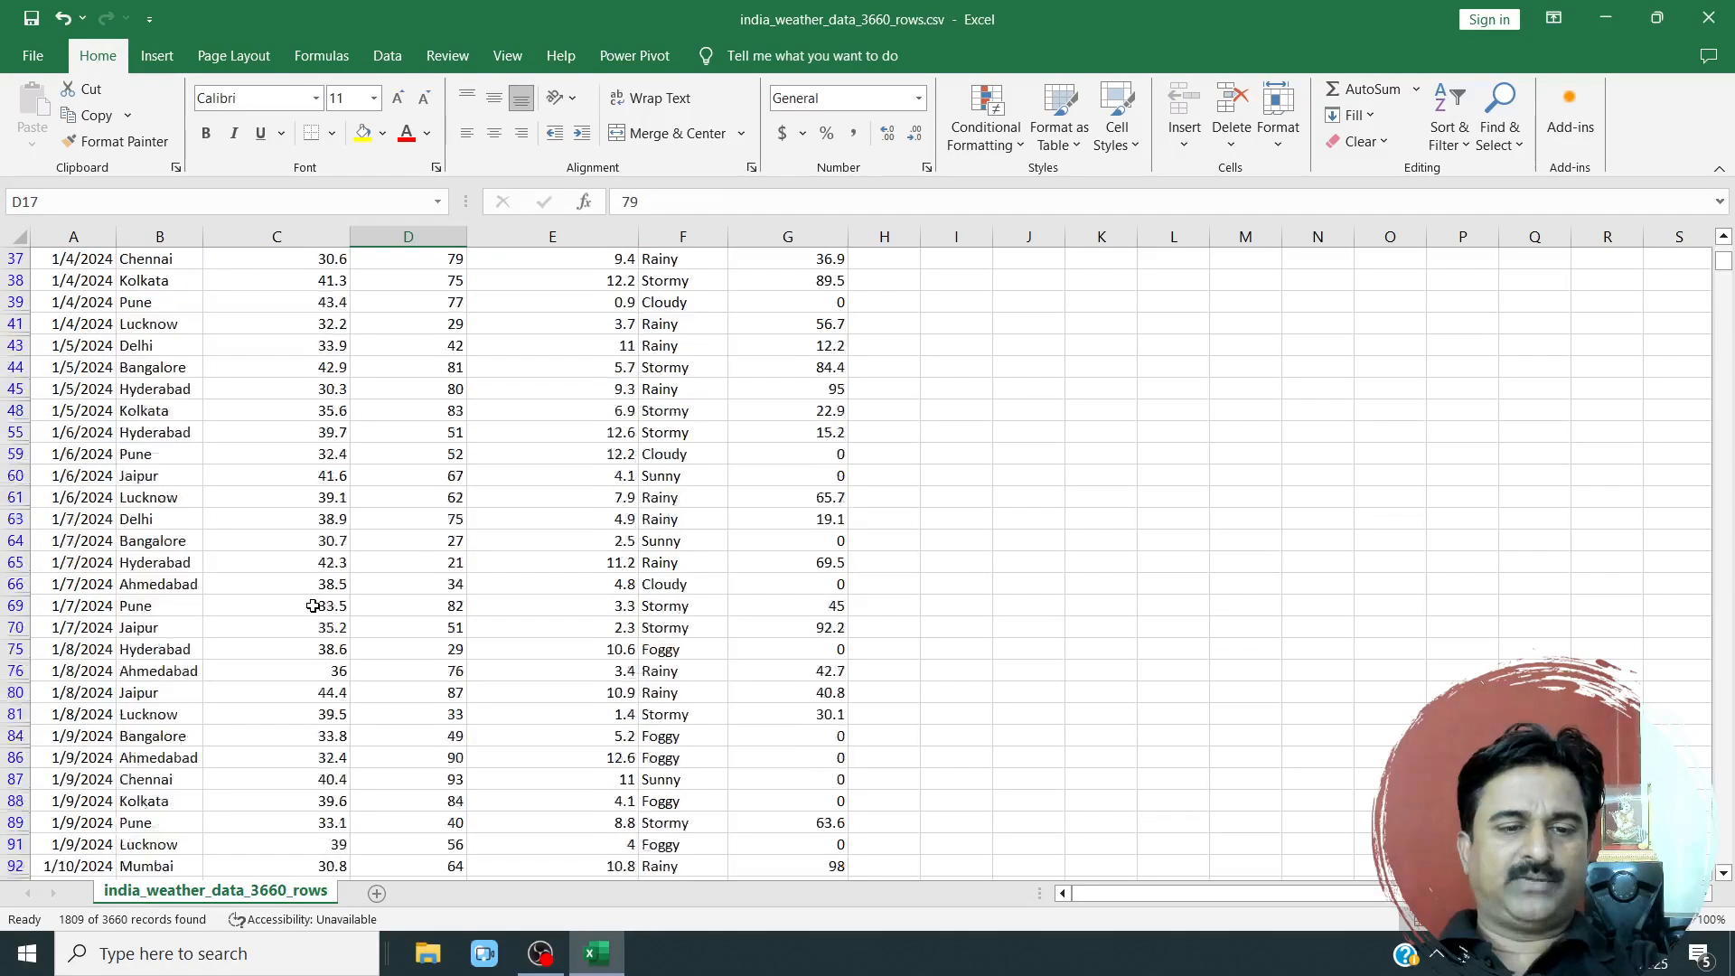
scroll(313, 606, "down", 20)
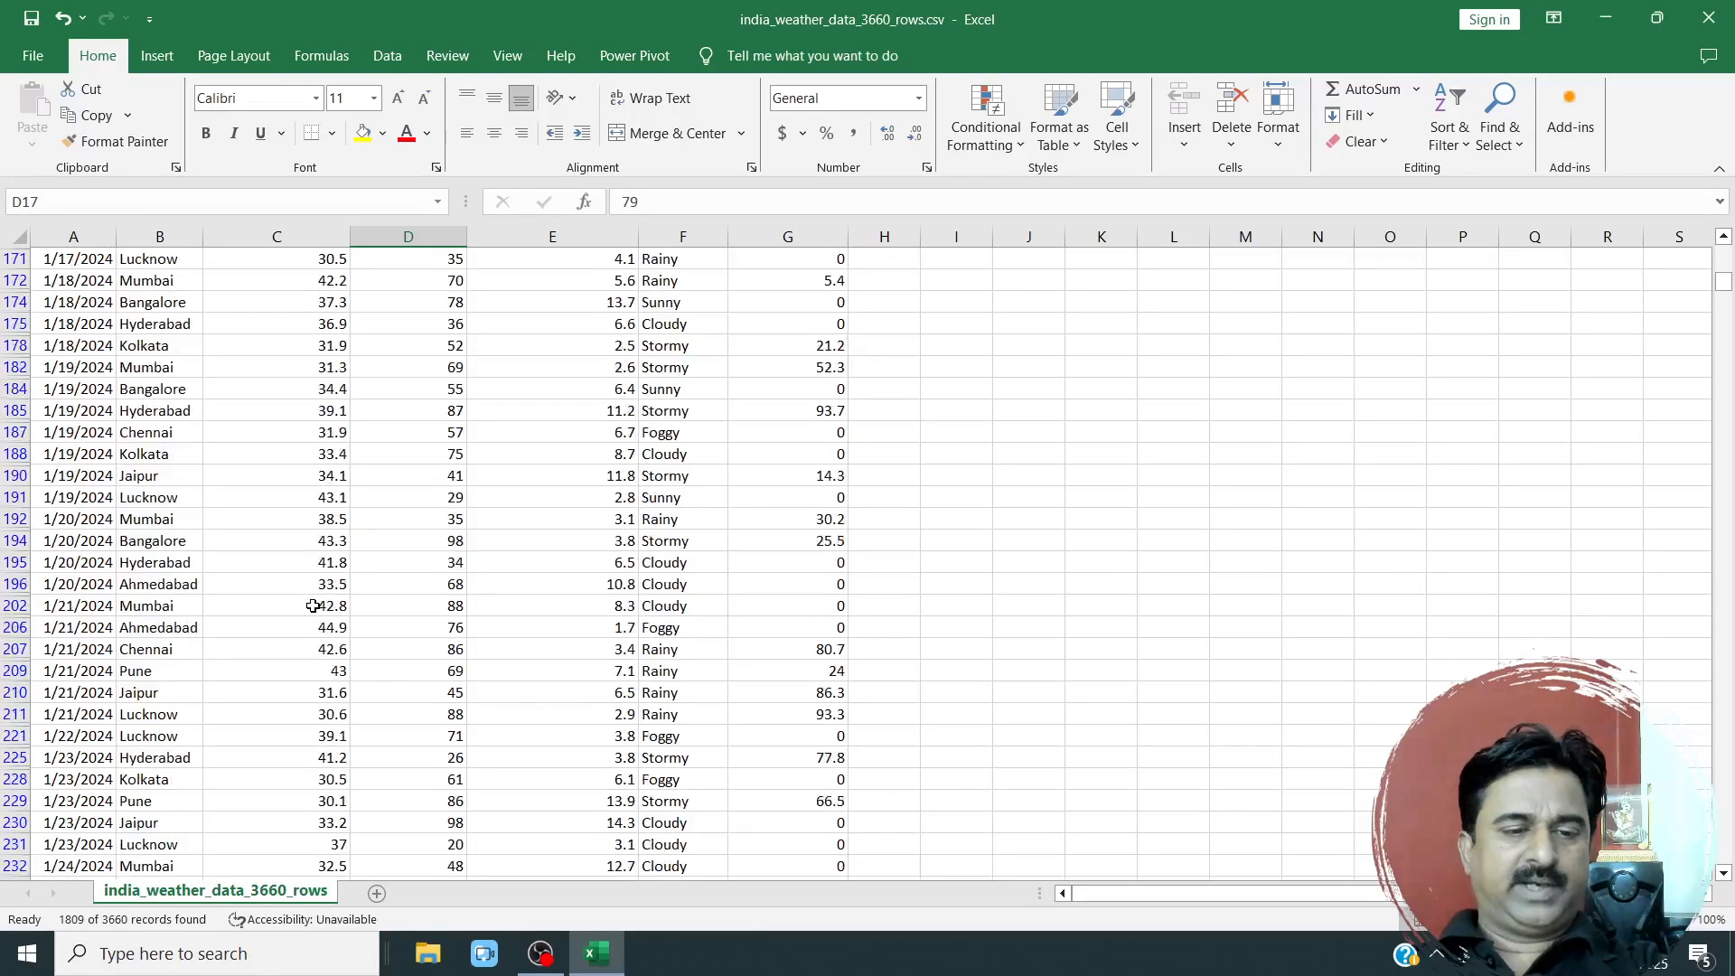
scroll(312, 606, "down", 8)
scroll(313, 605, "up", 13)
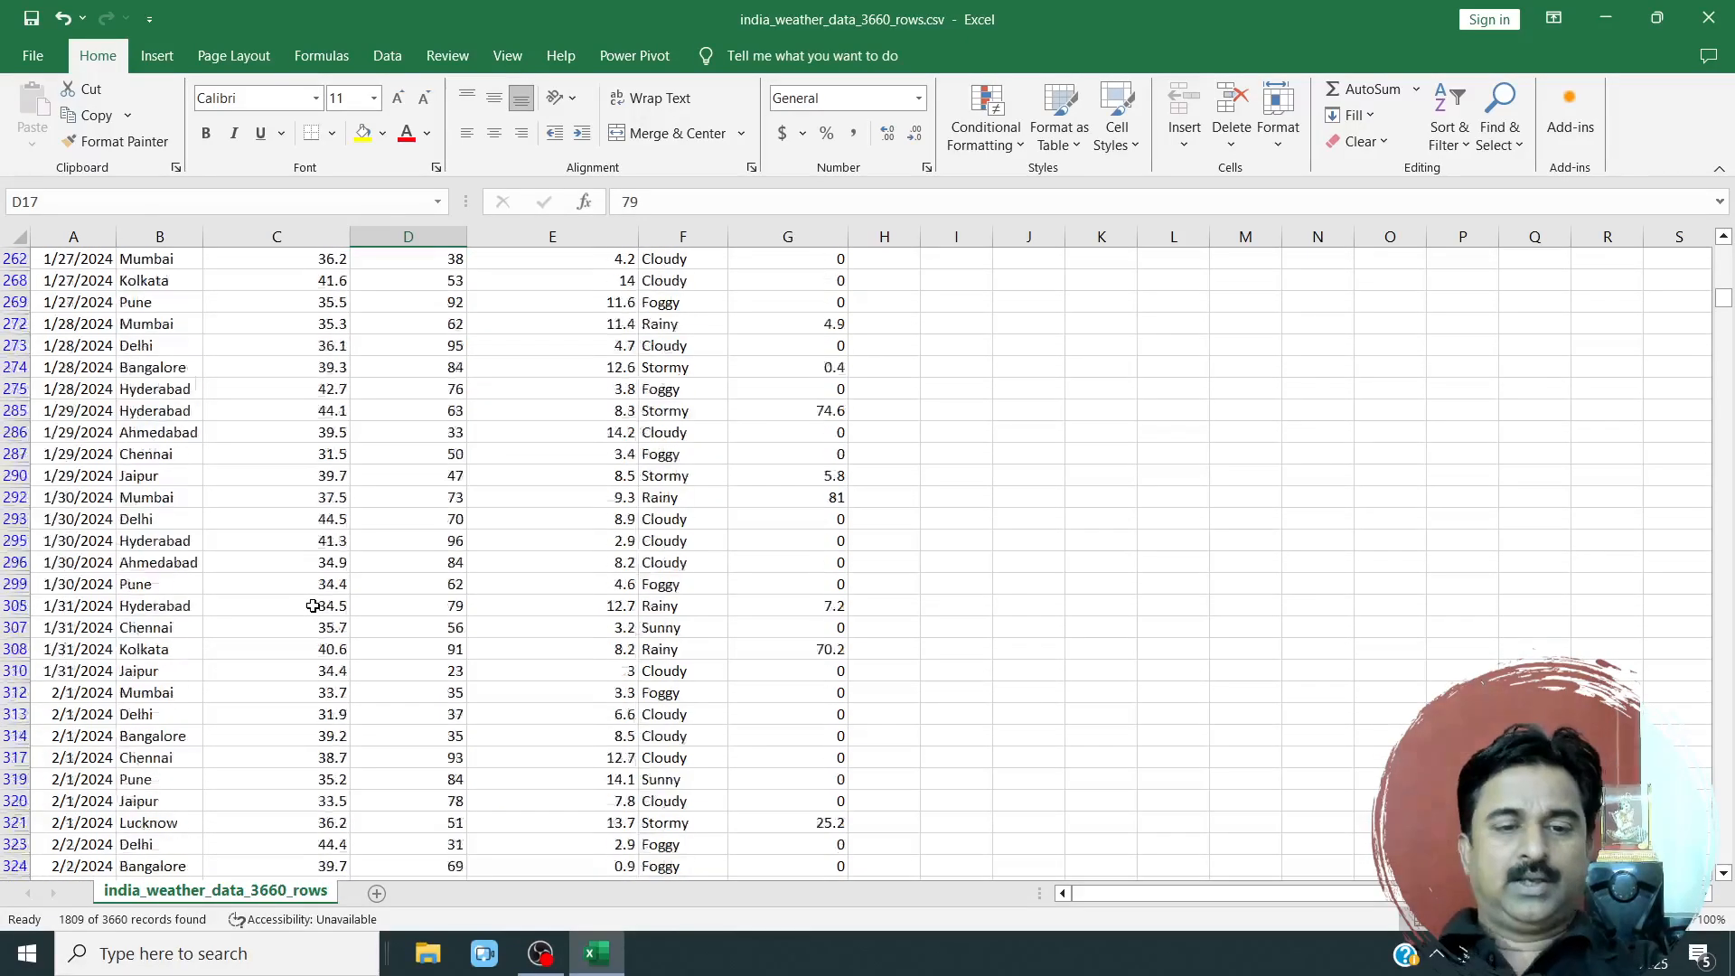
left_click_drag(1727, 296, 1725, 256)
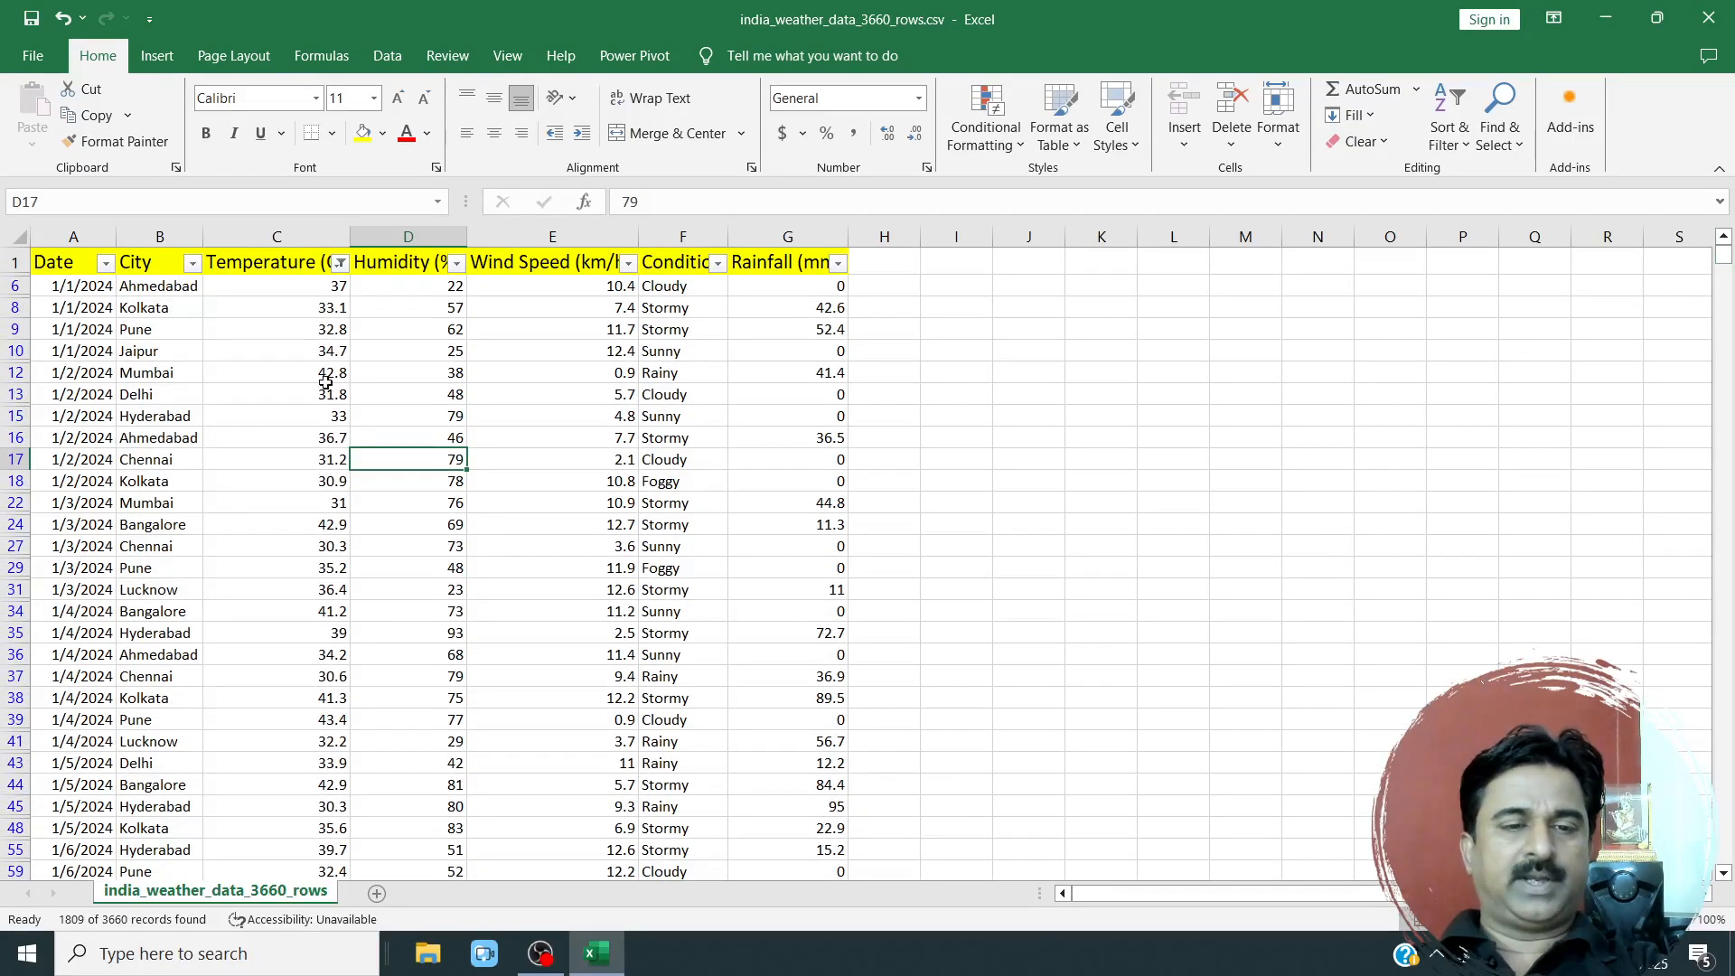
left_click(340, 262)
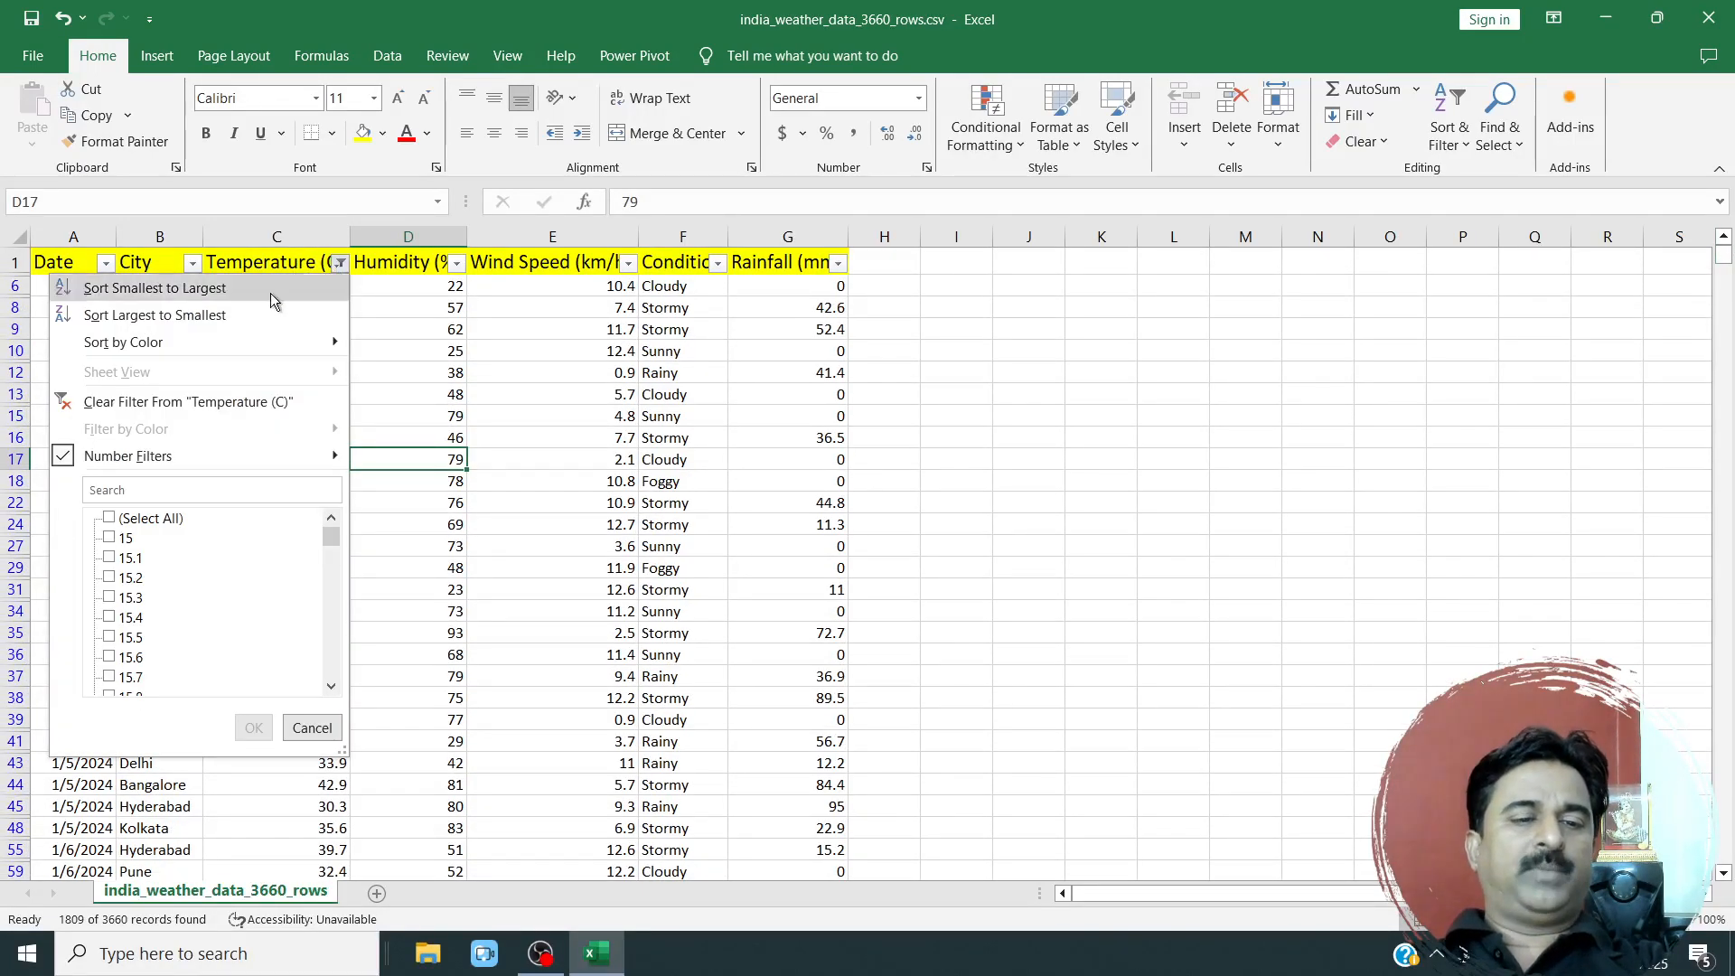
left_click(163, 403)
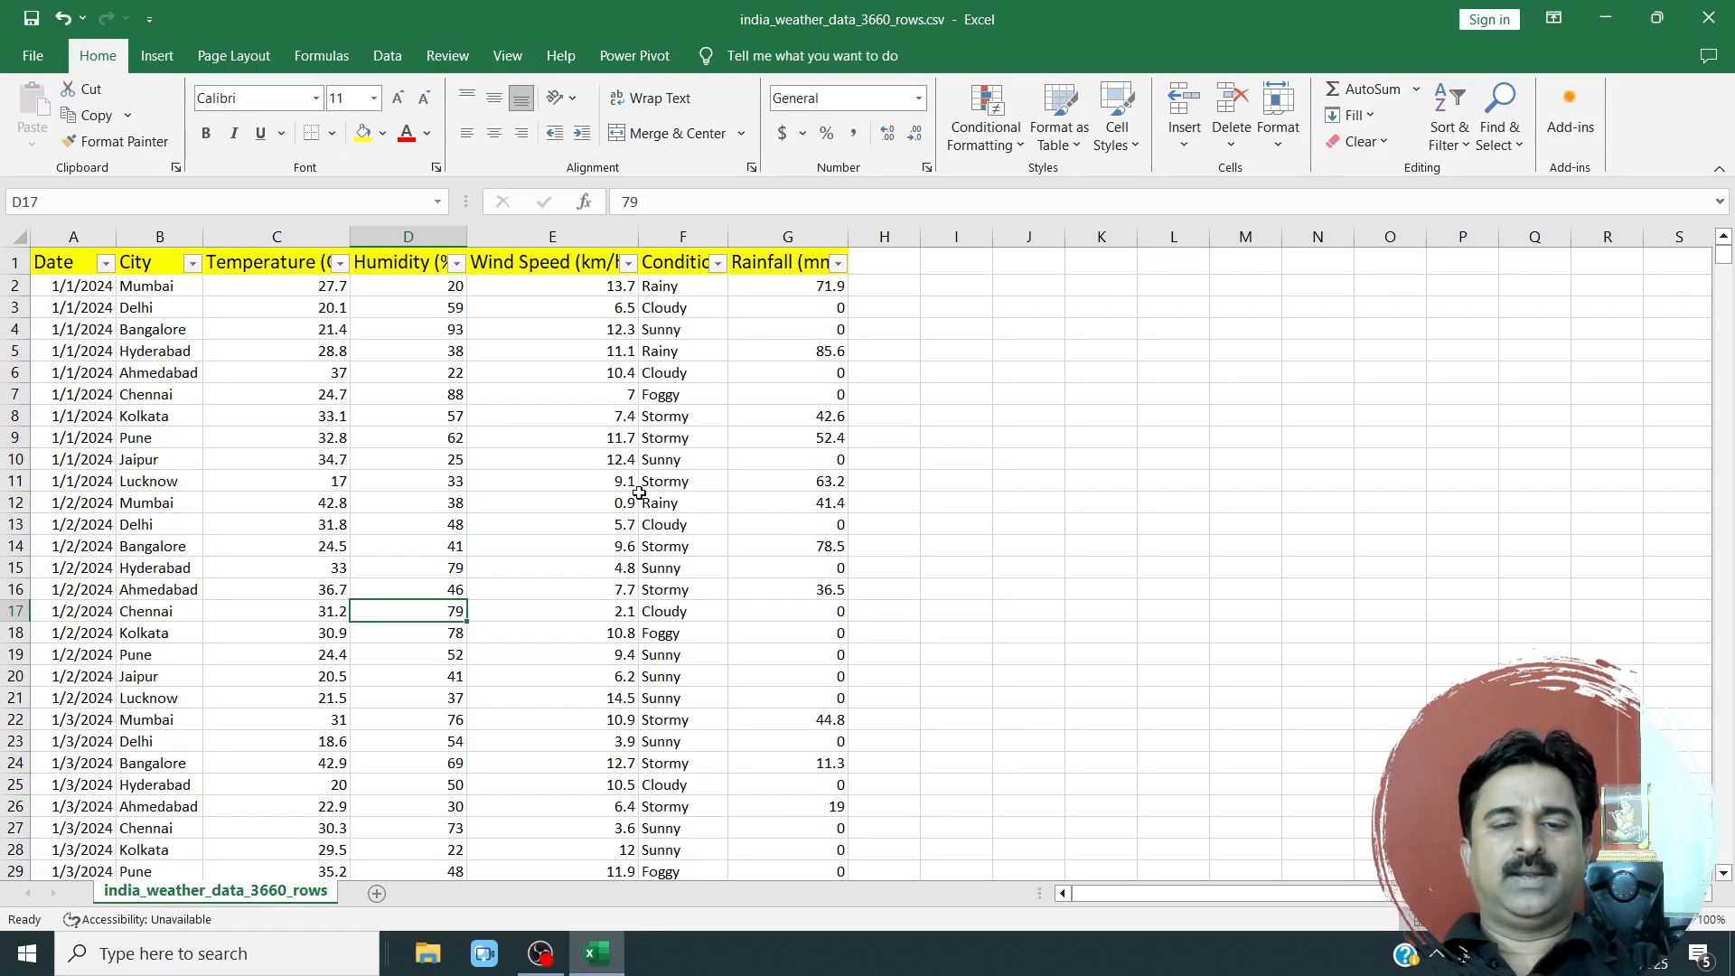
left_click(1014, 143)
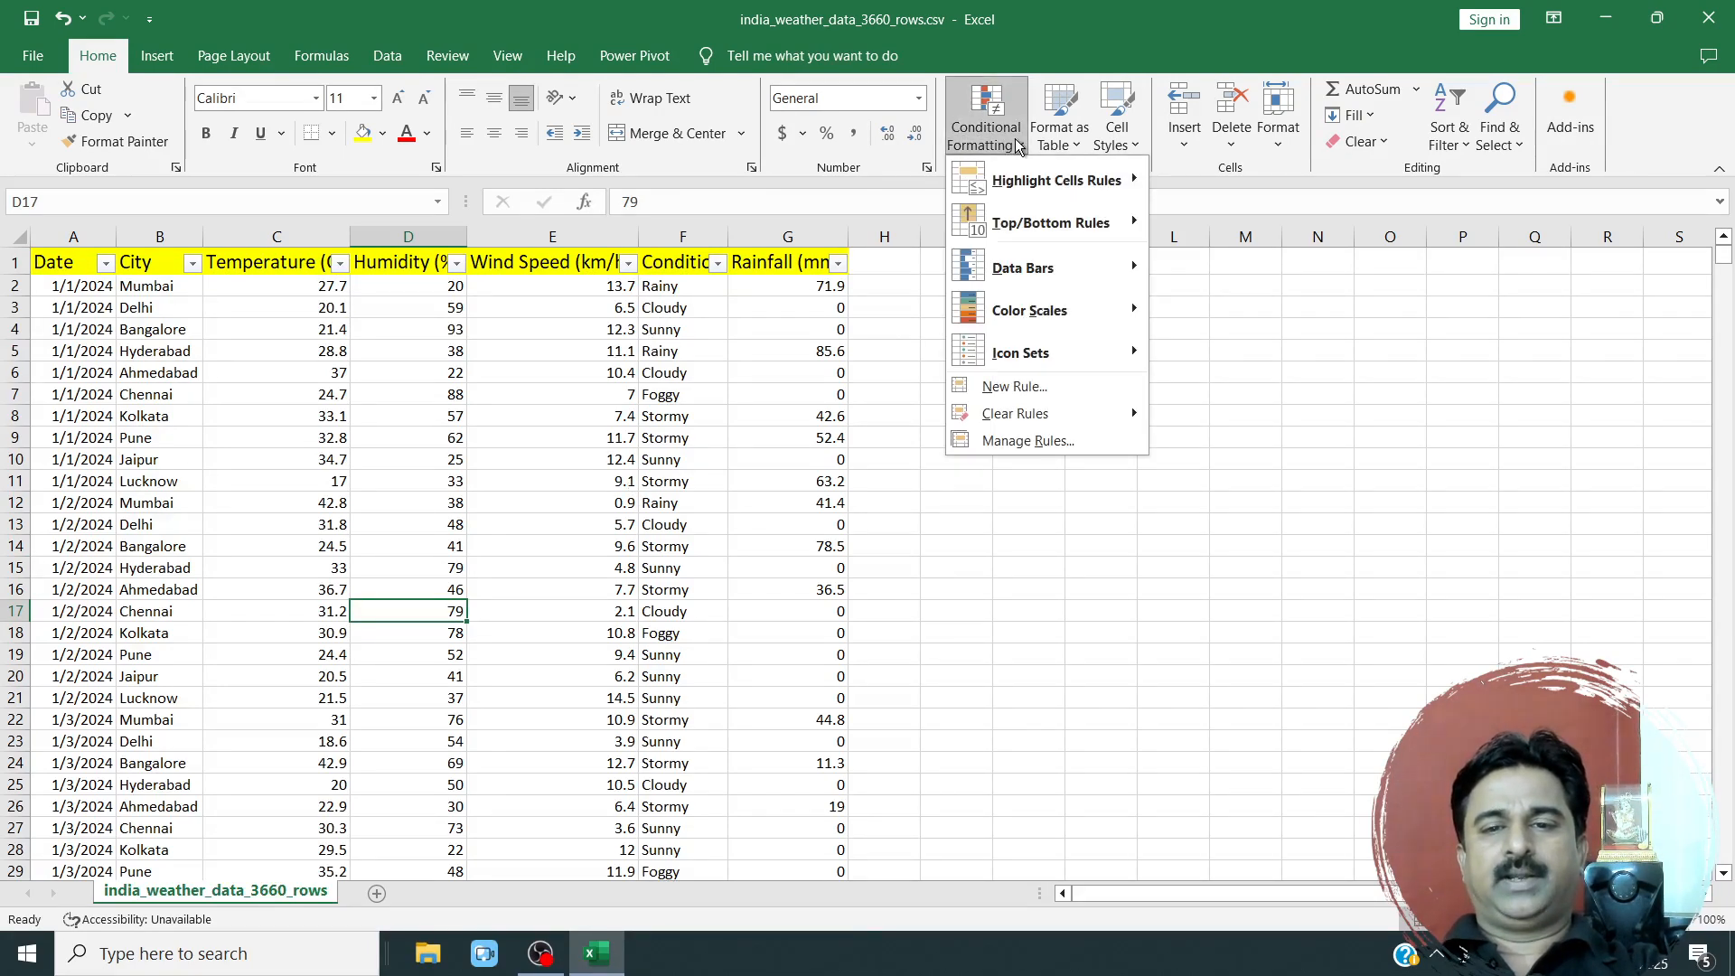
left_click(234, 353)
left_click(63, 262)
left_click_drag(64, 262, 821, 479)
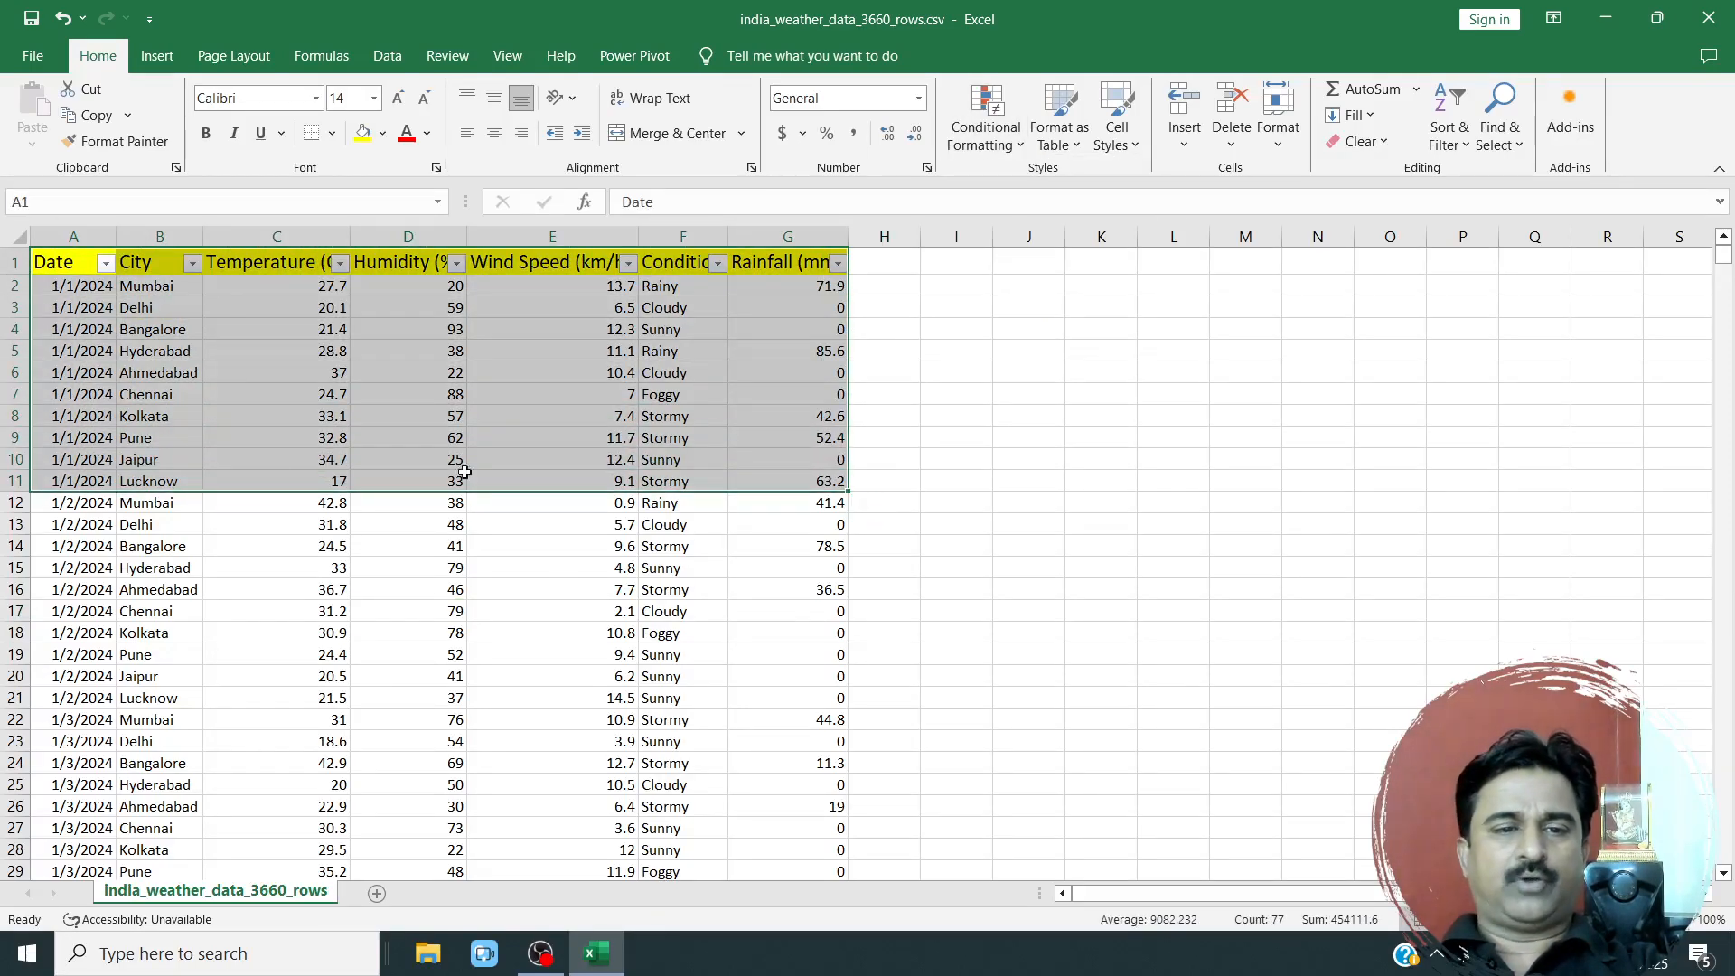
left_click(286, 268)
left_click(308, 235)
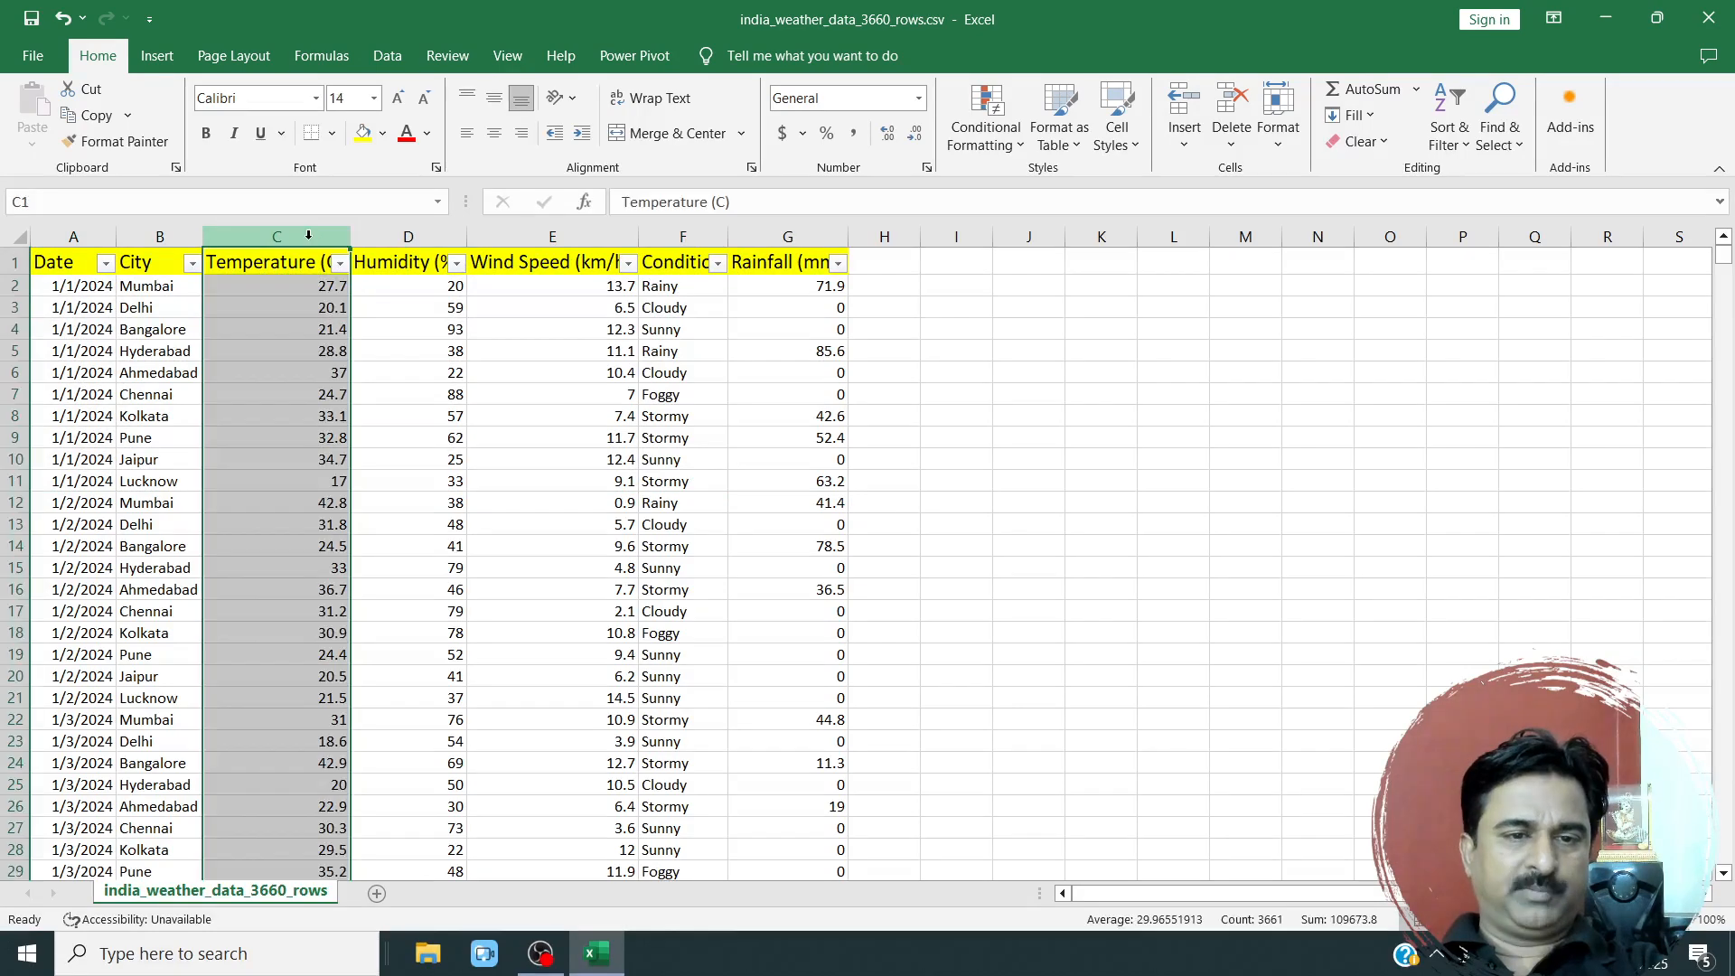
left_click_drag(307, 294, 271, 334)
scroll(283, 388, "up", 1)
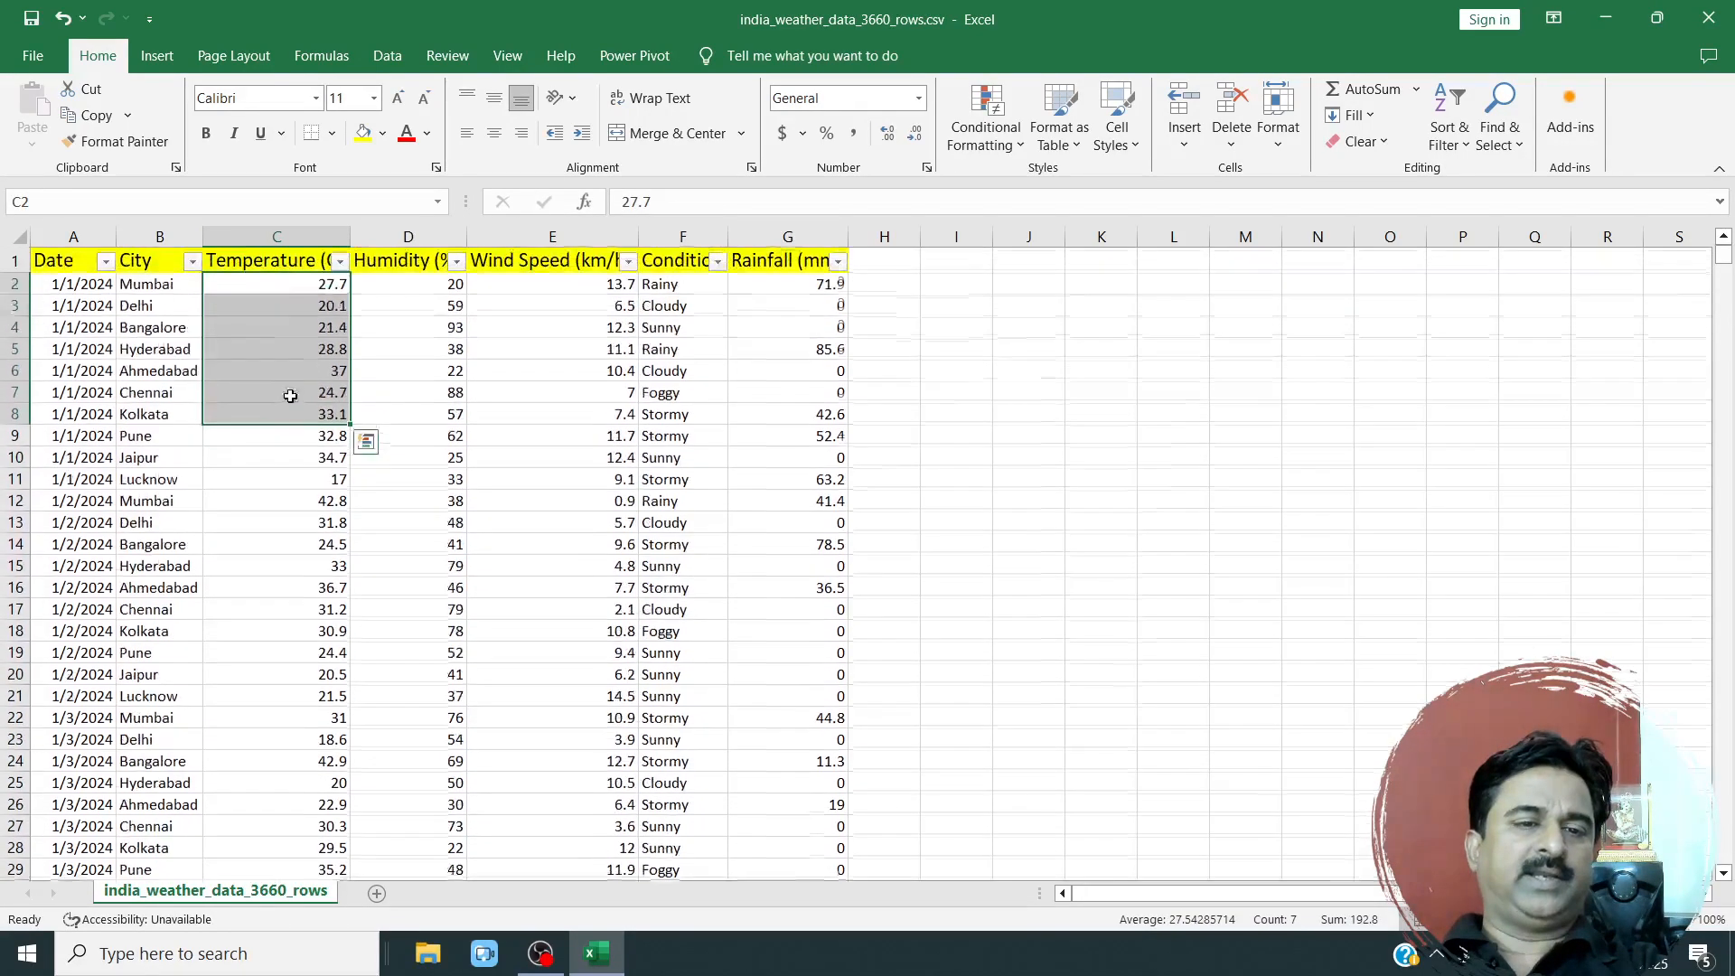
left_click(297, 288)
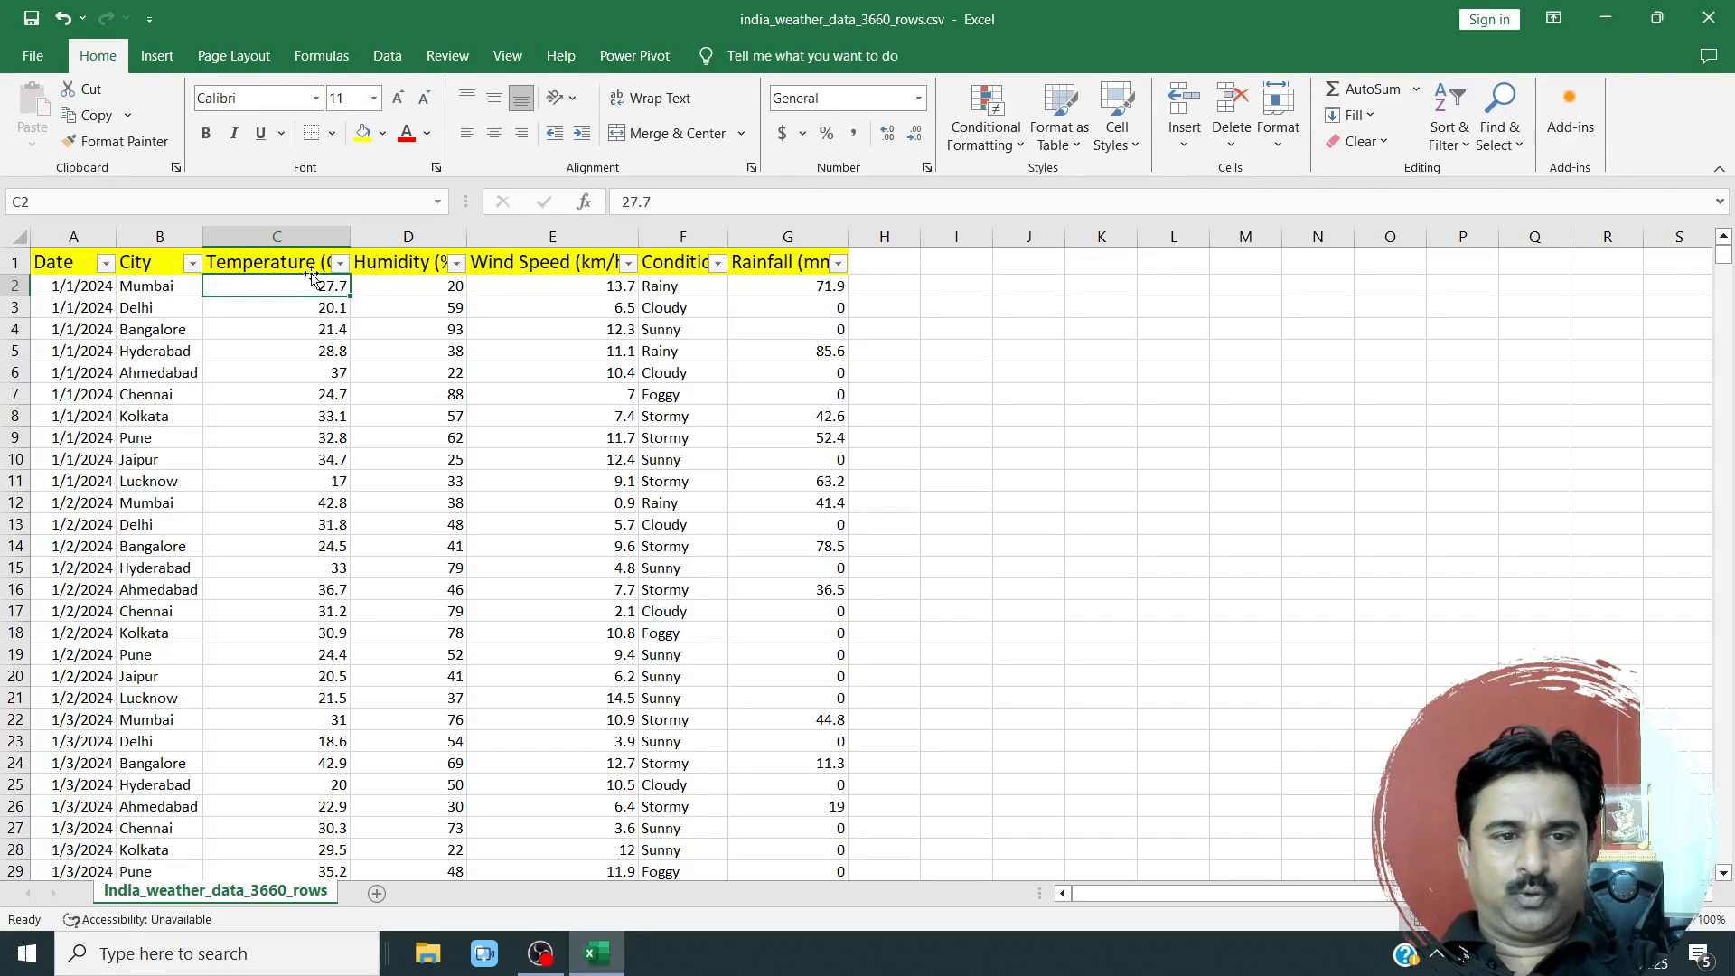
Set up a Greater Than highlight rule for the Temperature (C) column with a threshold of 40.
left_click(311, 237)
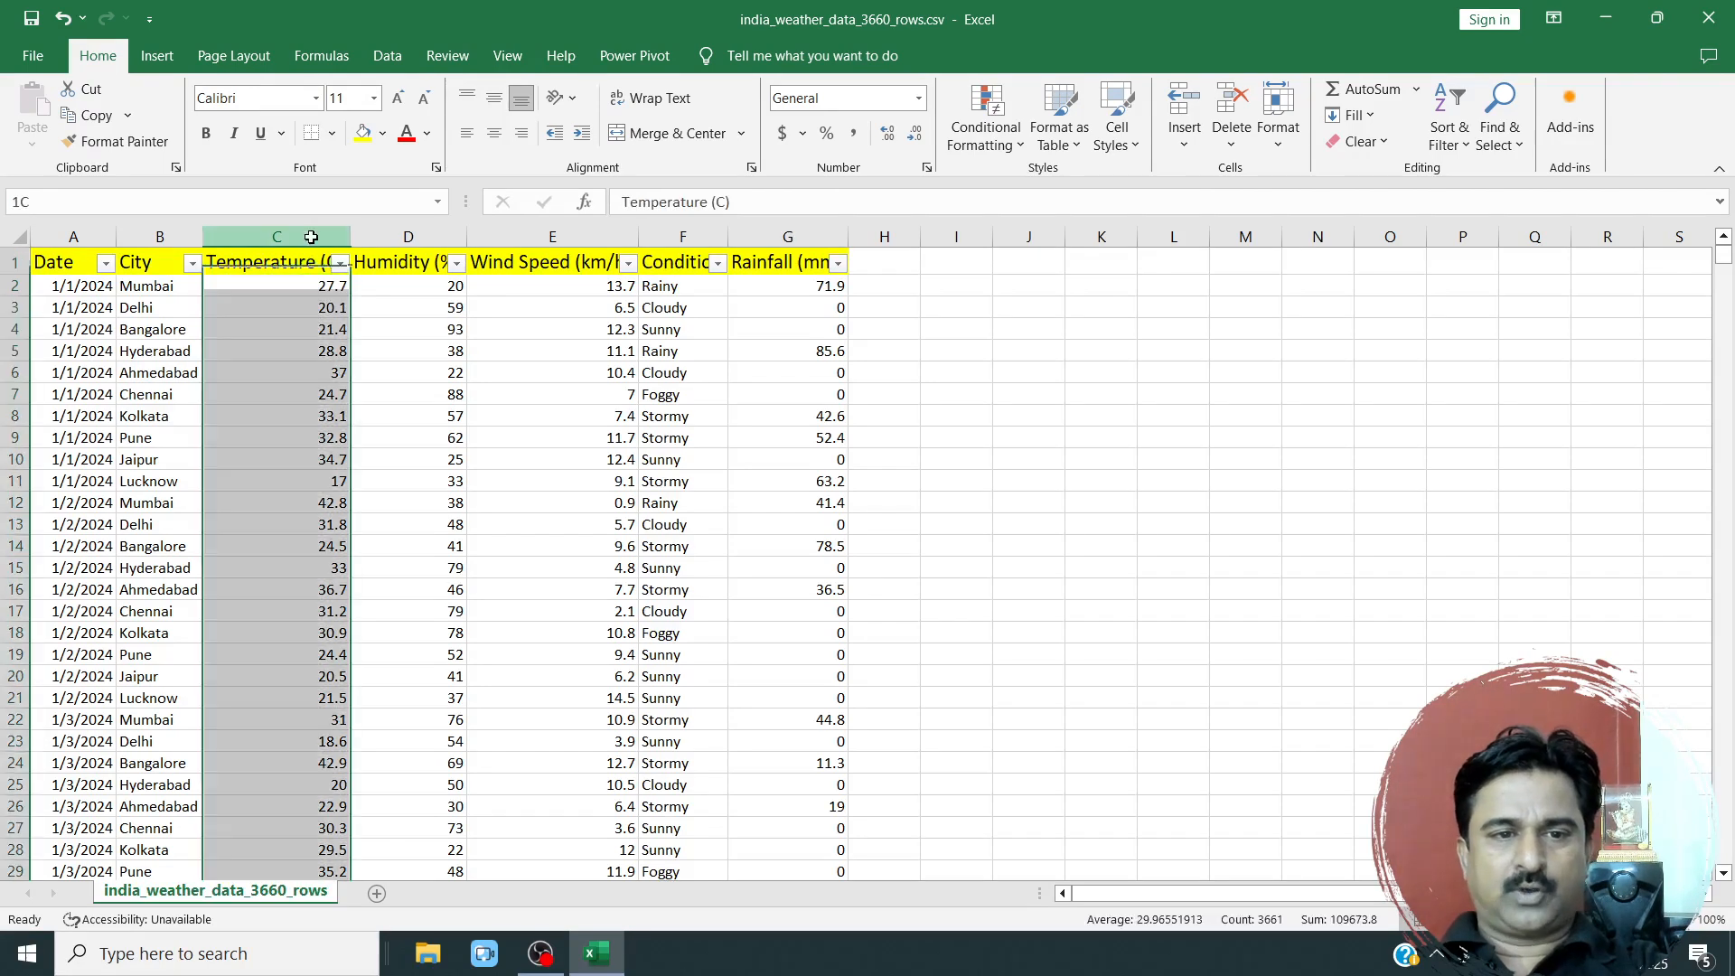
left_click(1012, 148)
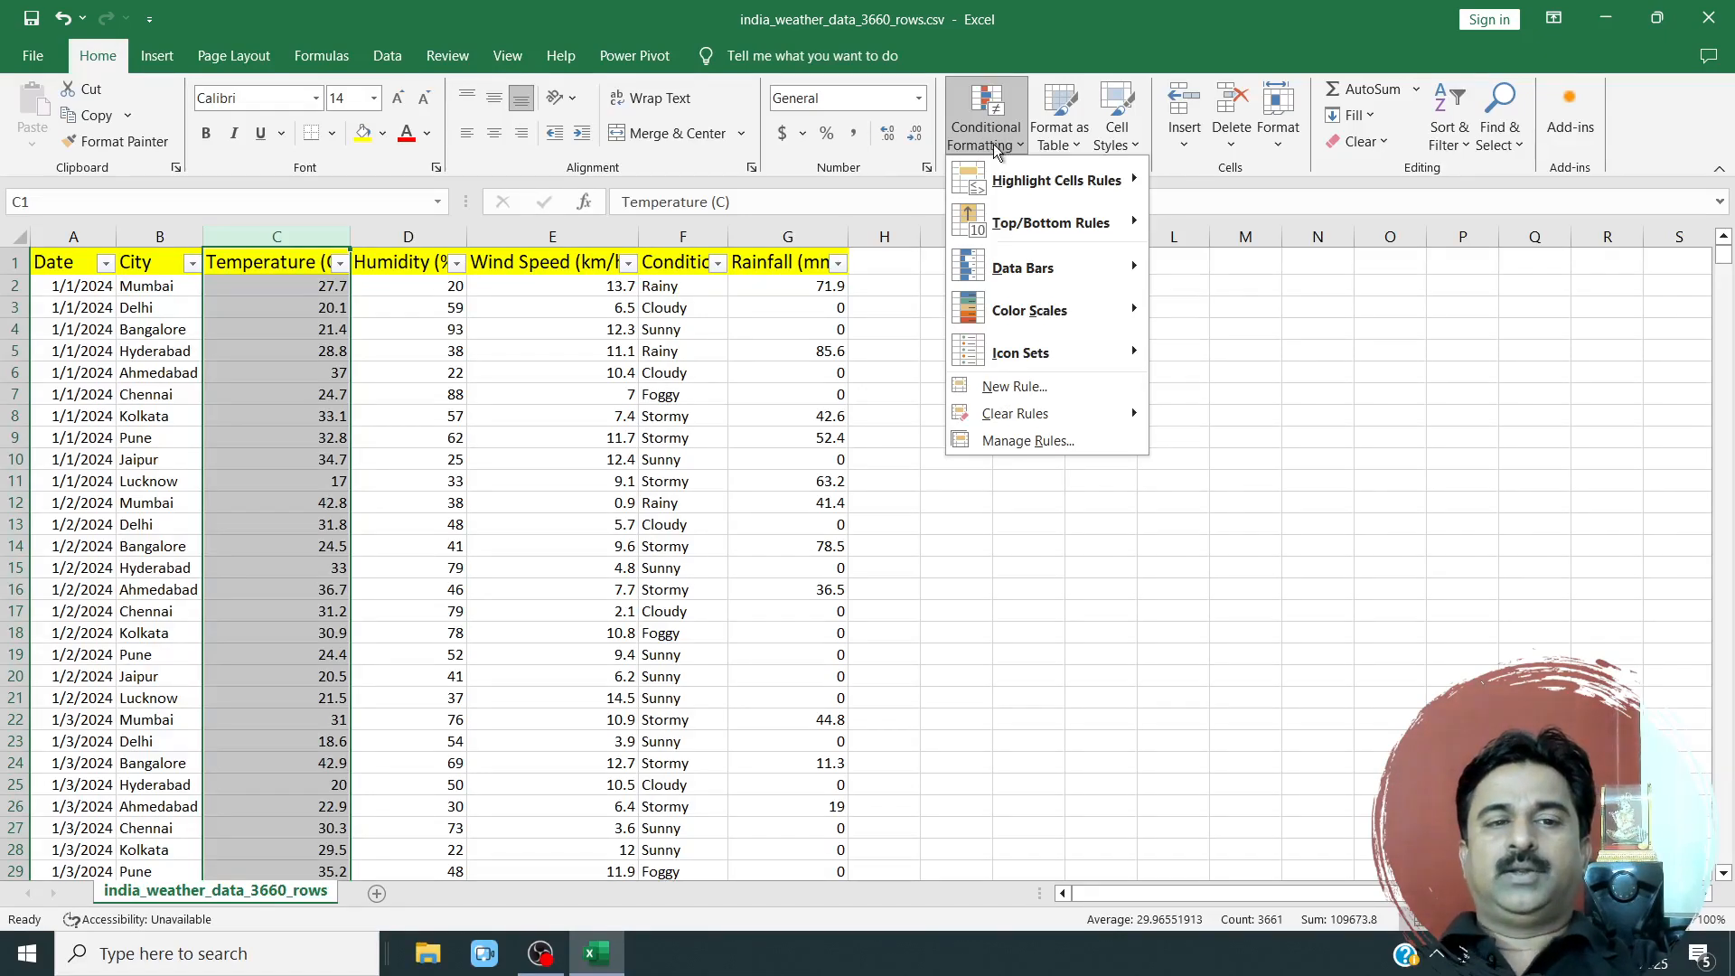
mouse_move(1028, 193)
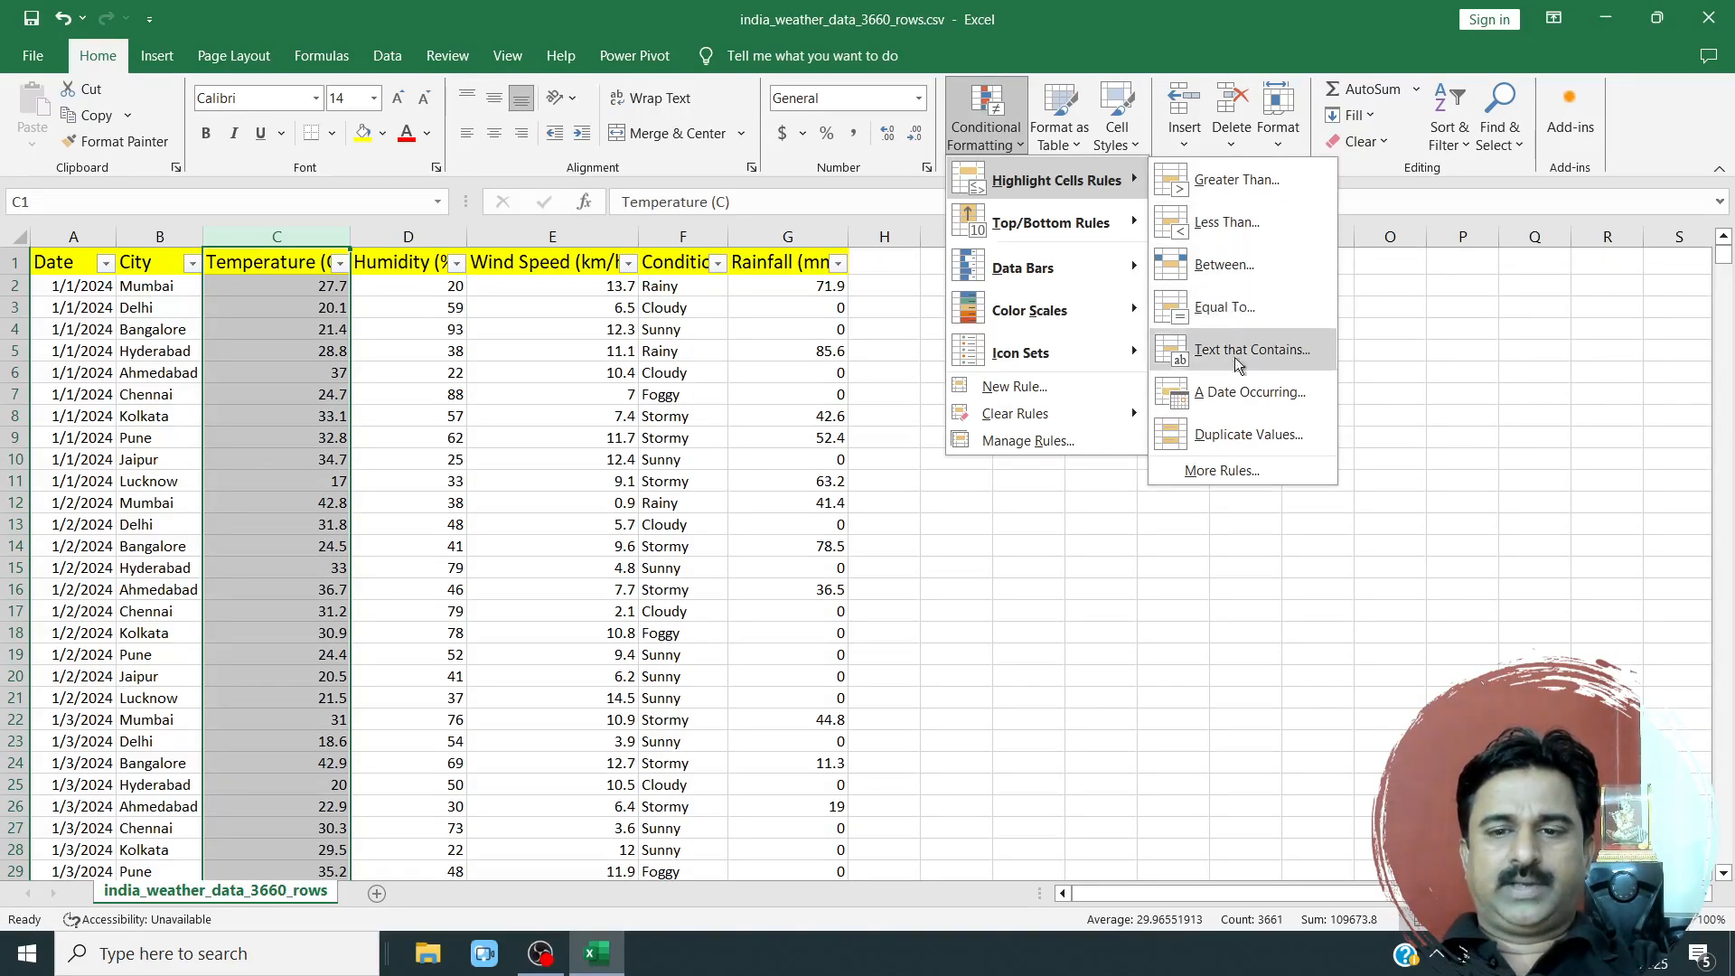
left_click(1229, 180)
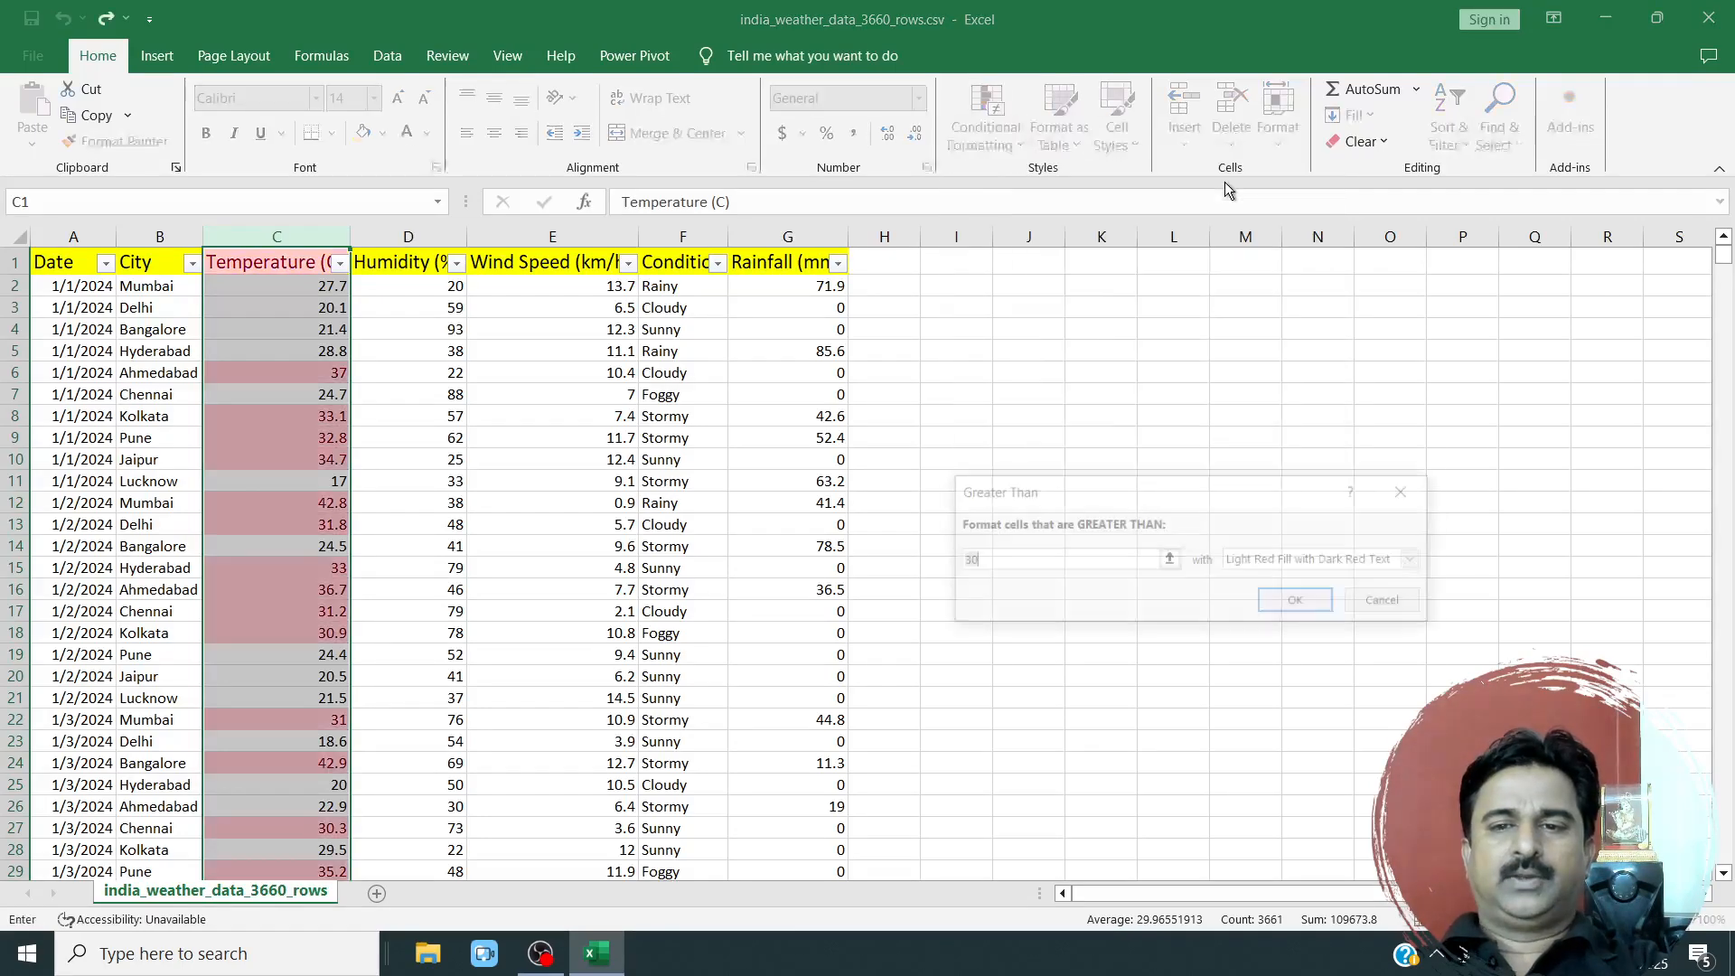
left_click_drag(1191, 490, 1132, 282)
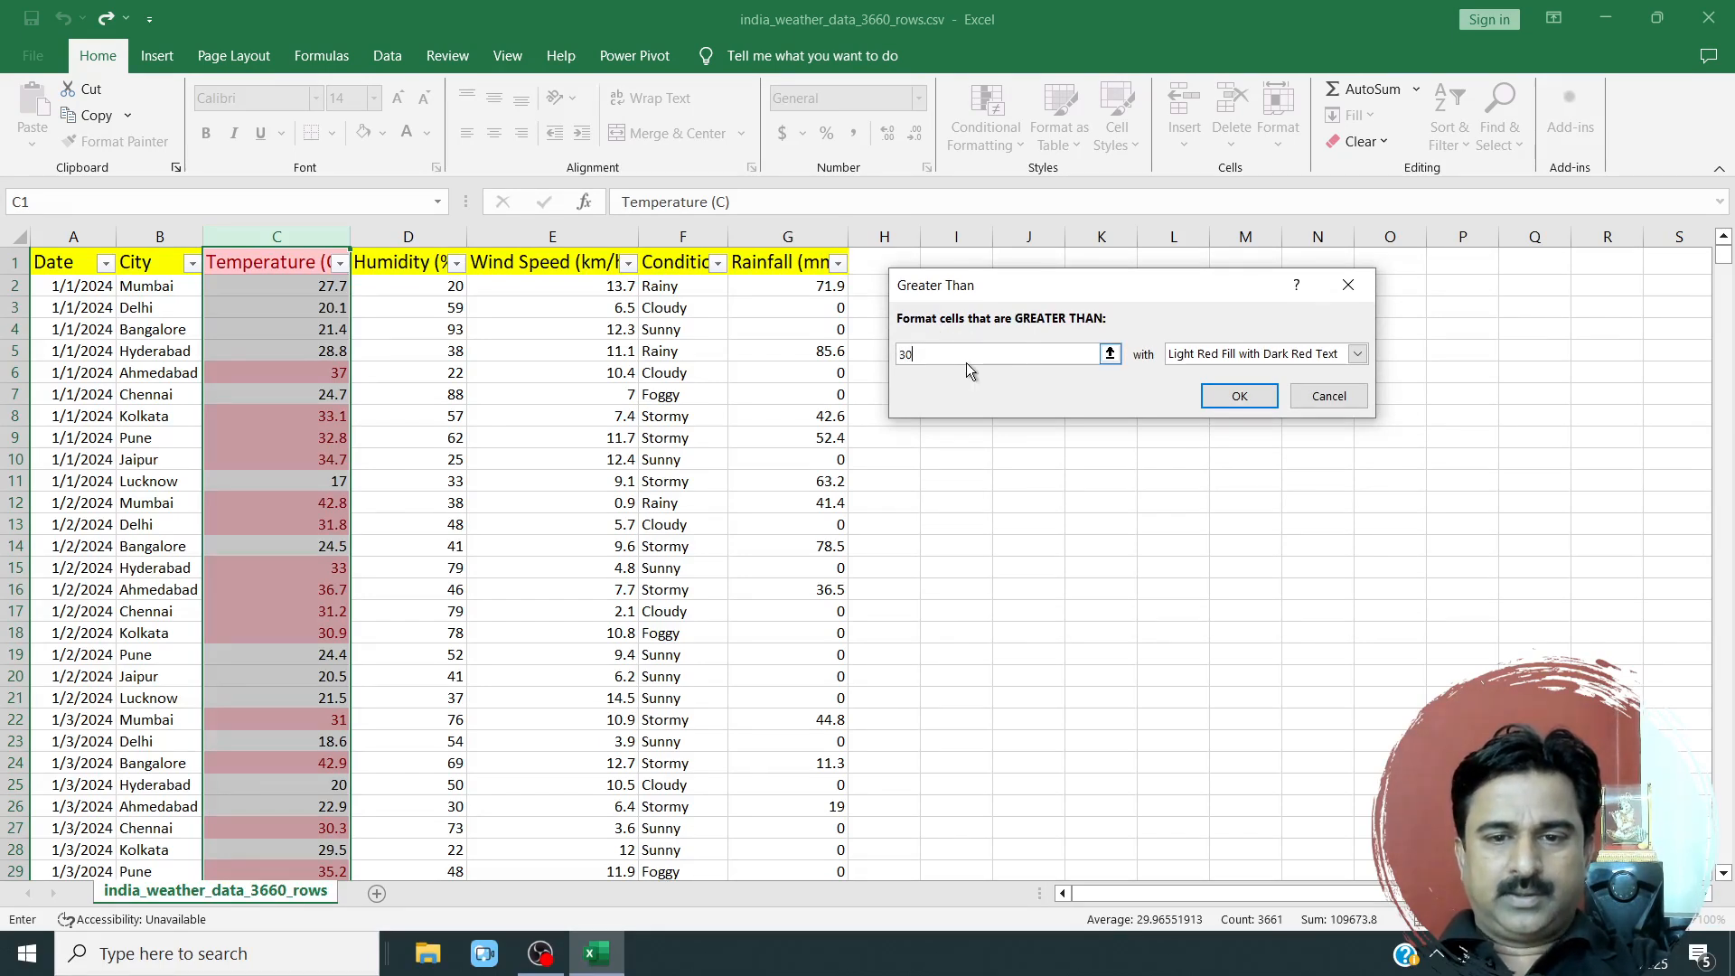
type("40")
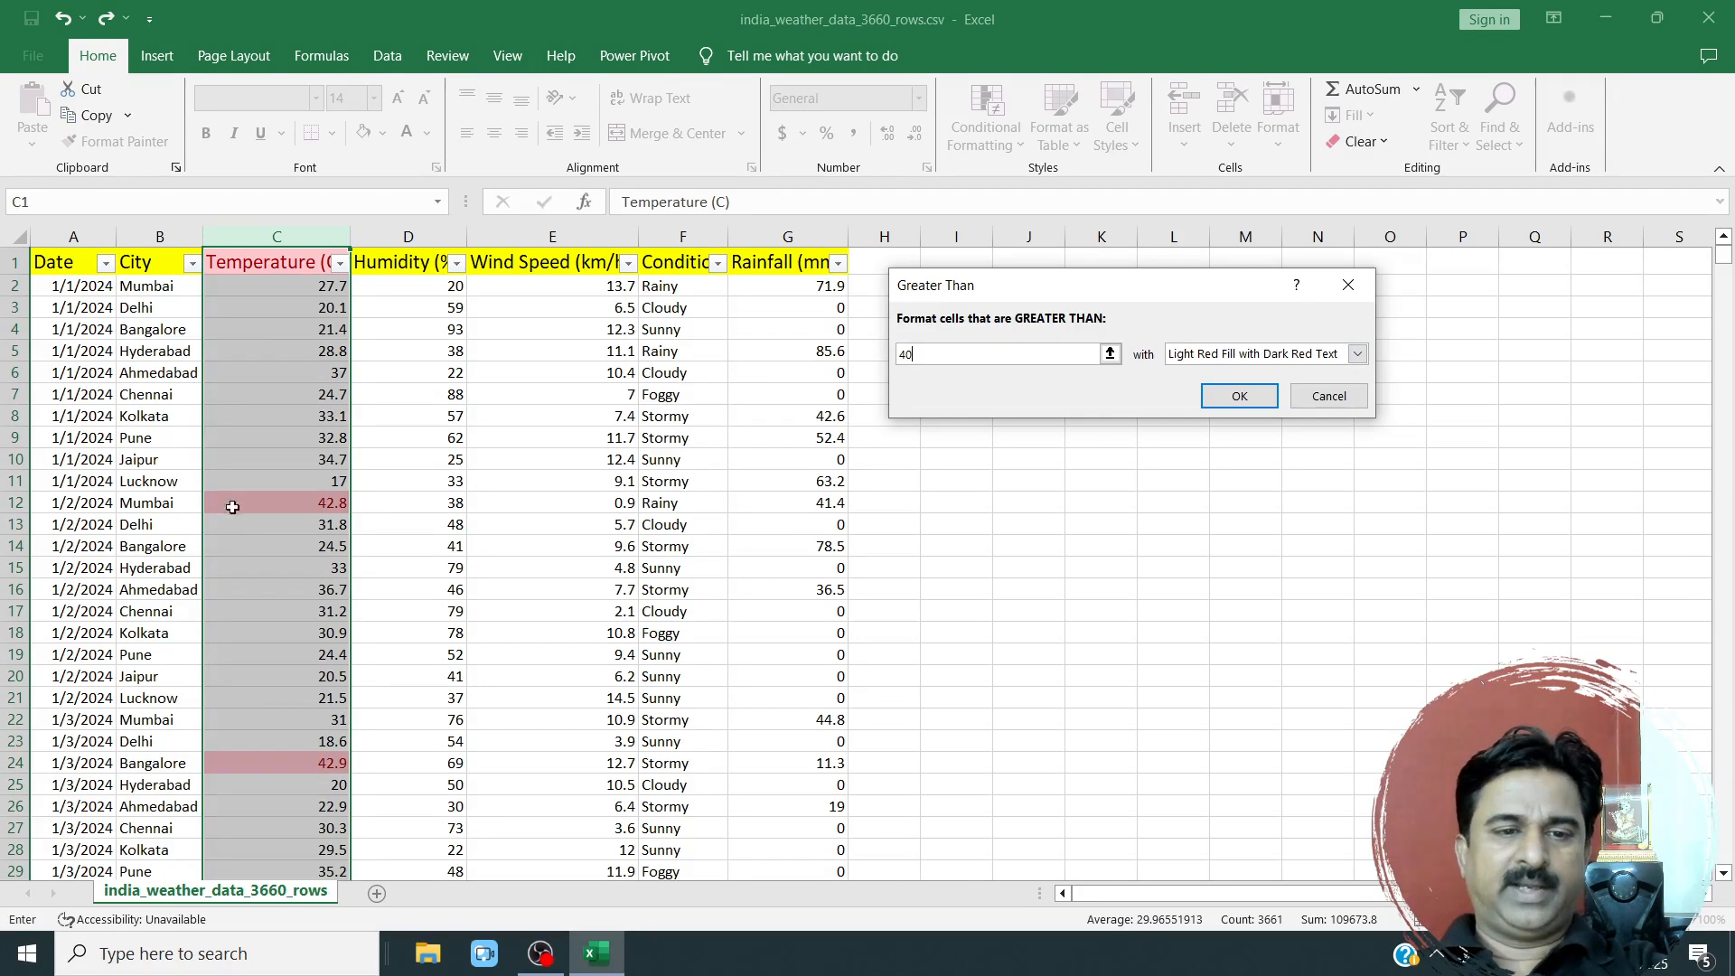
left_click(1357, 355)
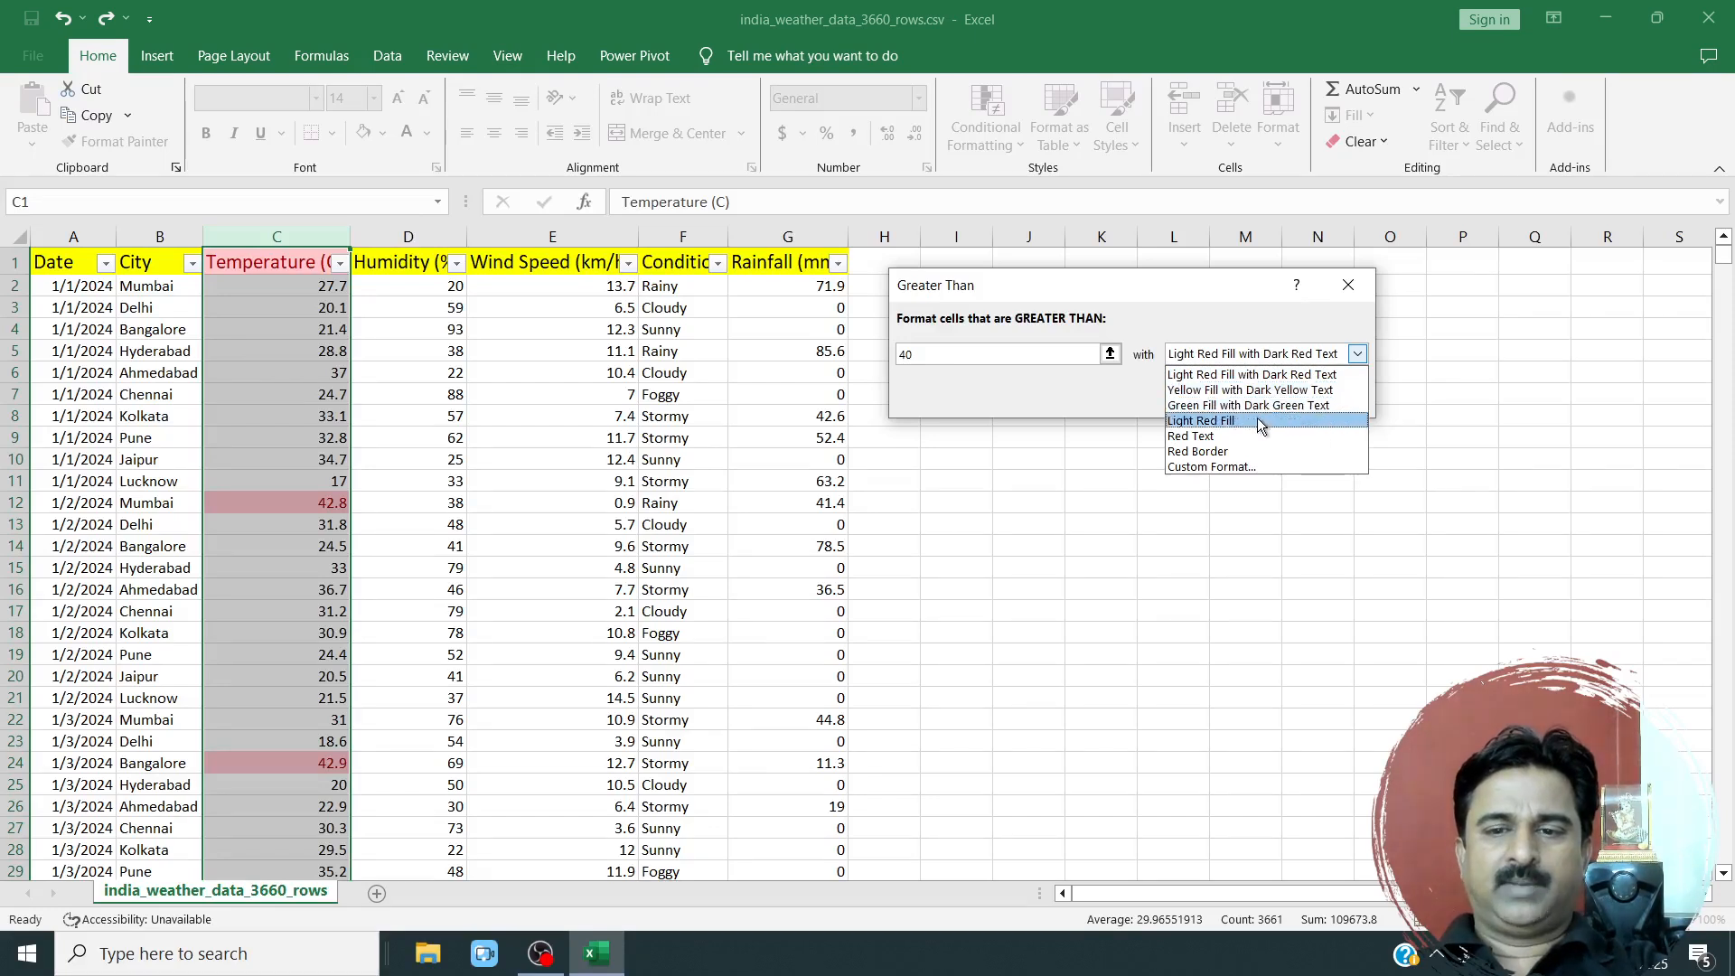
left_click(1205, 468)
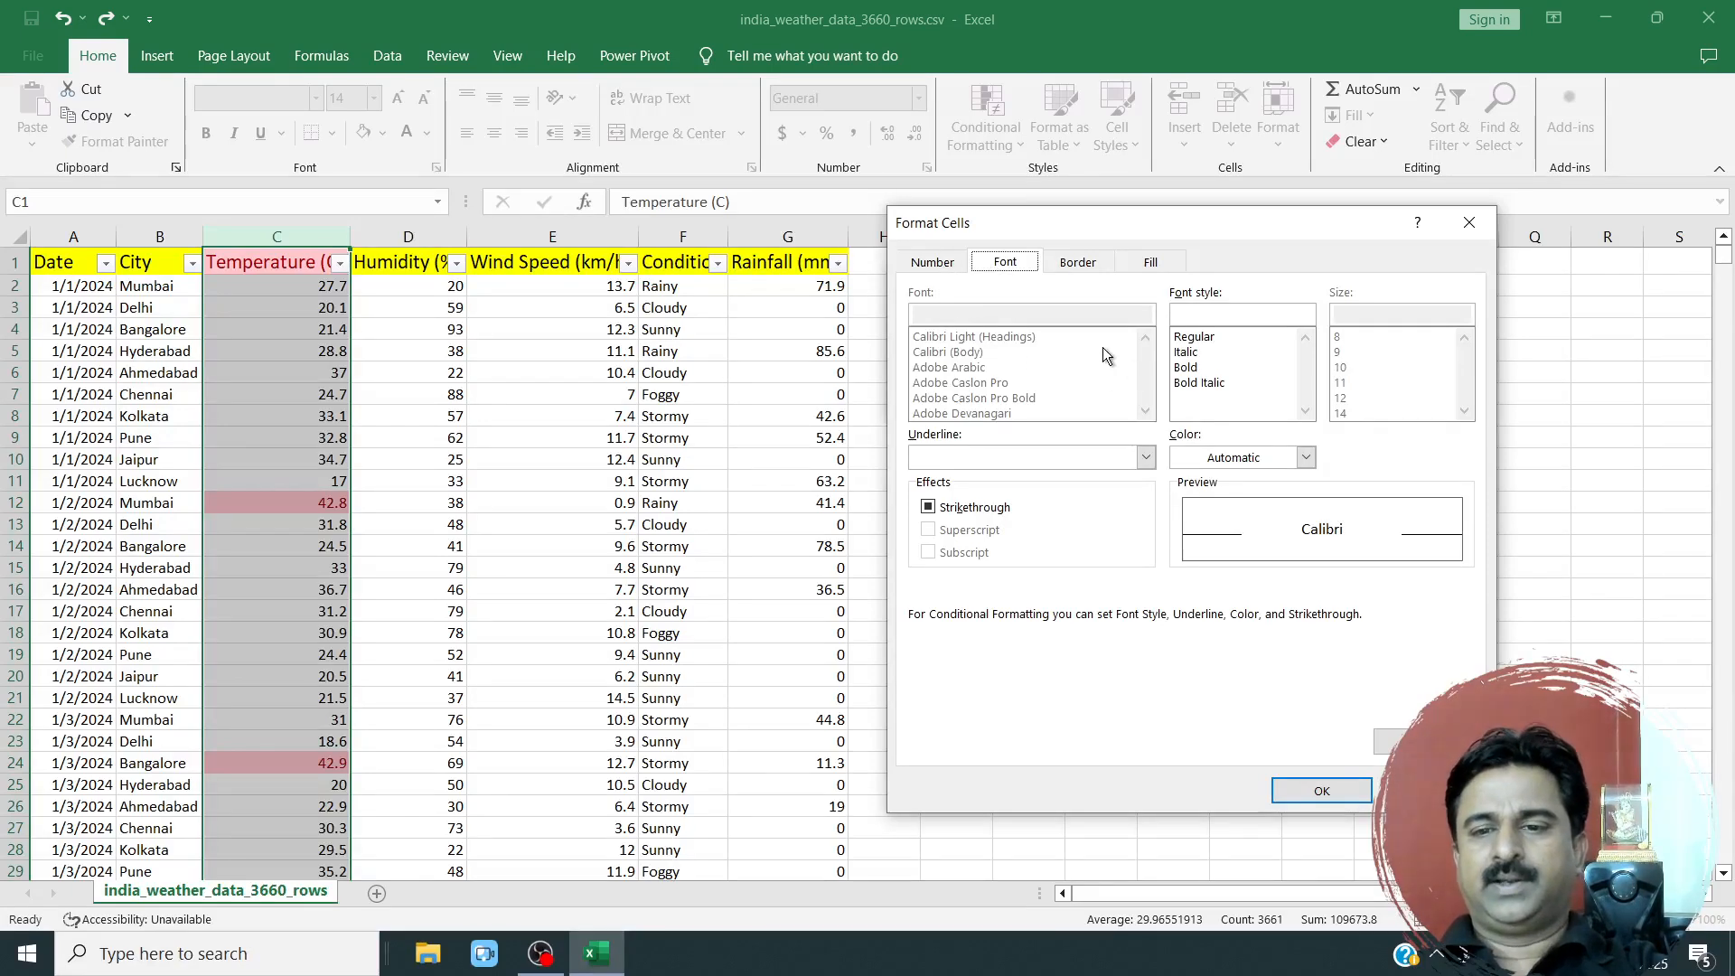
left_click(1321, 790)
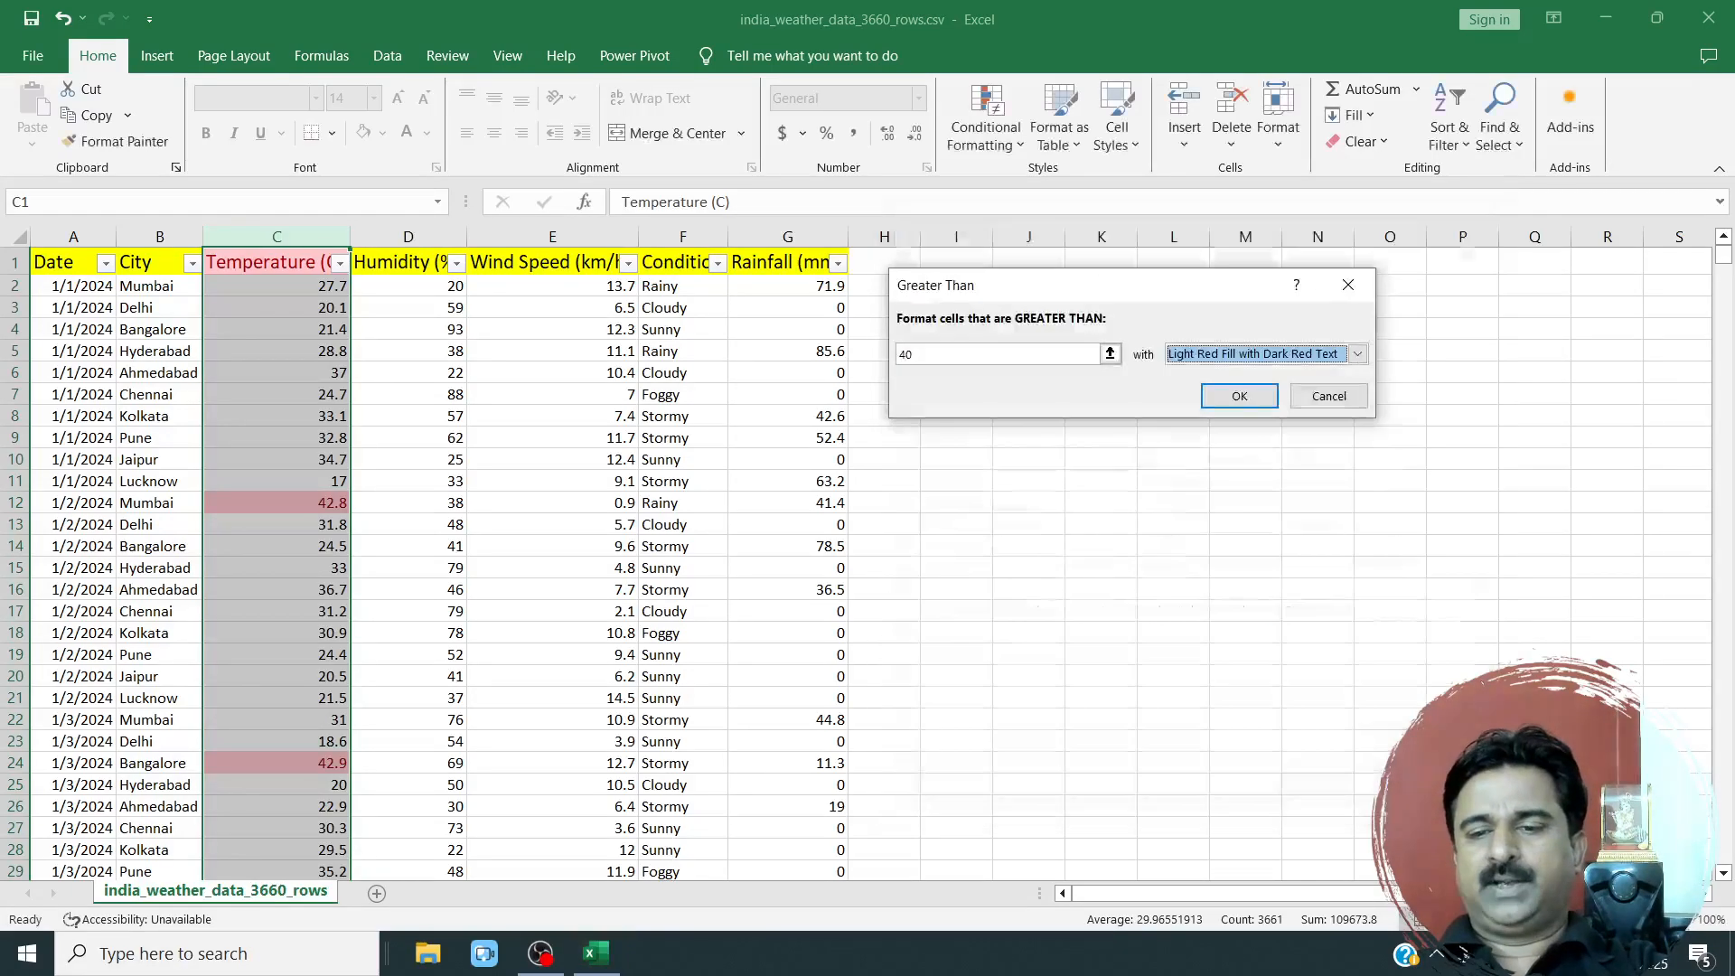
Choose Light Red Fill with Dark Red Text for the Greater Than rule and apply it.
left_click(1180, 356)
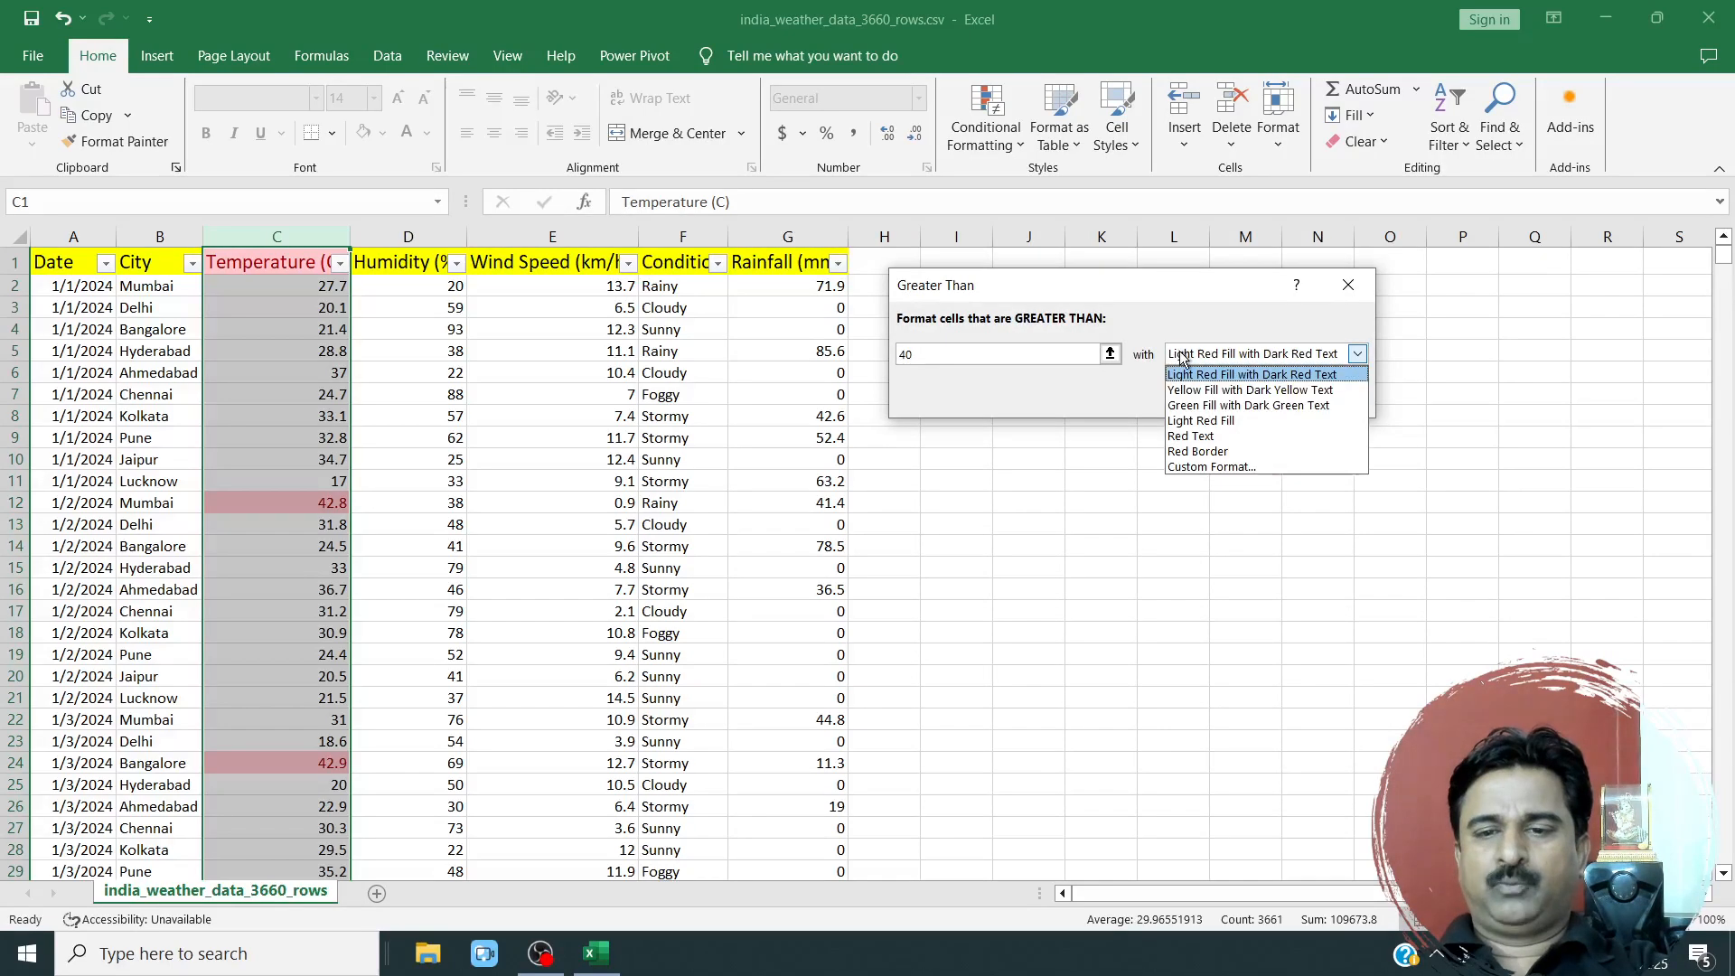
left_click(1184, 375)
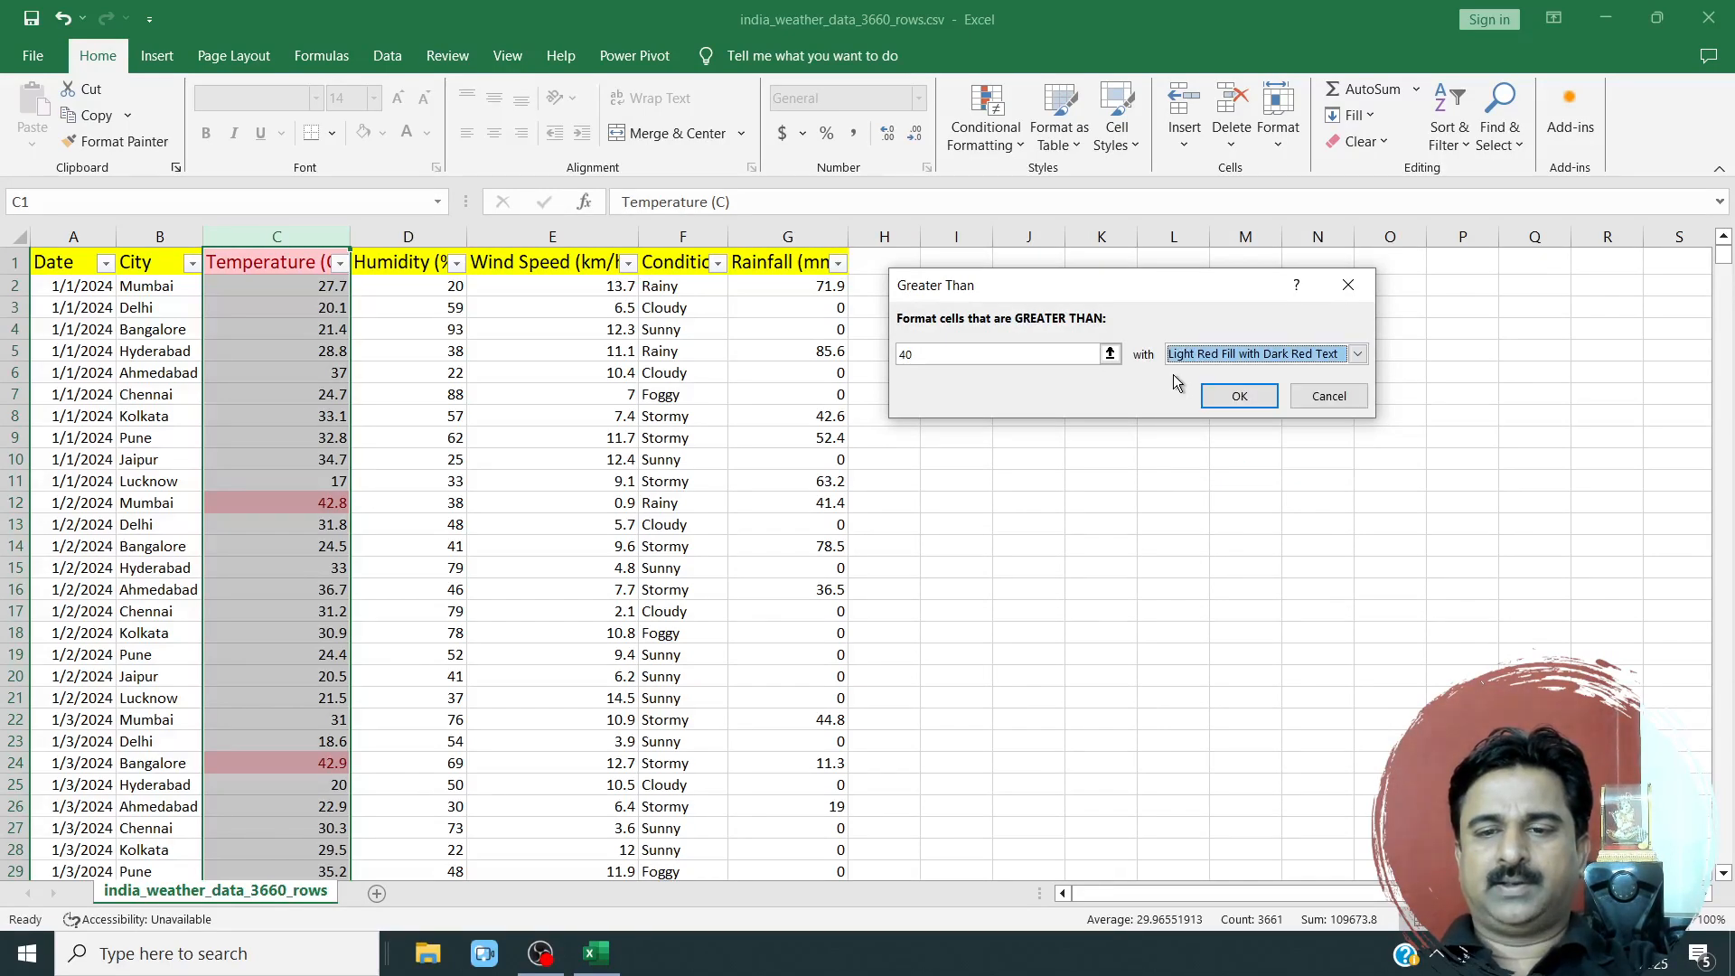
left_click(1236, 401)
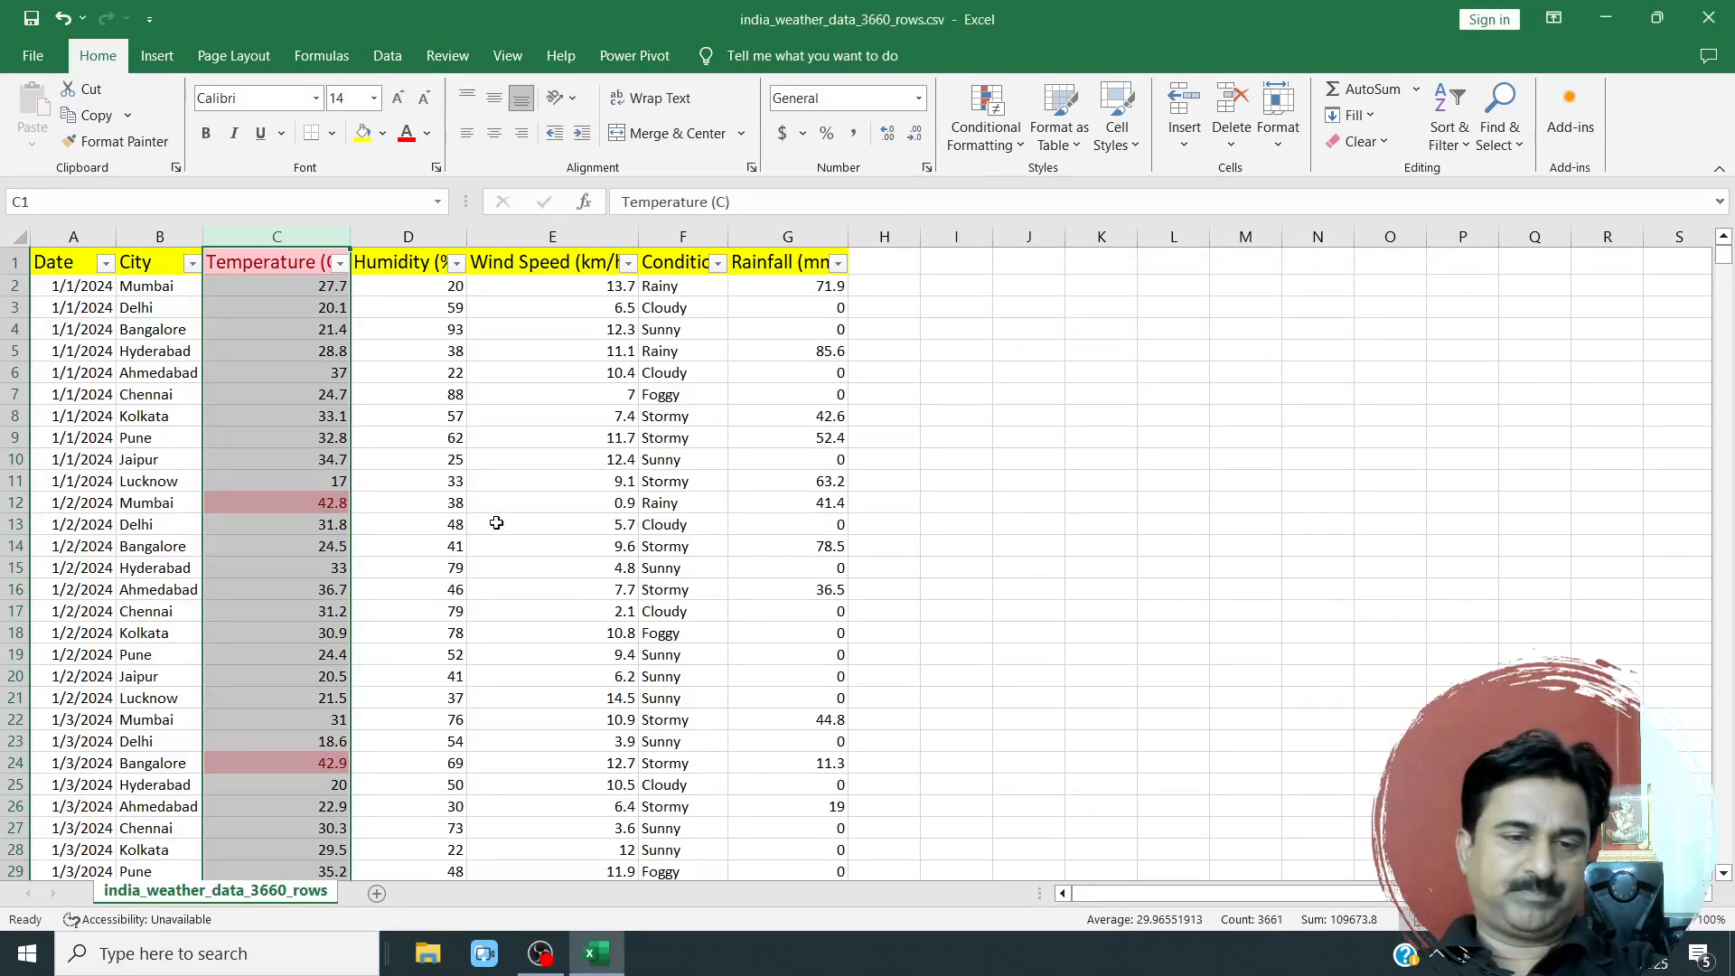
Look through the weather rows to check which Temperature (C) values above 40 are highlighted.
left_click(522, 490)
scroll(452, 560, "down", 20)
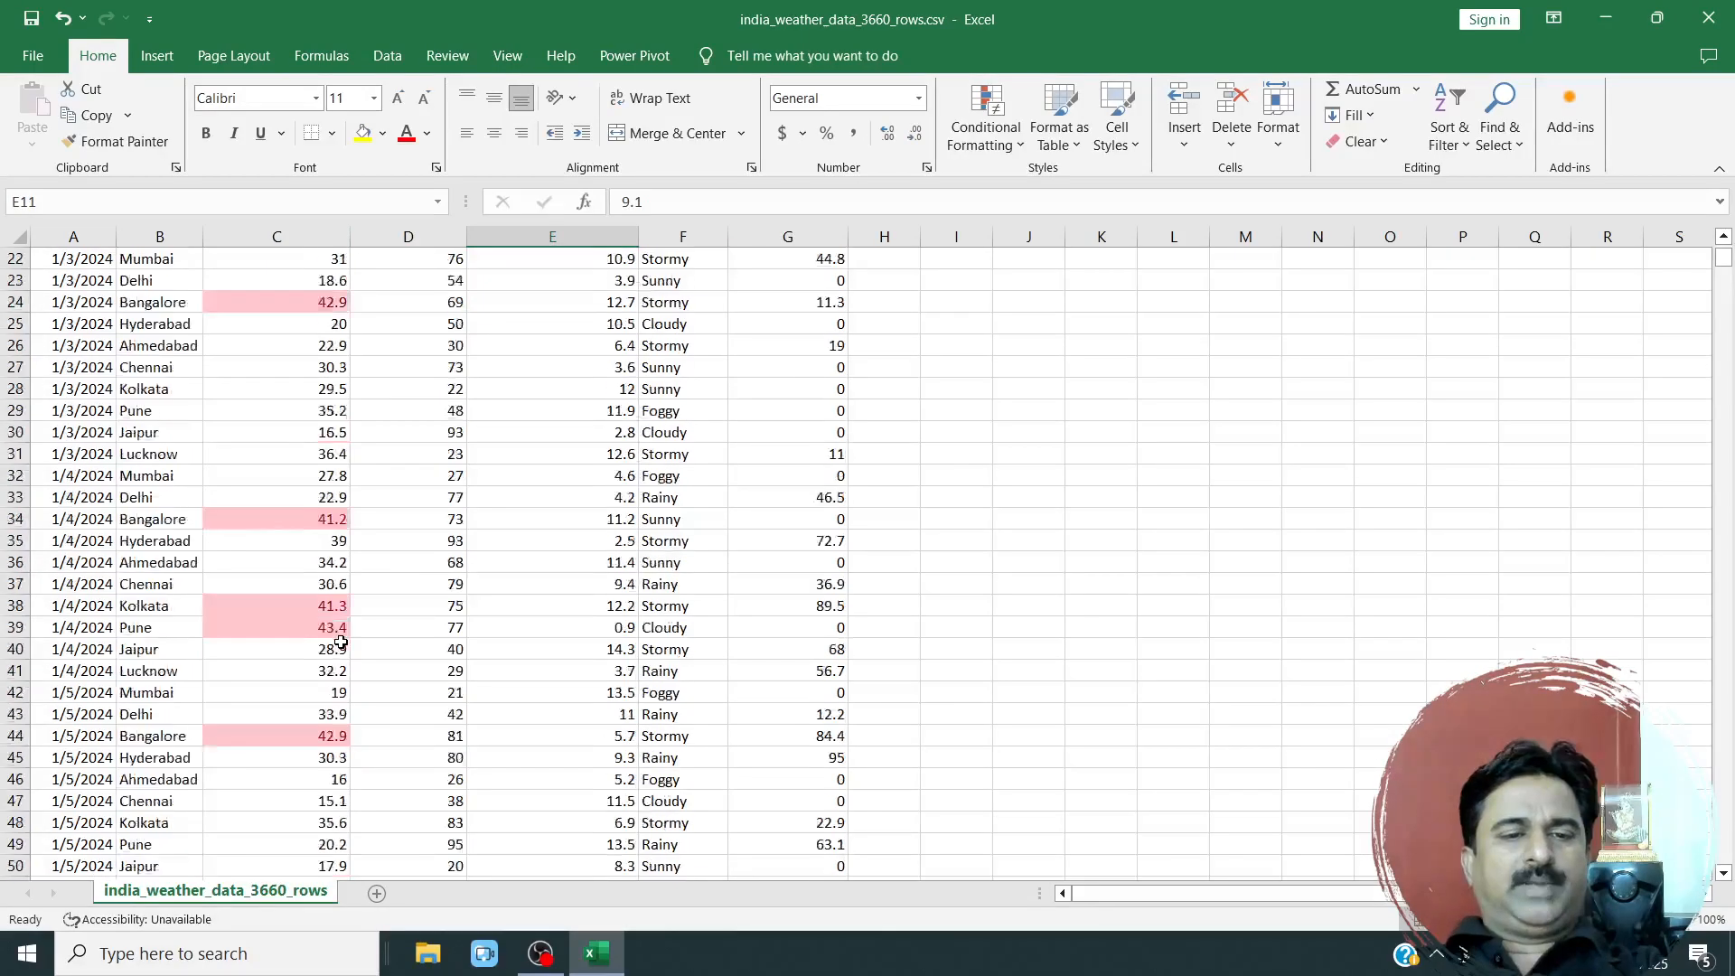
scroll(341, 642, "down", 16)
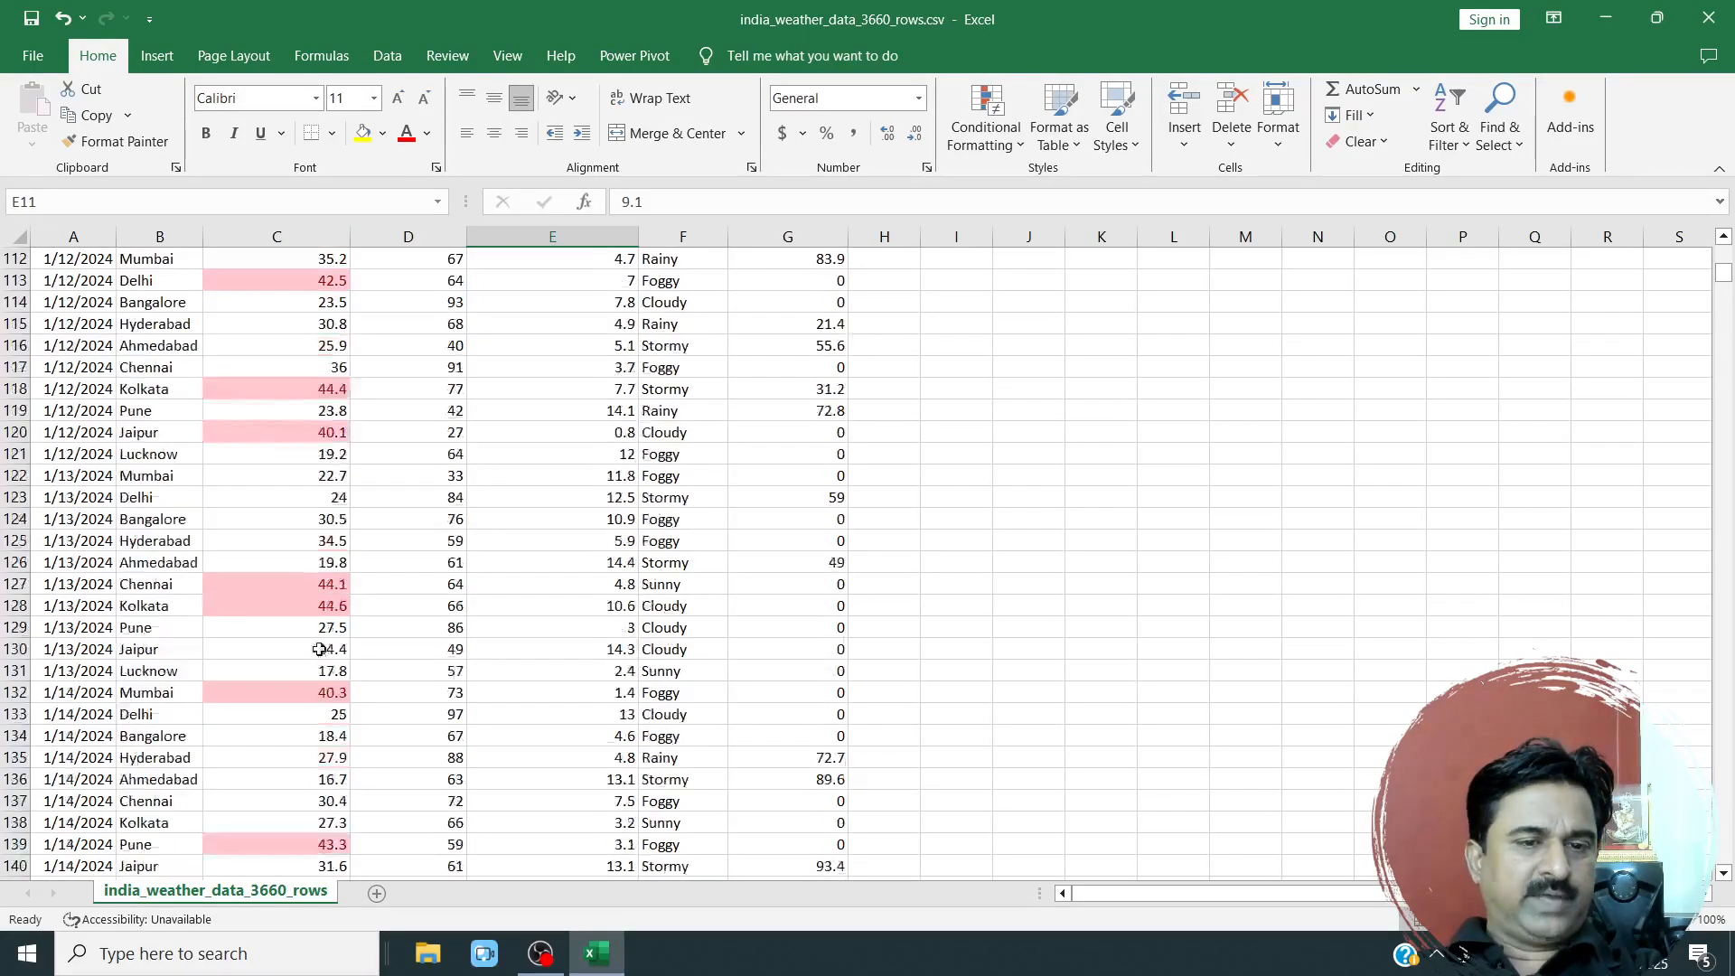
left_click(332, 395)
left_click(311, 435)
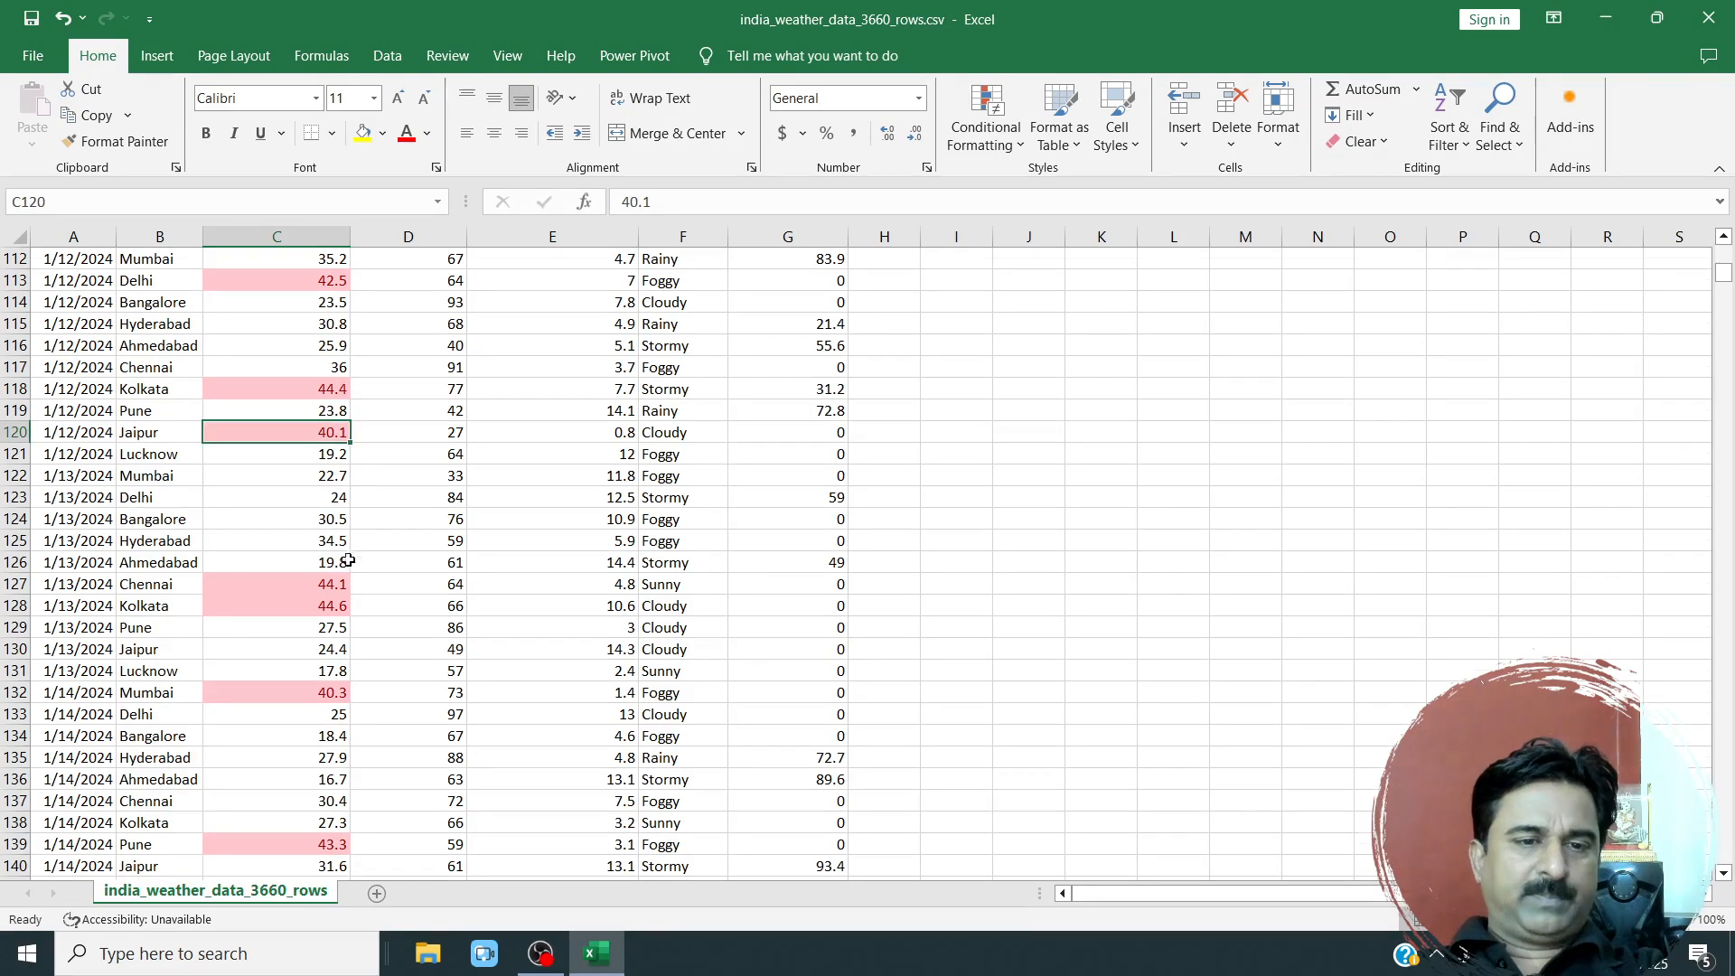
scroll(339, 564, "down", 17)
scroll(339, 565, "down", 20)
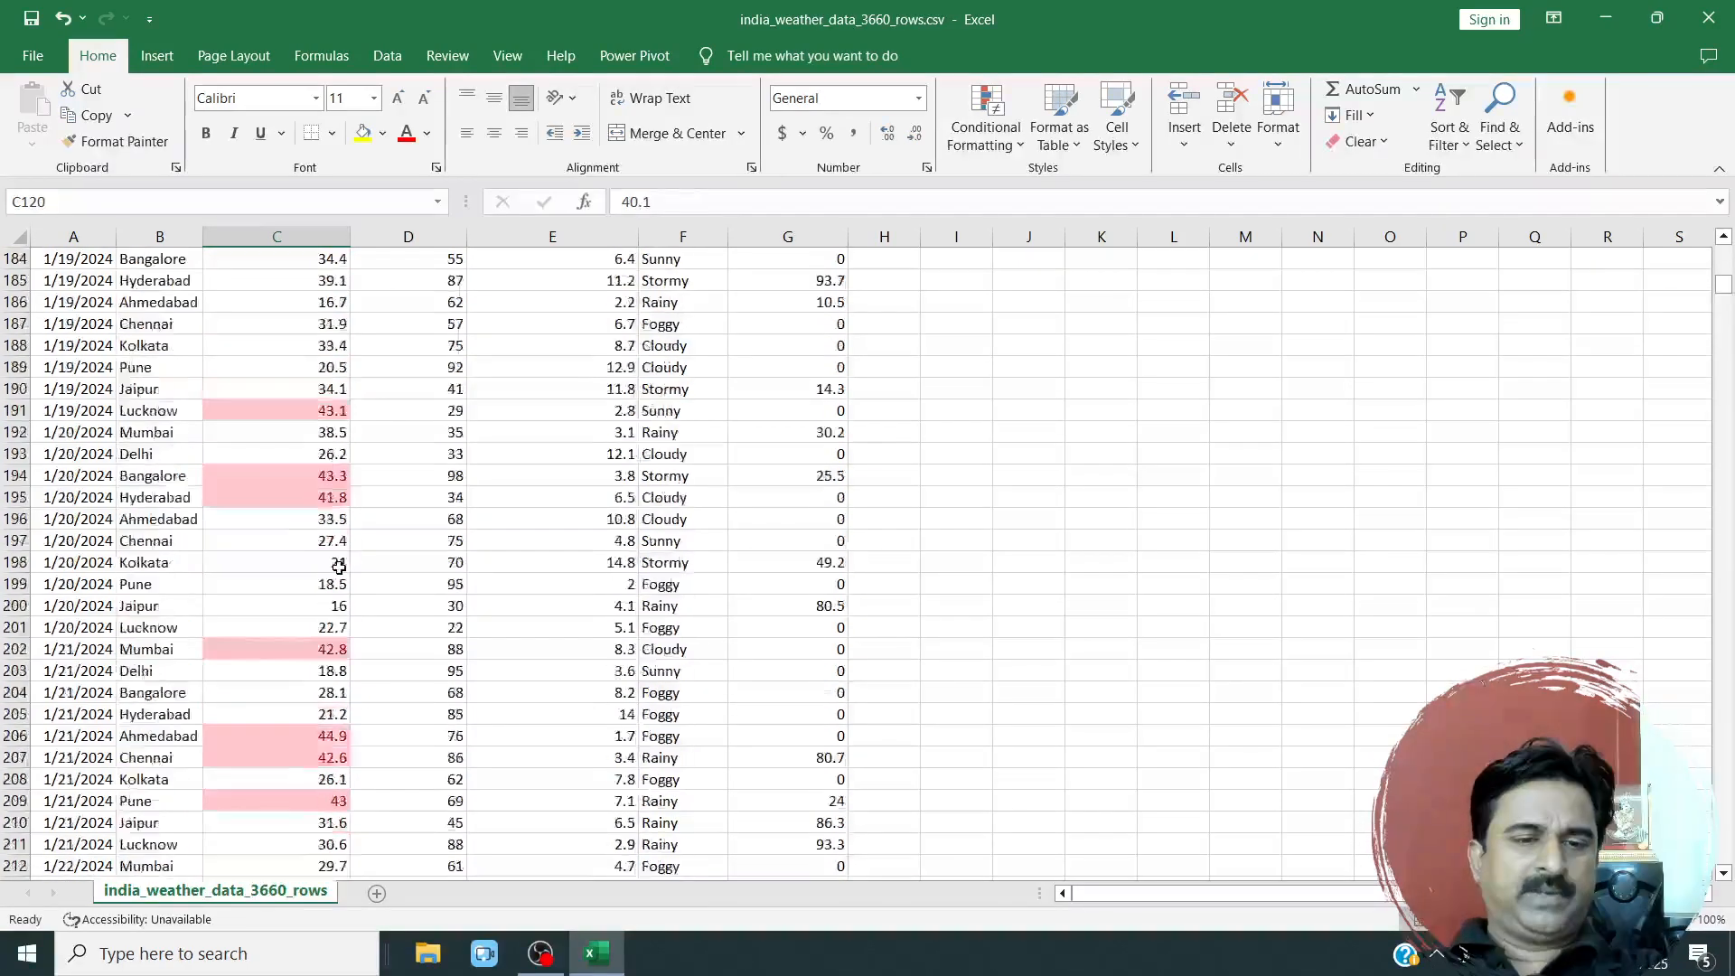
scroll(339, 572, "up", 20)
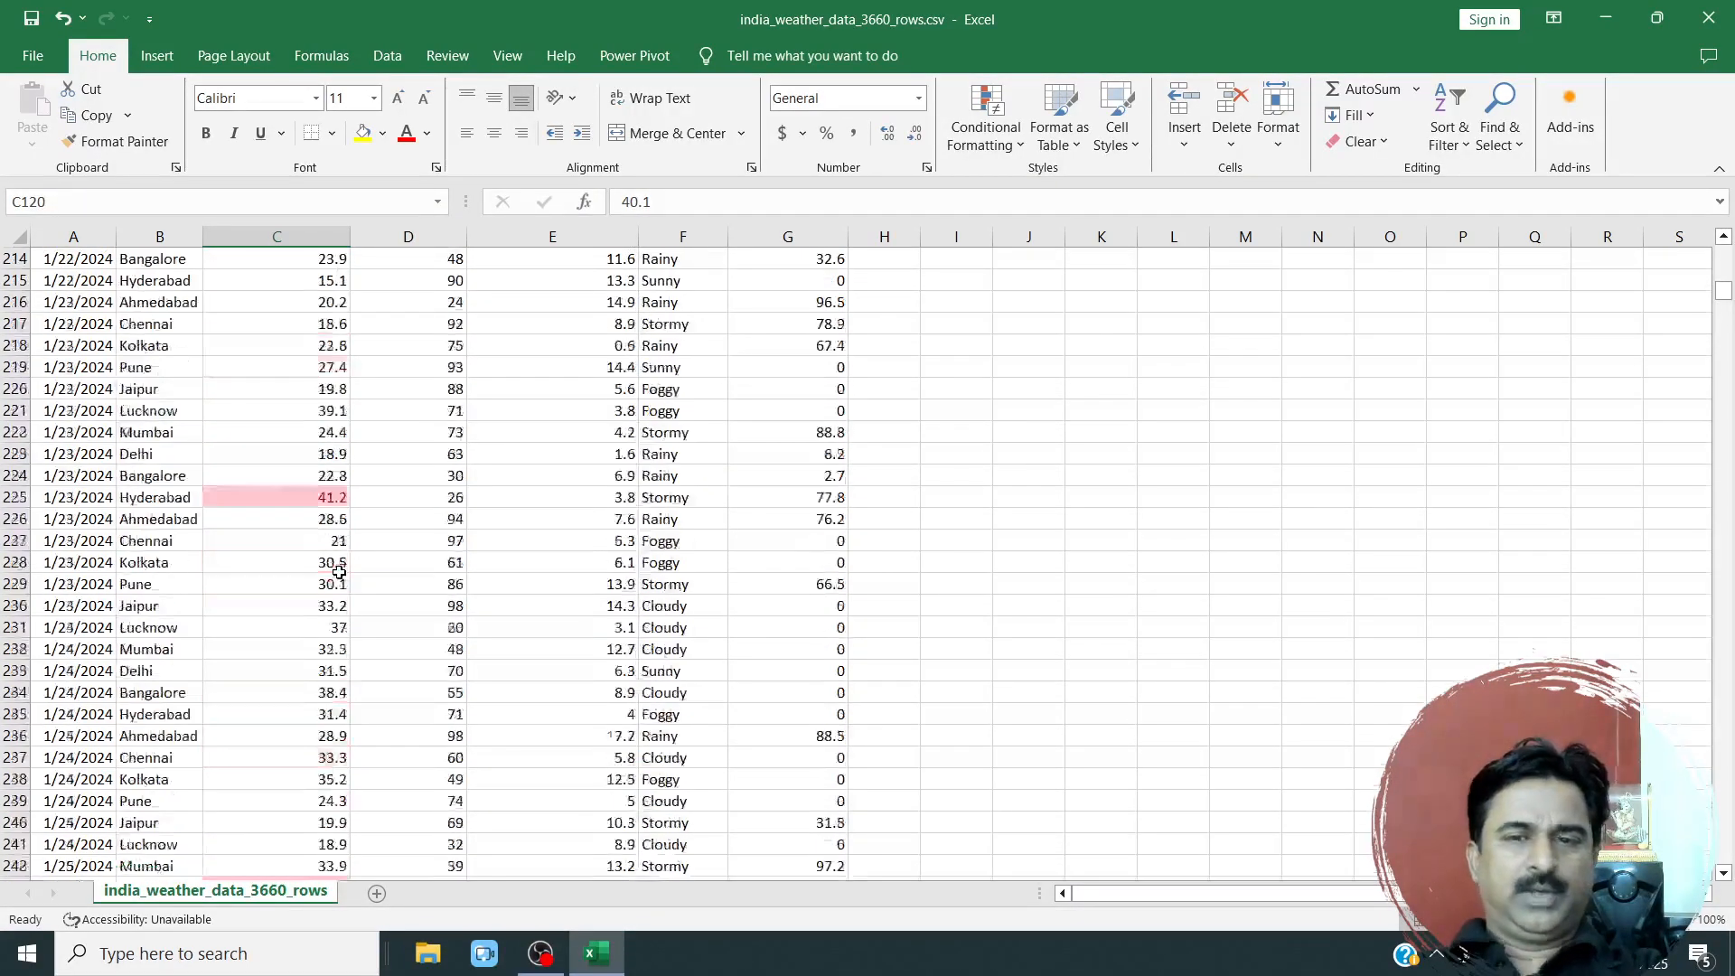
scroll(338, 572, "up", 20)
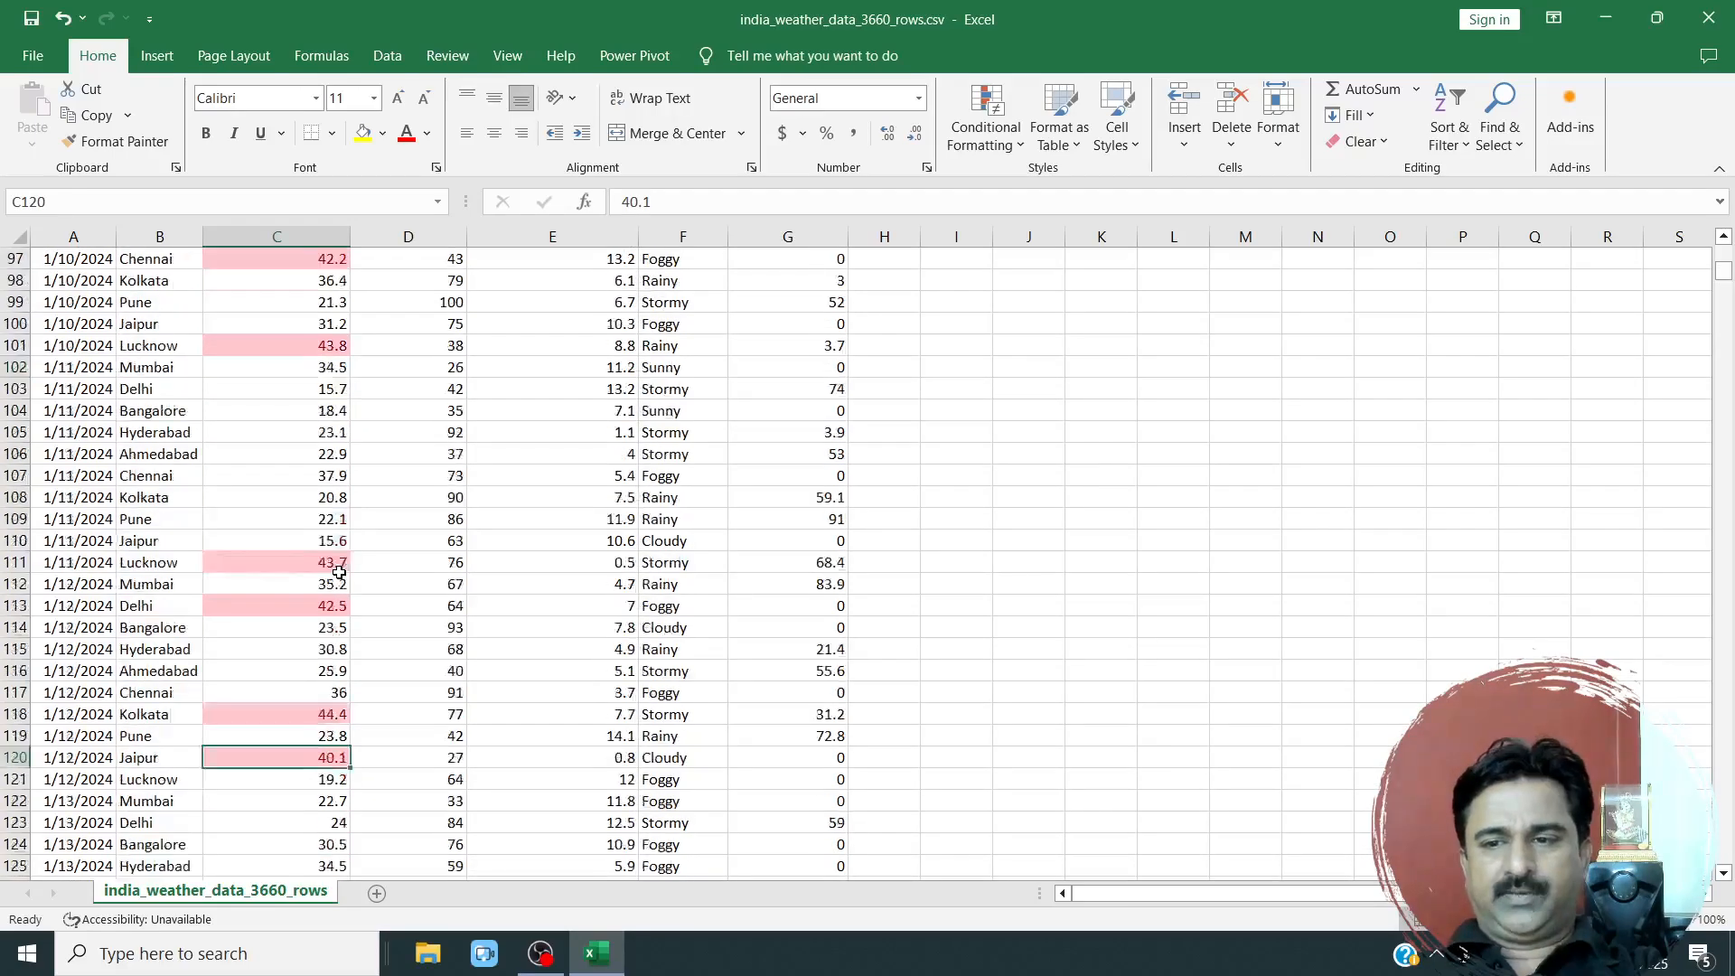
scroll(339, 572, "up", 1)
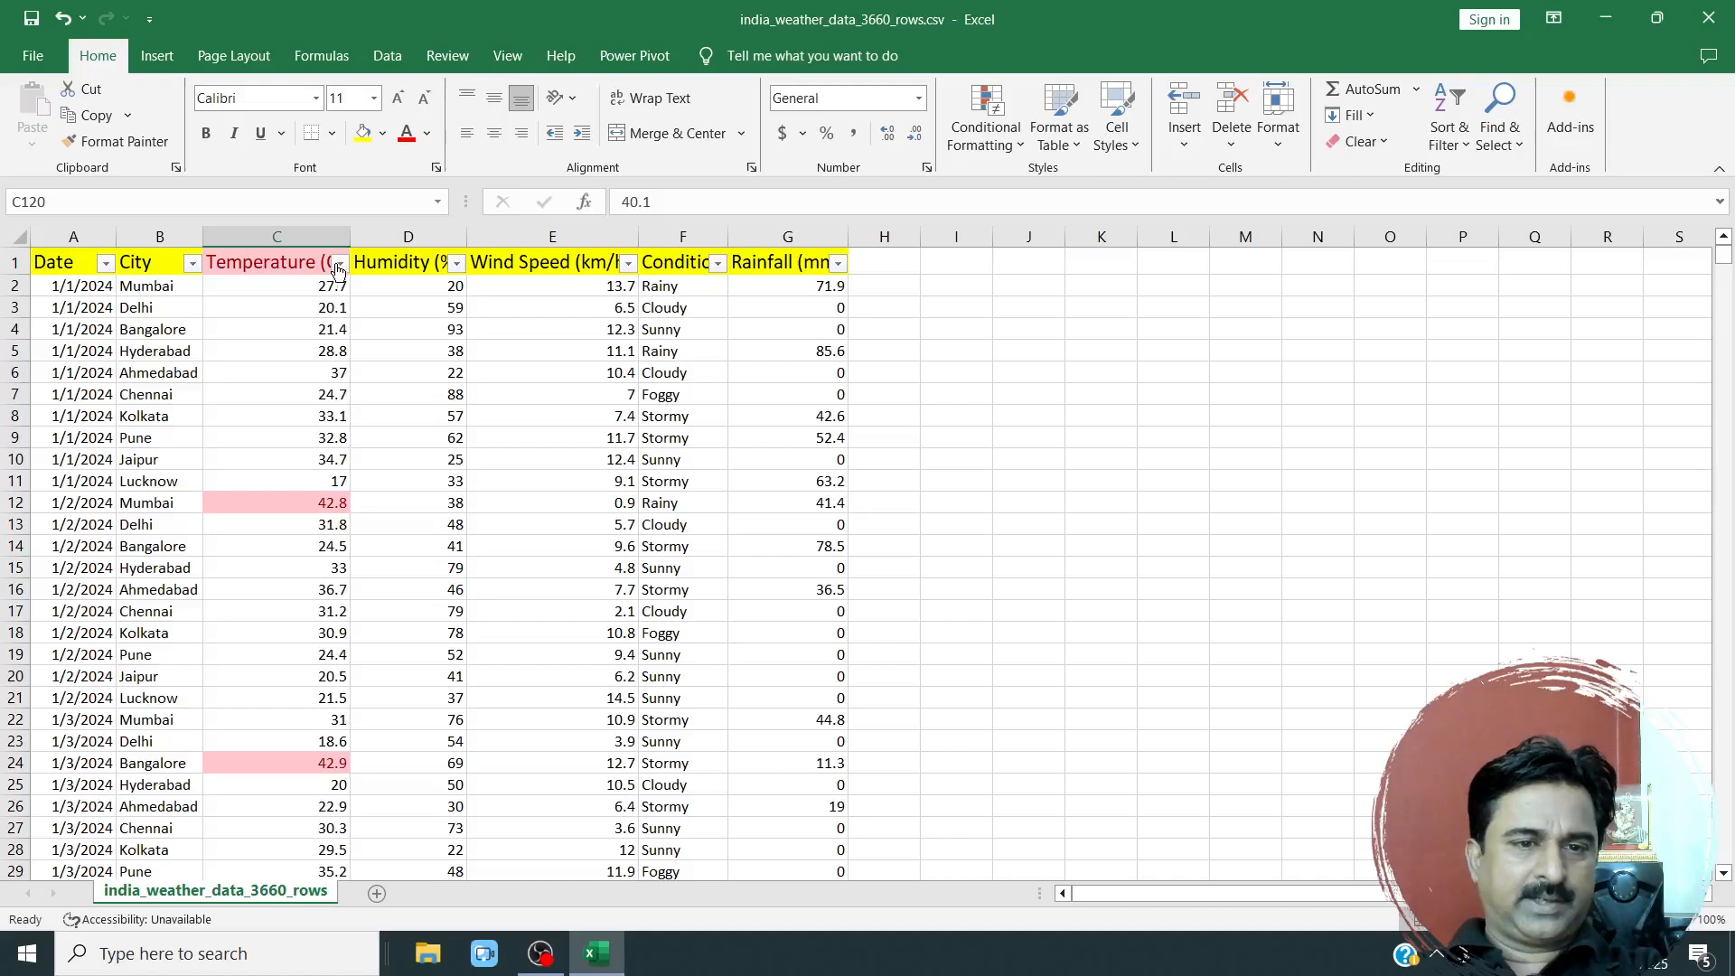
Set up a Less Than highlight rule for the Temperature (C) column with a threshold of 40.
left_click(302, 234)
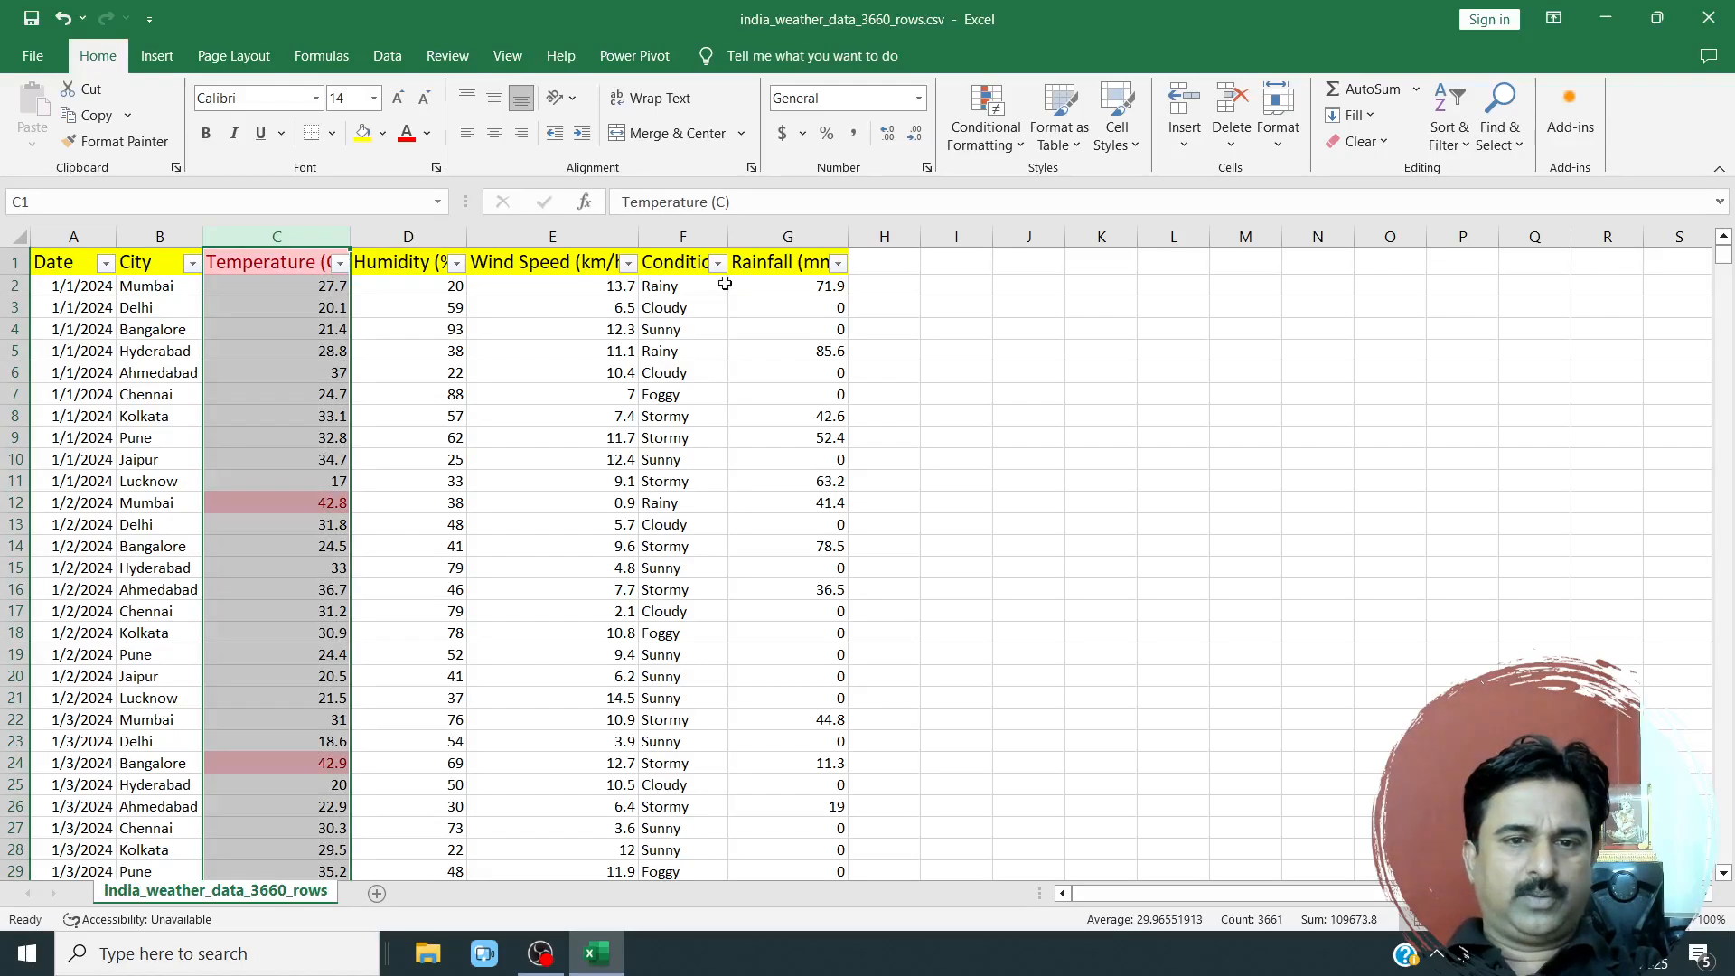
left_click(1001, 144)
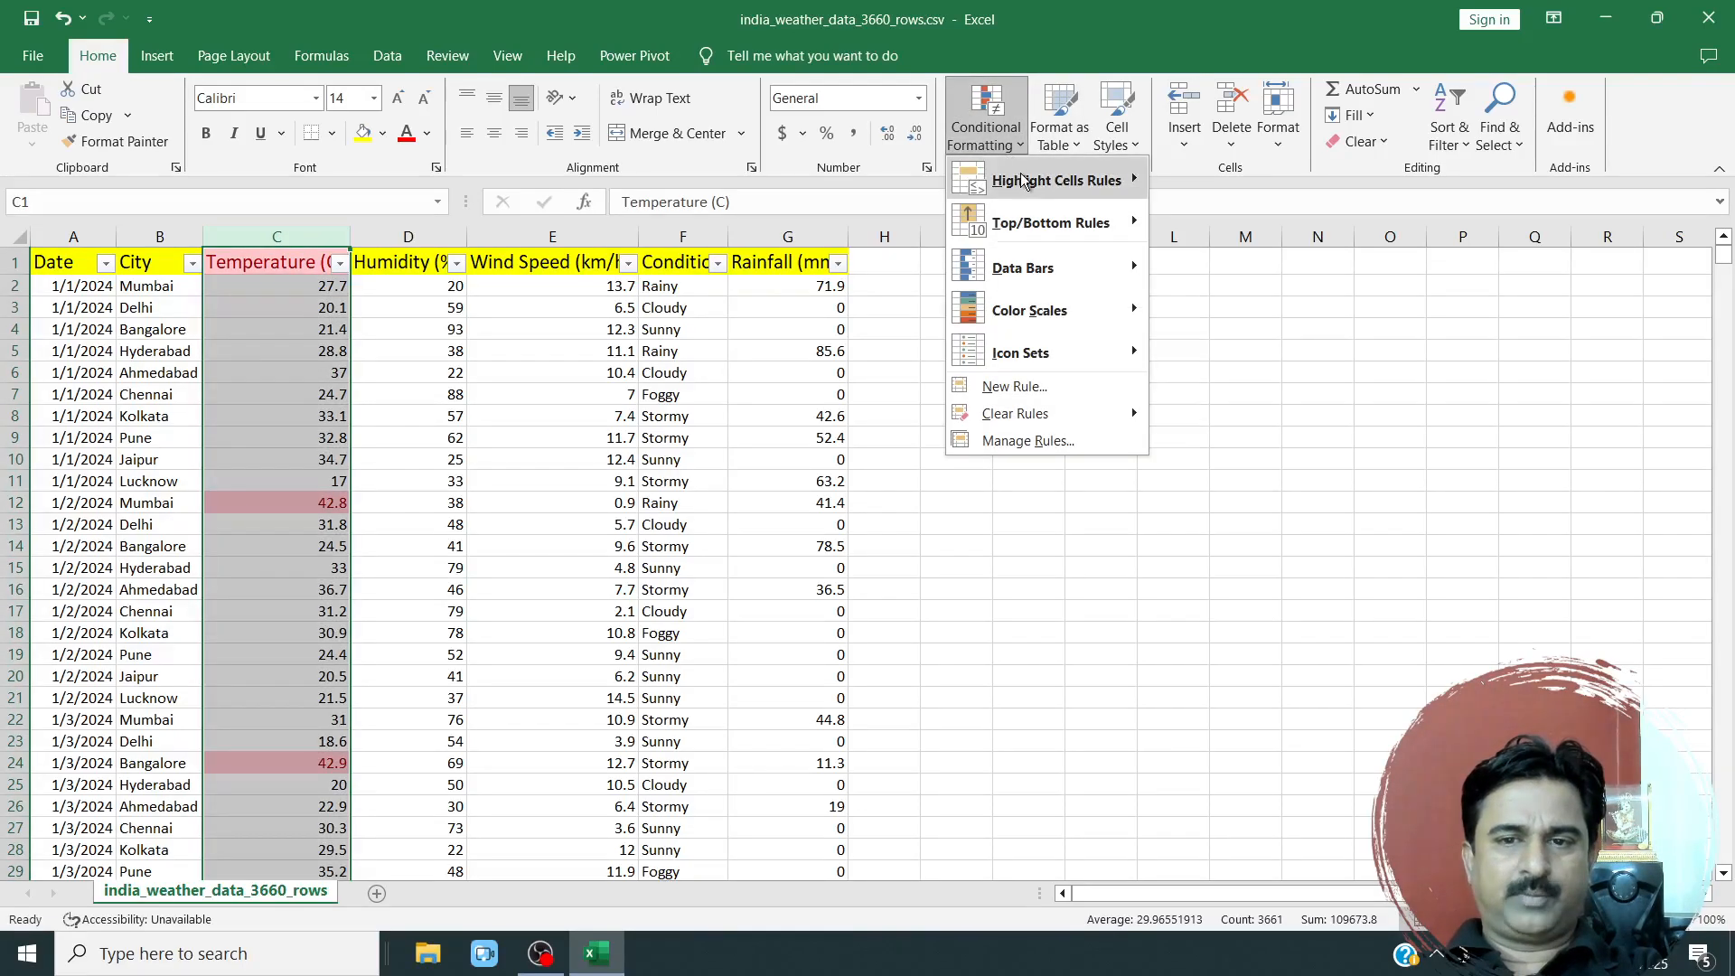
mouse_move(1026, 181)
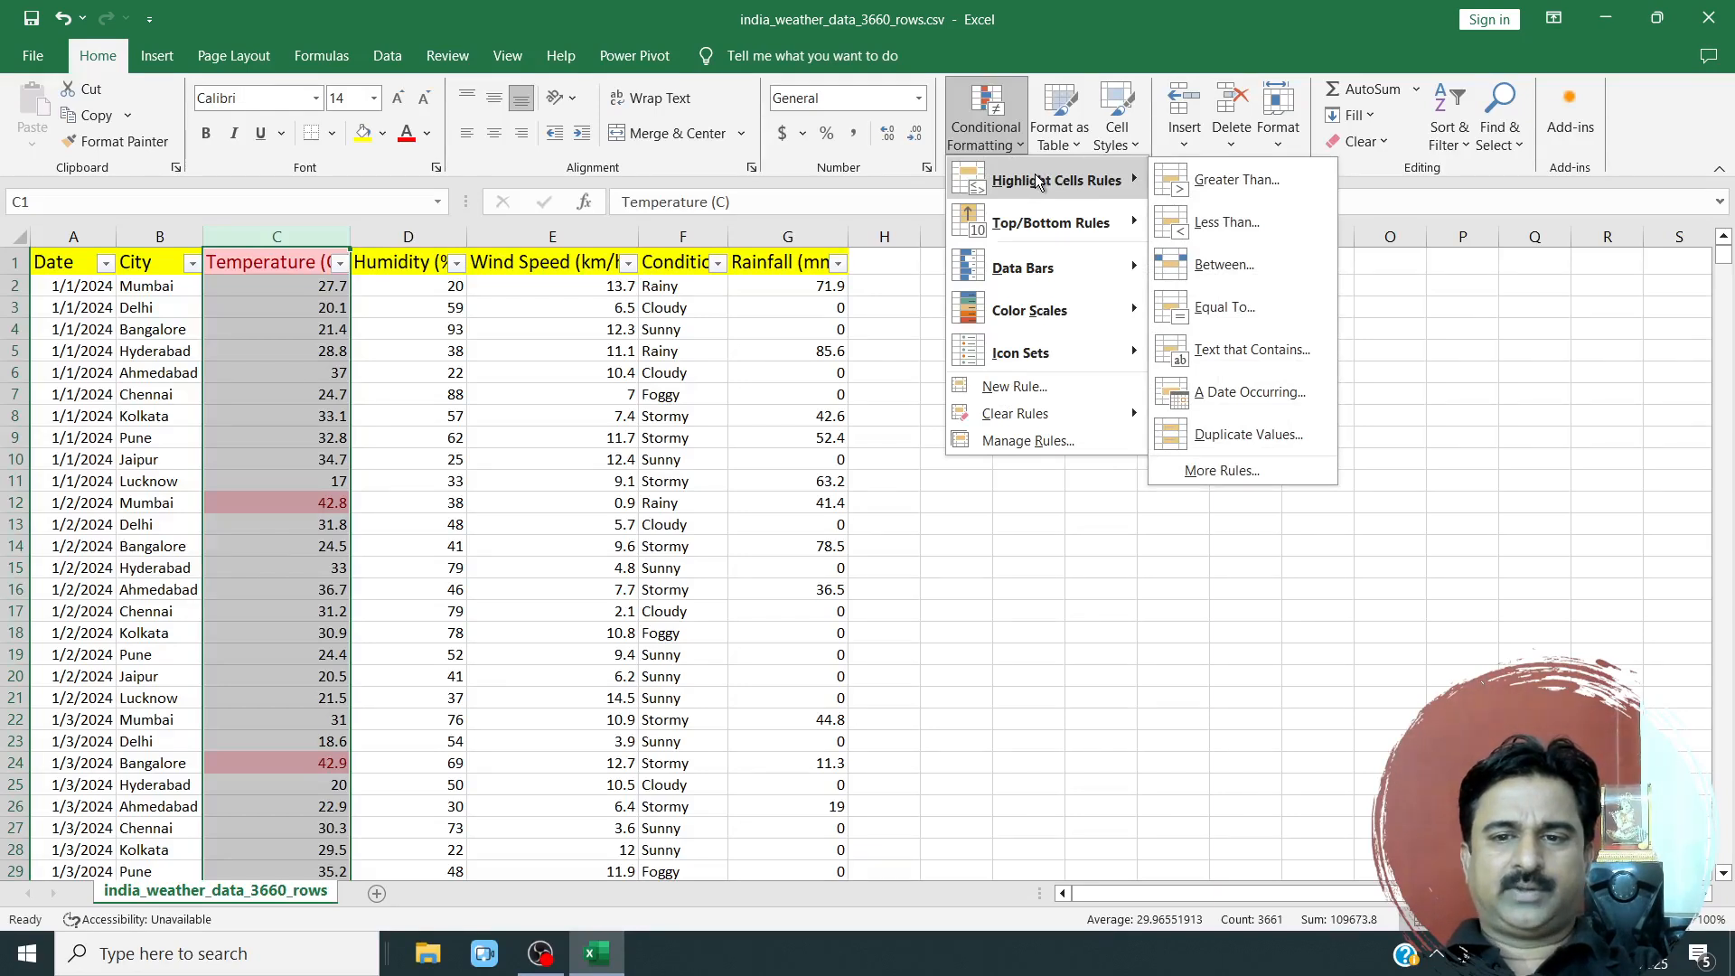
left_click(1227, 223)
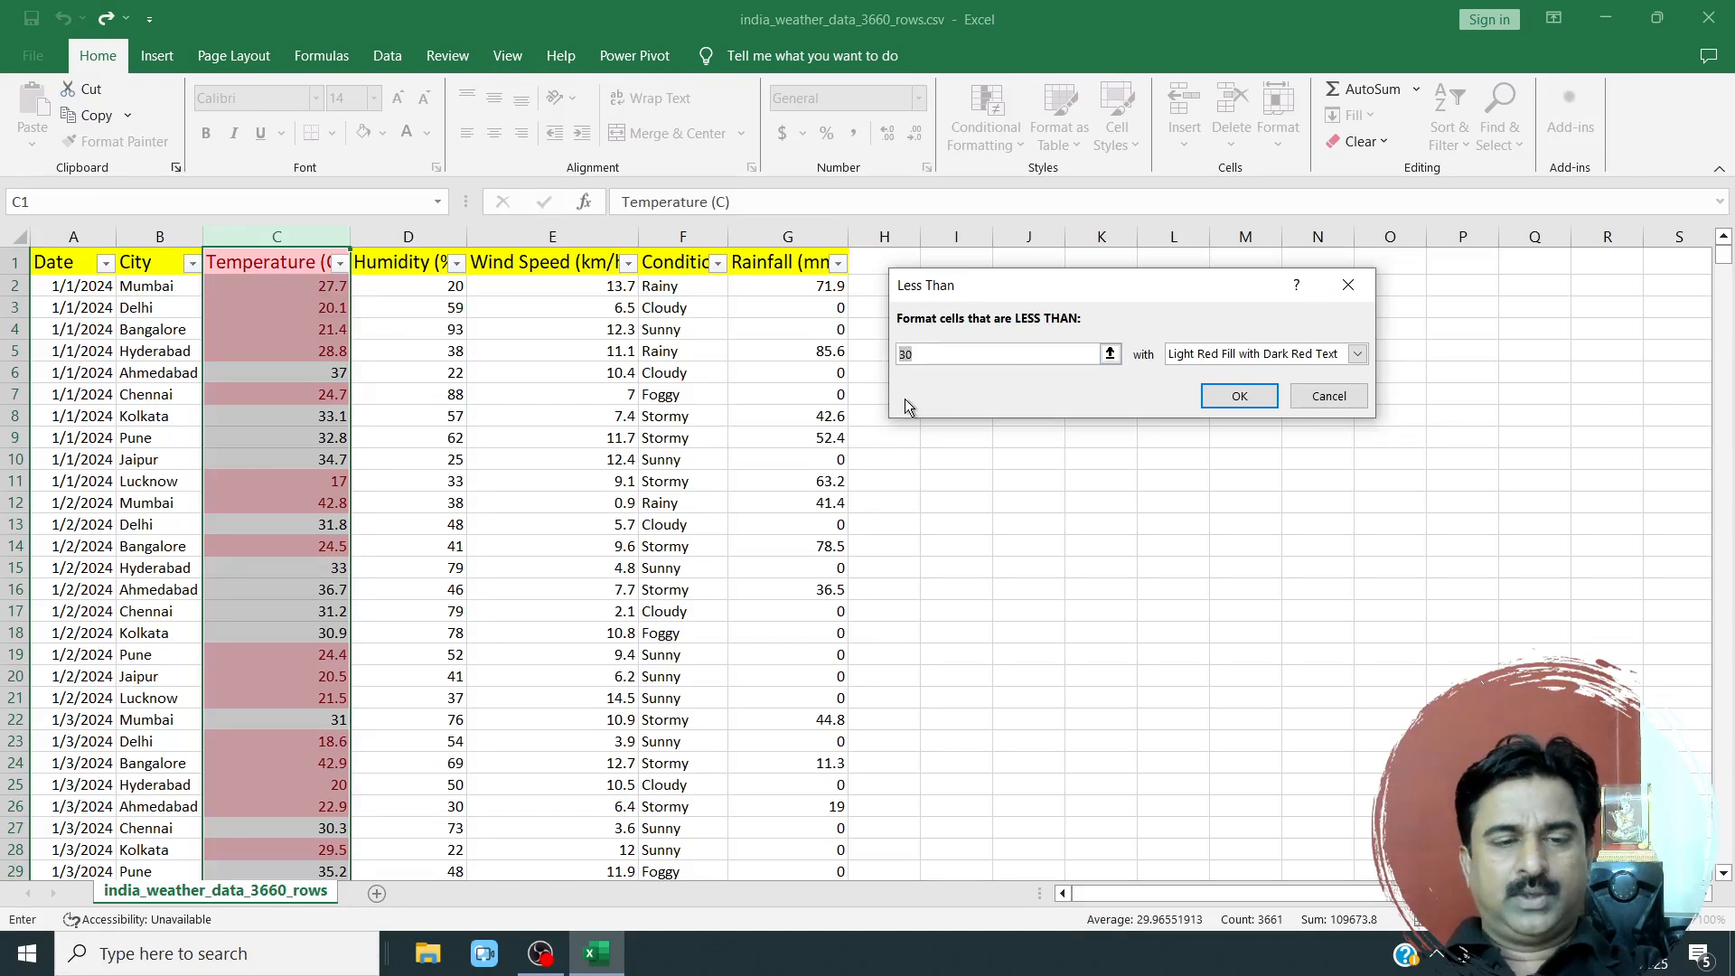
type("30")
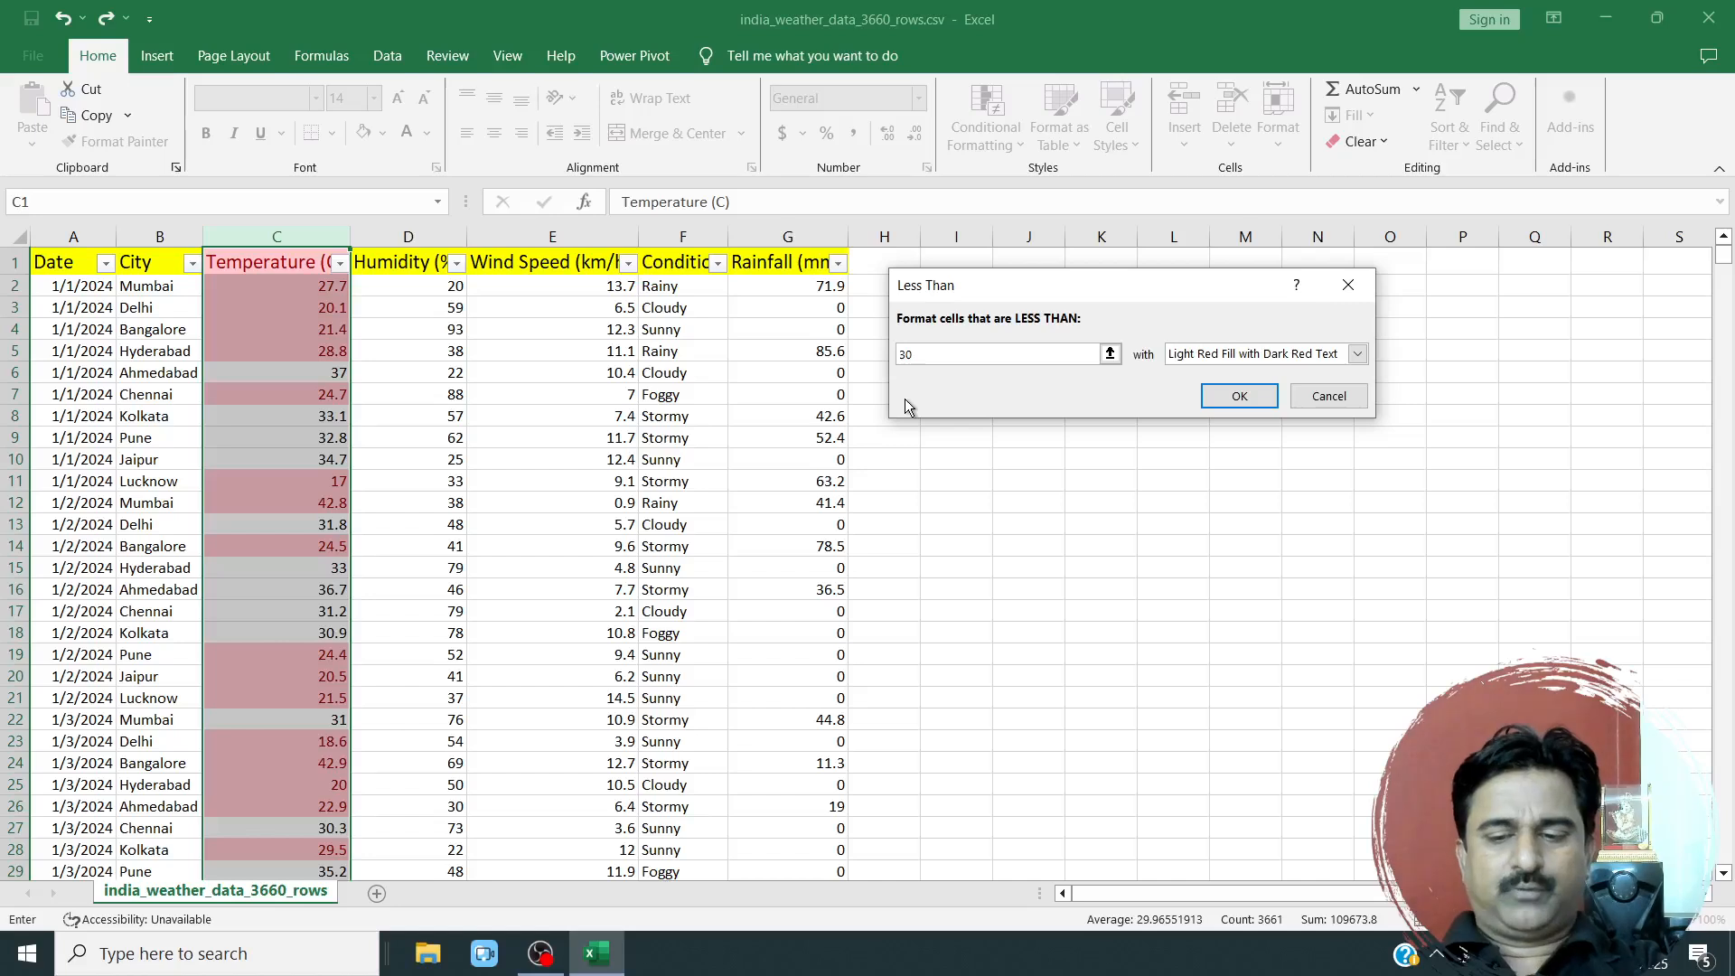
key("BackSpace")
key("BackSpace")
type("40")
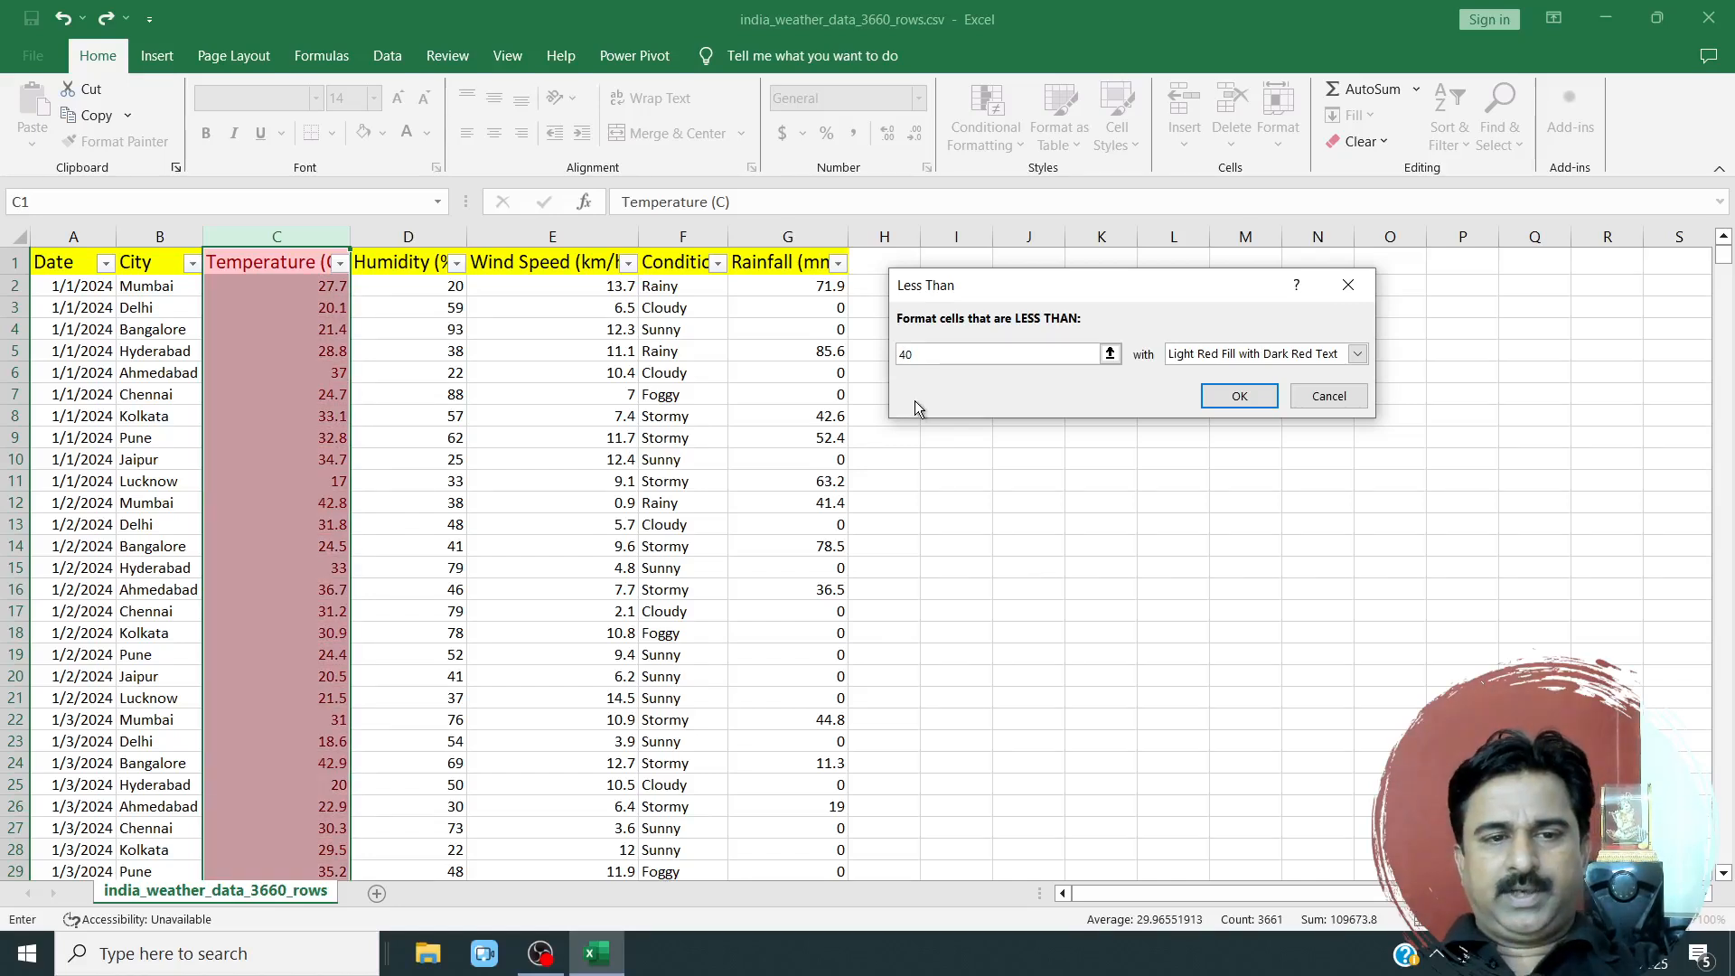
Apply the Less Than rule with Yellow Fill with Dark Yellow Text and look through the highlighted Temperature (C) values.
left_click(1357, 353)
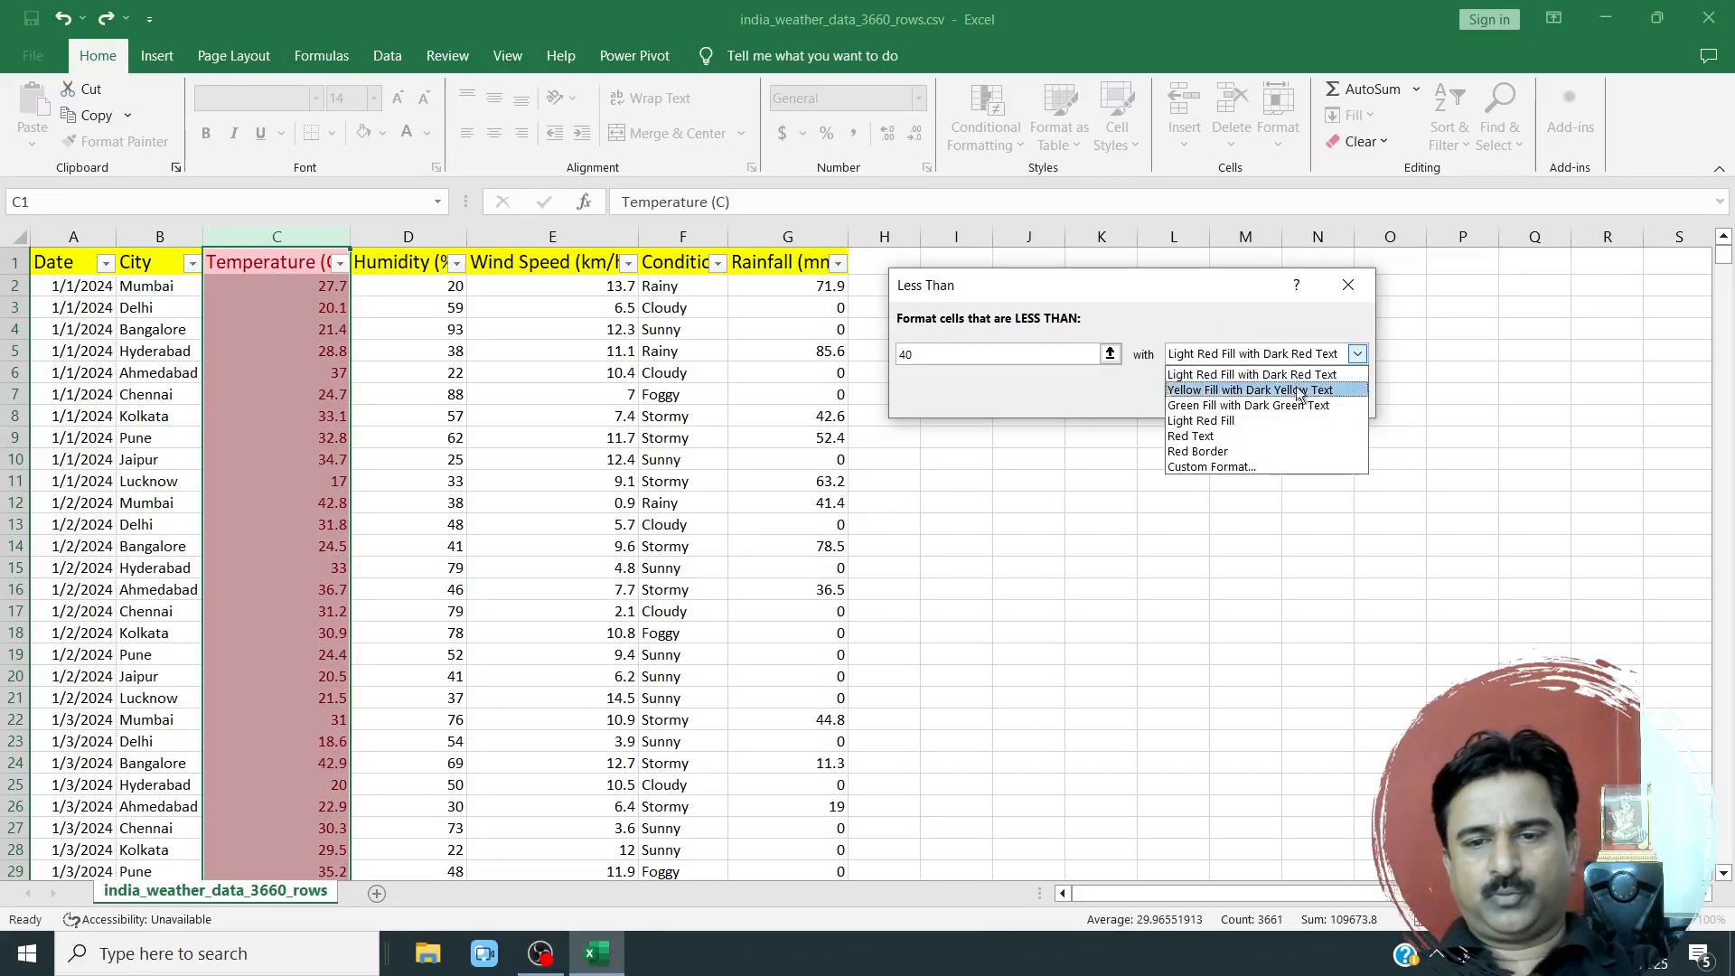
left_click(1237, 390)
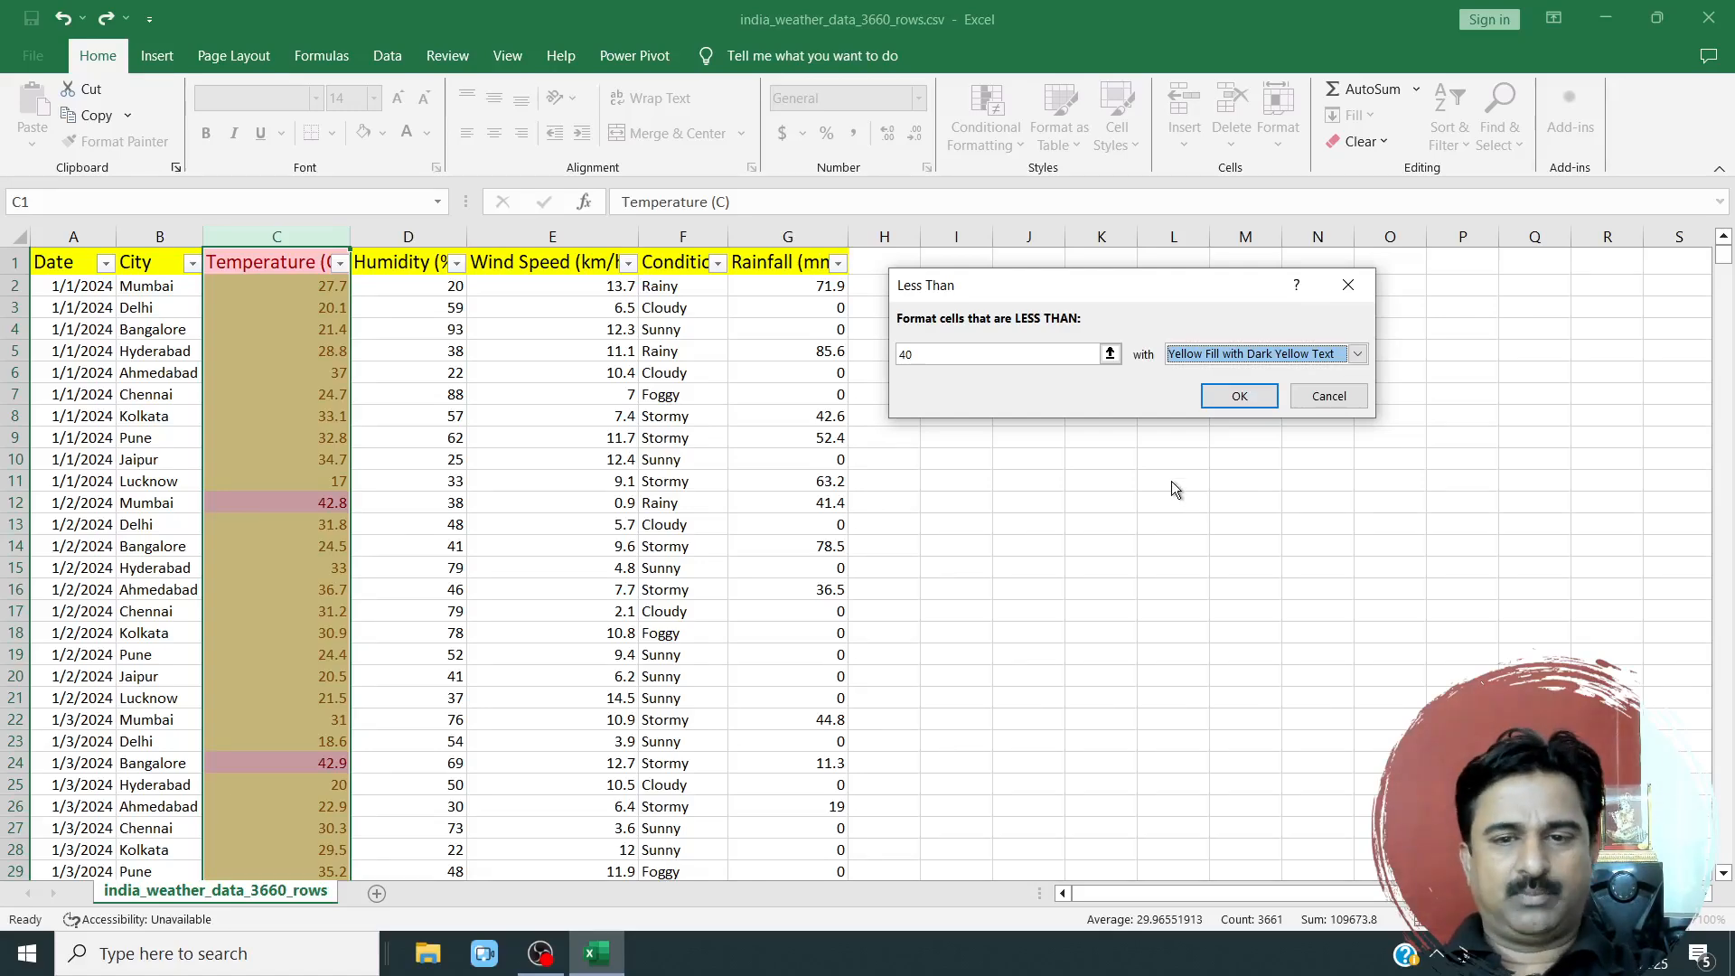
left_click(1238, 394)
left_click(383, 551)
scroll(325, 622, "down", 20)
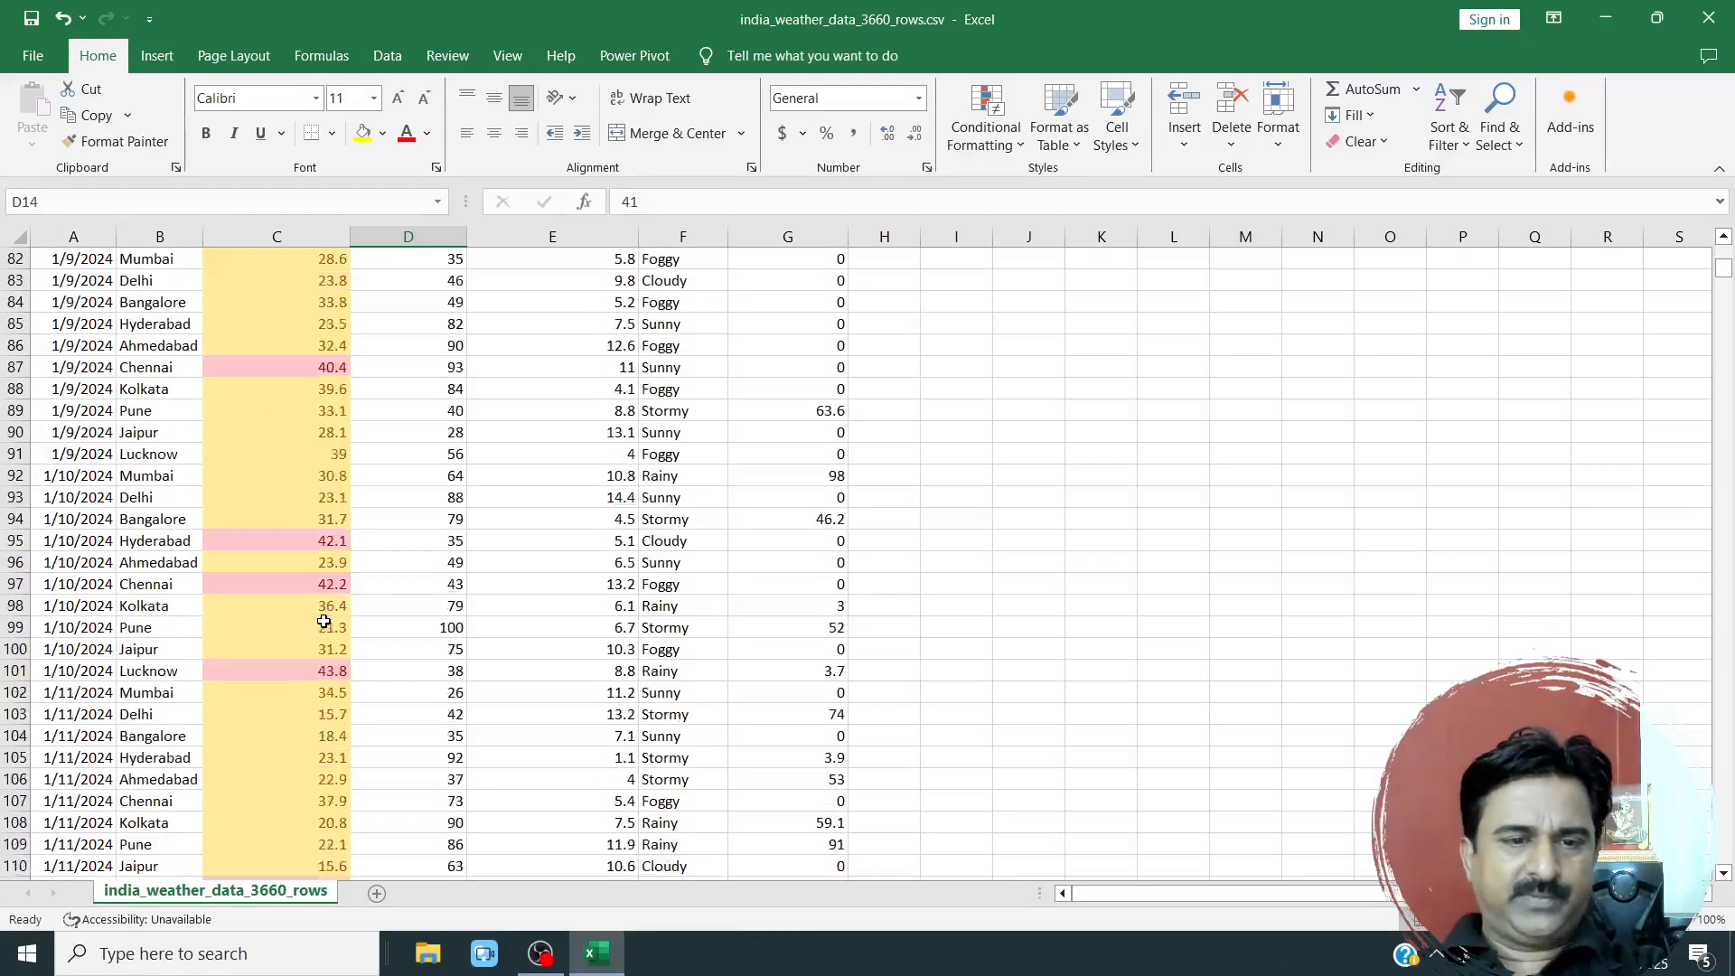
scroll(324, 622, "down", 15)
scroll(322, 632, "up", 15)
scroll(320, 643, "up", 20)
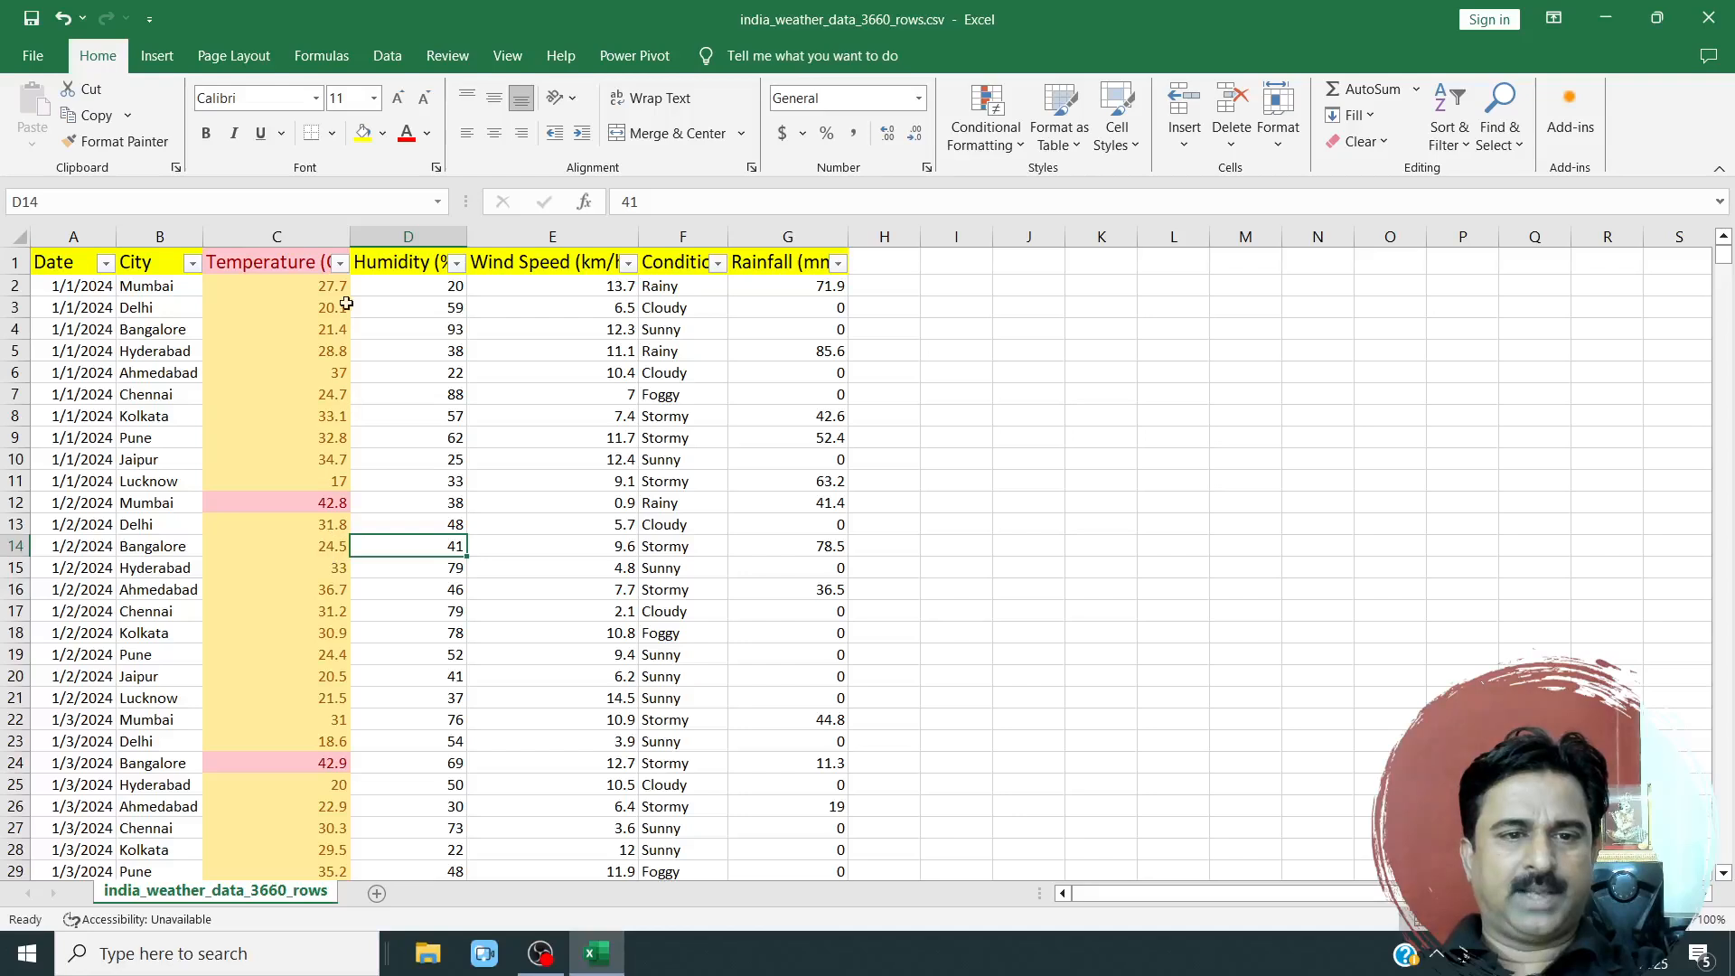
Set up a Between highlight rule for the Temperature (C) column covering values from 0 to 20.
left_click(297, 230)
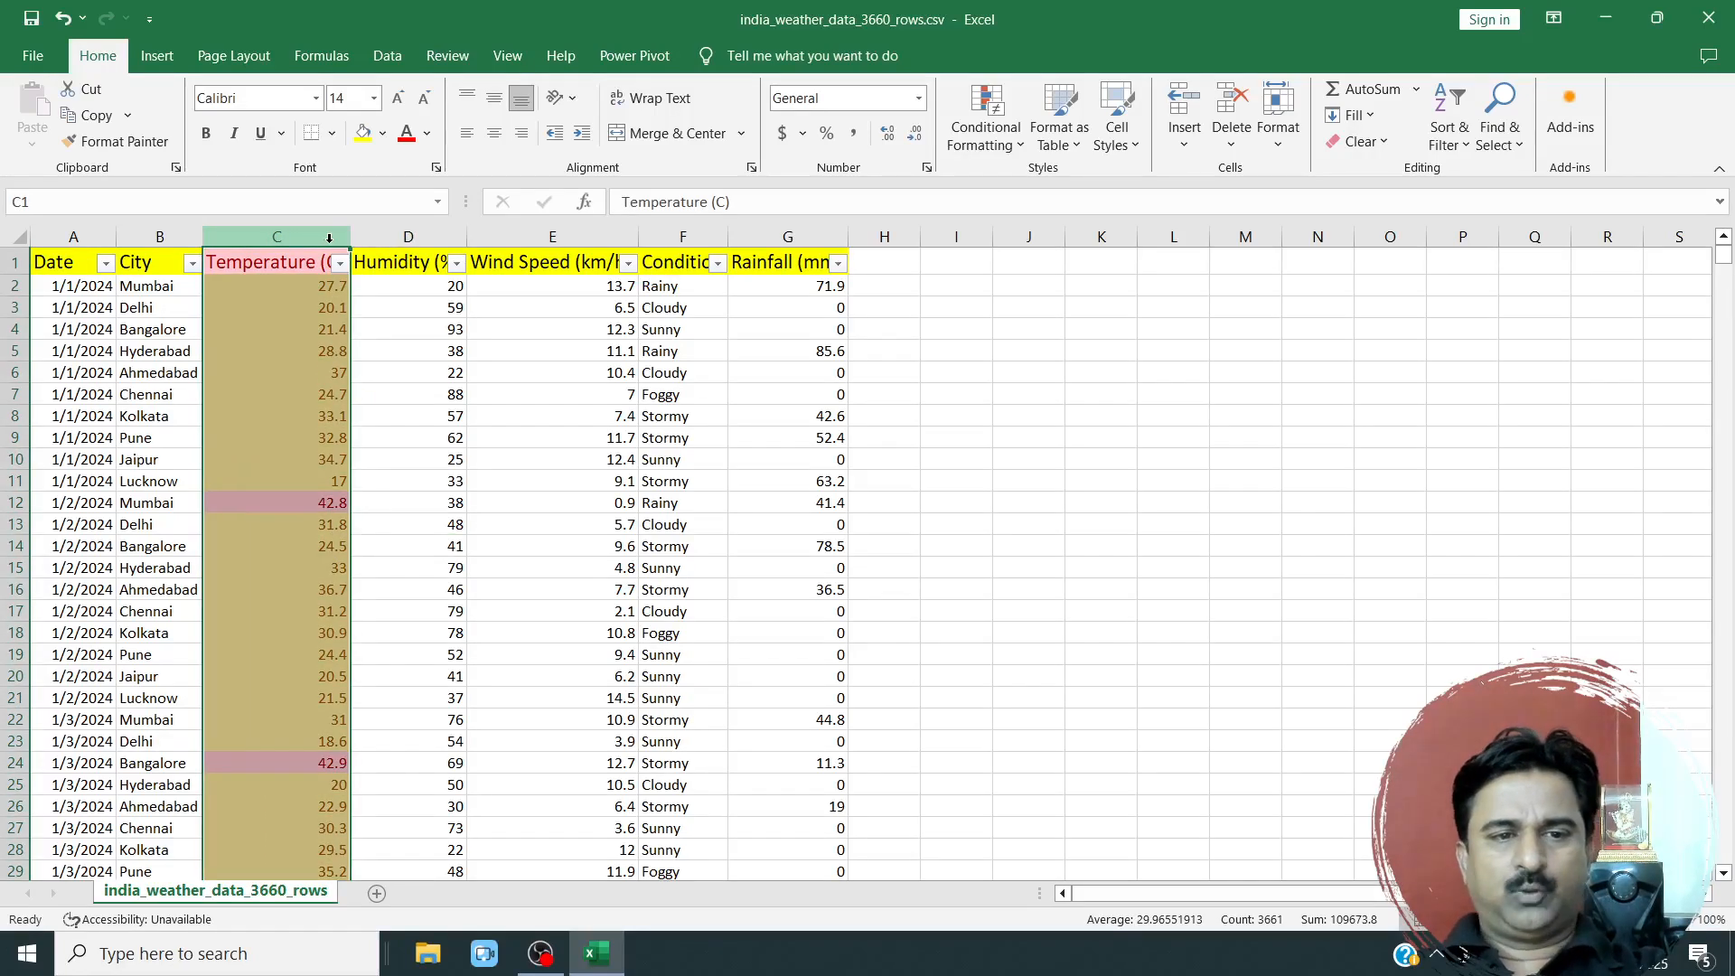
left_click(1010, 142)
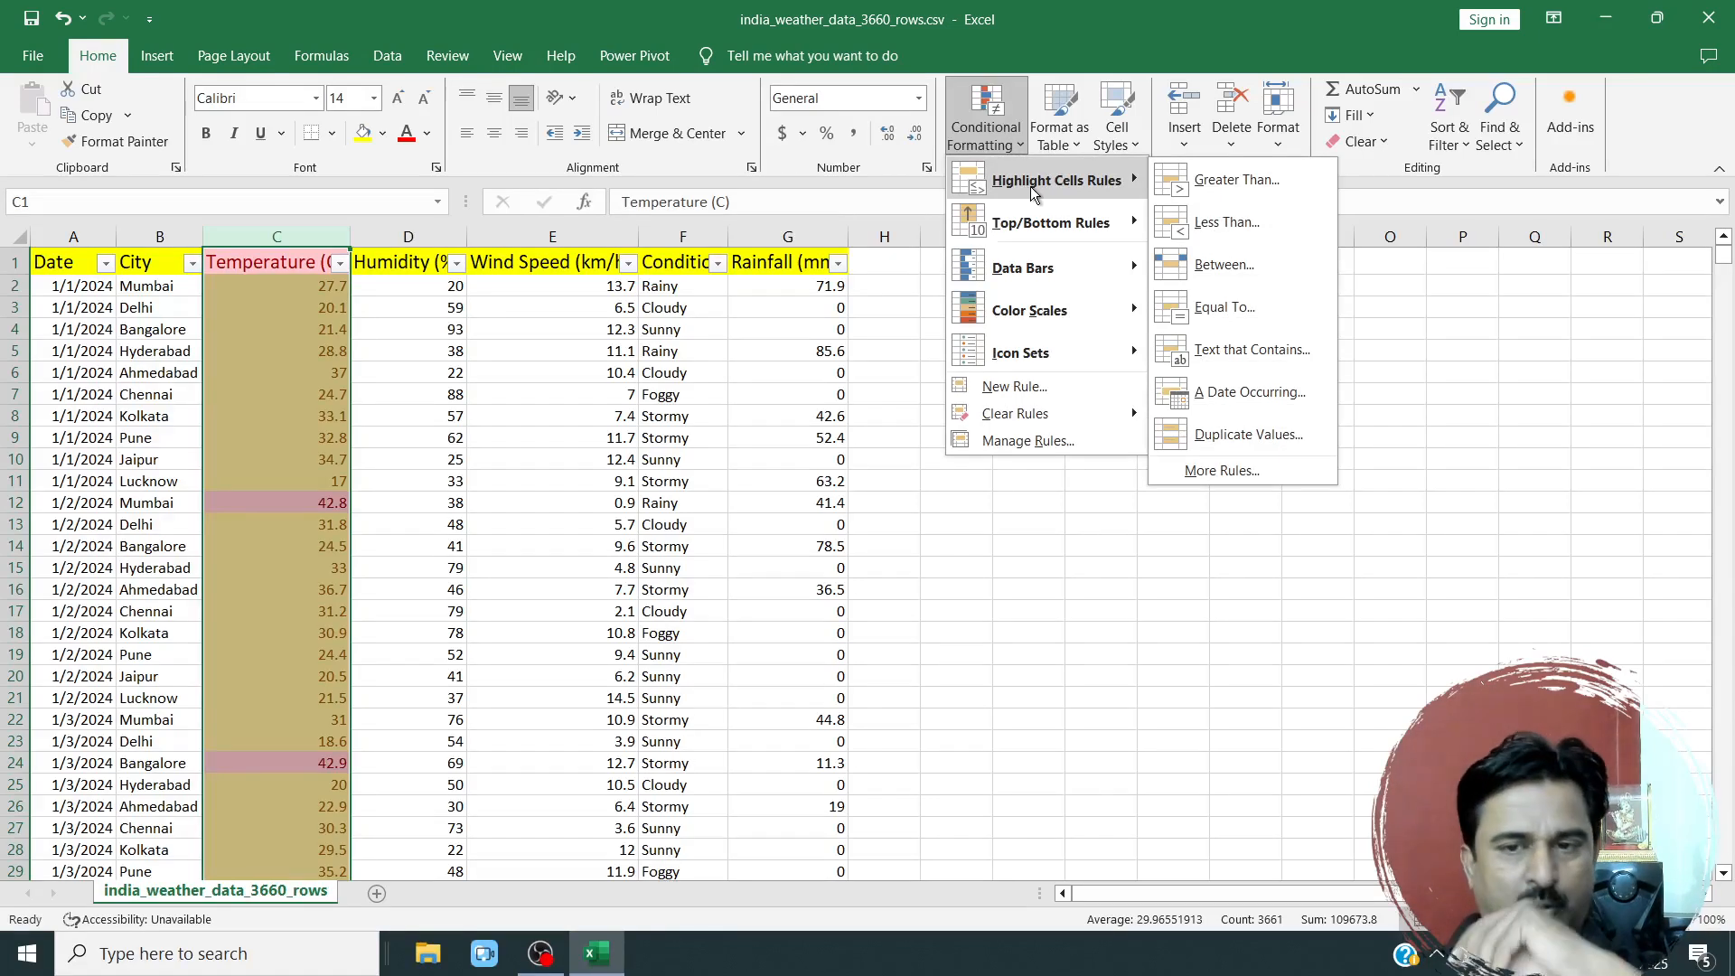
left_click(1218, 269)
left_click_drag(1034, 287, 950, 400)
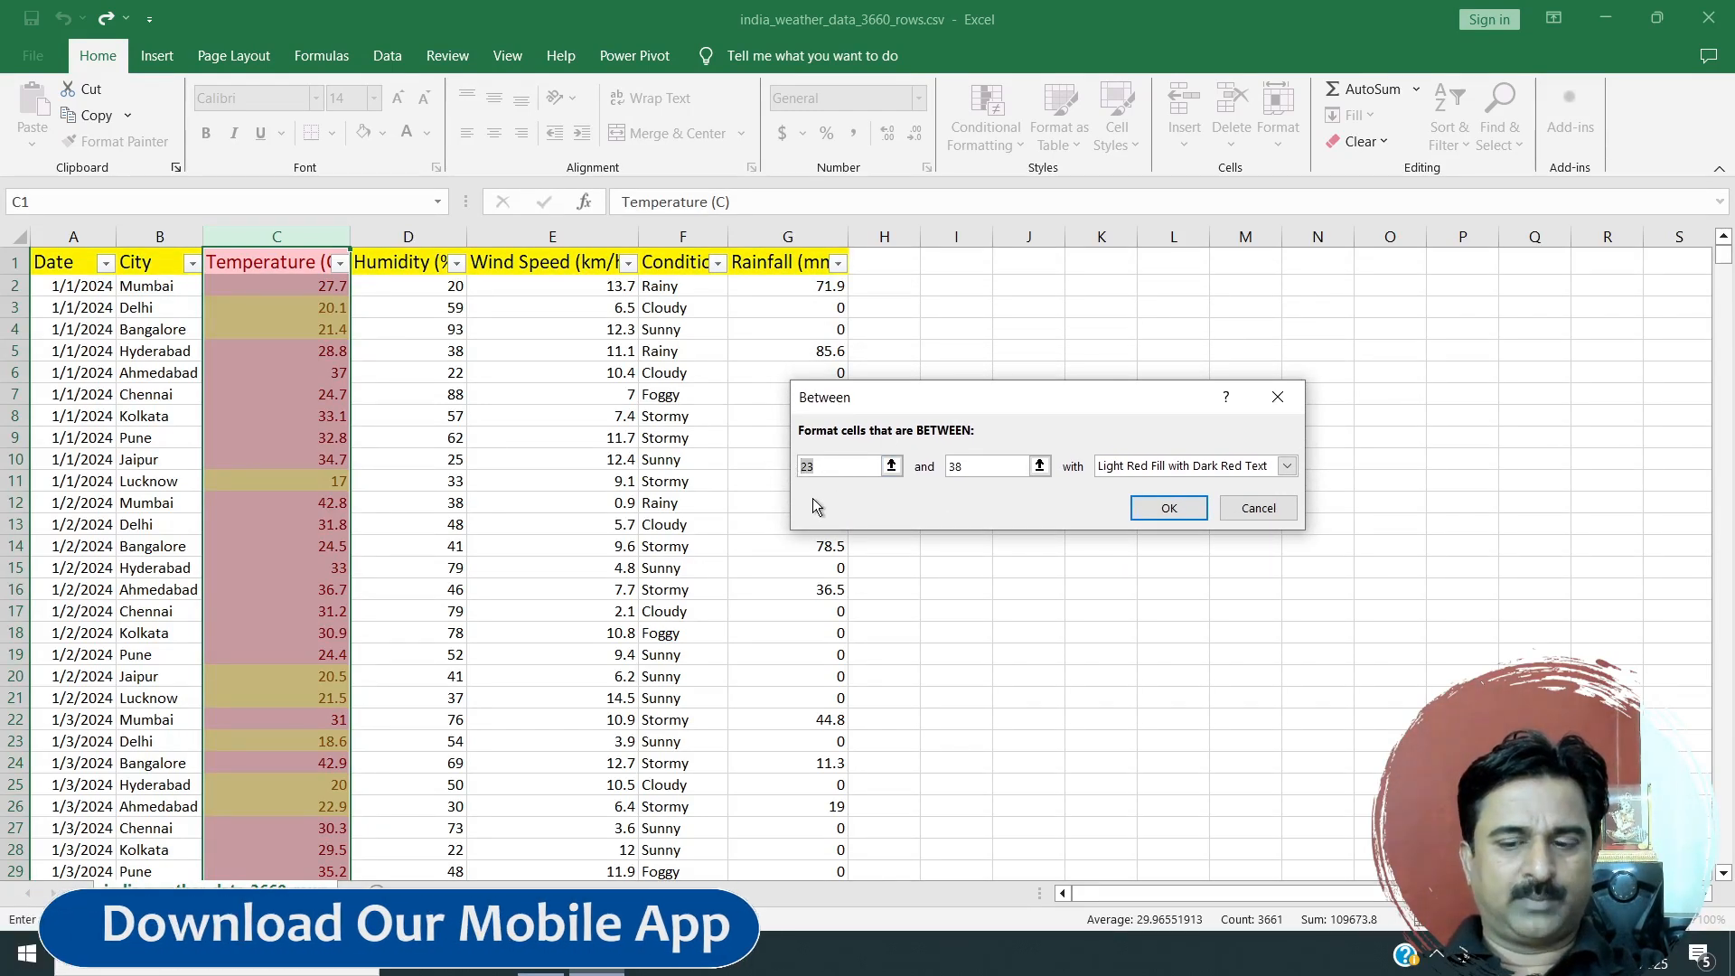
type("0")
double_click(951, 467)
type("20")
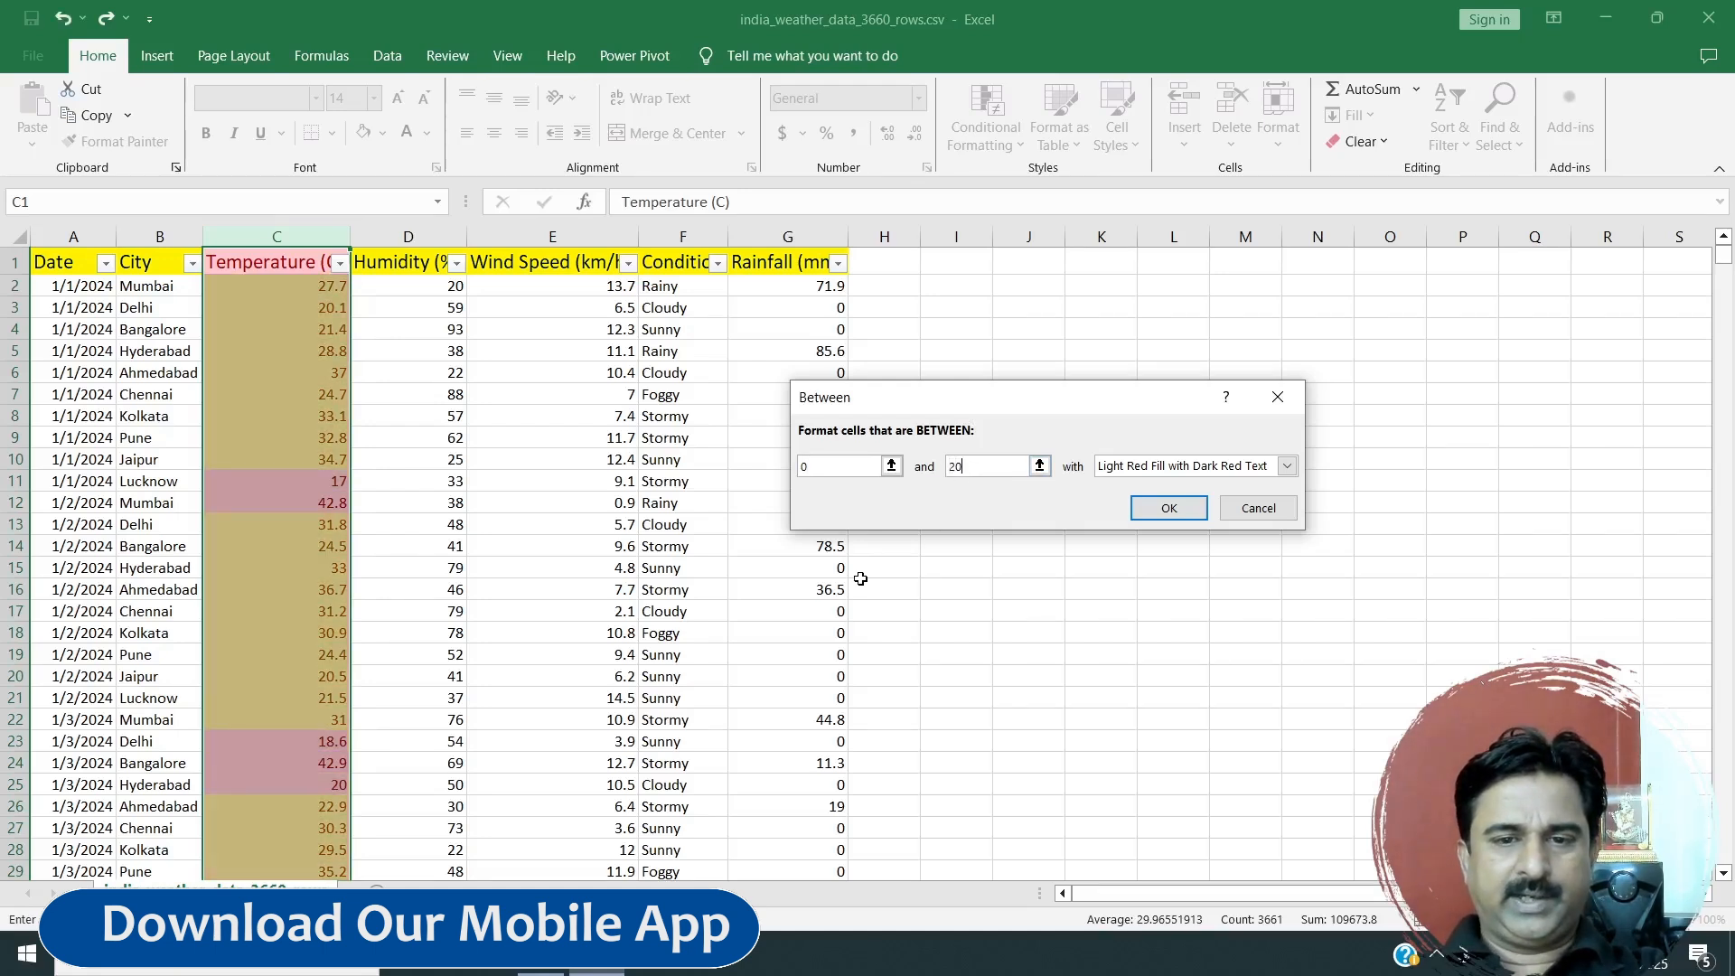
Choose Green Fill with Dark Green Text for the Between rule and apply it.
left_click(1138, 468)
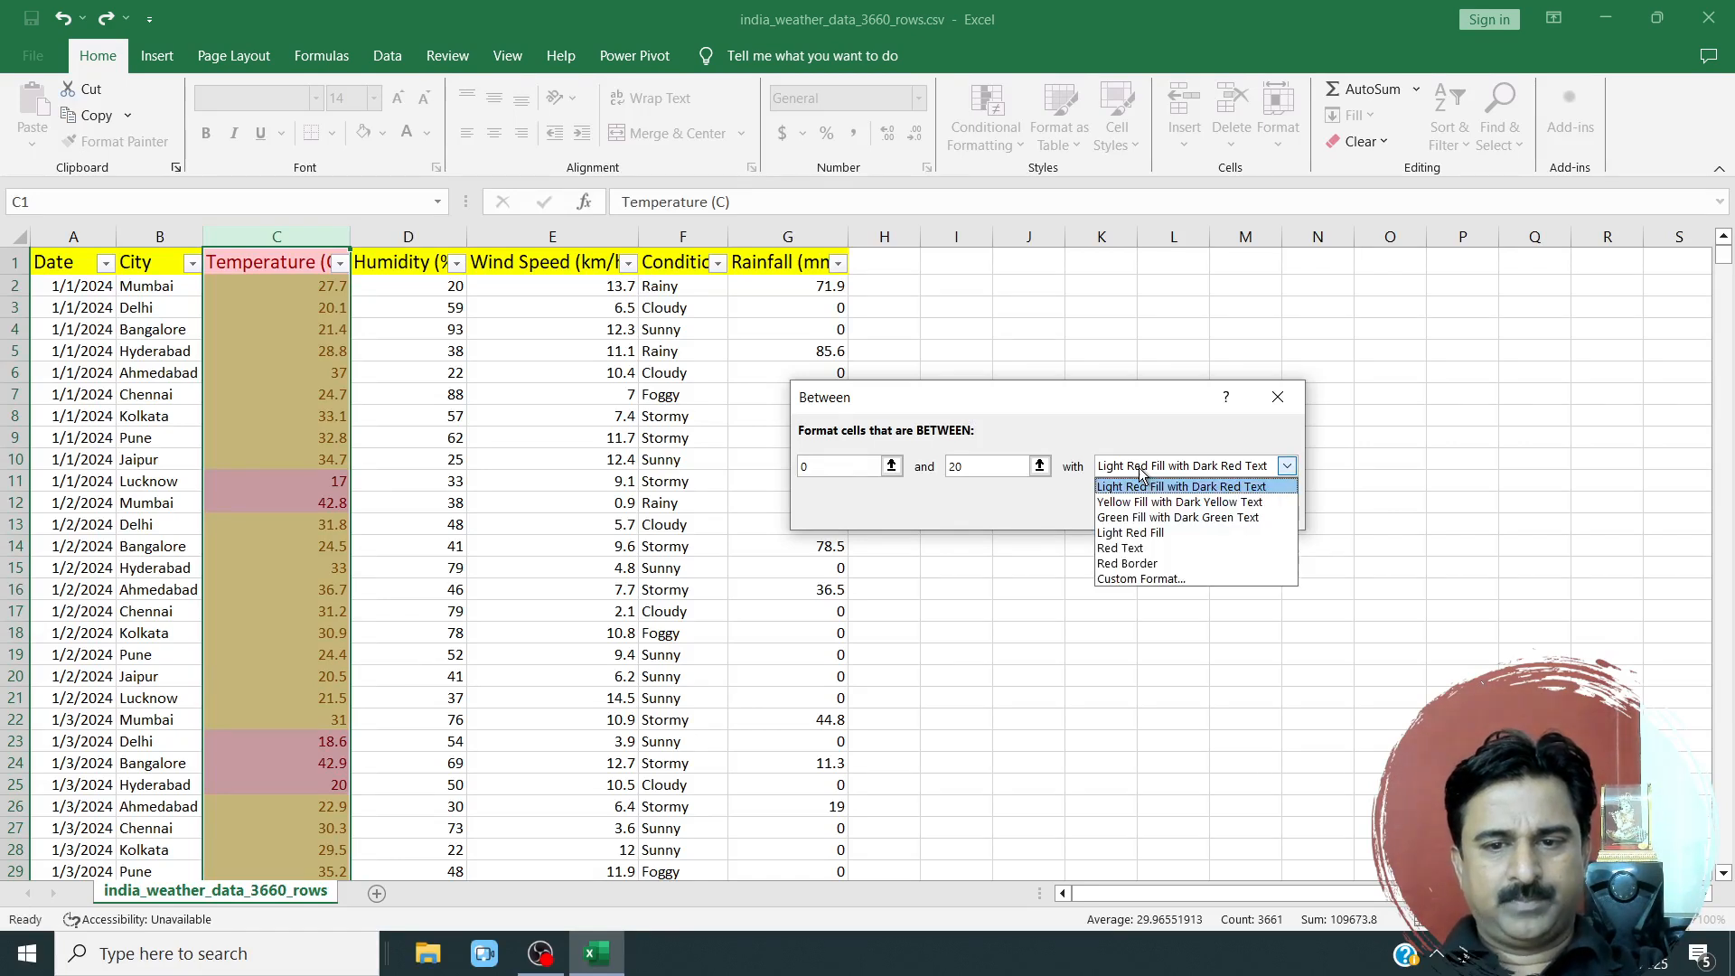
left_click(1123, 518)
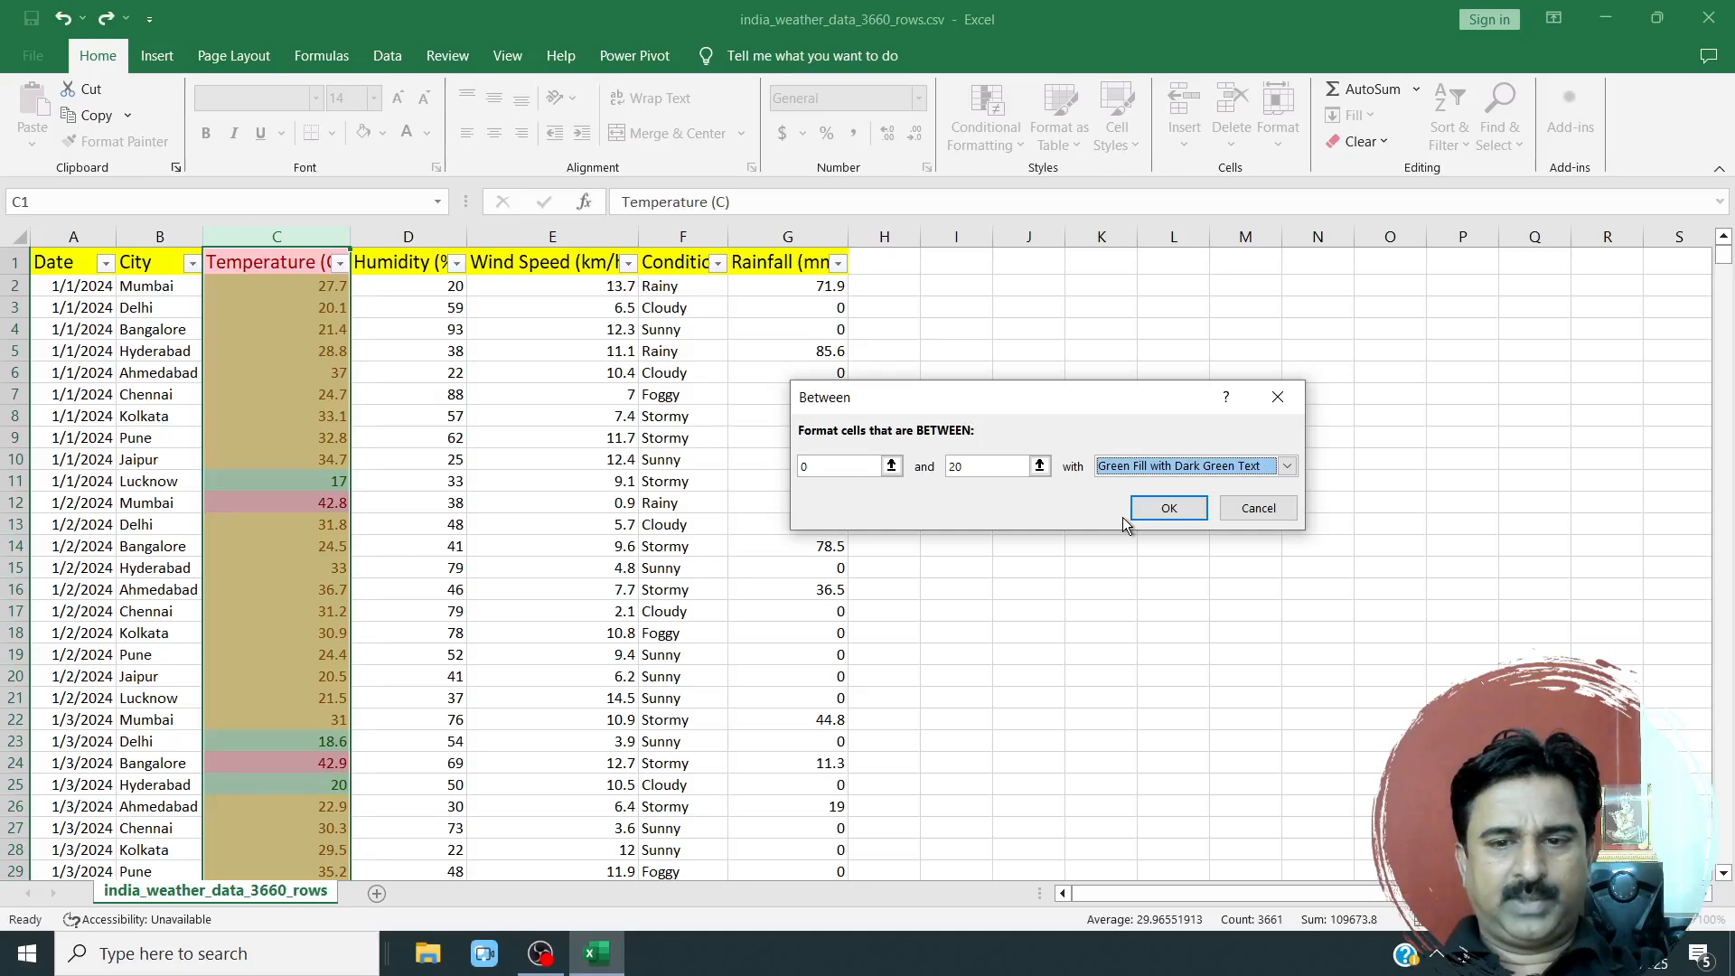
left_click(1163, 504)
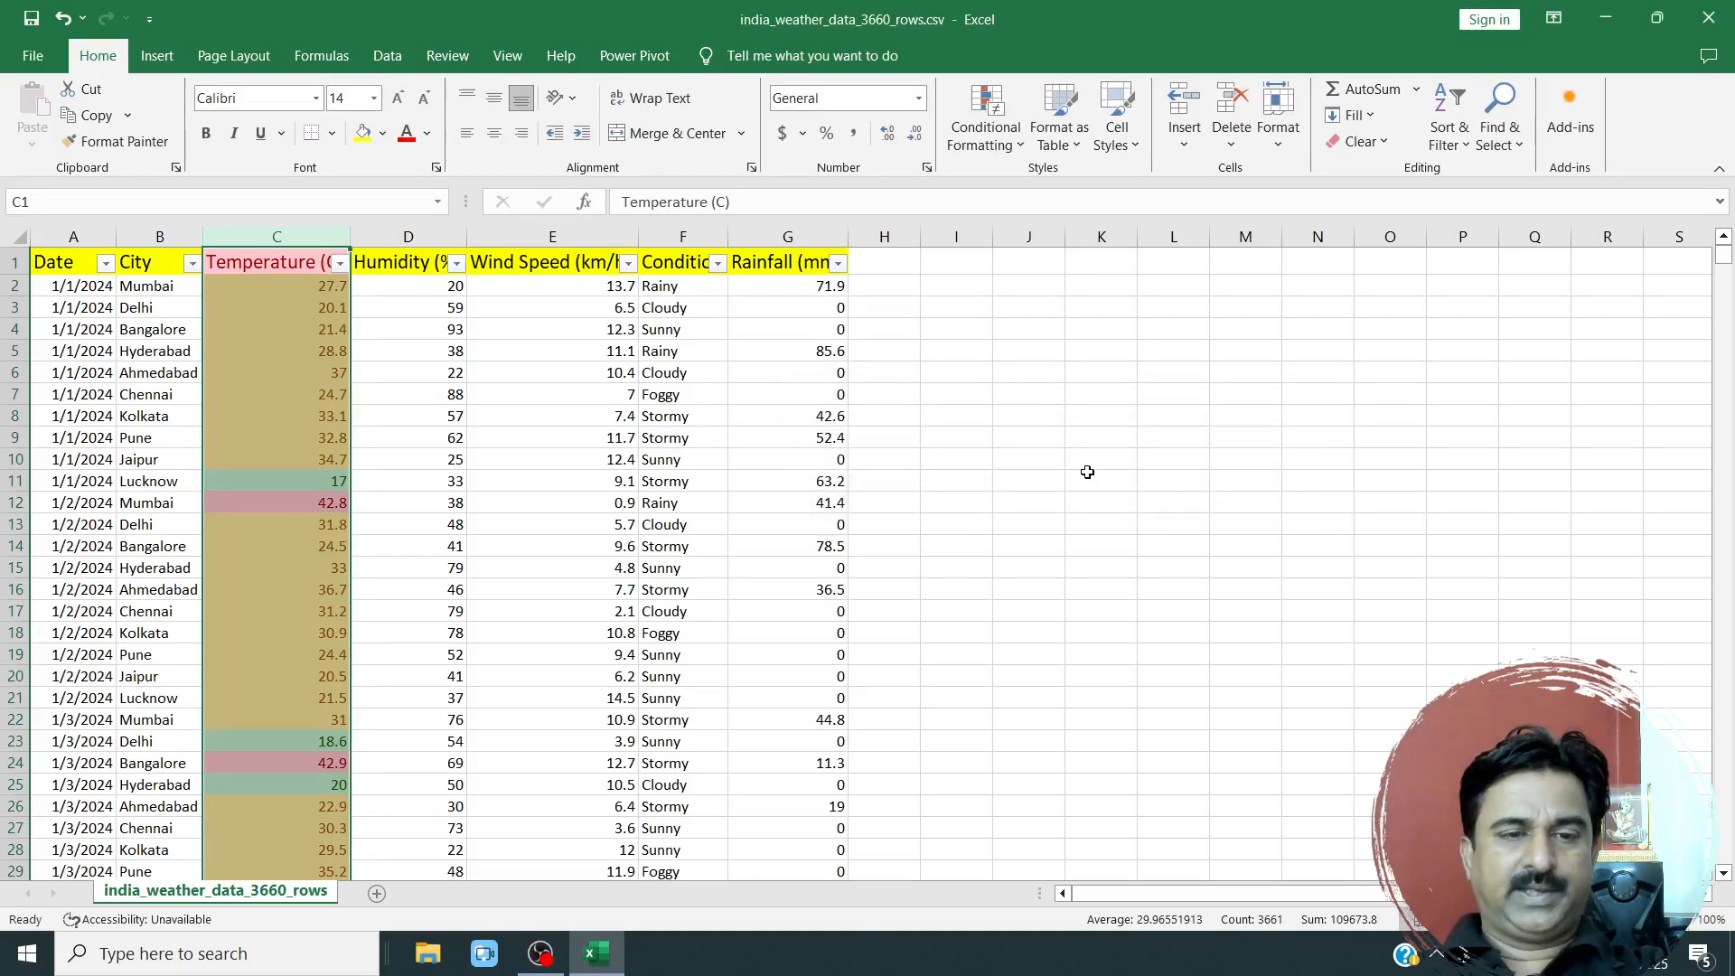
Look through the weather rows to compare the green, yellow and red highlights in the Temperature (C) column.
left_click(318, 394)
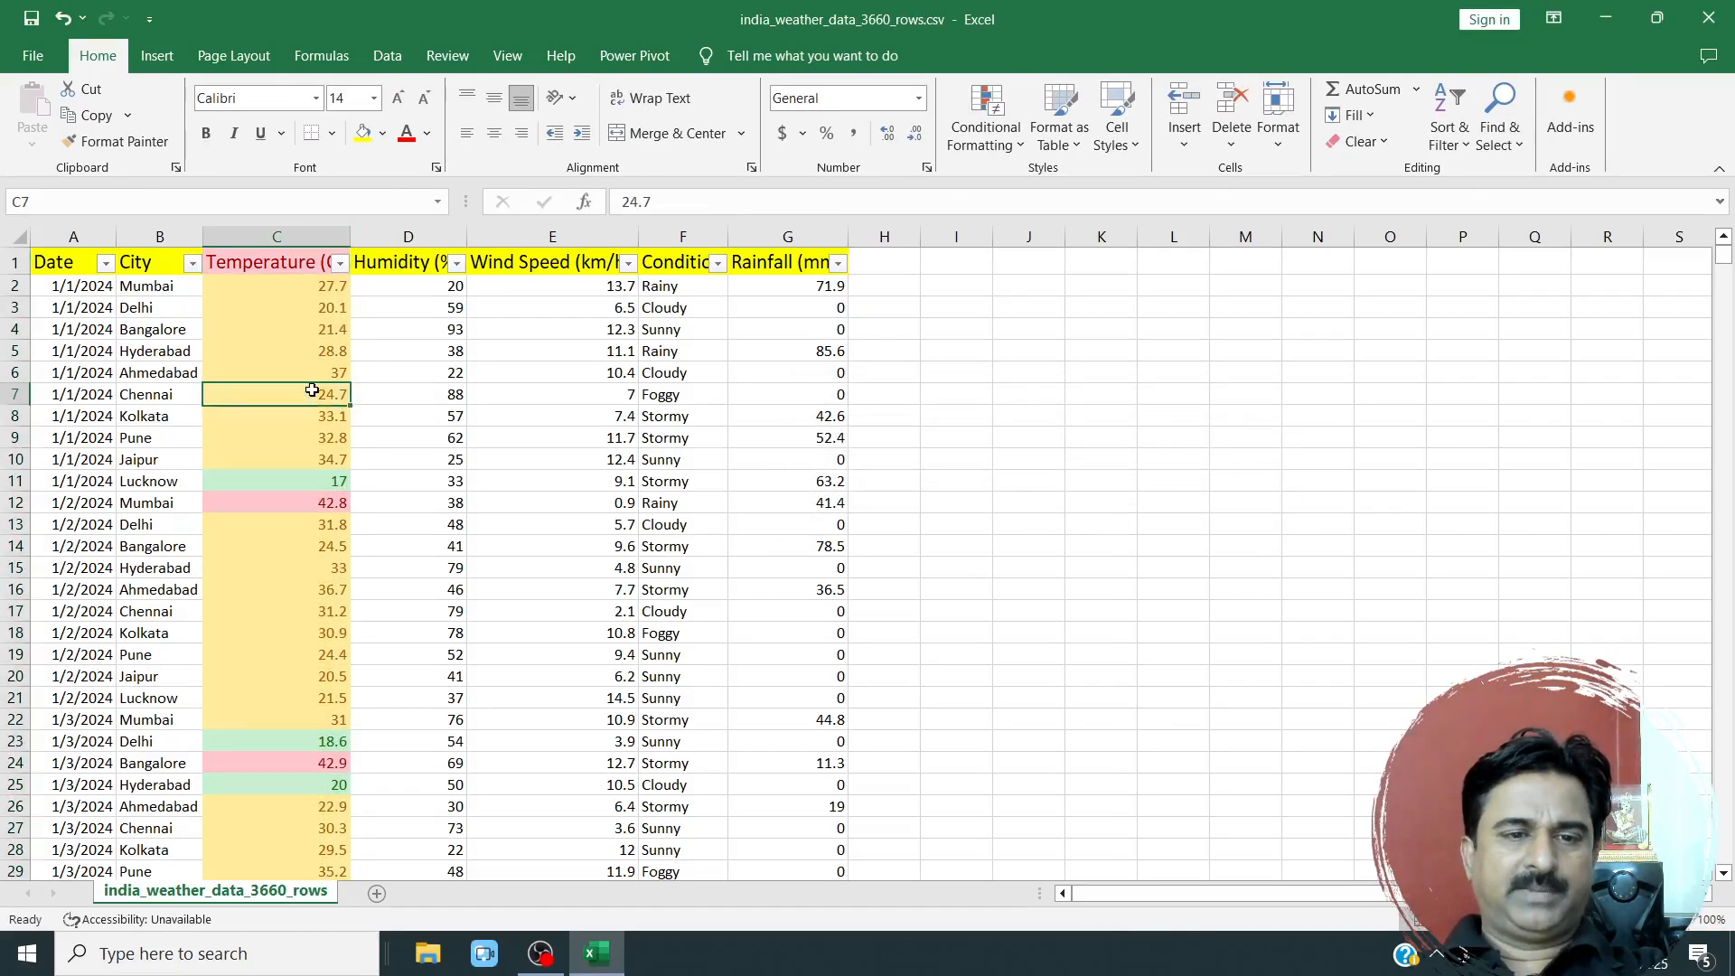
scroll(400, 405, "down", 4)
scroll(374, 530, "down", 20)
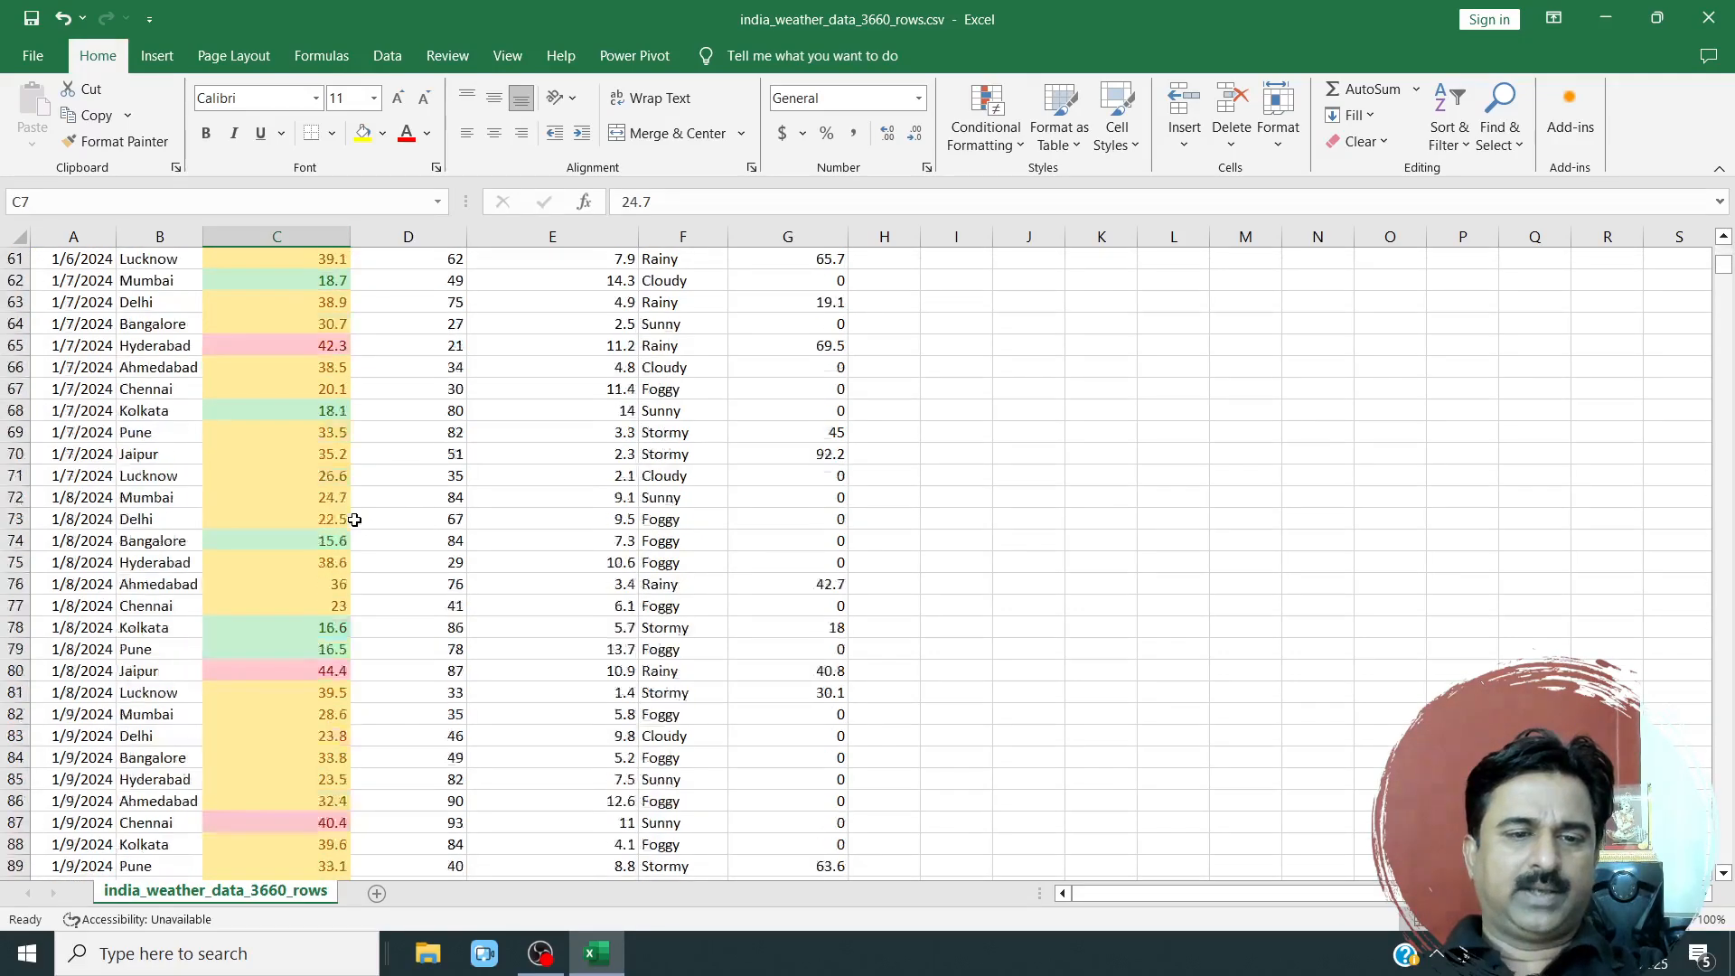
left_click_drag(283, 371, 293, 424)
scroll(312, 427, "up", 2)
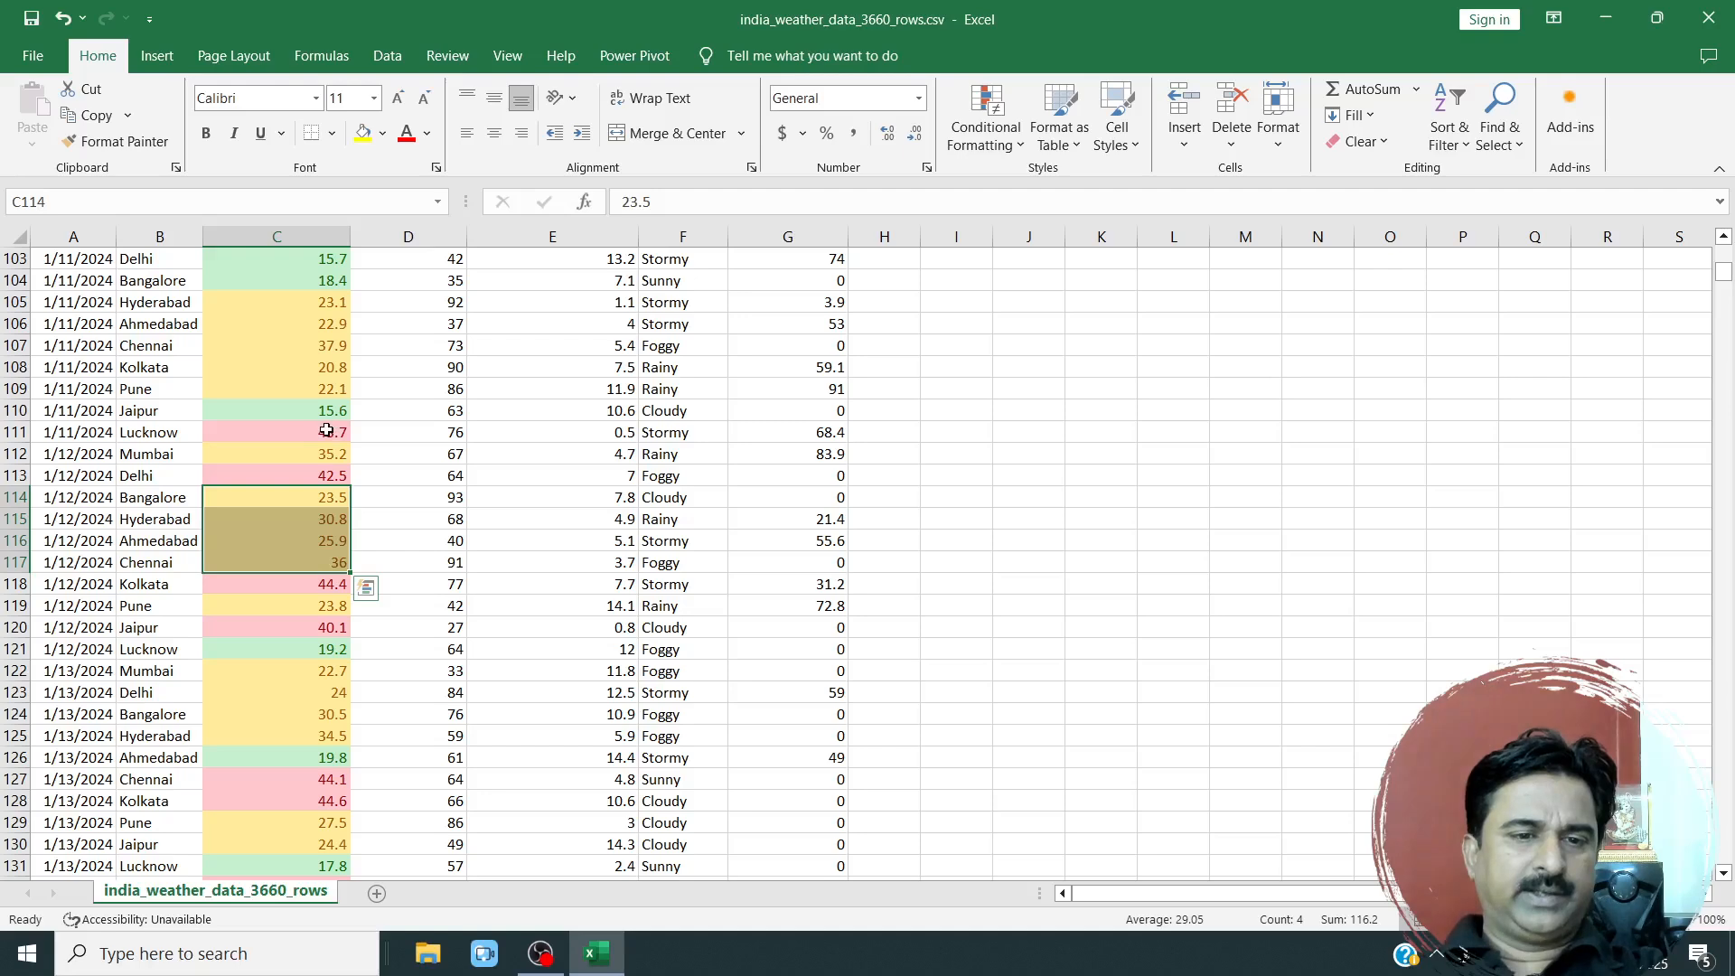
left_click(329, 472)
scroll(308, 452, "up", 3)
left_click_drag(284, 454, 279, 472)
scroll(371, 477, "up", 17)
scroll(371, 477, "up", 14)
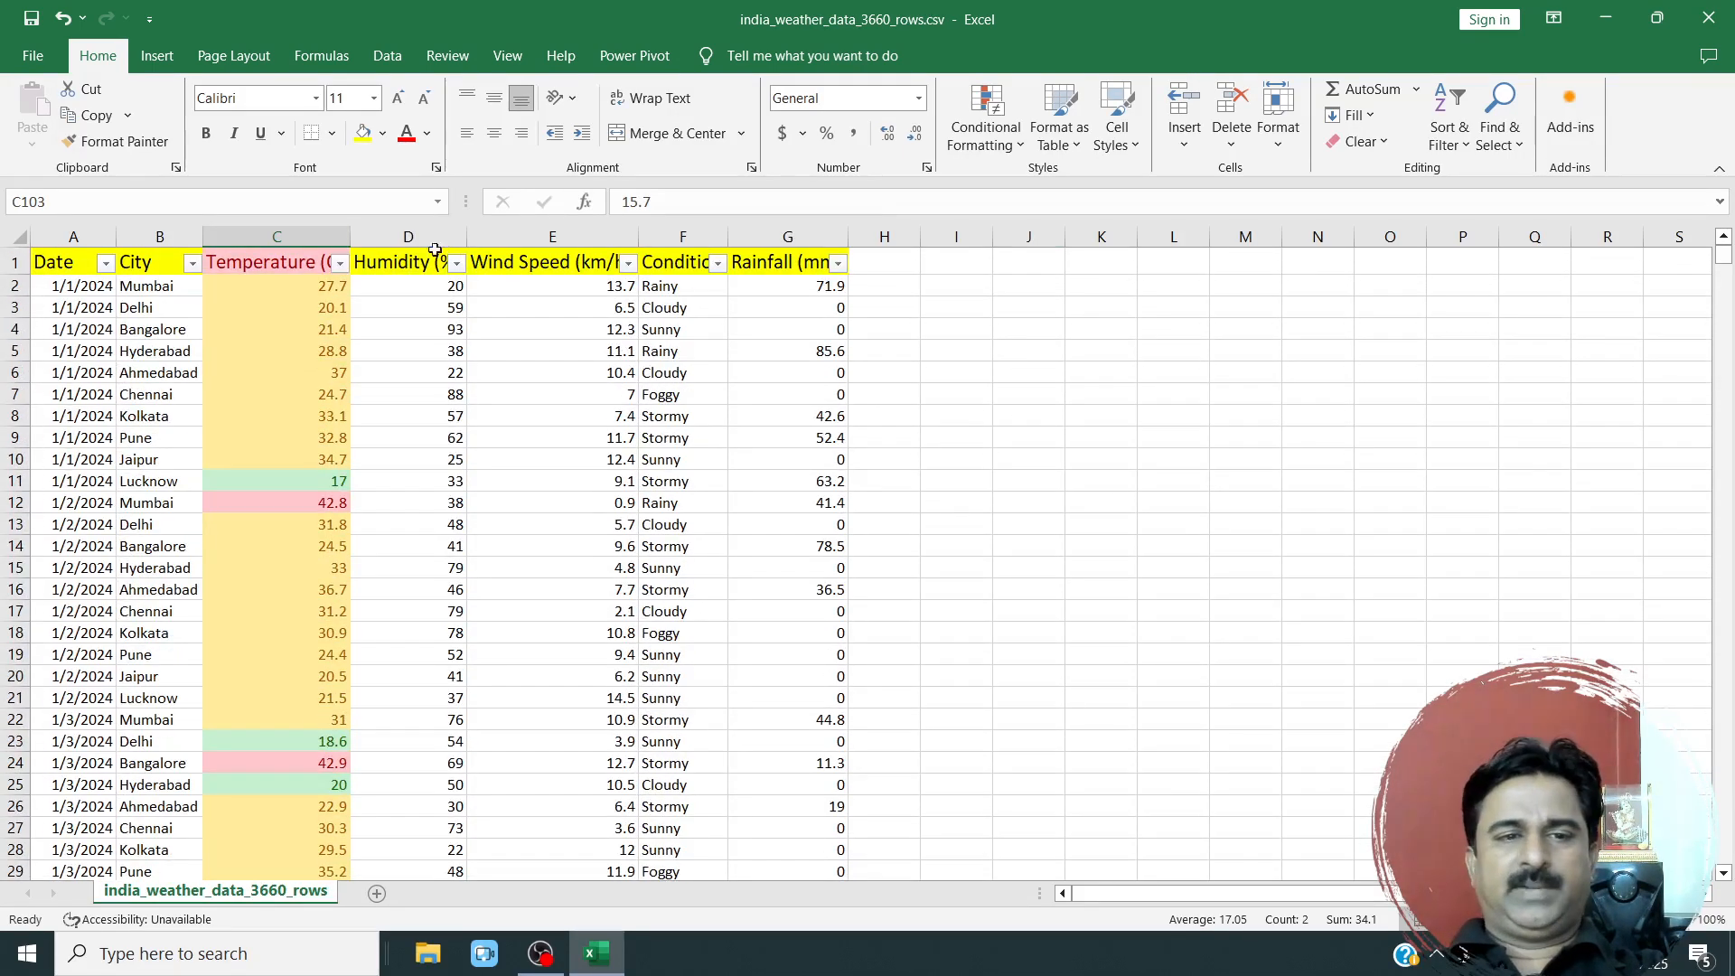
left_click(285, 476)
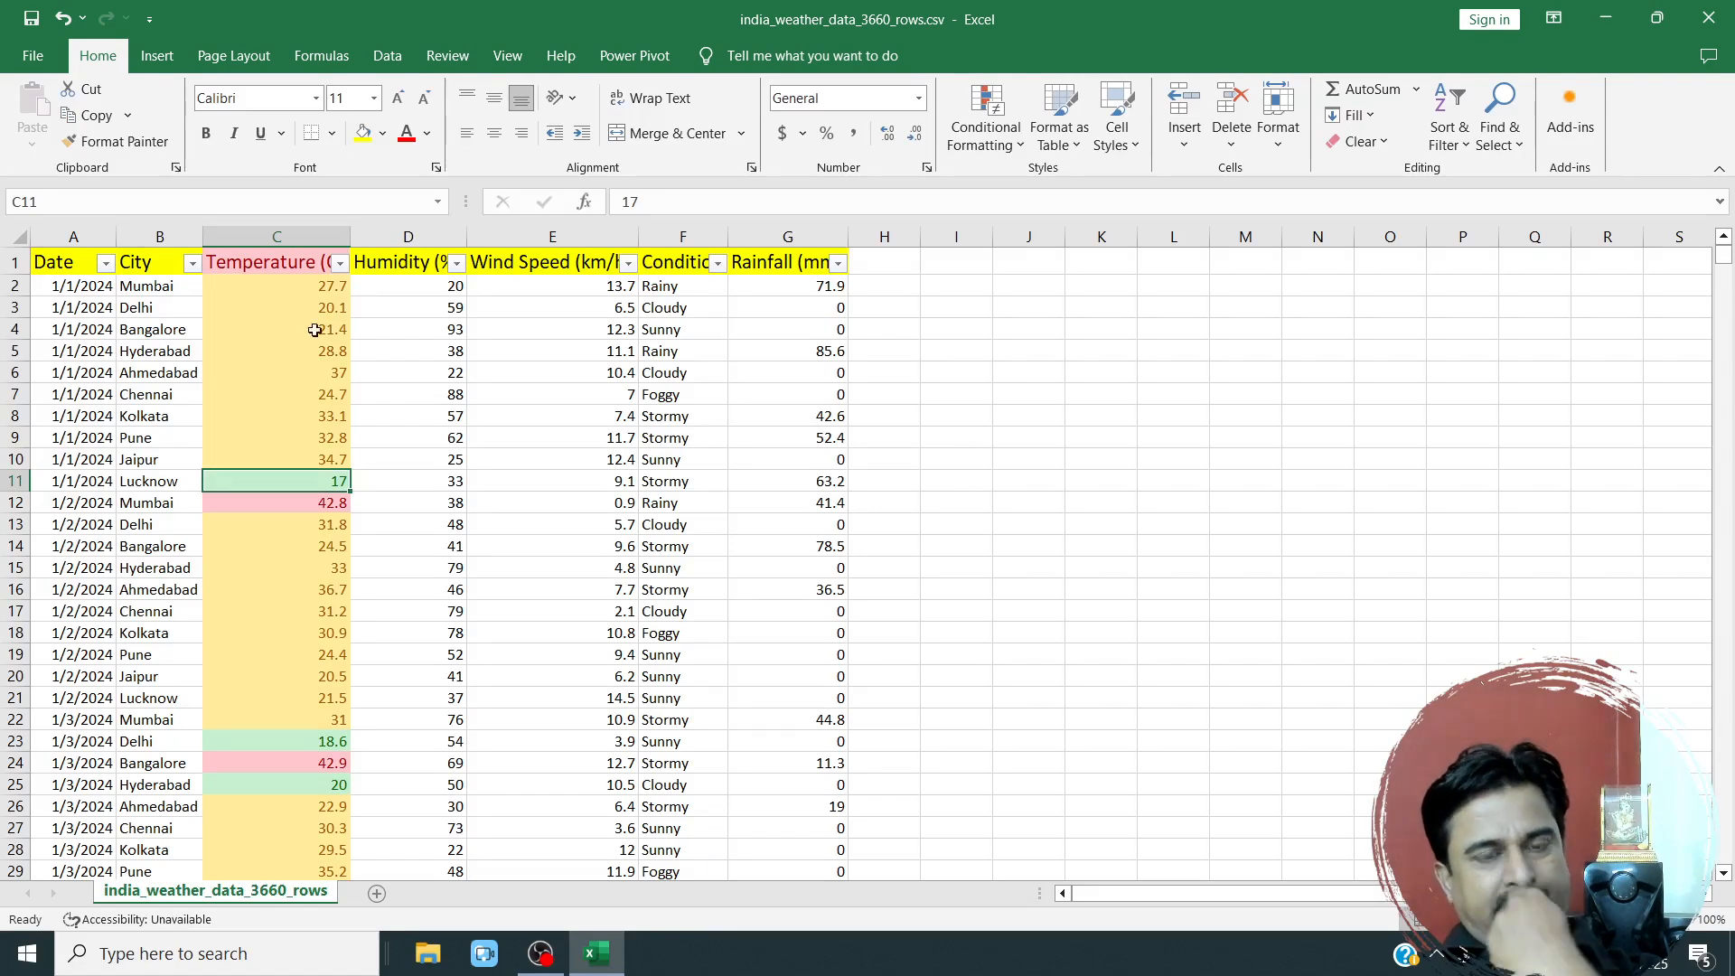
Clear the conditional formatting rules from only the selected Temperature (C) column.
left_click(327, 241)
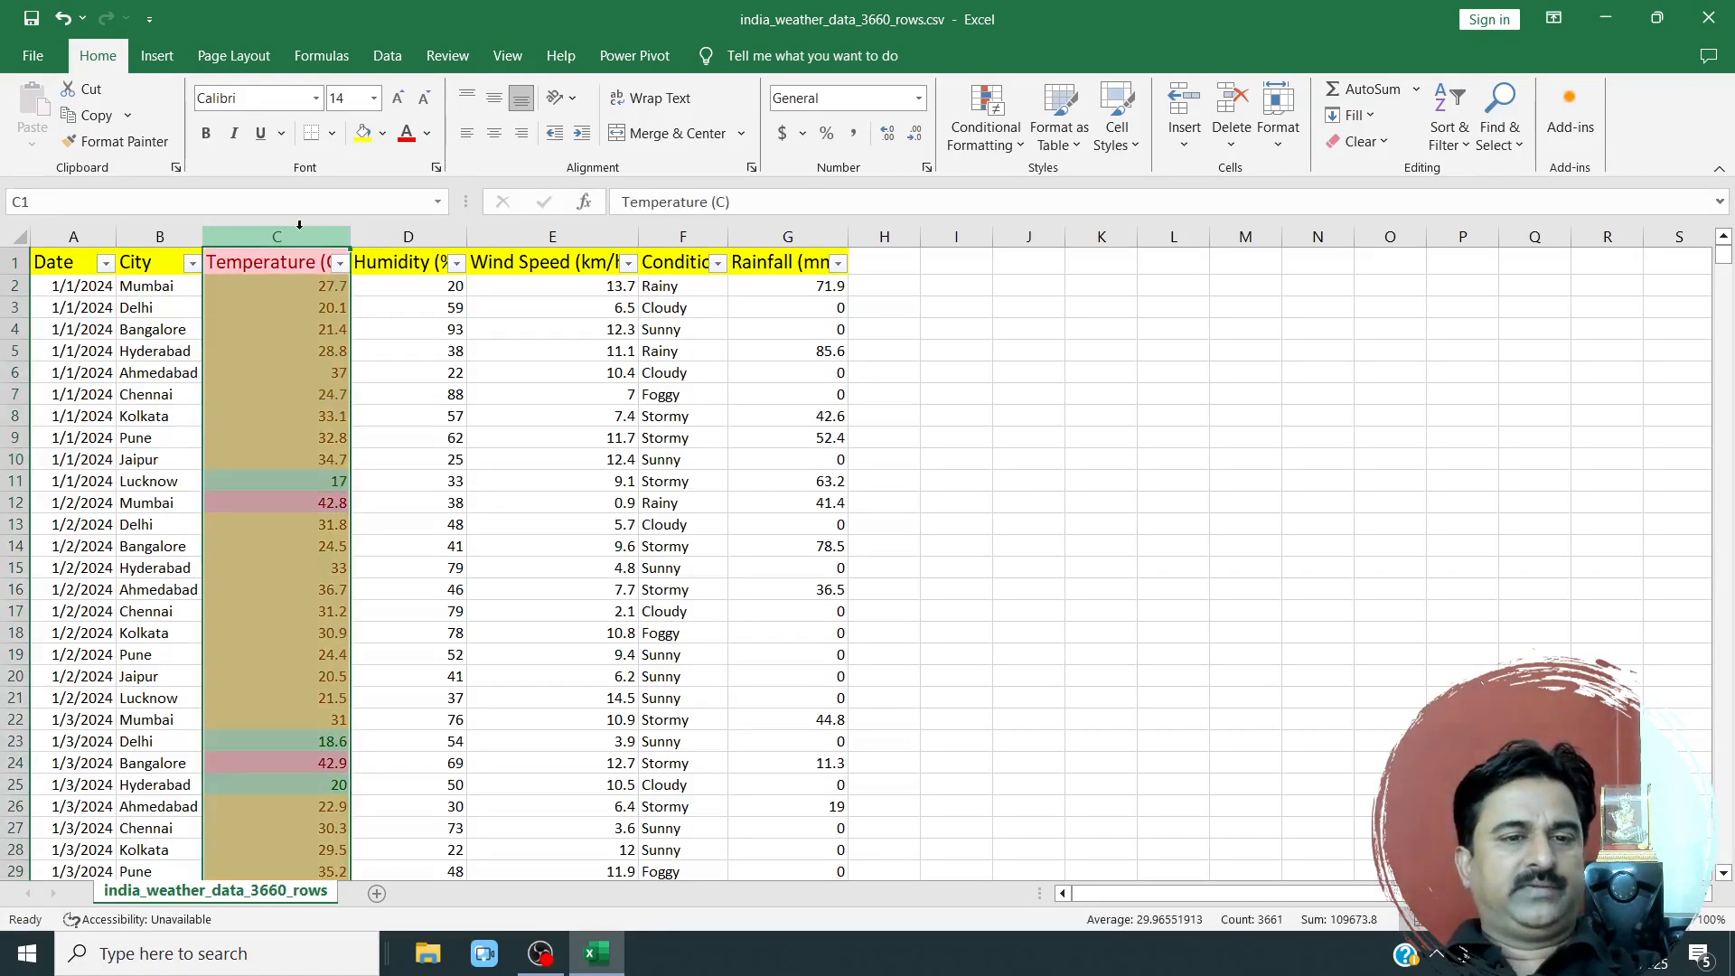
left_click(1009, 145)
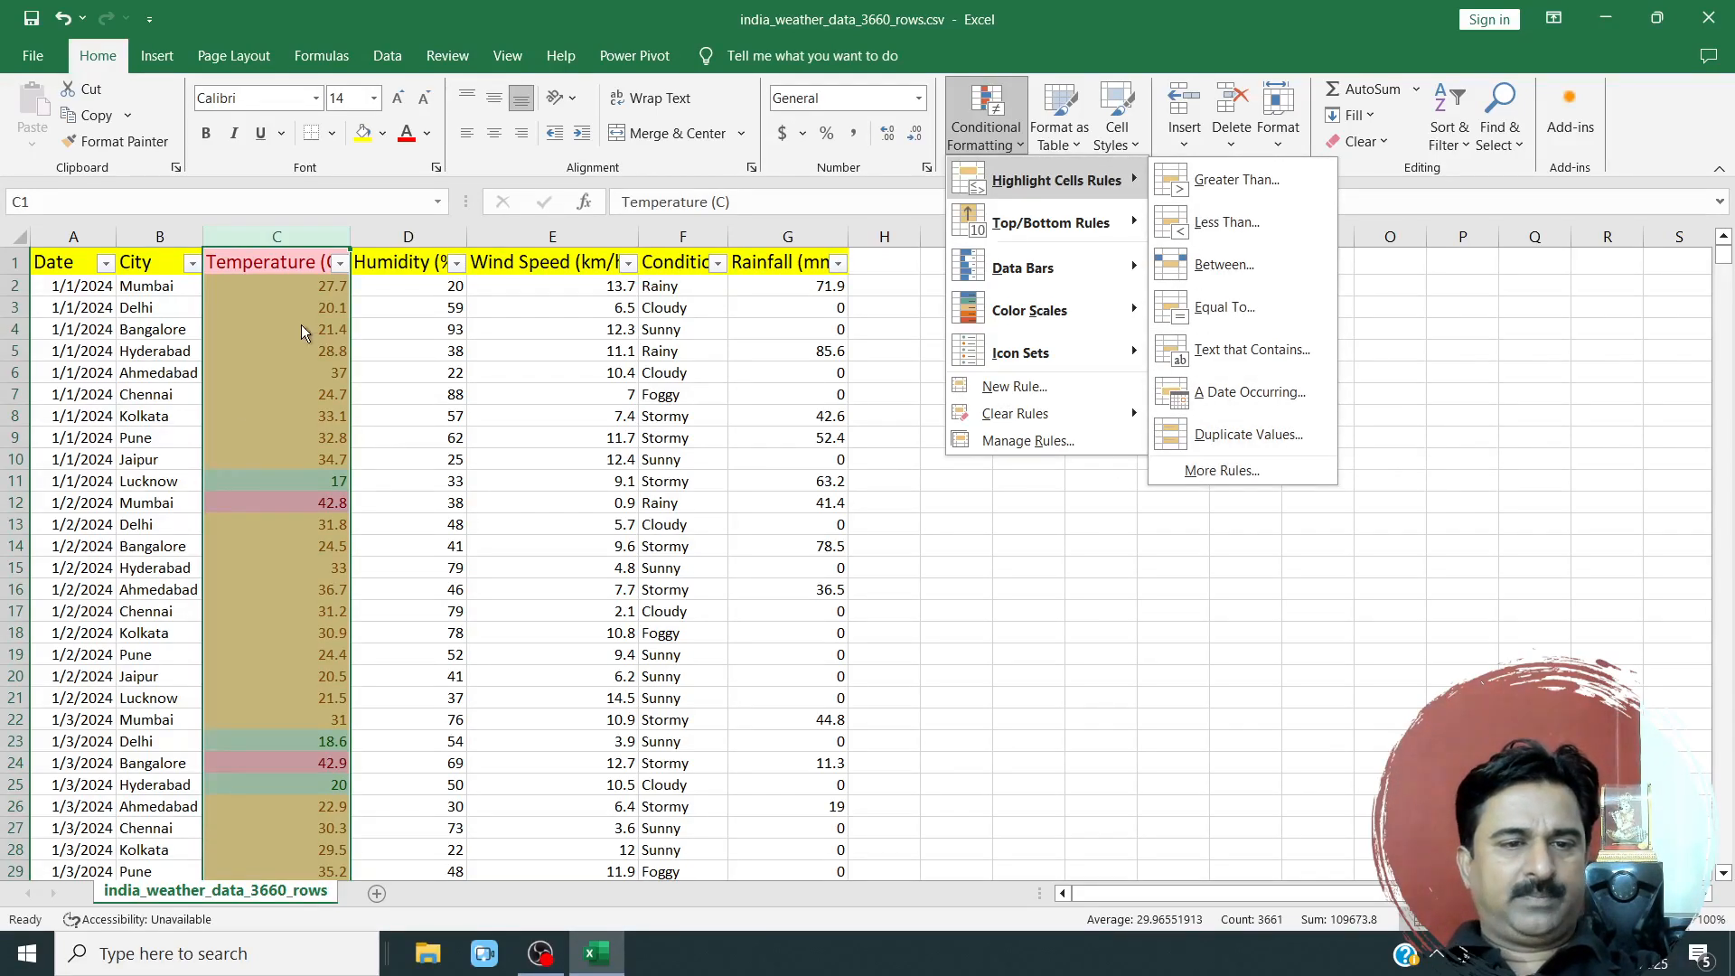
mouse_move(1051, 425)
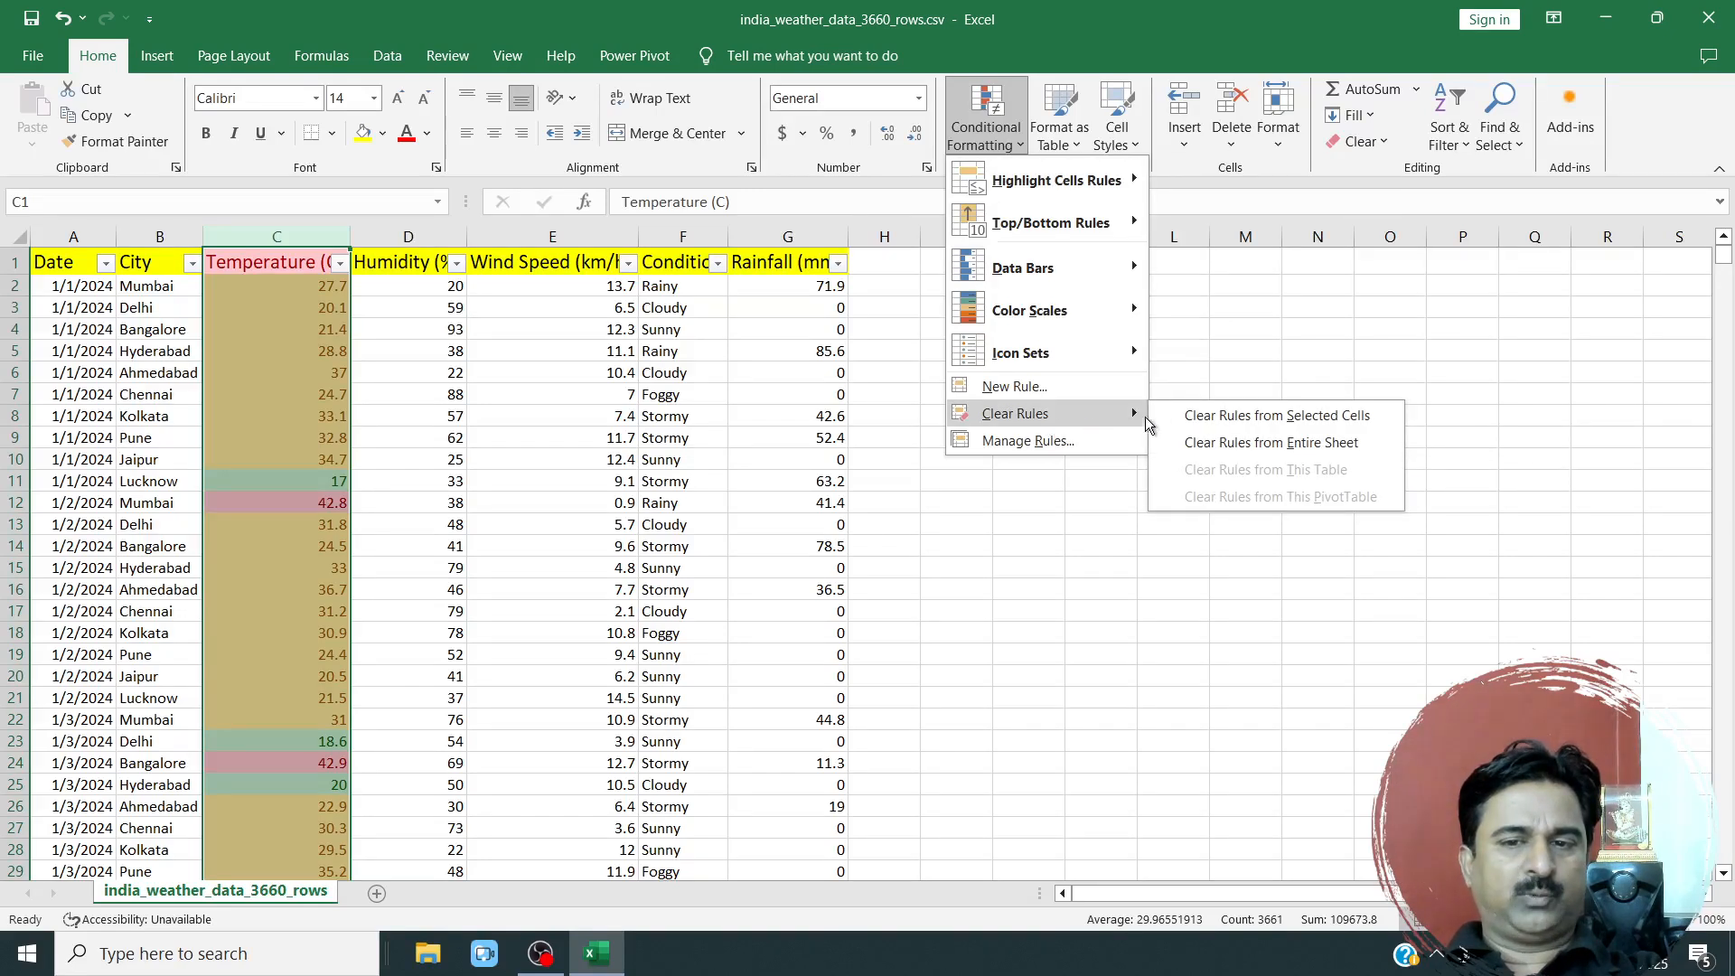
left_click(1239, 425)
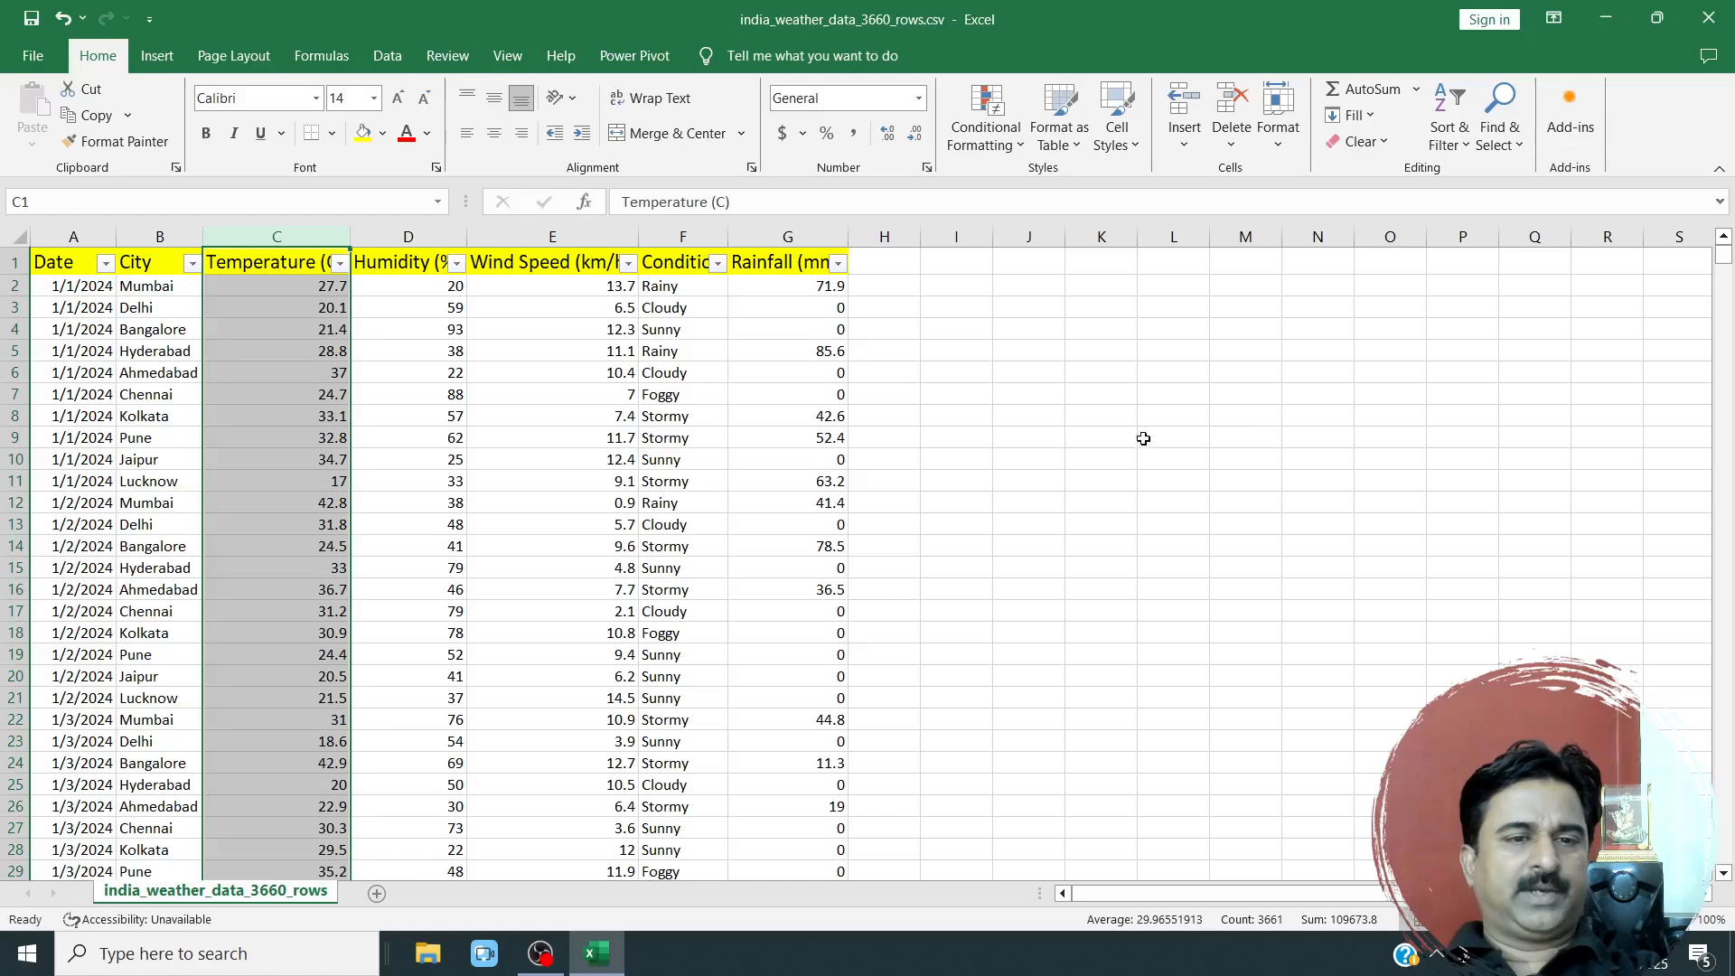
left_click(370, 414)
left_click(265, 237)
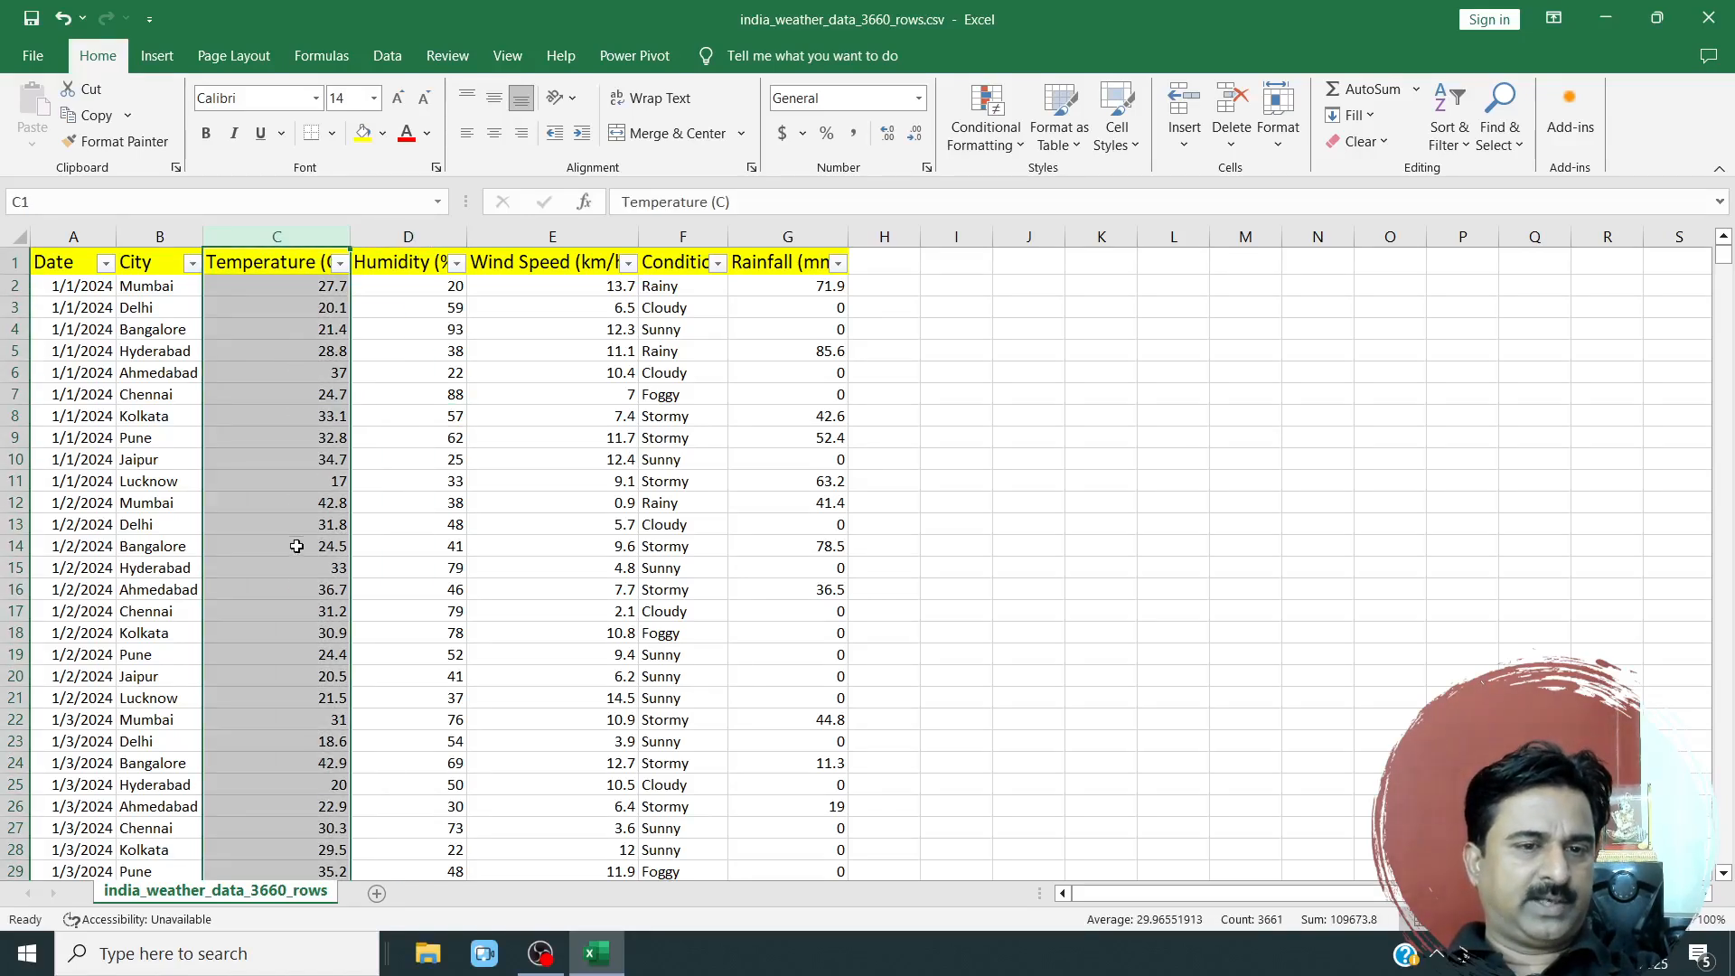
left_click(427, 461)
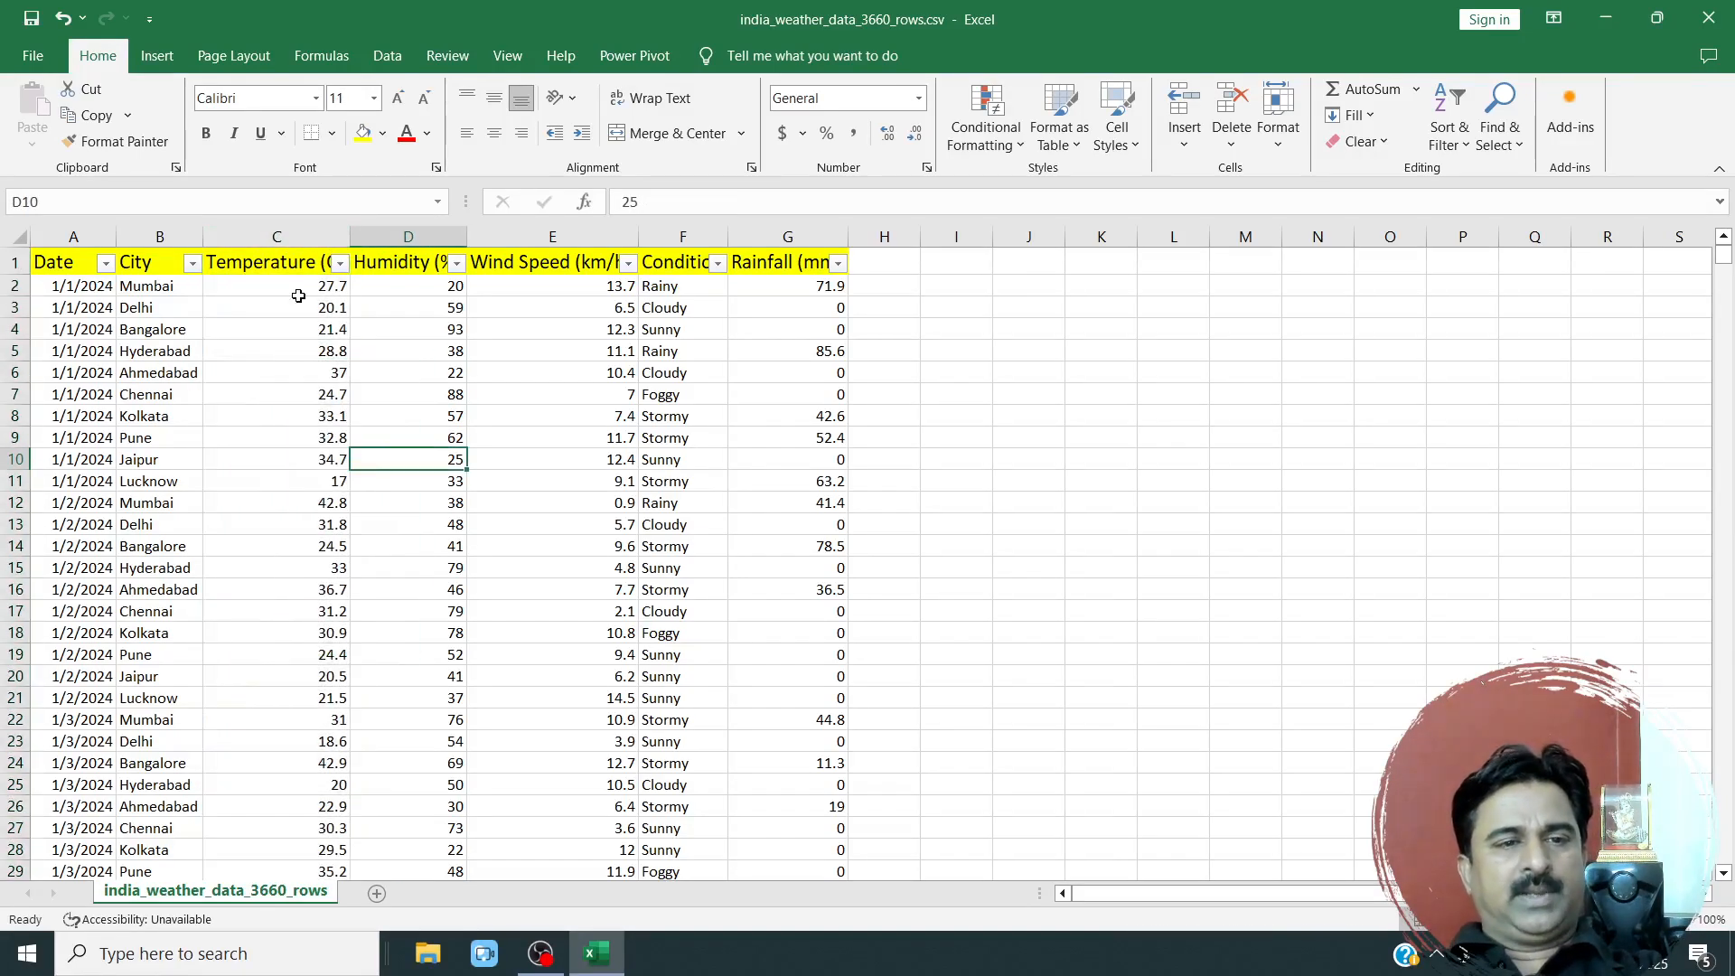
Undo the clearing of the Temperature (C) column's conditional formatting rules.
left_click(67, 26)
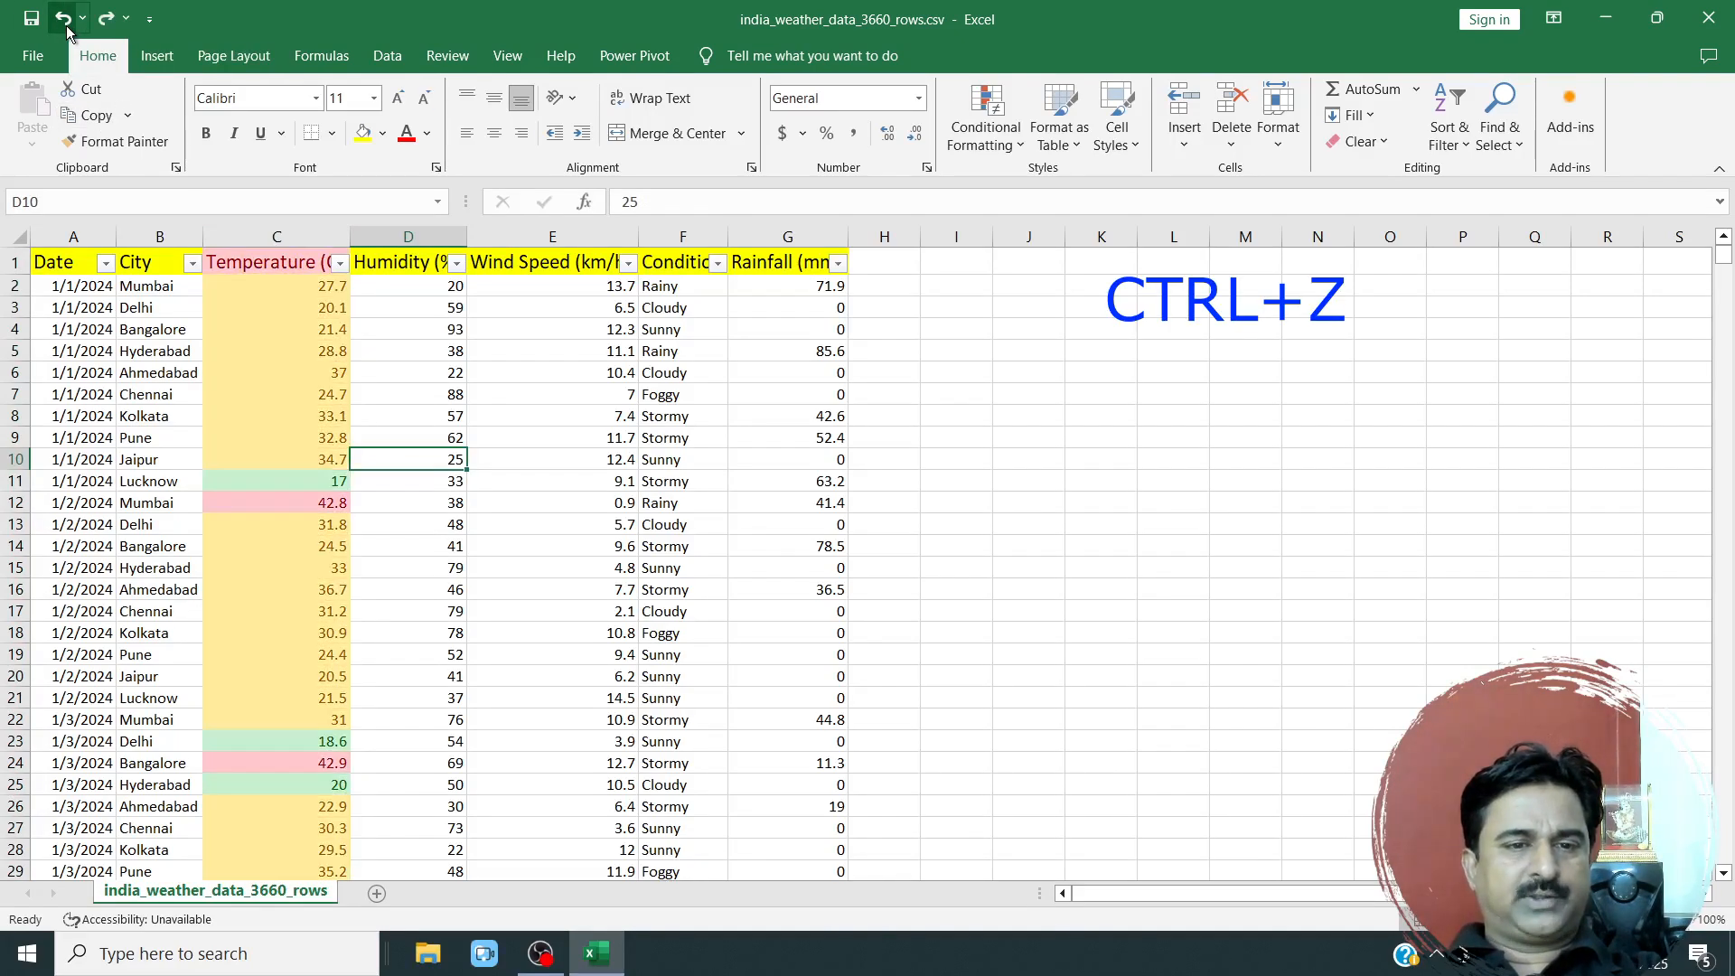
left_click(468, 612)
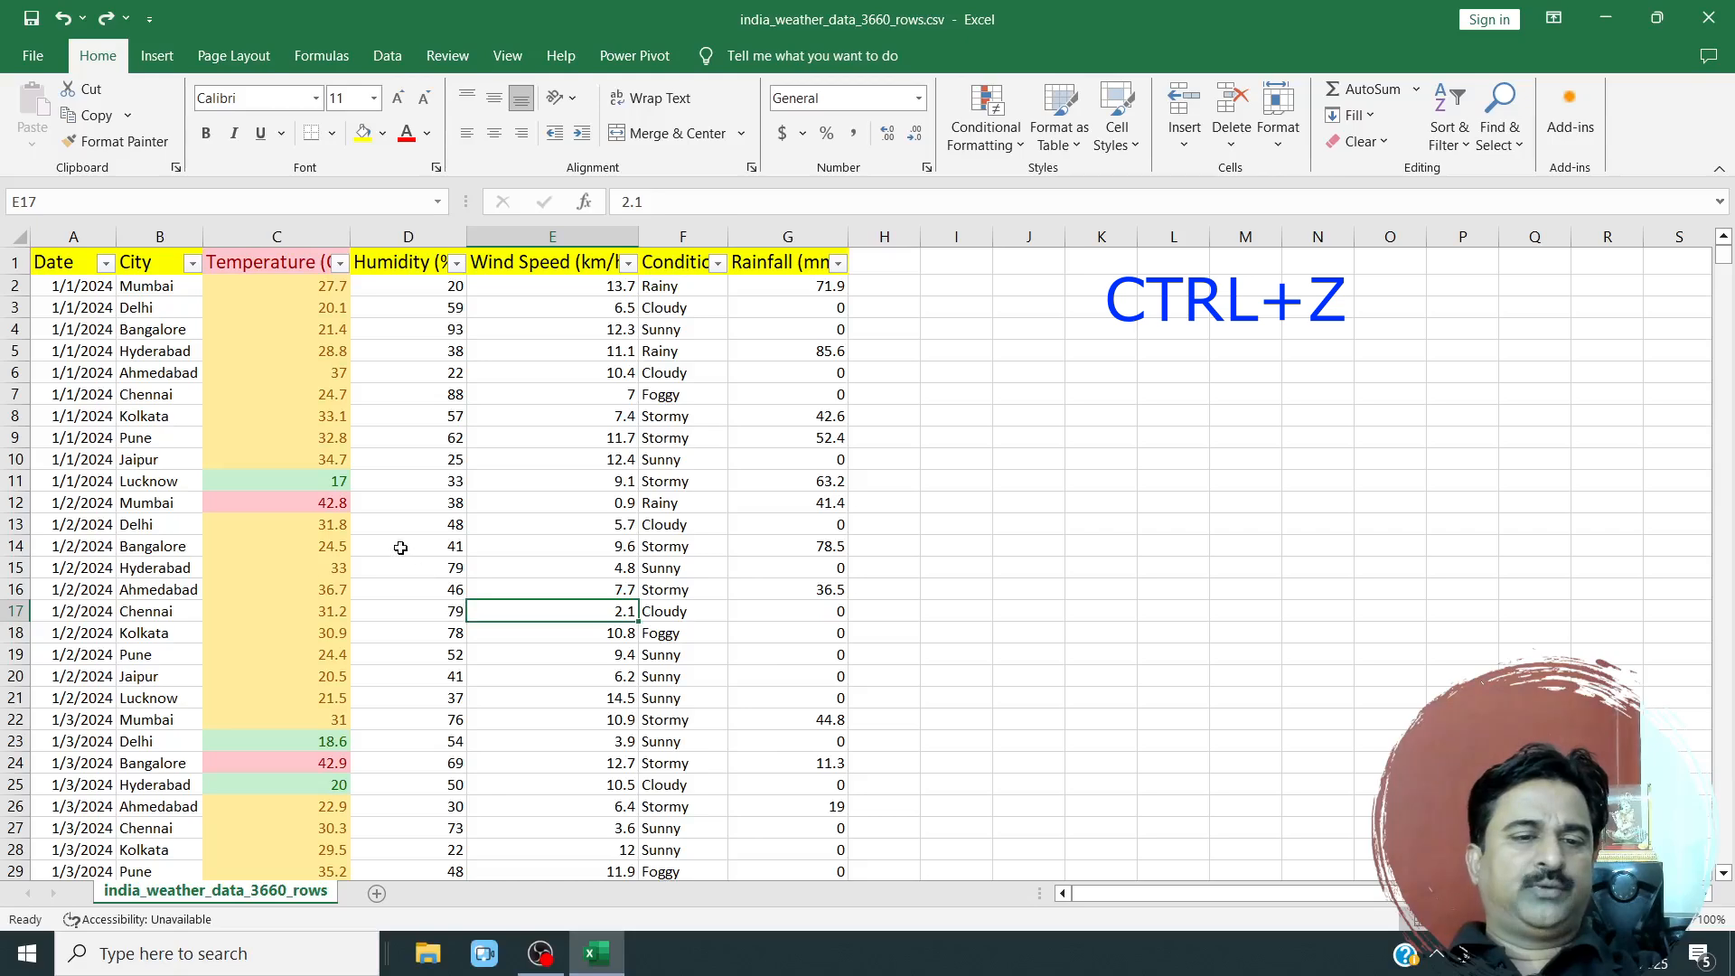
Look through the weather rows to check the colour highlights in the Temperature (C) column.
left_click_drag(74, 406, 554, 720)
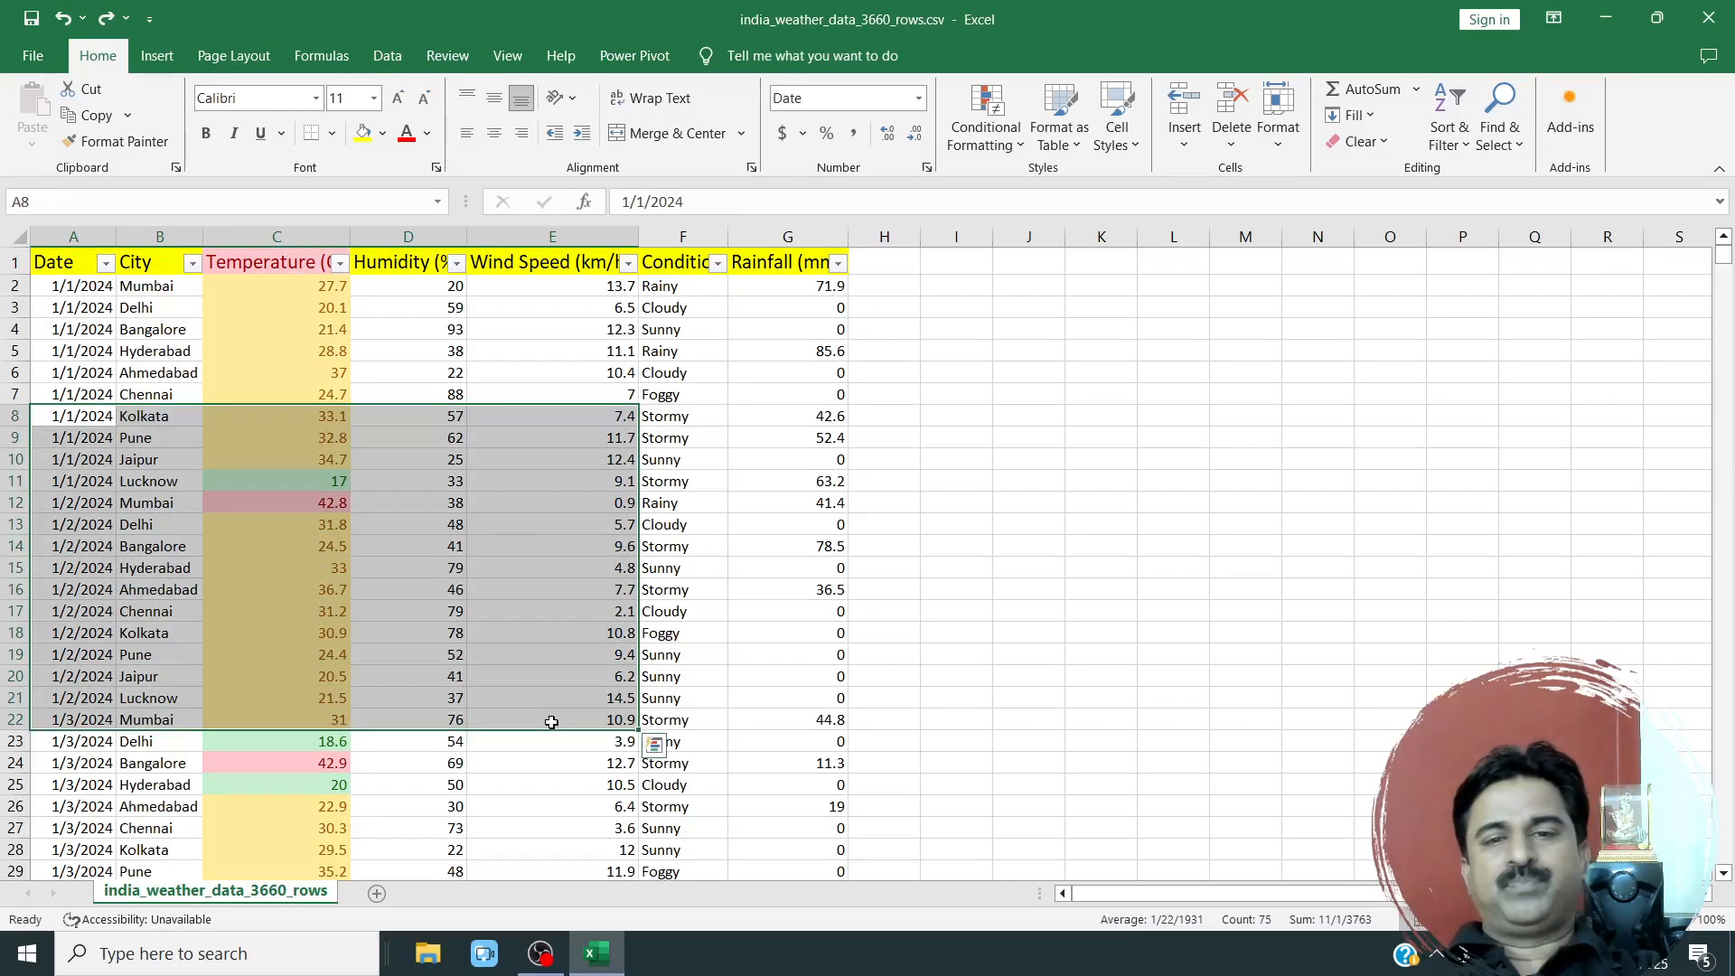
left_click(354, 786)
scroll(374, 758, "down", 2)
scroll(371, 746, "up", 3)
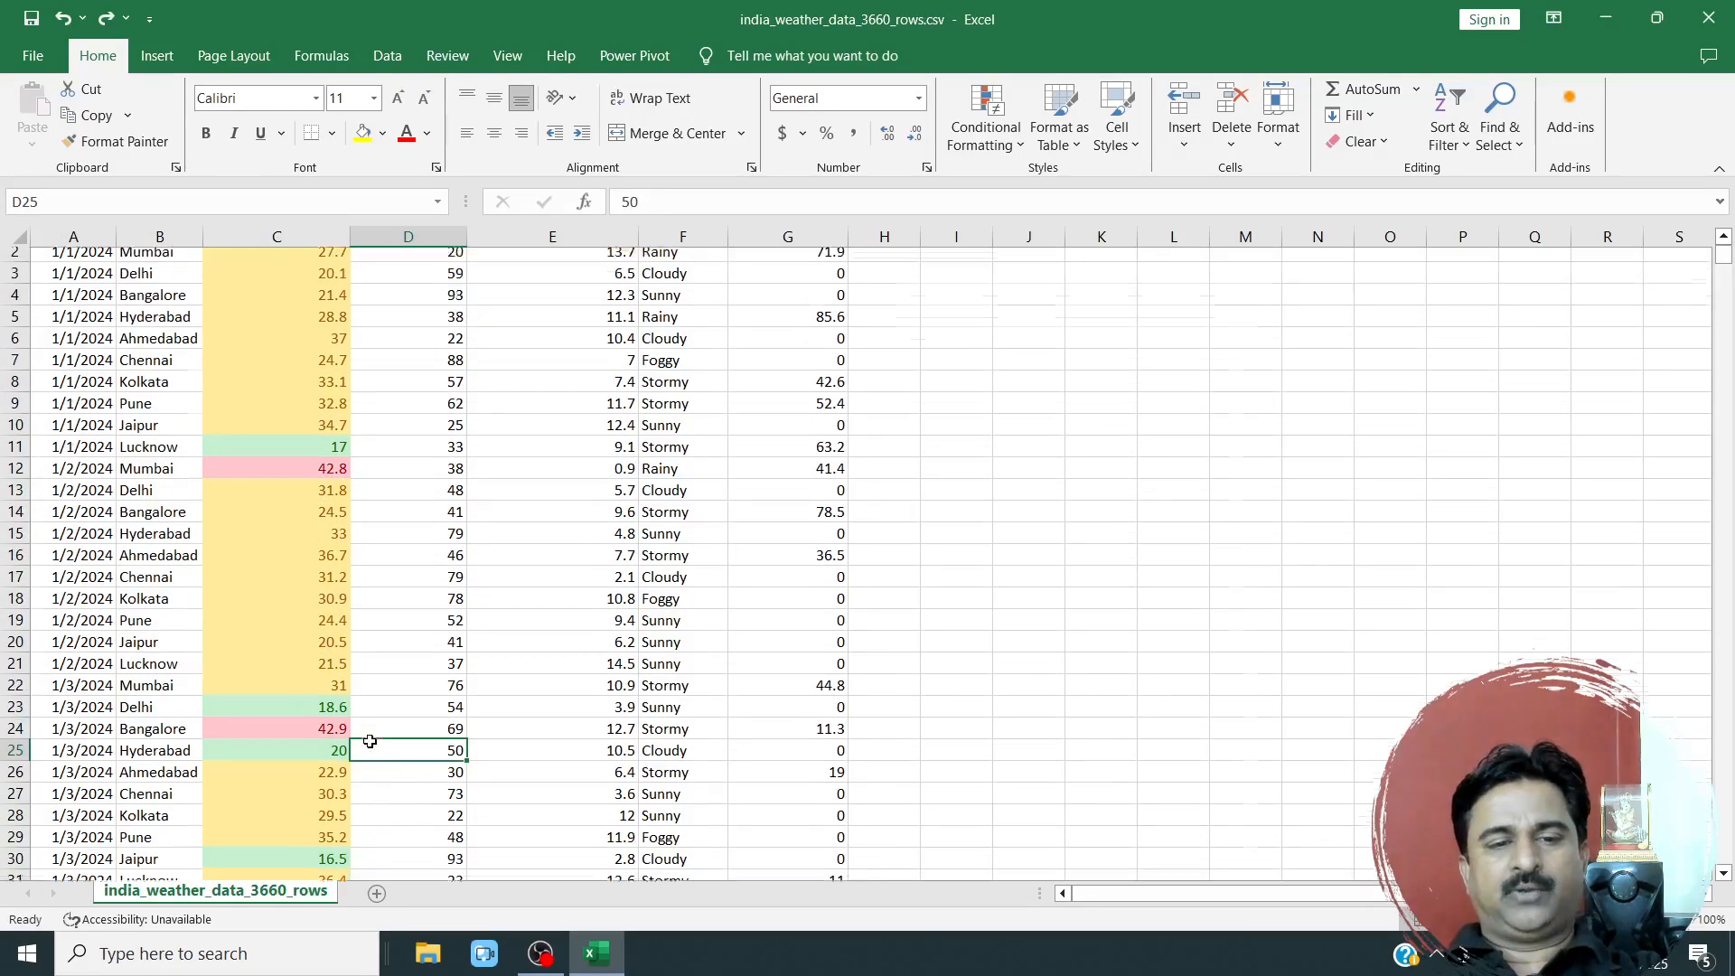
left_click_drag(287, 299, 257, 739)
scroll(282, 692, "down", 3)
scroll(282, 692, "down", 1)
scroll(278, 682, "up", 4)
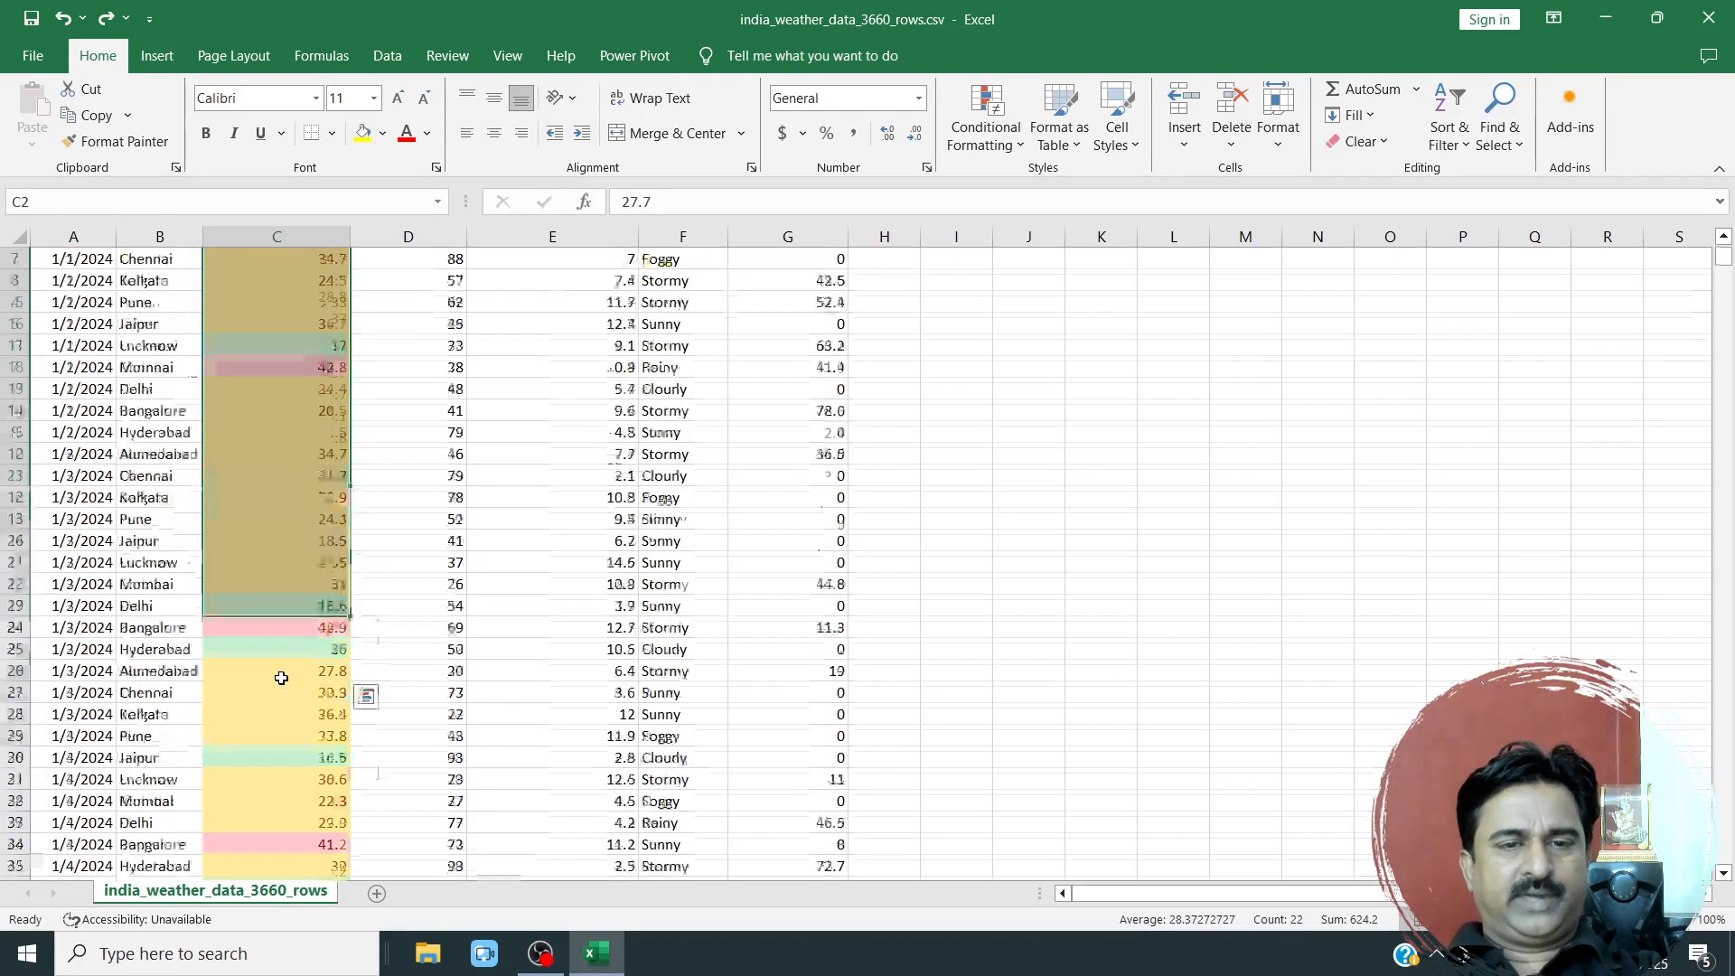
Start a Top 10 Items rule for the Temperature (C) column and choose a custom format for it.
left_click(297, 229)
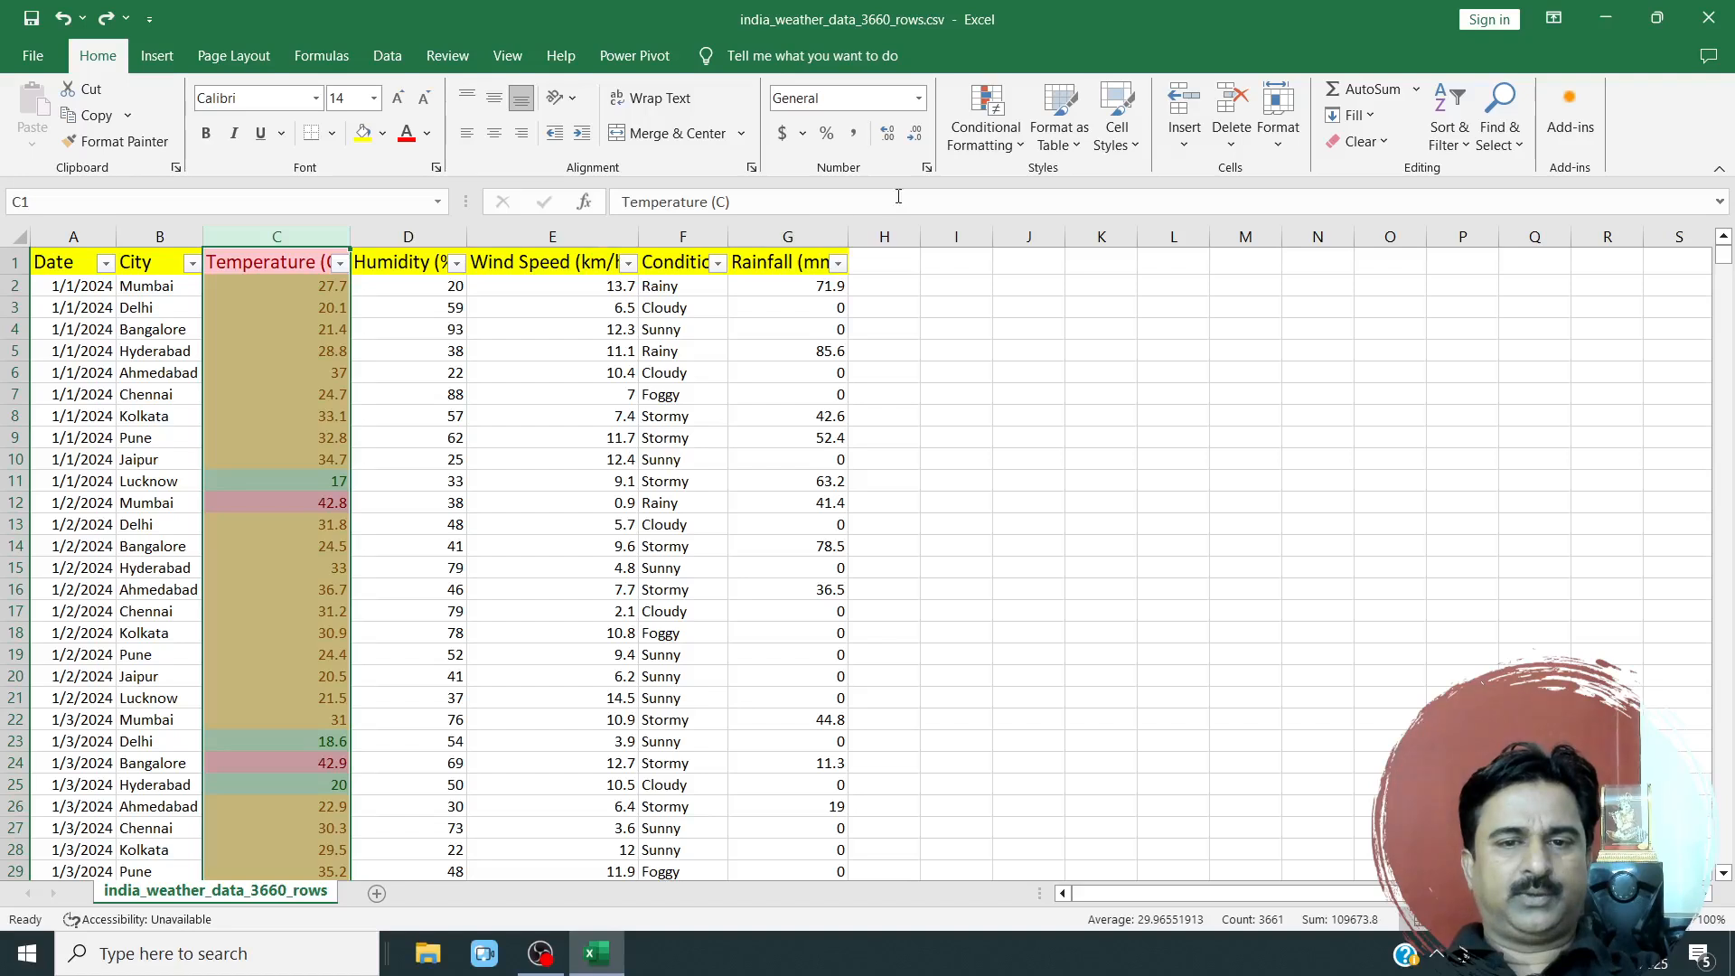
left_click(998, 136)
mouse_move(1005, 236)
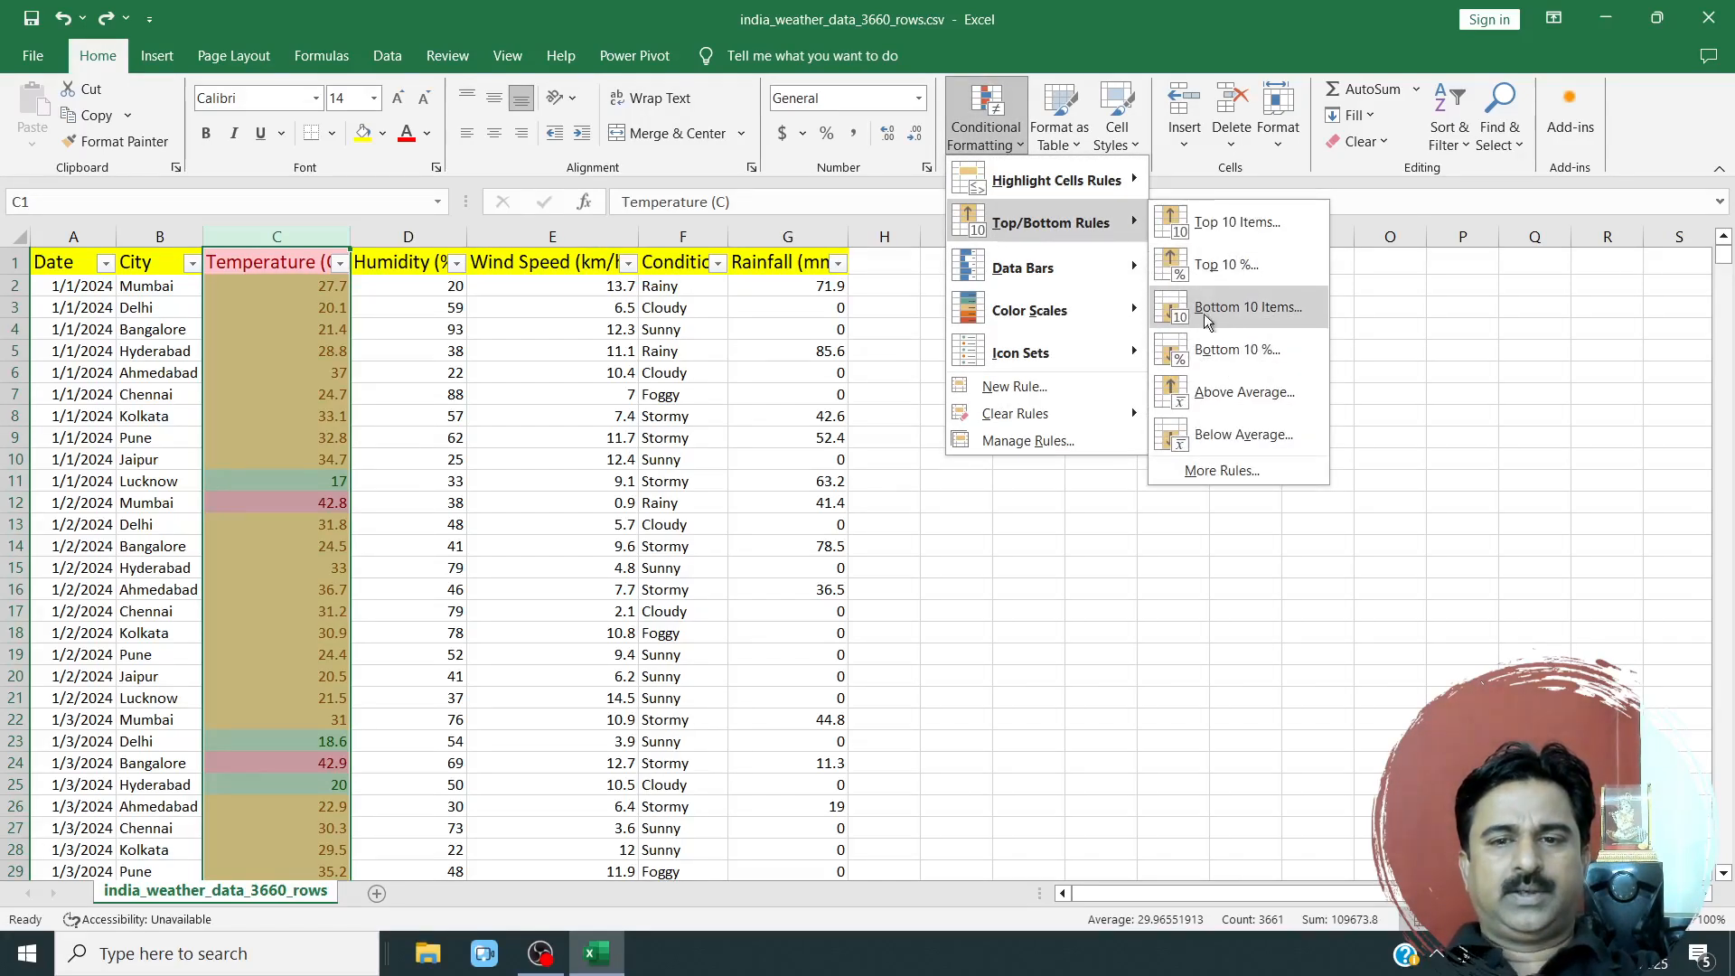
left_click(1231, 226)
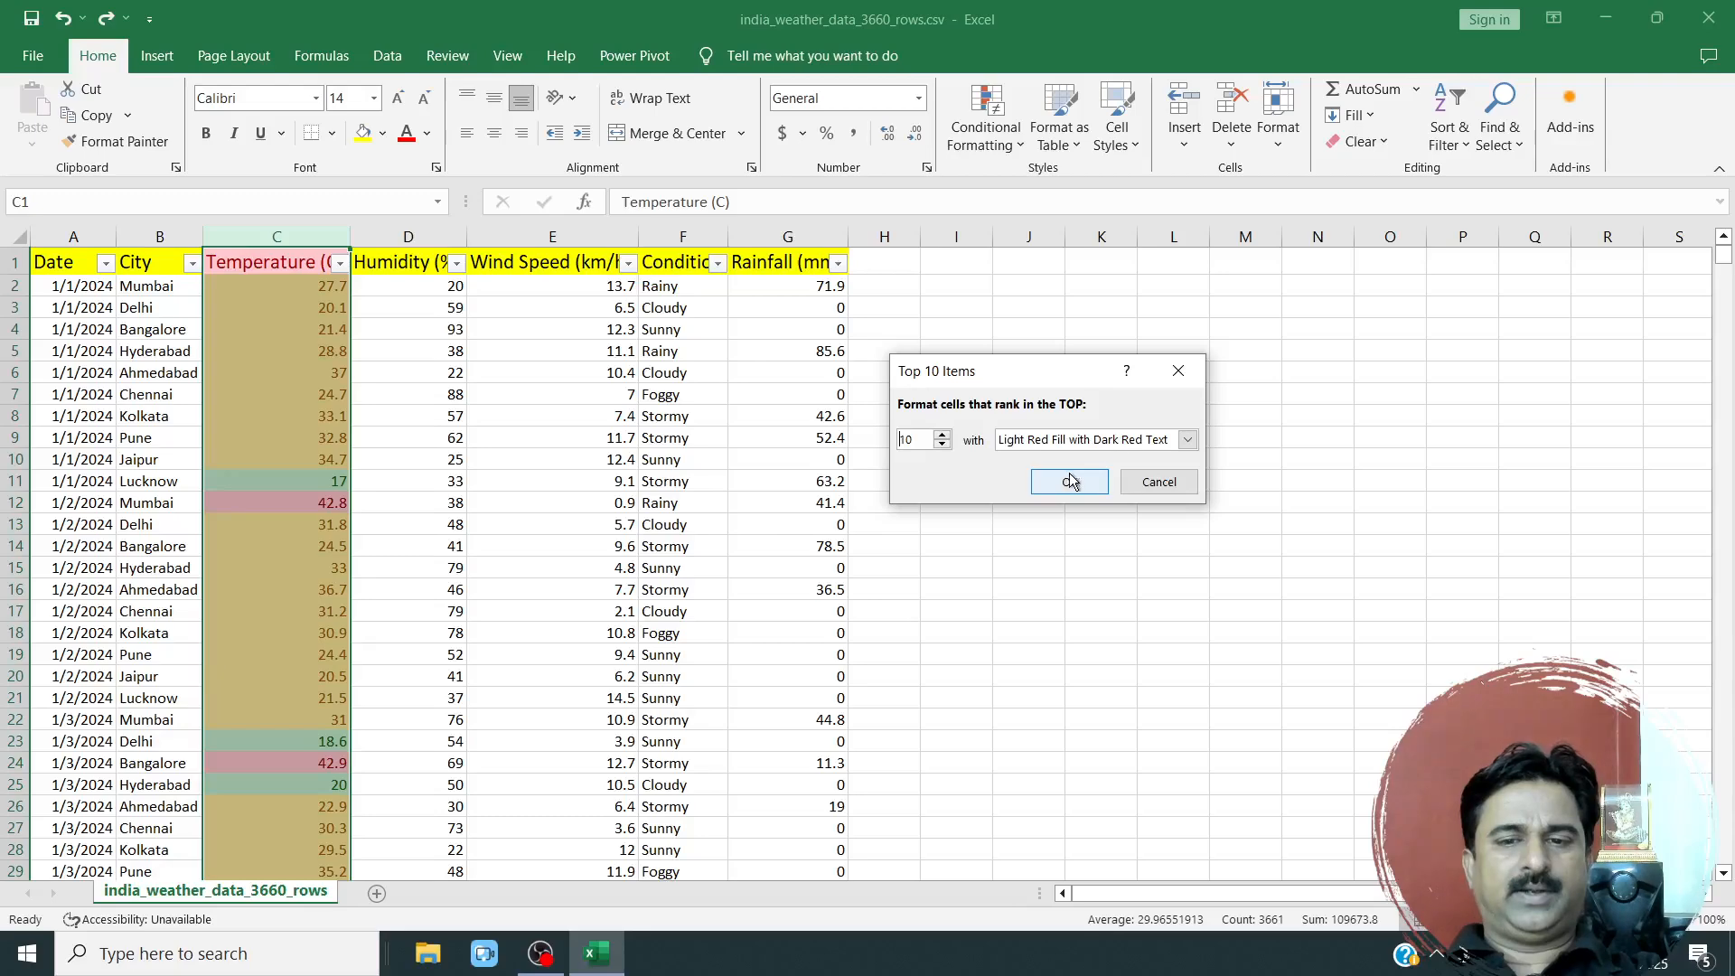
left_click(1187, 439)
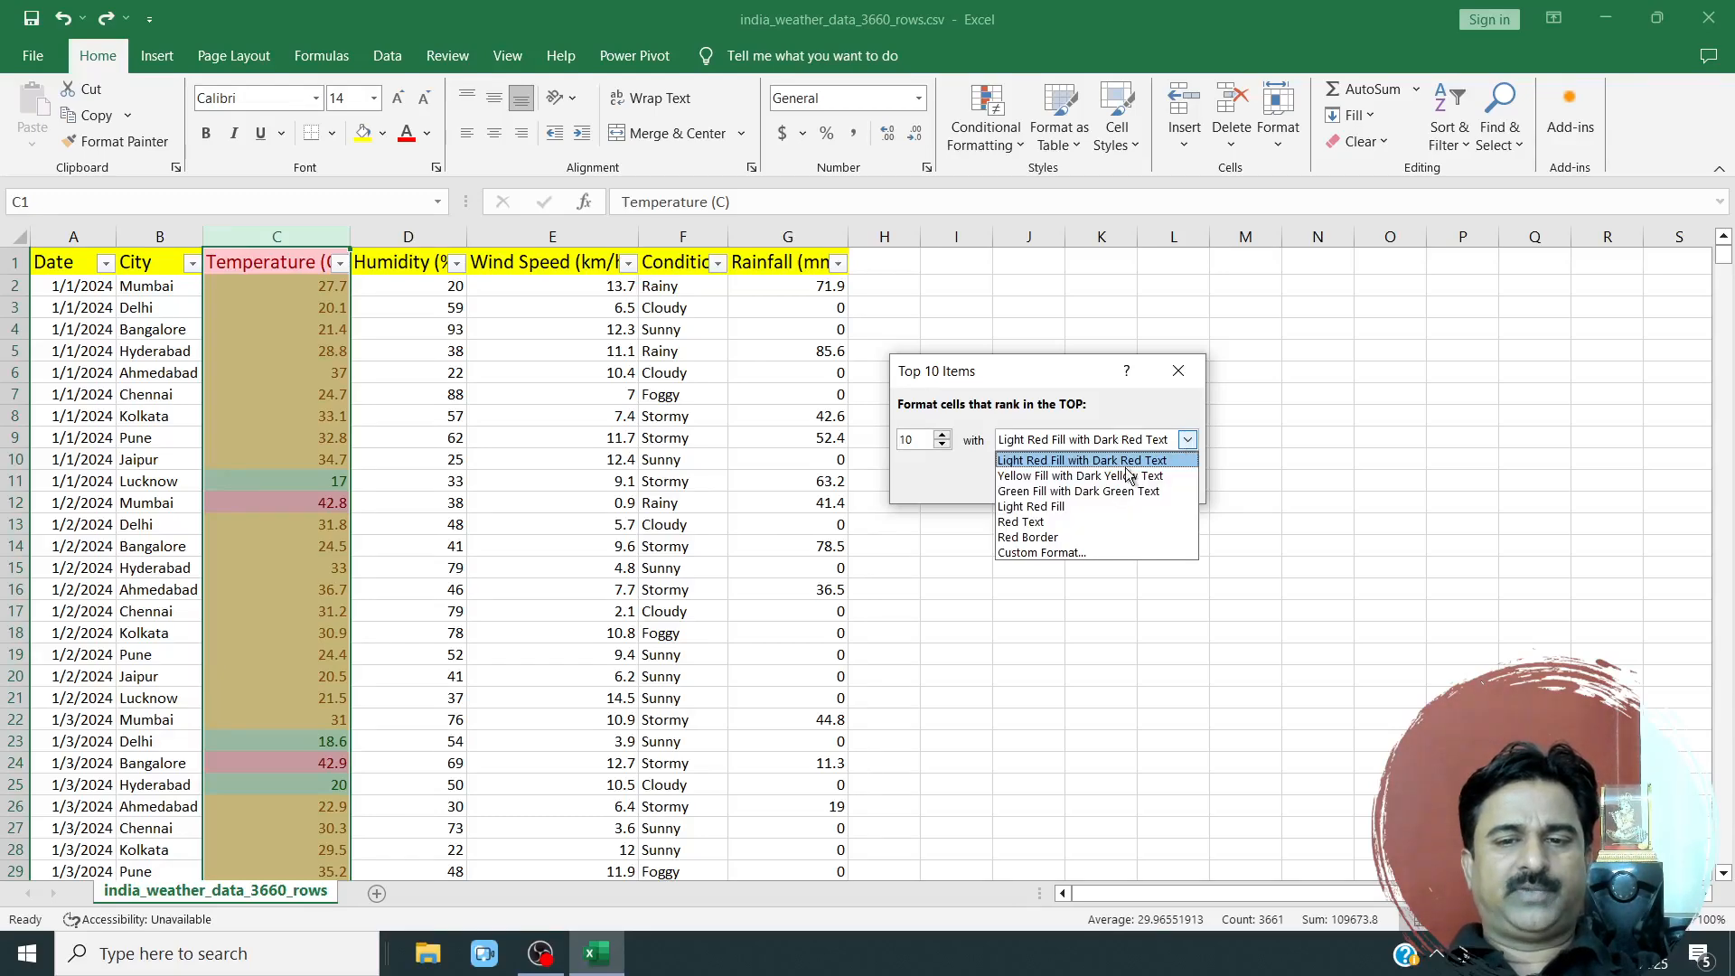
left_click(1035, 553)
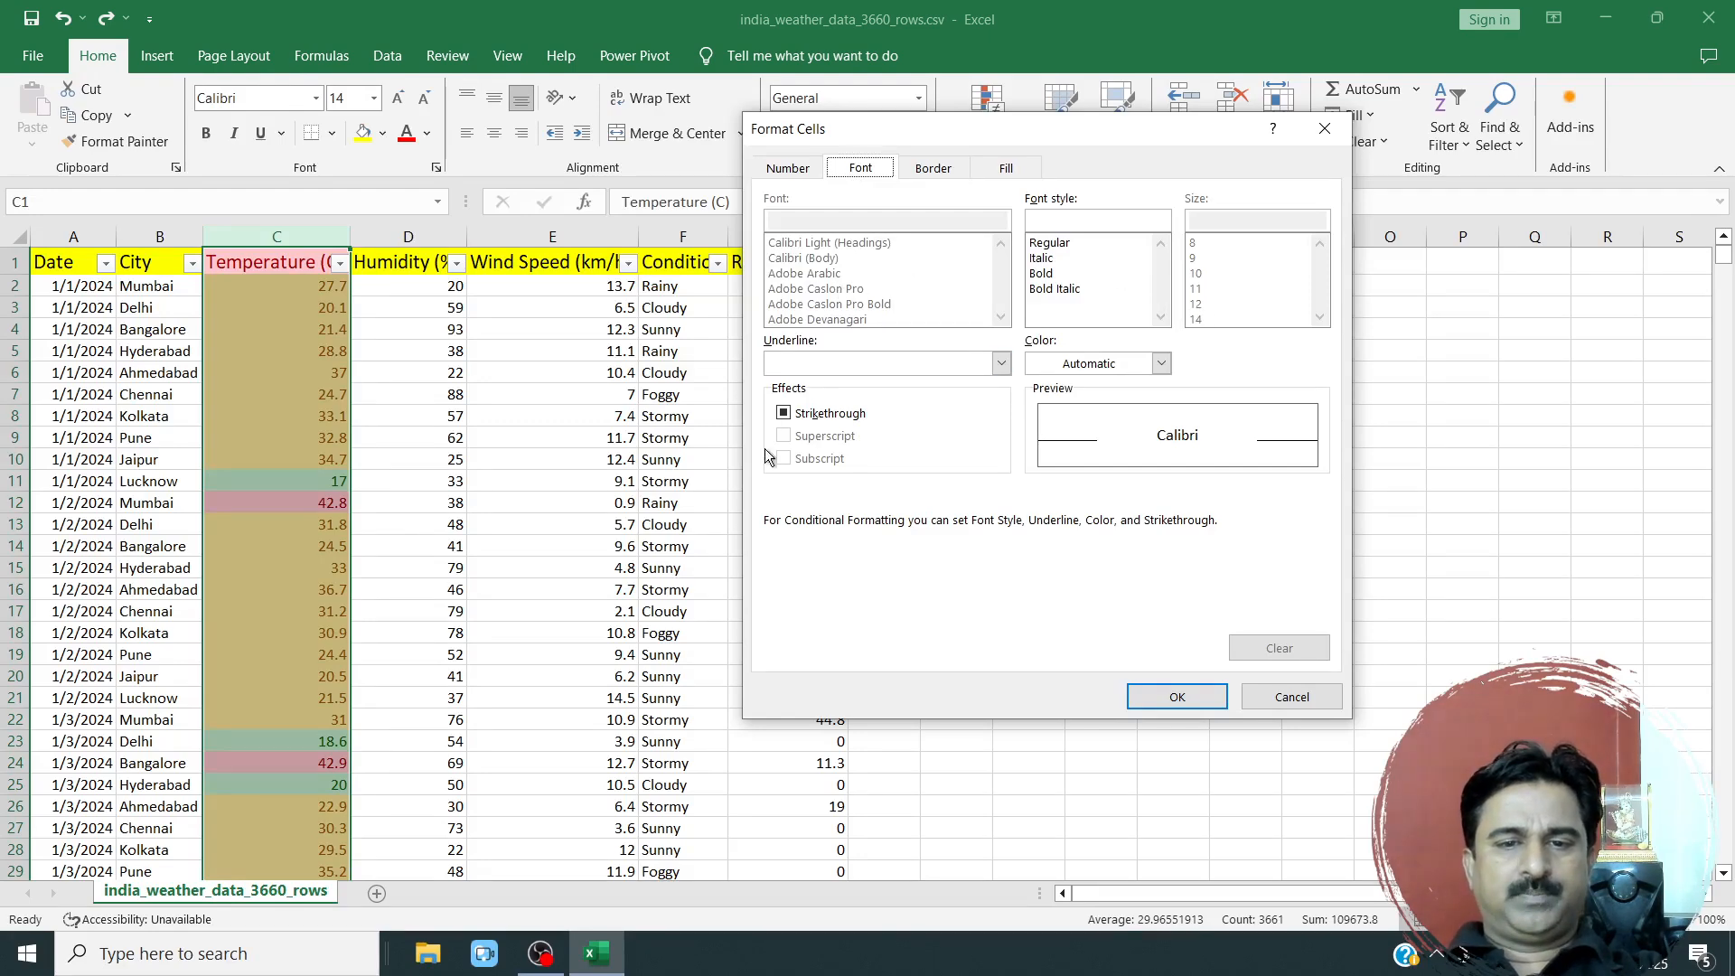
Give the custom format a blue background fill and apply the Top 10 Items rule with a rank of 10.
left_click(795, 171)
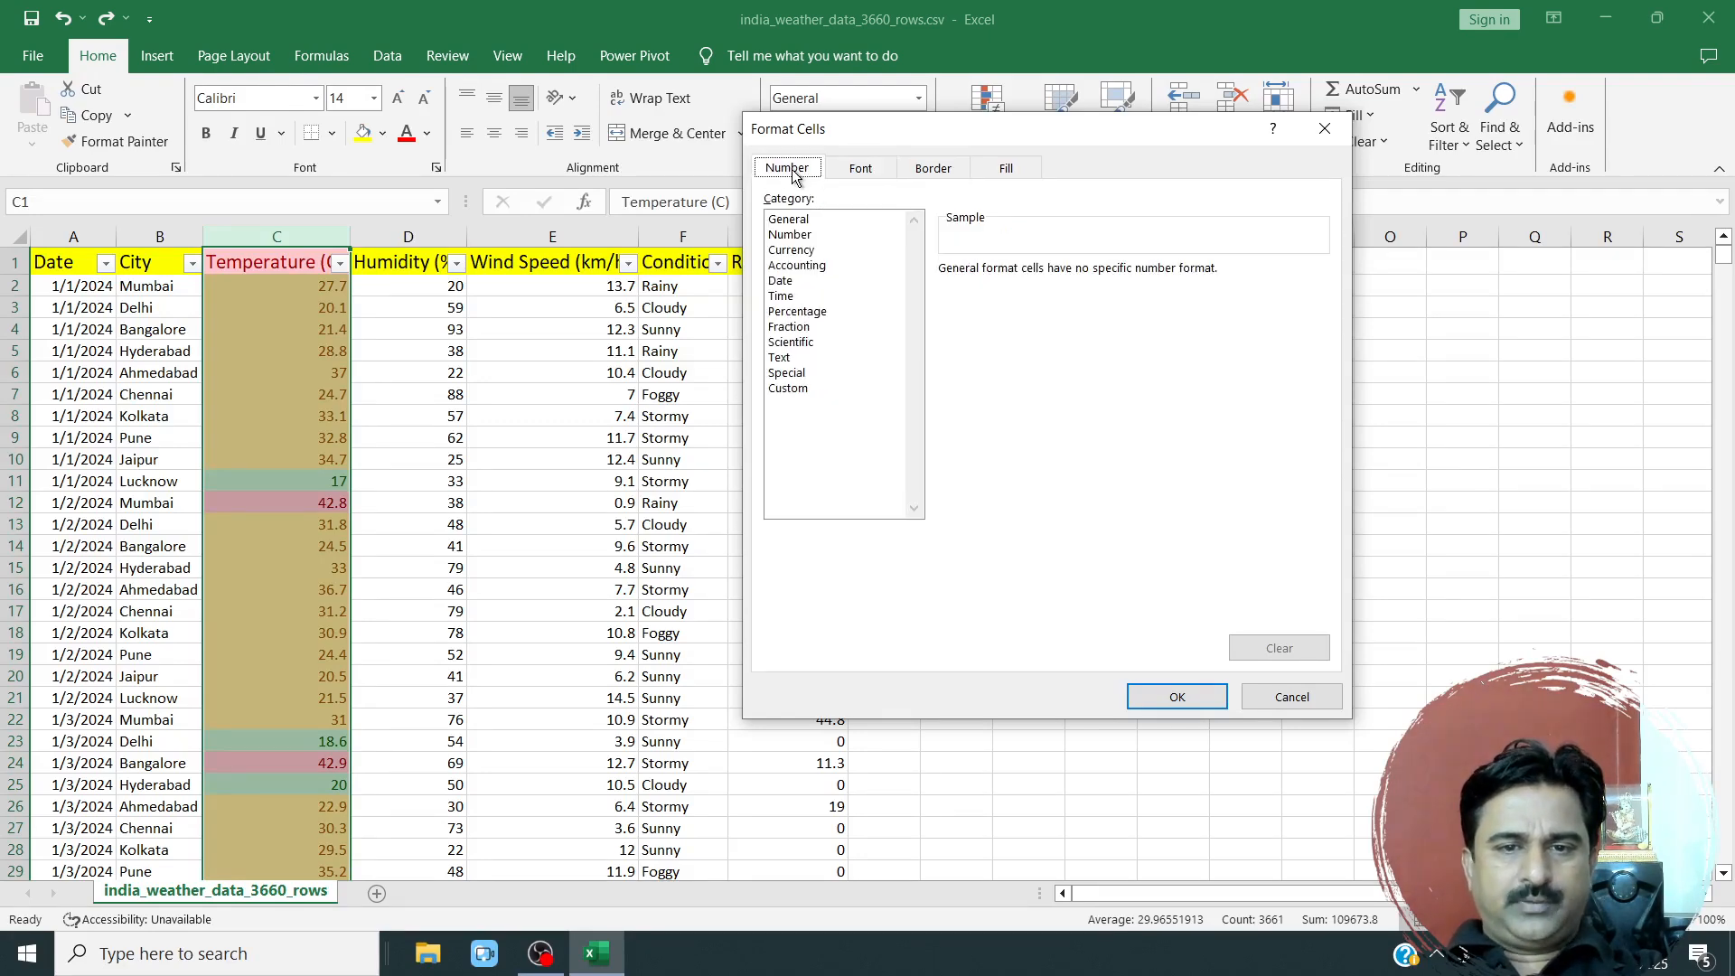
left_click(792, 225)
left_click(860, 170)
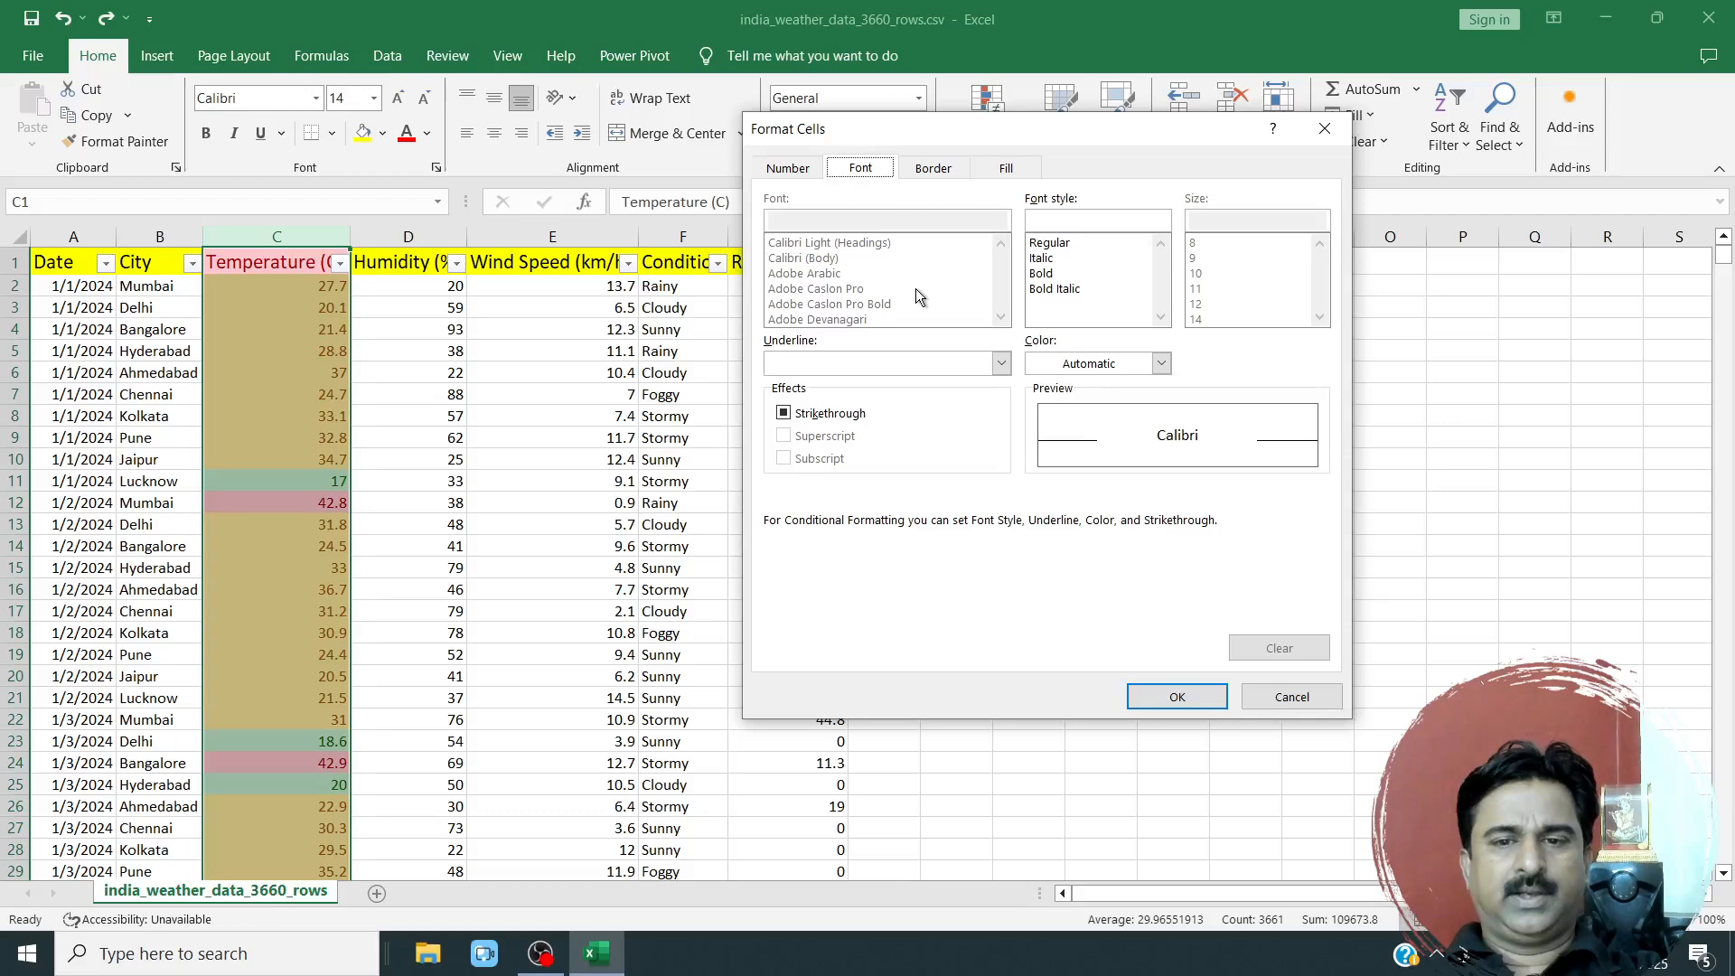
left_click(944, 168)
left_click(997, 173)
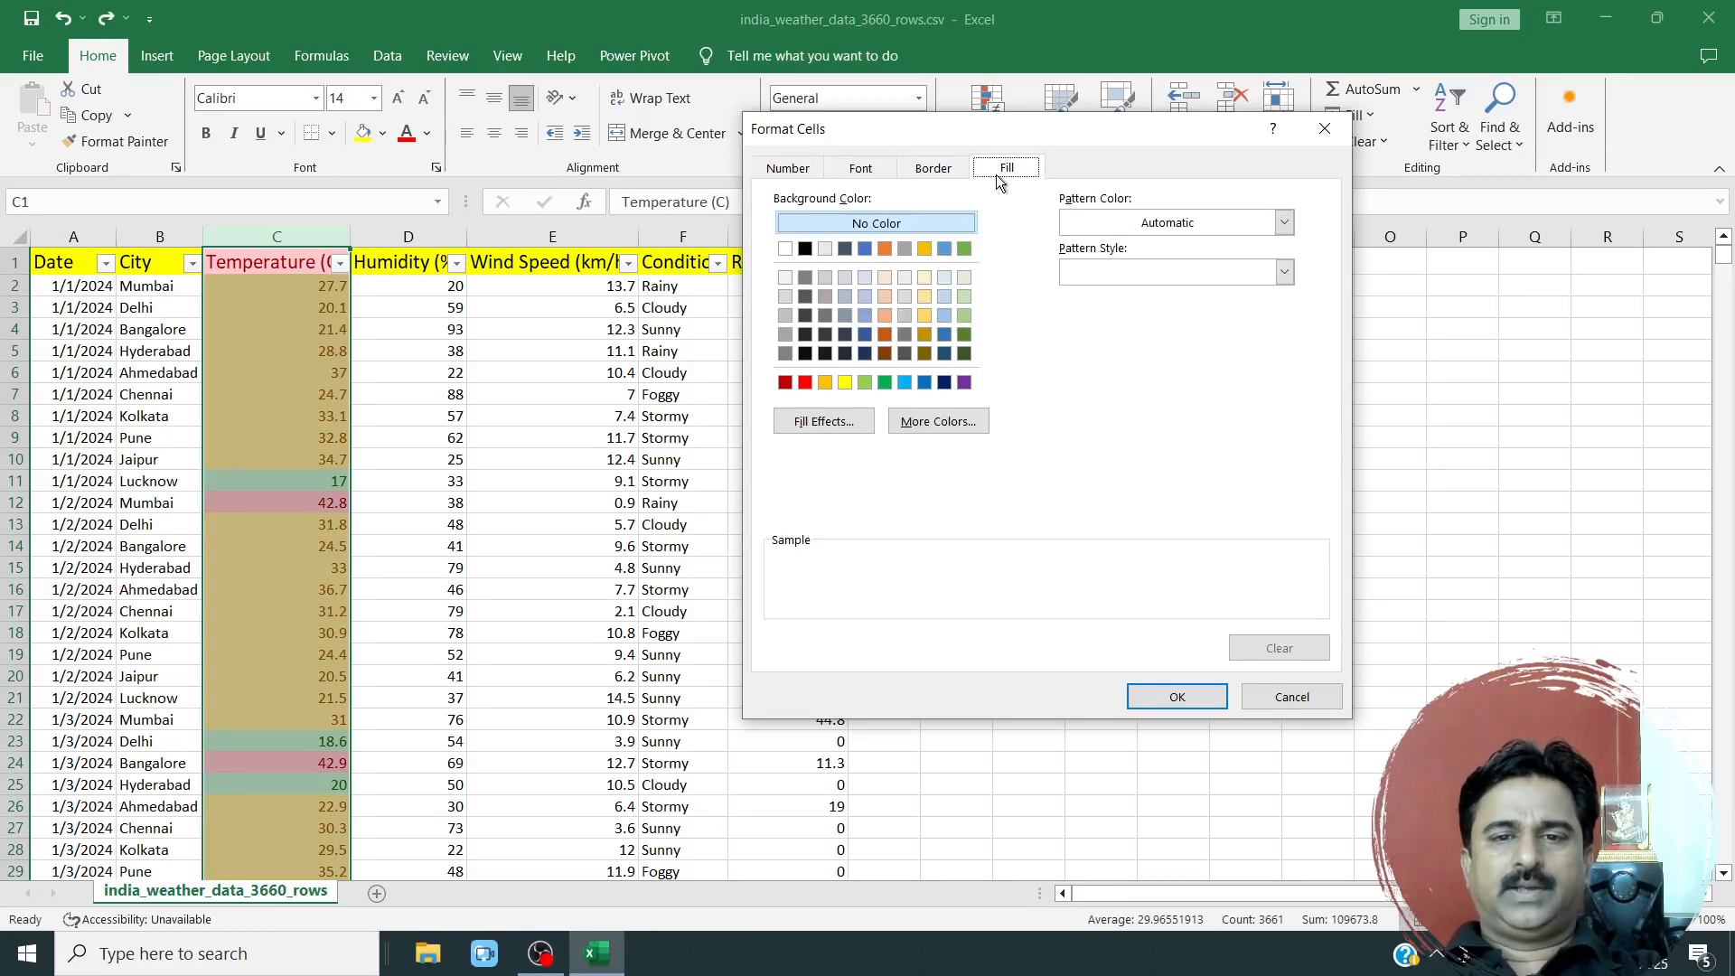
left_click(903, 249)
left_click(883, 249)
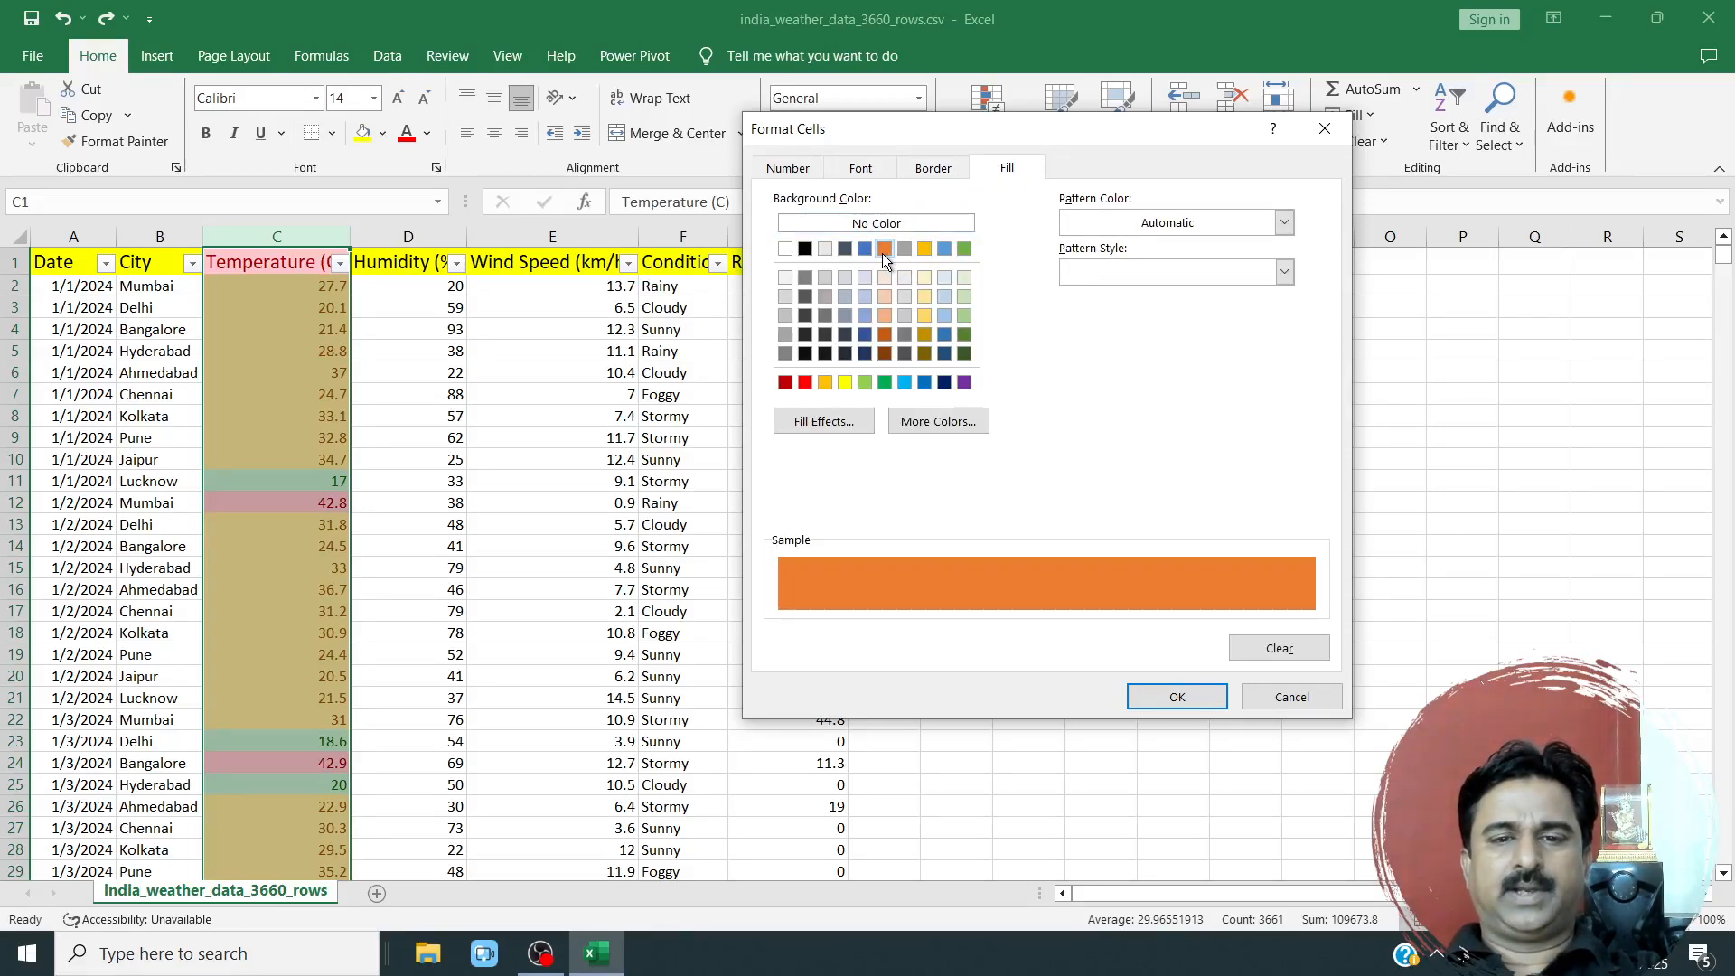
left_click(928, 383)
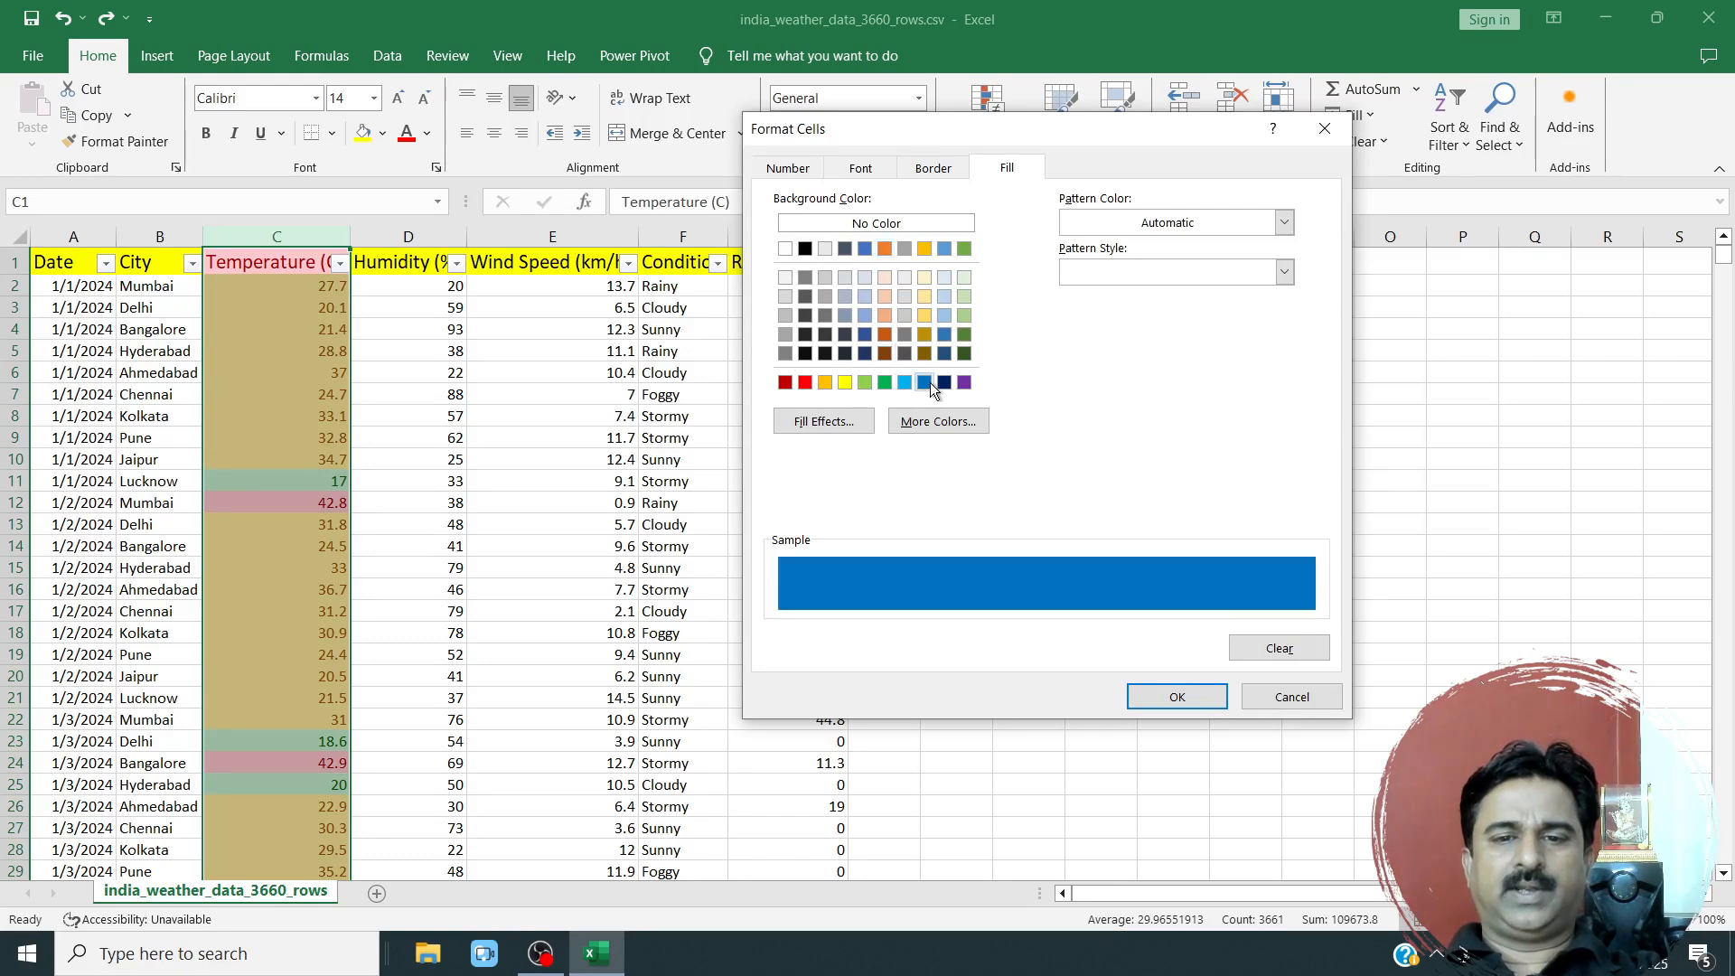
left_click(1177, 697)
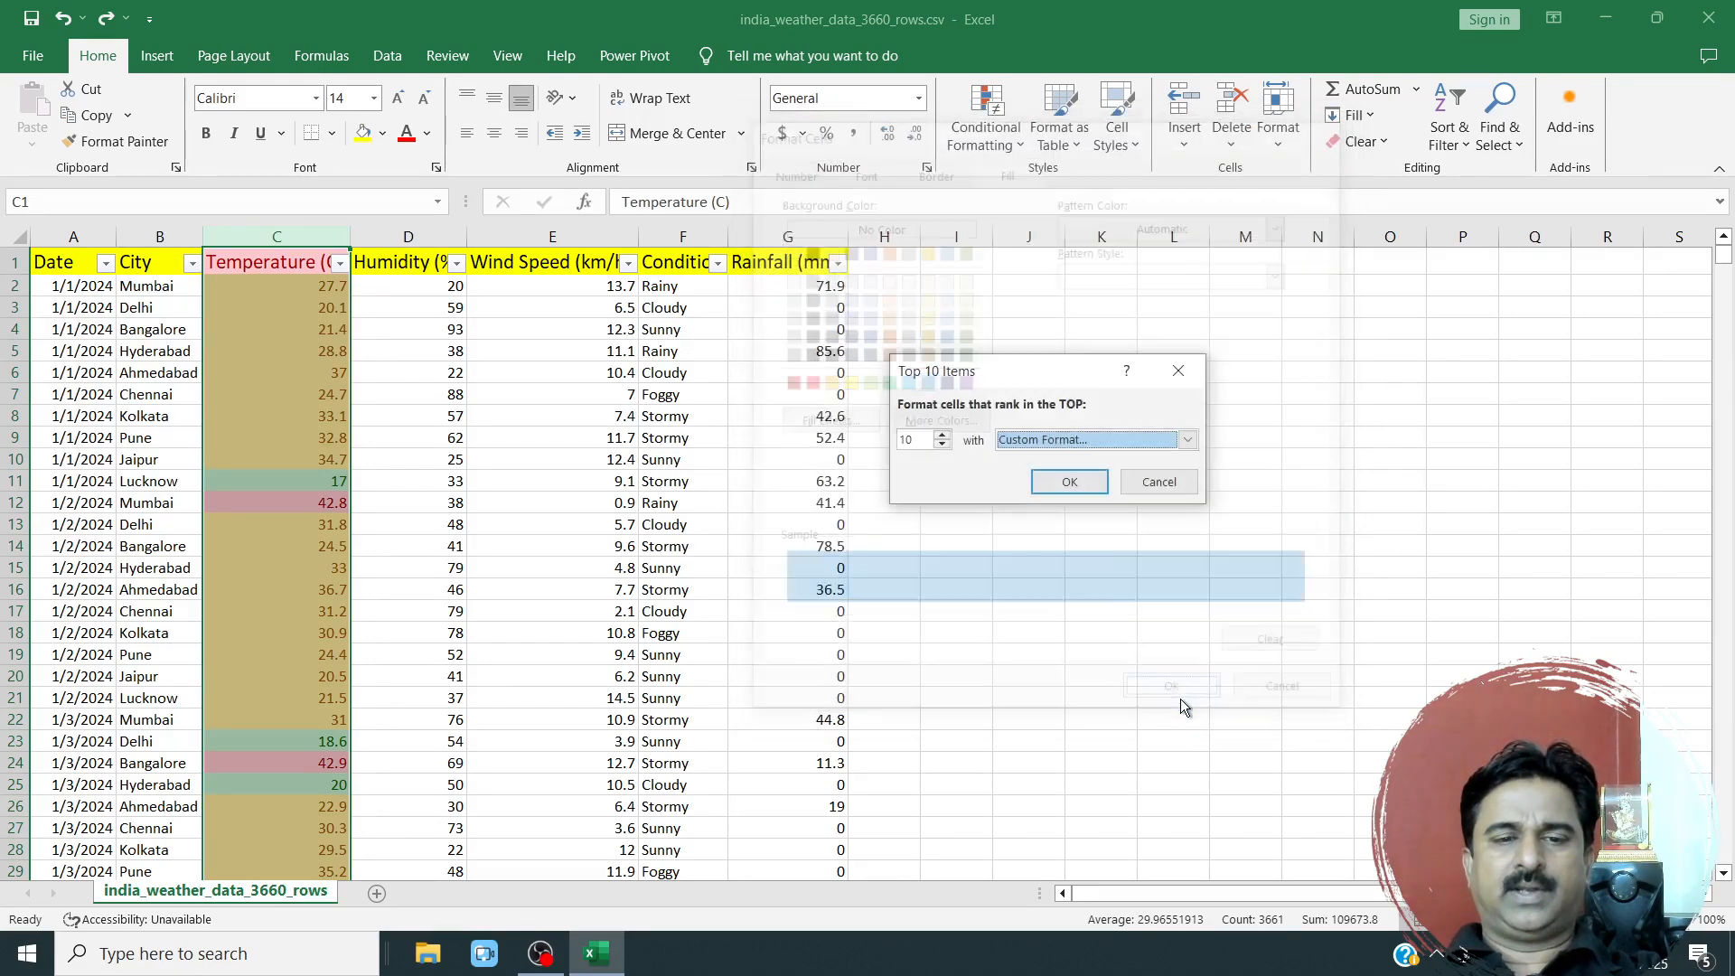
left_click(1069, 481)
left_click(332, 562)
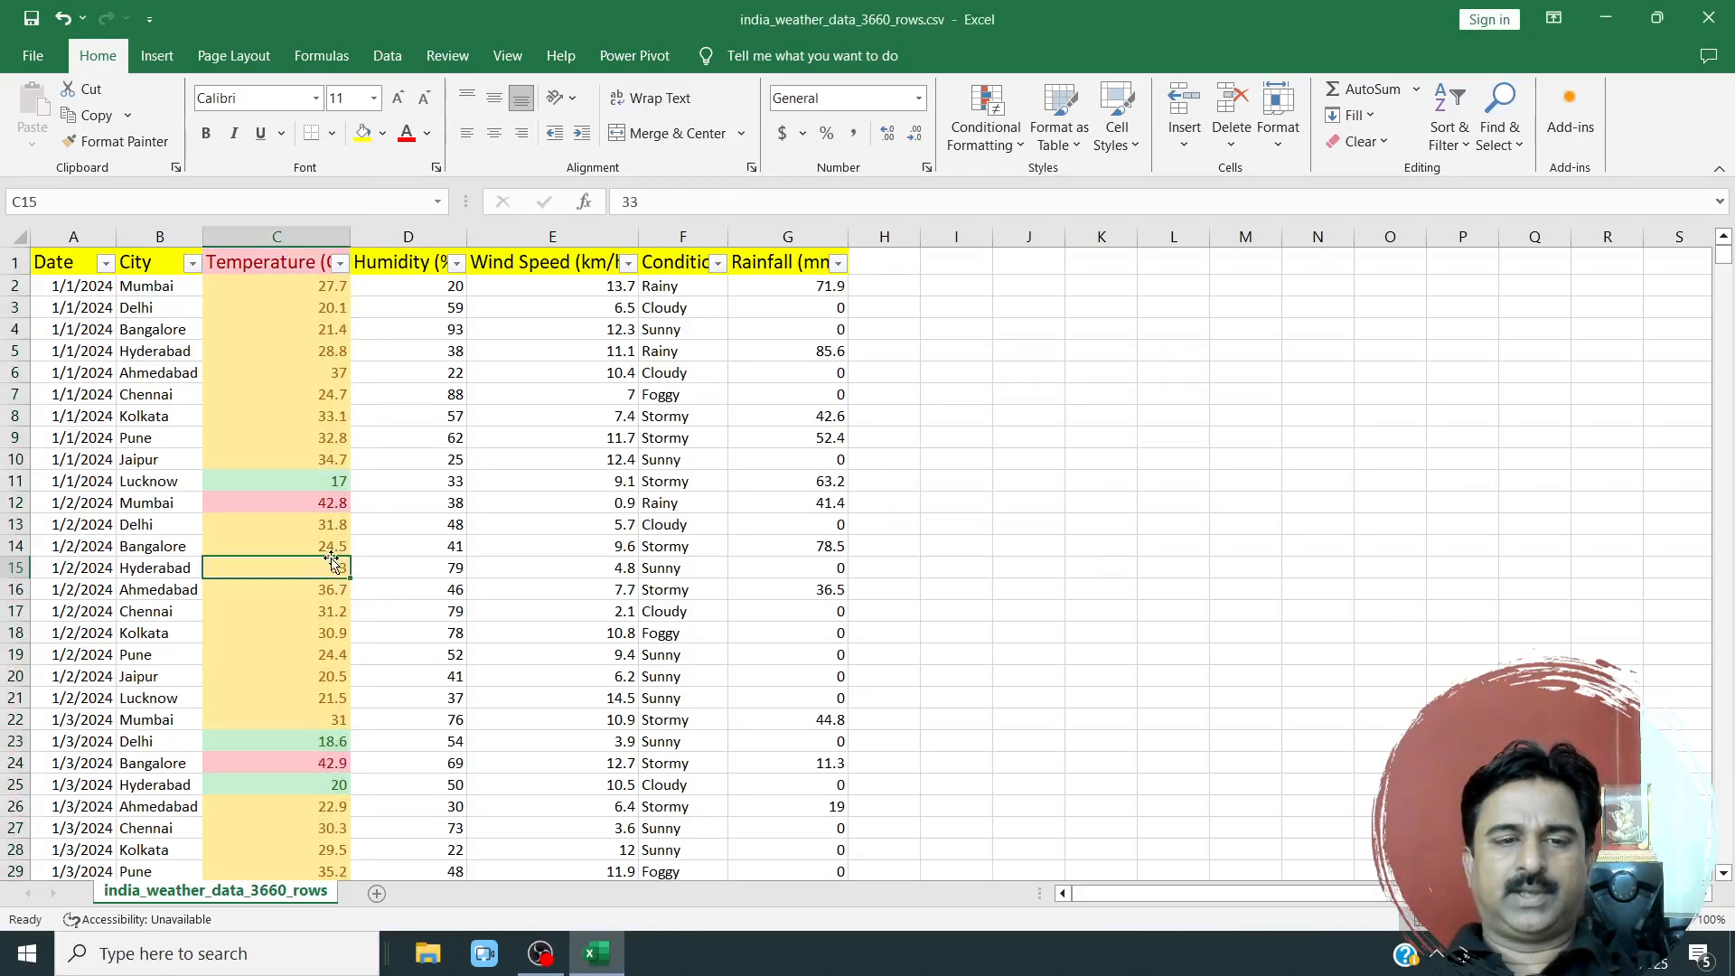
Start an A Date Occurring highlight rule for the whole Temperature (C) column.
scroll(362, 642, "down", 20)
scroll(365, 650, "up", 10)
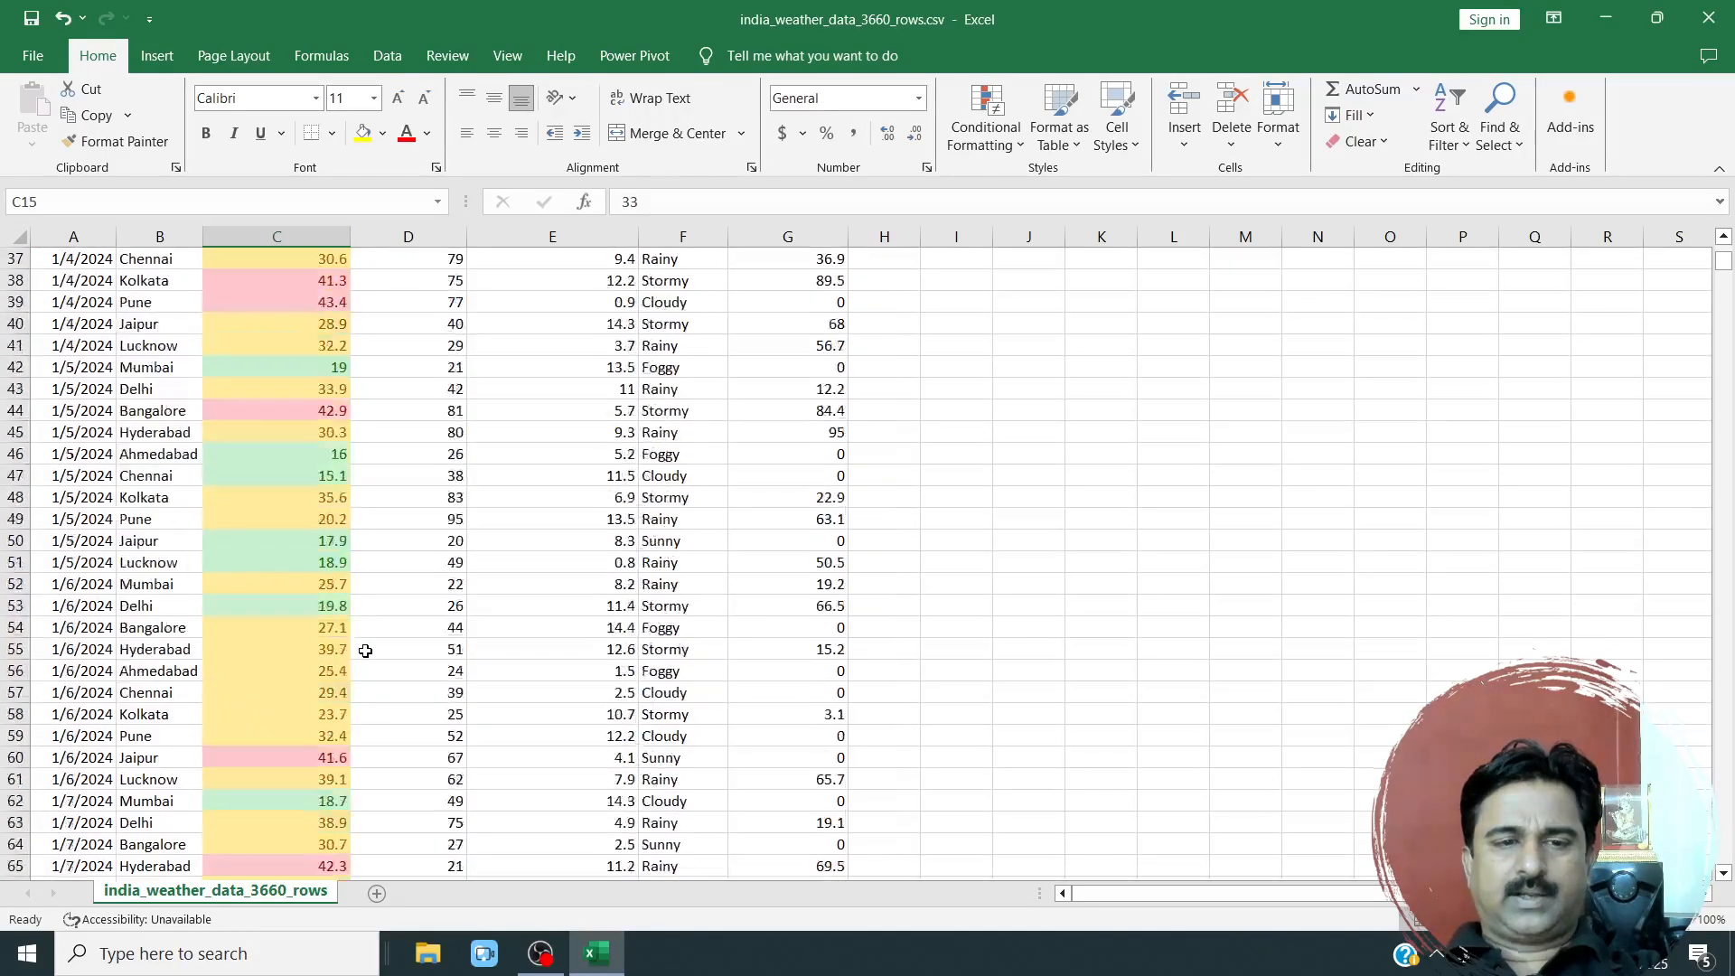
scroll(365, 651, "up", 12)
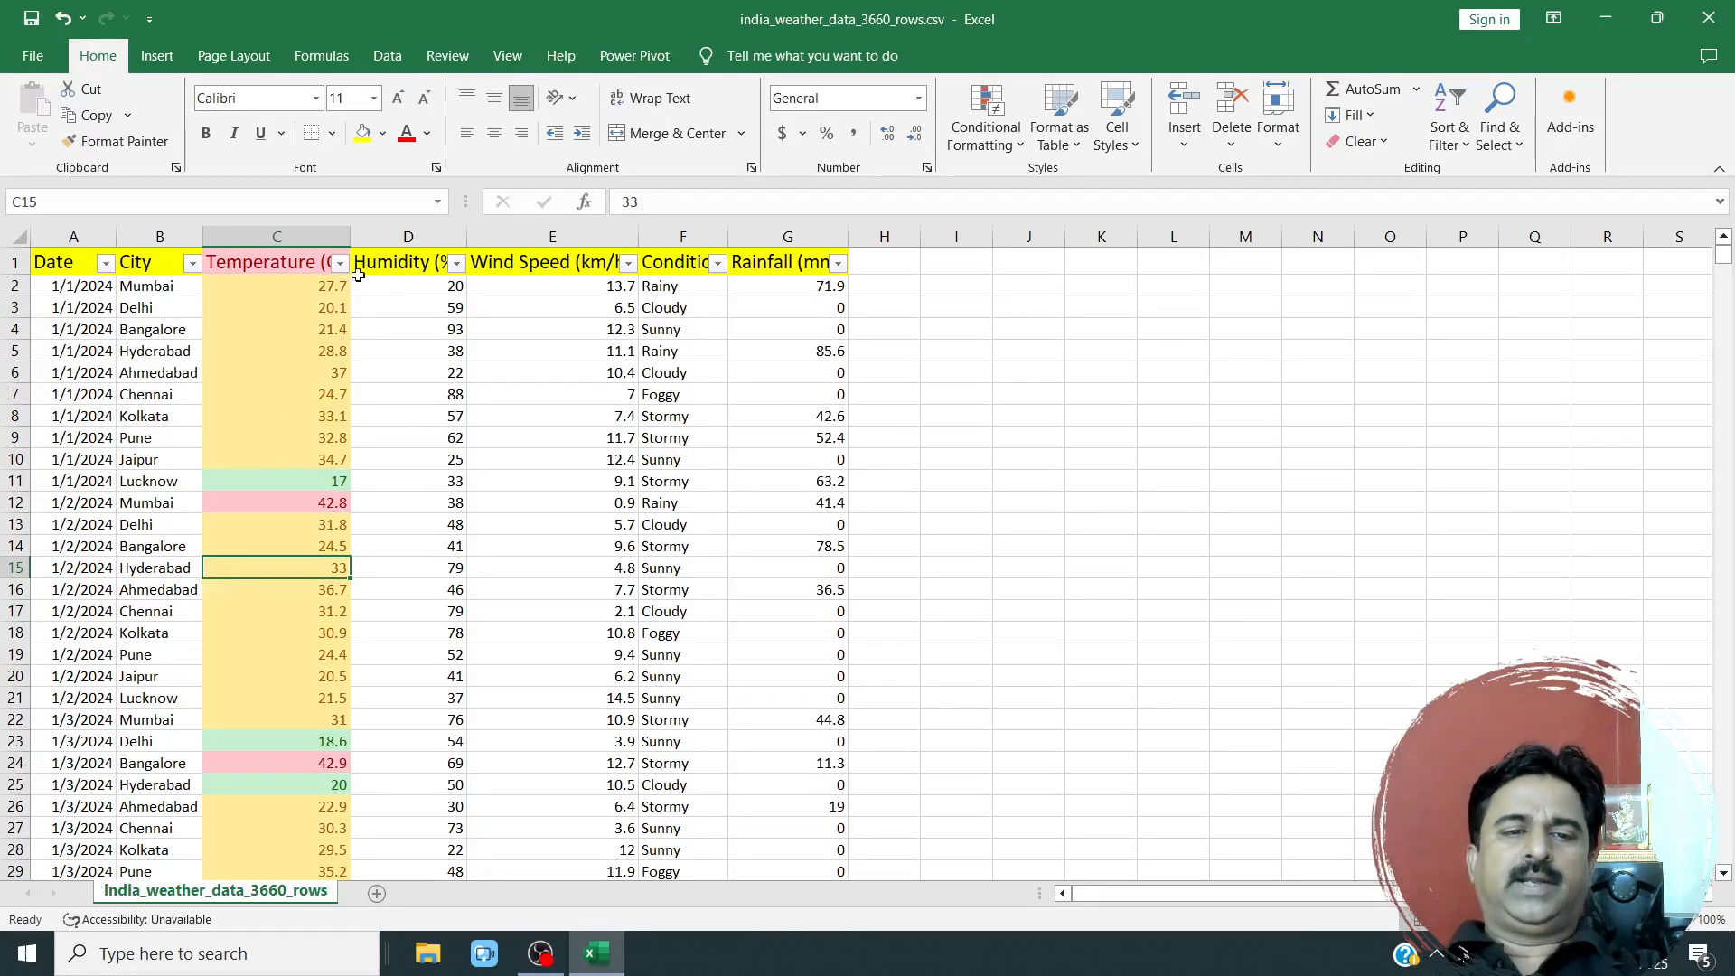
left_click(277, 236)
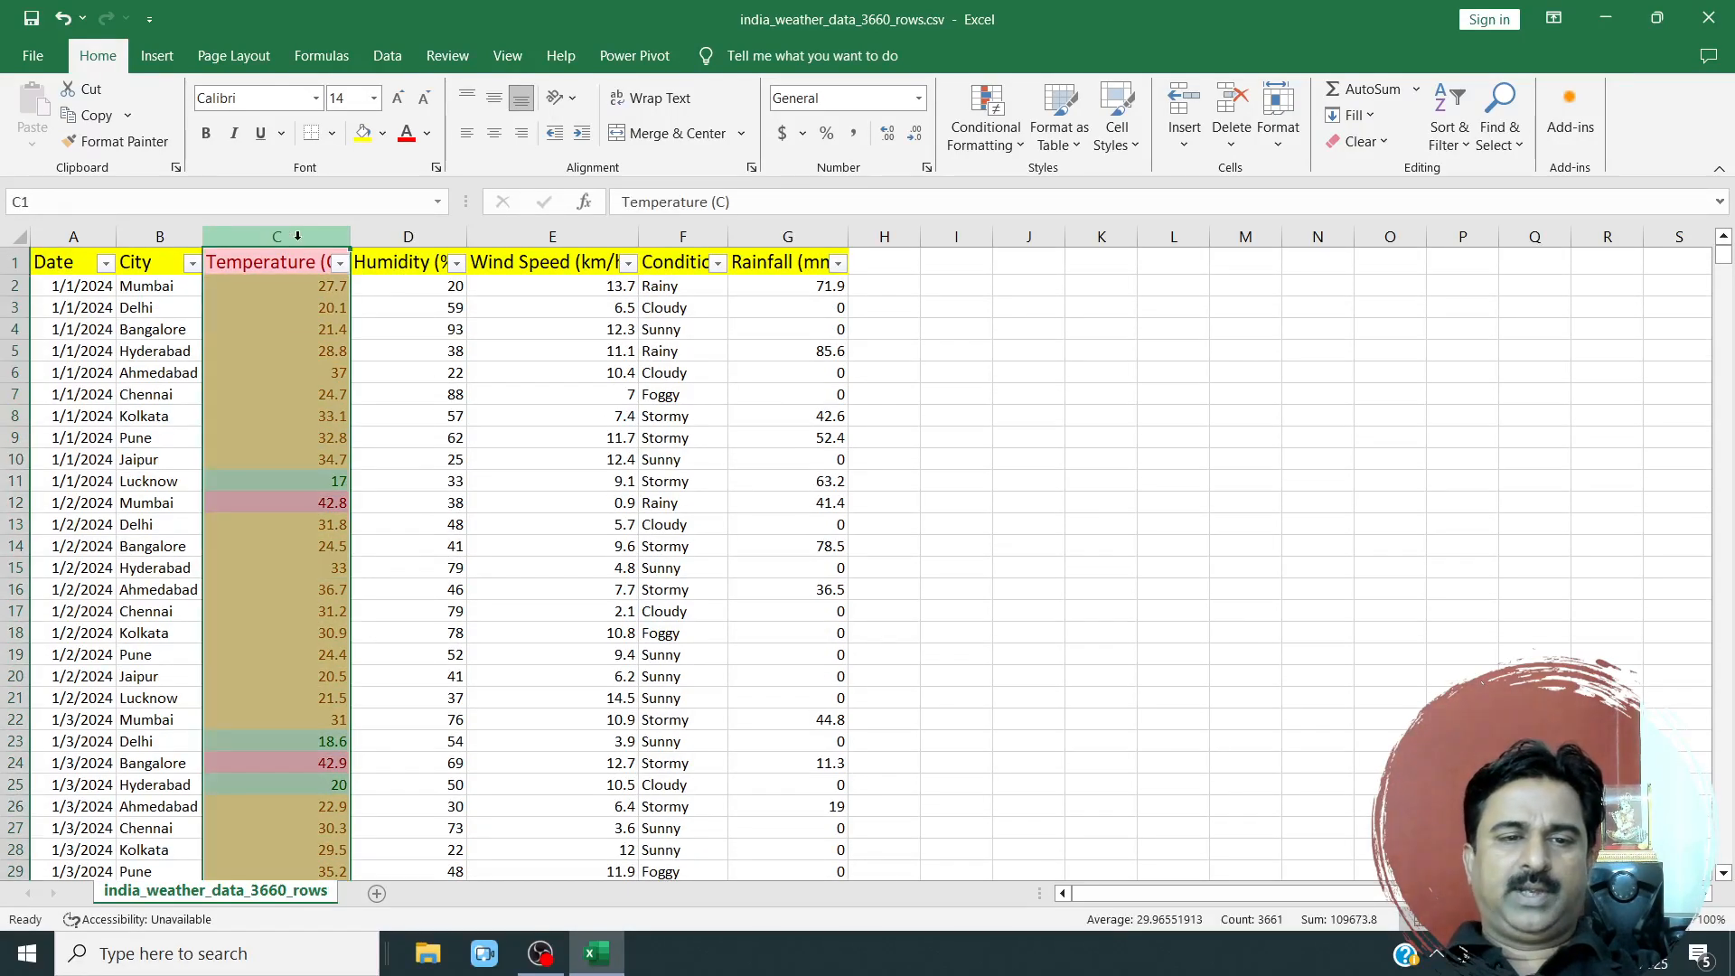
left_click(1006, 148)
mouse_move(1044, 232)
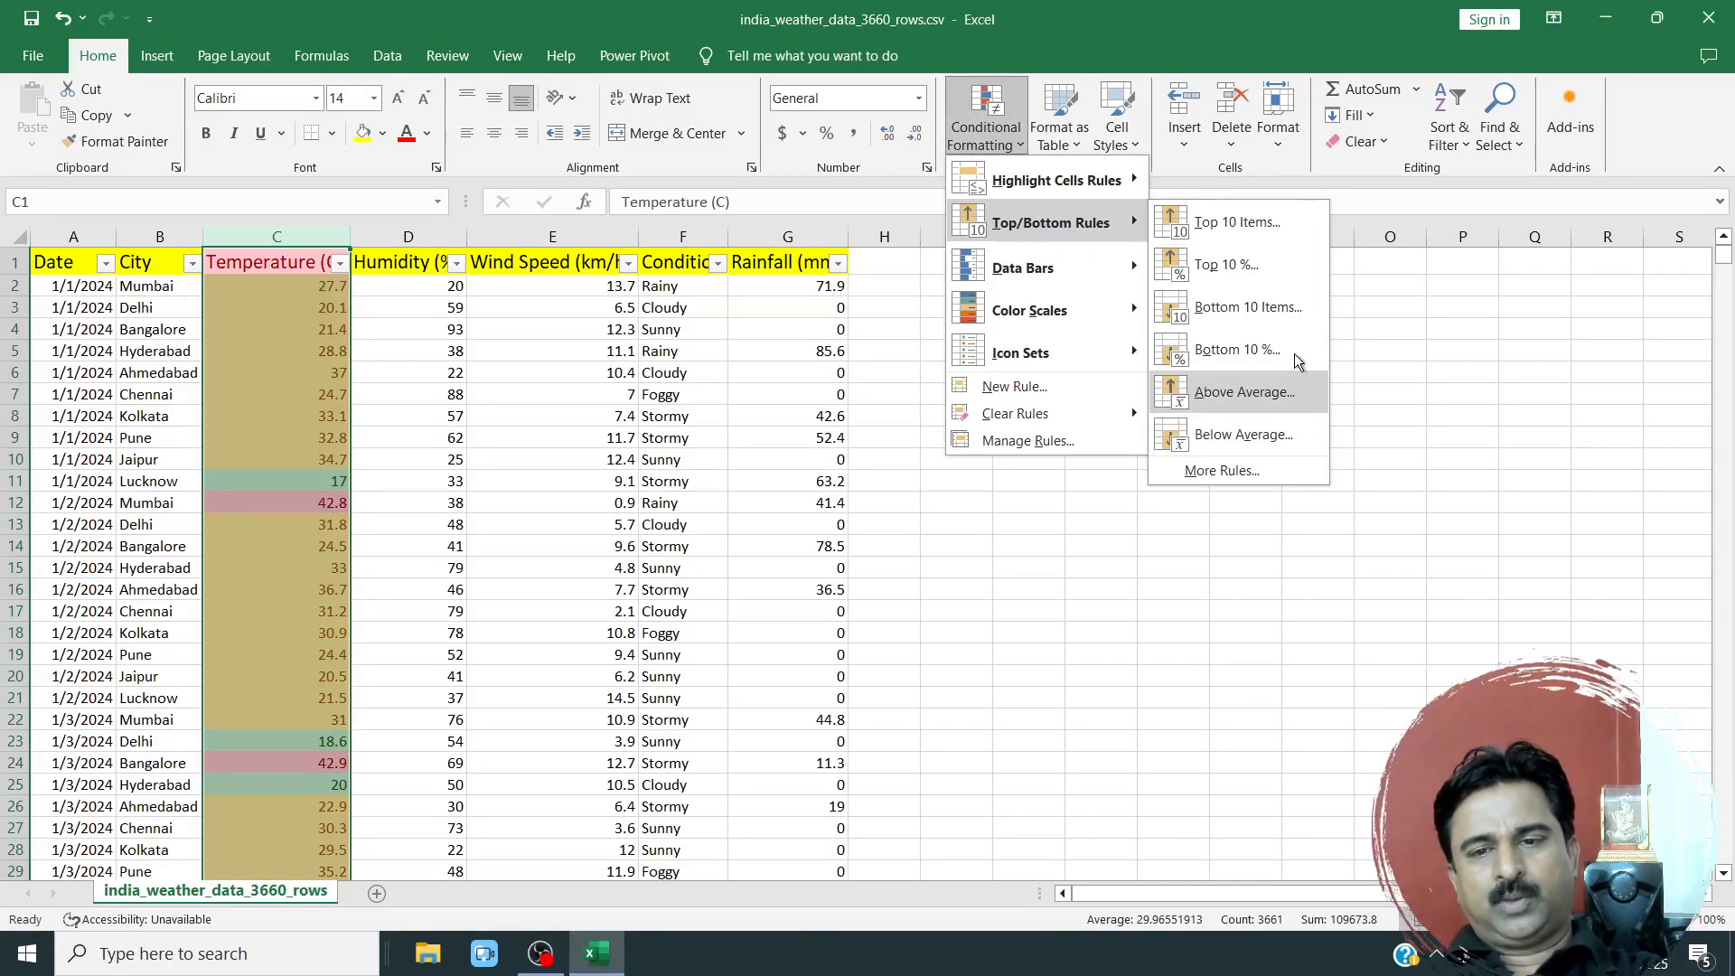
mouse_move(1129, 181)
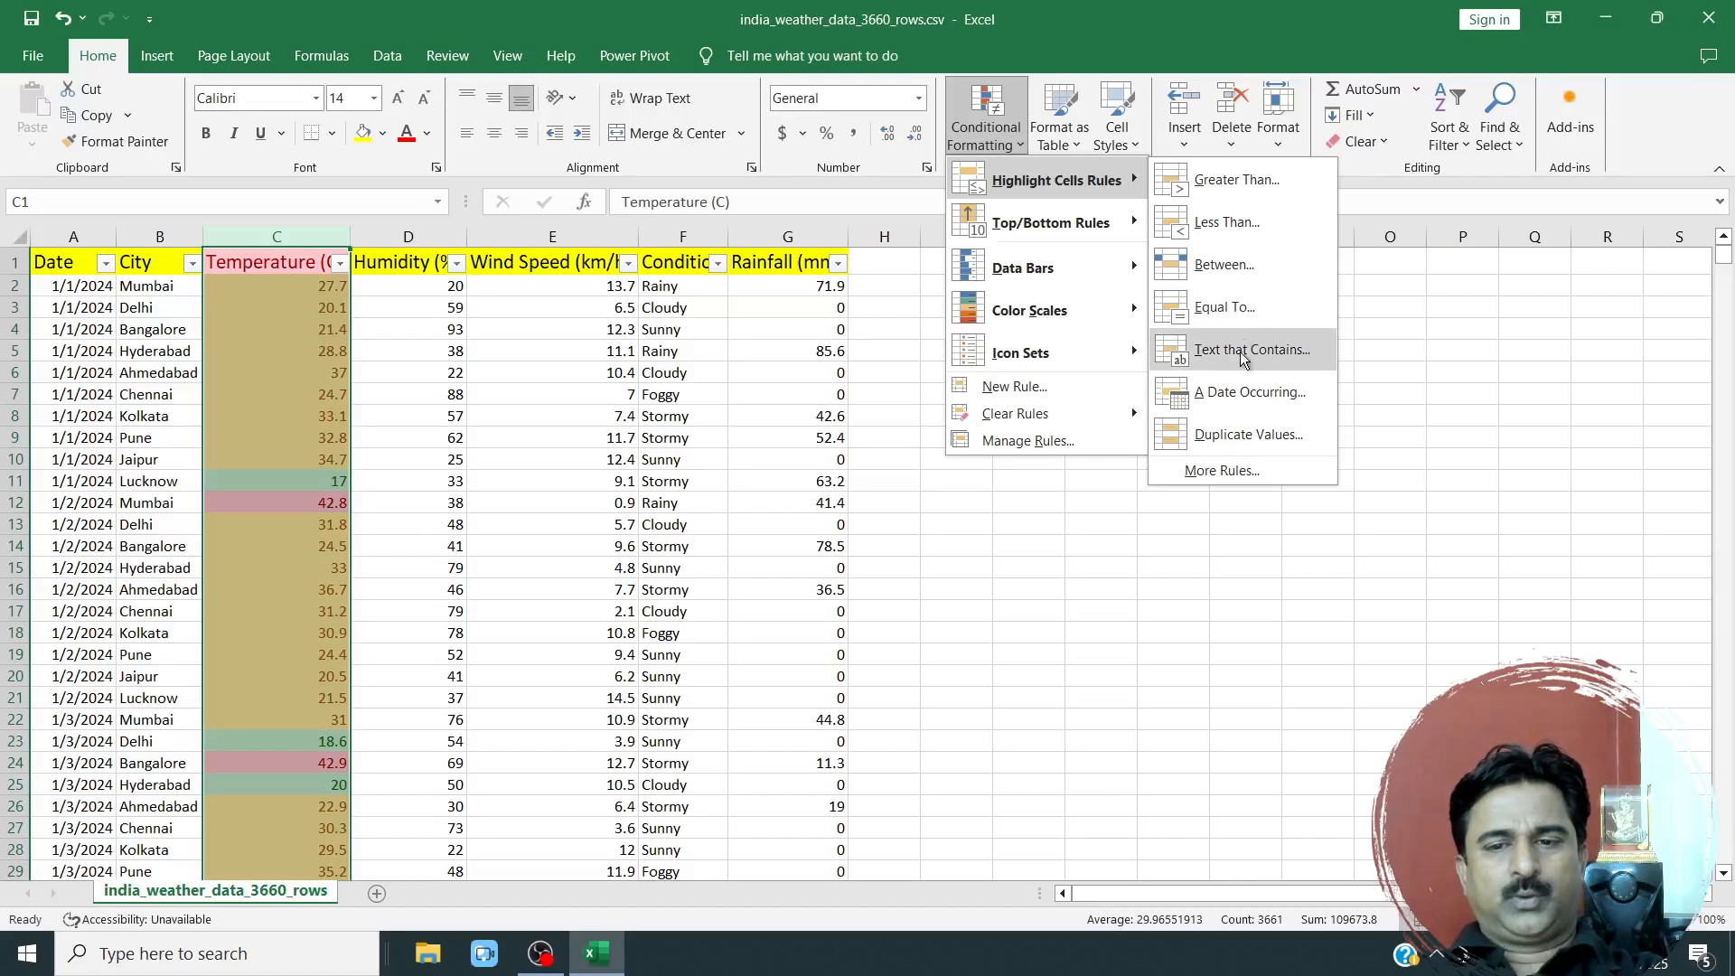
left_click(1229, 402)
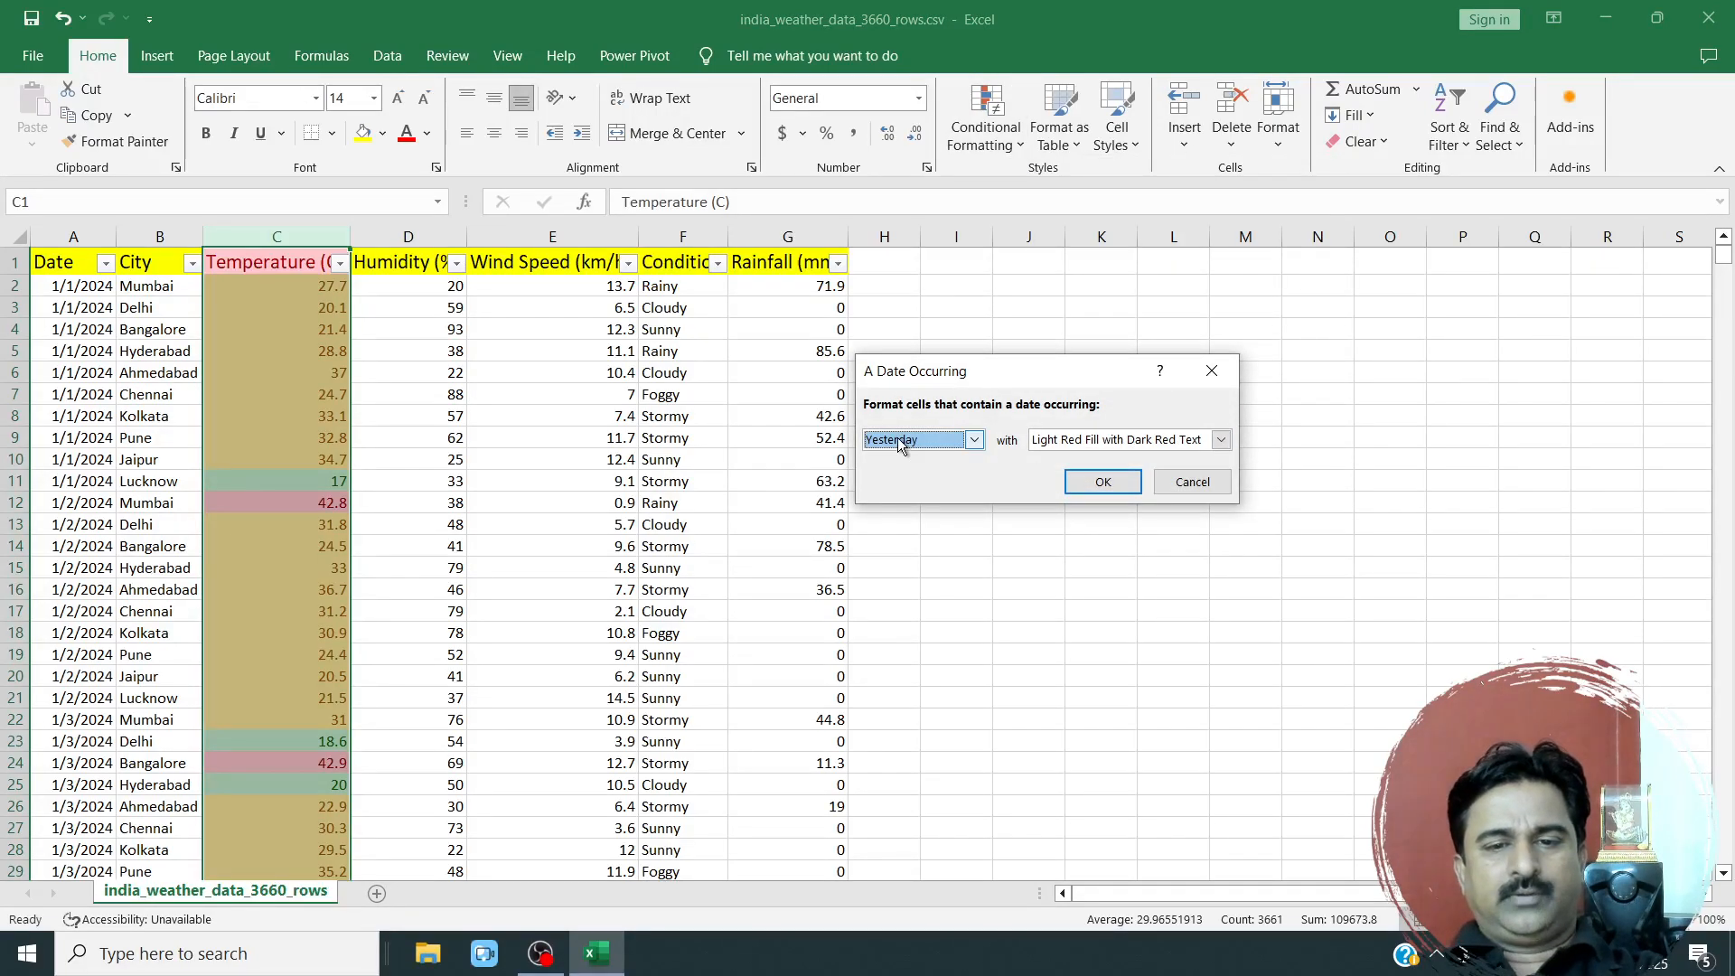
Set the date rule's period to Last month and choose a custom format for it.
left_click(902, 443)
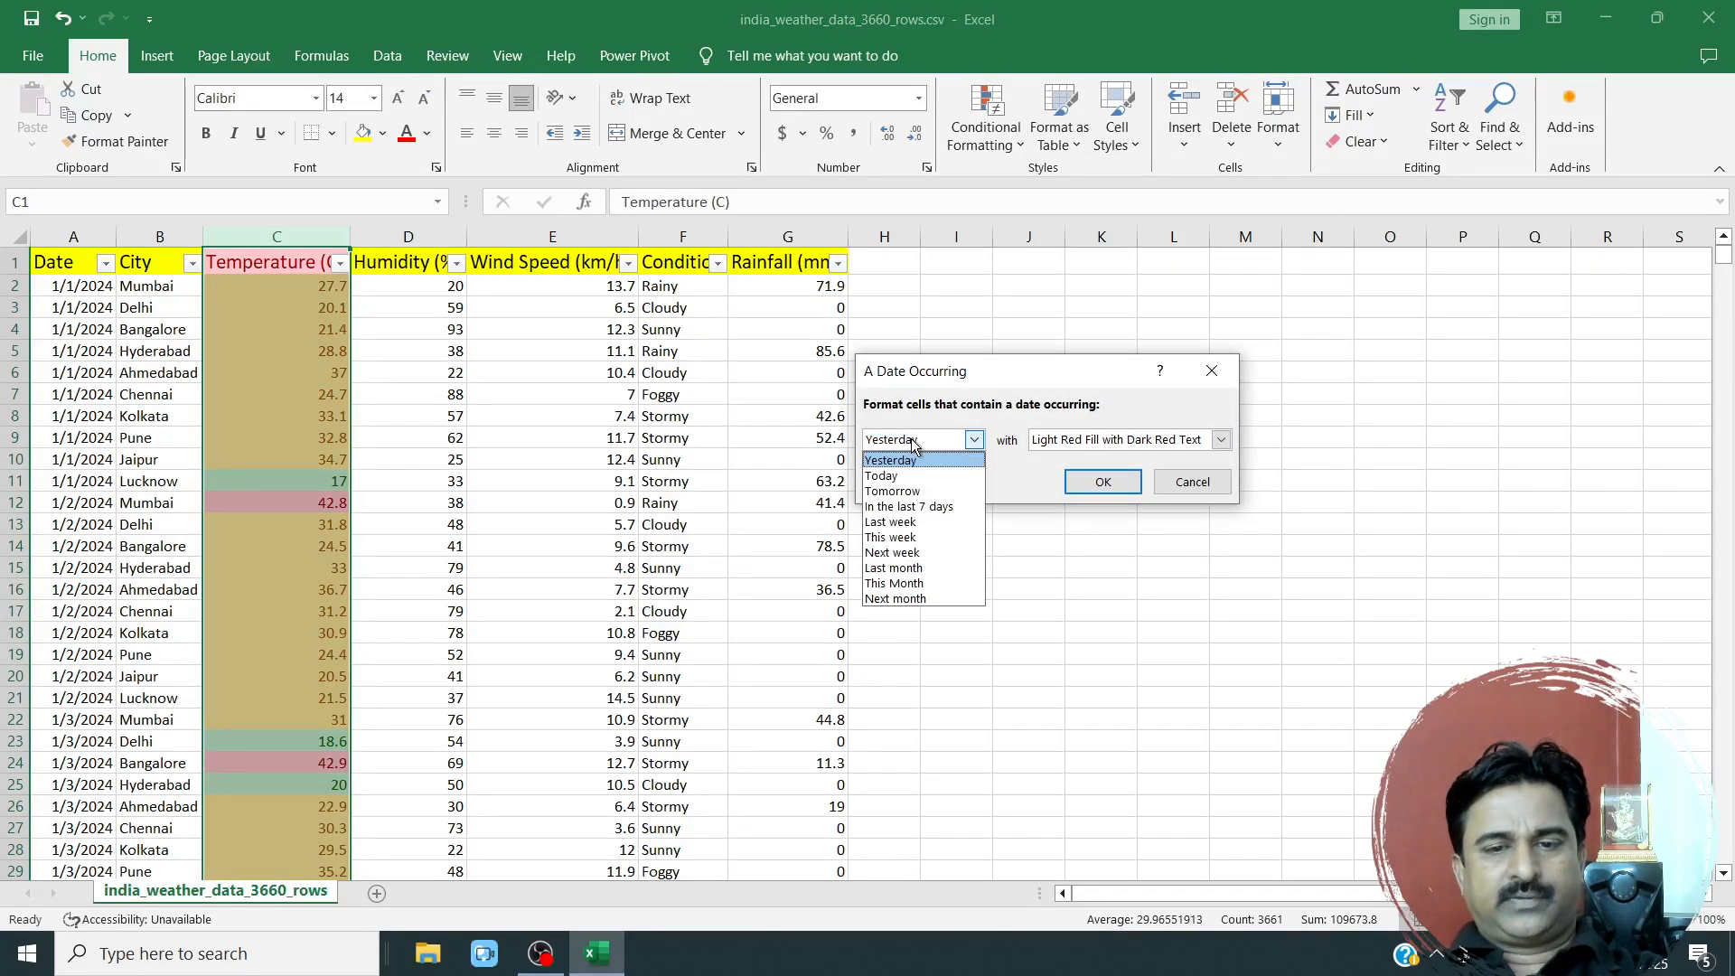
left_click(913, 585)
left_click(973, 439)
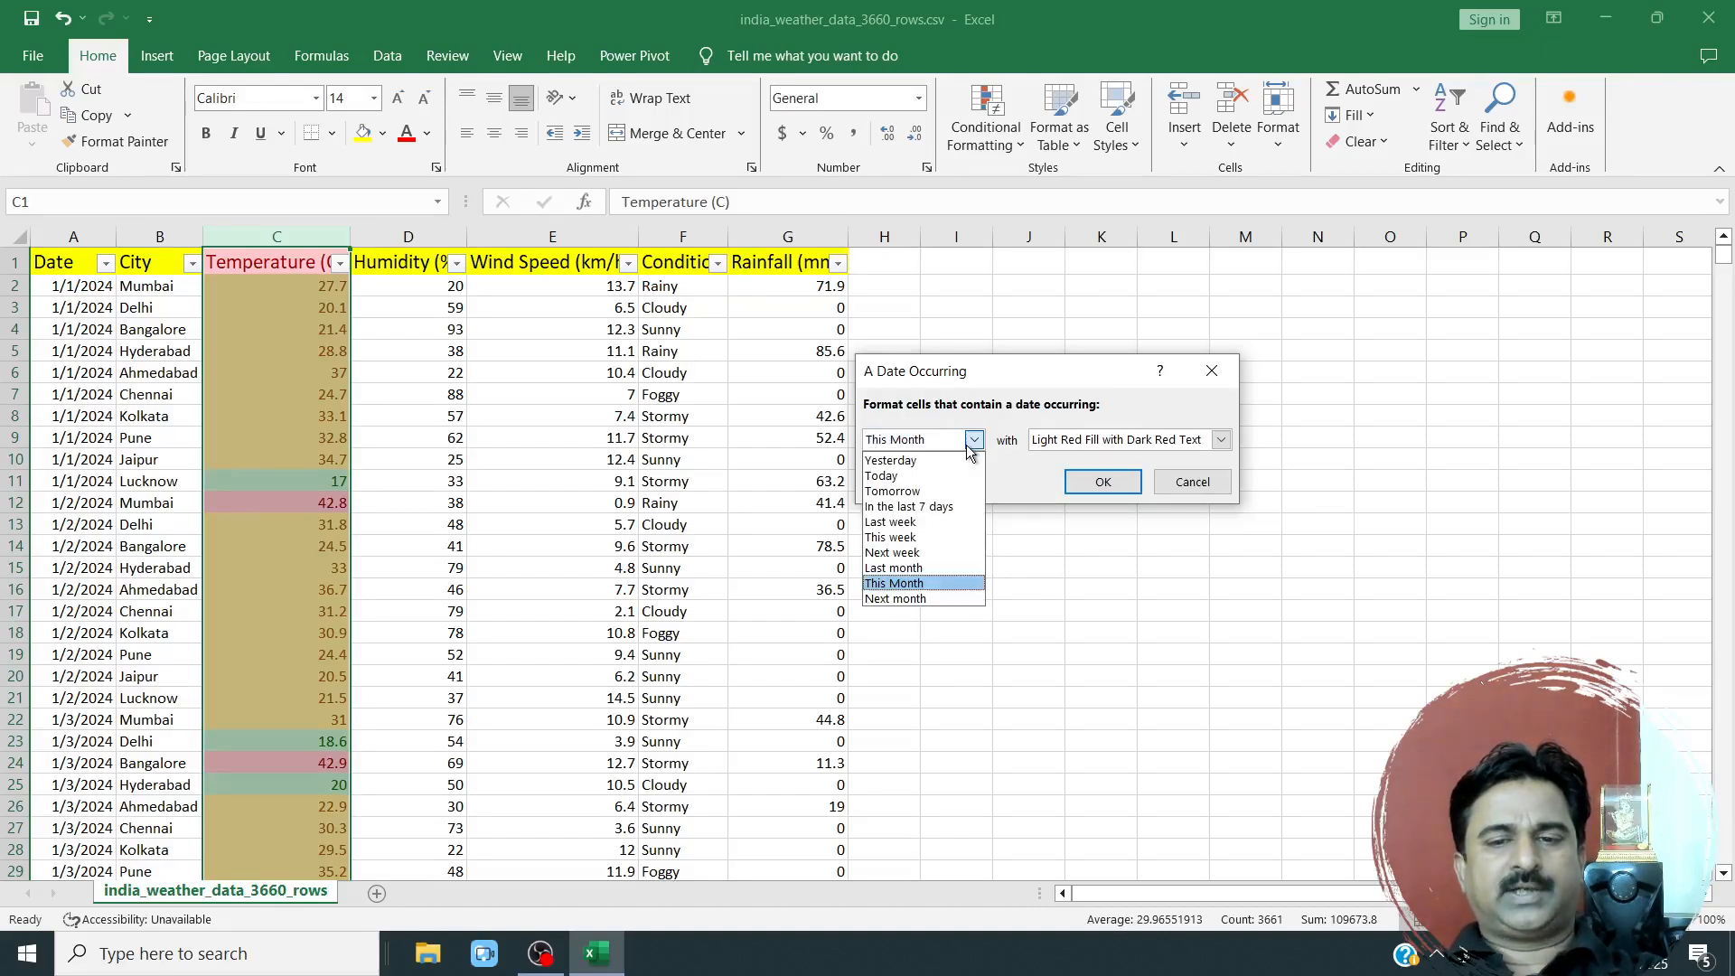
left_click(891, 567)
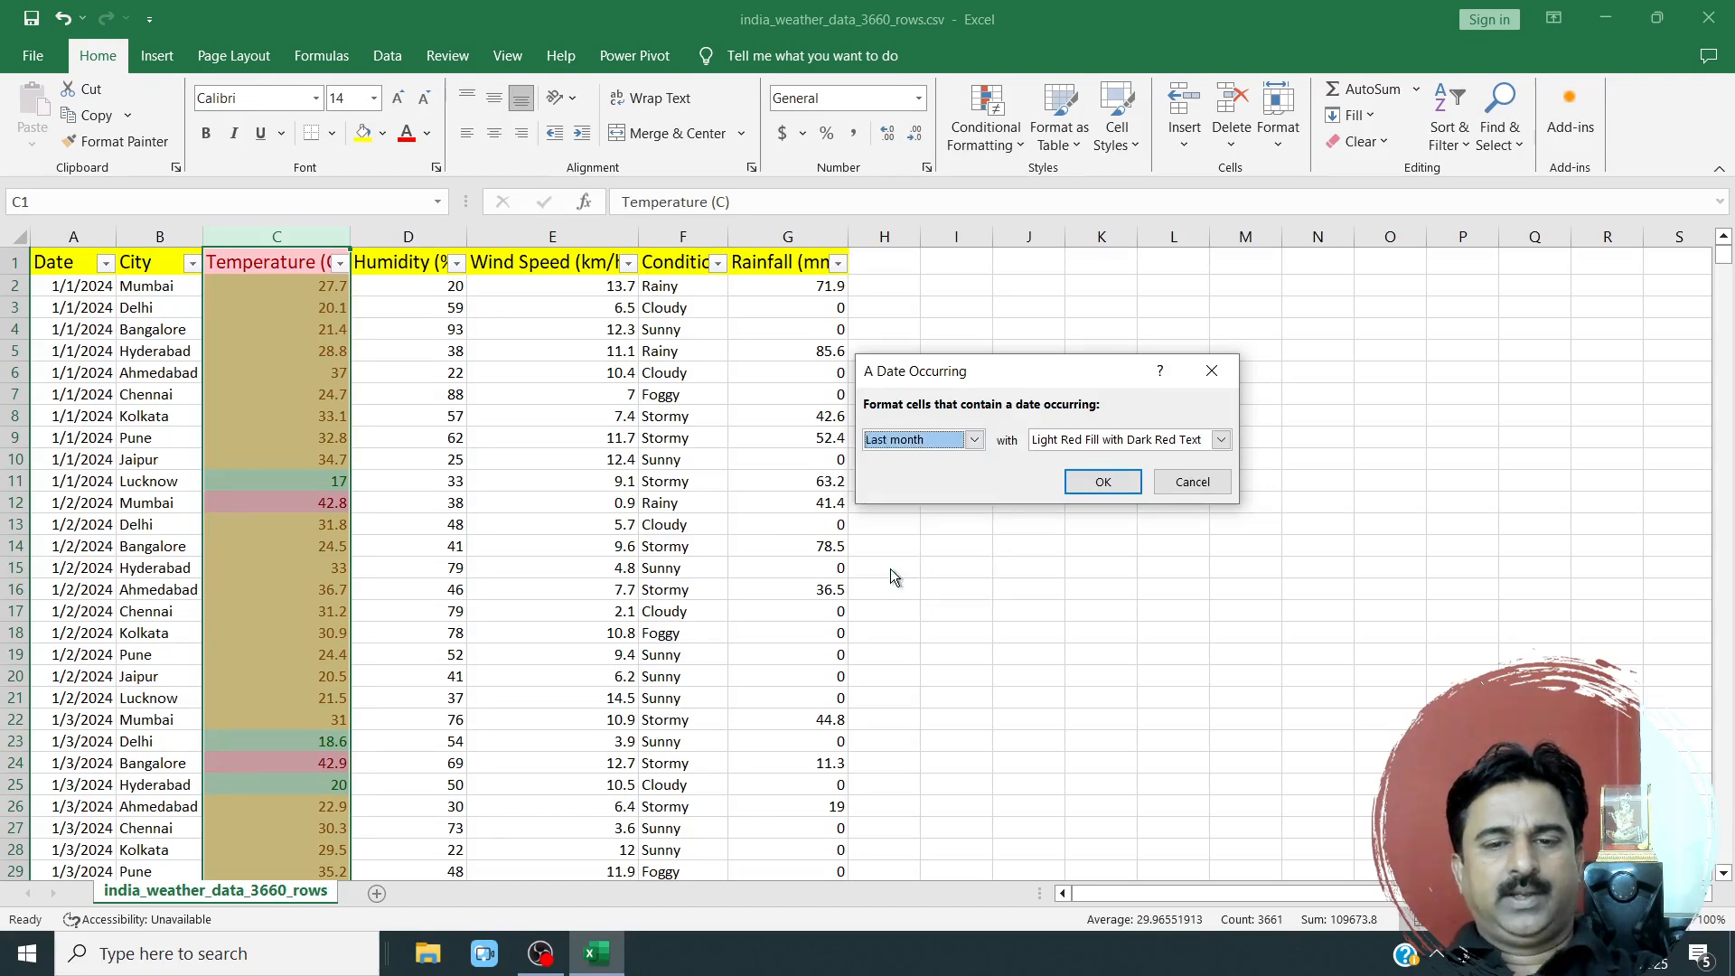
left_click(1075, 437)
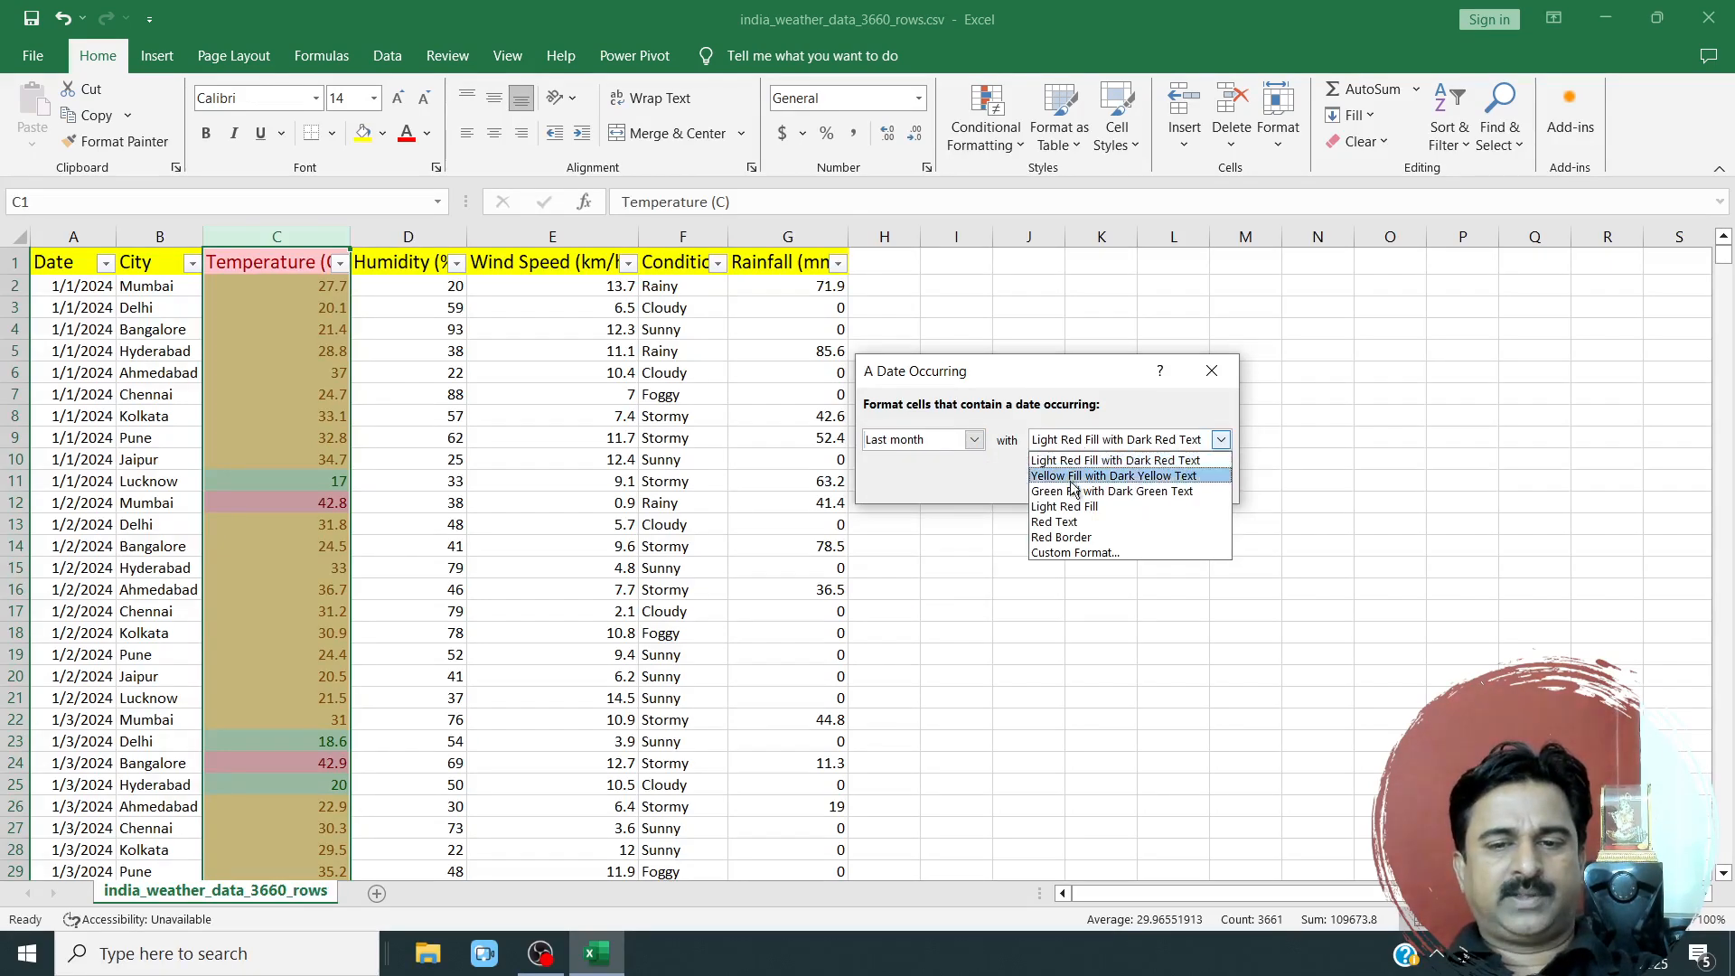
left_click(1049, 553)
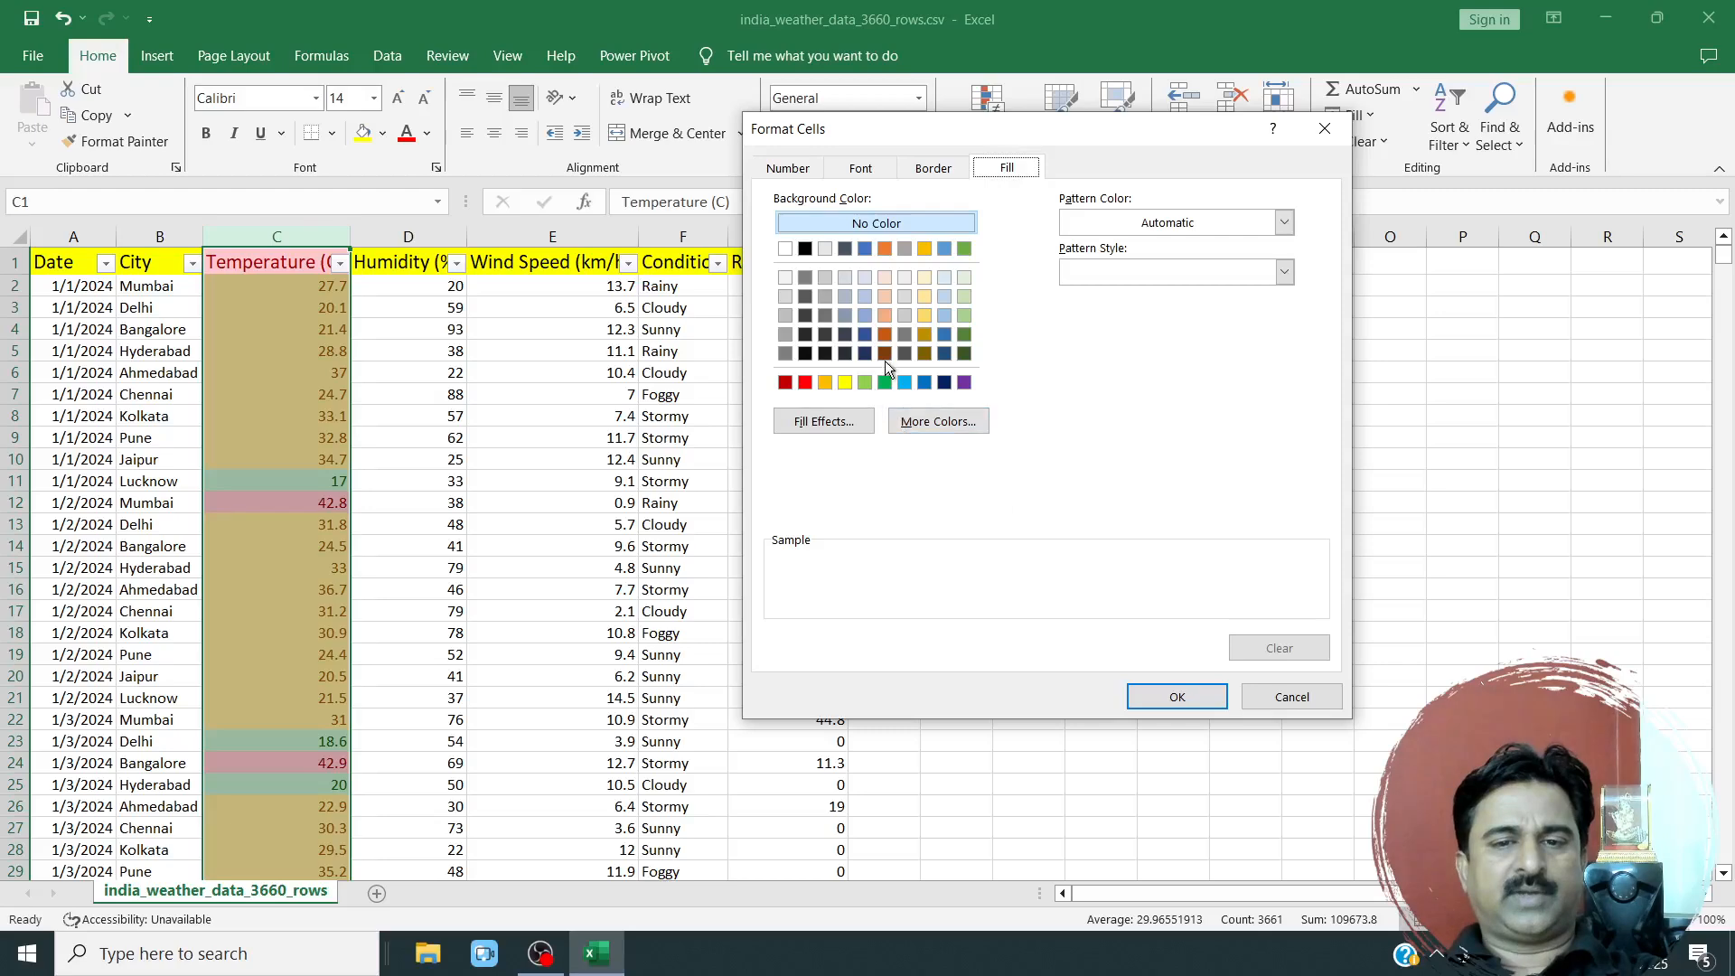
Give the custom format a purple background fill and apply the Last month date rule to the Temperature (C) column.
left_click(884, 315)
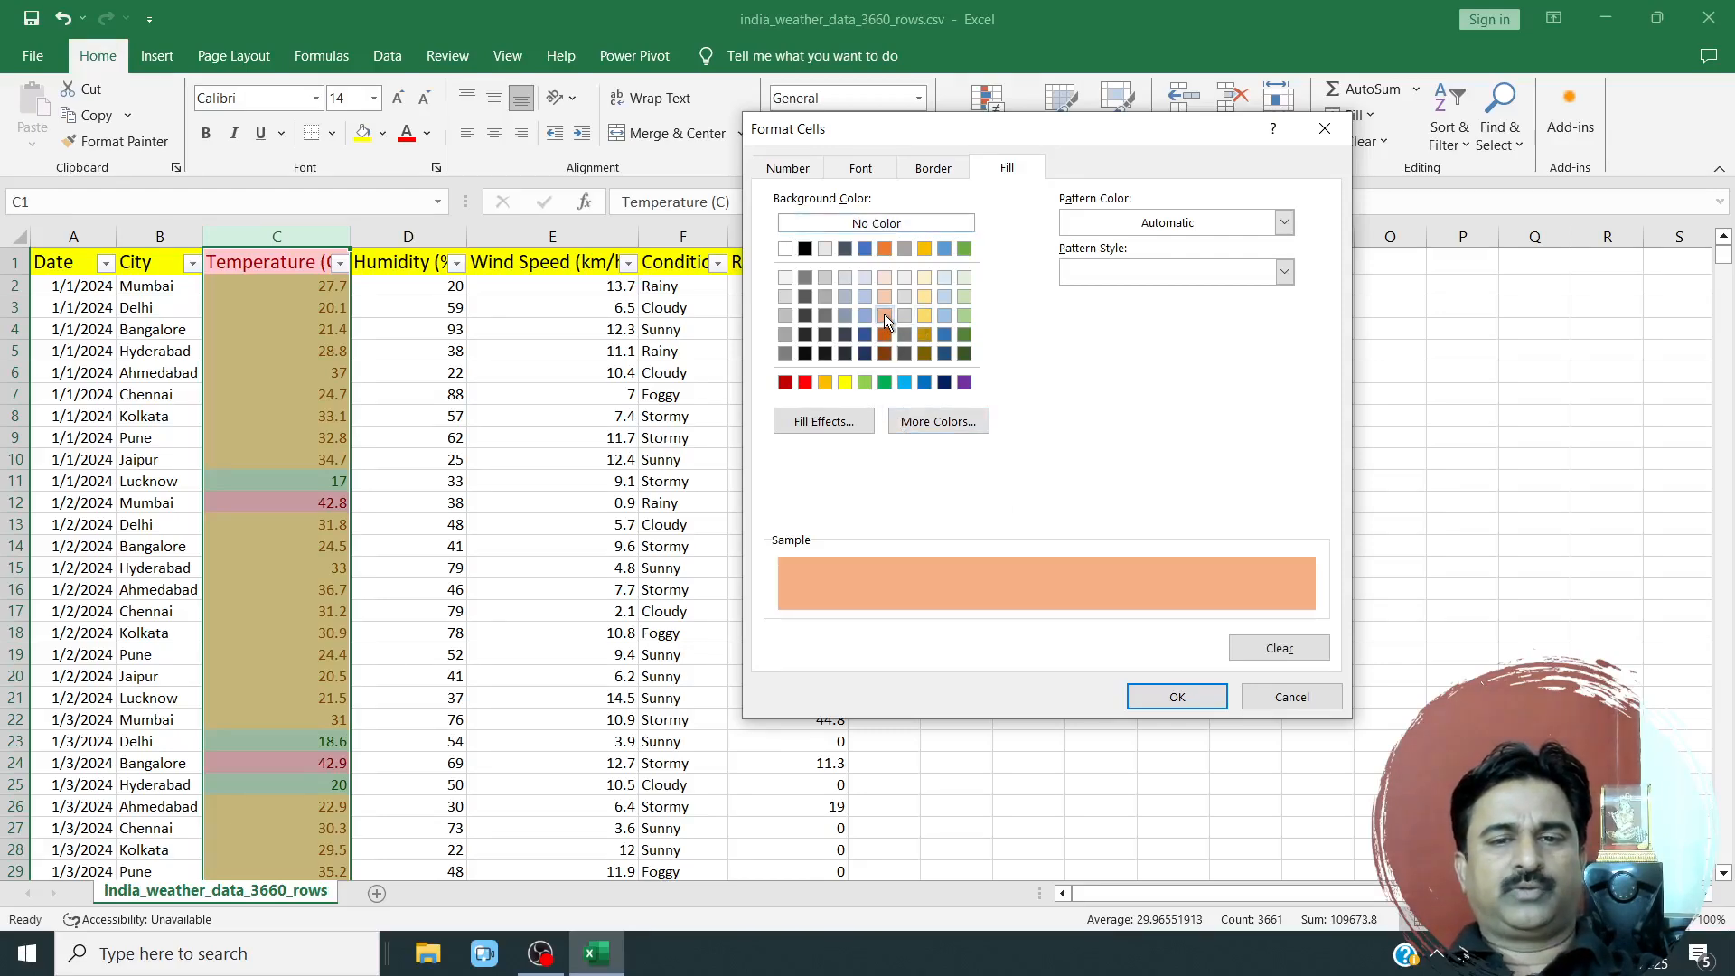
left_click(860, 168)
left_click(1007, 167)
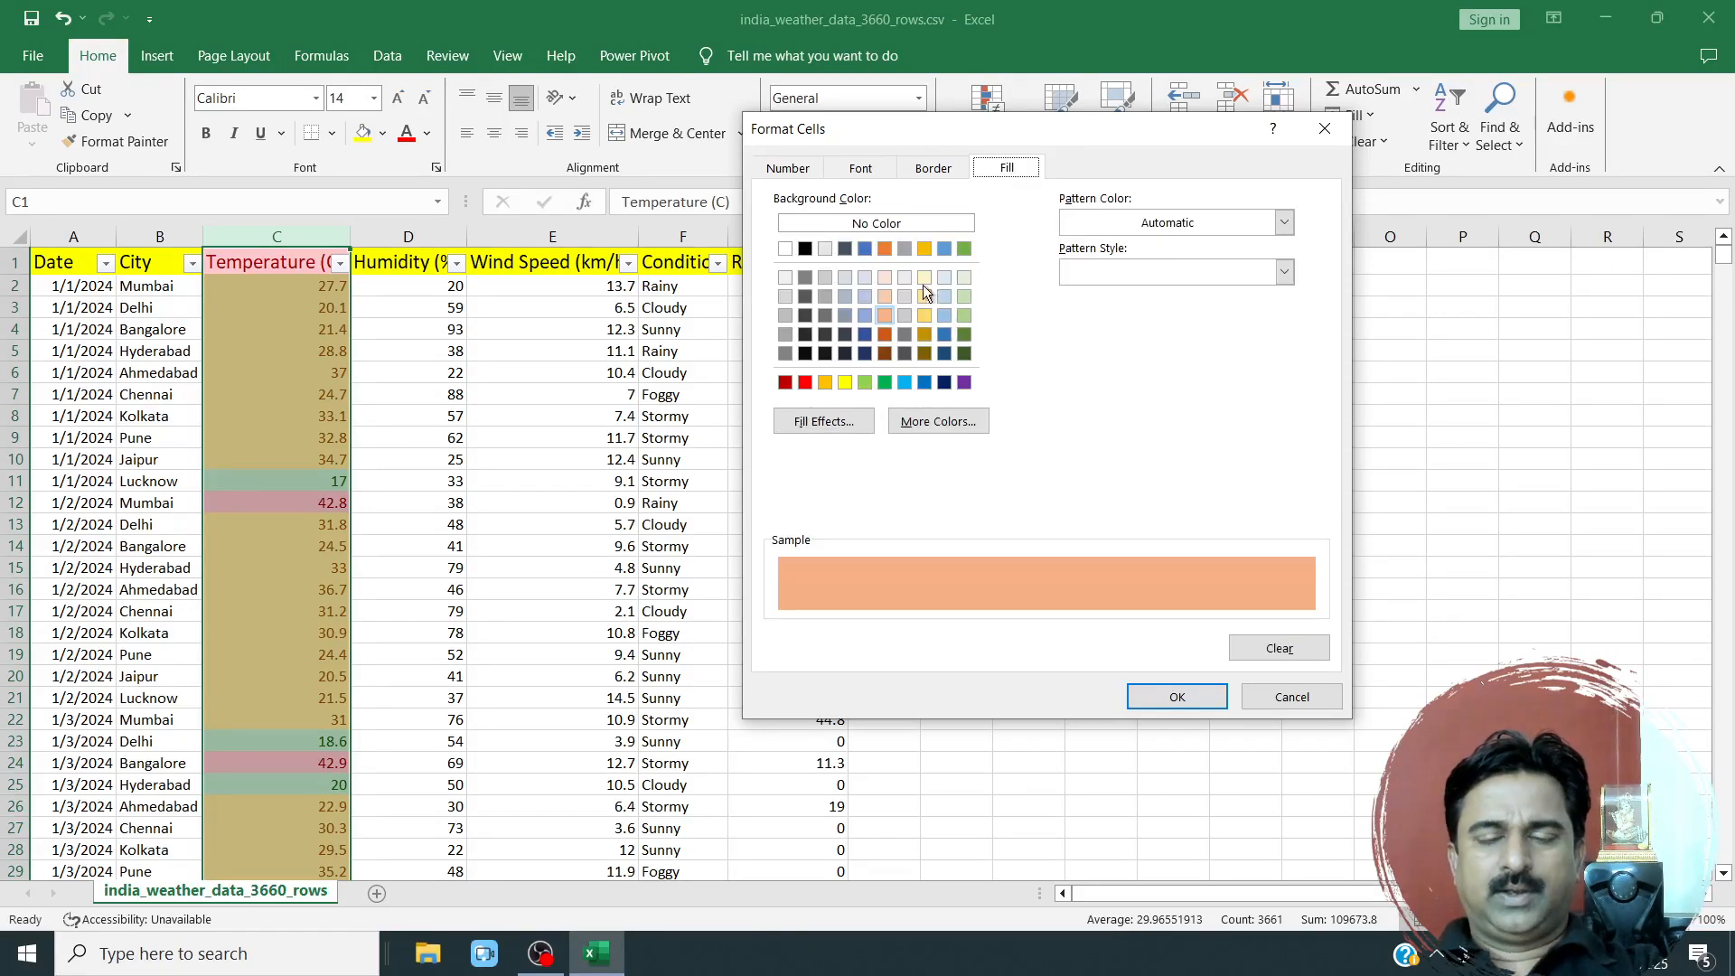
left_click(964, 383)
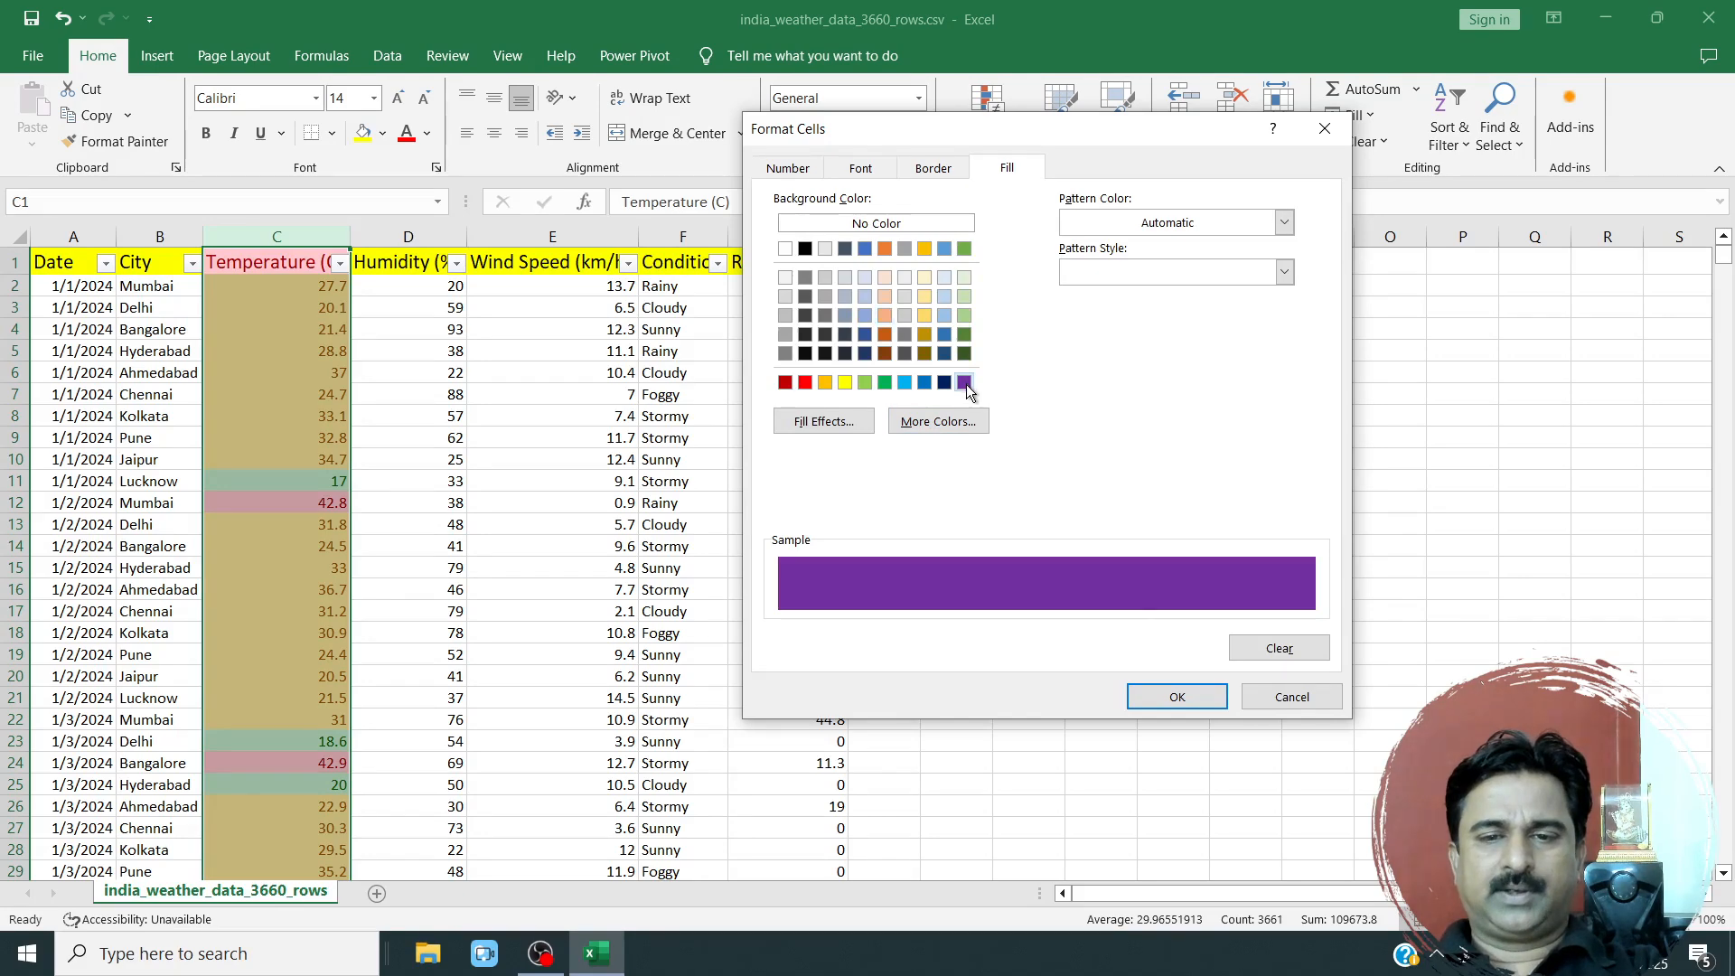
left_click(1163, 698)
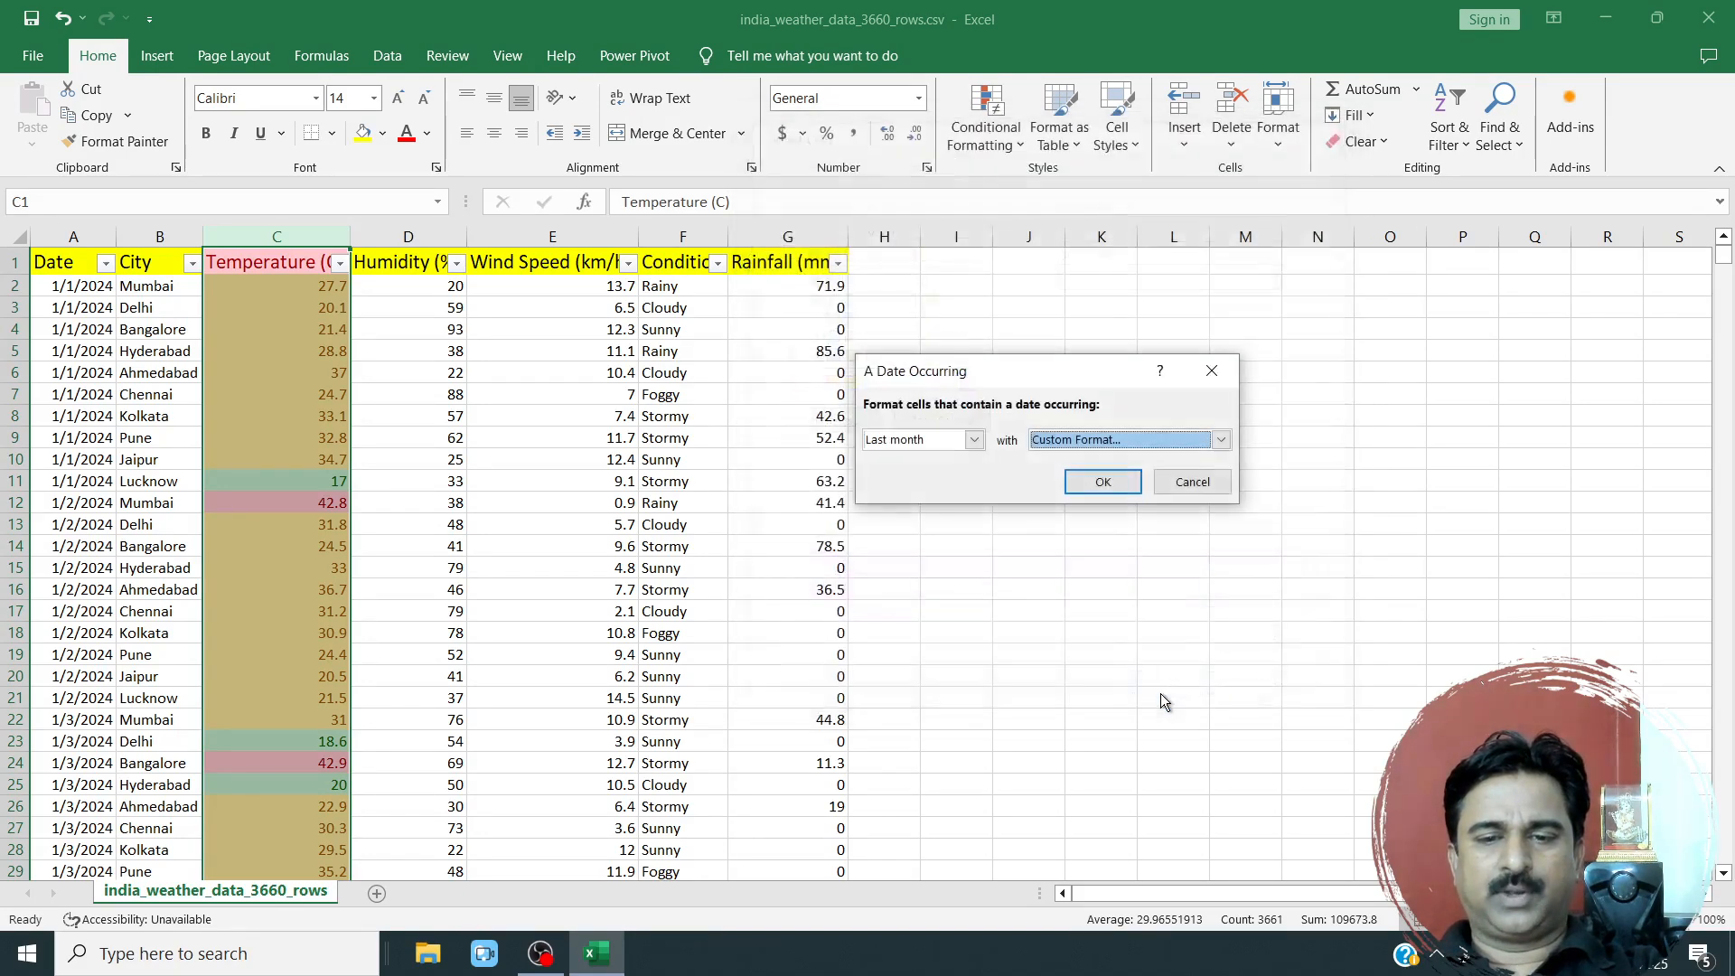
left_click(1103, 482)
Examine the colour highlights in the Temperature (C) column from the January rows through the July rows.
scroll(315, 522, "down", 12)
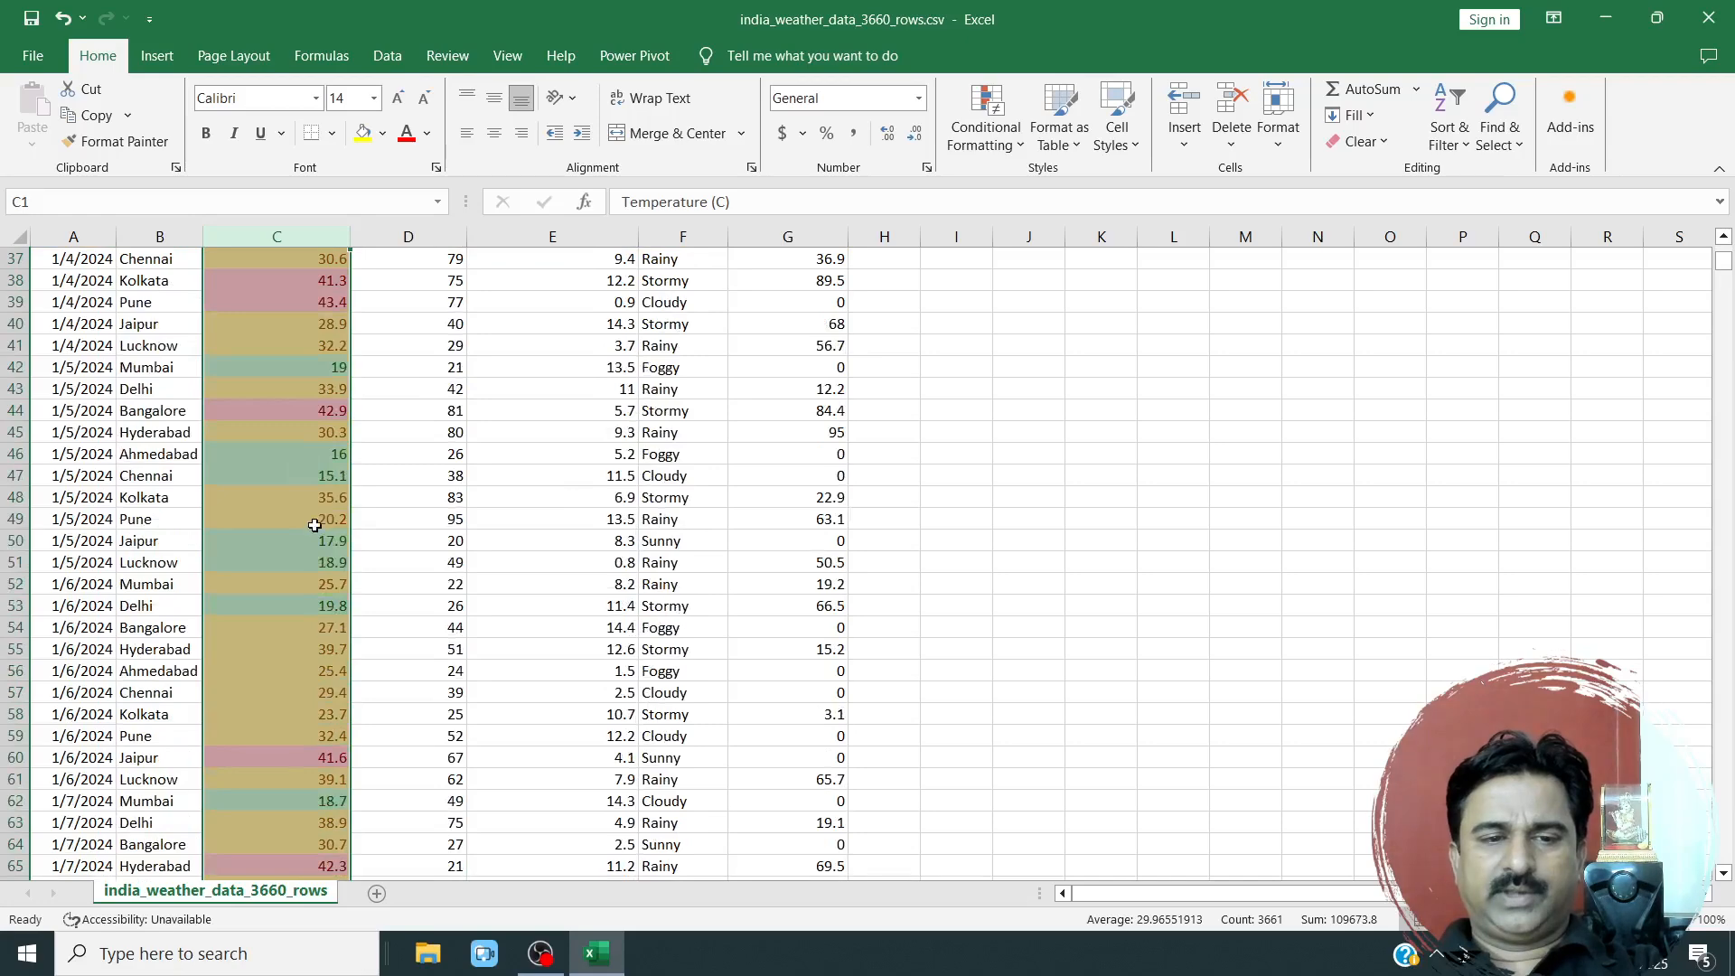
scroll(314, 524, "up", 12)
left_click(354, 423)
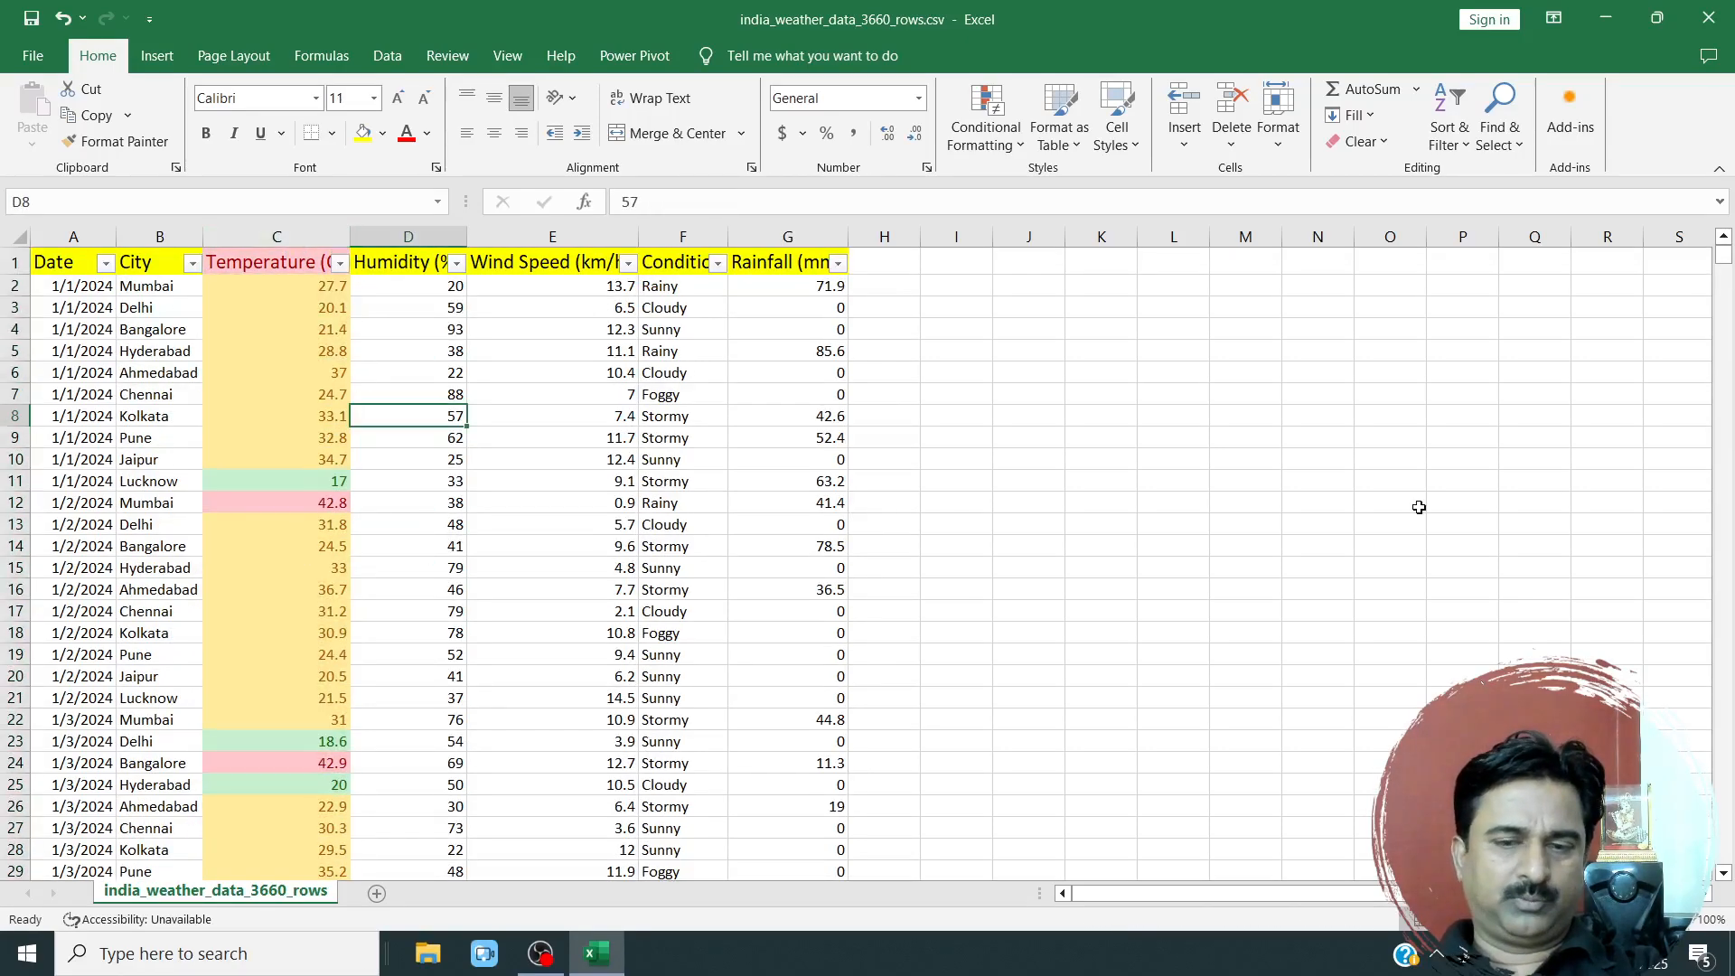
left_click_drag(1723, 257, 1730, 551)
scroll(1269, 653, "down", 14)
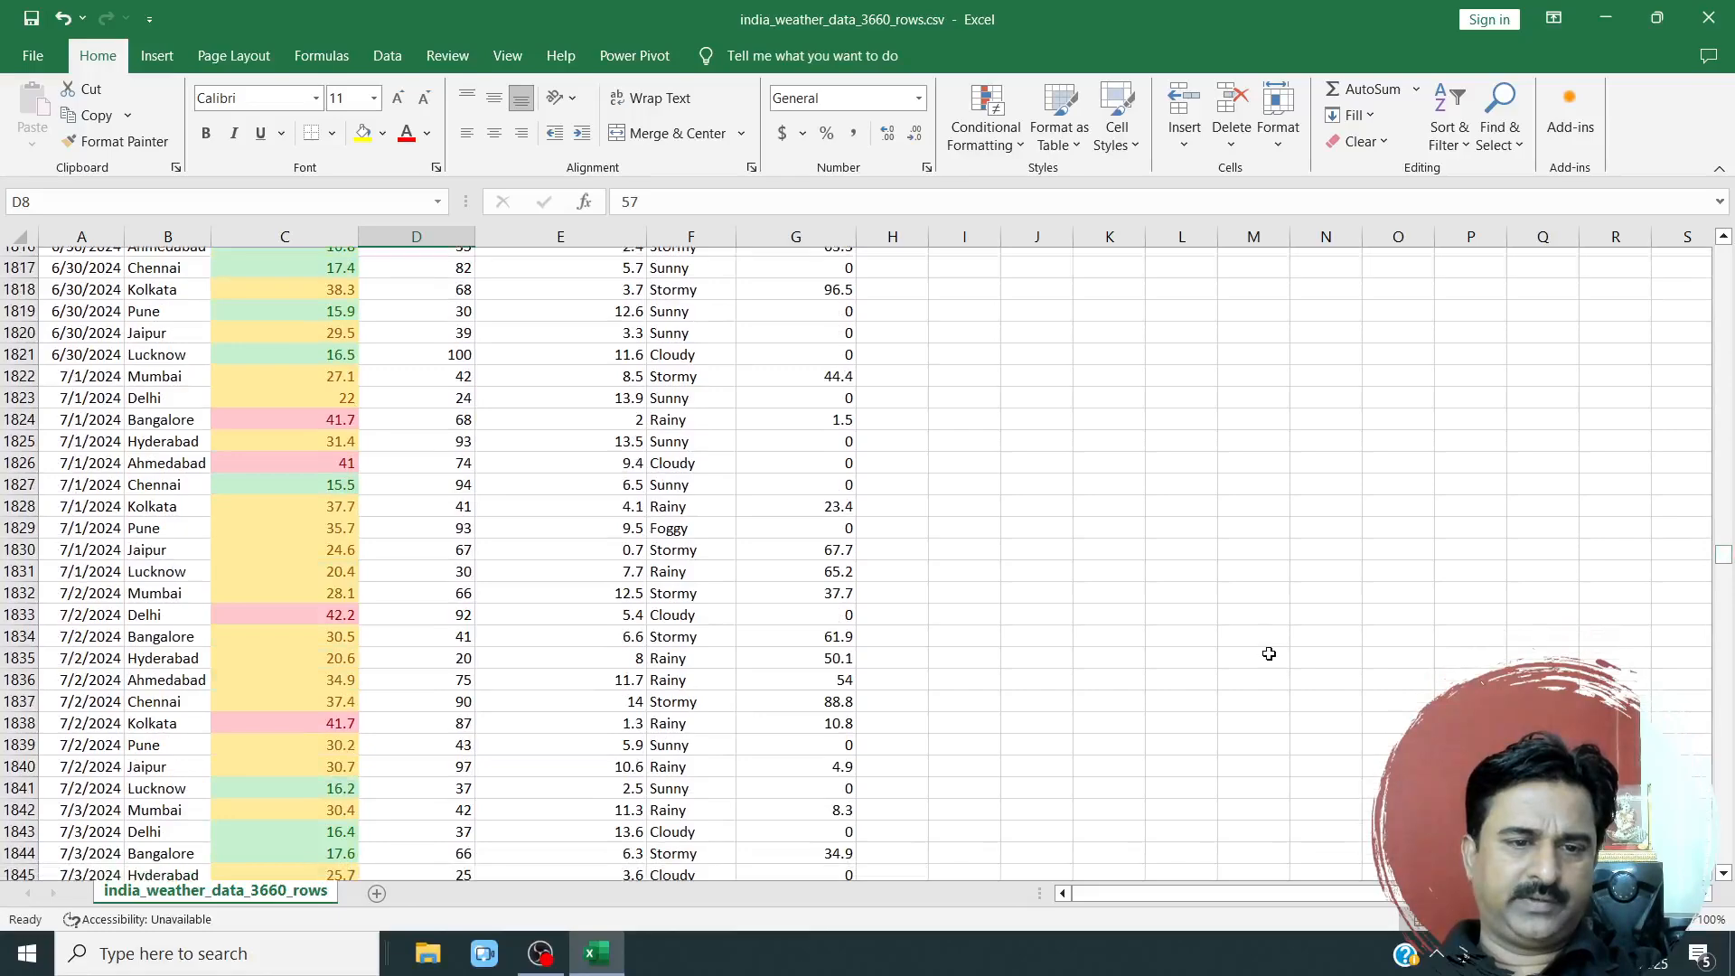
scroll(1269, 654, "down", 20)
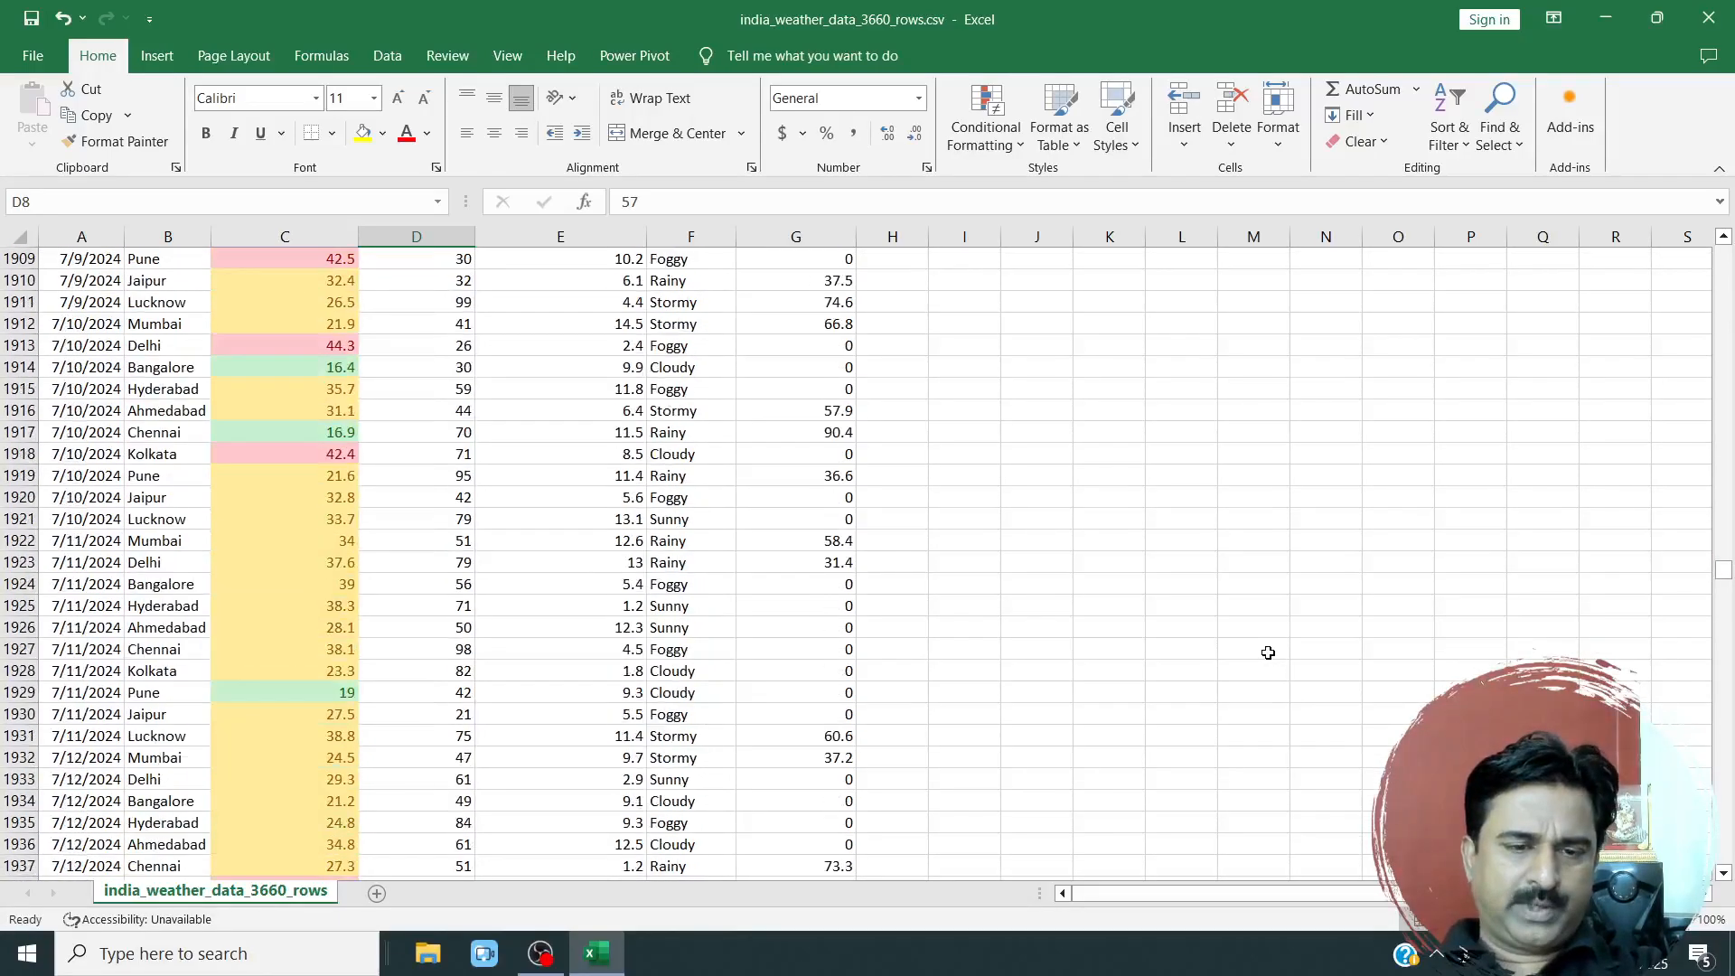
left_click_drag(1719, 574, 1723, 256)
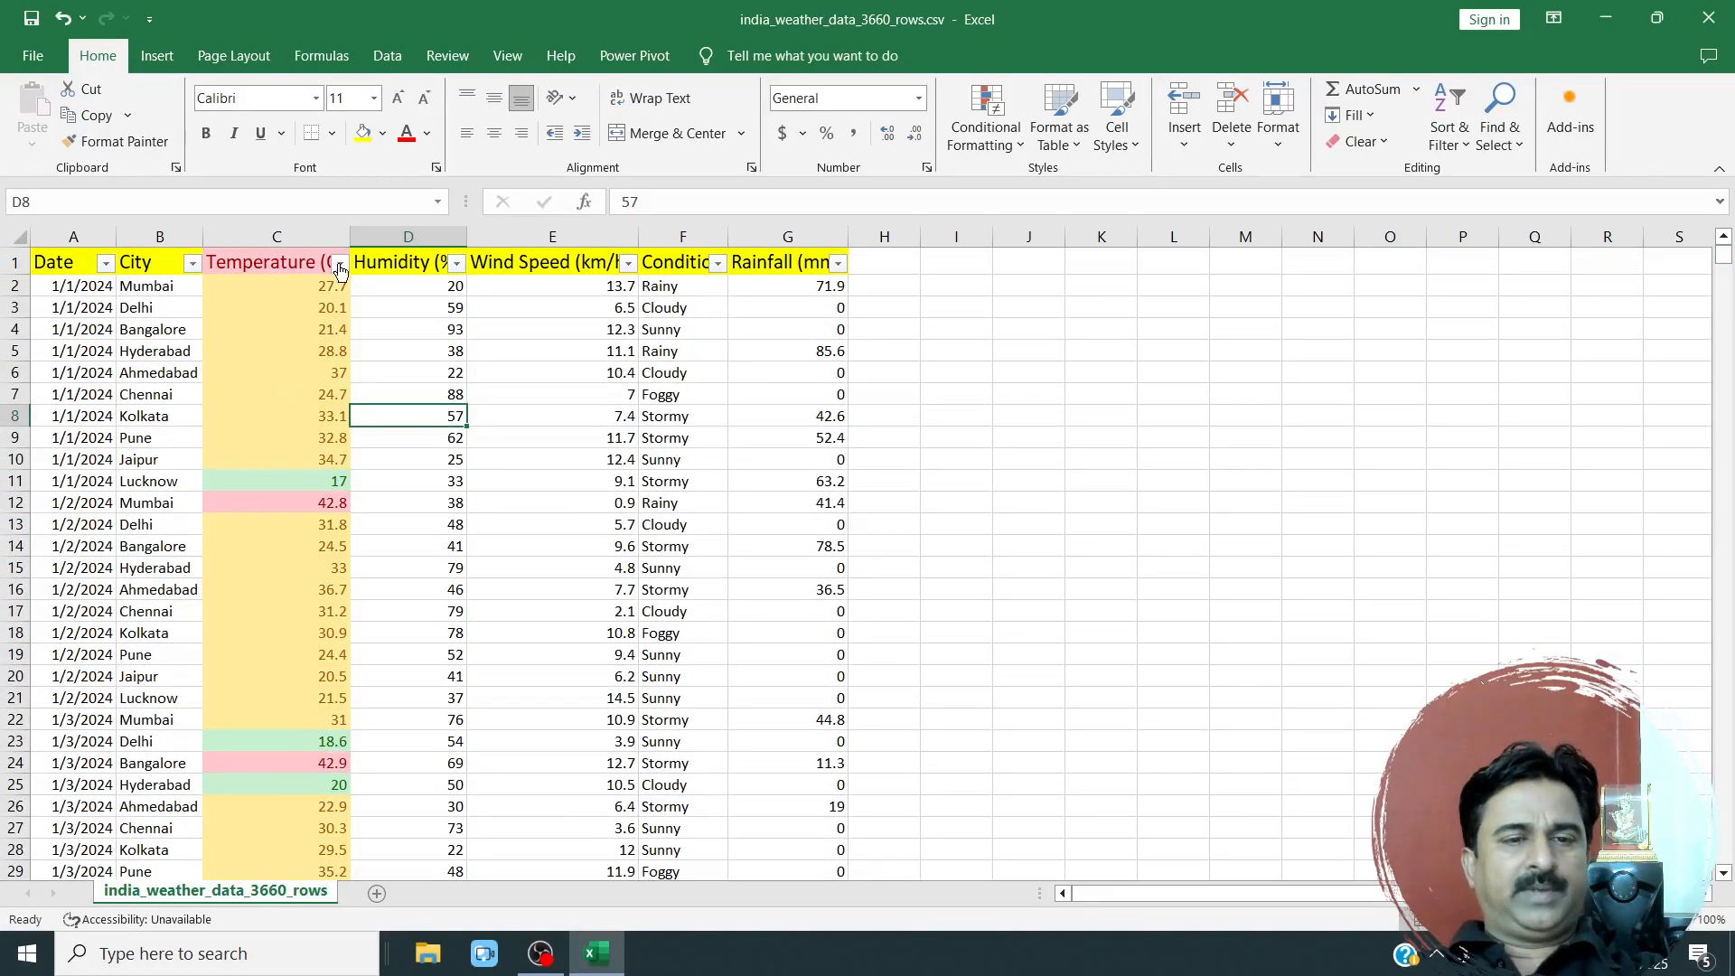
Filter the Temperature (C) column by the yellow cell colour and look over the filtered rows.
left_click(340, 265)
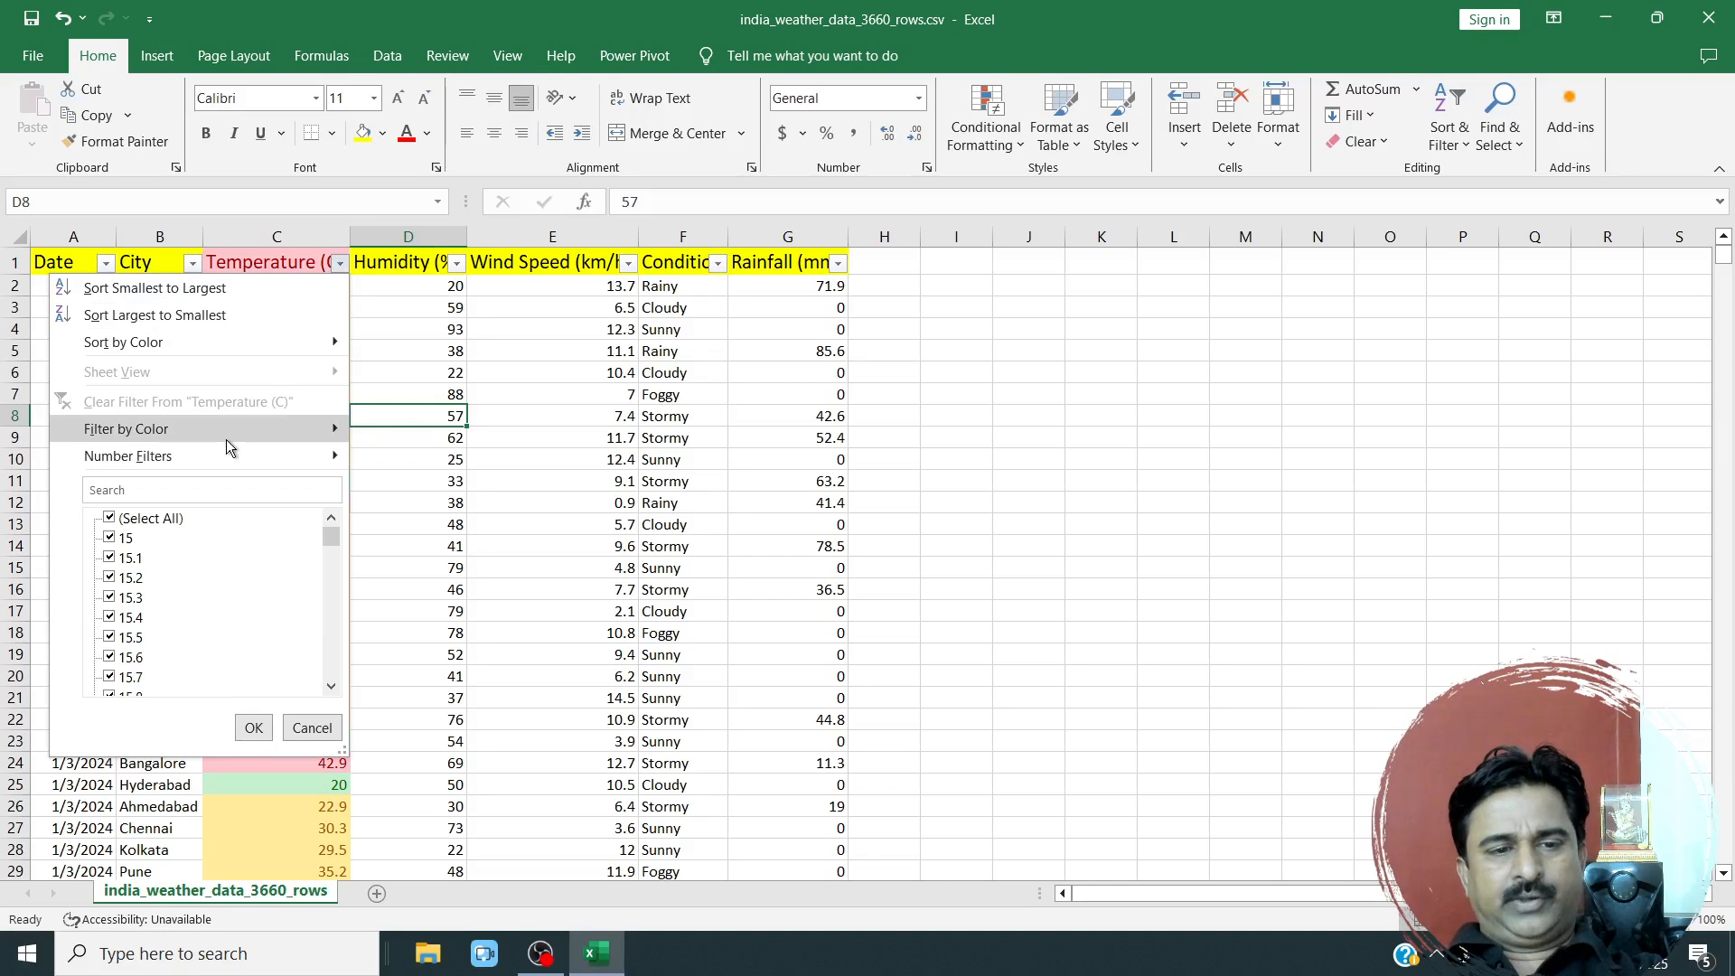
mouse_move(202, 463)
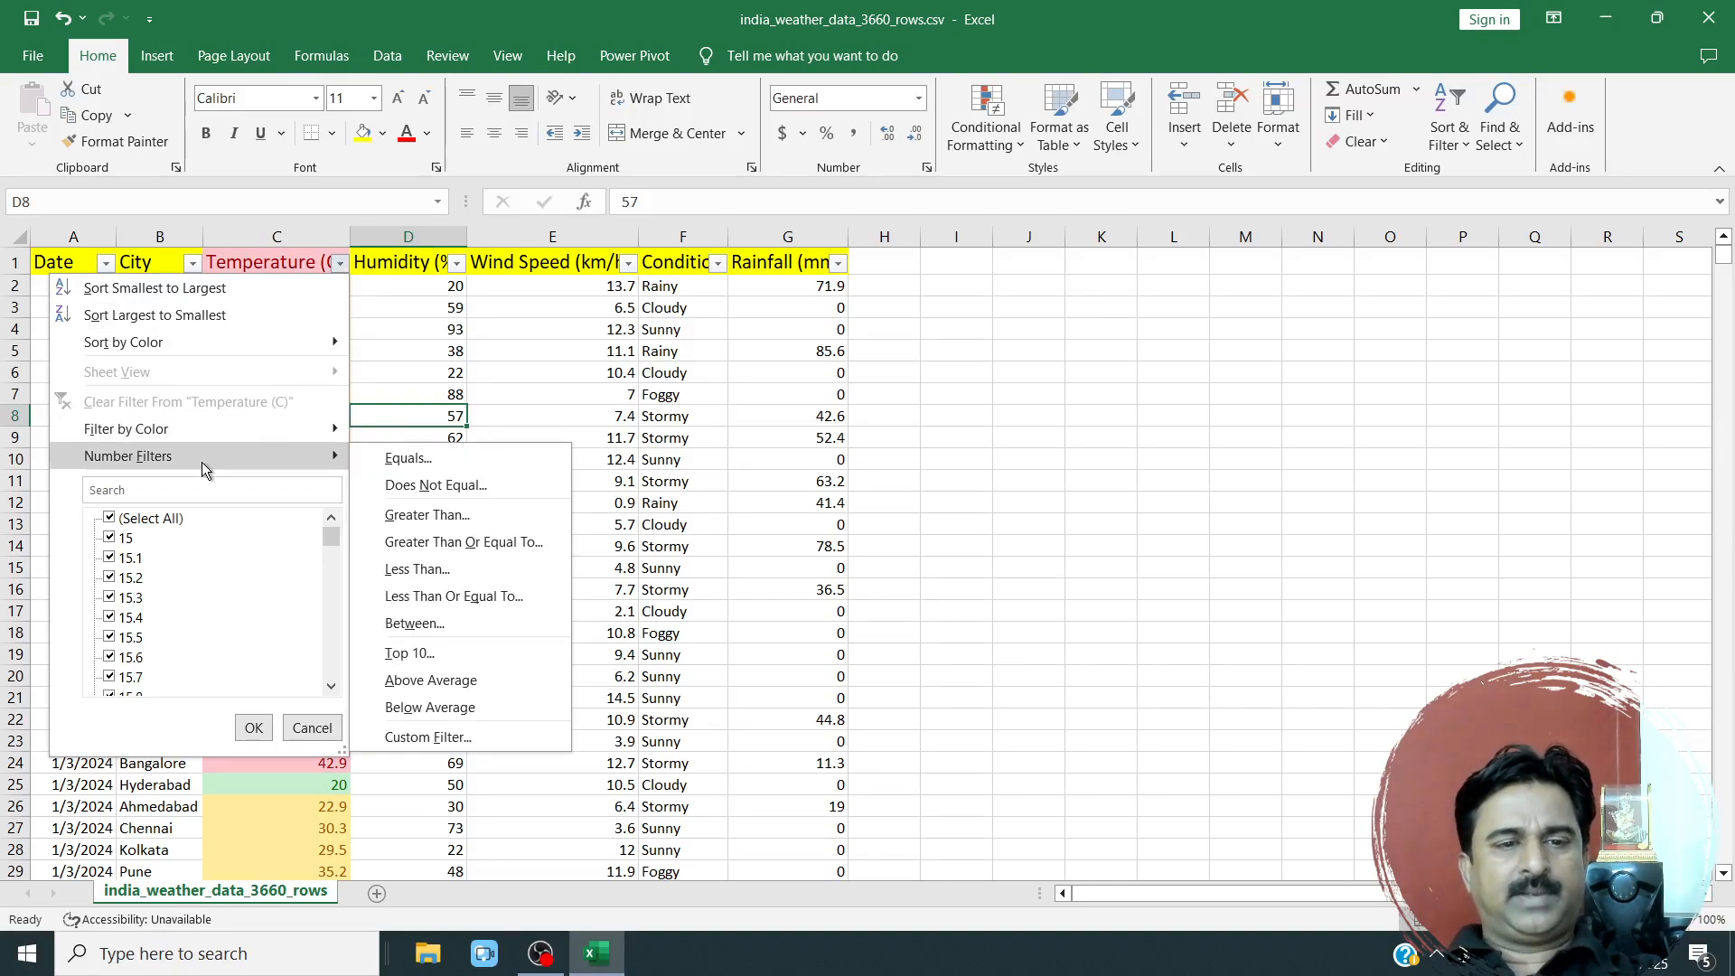
mouse_move(166, 430)
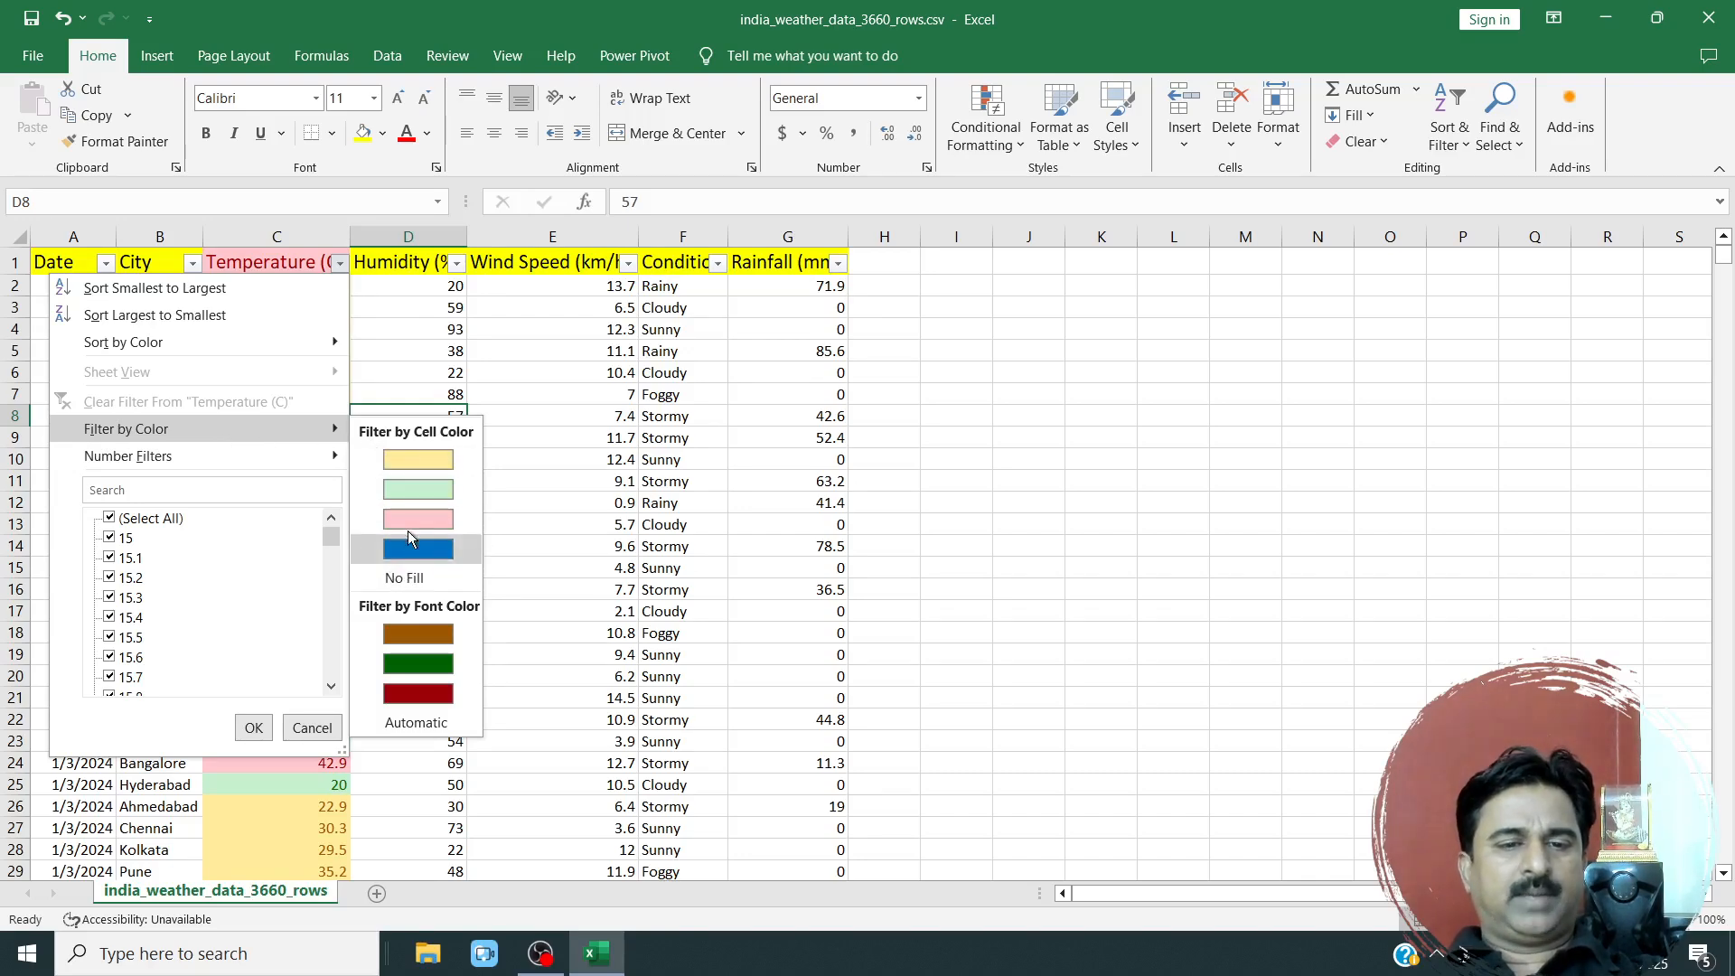
left_click(405, 450)
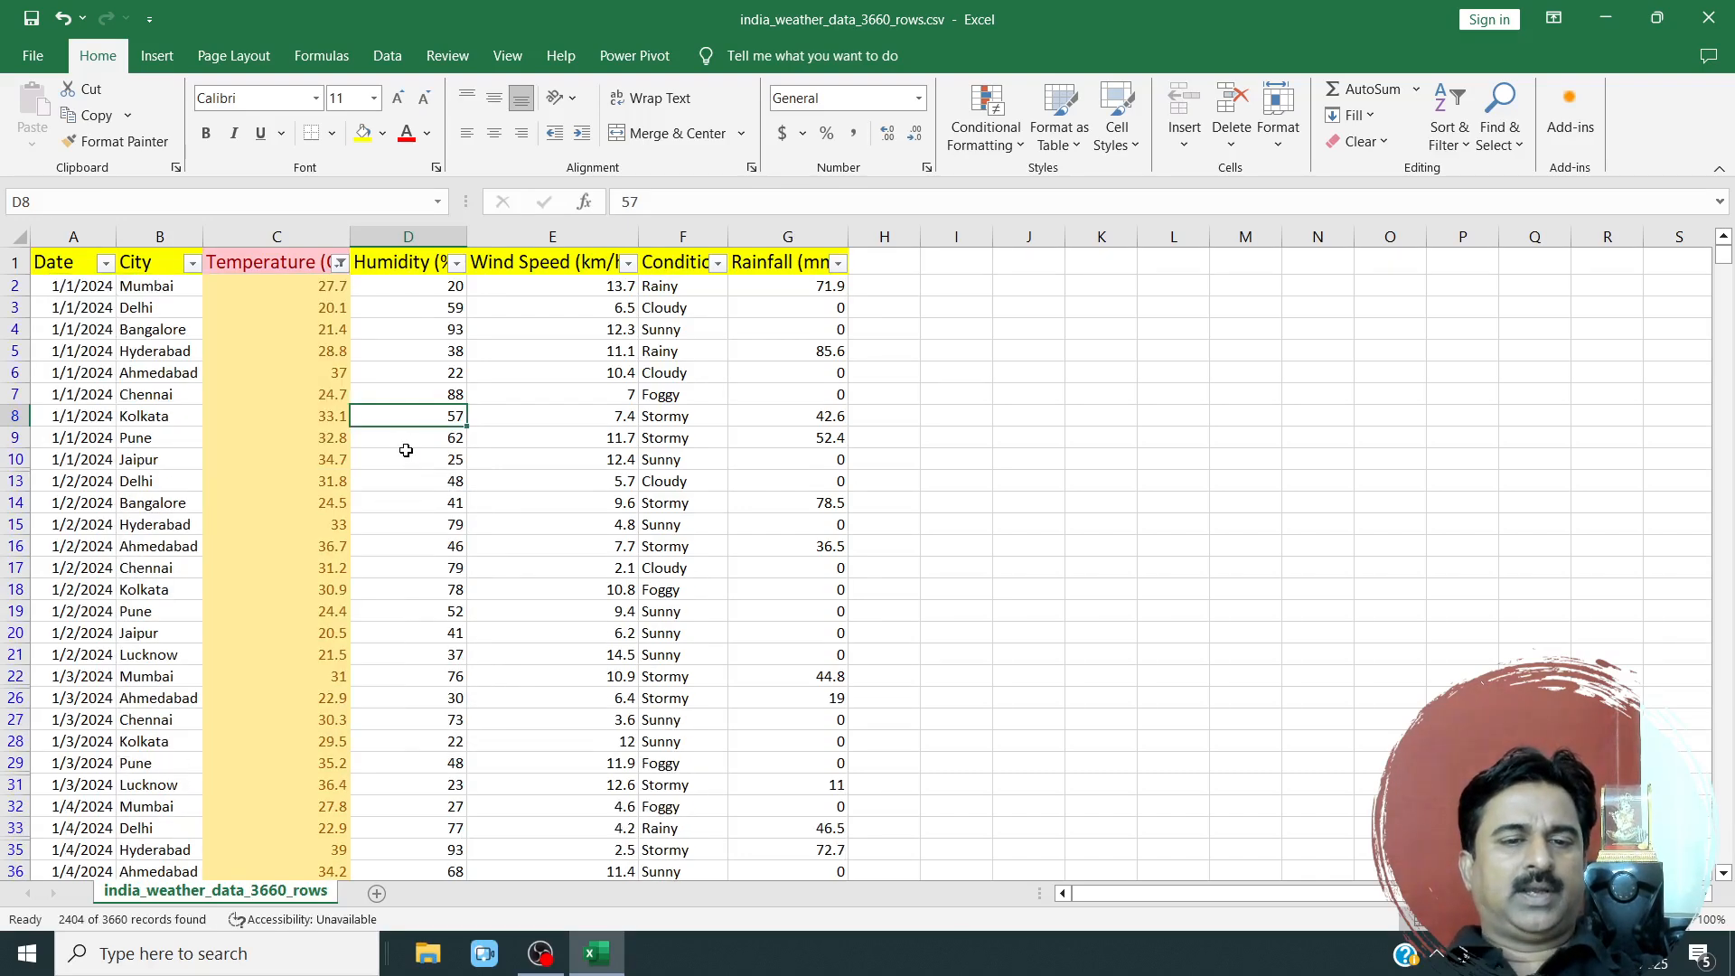
scroll(321, 543, "down", 13)
scroll(317, 569, "up", 3)
scroll(317, 569, "up", 12)
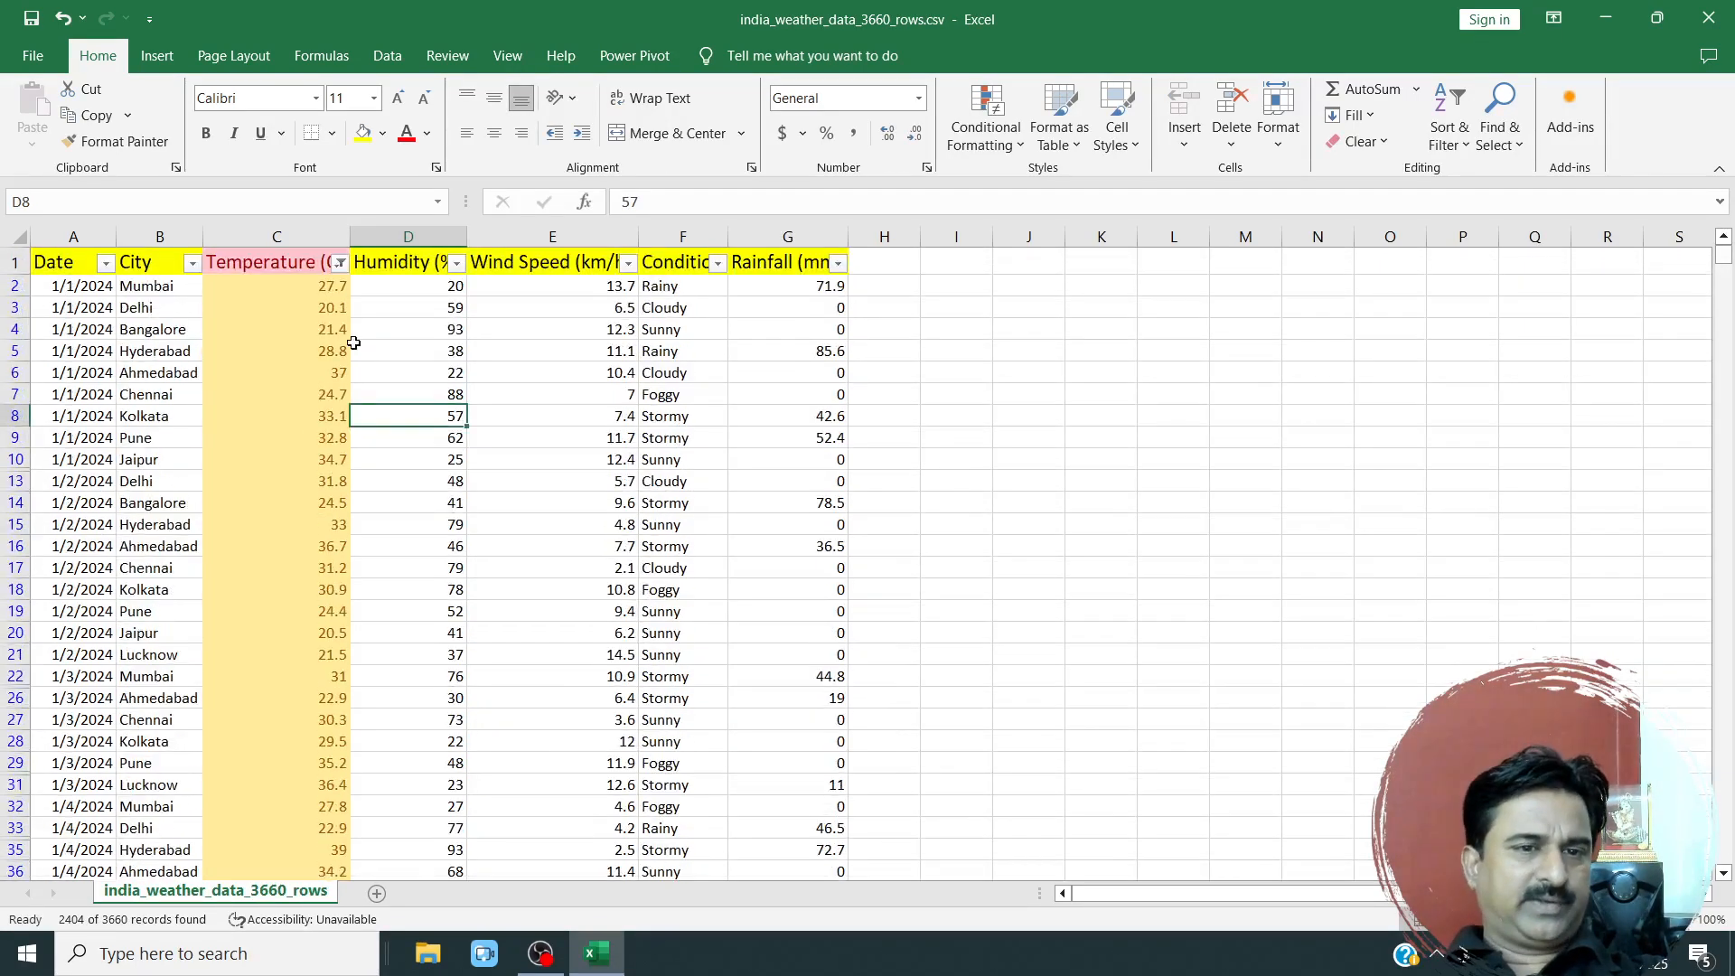
Filter the Temperature (C) column by the blue cell colour and examine the matching top temperatures.
left_click(340, 263)
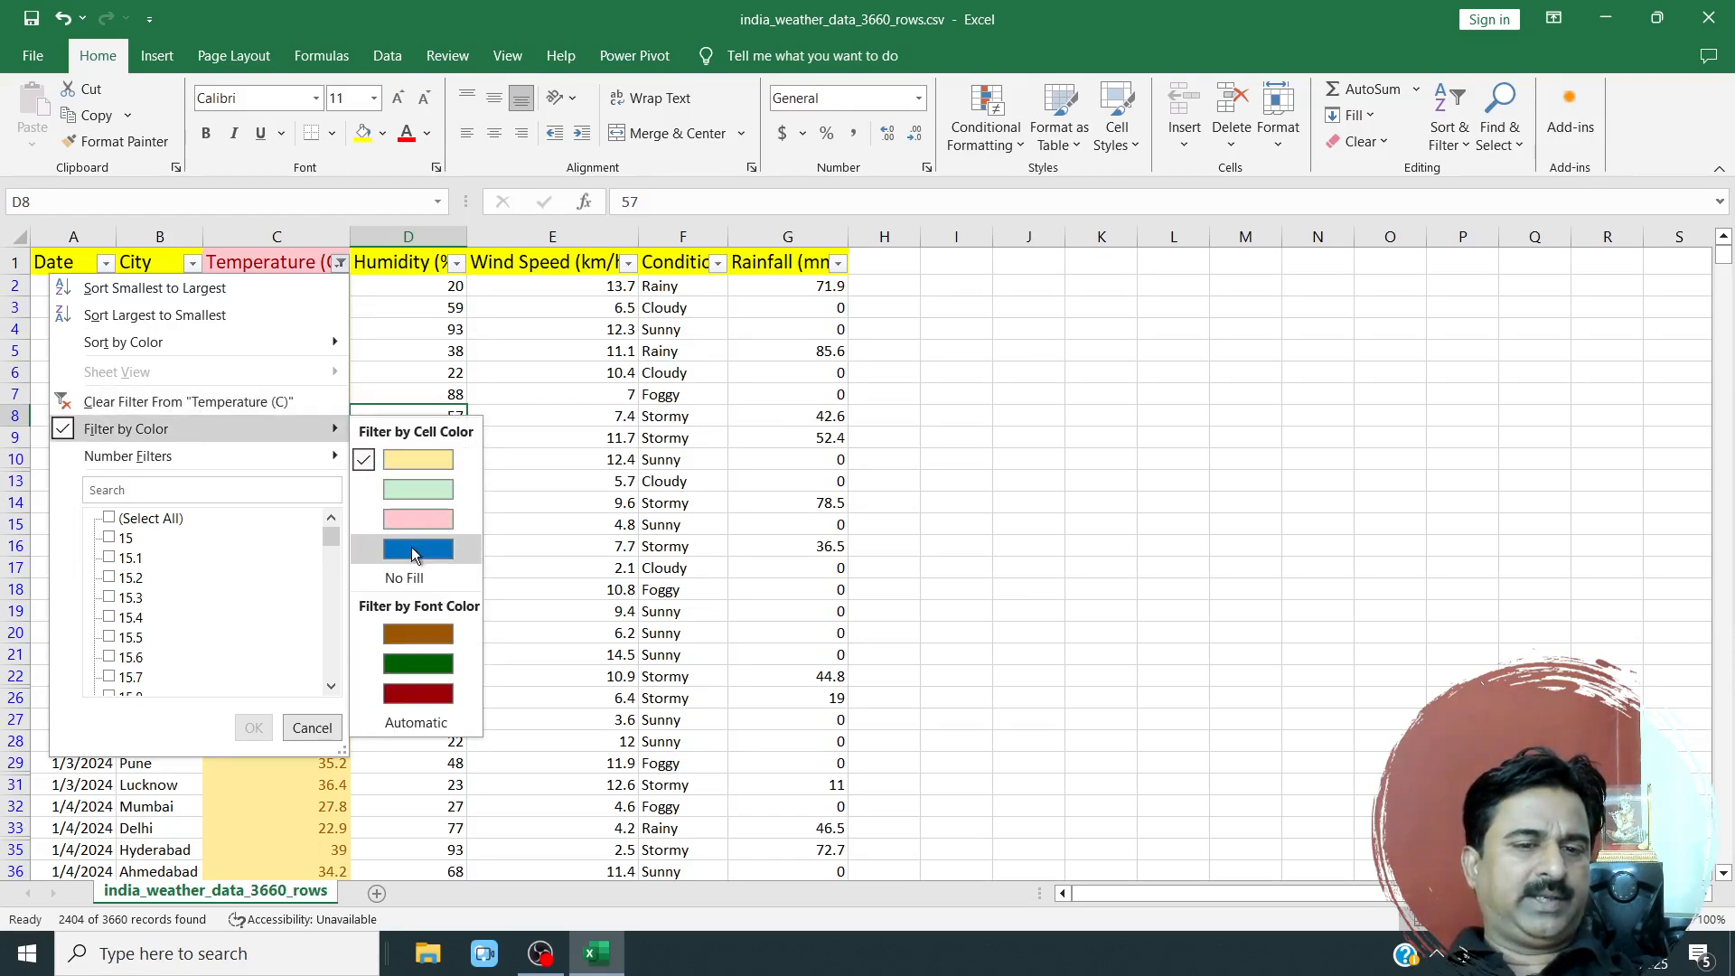
left_click(414, 553)
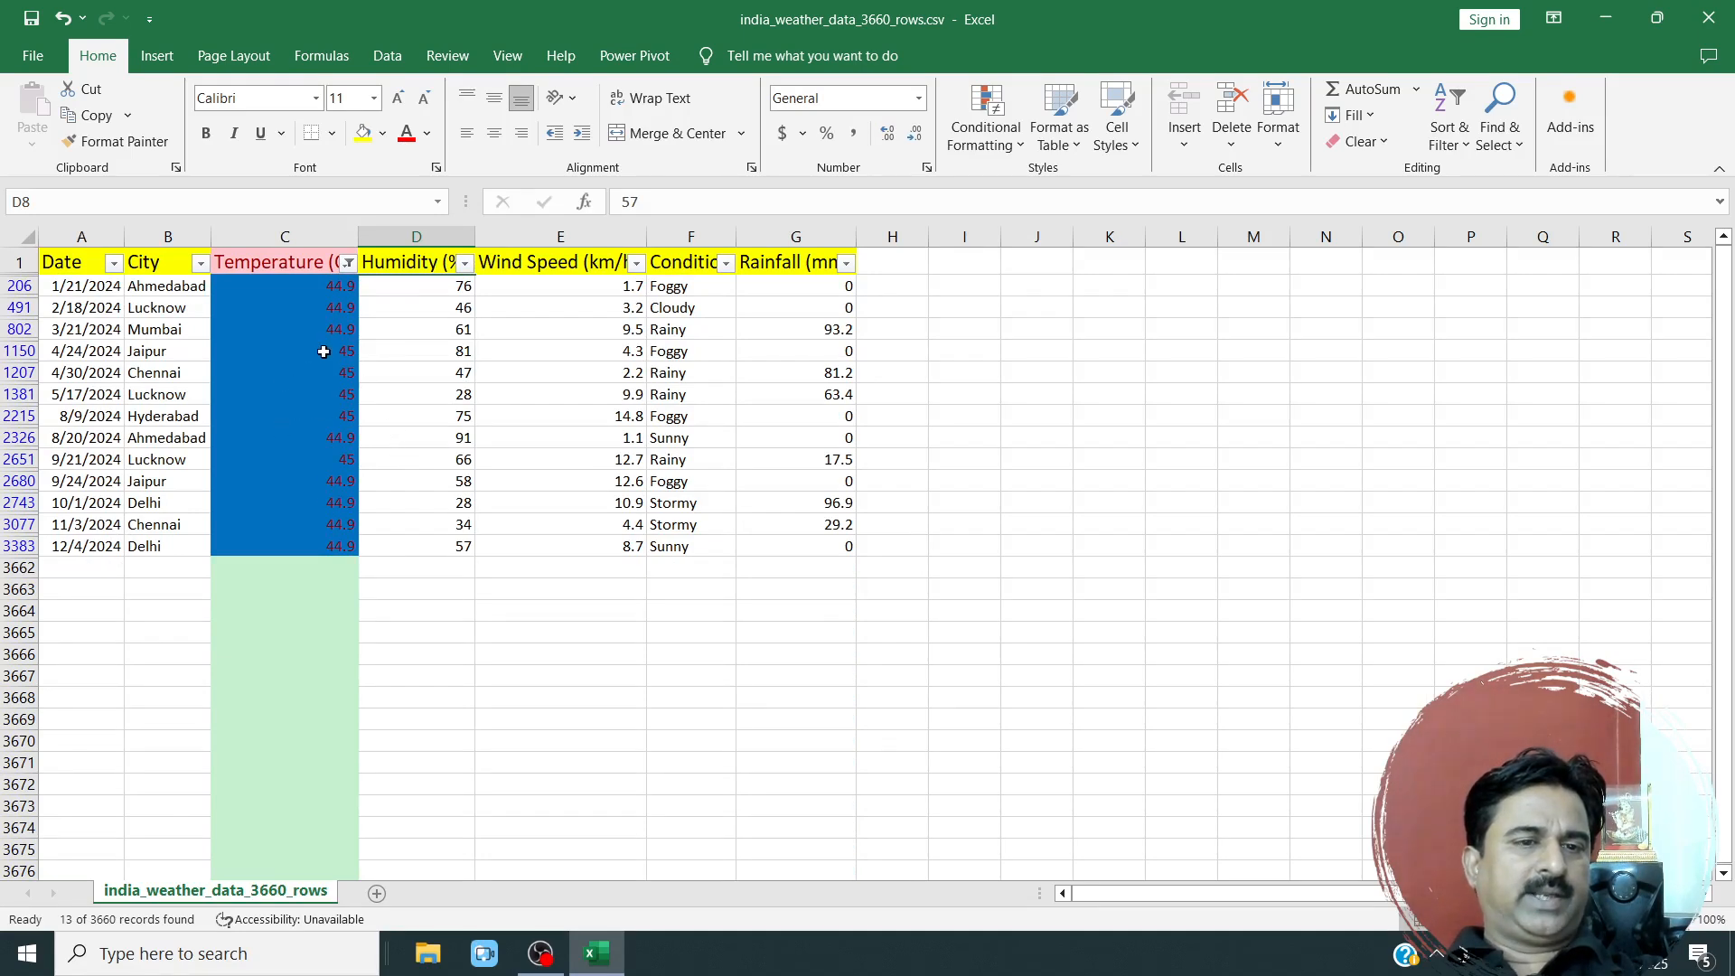
left_click_drag(318, 303, 303, 556)
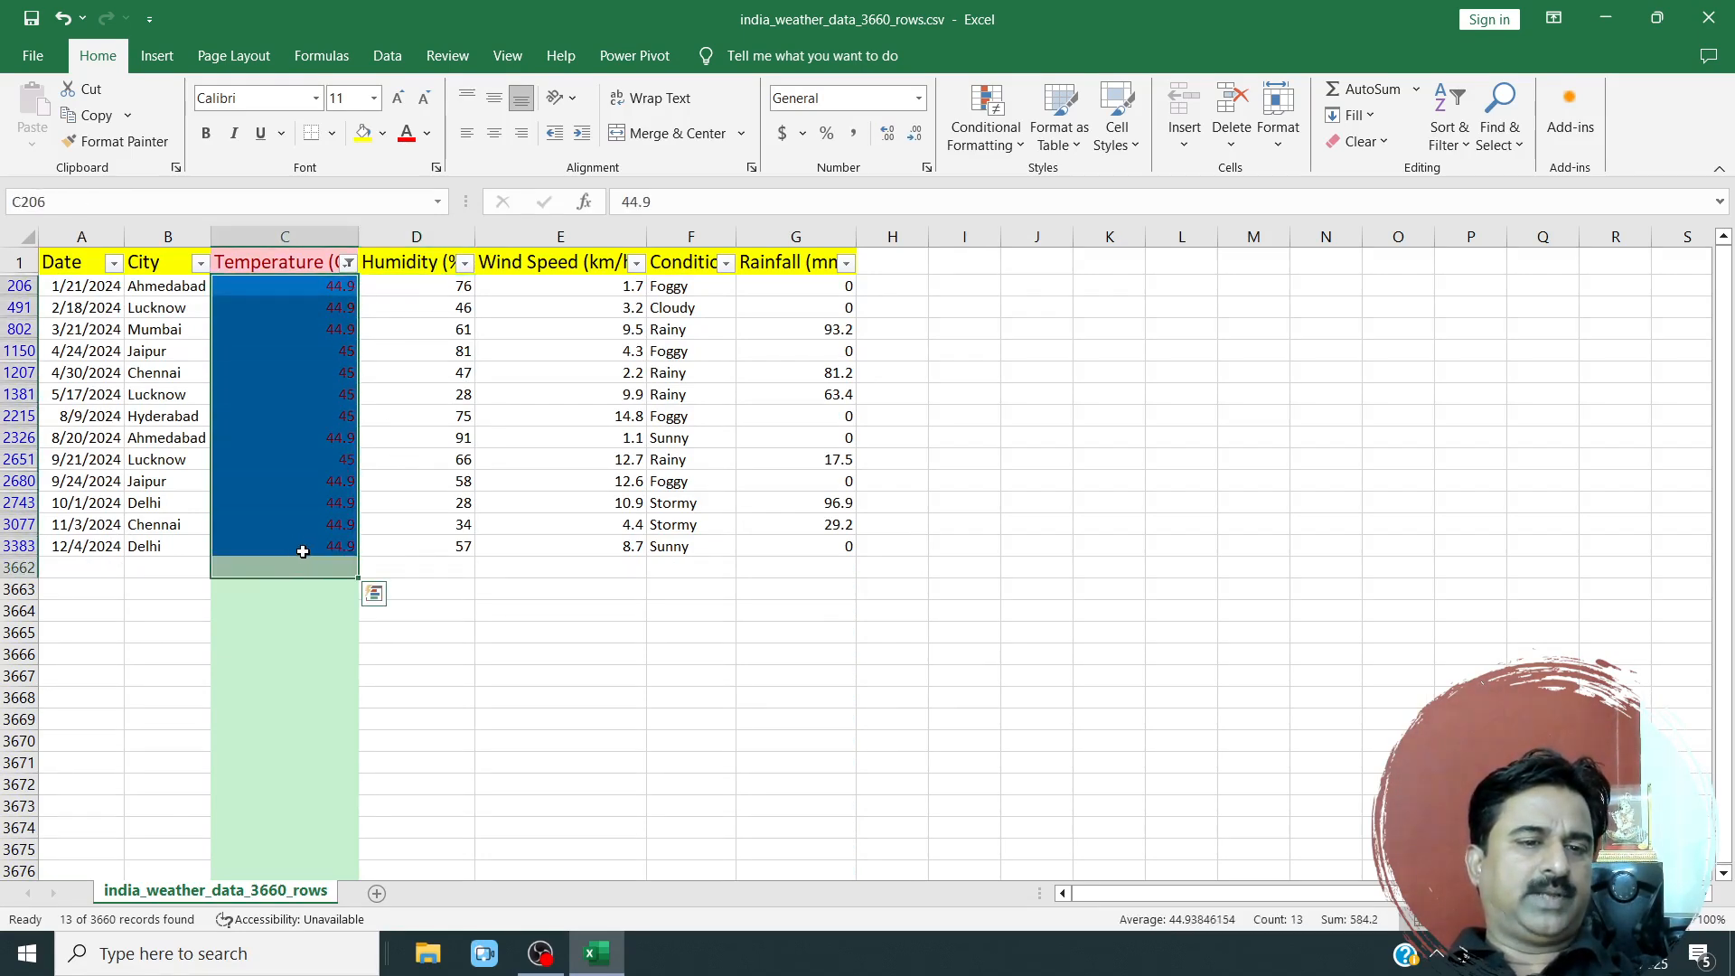
left_click(311, 524)
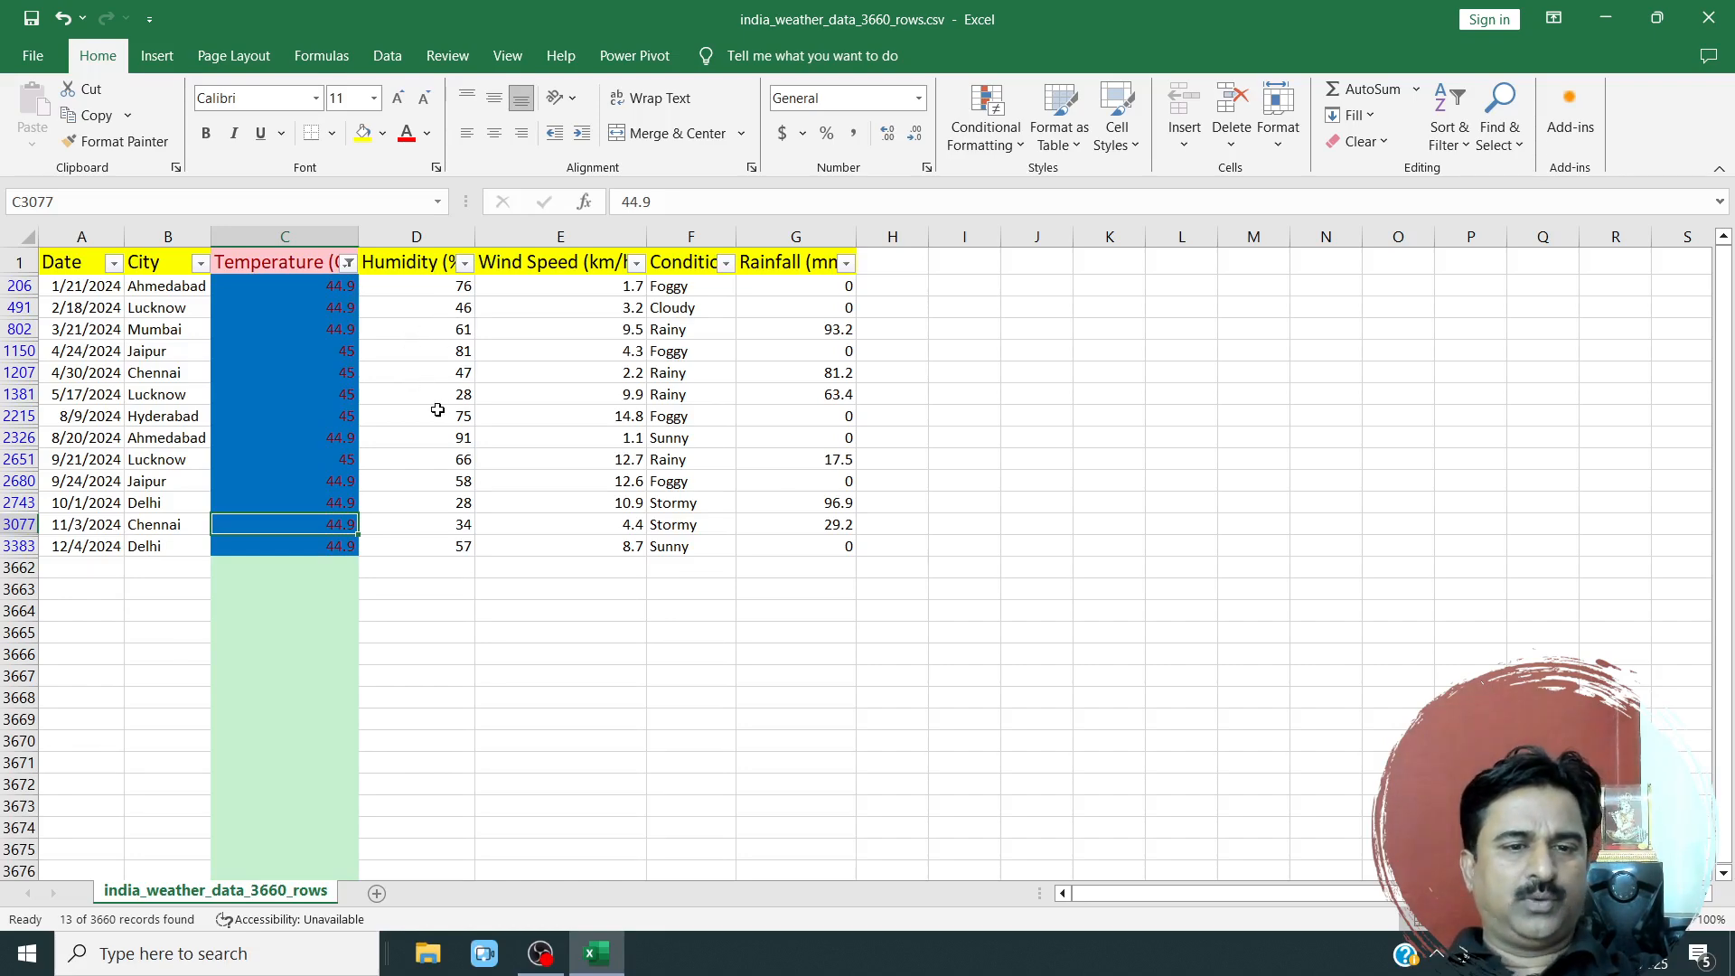
scroll(347, 371, "up", 5)
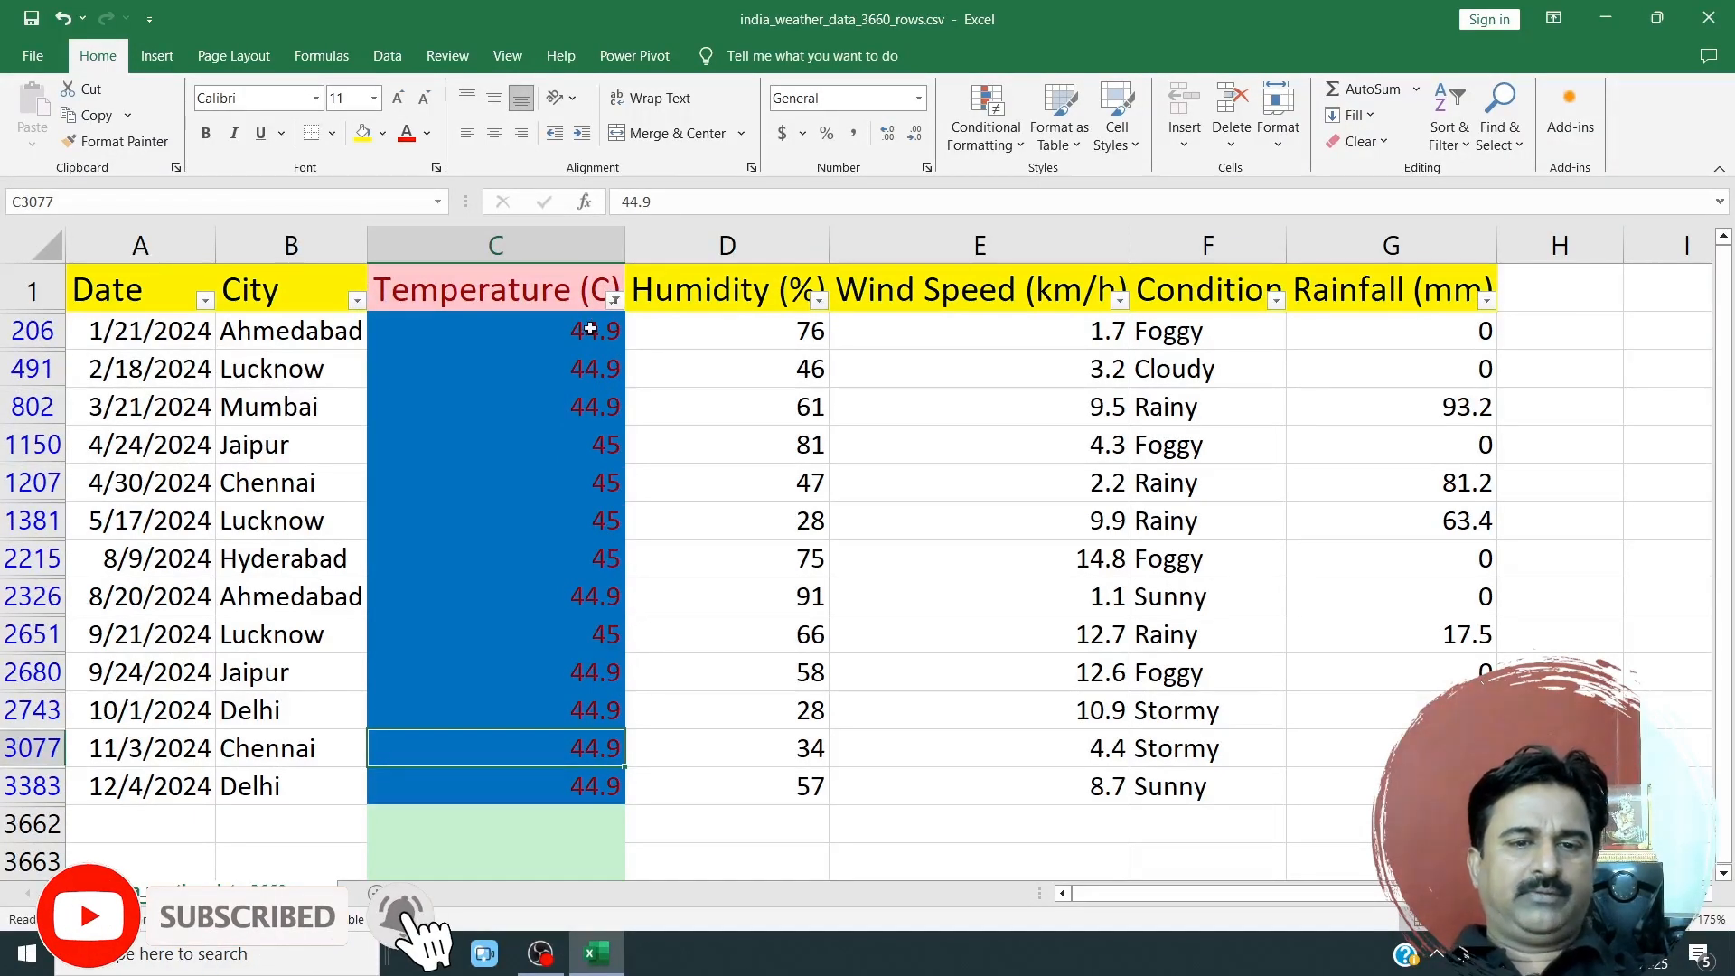
Clear the colour filter from the Temperature (C) column.
left_click(614, 302)
left_click(614, 301)
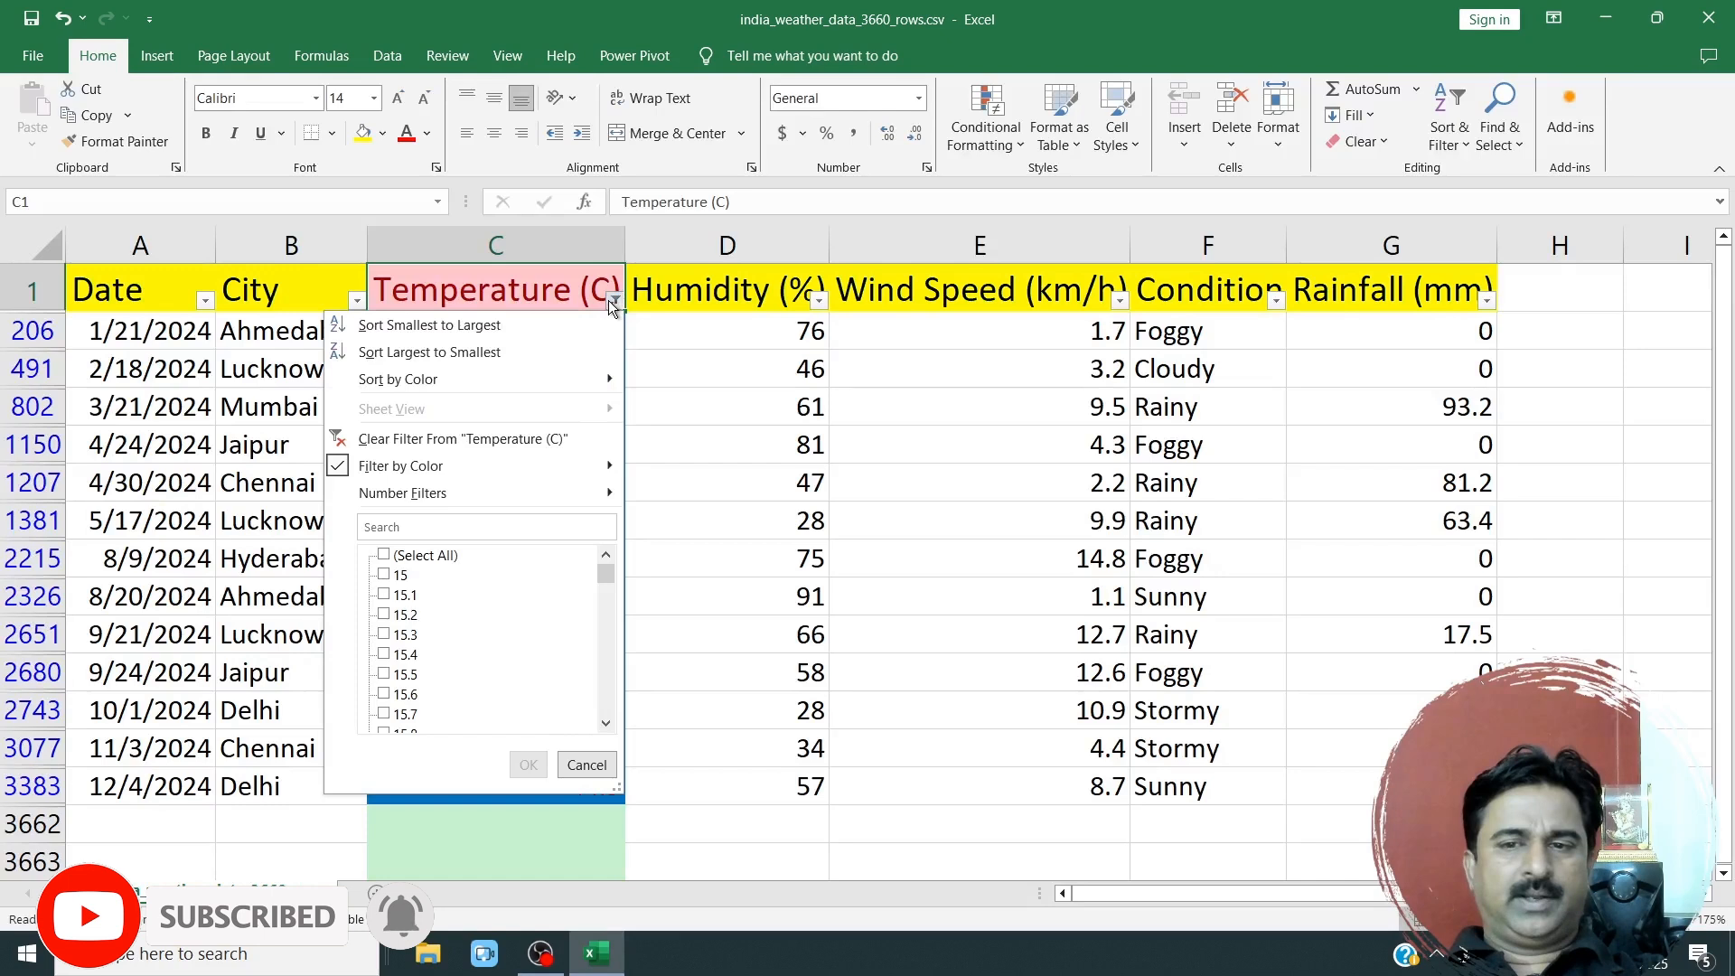
left_click(515, 438)
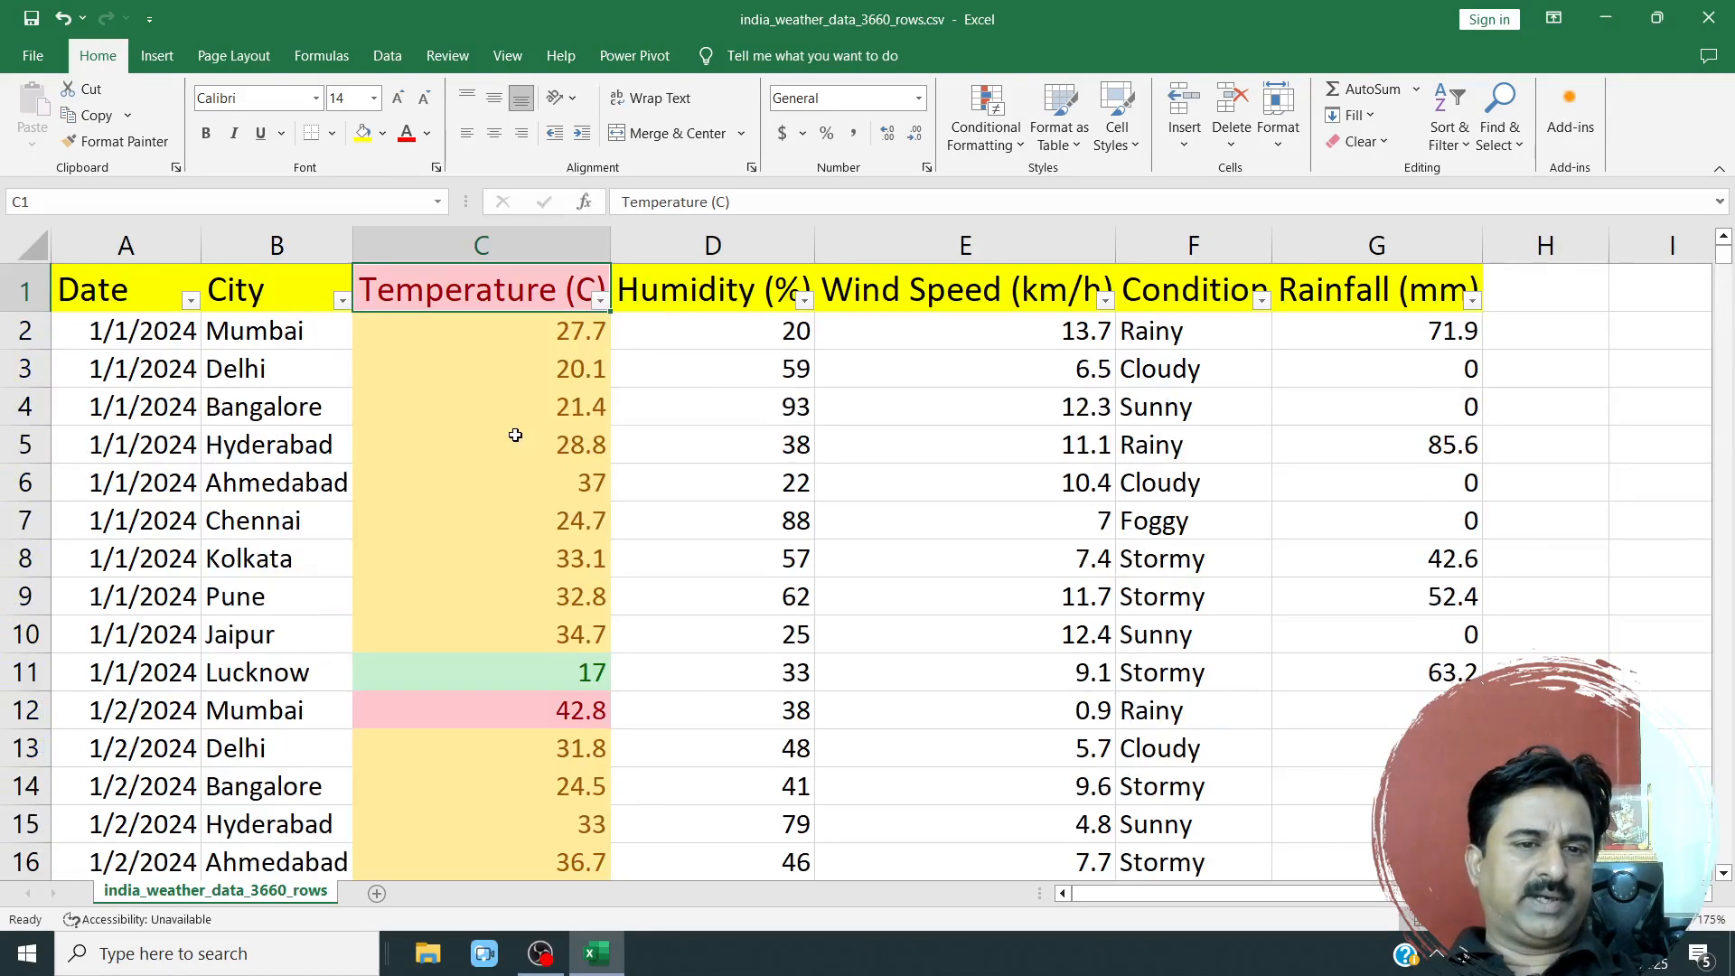
Look through the unfiltered January rows to review the Temperature (C) colour highlights.
left_click(569, 538)
scroll(560, 533, "down", 10)
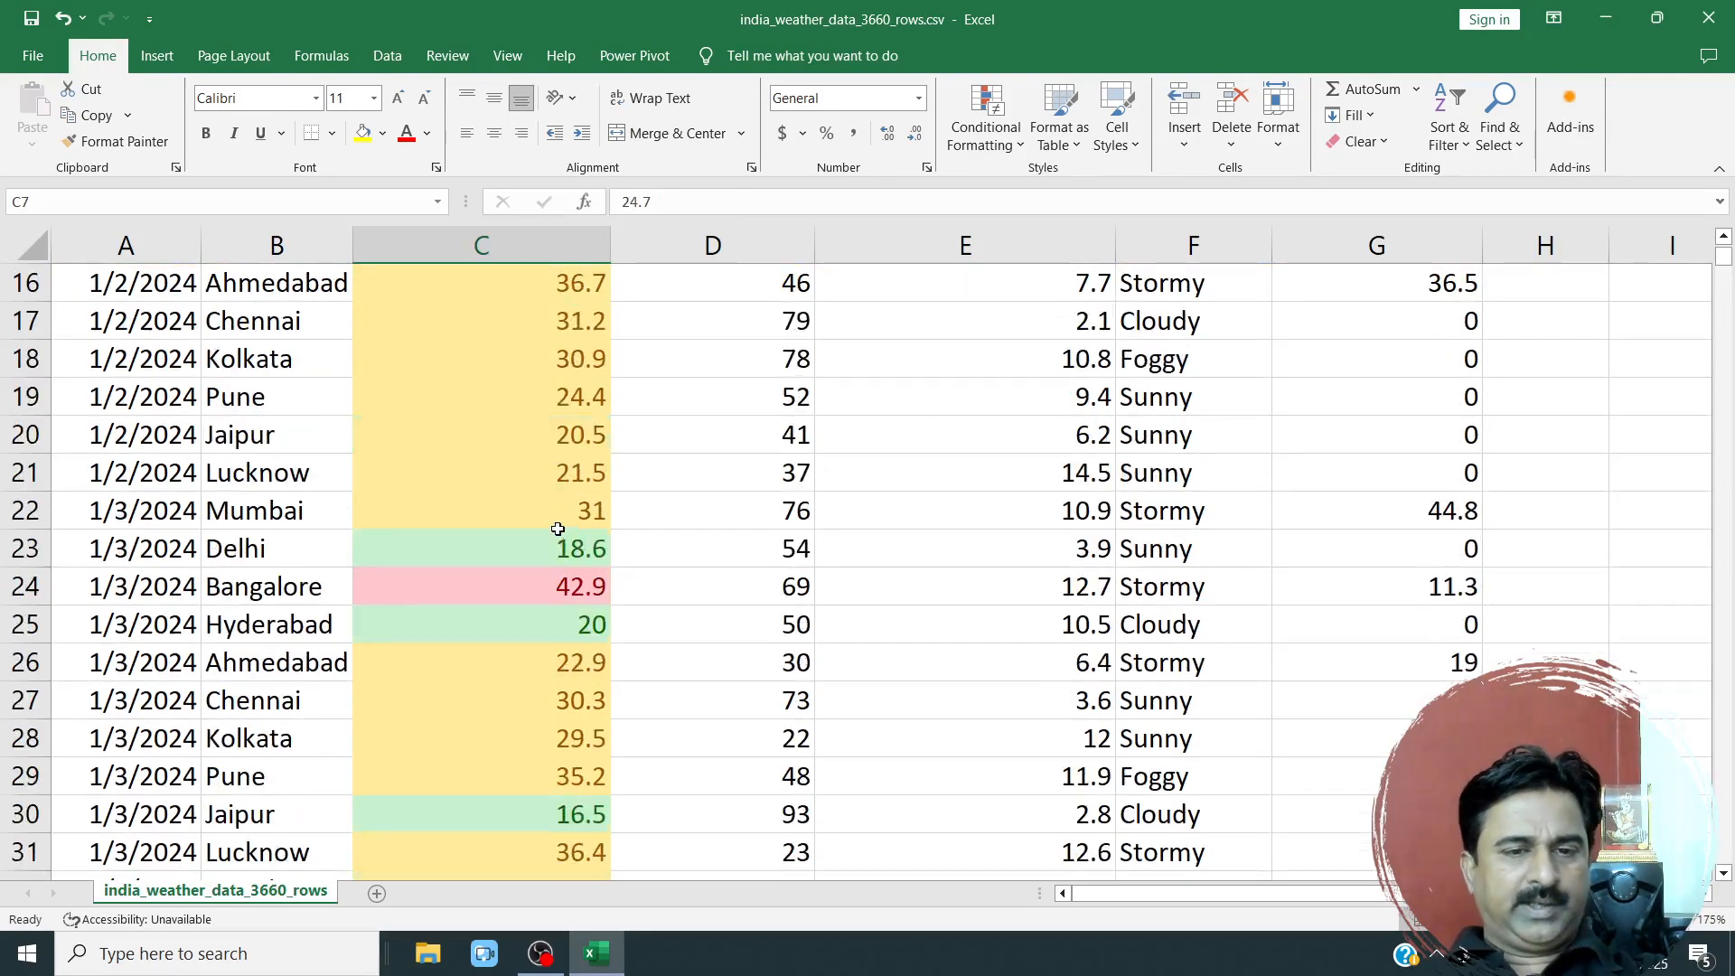
scroll(531, 561, "down", 8)
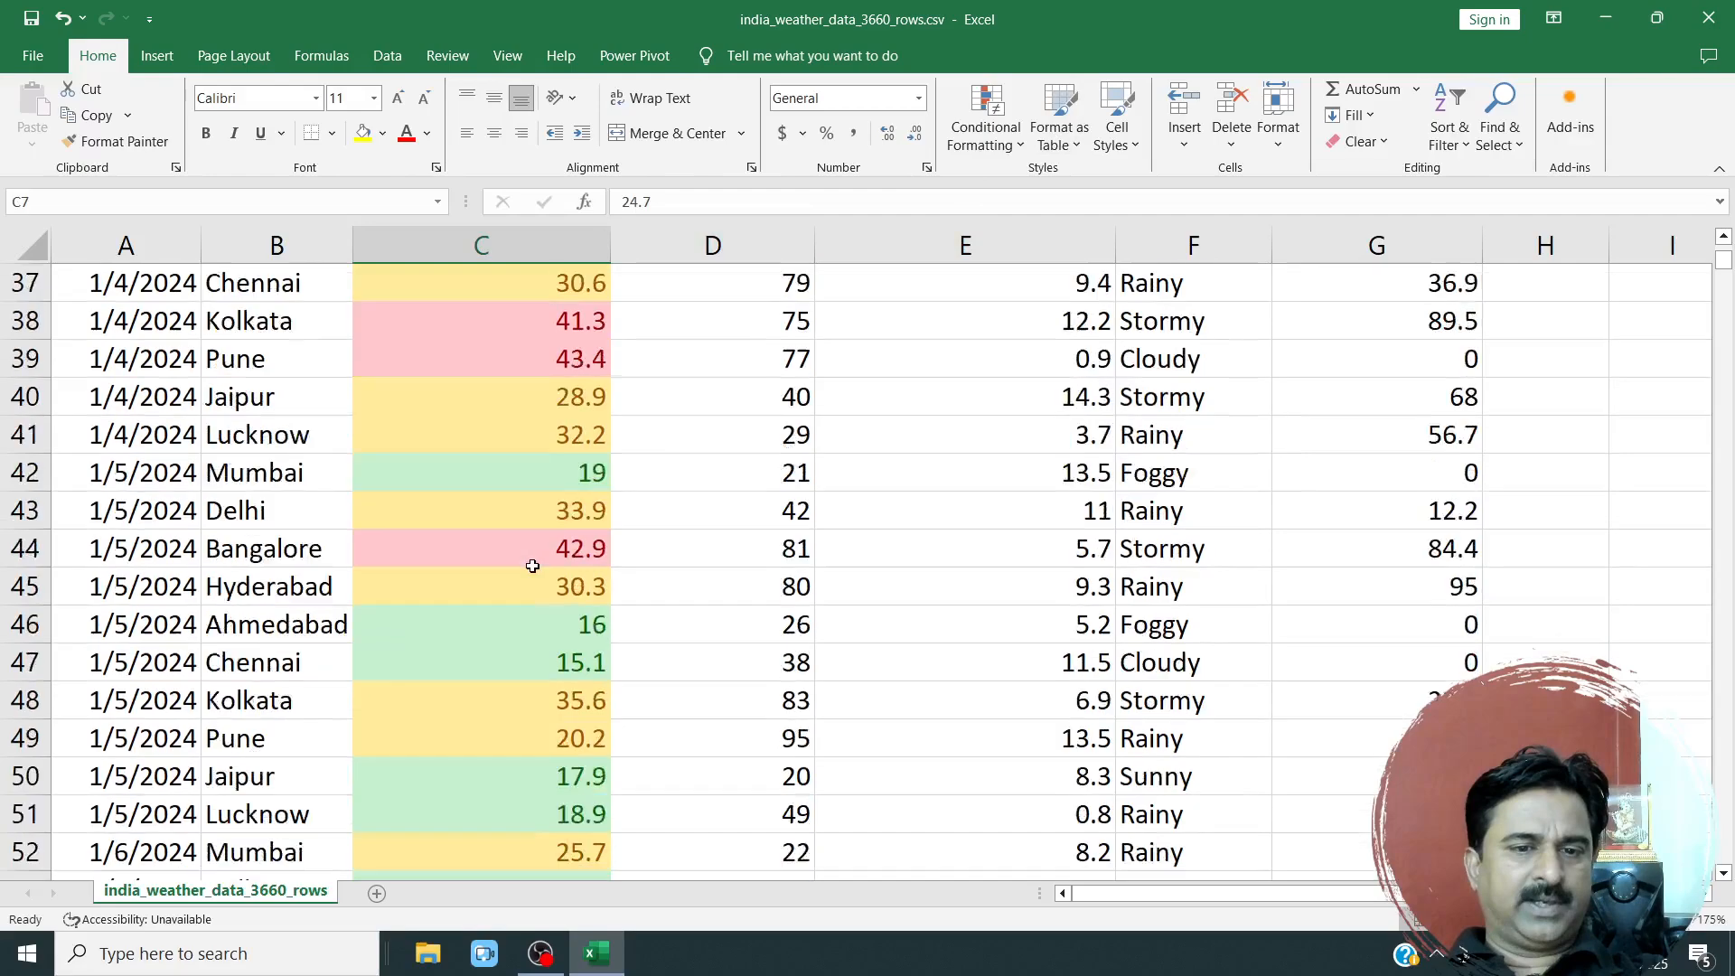
scroll(524, 524, "down", 10)
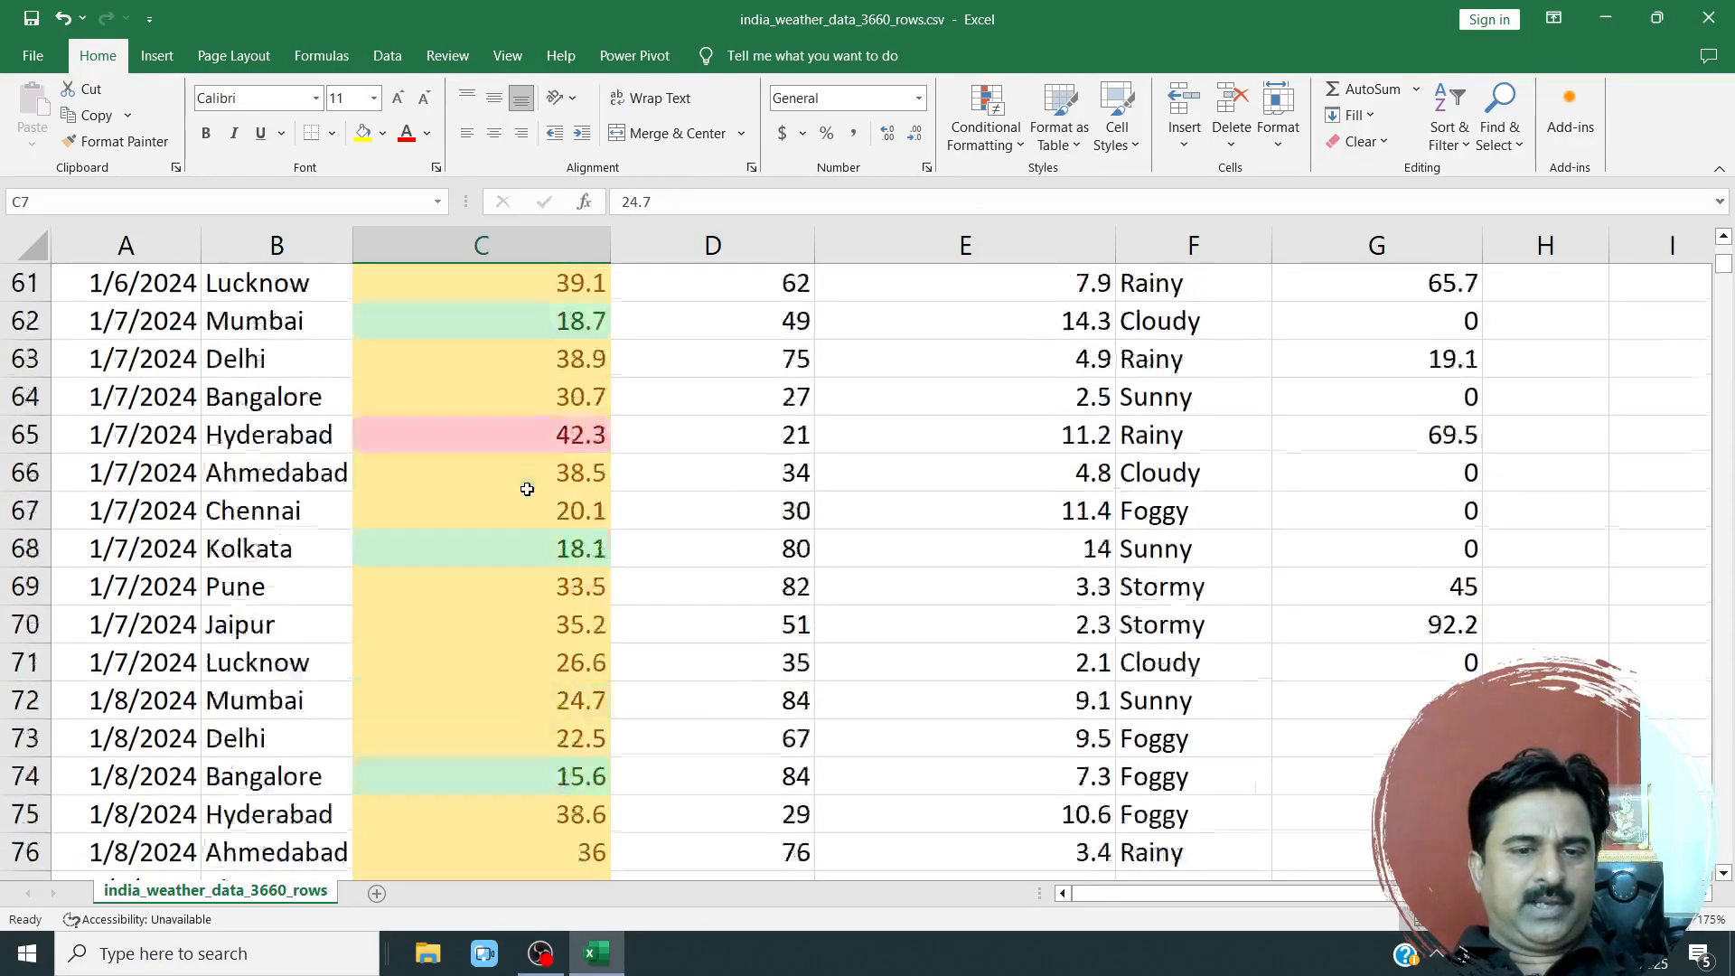
Start a Highlight Cells rule on cell C7 for values between 20 and 30.
scroll(526, 514, "up", 14)
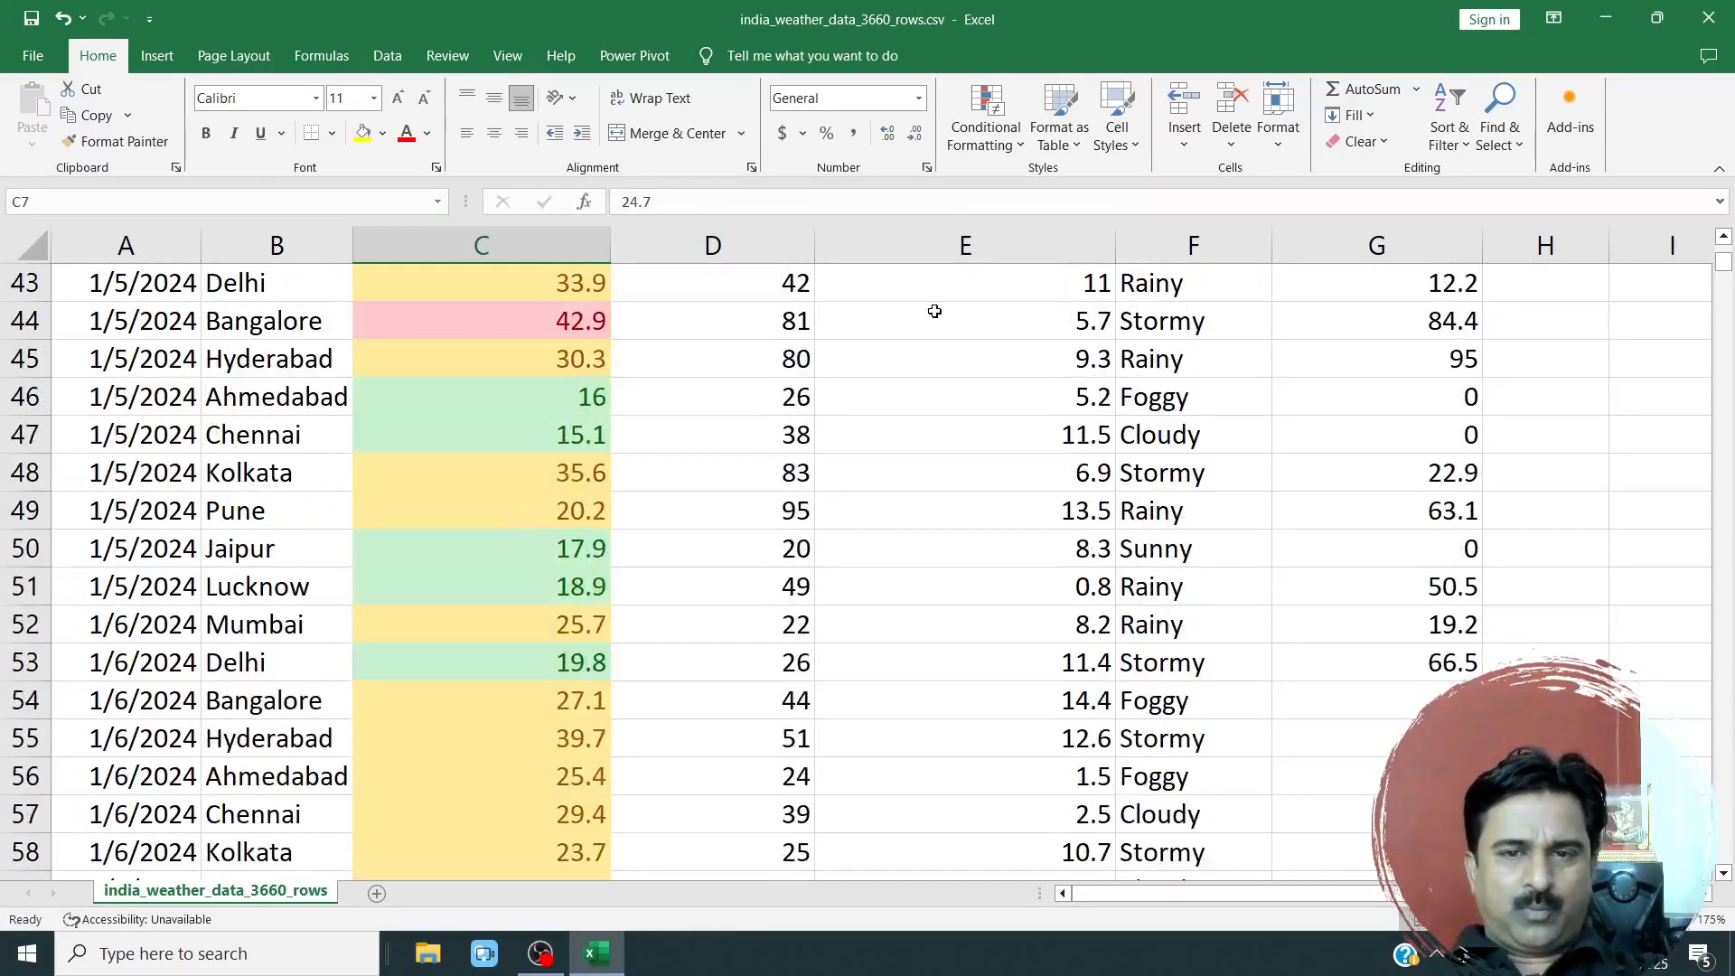
left_click(1007, 138)
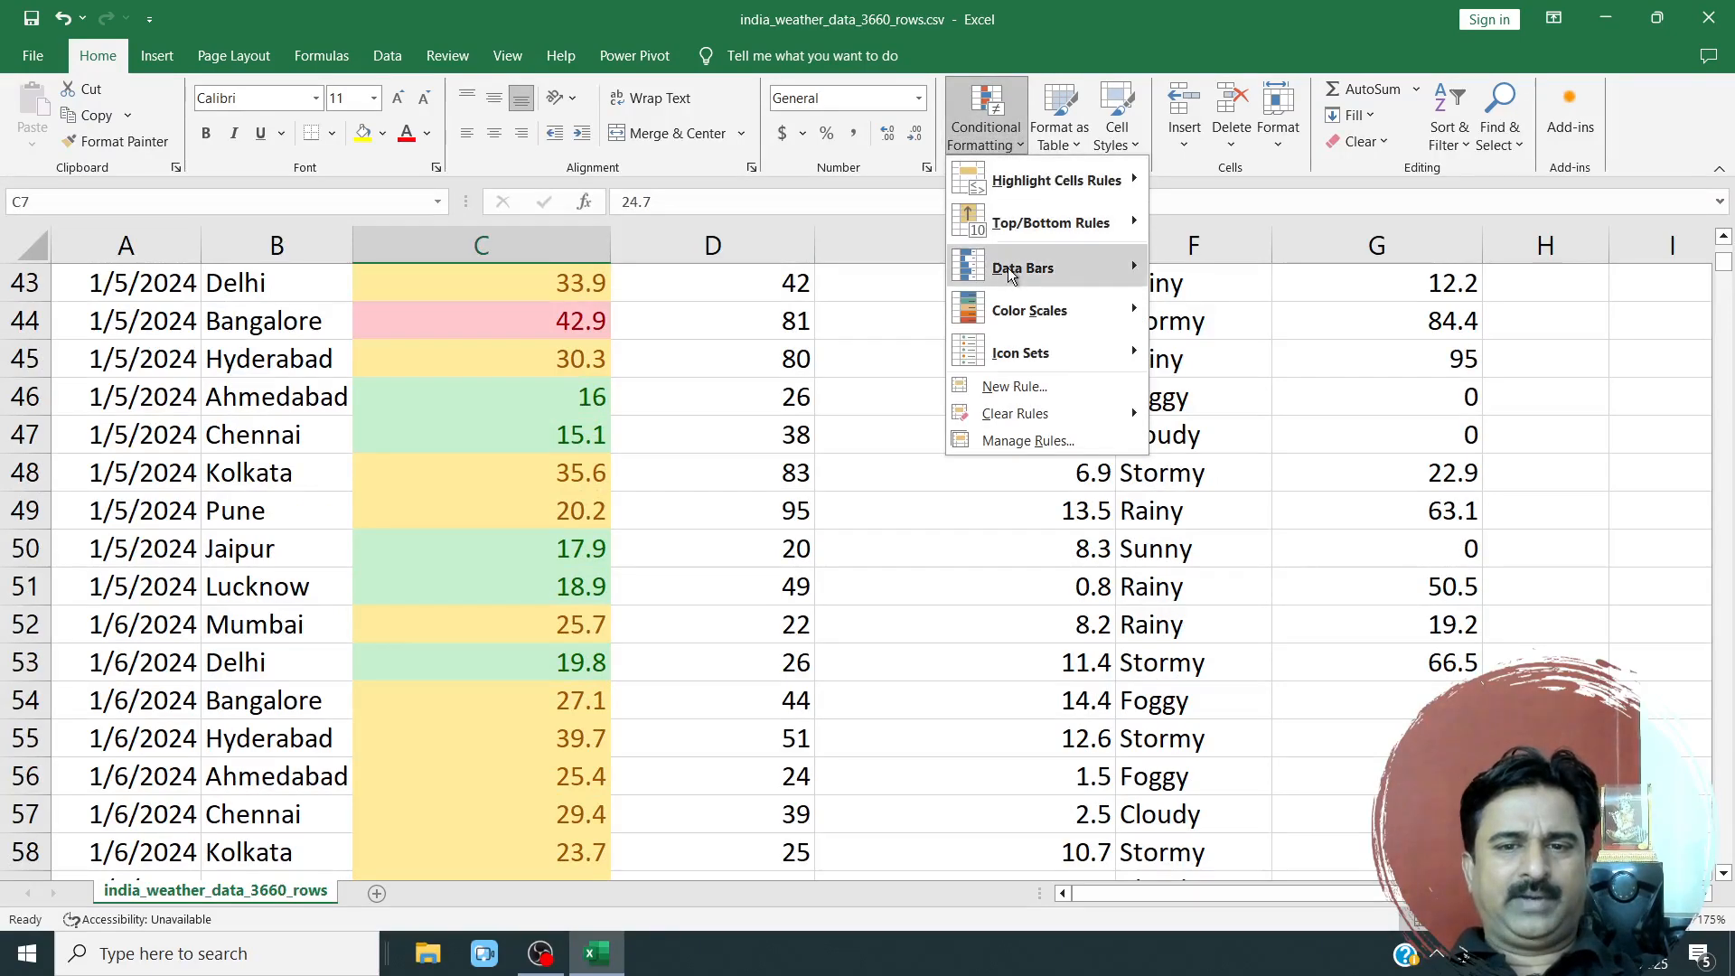
mouse_move(1026, 186)
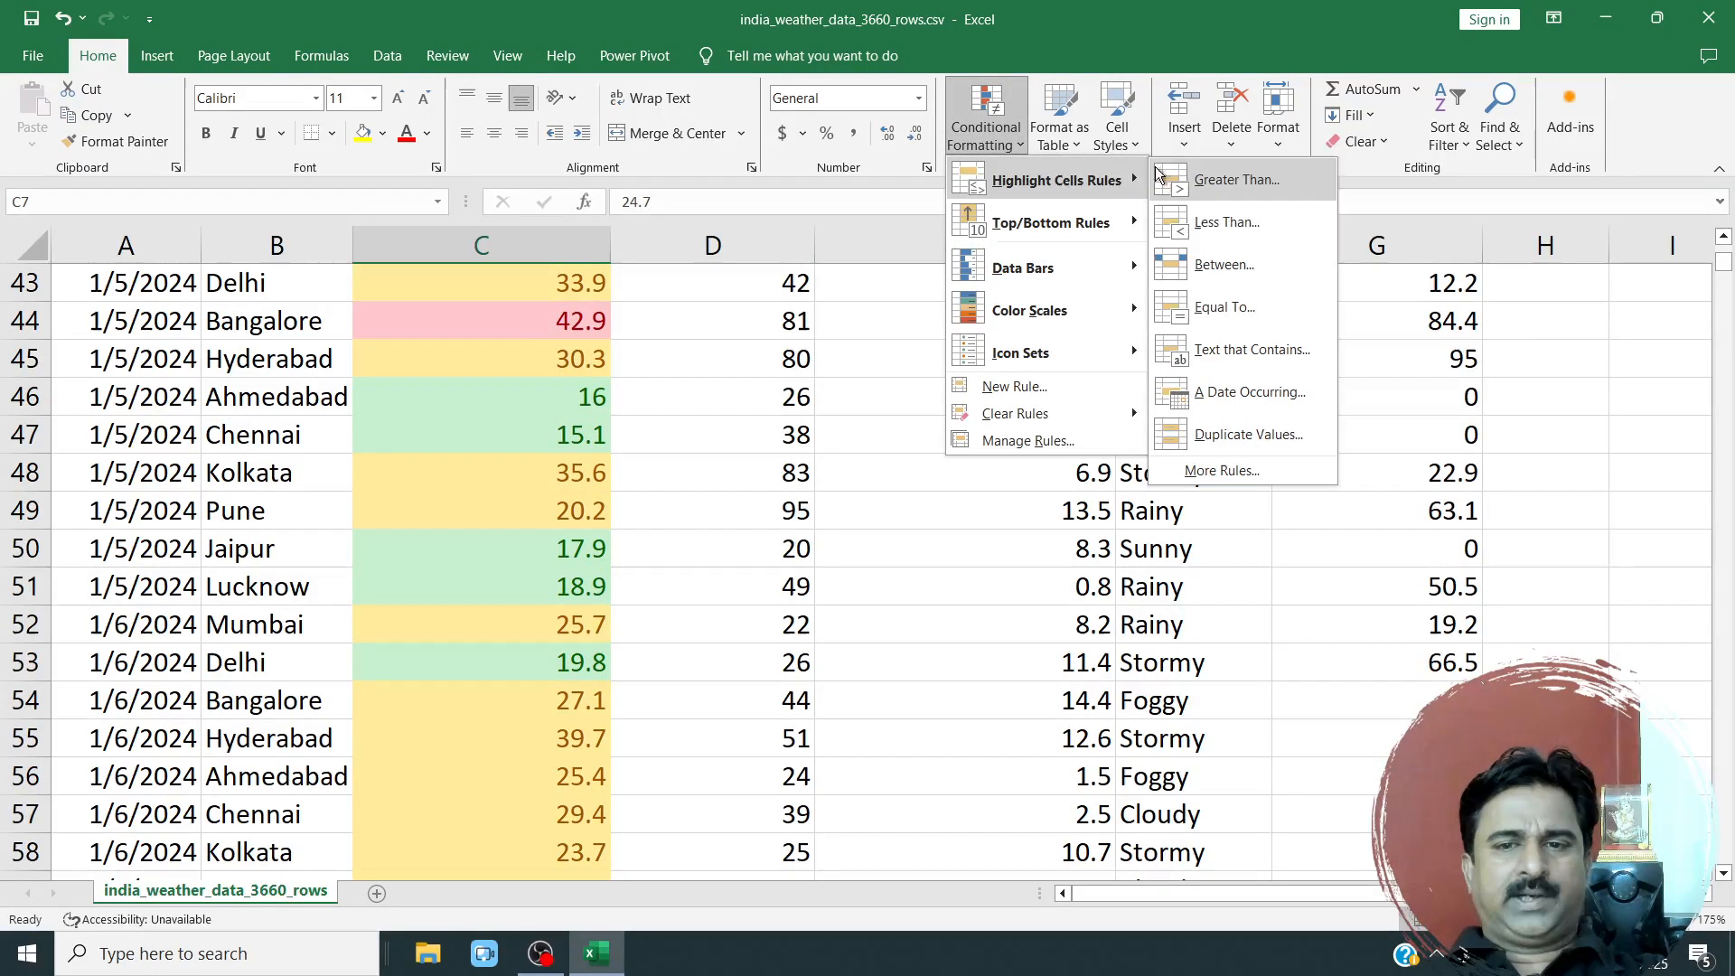
left_click(1207, 264)
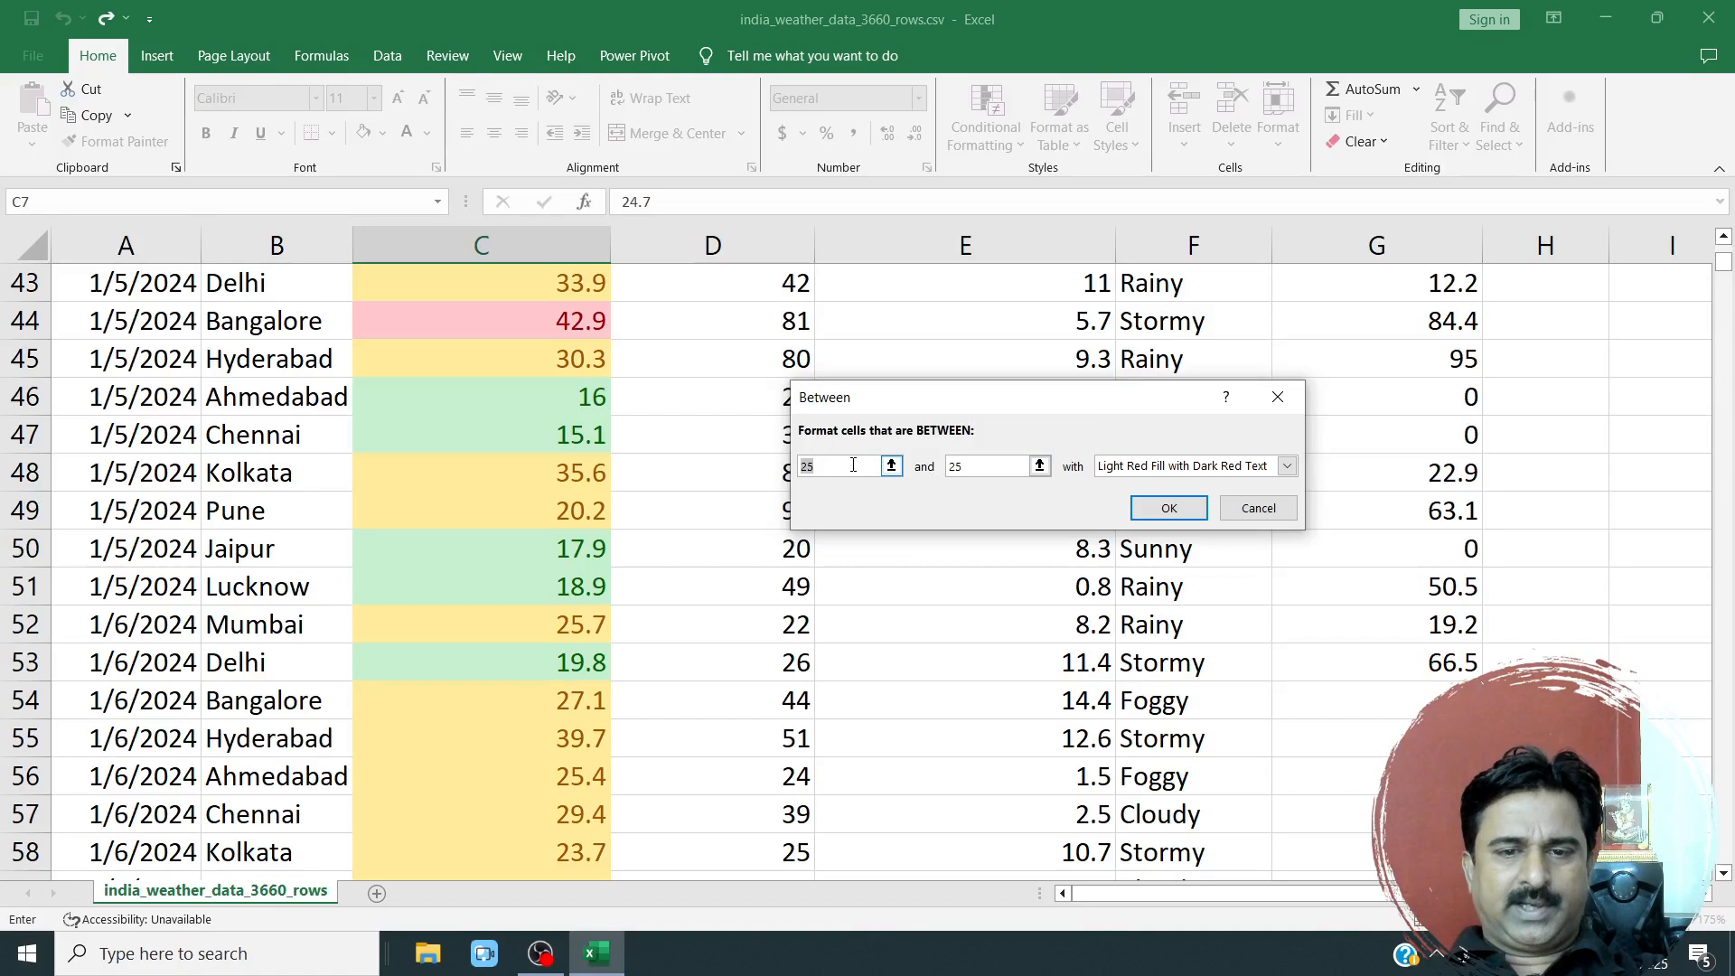
type("20")
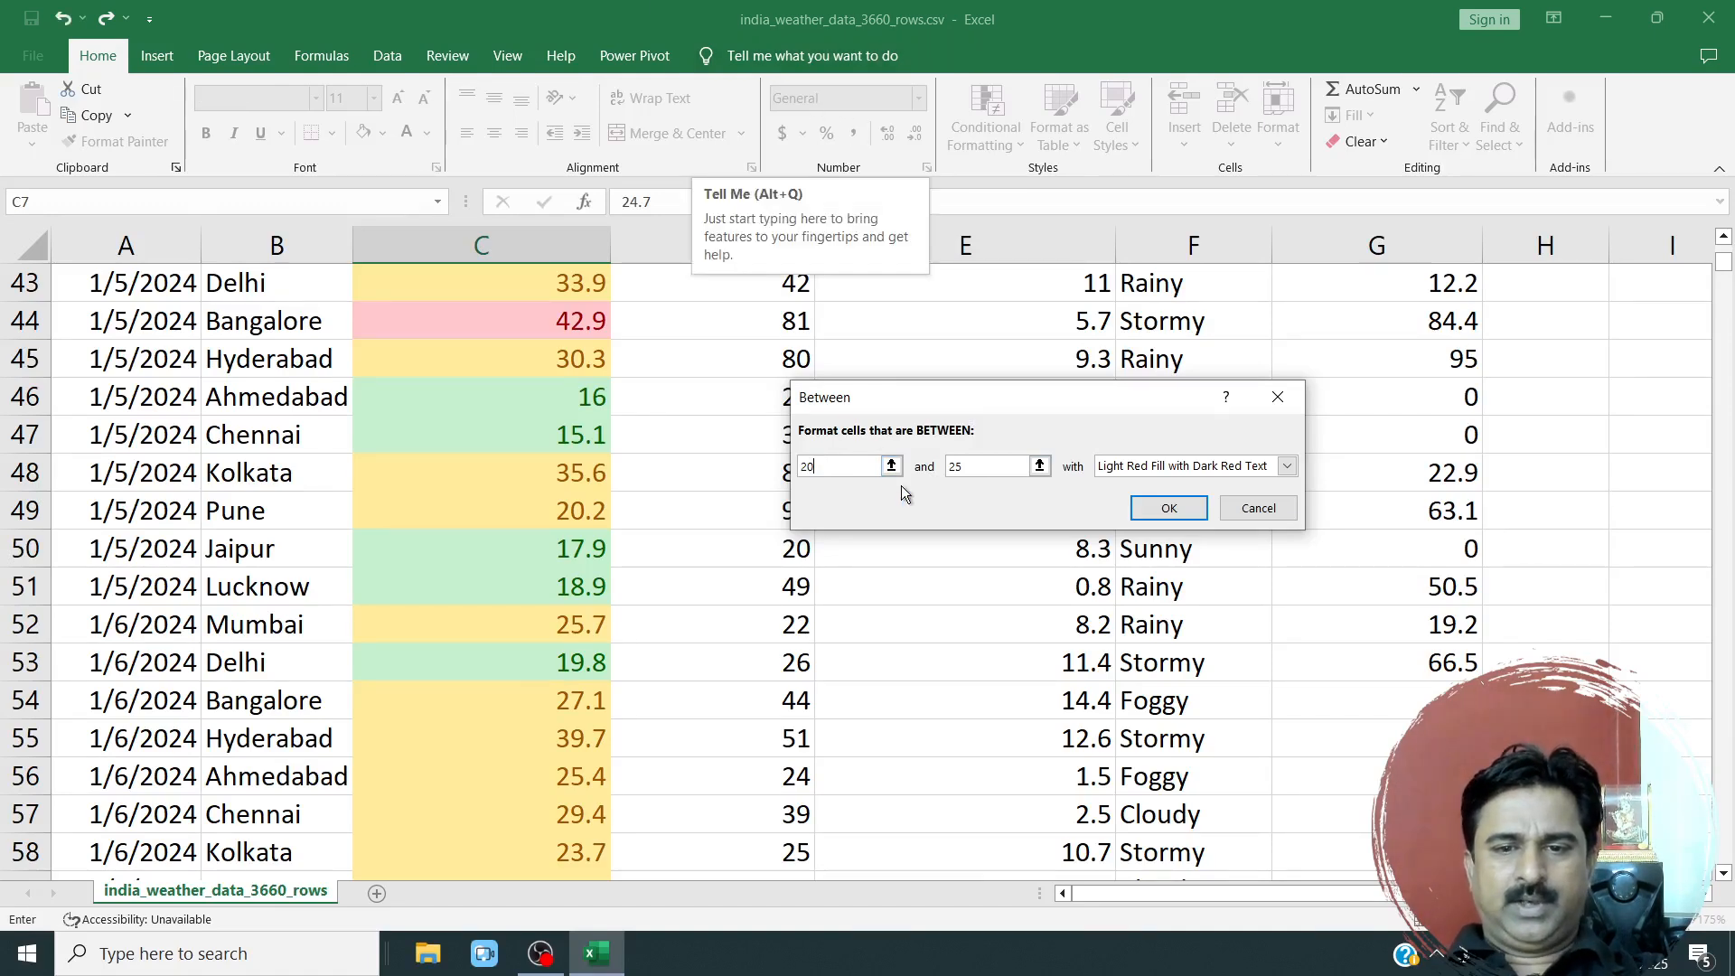
double_click(986, 466)
type("30")
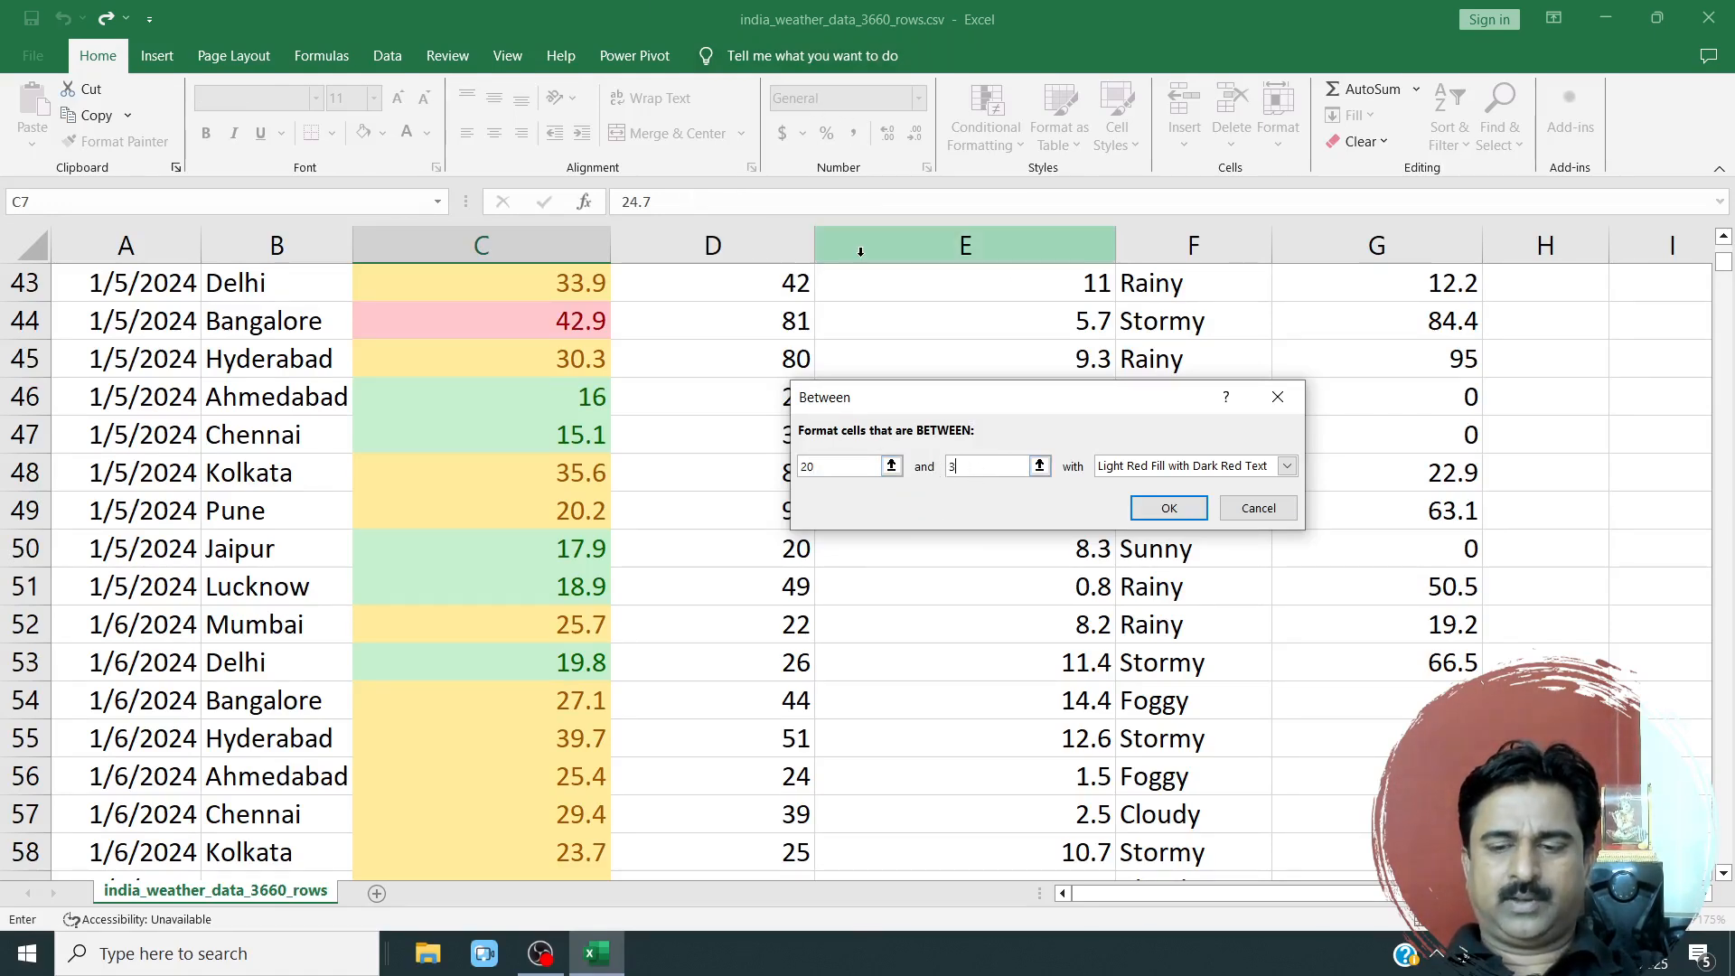
Give the Between rule a custom format with a dark orange fill and apply it.
left_click(1253, 467)
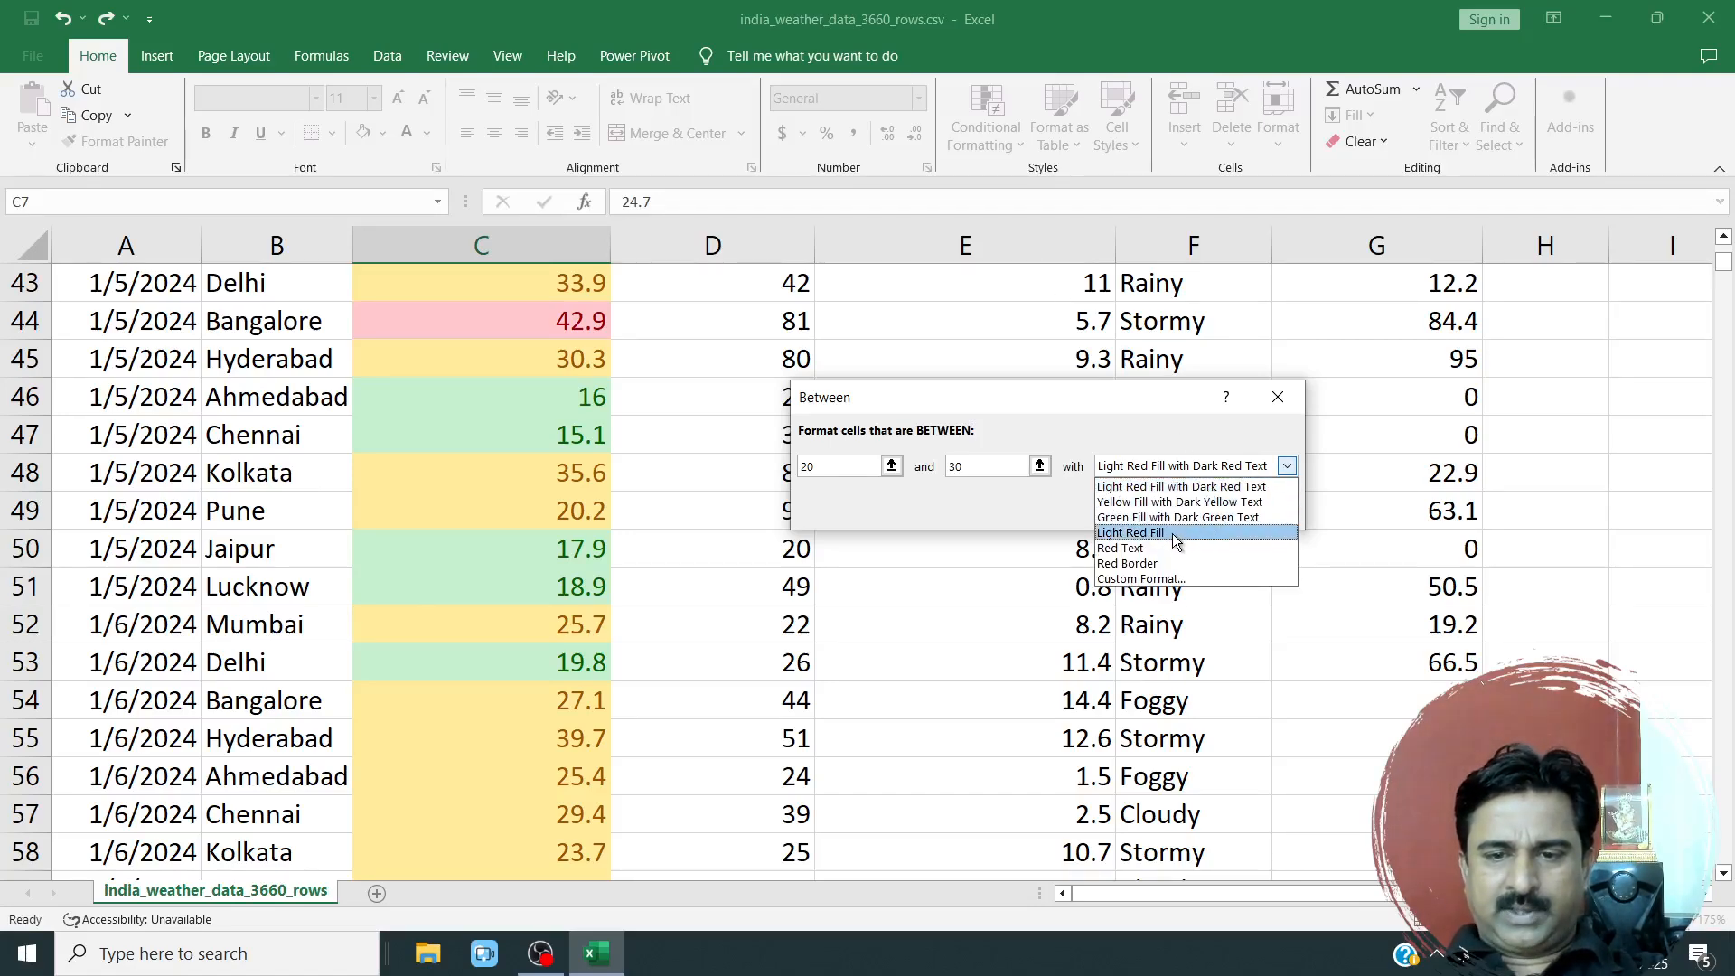
left_click(1169, 580)
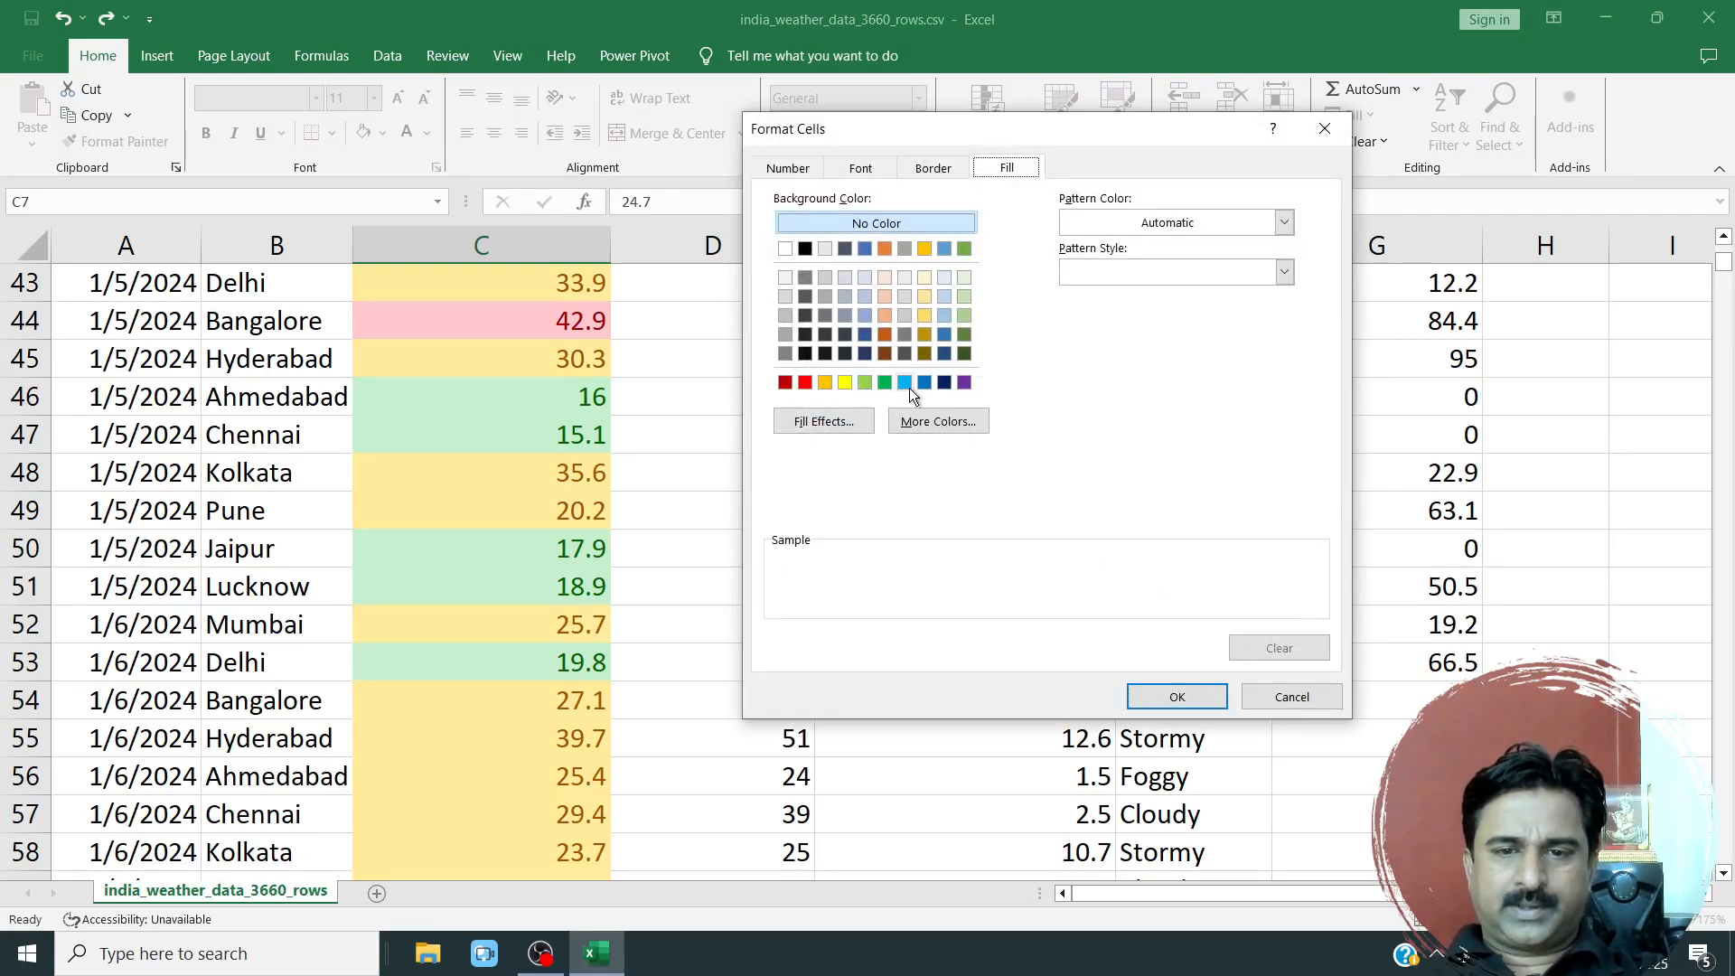
left_click(884, 334)
left_click(1165, 697)
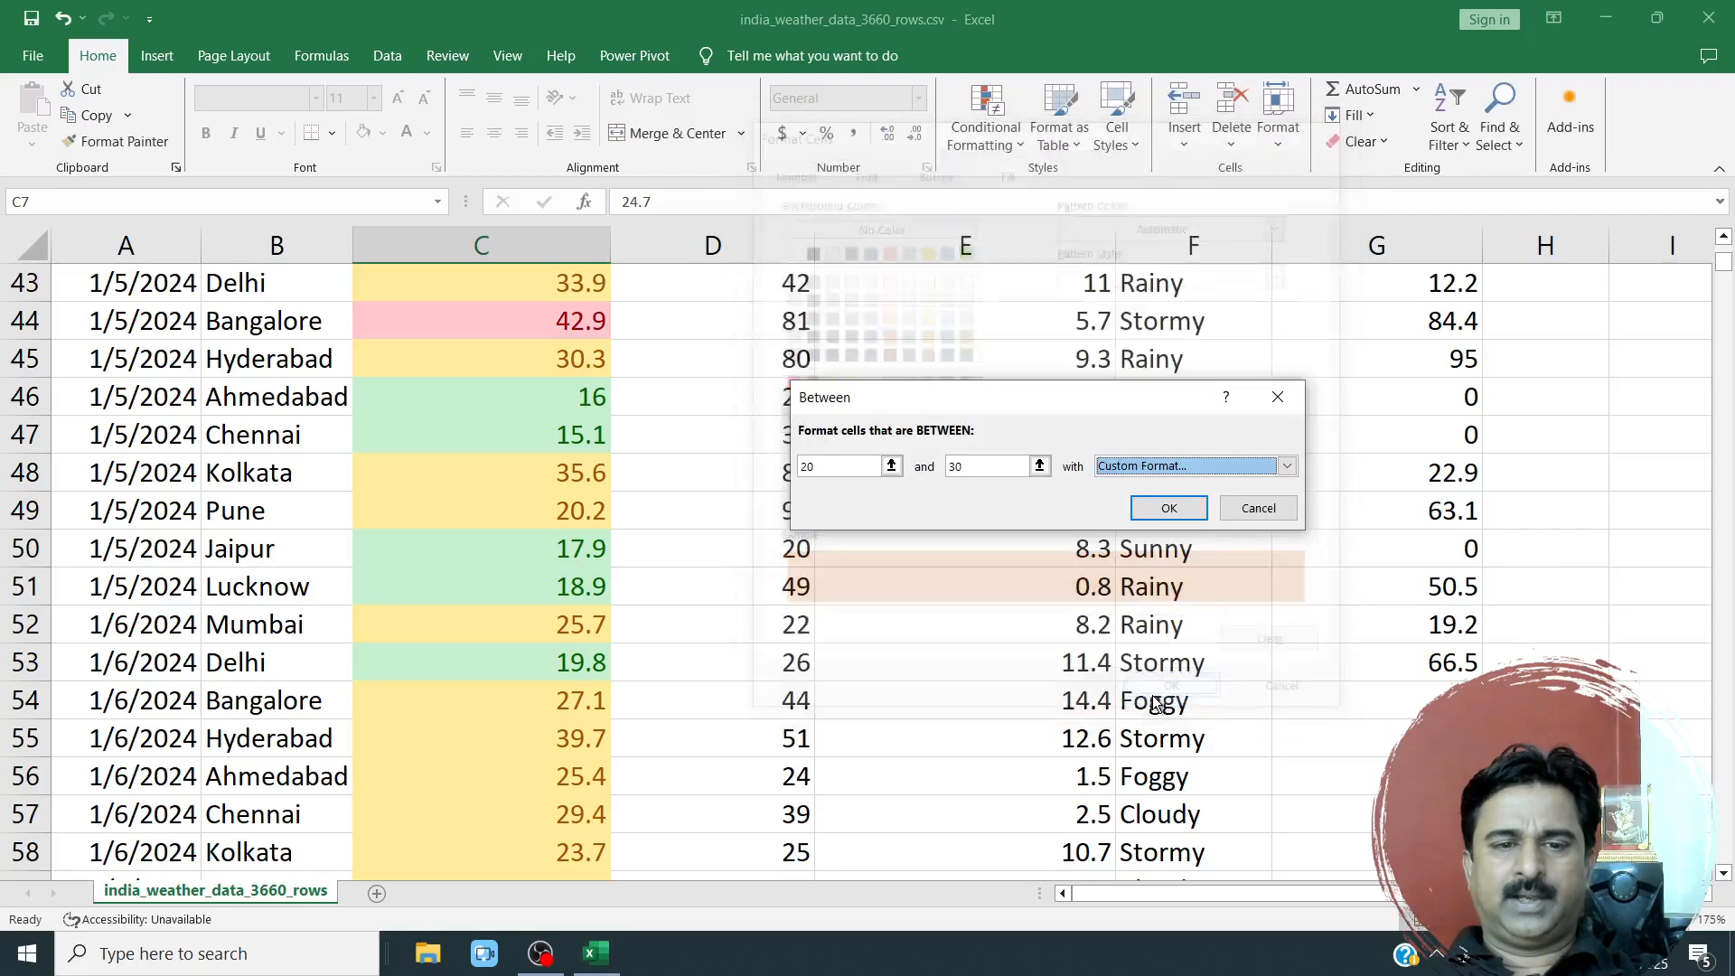
left_click(1163, 505)
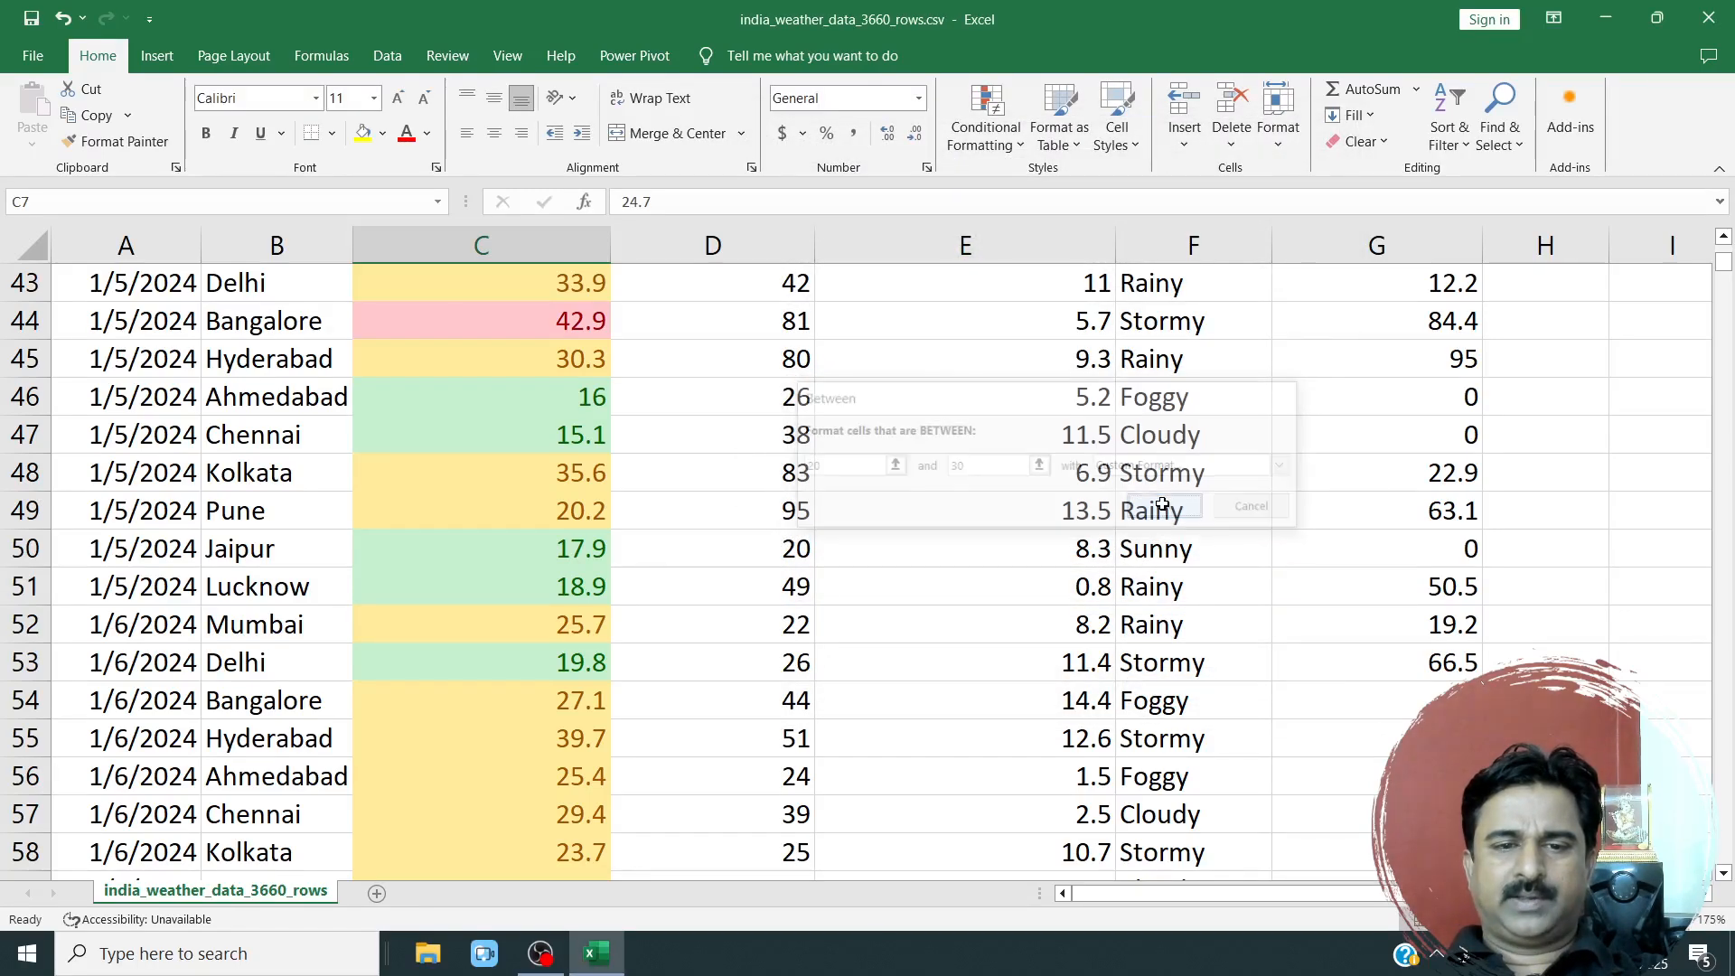
Look through the January and early February temperatures and cell C7 to check where the 20-to-30 rule's dark orange fill applies.
scroll(623, 604, "down", 16)
left_click(583, 553)
scroll(578, 588, "down", 20)
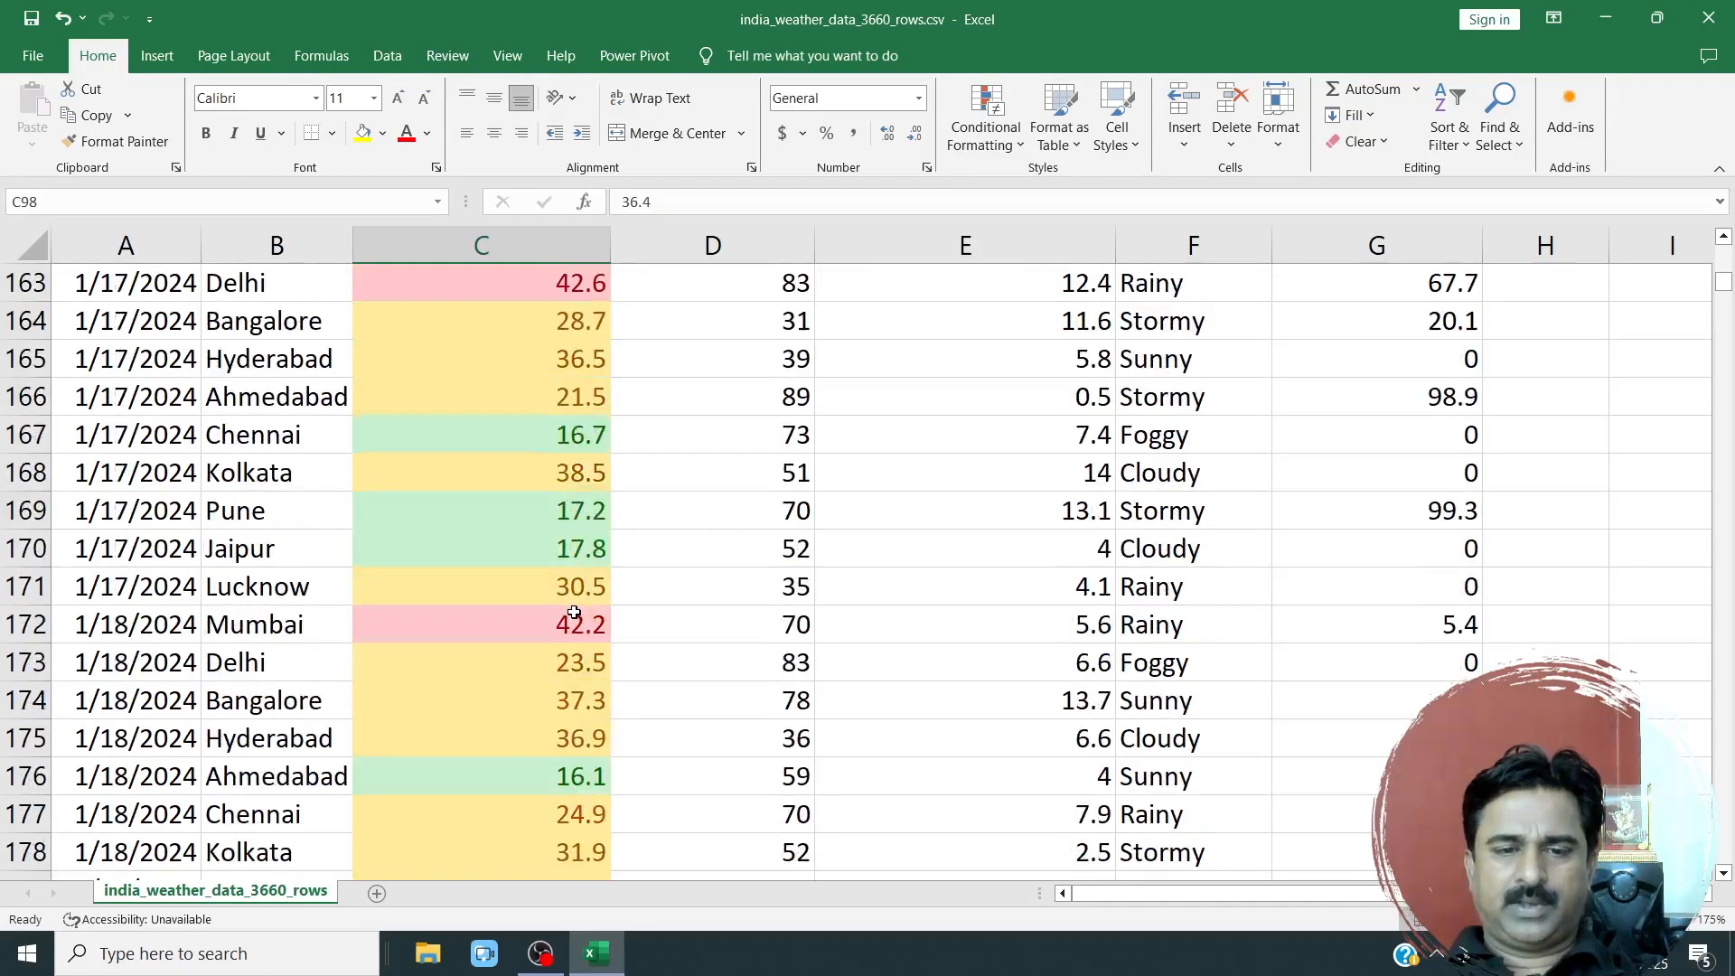
scroll(574, 613, "down", 20)
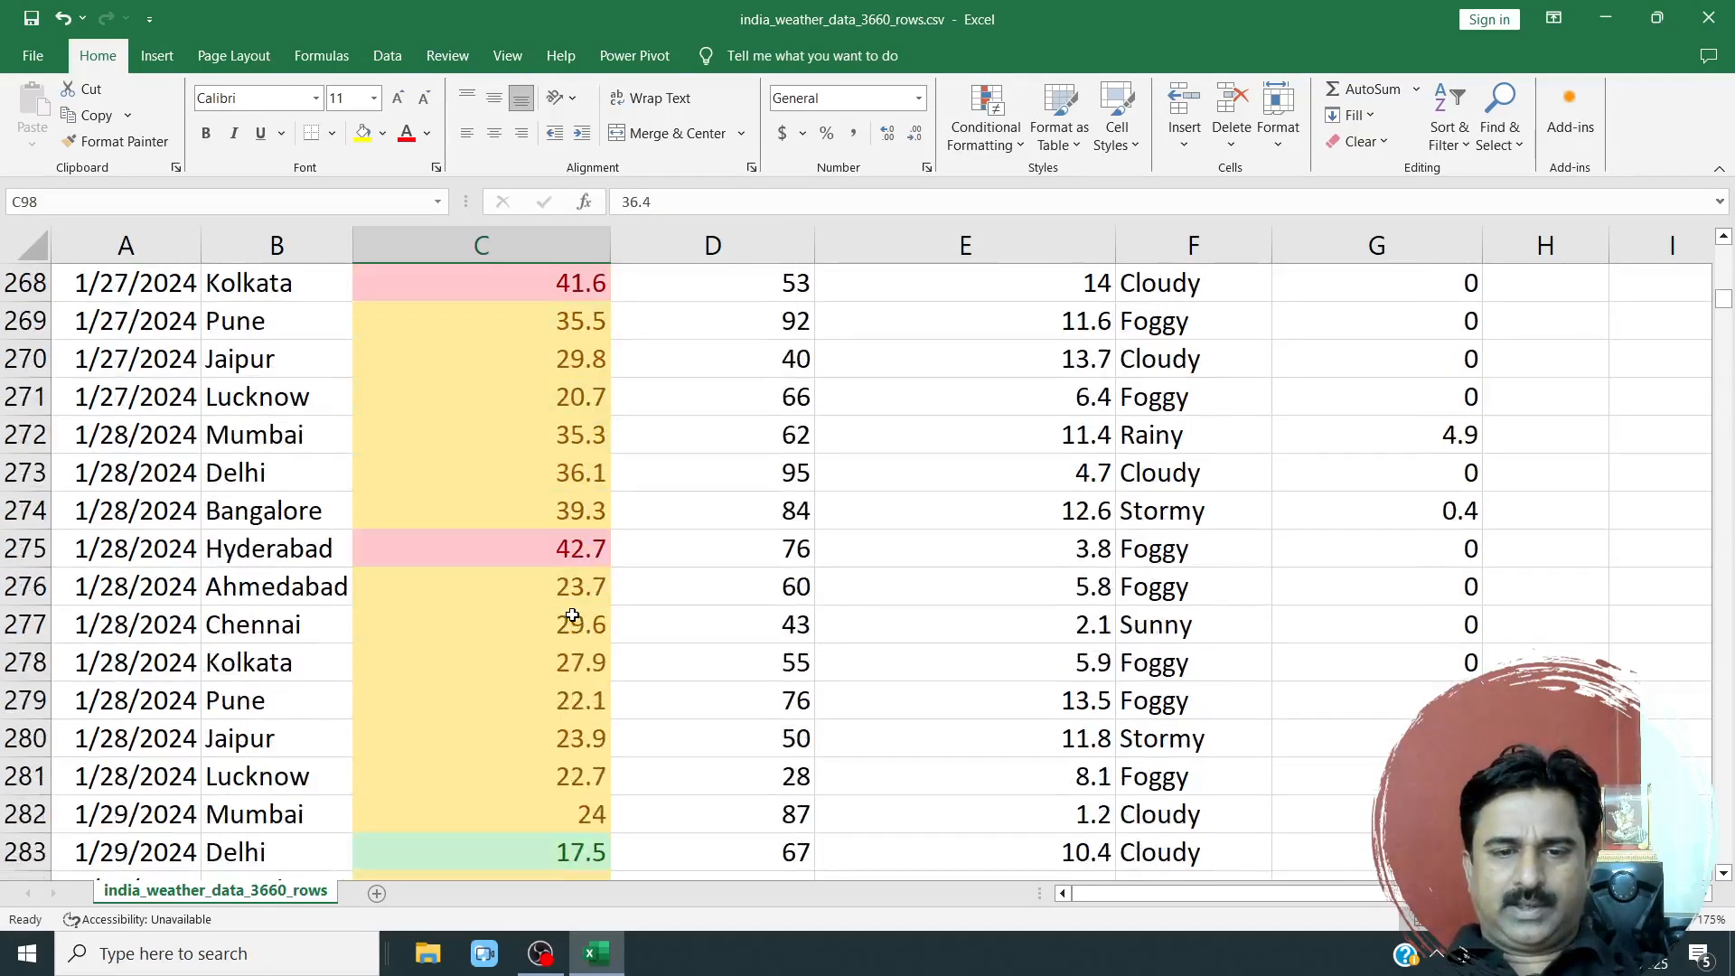
scroll(572, 615, "down", 18)
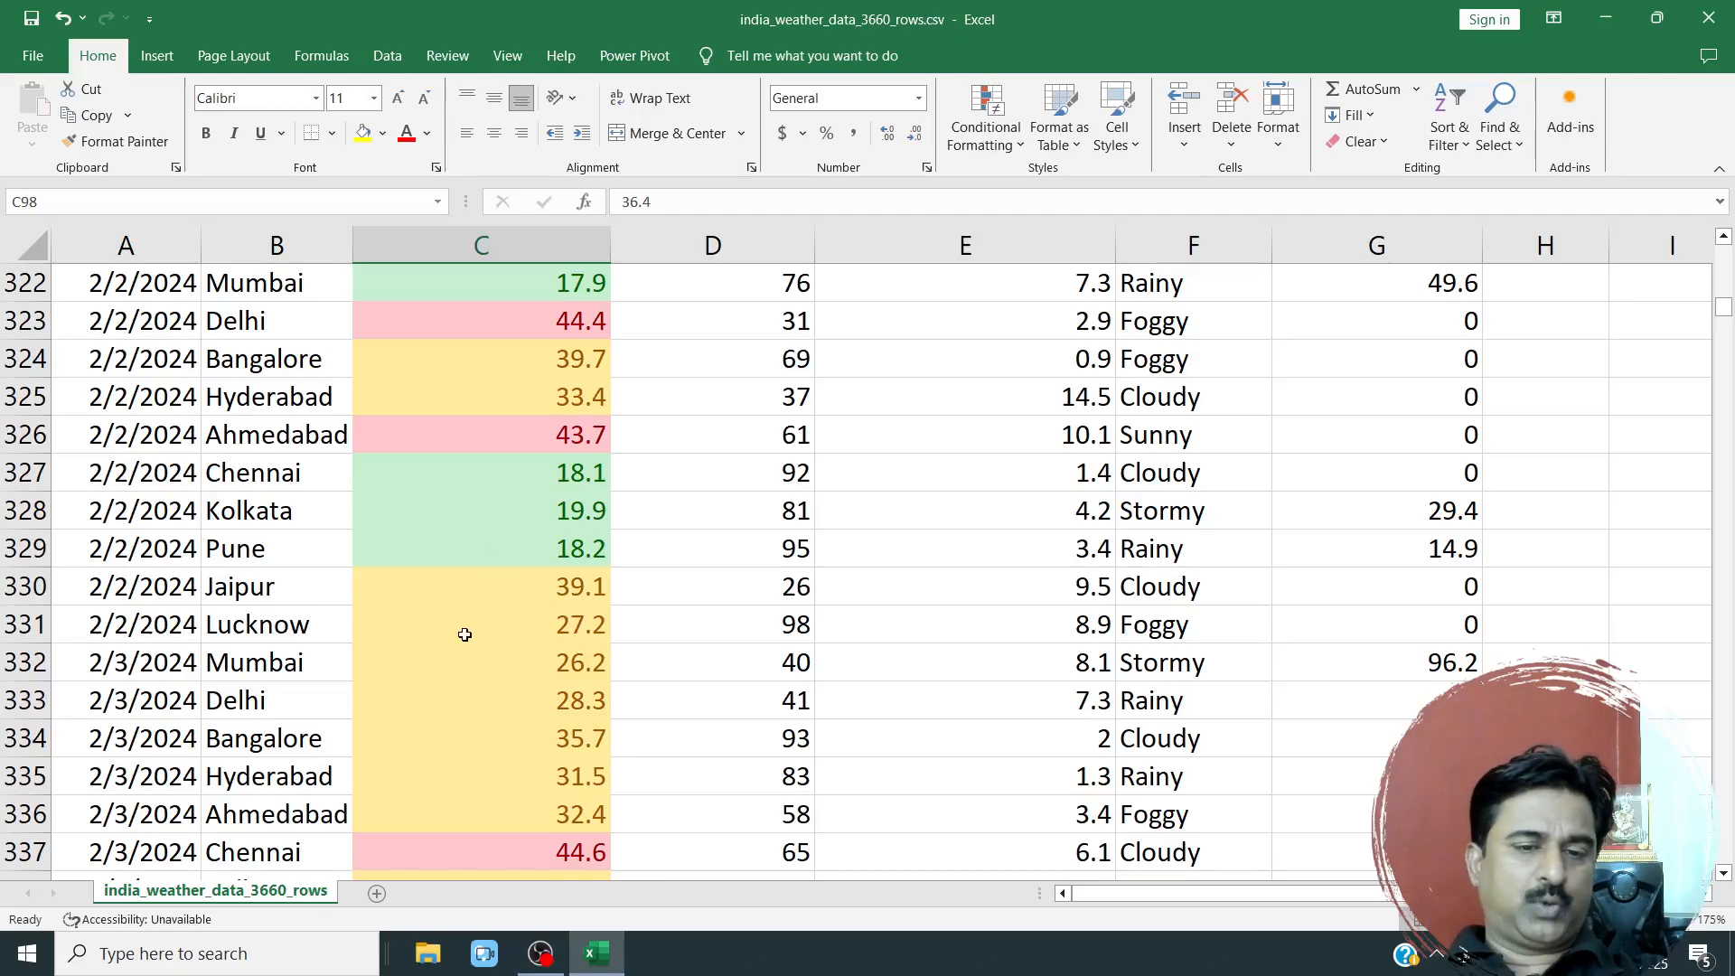
left_click(542, 624)
scroll(542, 624, "down", 10)
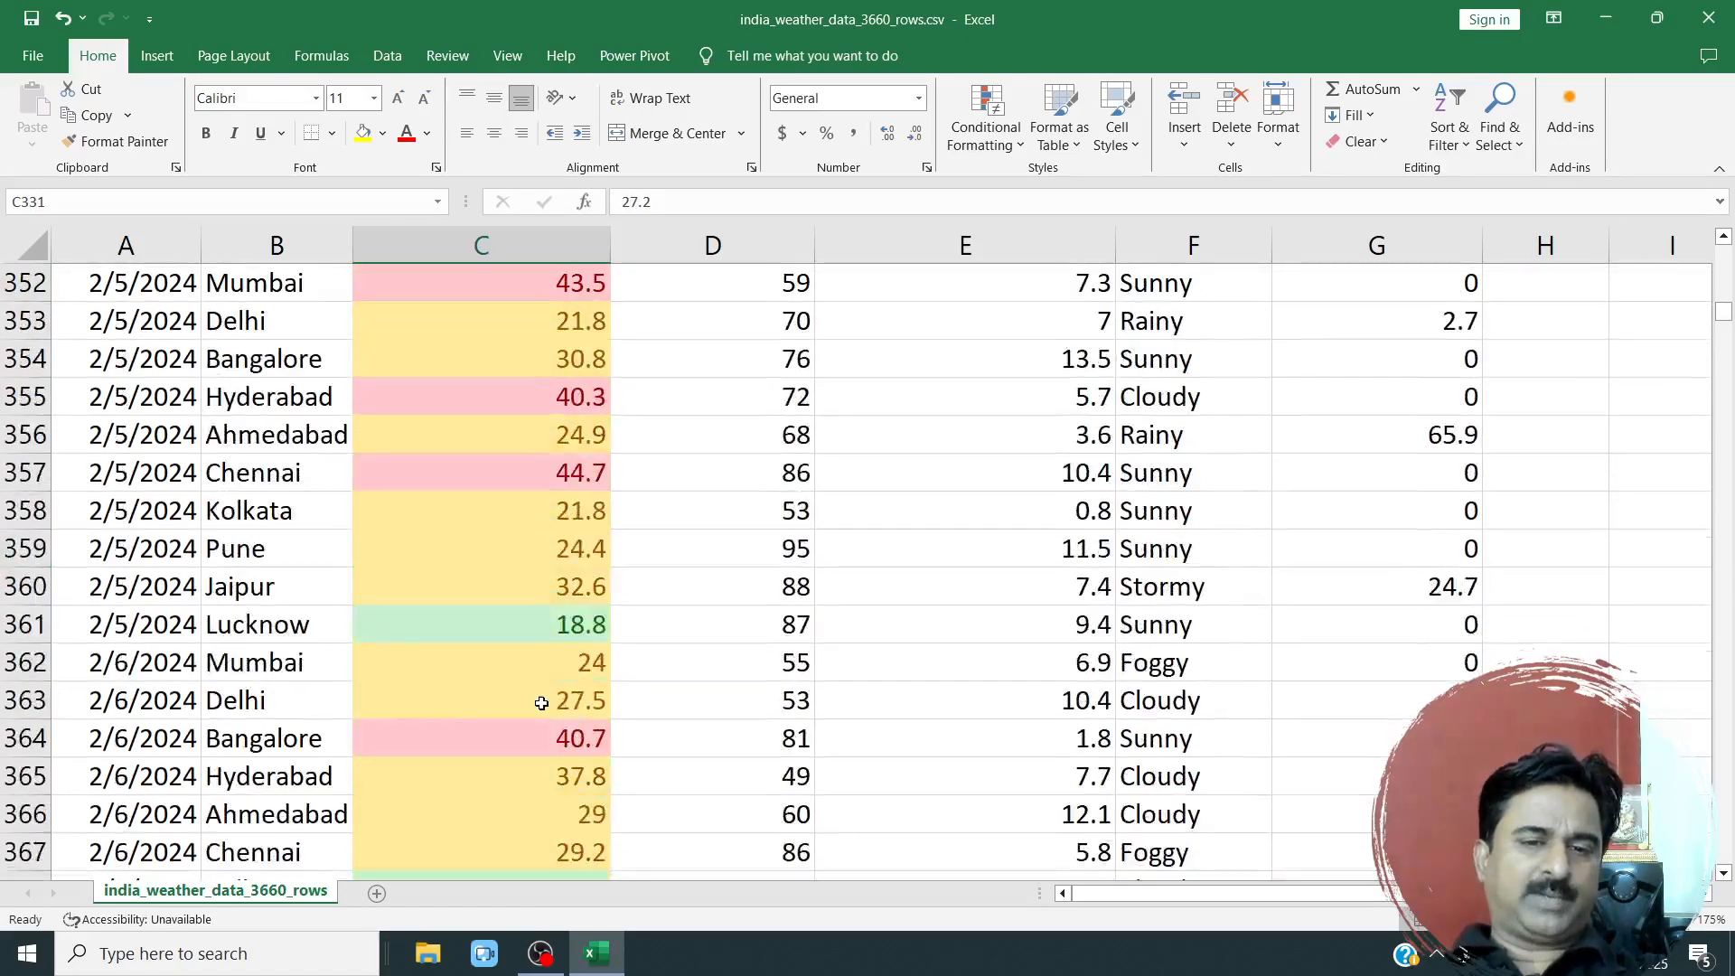
scroll(581, 620, "up", 5)
scroll(581, 620, "up", 20)
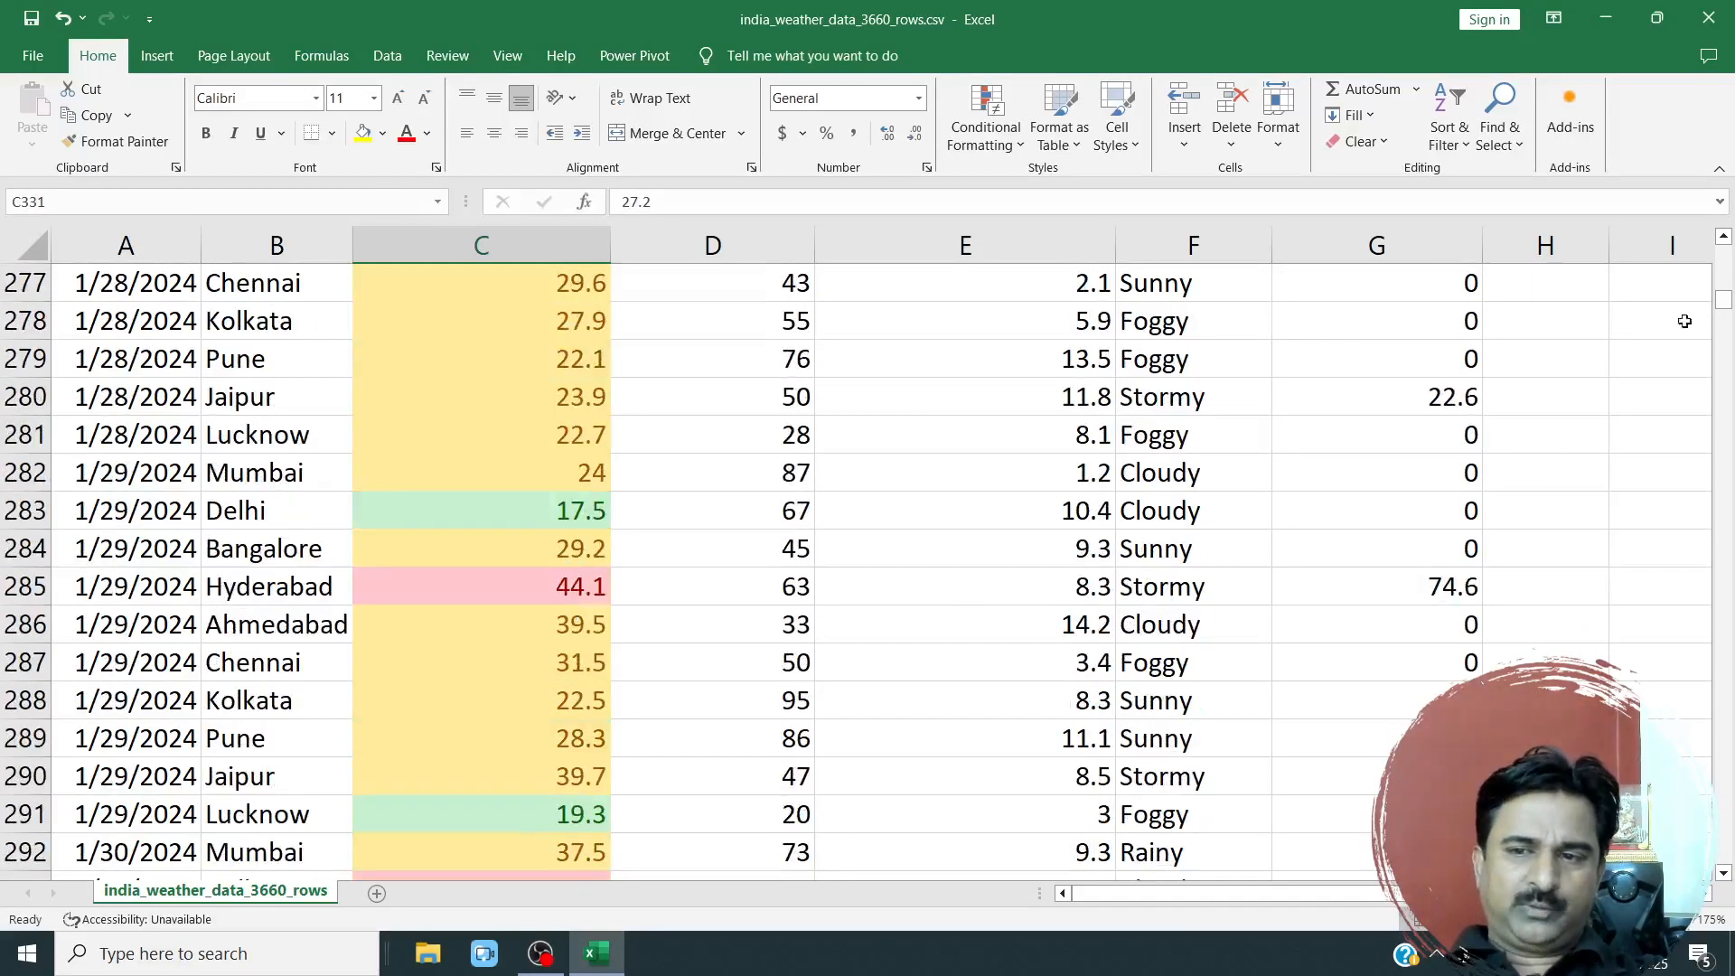
left_click_drag(1723, 301, 1724, 257)
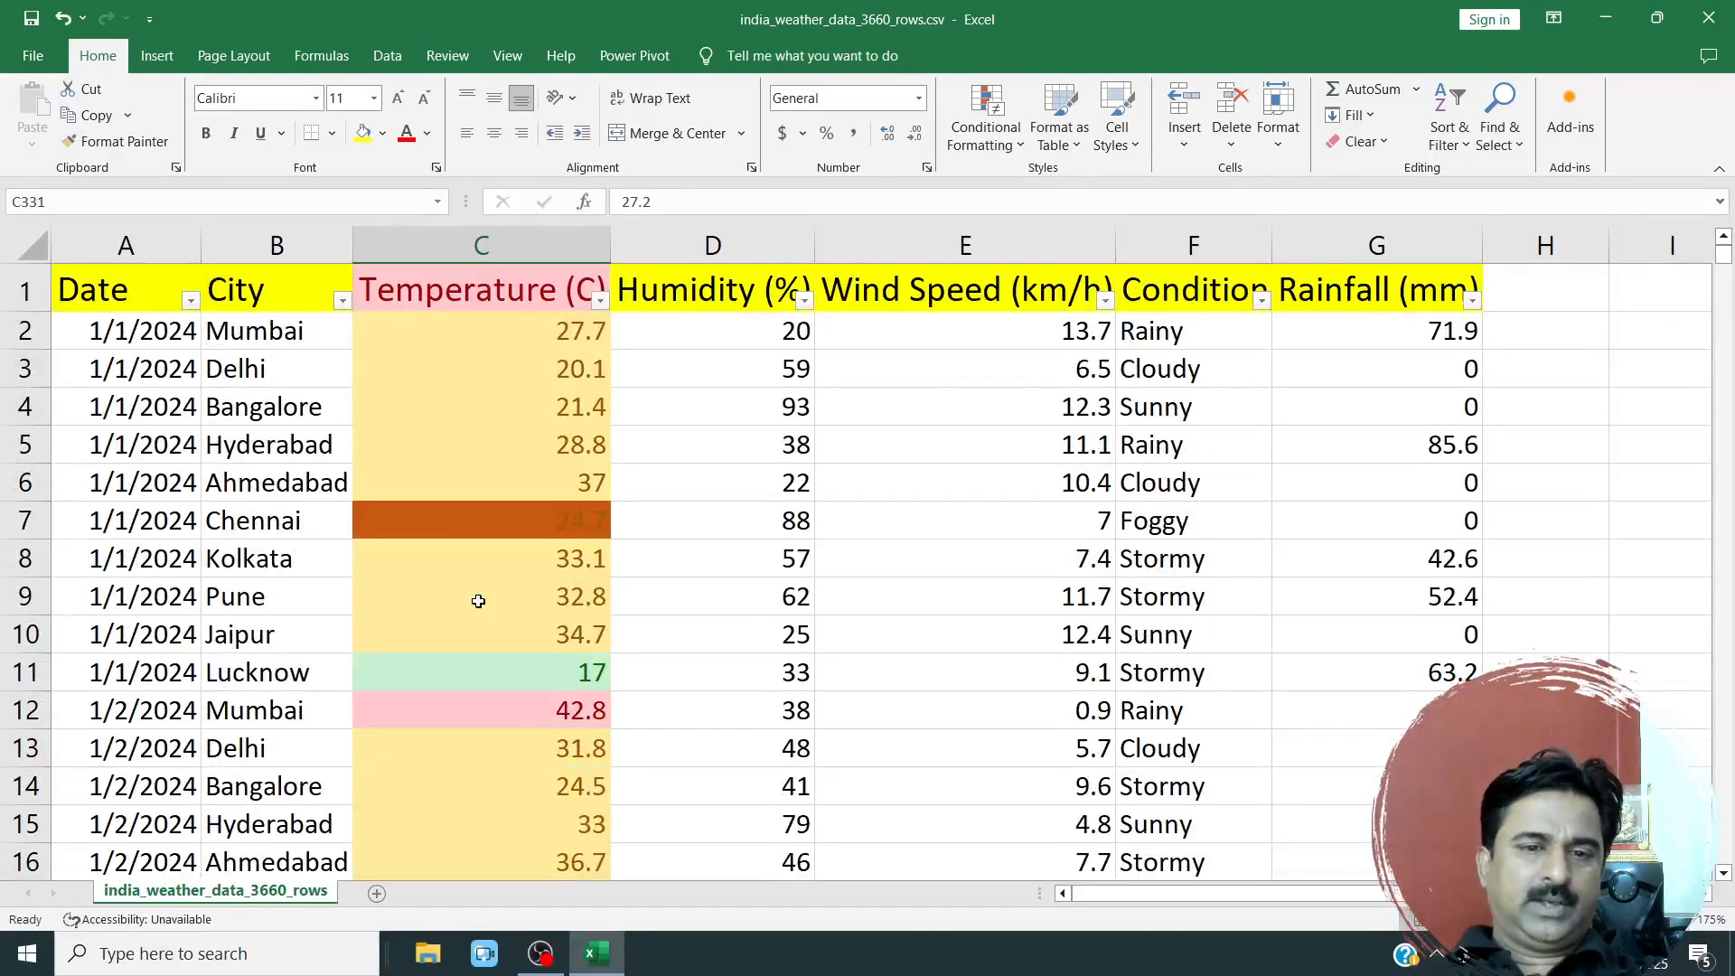
left_click(501, 519)
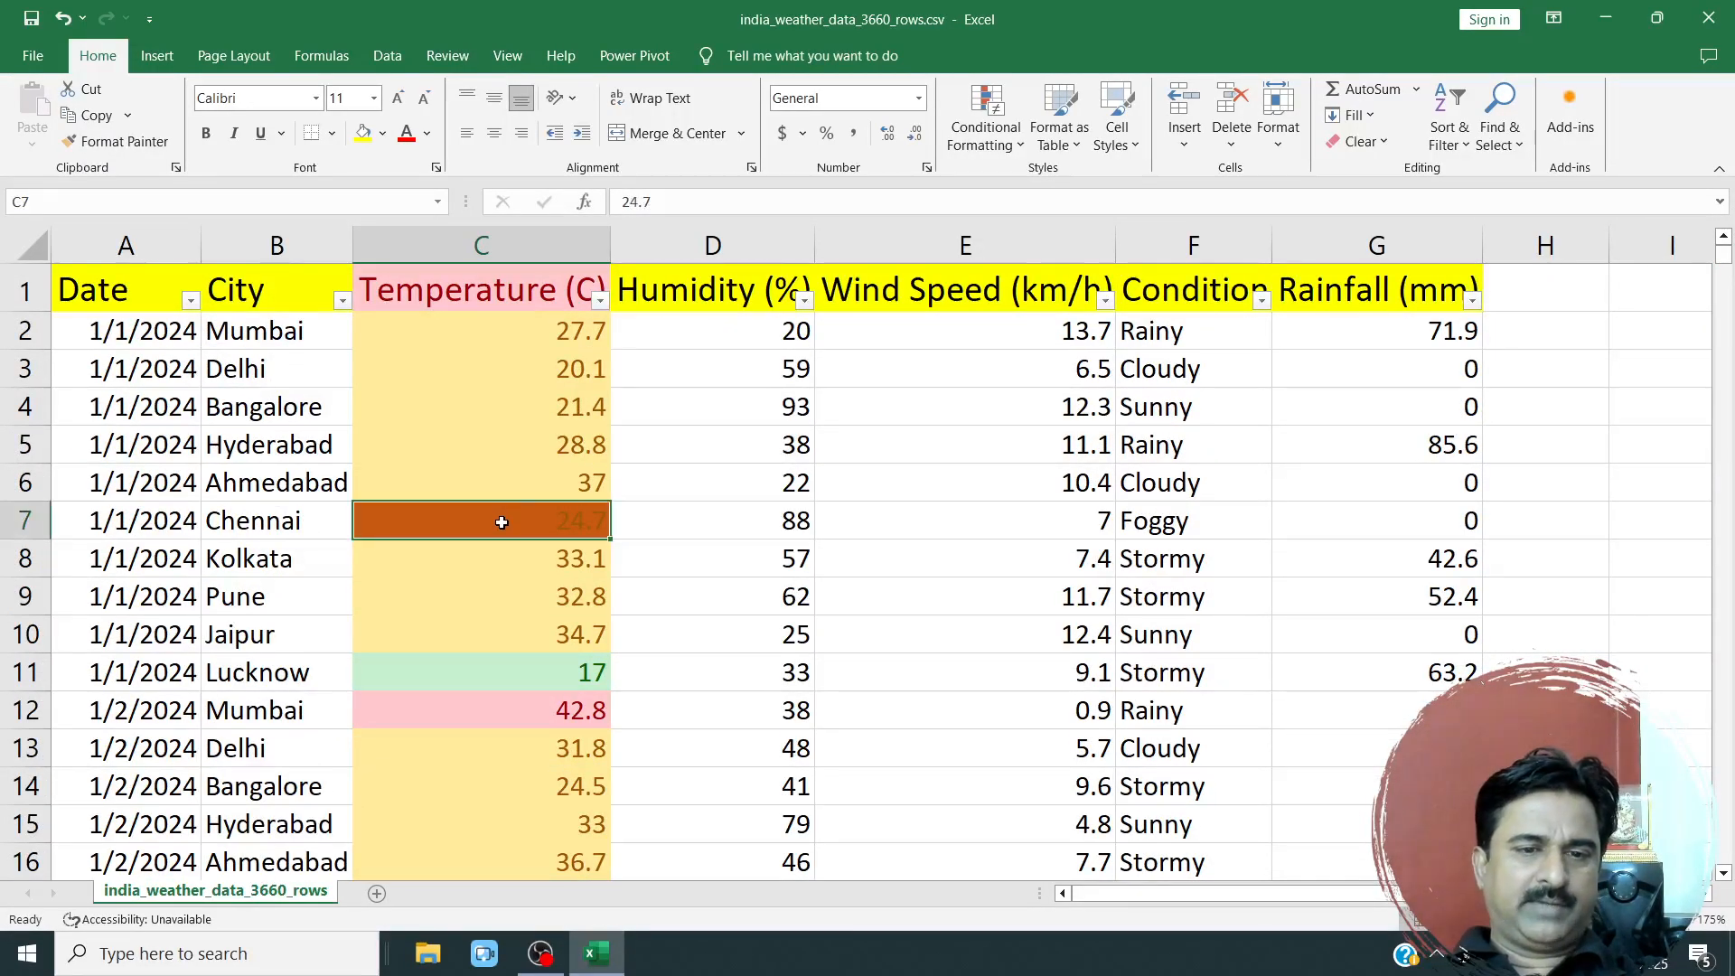
Filter the Temperature (C) column by the dark orange cell colour and inspect the matching temperature.
left_click(600, 301)
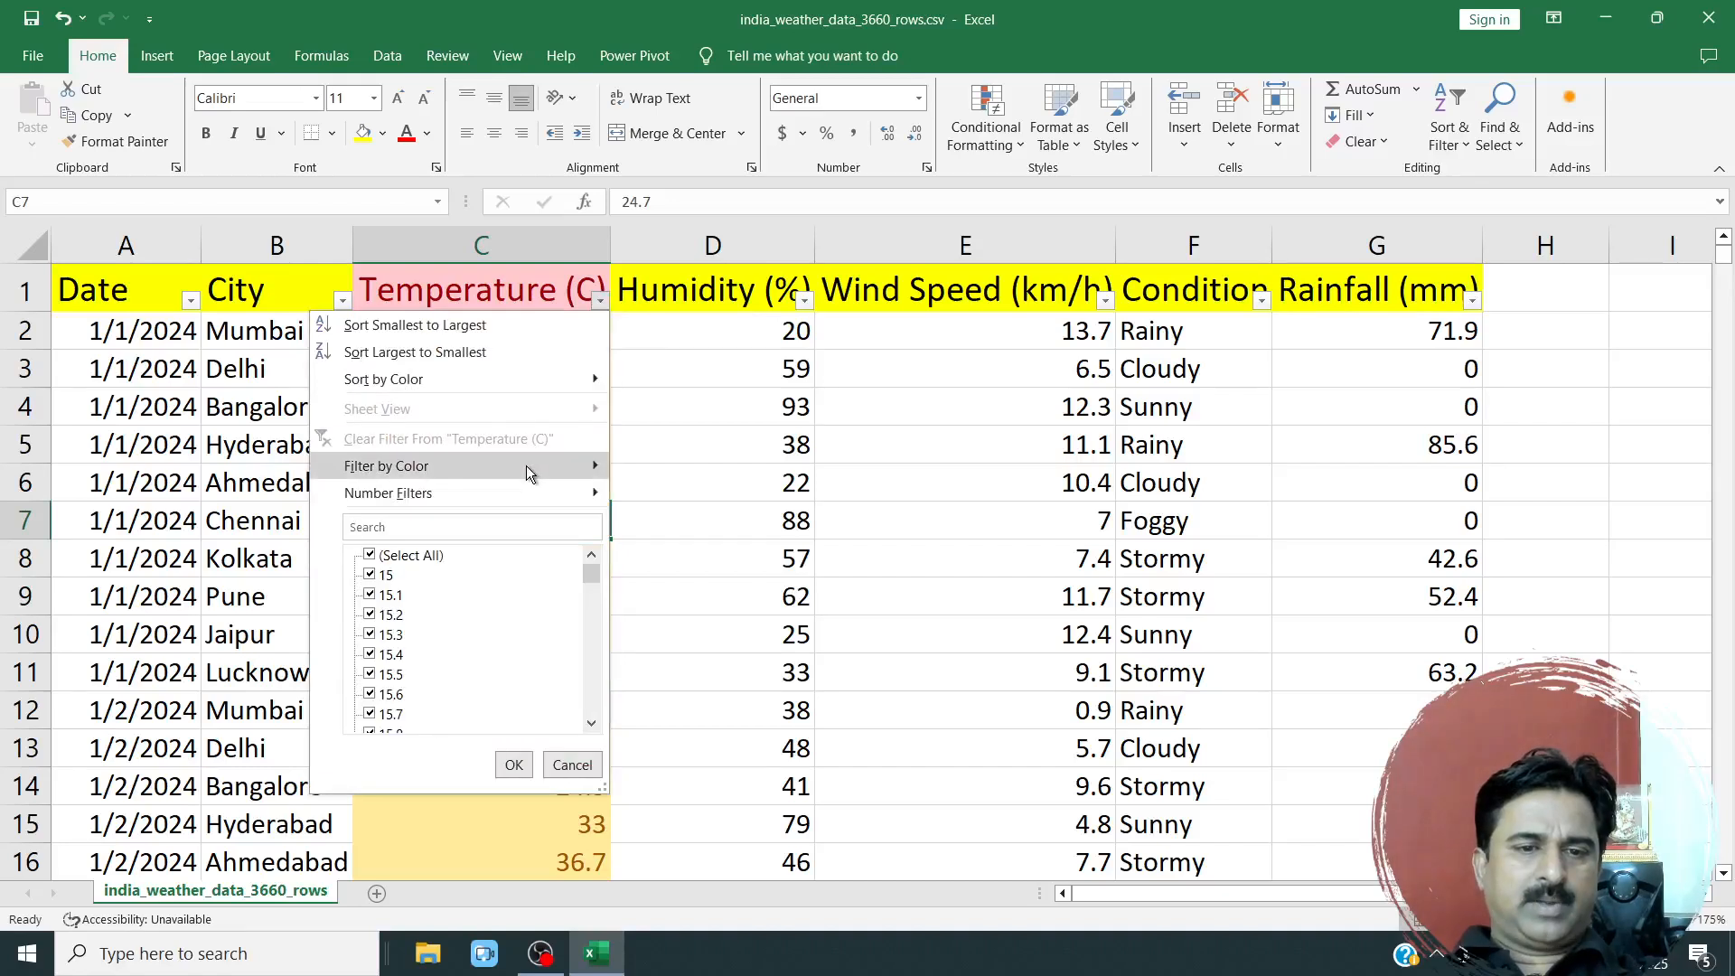
mouse_move(526, 464)
left_click(665, 522)
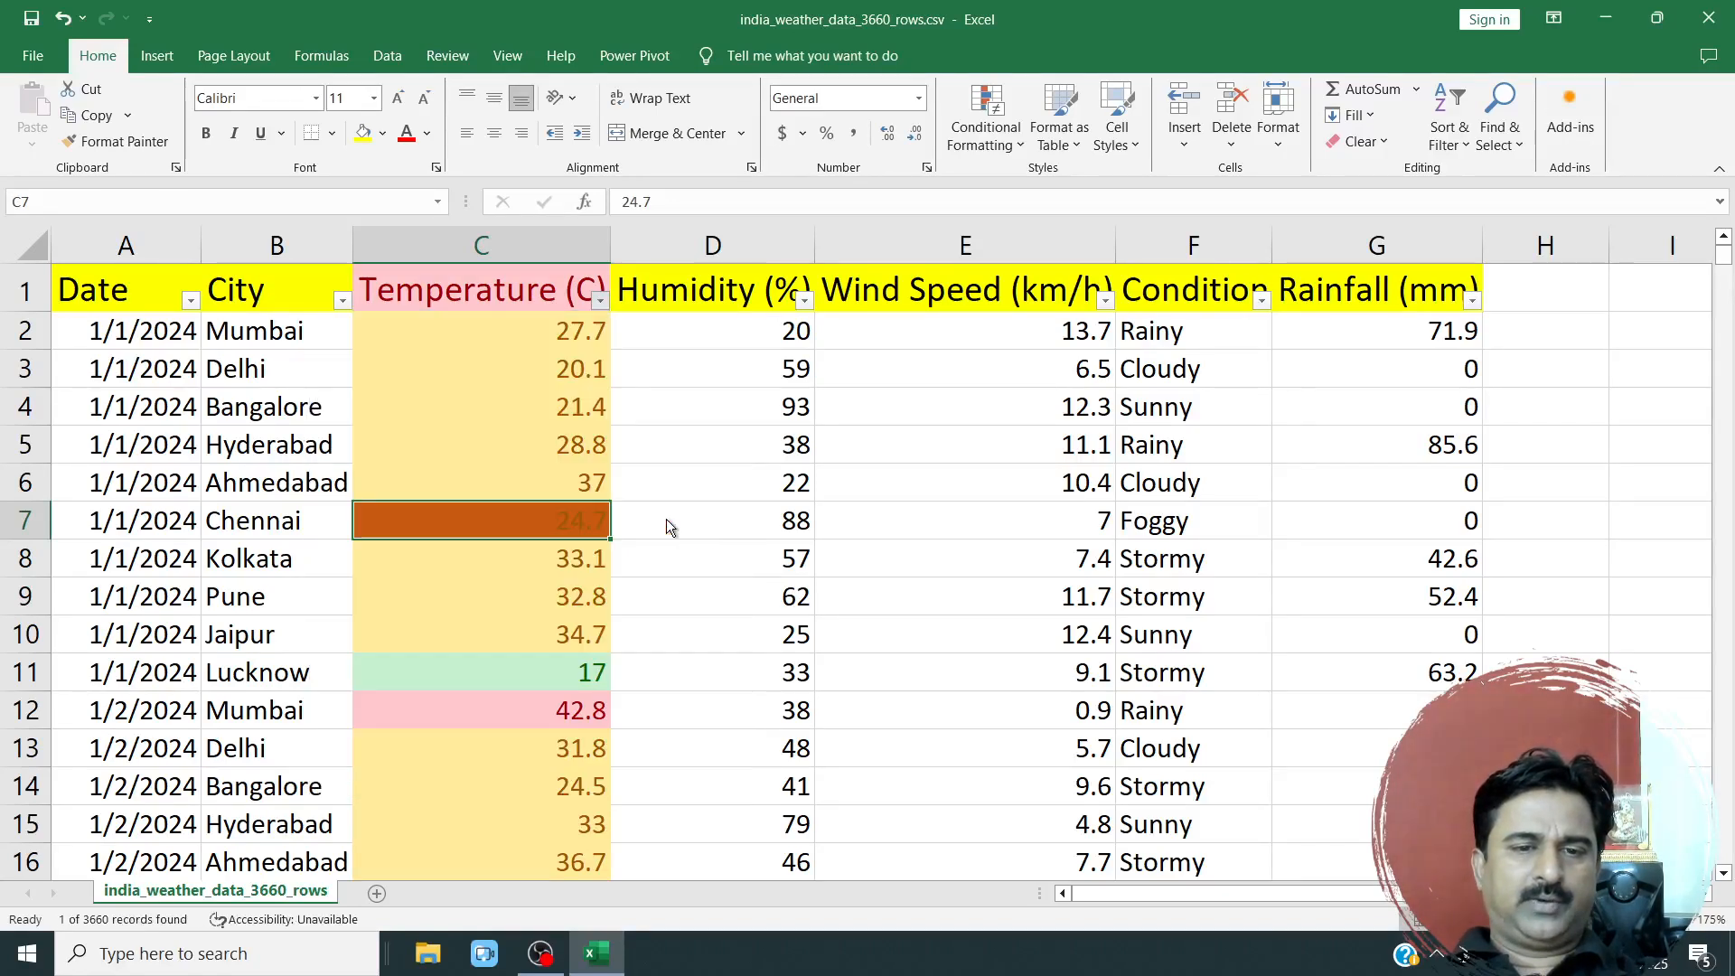
left_click(483, 401)
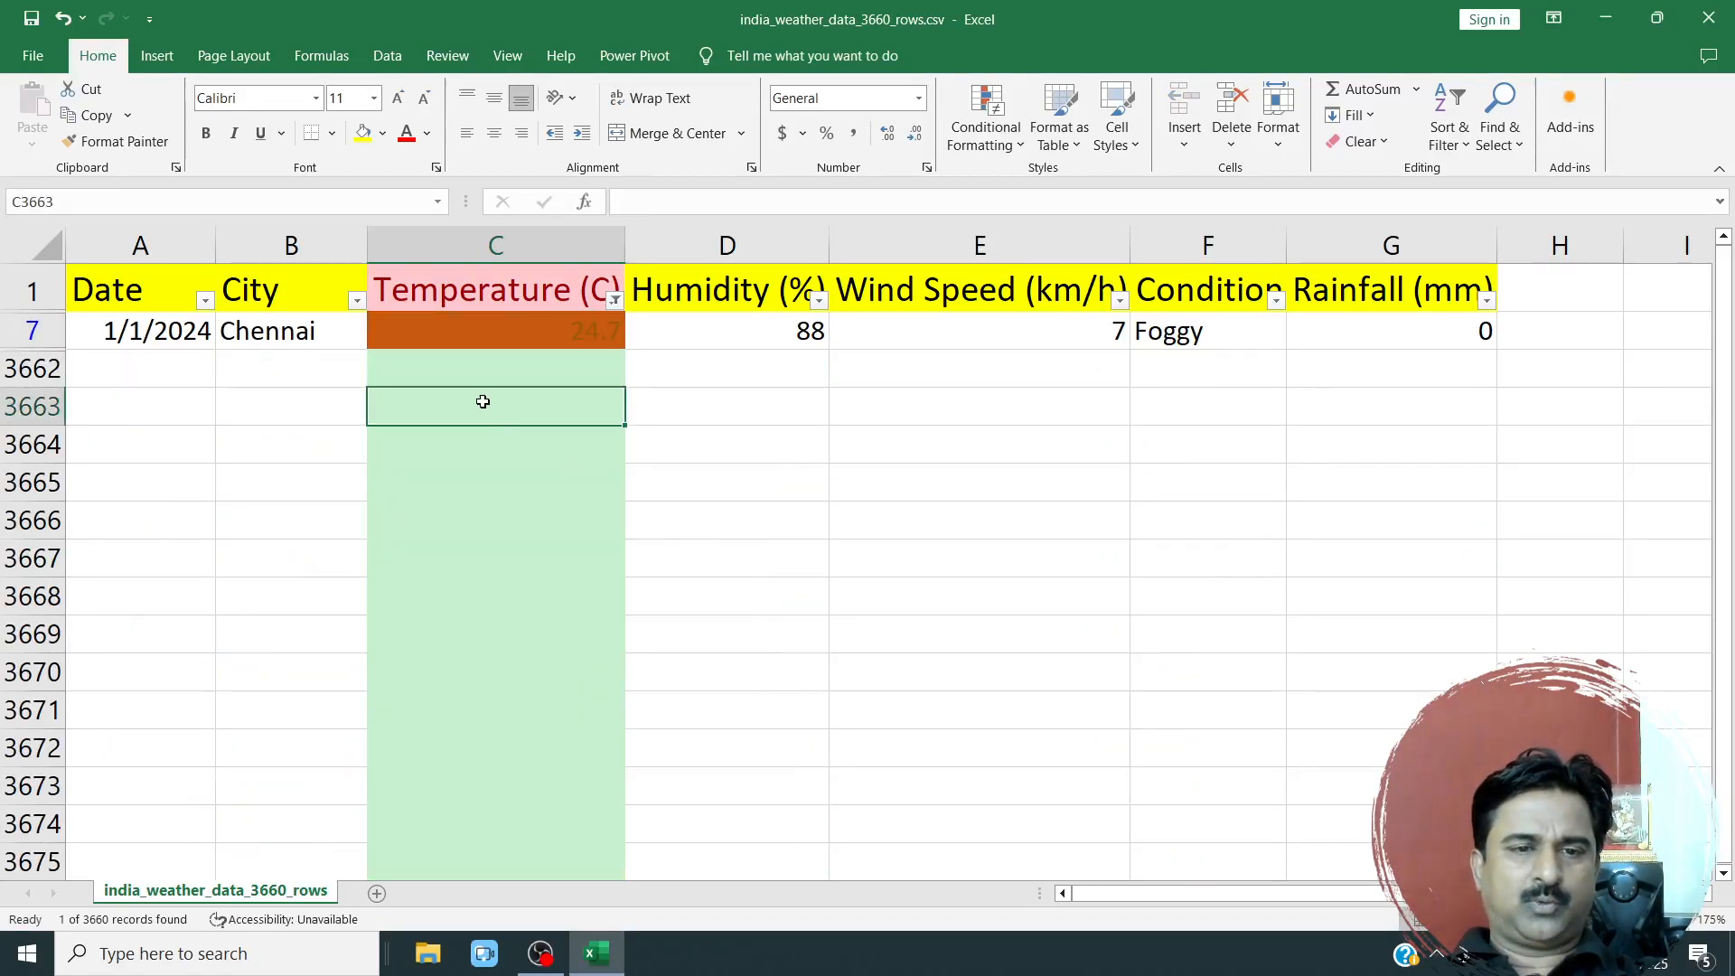
left_click(525, 332)
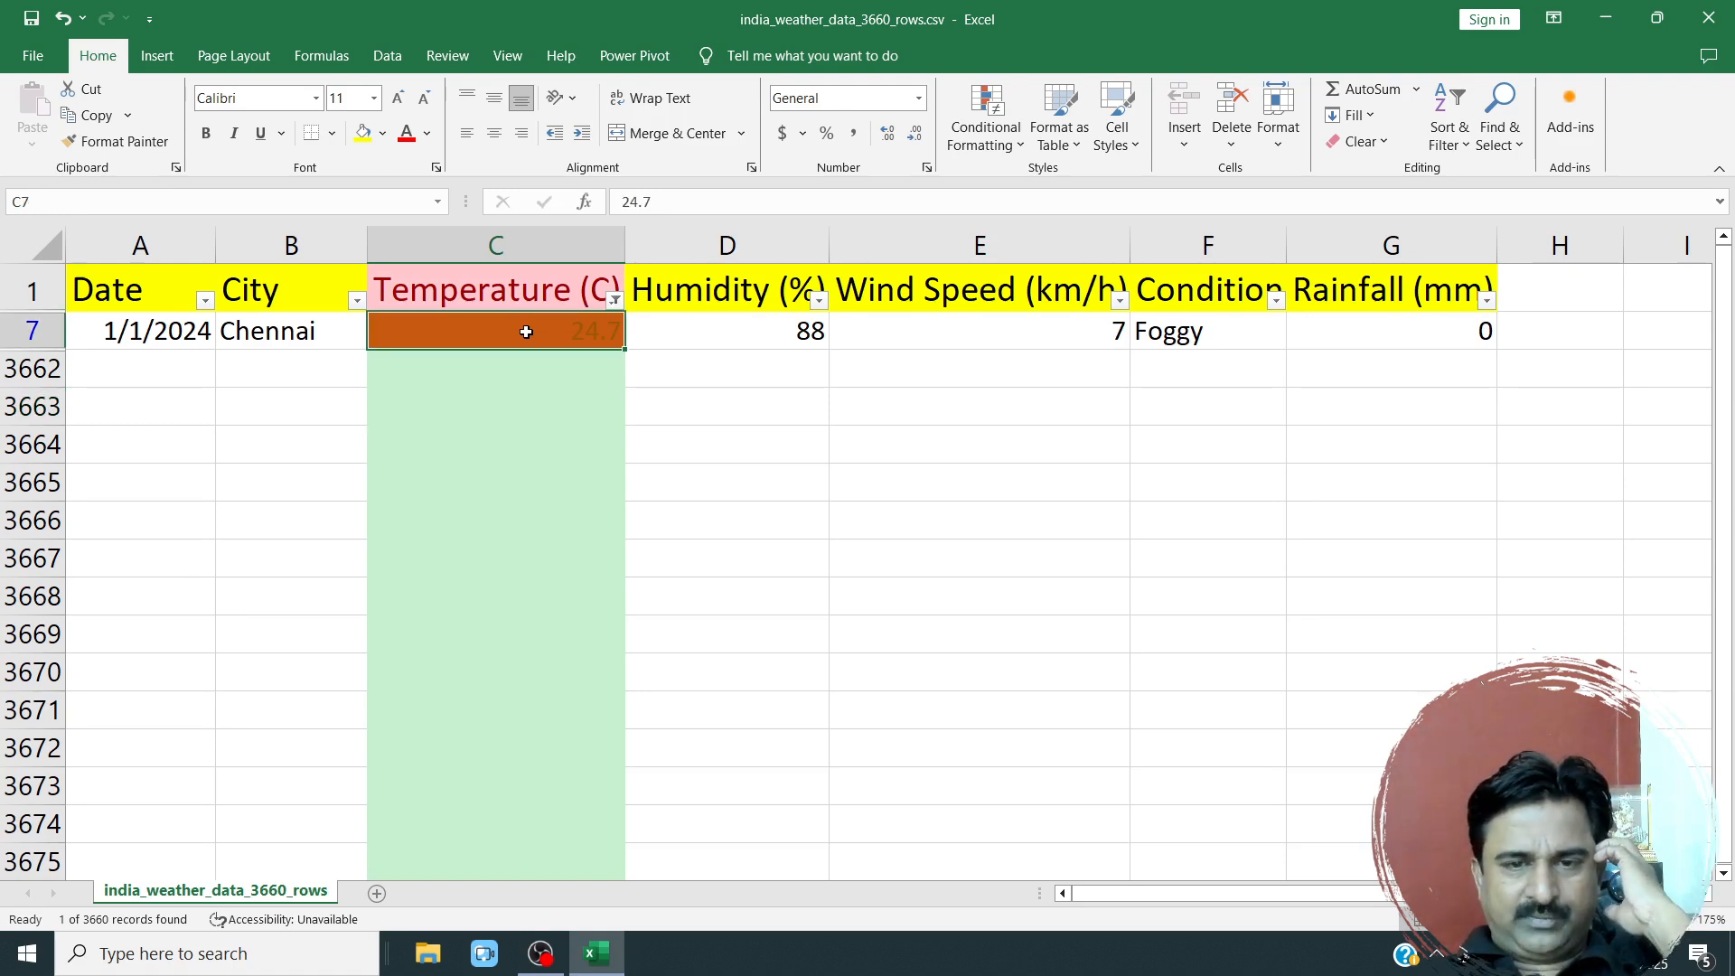
Clear the colour filter from the Temperature (C) column and select cells C3 to C5.
left_click(617, 301)
left_click(481, 440)
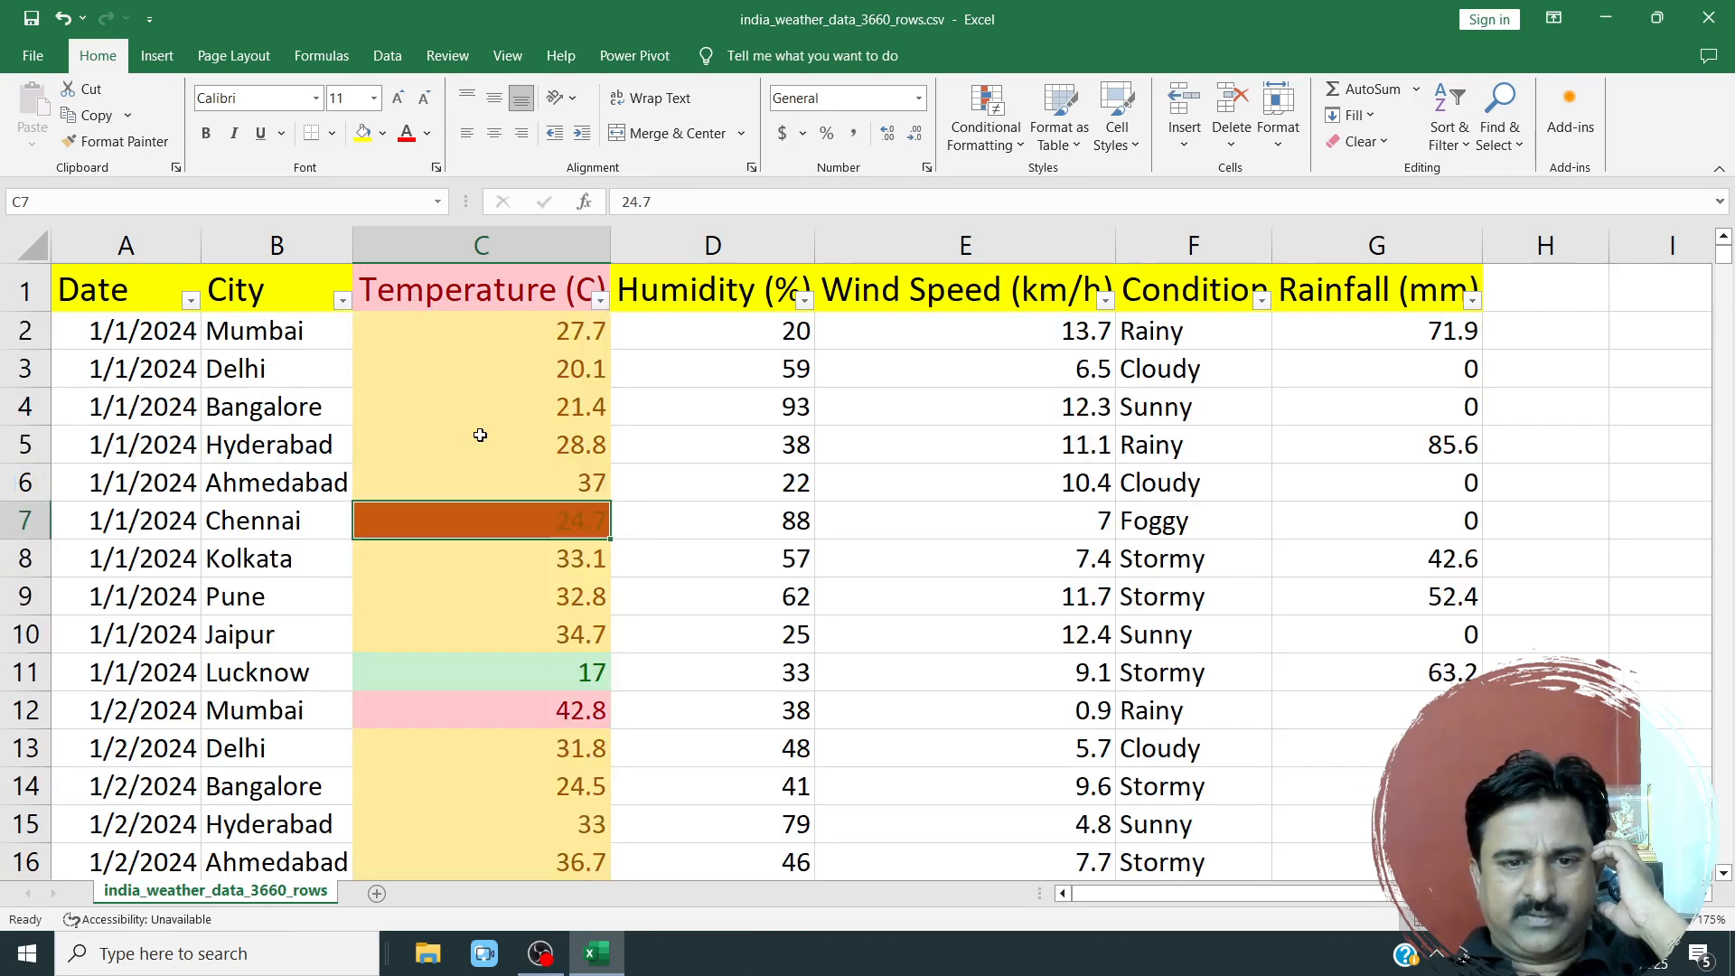
left_click_drag(533, 378, 528, 462)
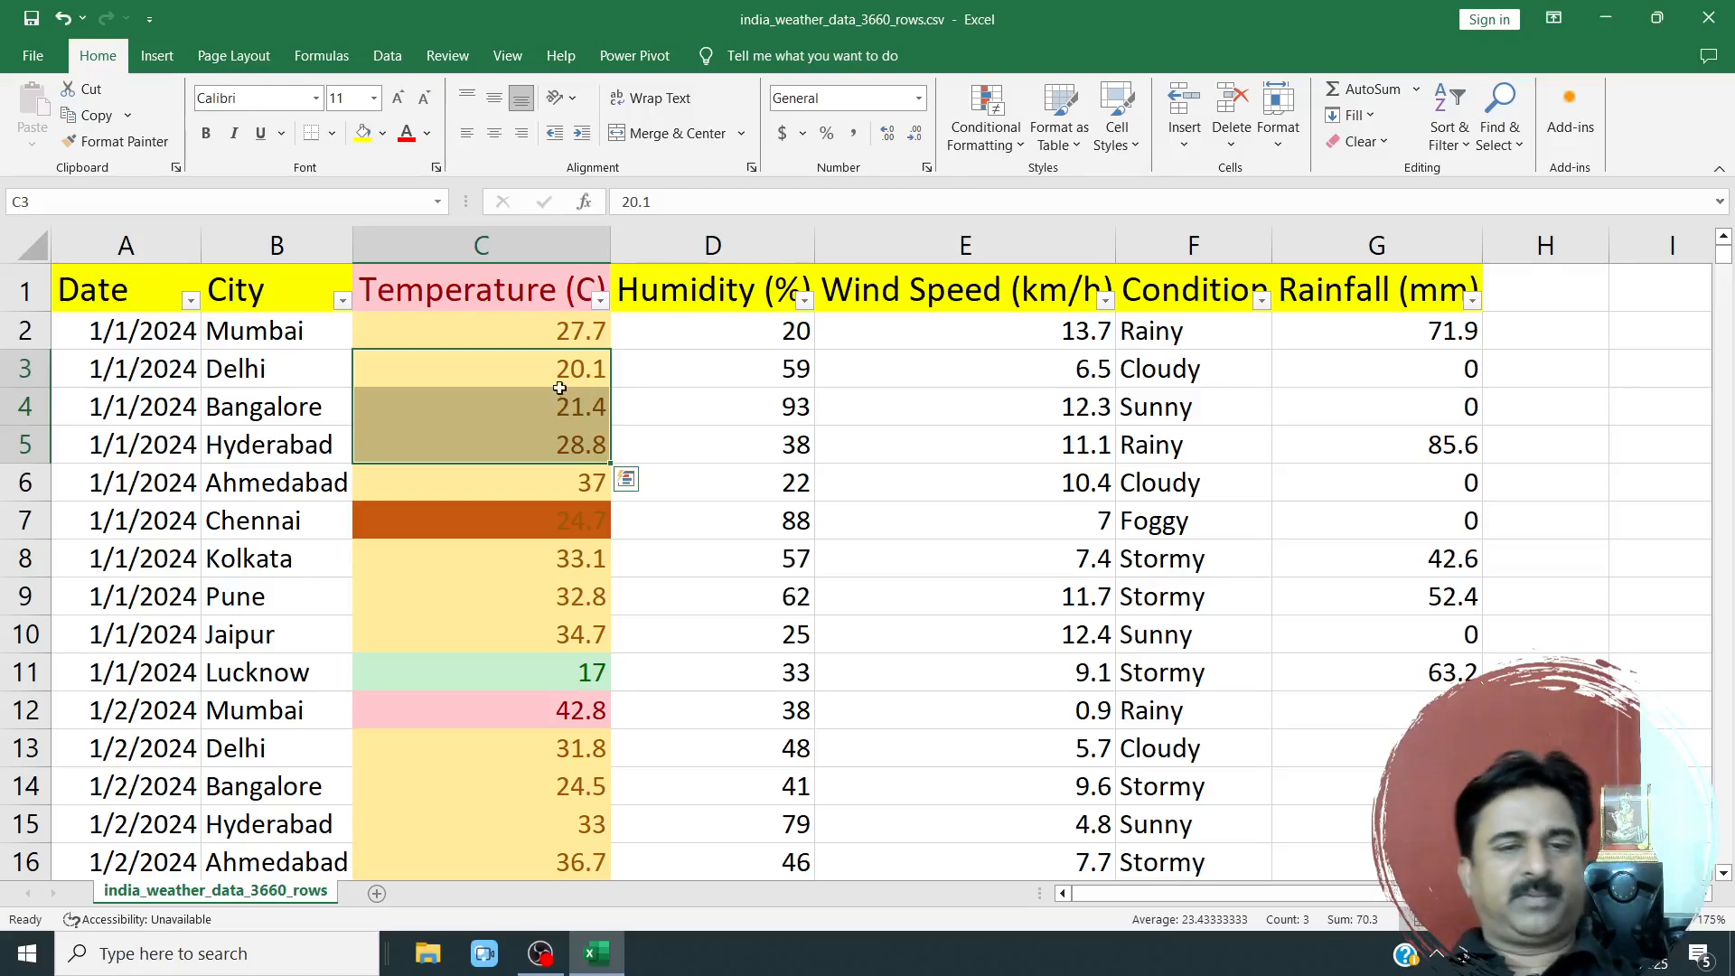
Open the Conditional Formatting Rules Manager for the whole Temperature (C) column and review each rule and the range it applies to.
left_click(524, 246)
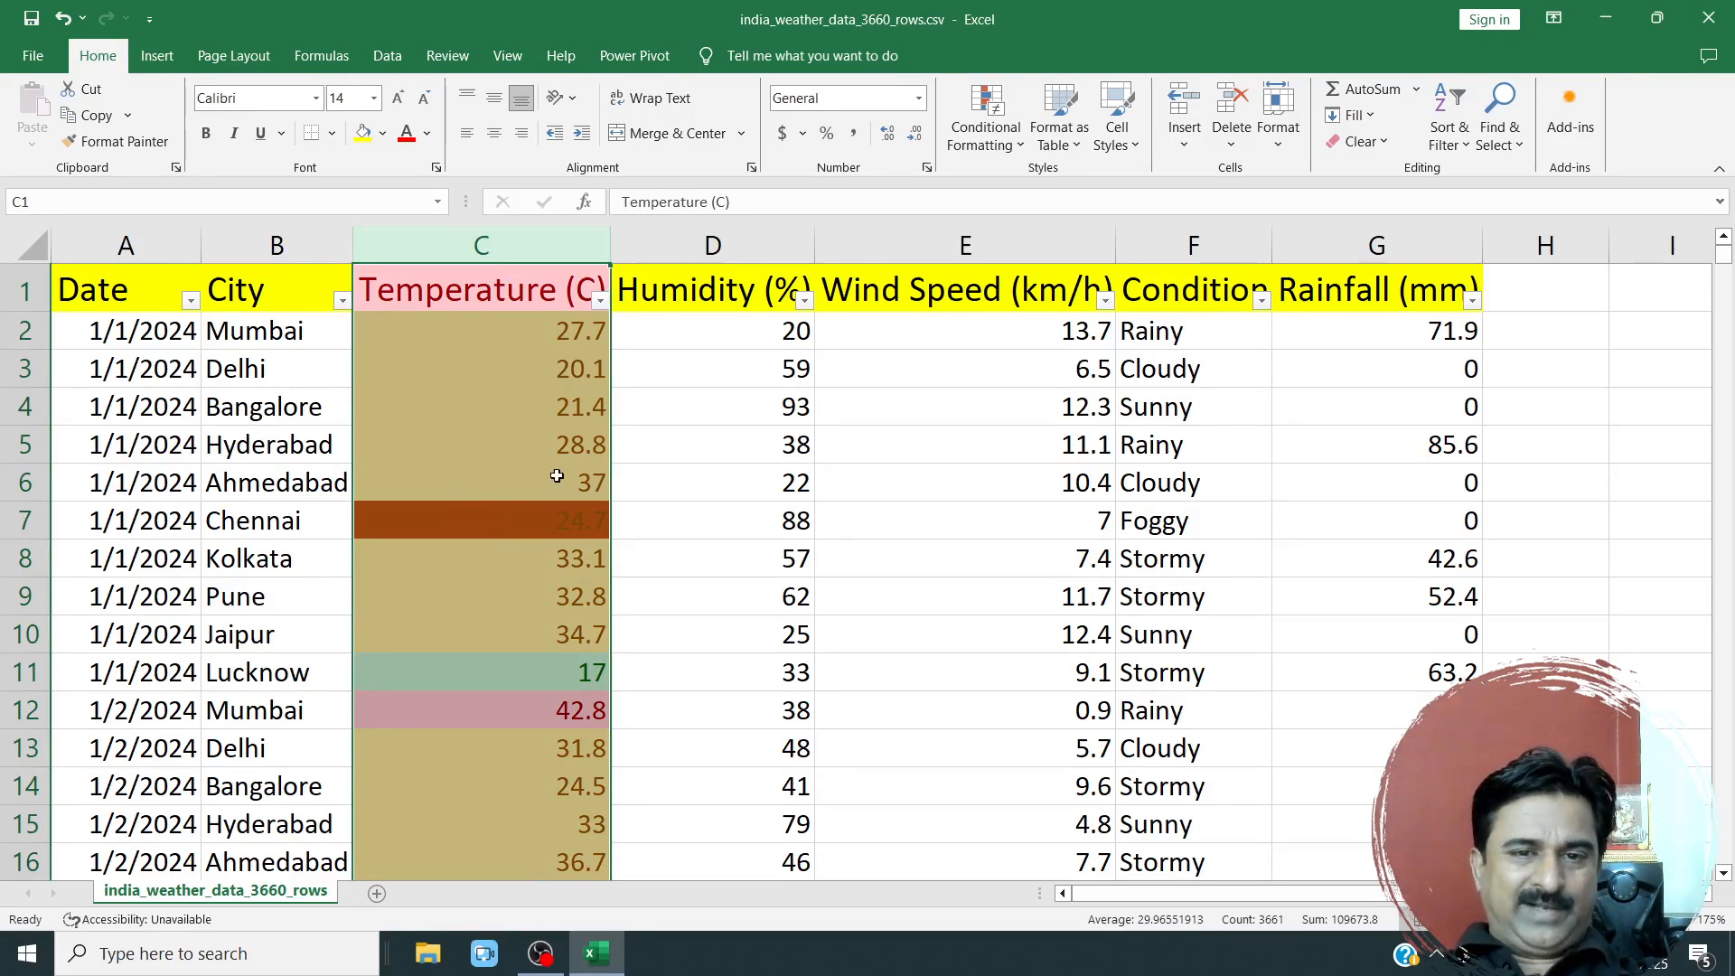
left_click(1006, 152)
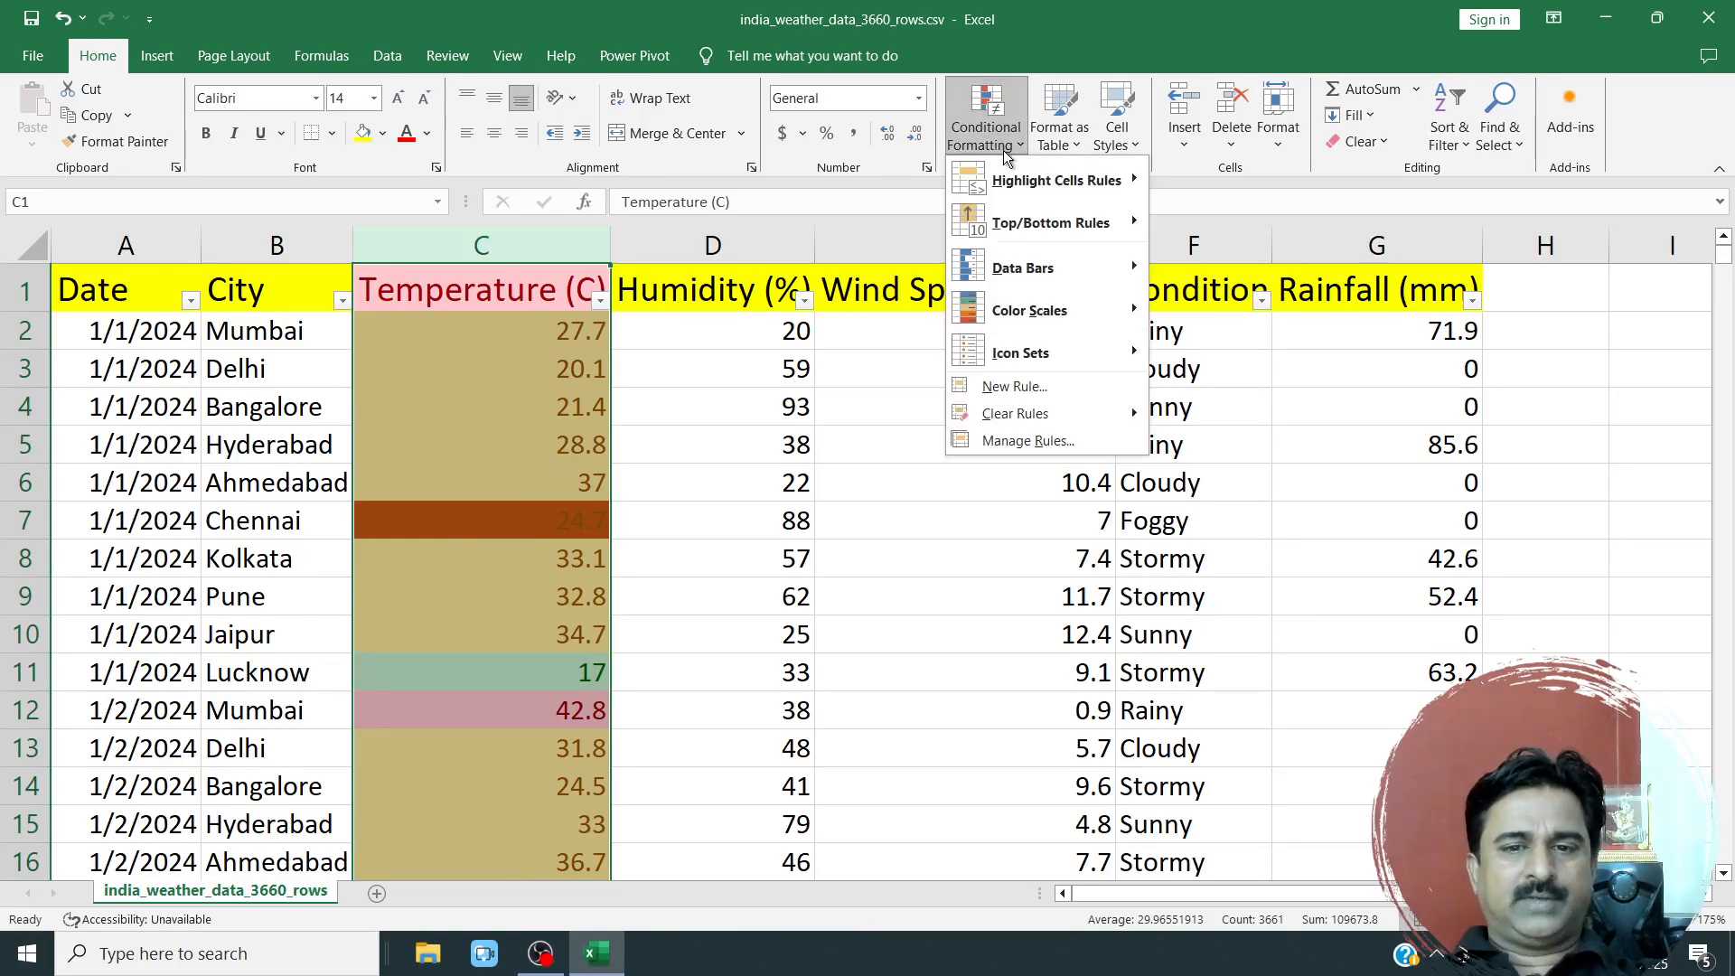
left_click(1042, 442)
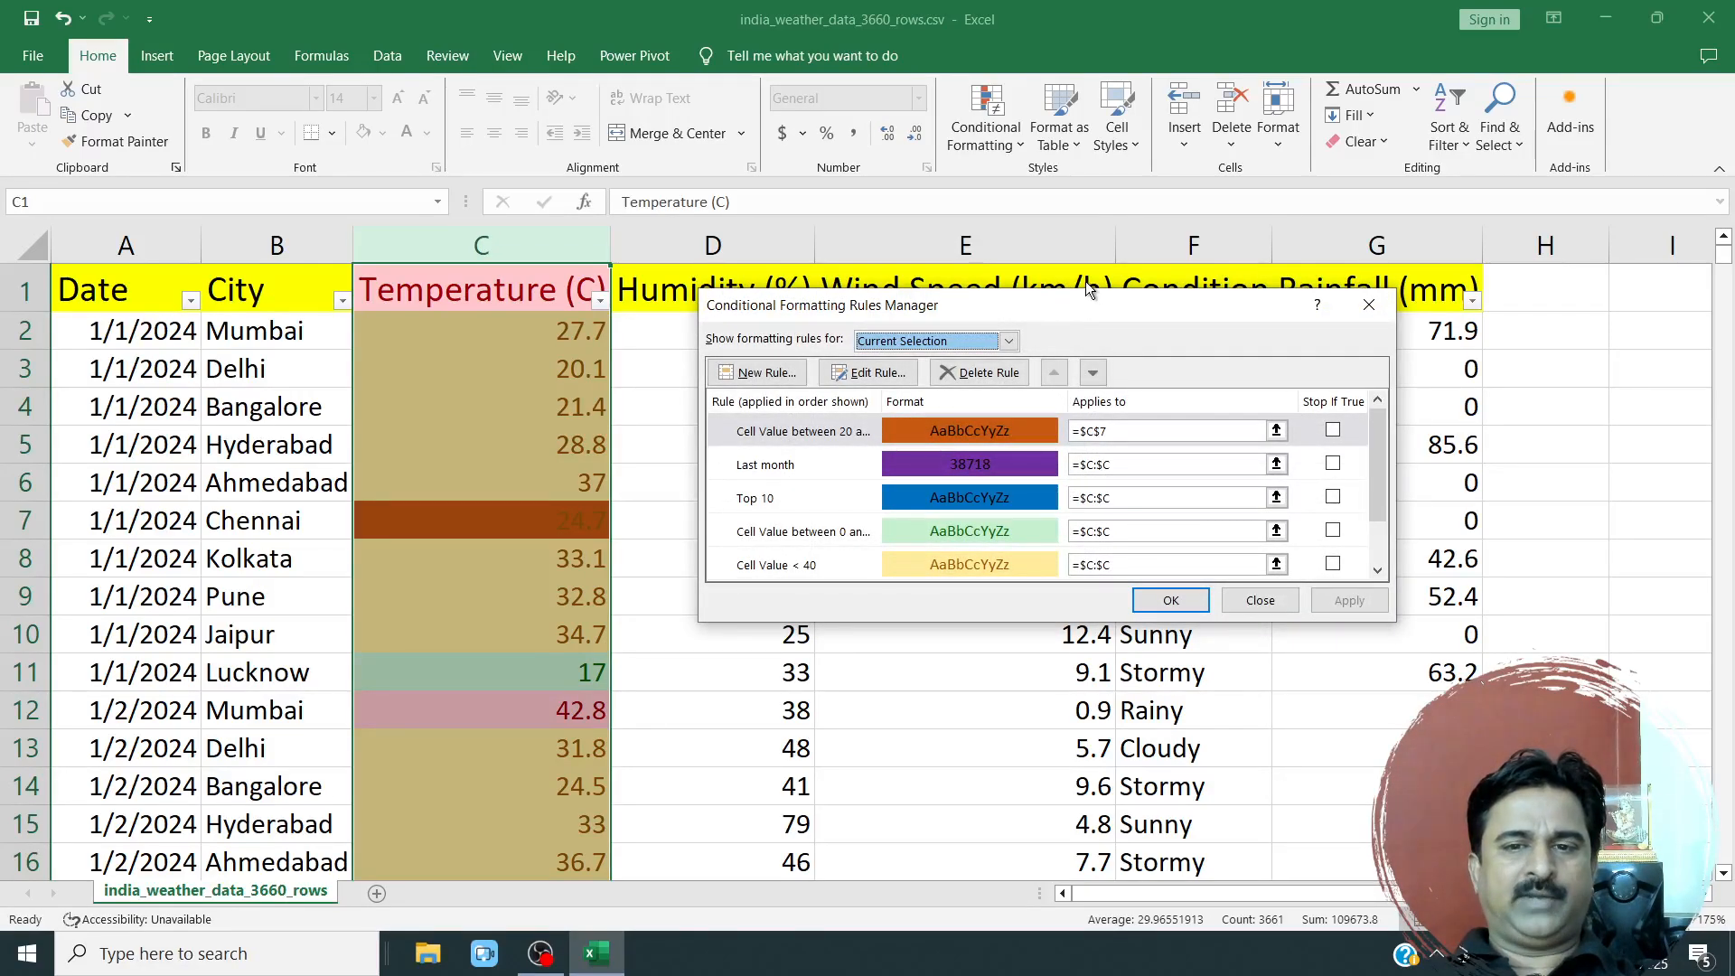
left_click_drag(1065, 300, 994, 144)
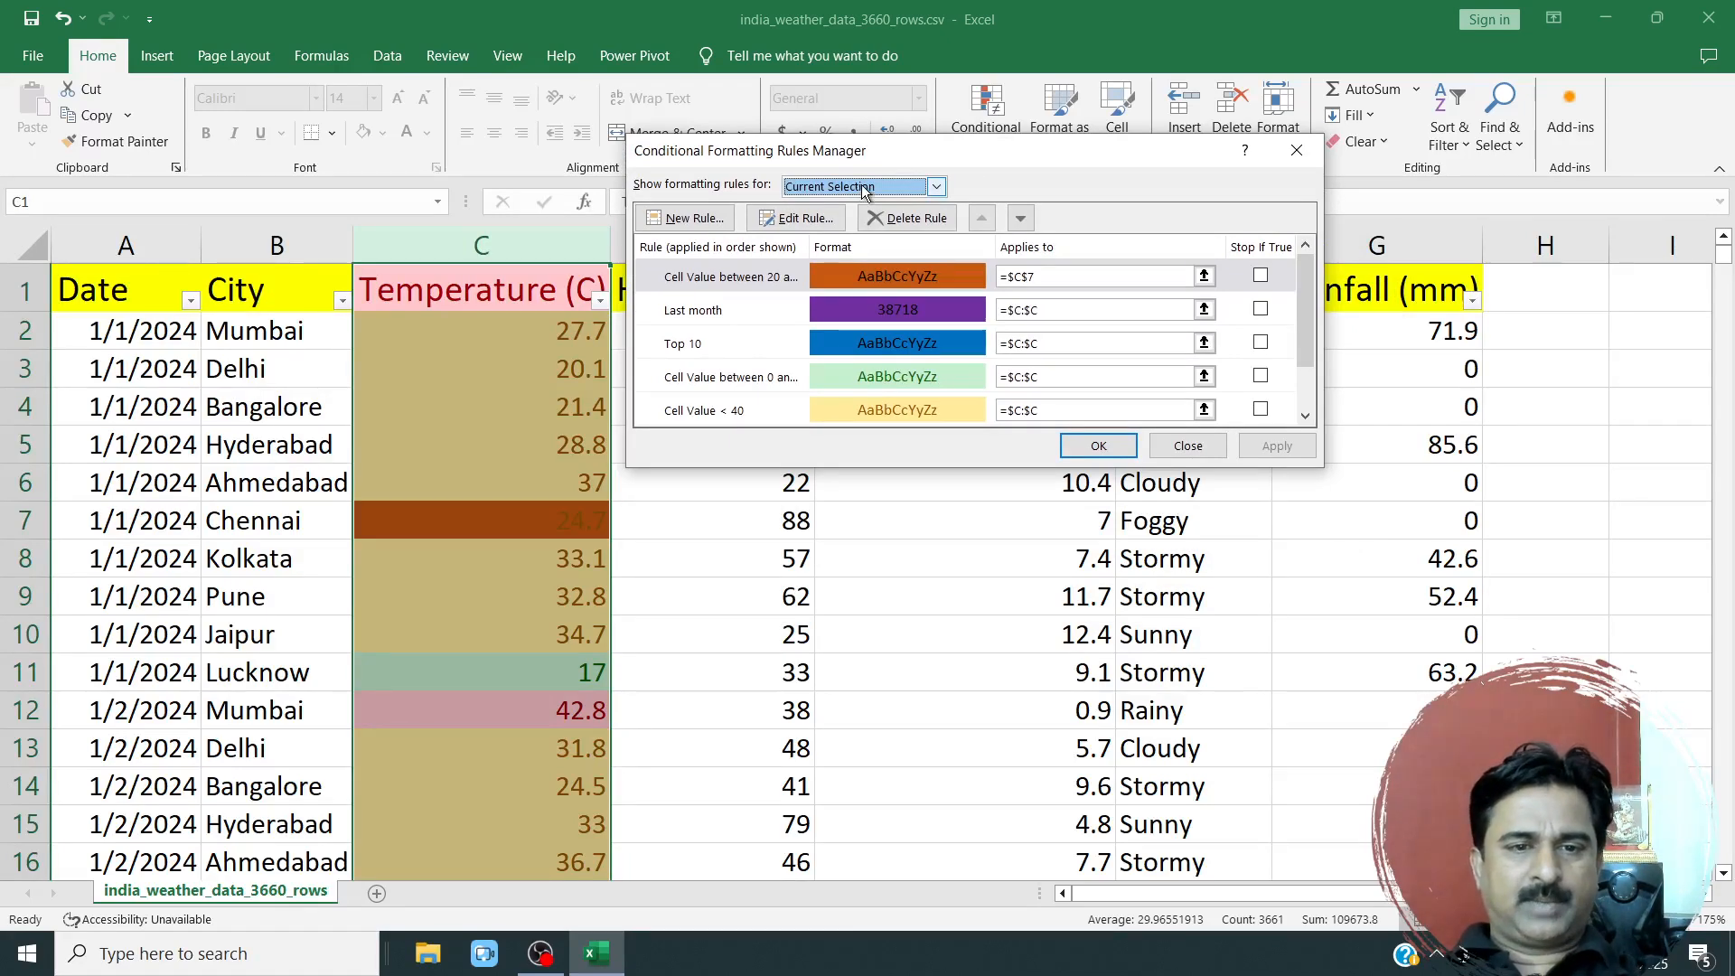
scroll(782, 335, "down", 1)
scroll(792, 371, "up", 1)
scroll(782, 362, "down", 1)
scroll(783, 361, "up", 1)
scroll(782, 362, "down", 1)
scroll(779, 356, "up", 1)
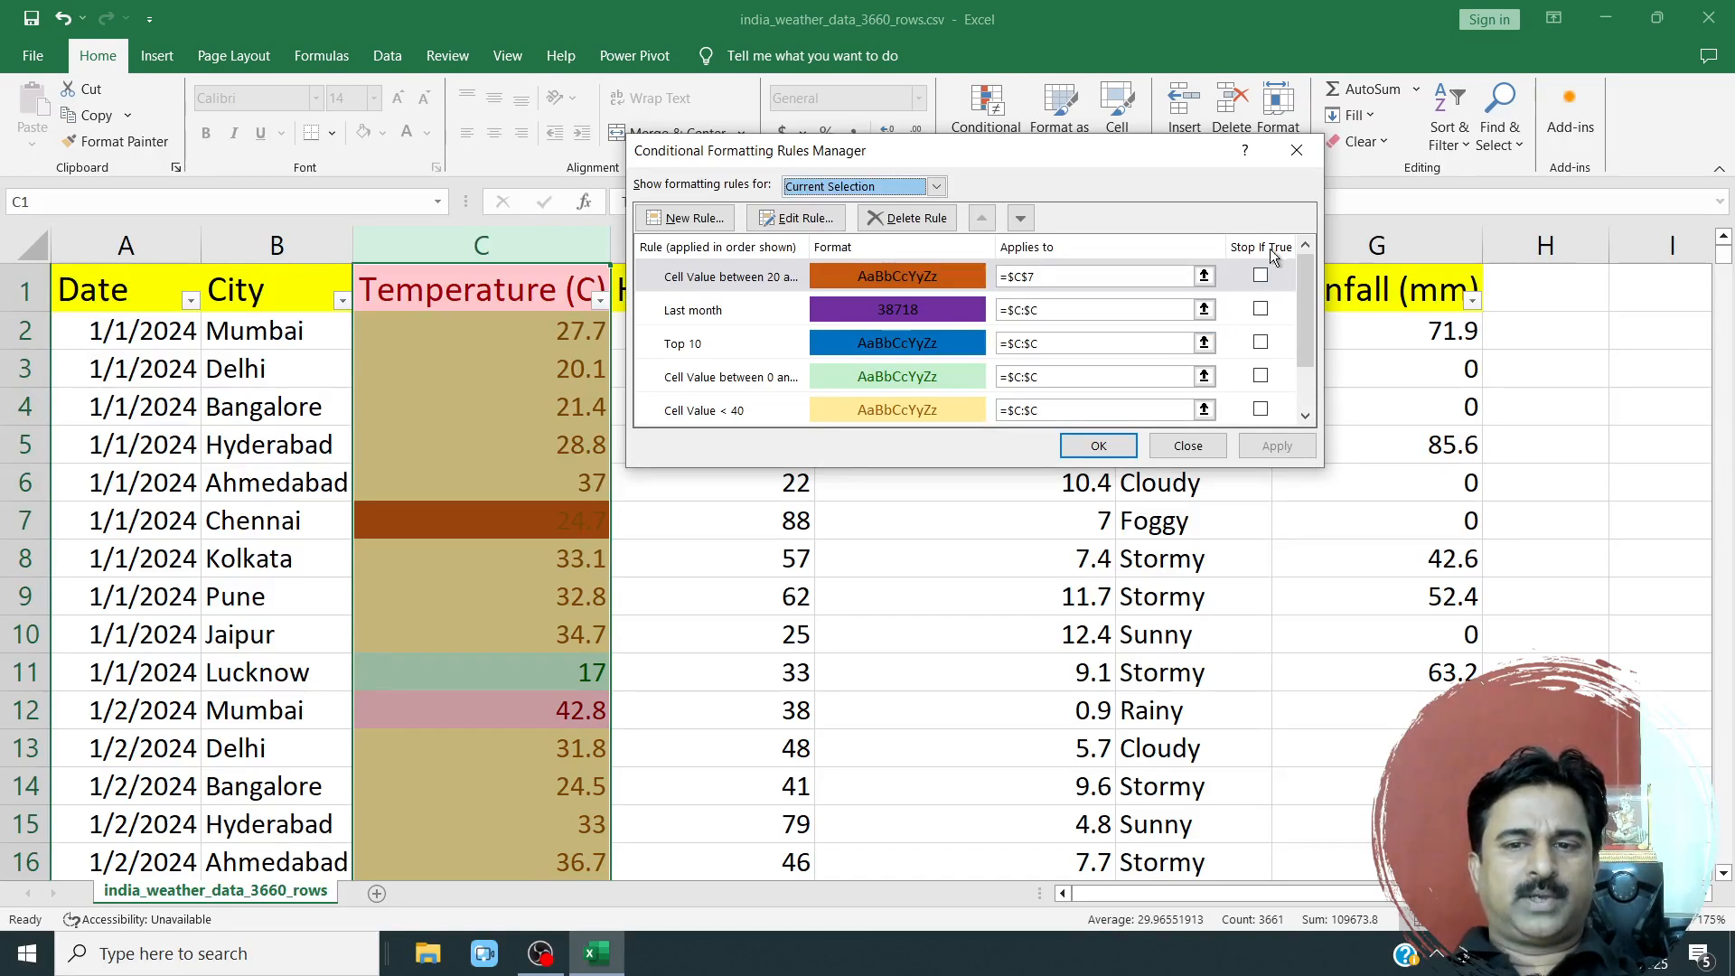
left_click(1067, 280)
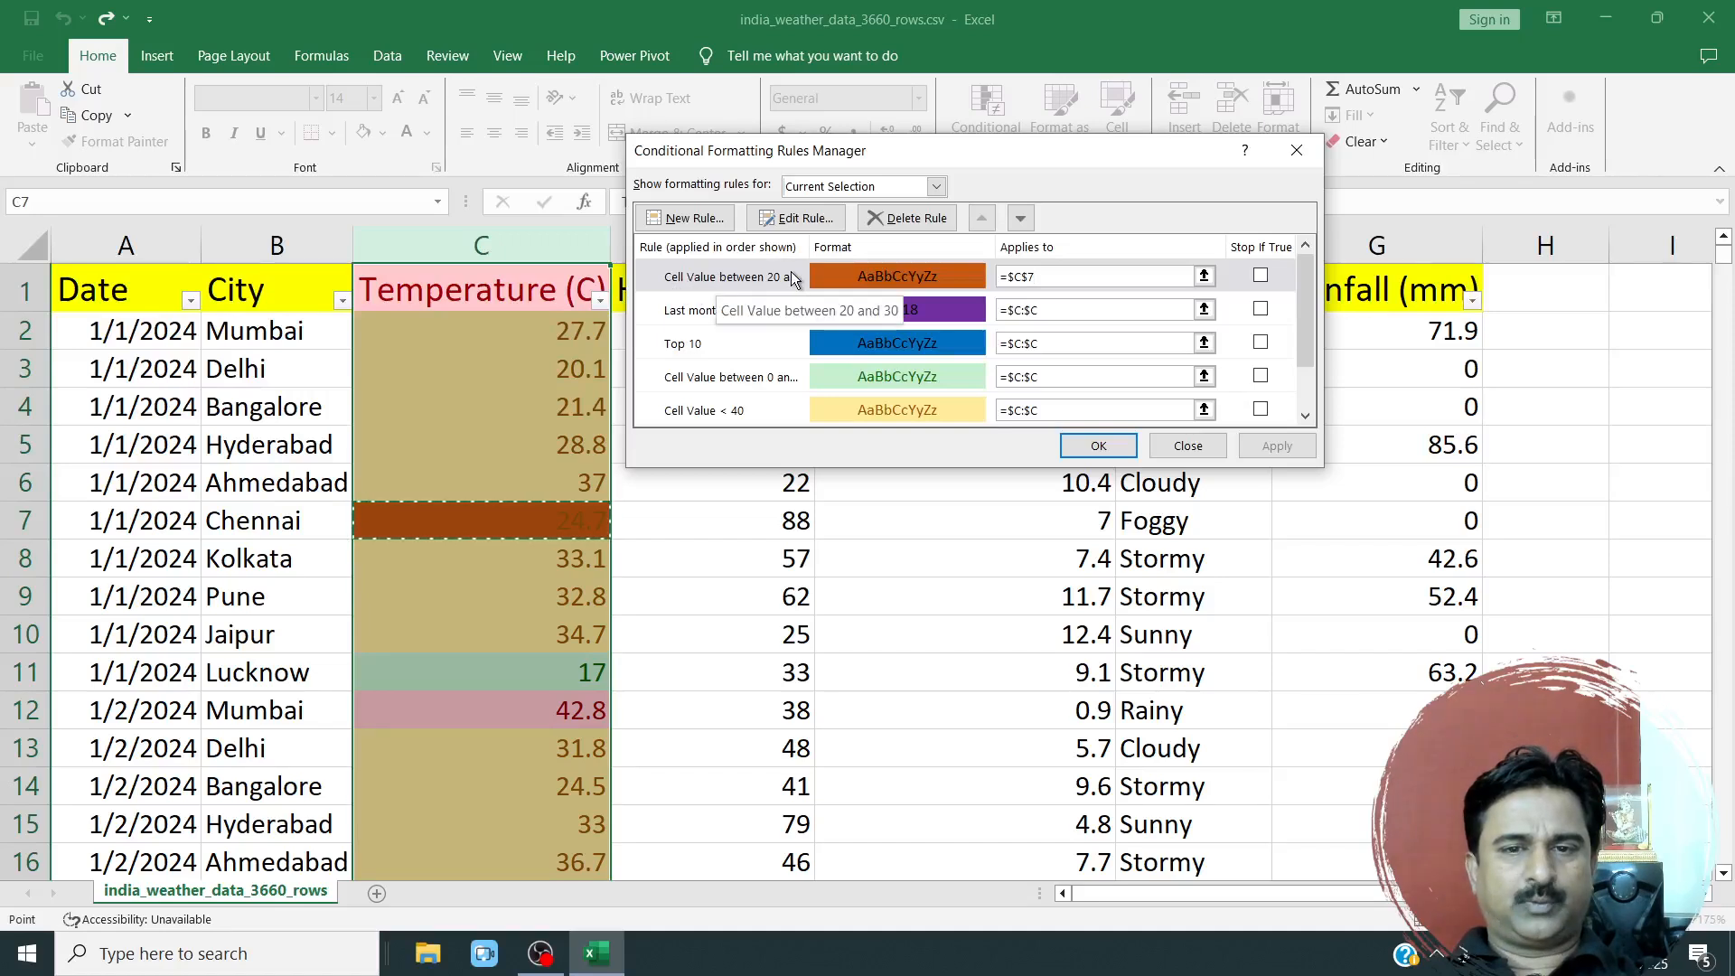
Delete every conditional formatting rule on the Temperature (C) column, starting with the 20-to-30 rule, and apply the removal.
left_click(721, 285)
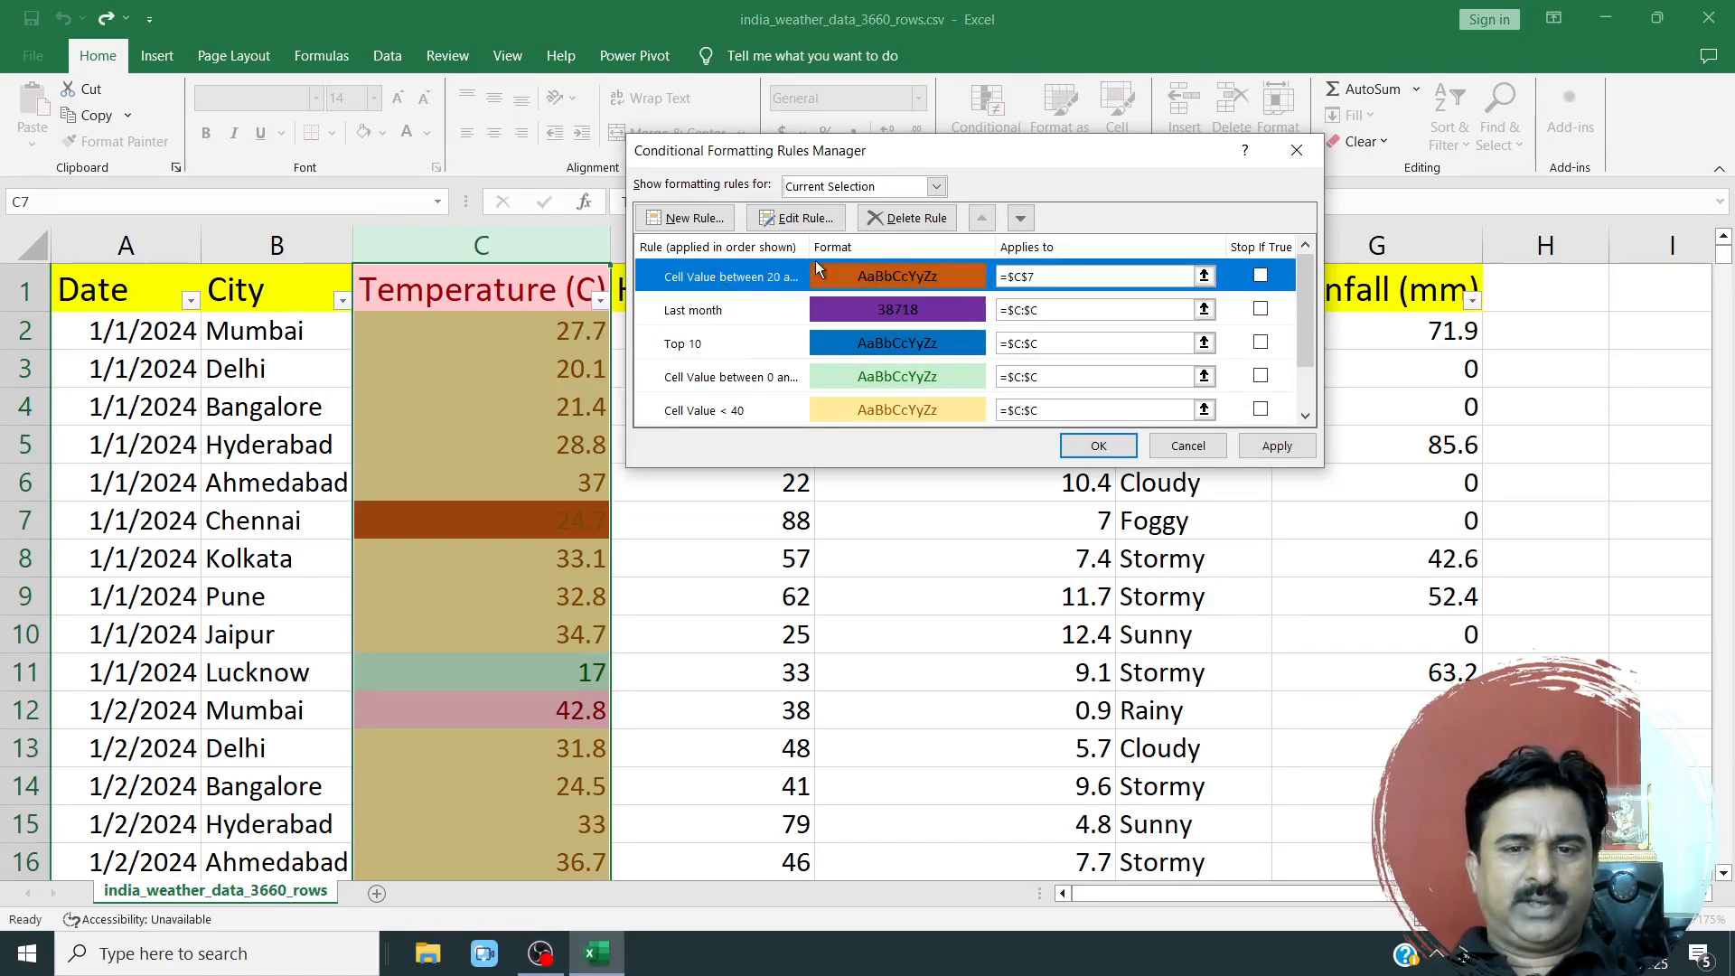
left_click(890, 219)
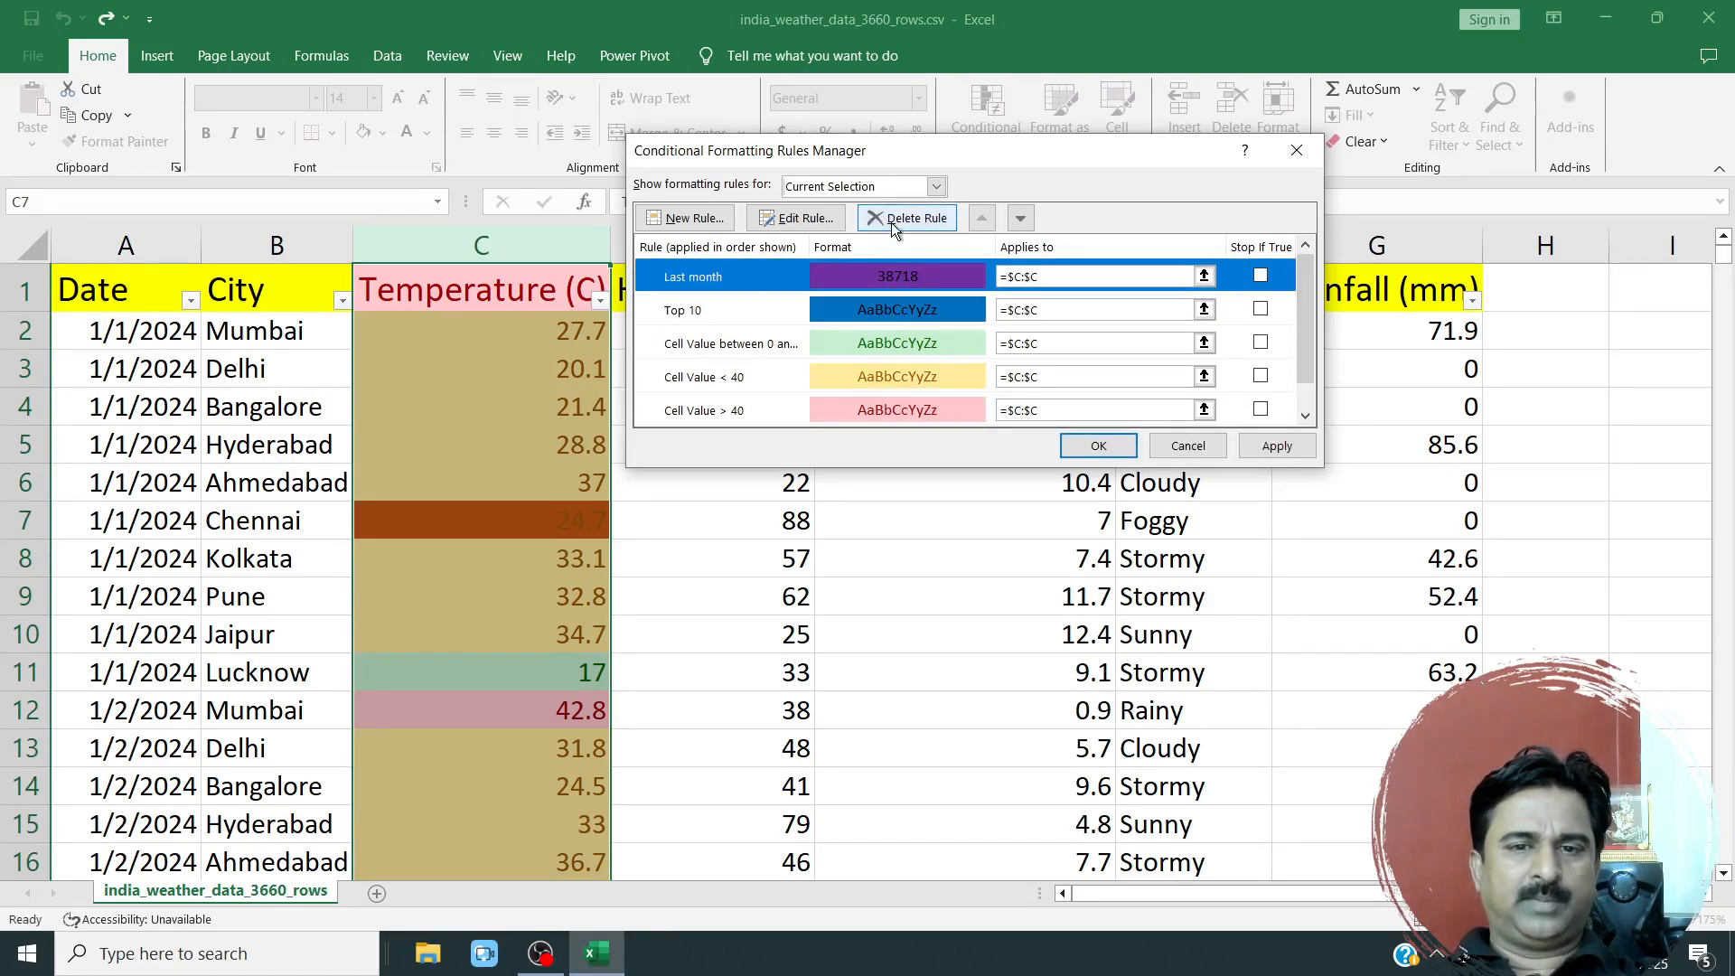
left_click(892, 224)
left_click(892, 224)
left_click(892, 225)
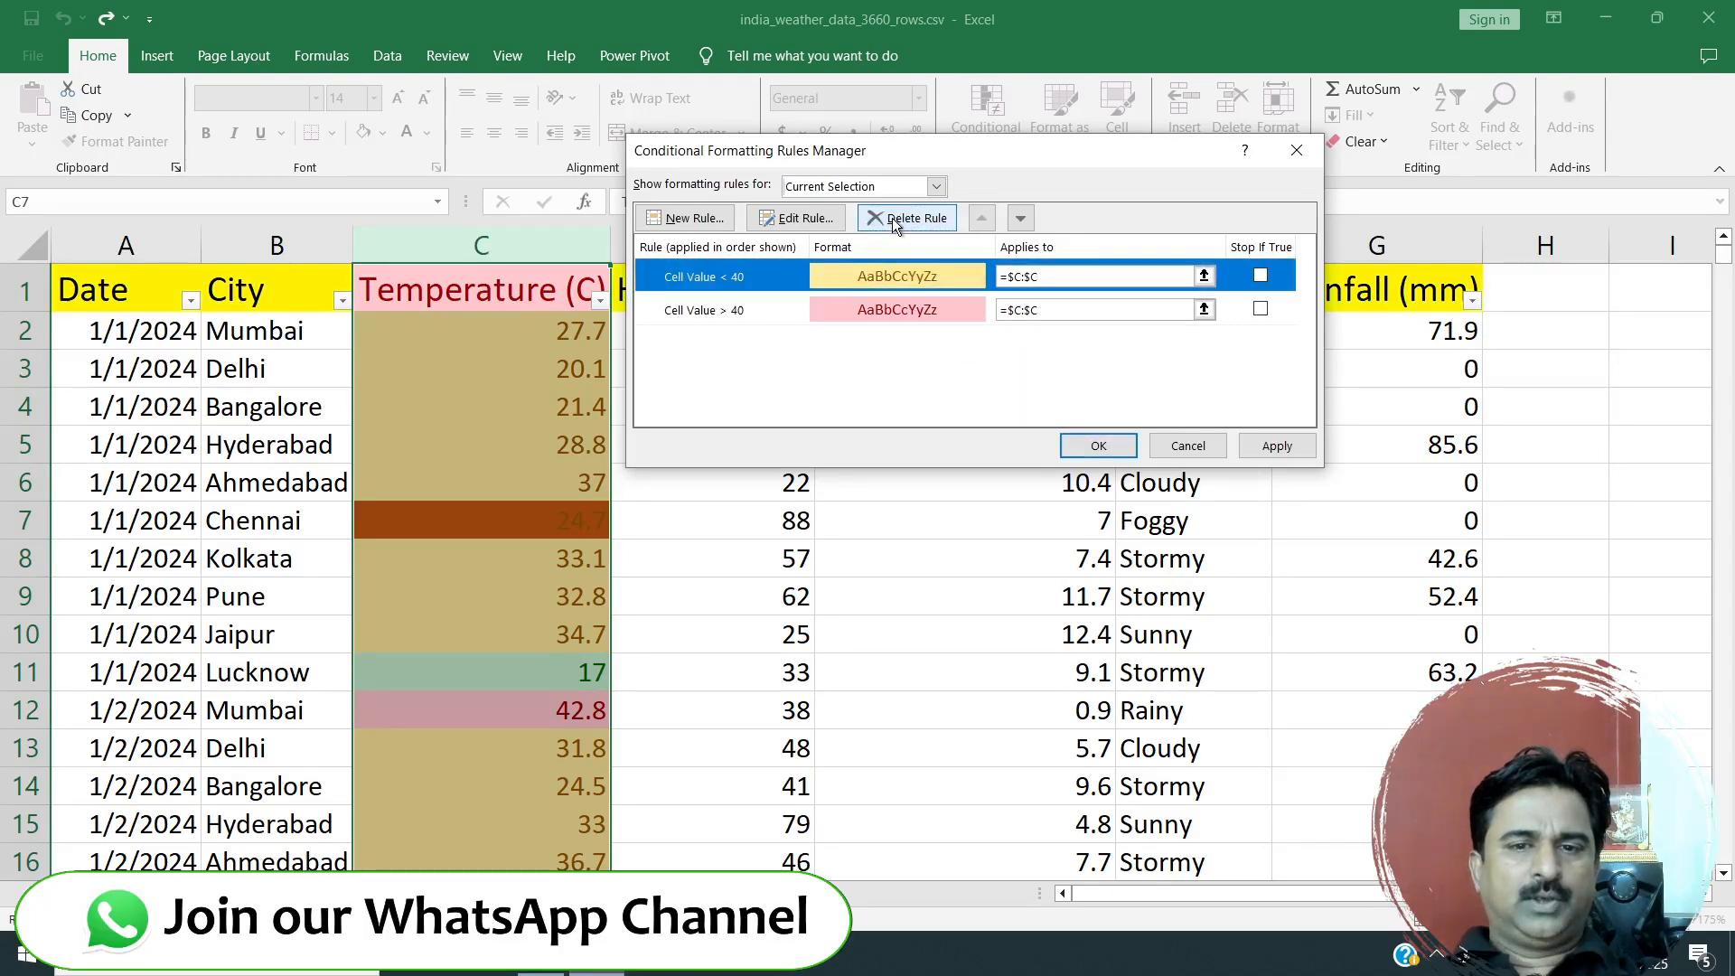
left_click(891, 224)
left_click(892, 224)
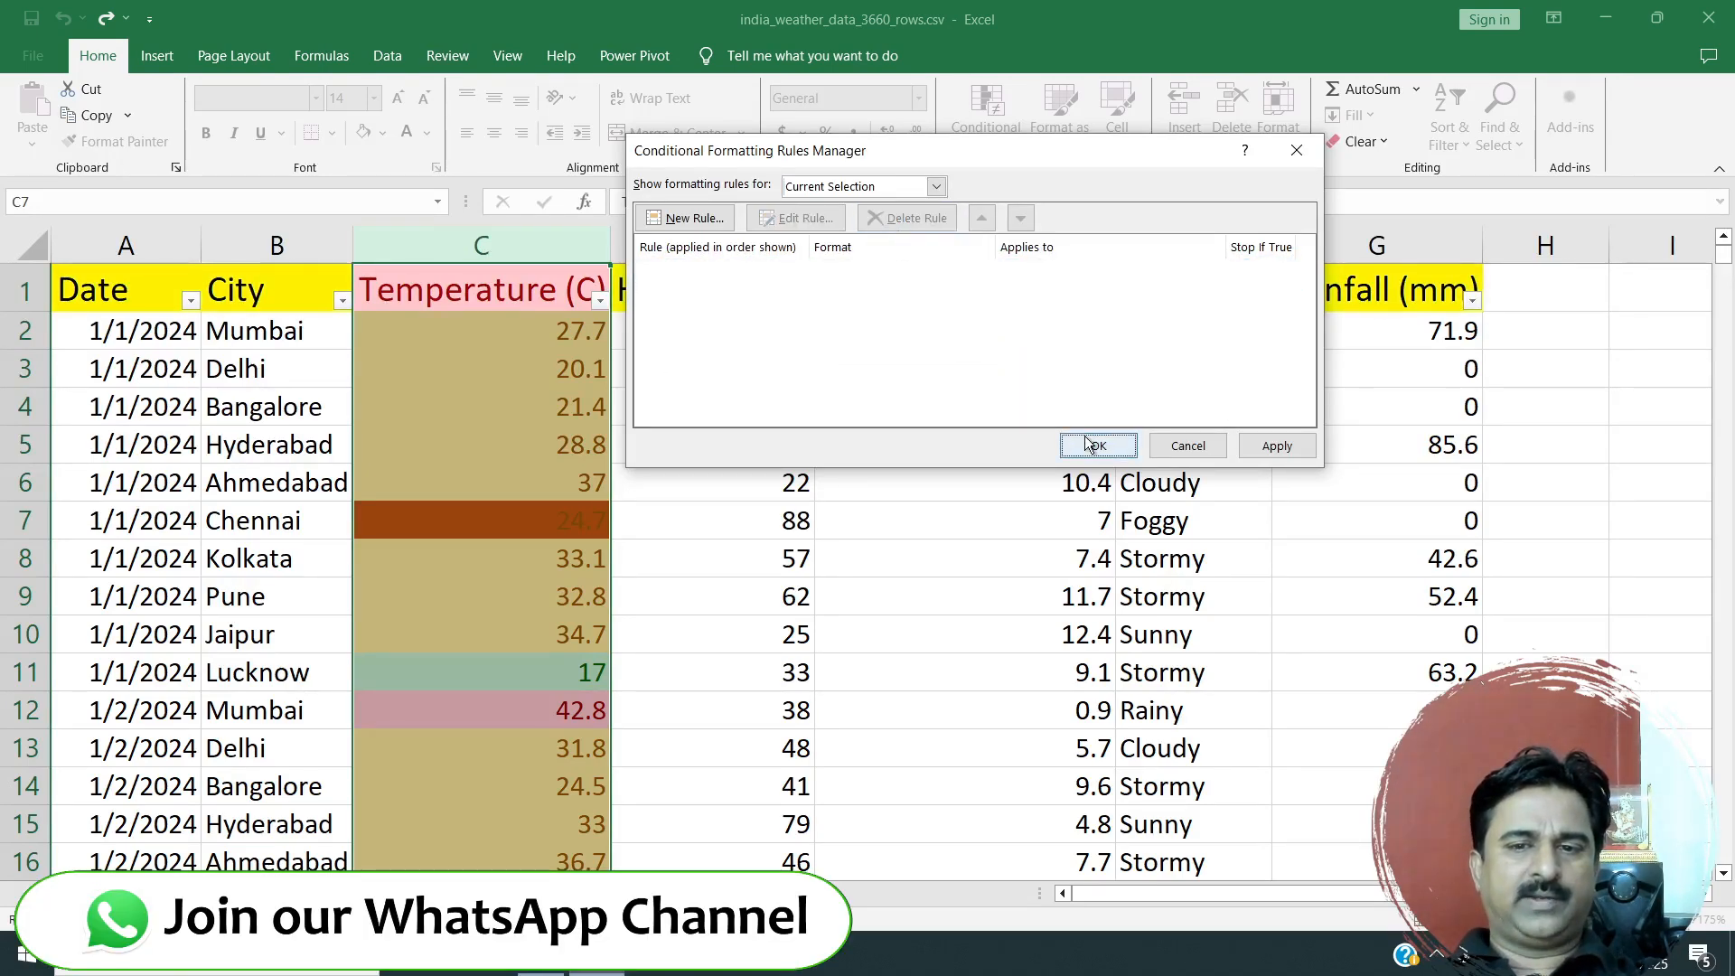
left_click(1093, 446)
left_click(544, 431)
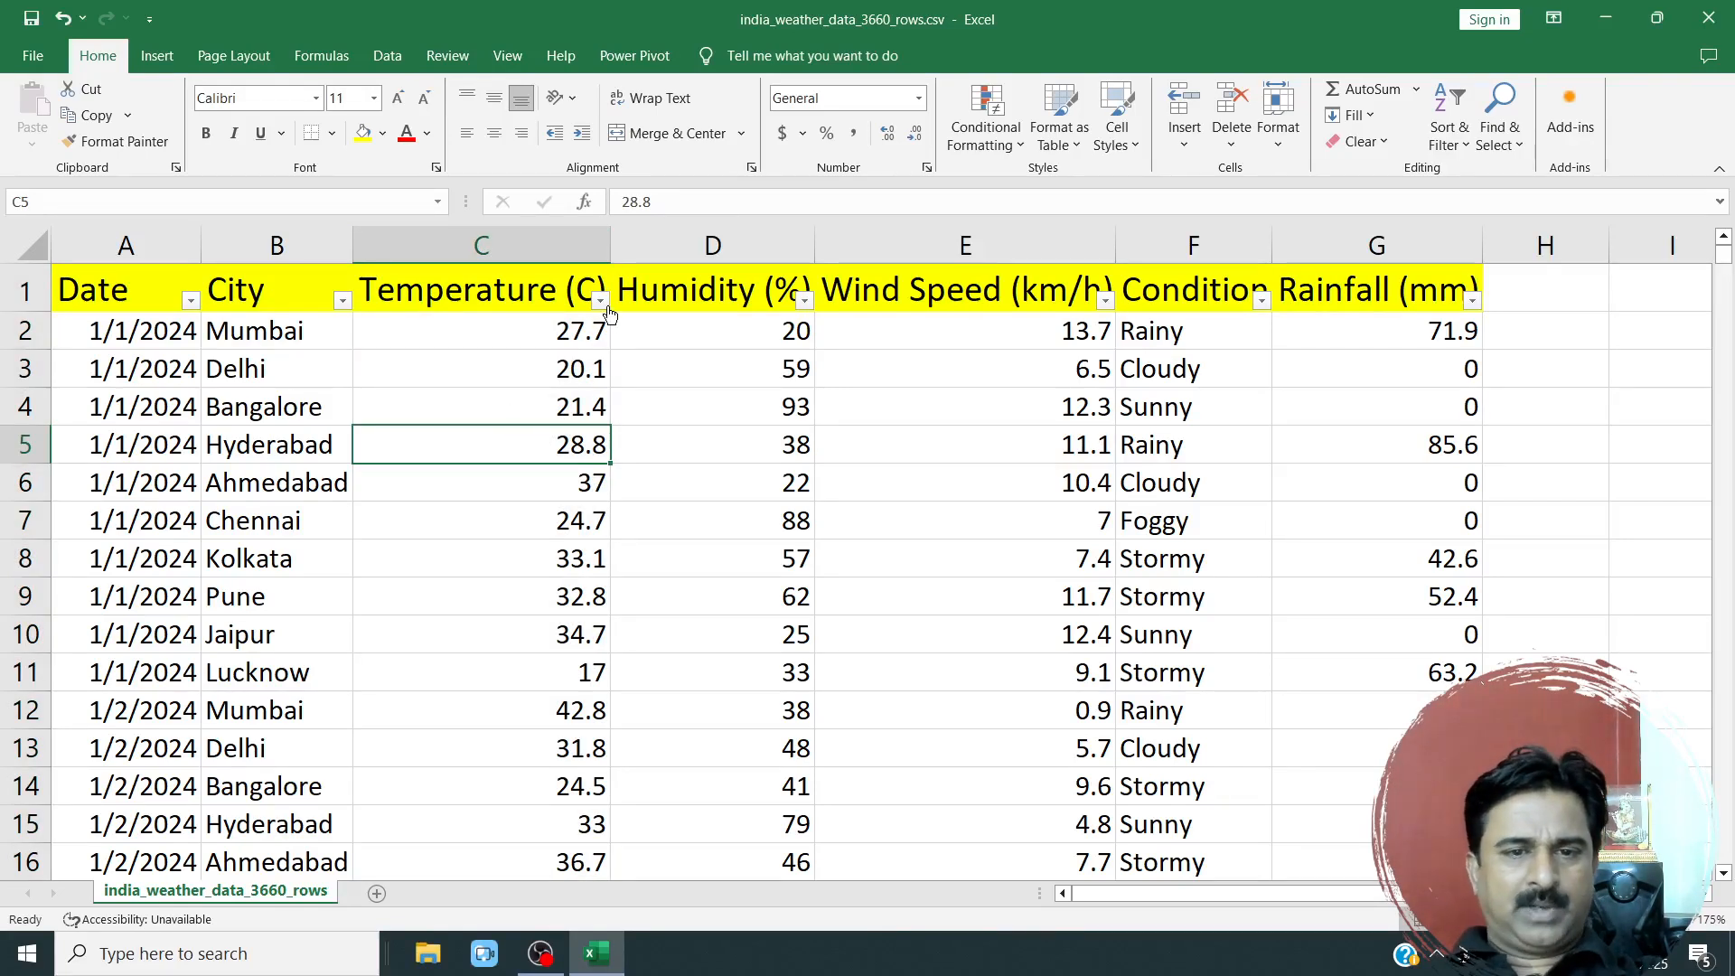
Highlight Temperature (C) column values between 0 and 20 with Green Fill with Dark Green Text.
left_click(571, 249)
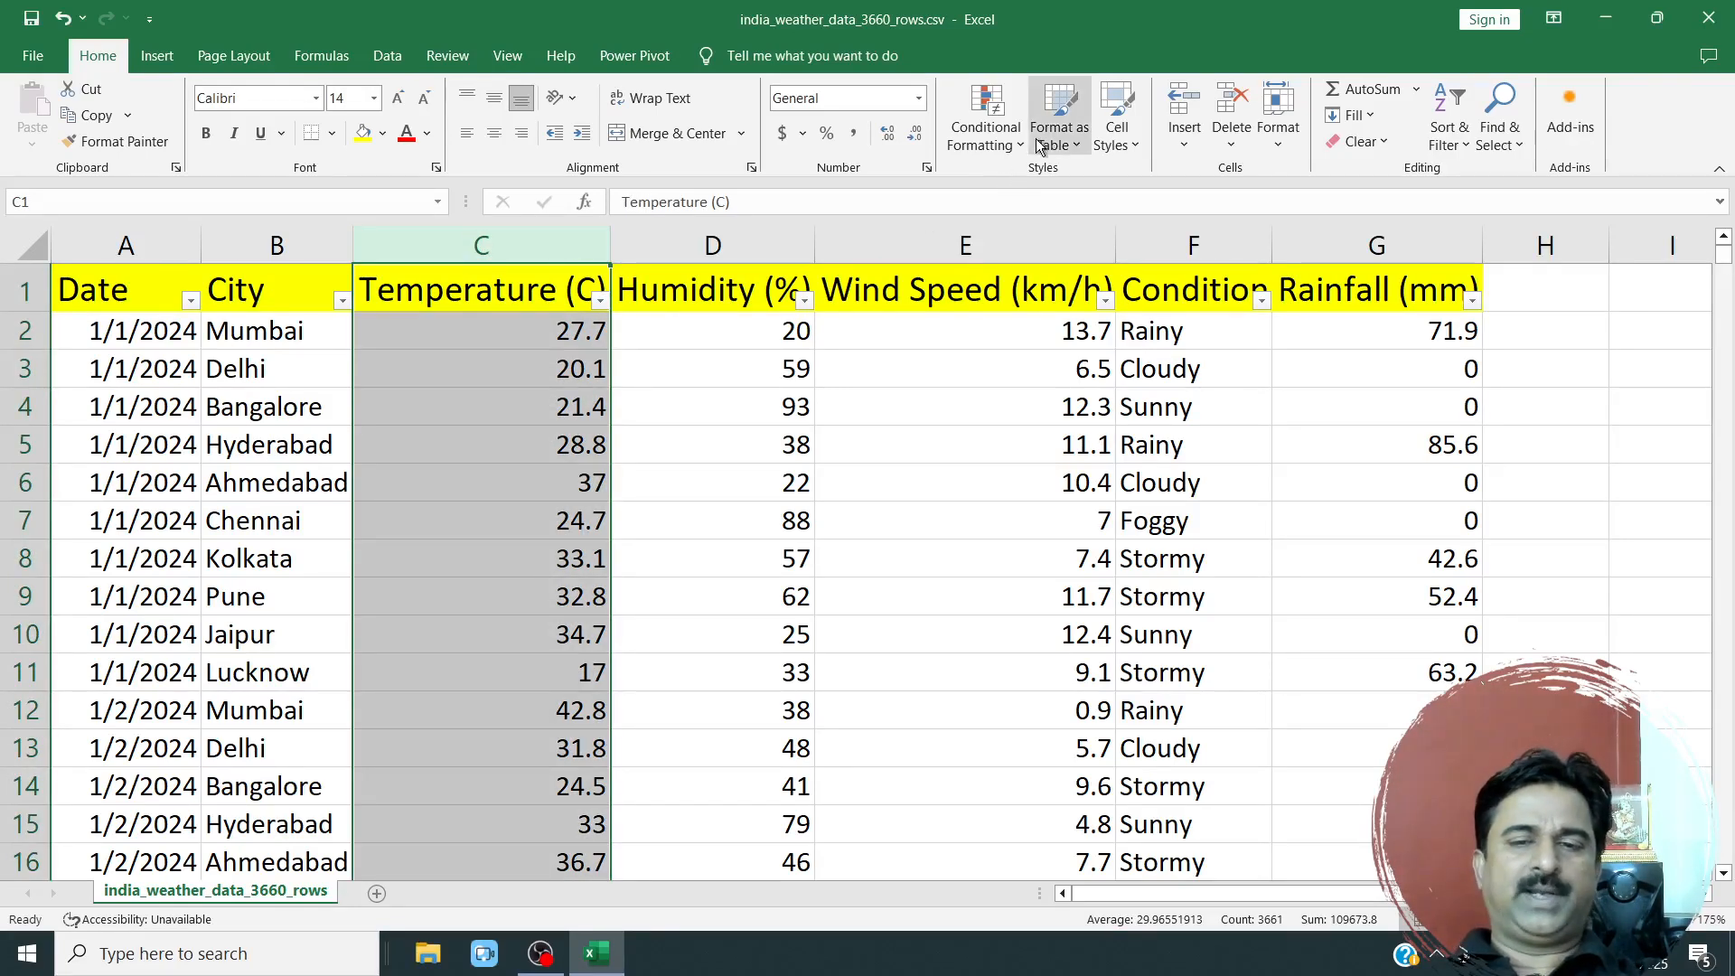
left_click(985, 136)
mouse_move(1050, 223)
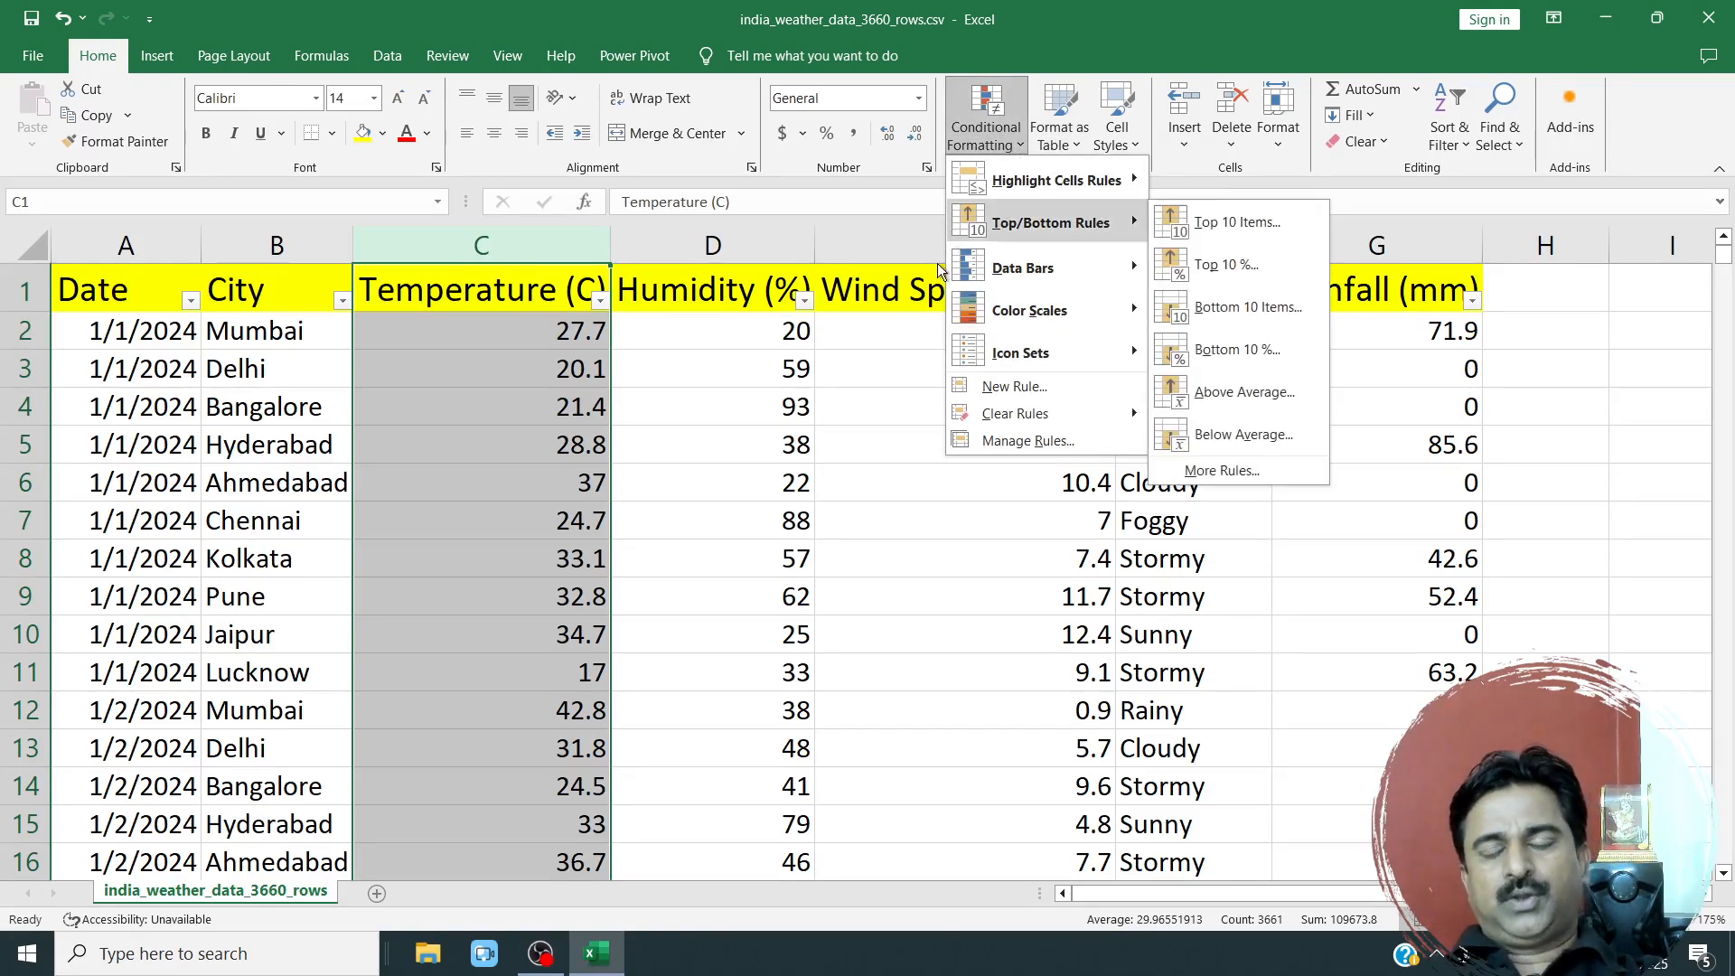
mouse_move(1069, 191)
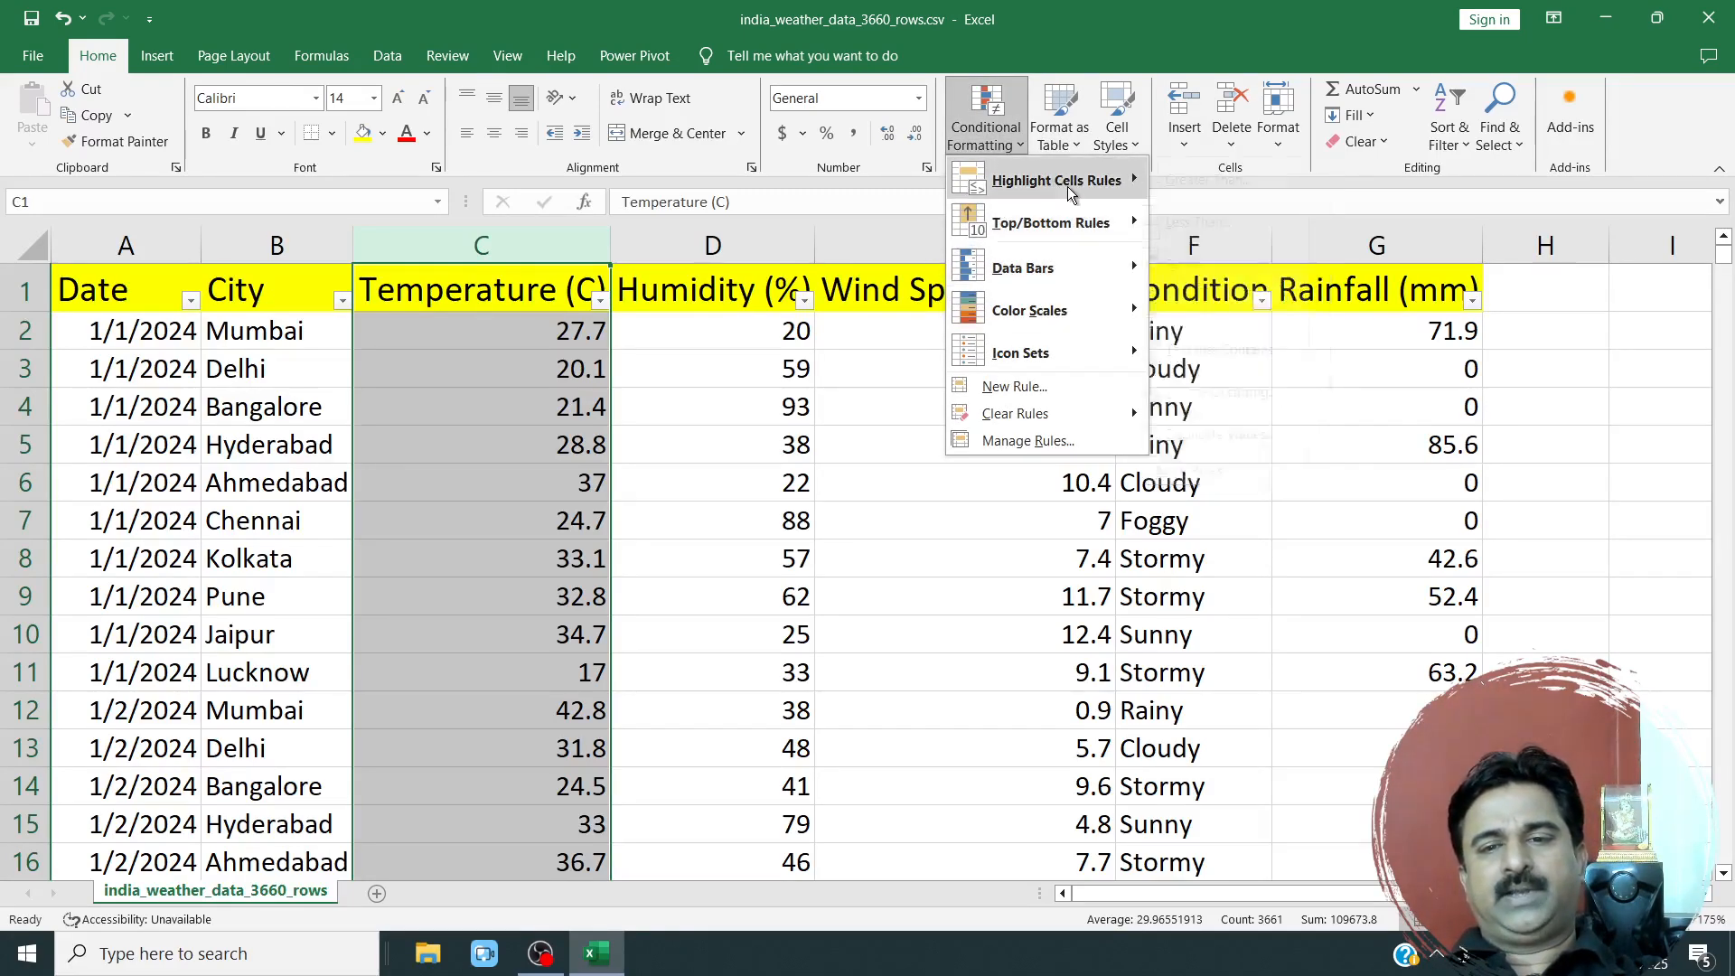
left_click(1213, 267)
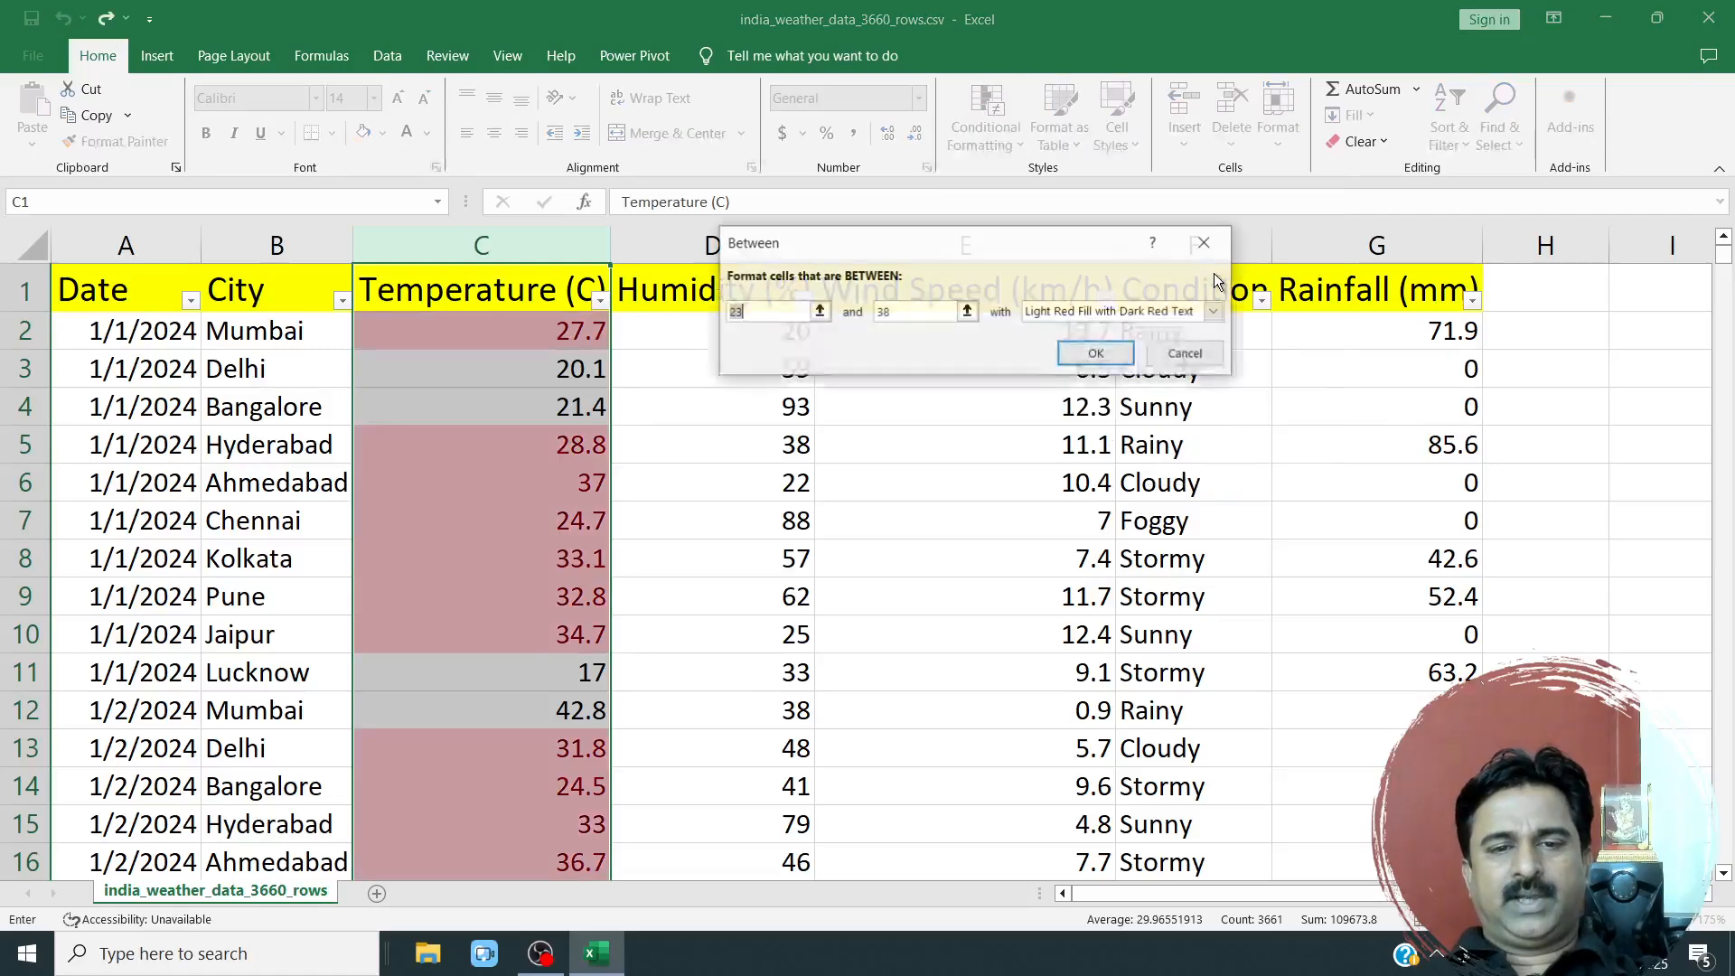
type("10")
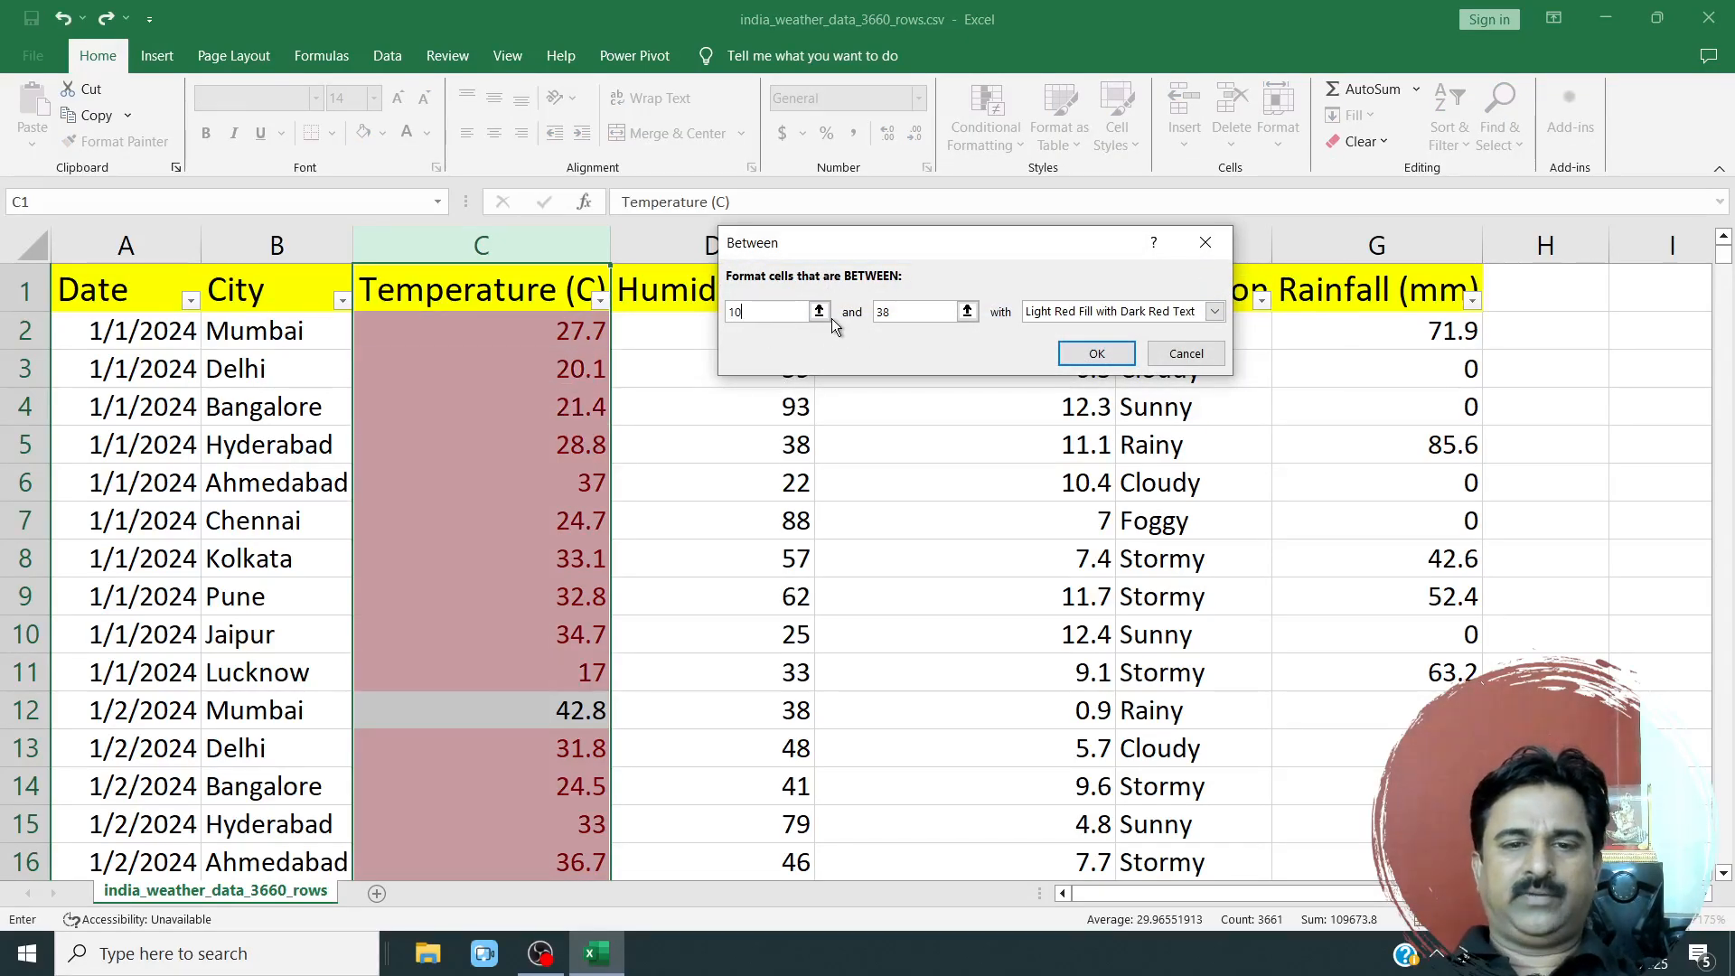
key("BackSpace")
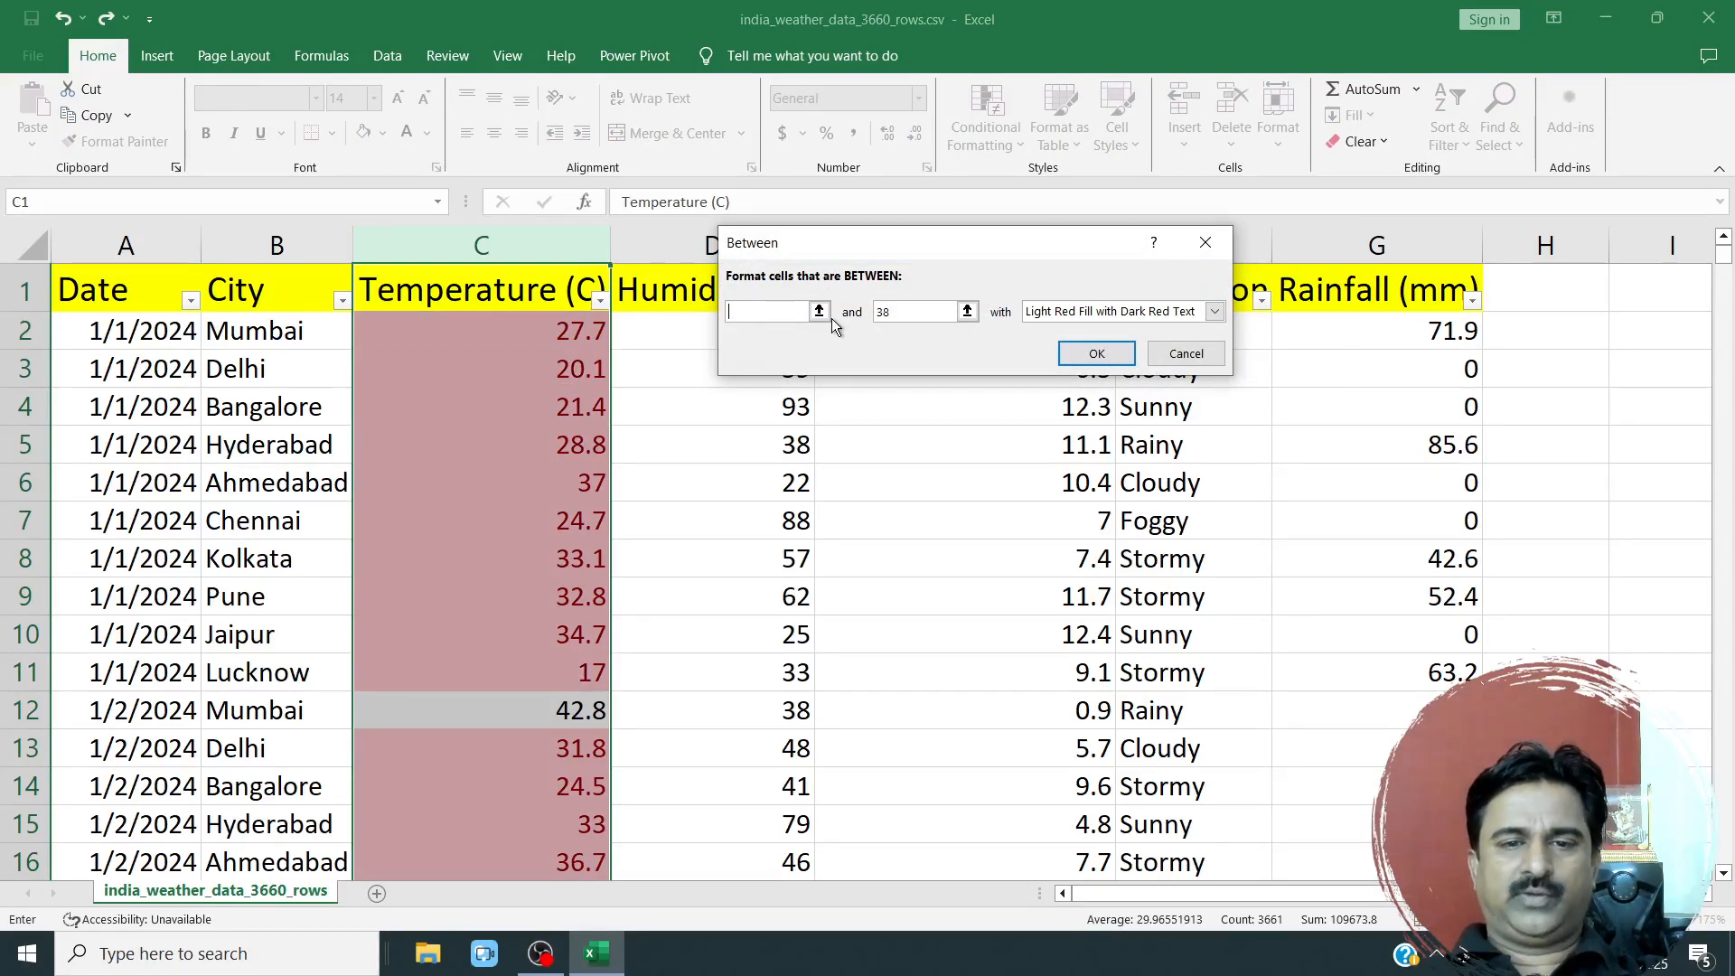
type("0")
double_click(876, 311)
type("20")
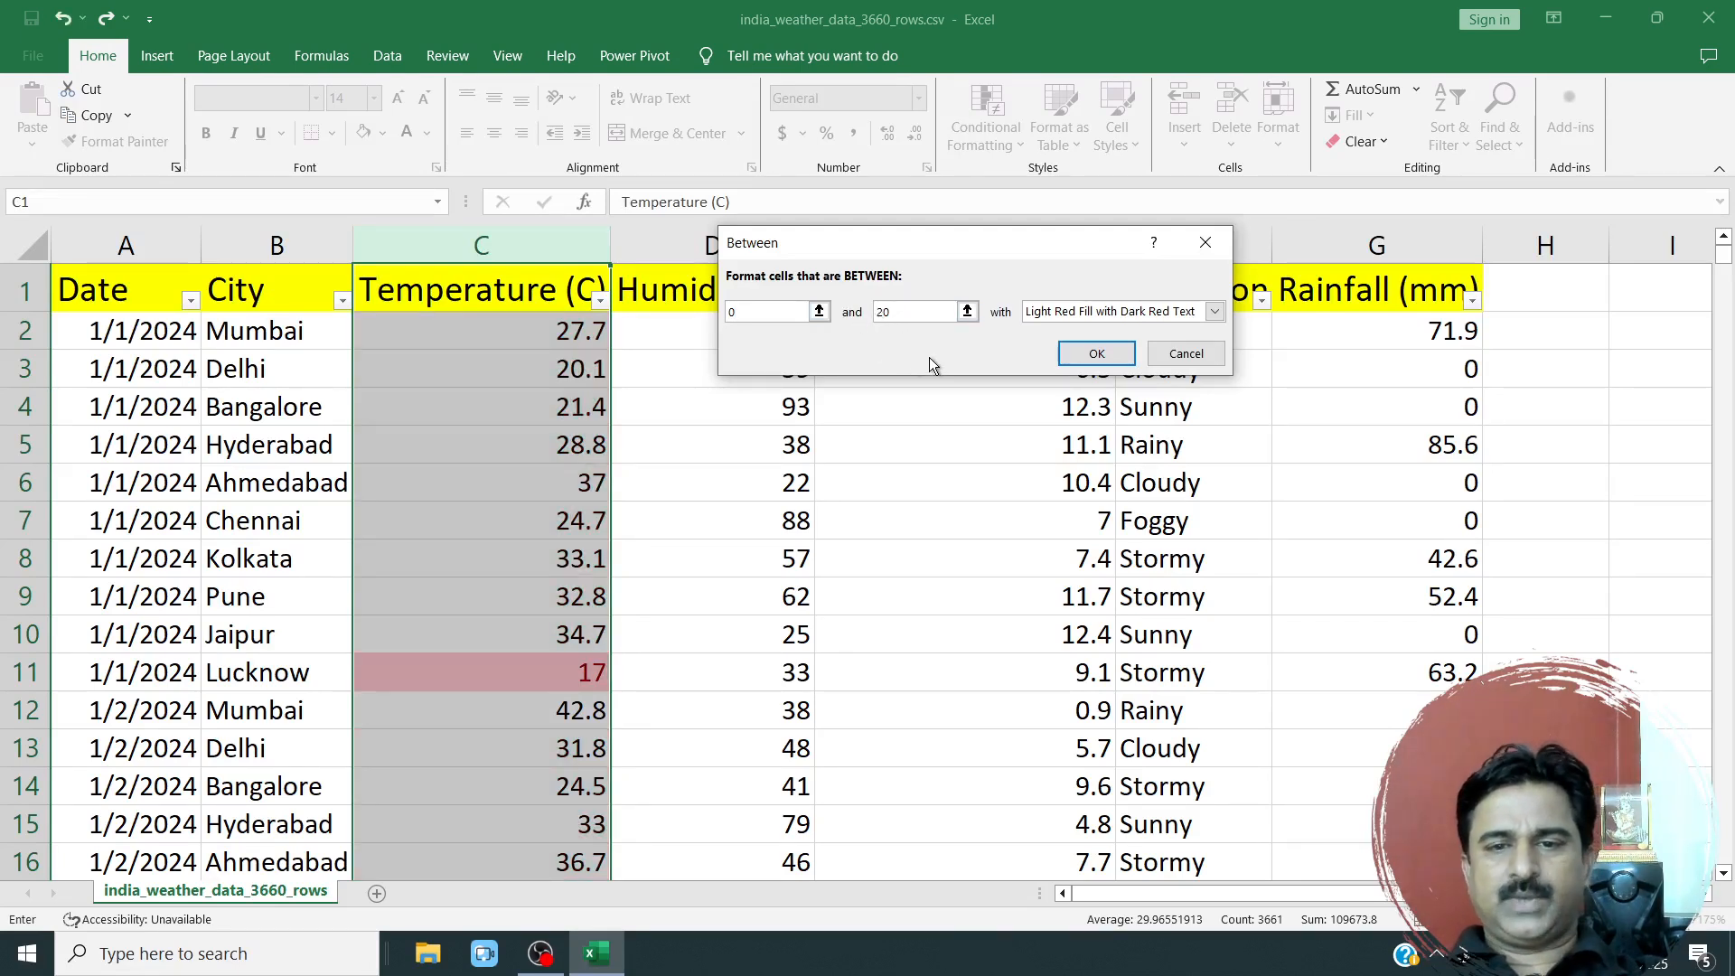
left_click(1102, 312)
left_click(1068, 362)
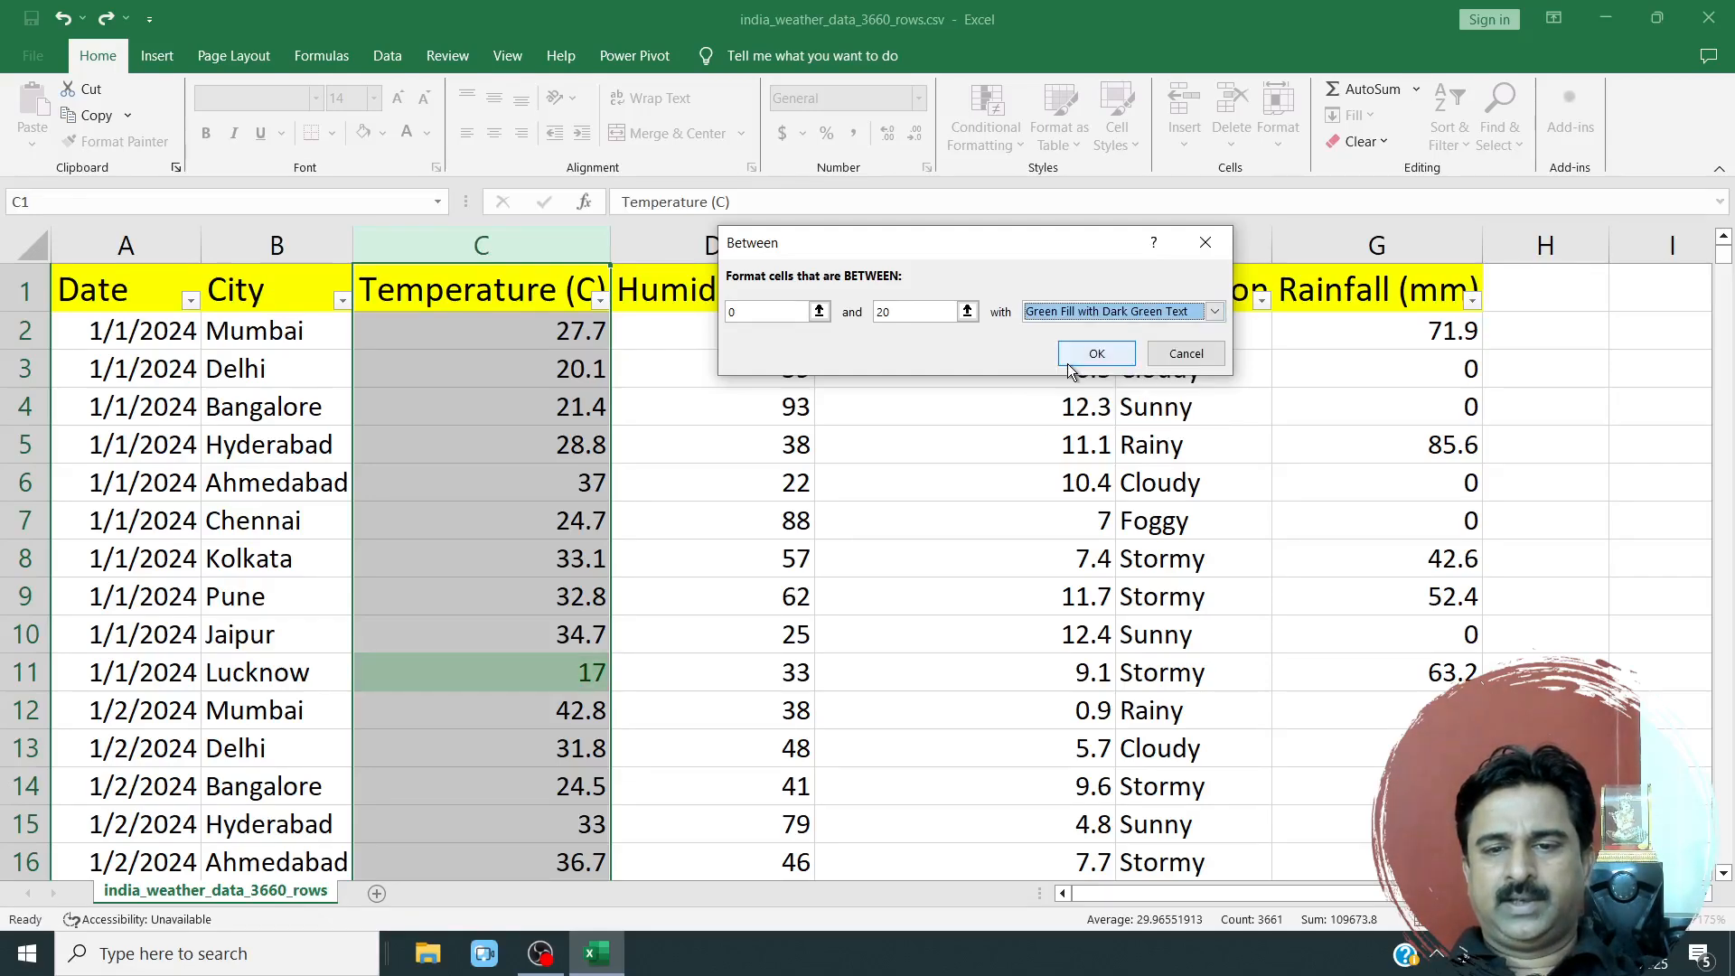
left_click(1088, 355)
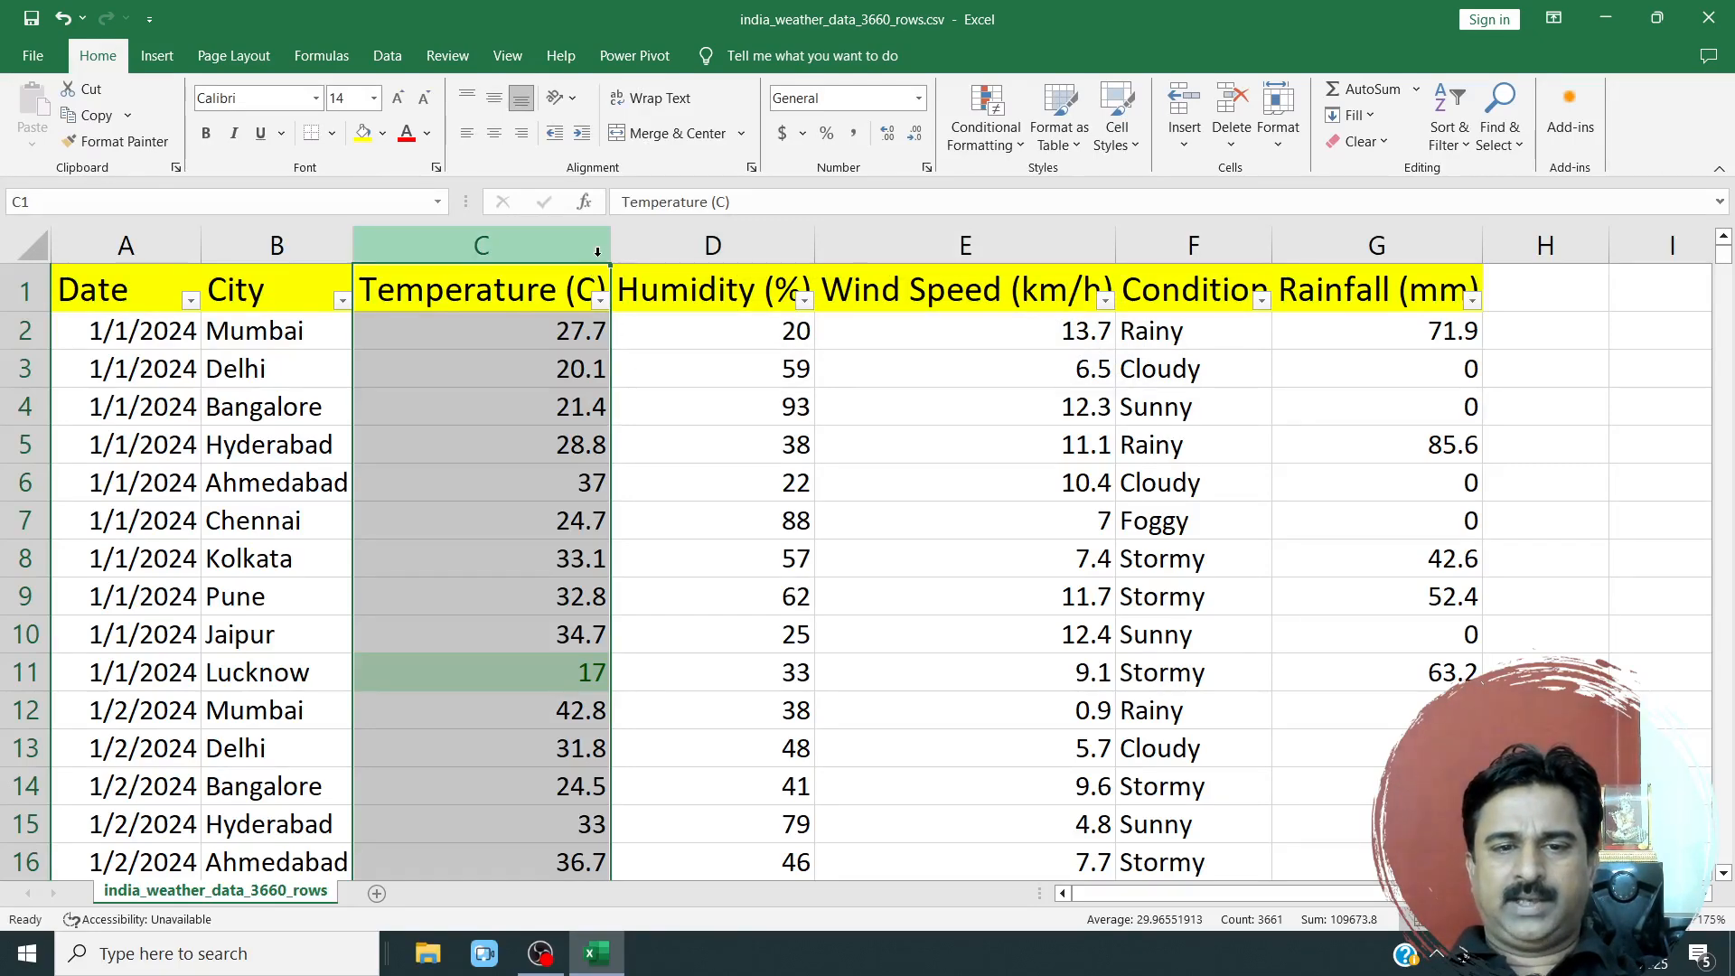
Add a rule highlighting Temperature (C) values between 21 and 30 with Light Red Fill with Dark Red Text.
left_click(985, 127)
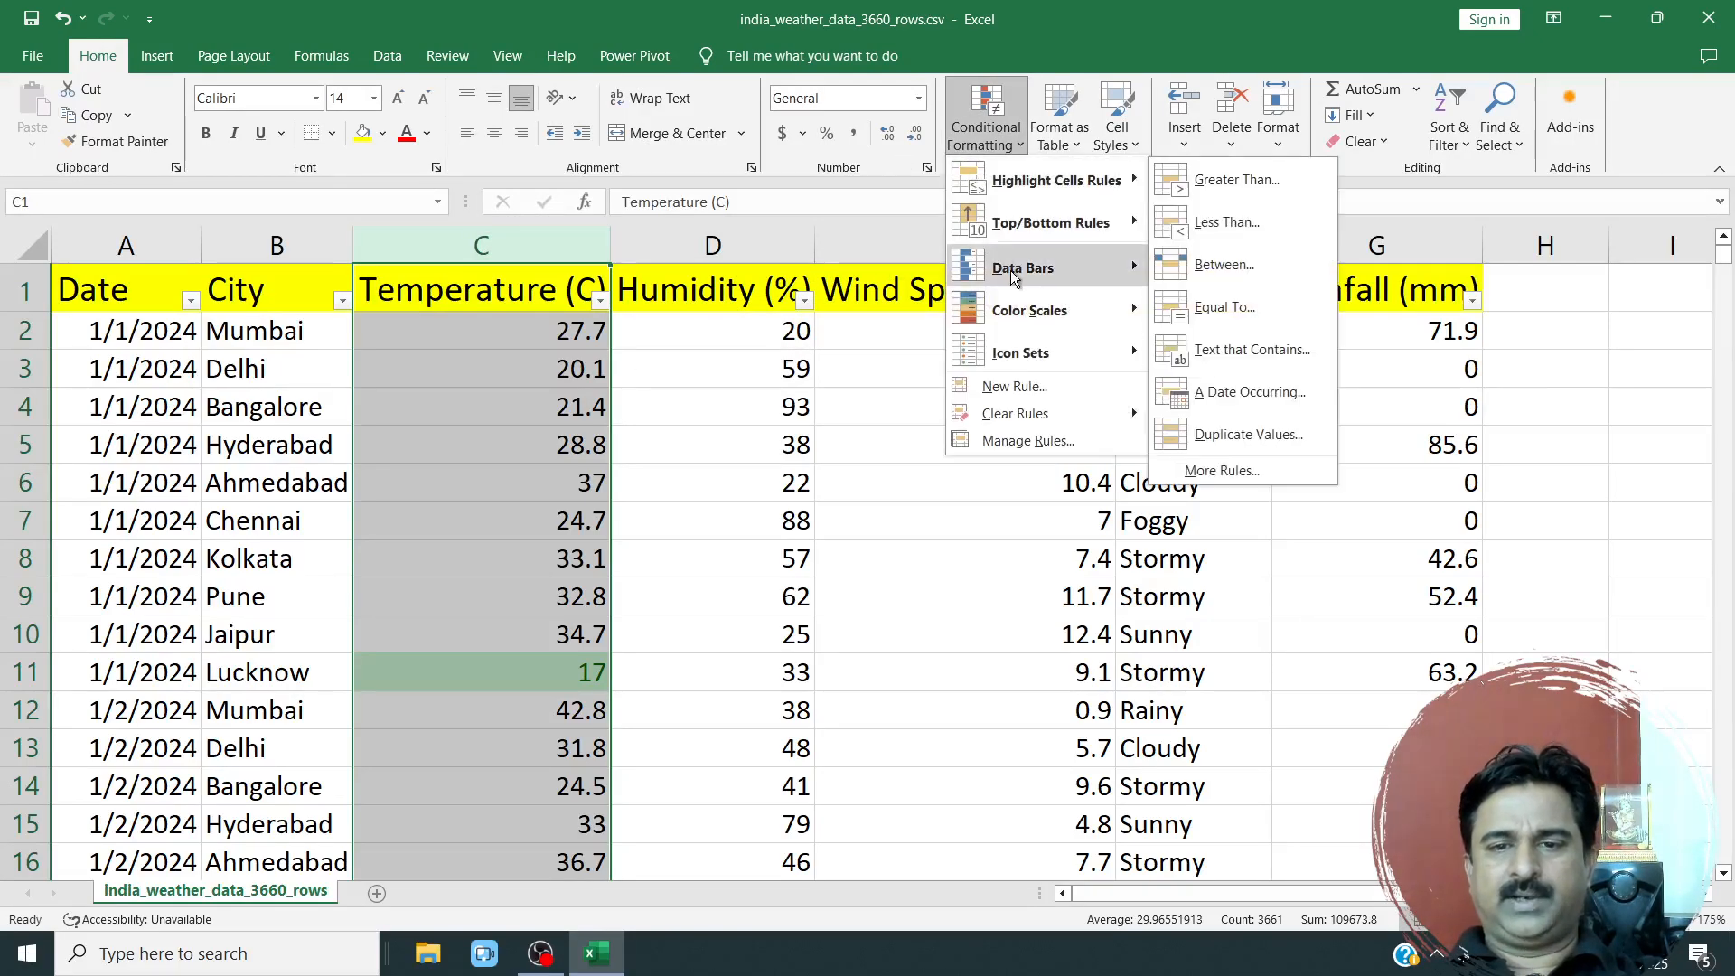
mouse_move(1012, 276)
mouse_move(1057, 181)
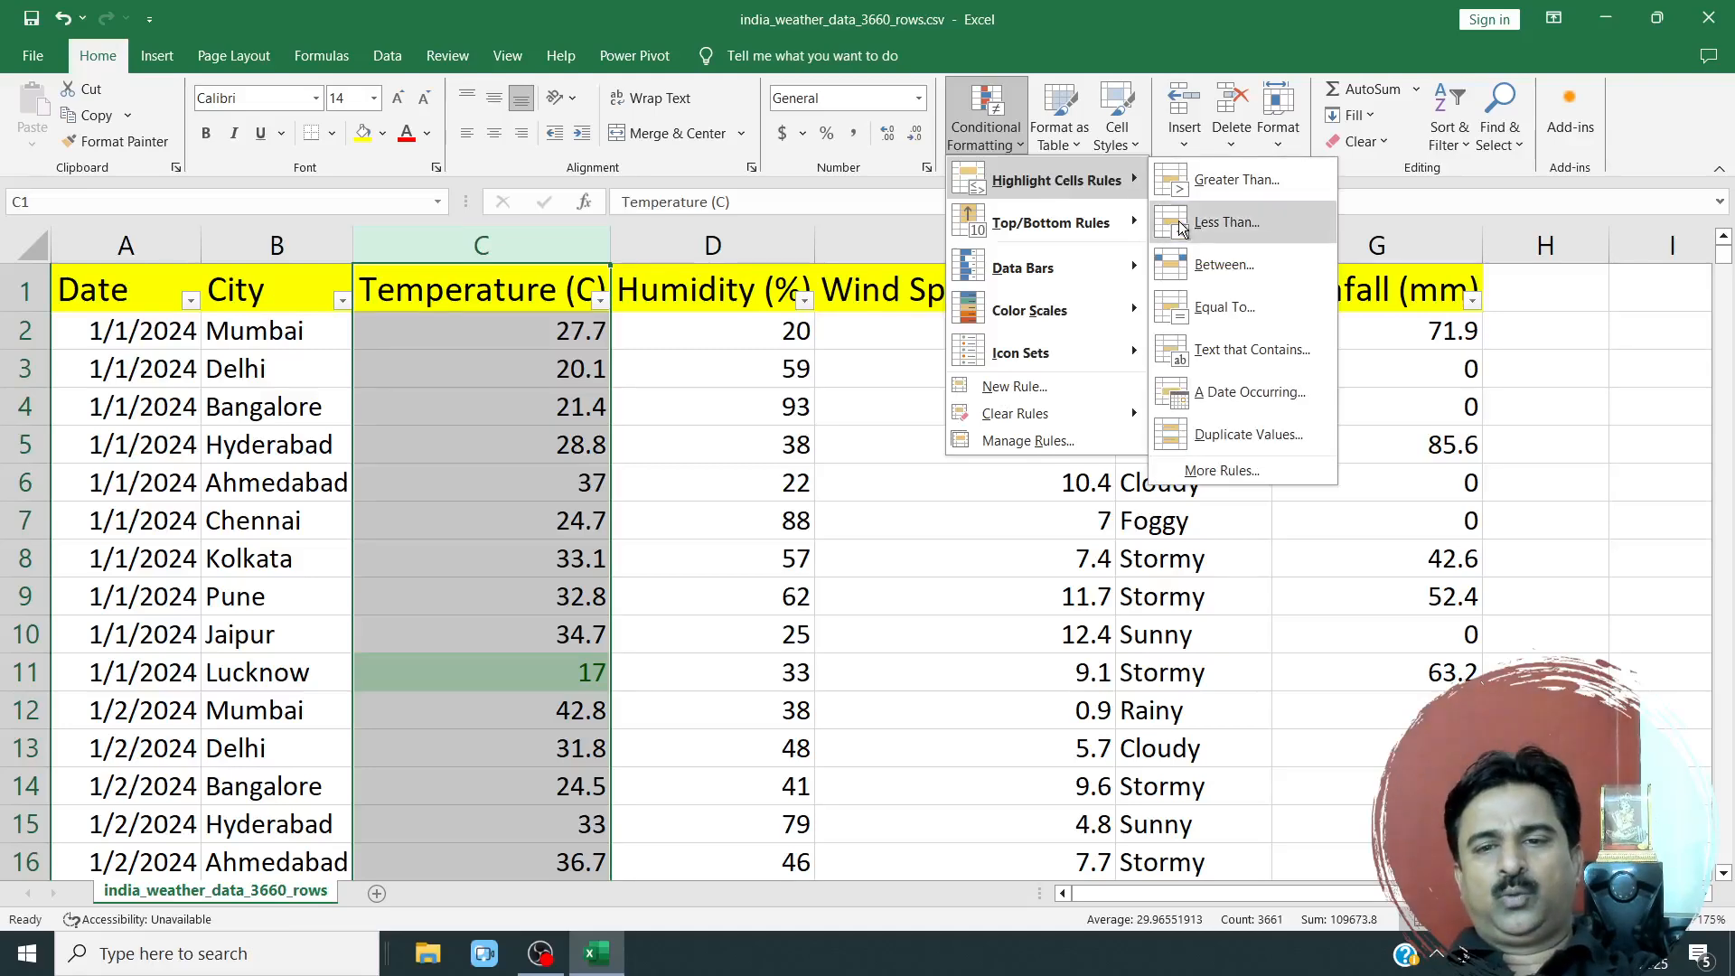
left_click(1204, 264)
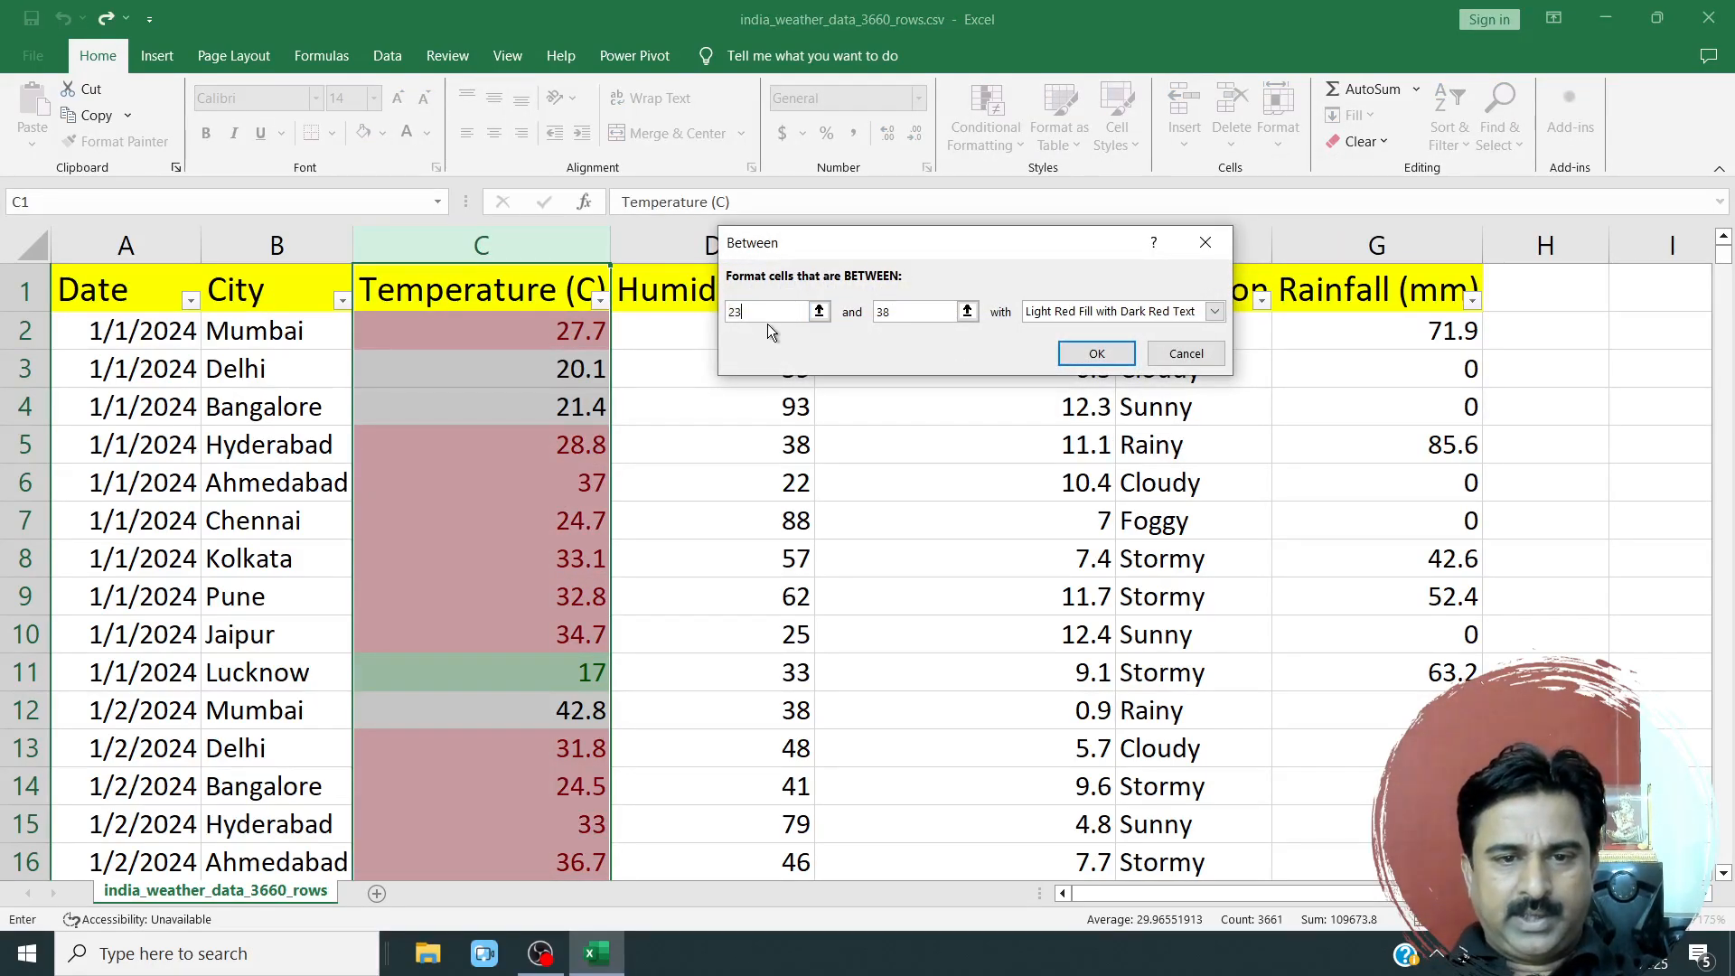
key("BackSpace")
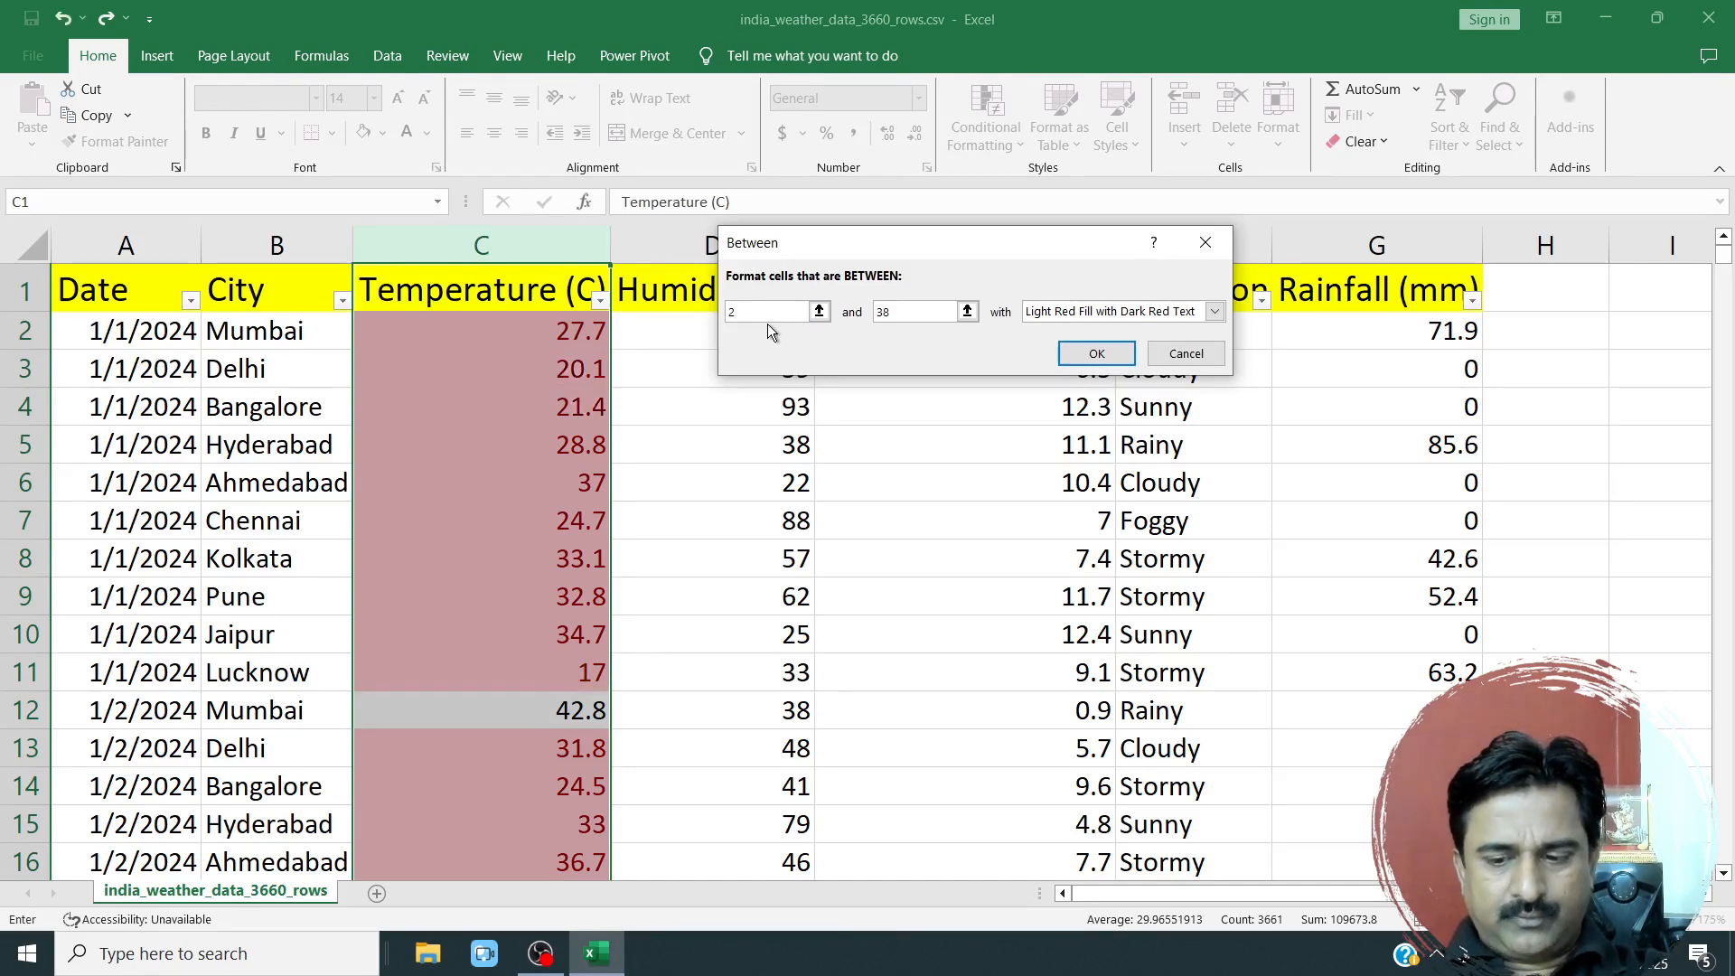
type("1")
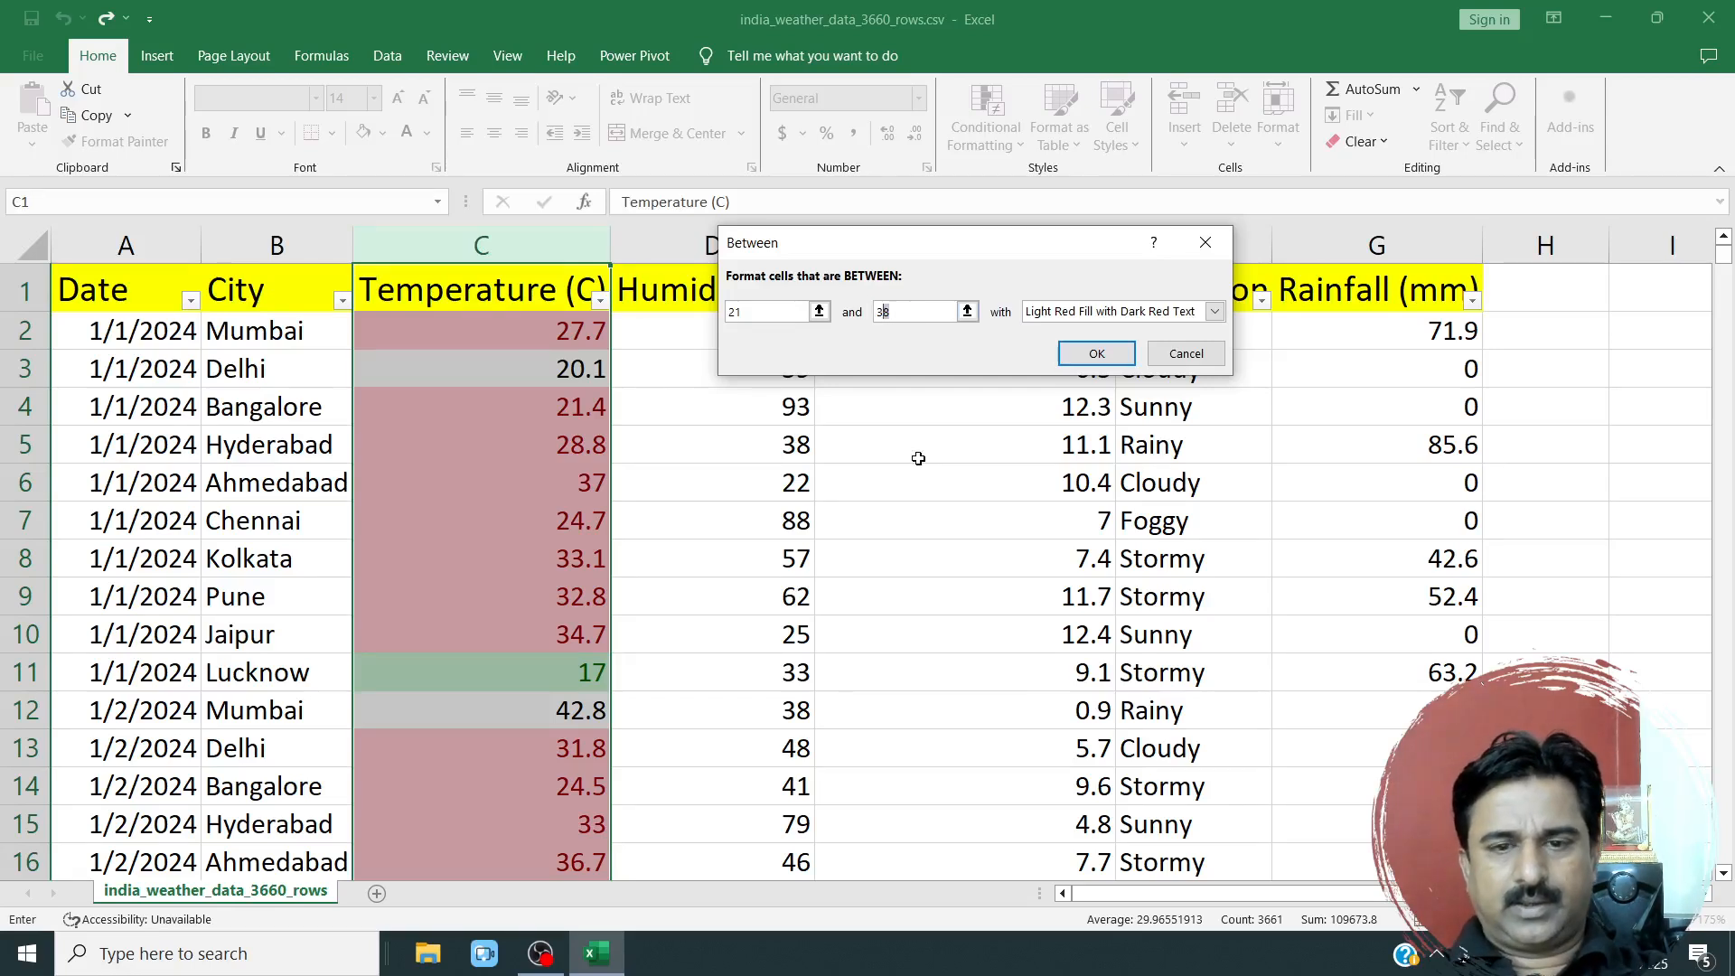
type("0")
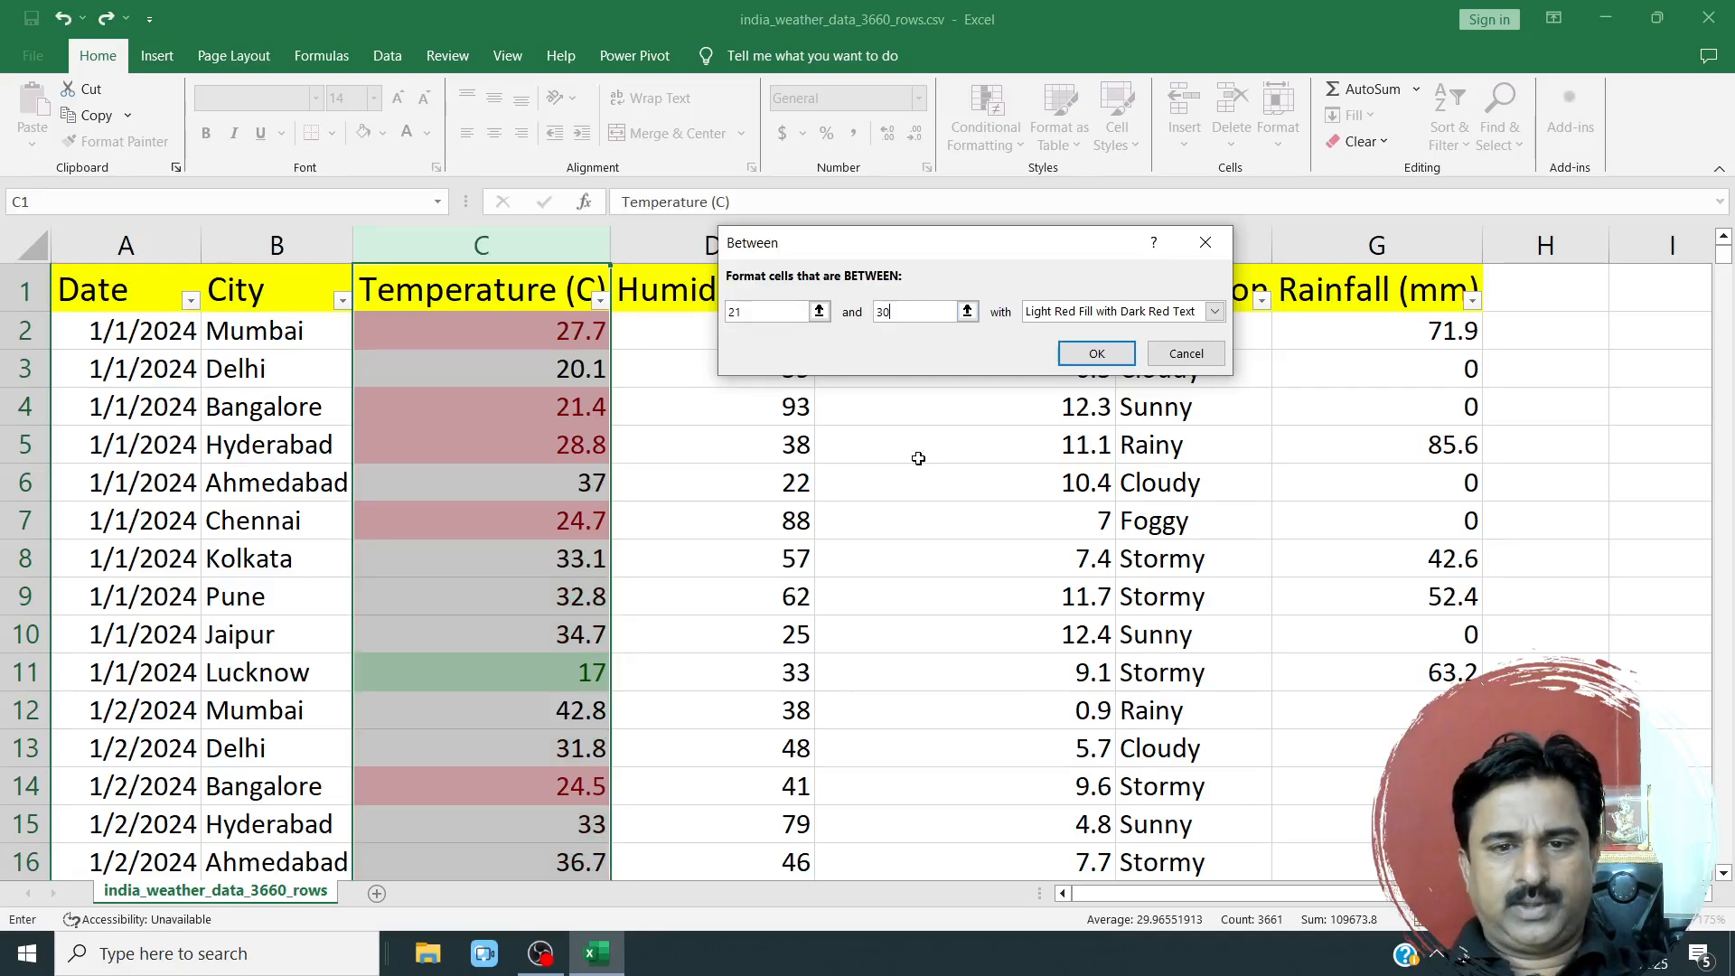
left_click(1075, 364)
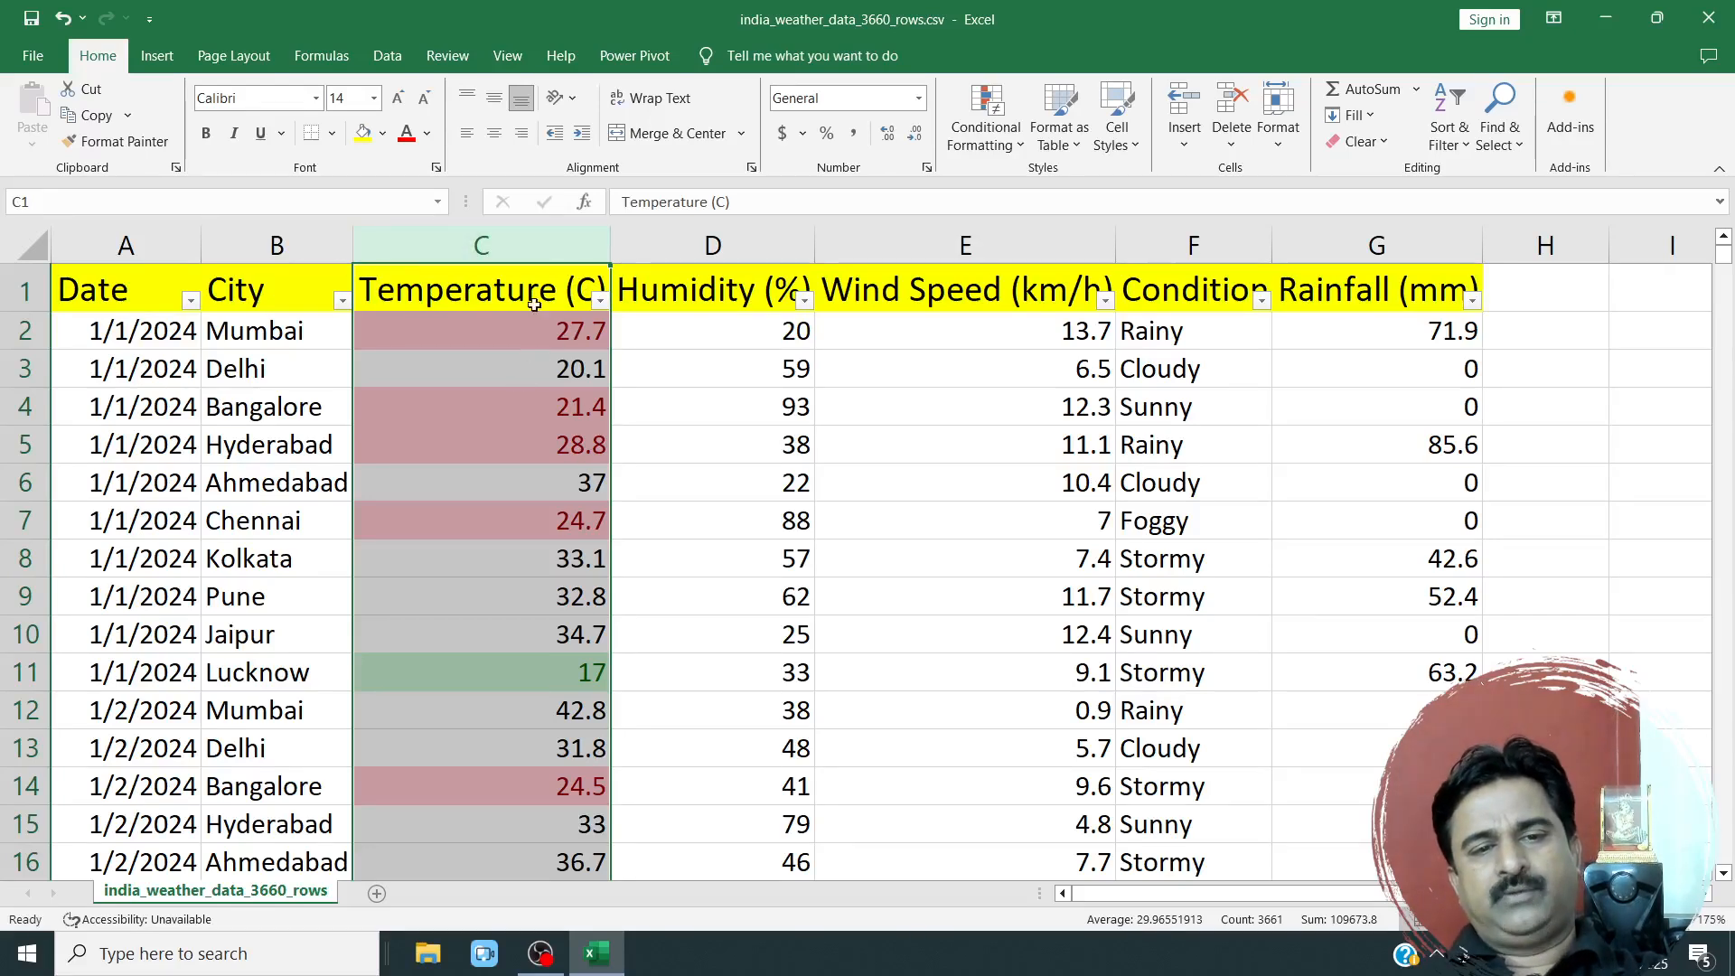
Start another Between highlight rule on the Temperature (C) column with the limits 31 and 60.
left_click(994, 136)
mouse_move(997, 193)
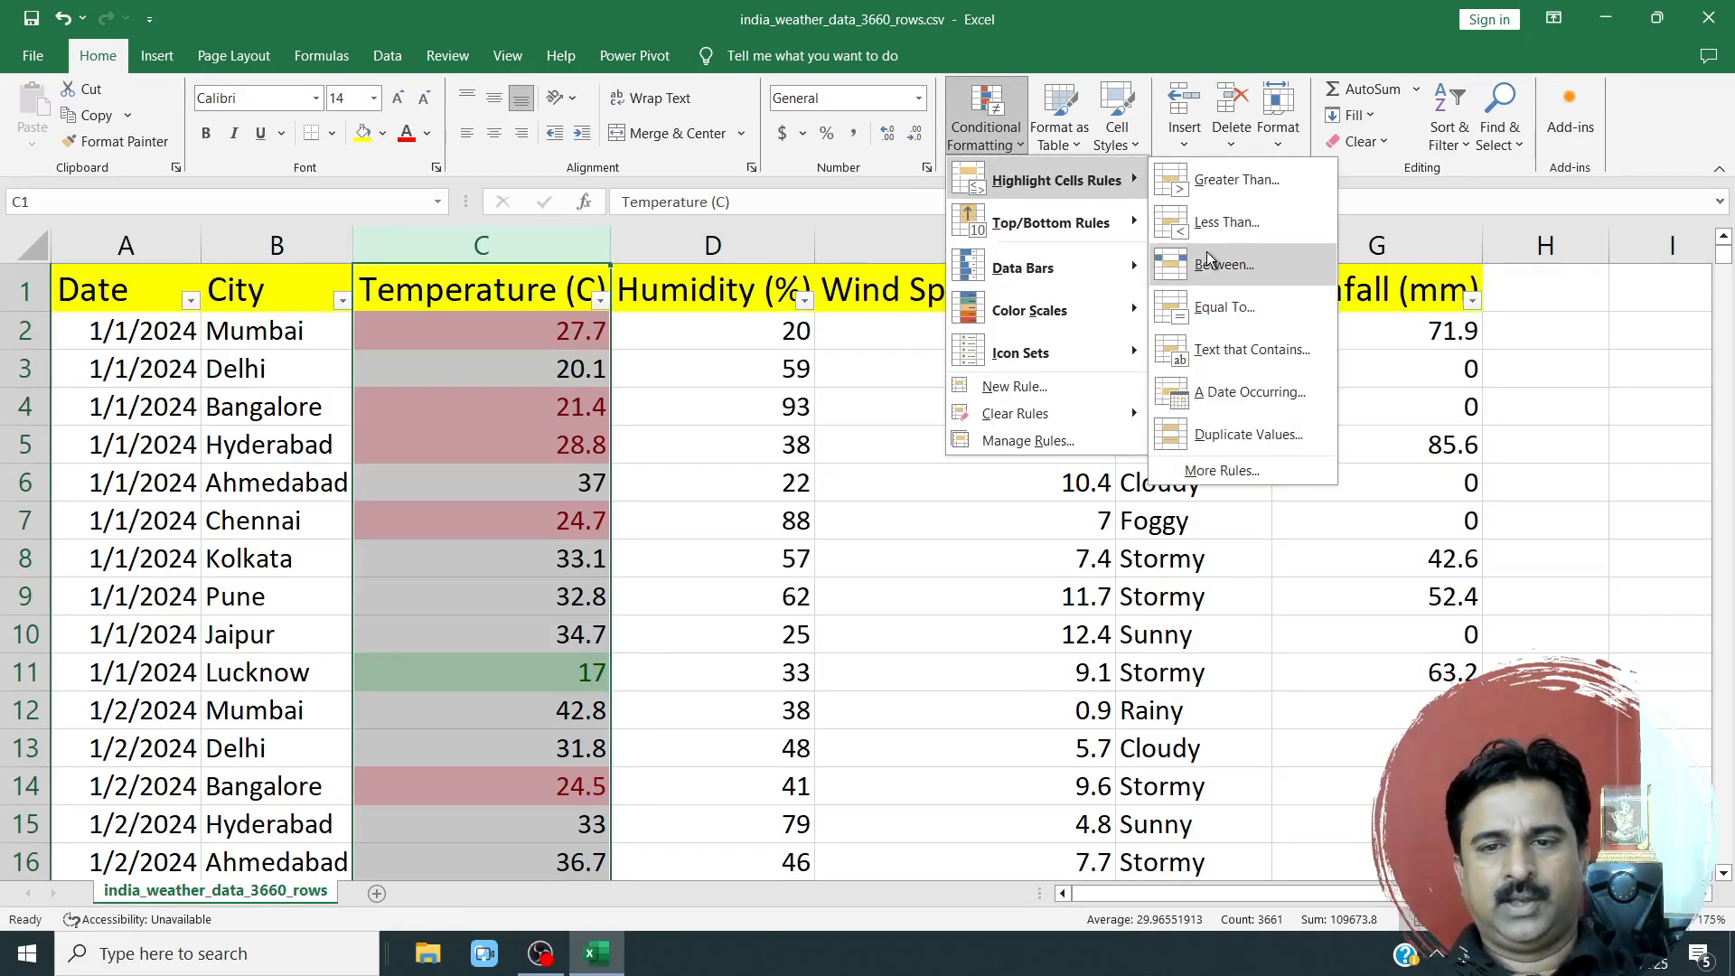
left_click(1328, 321)
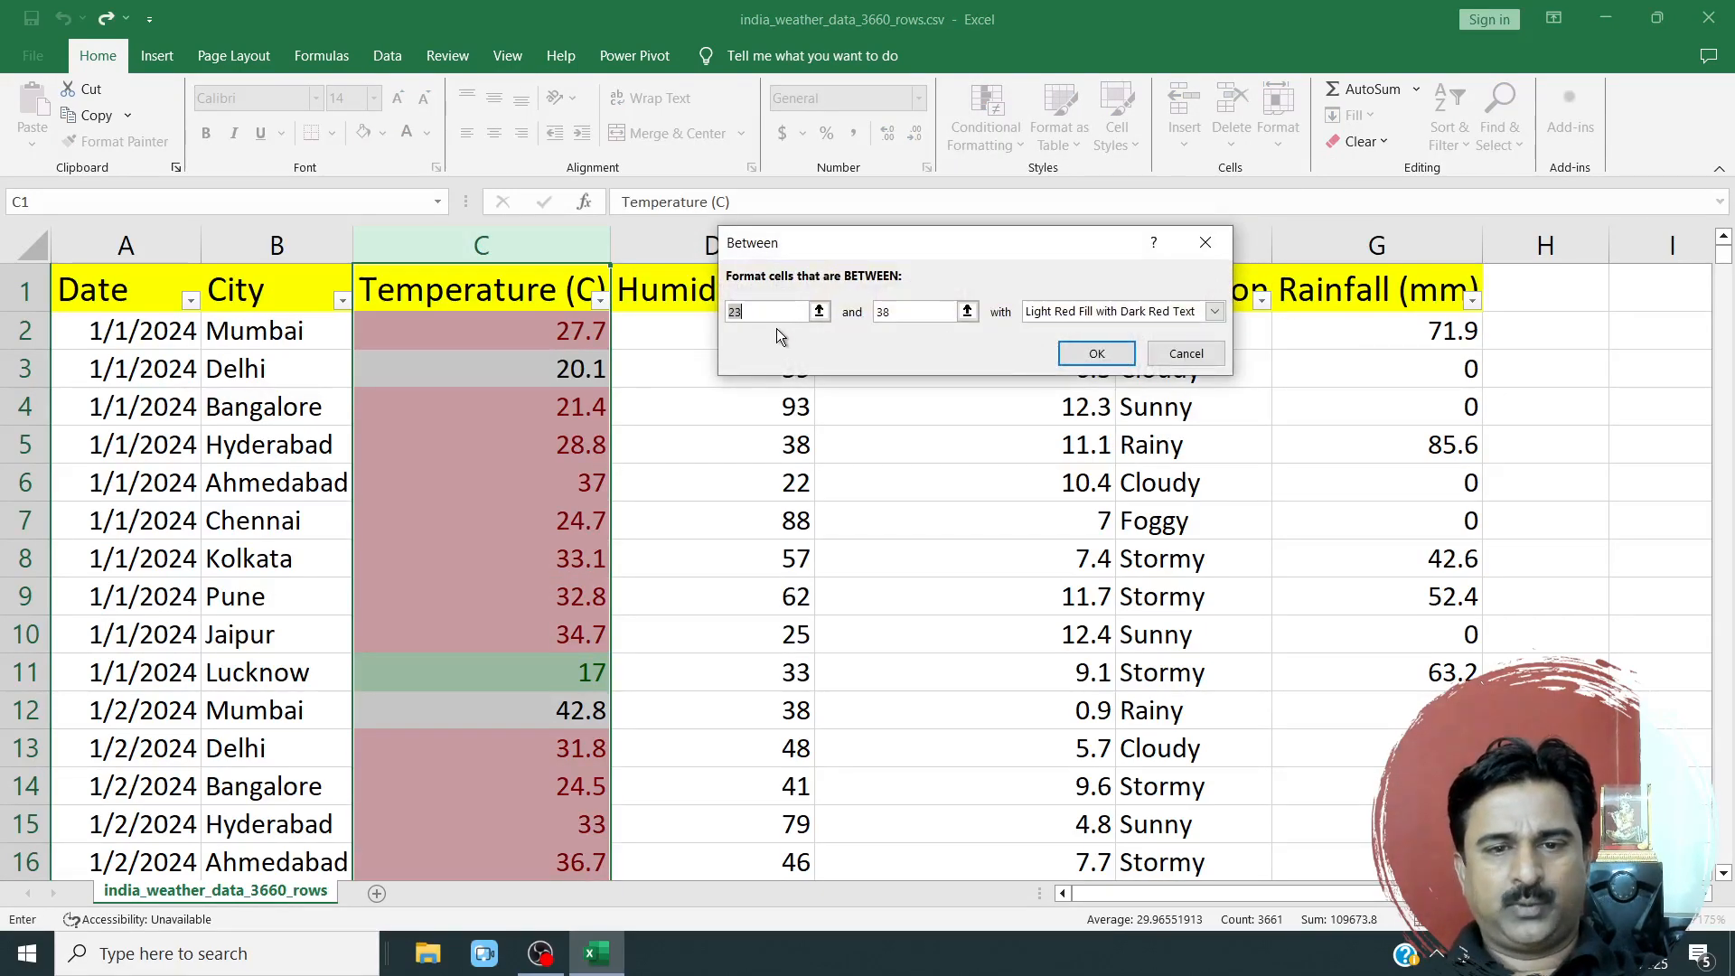
type("31")
key("Tab")
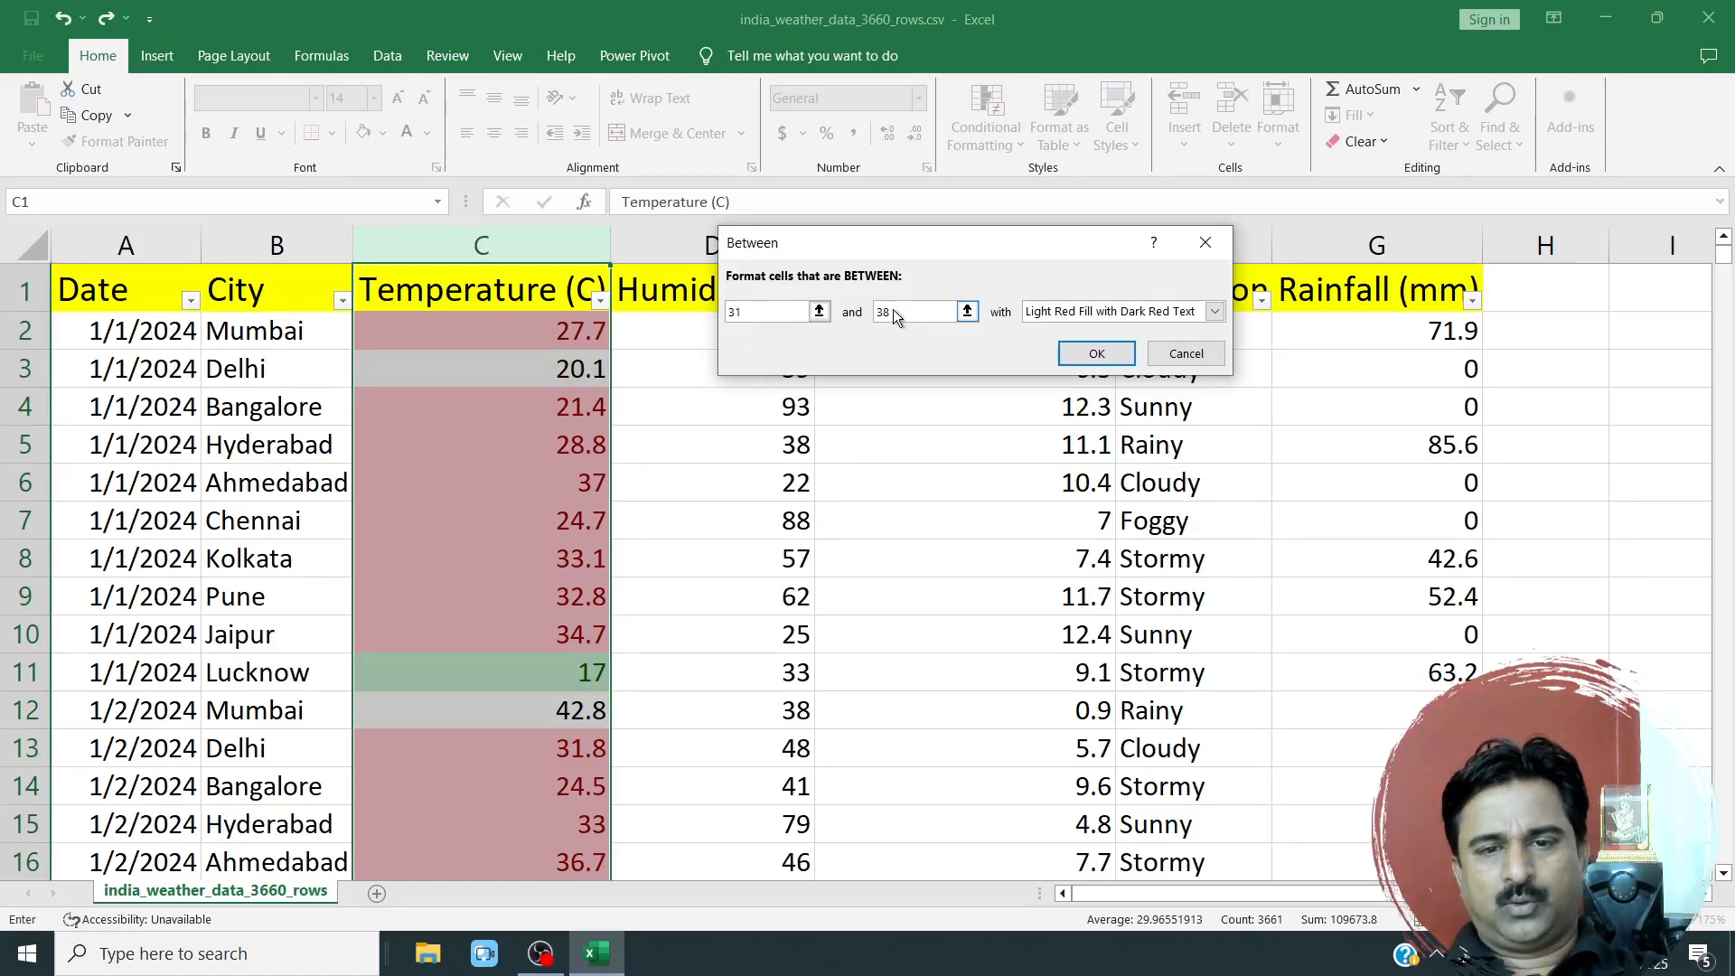
type("60")
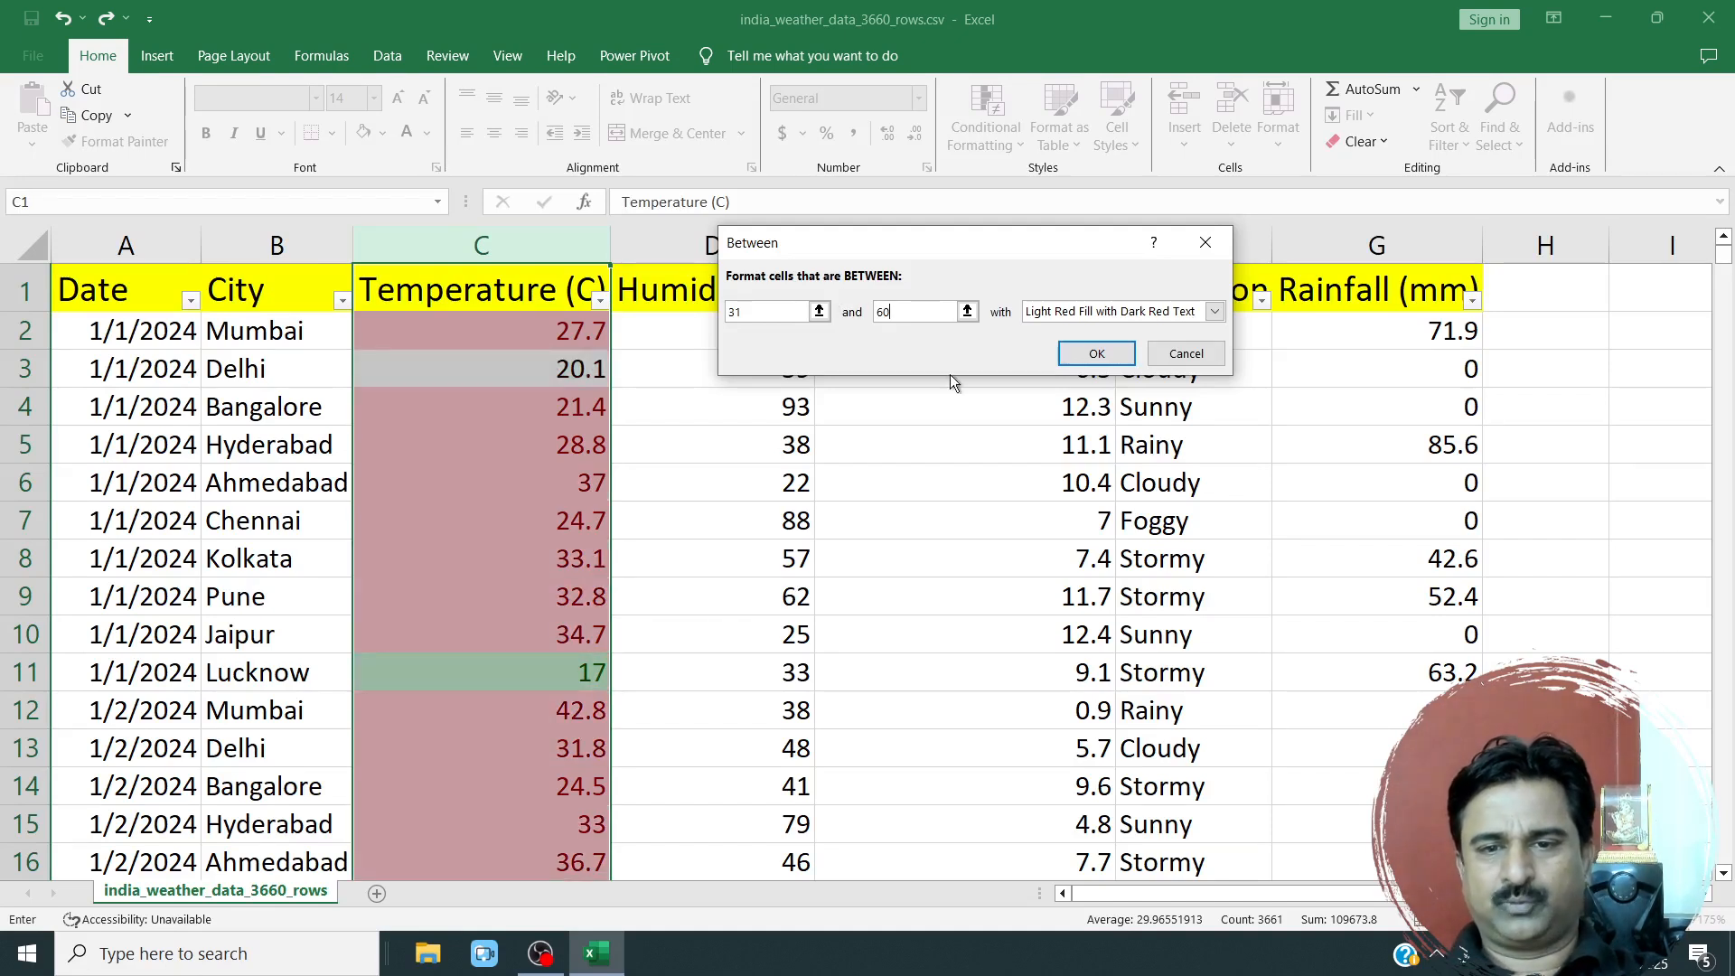
Try the Red Text and Red Border formats on the 31-to-60 rule.
left_click(1214, 312)
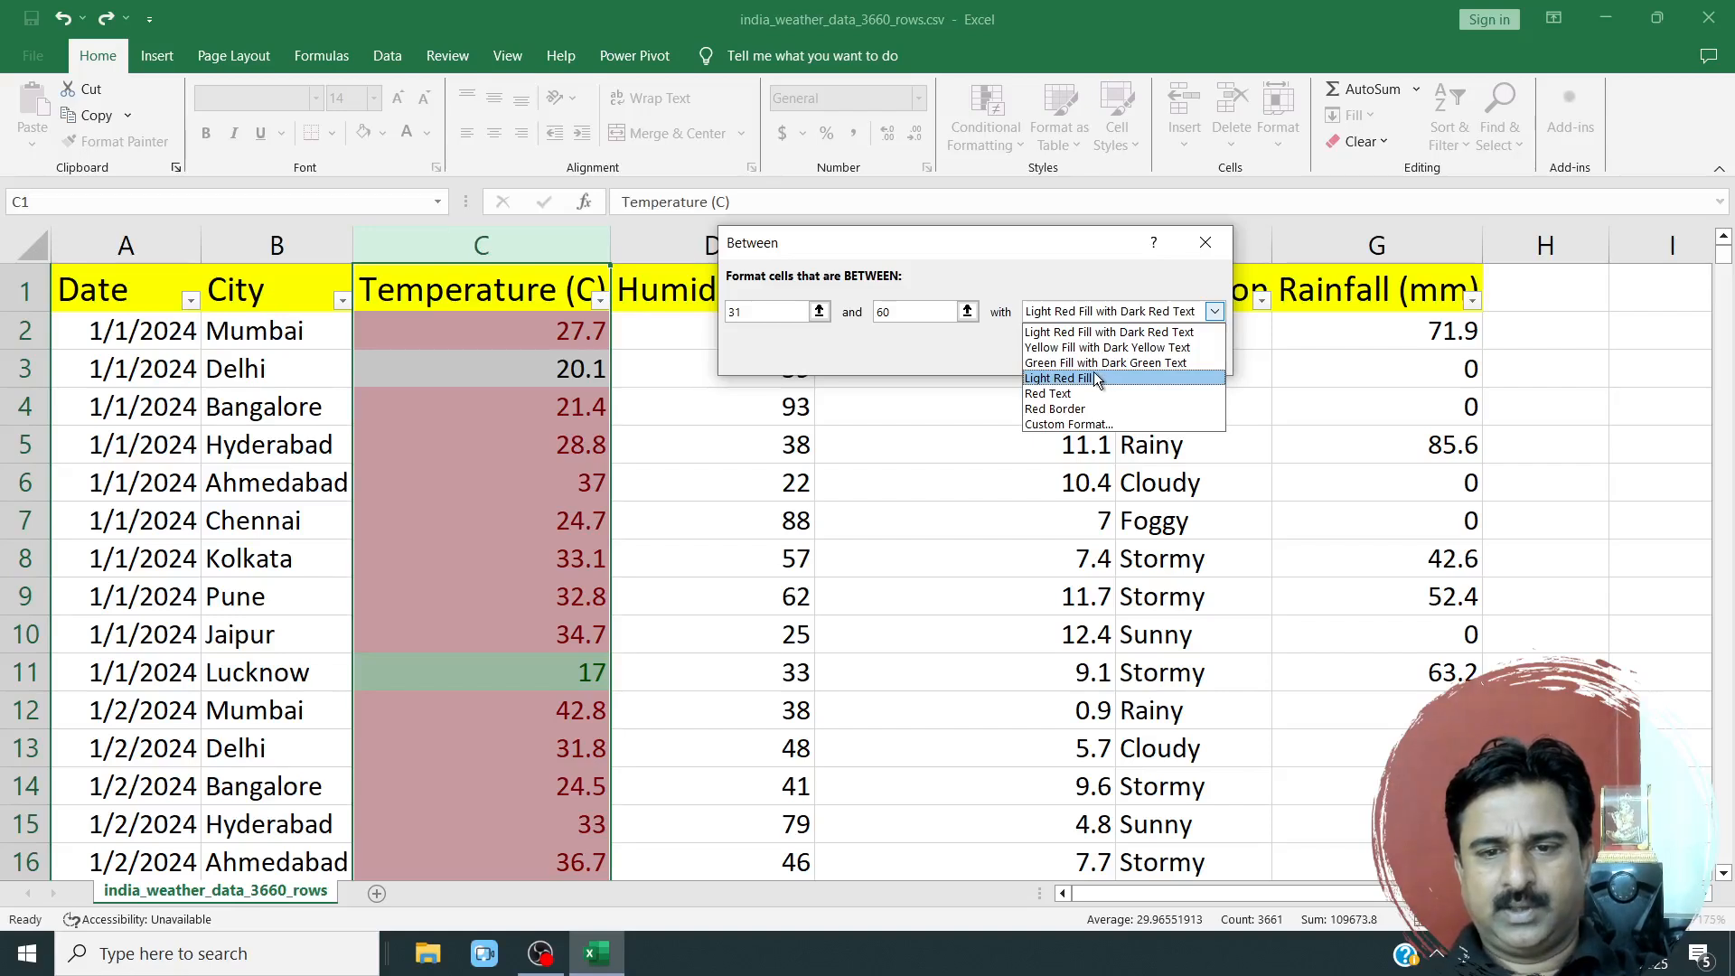
left_click(1083, 395)
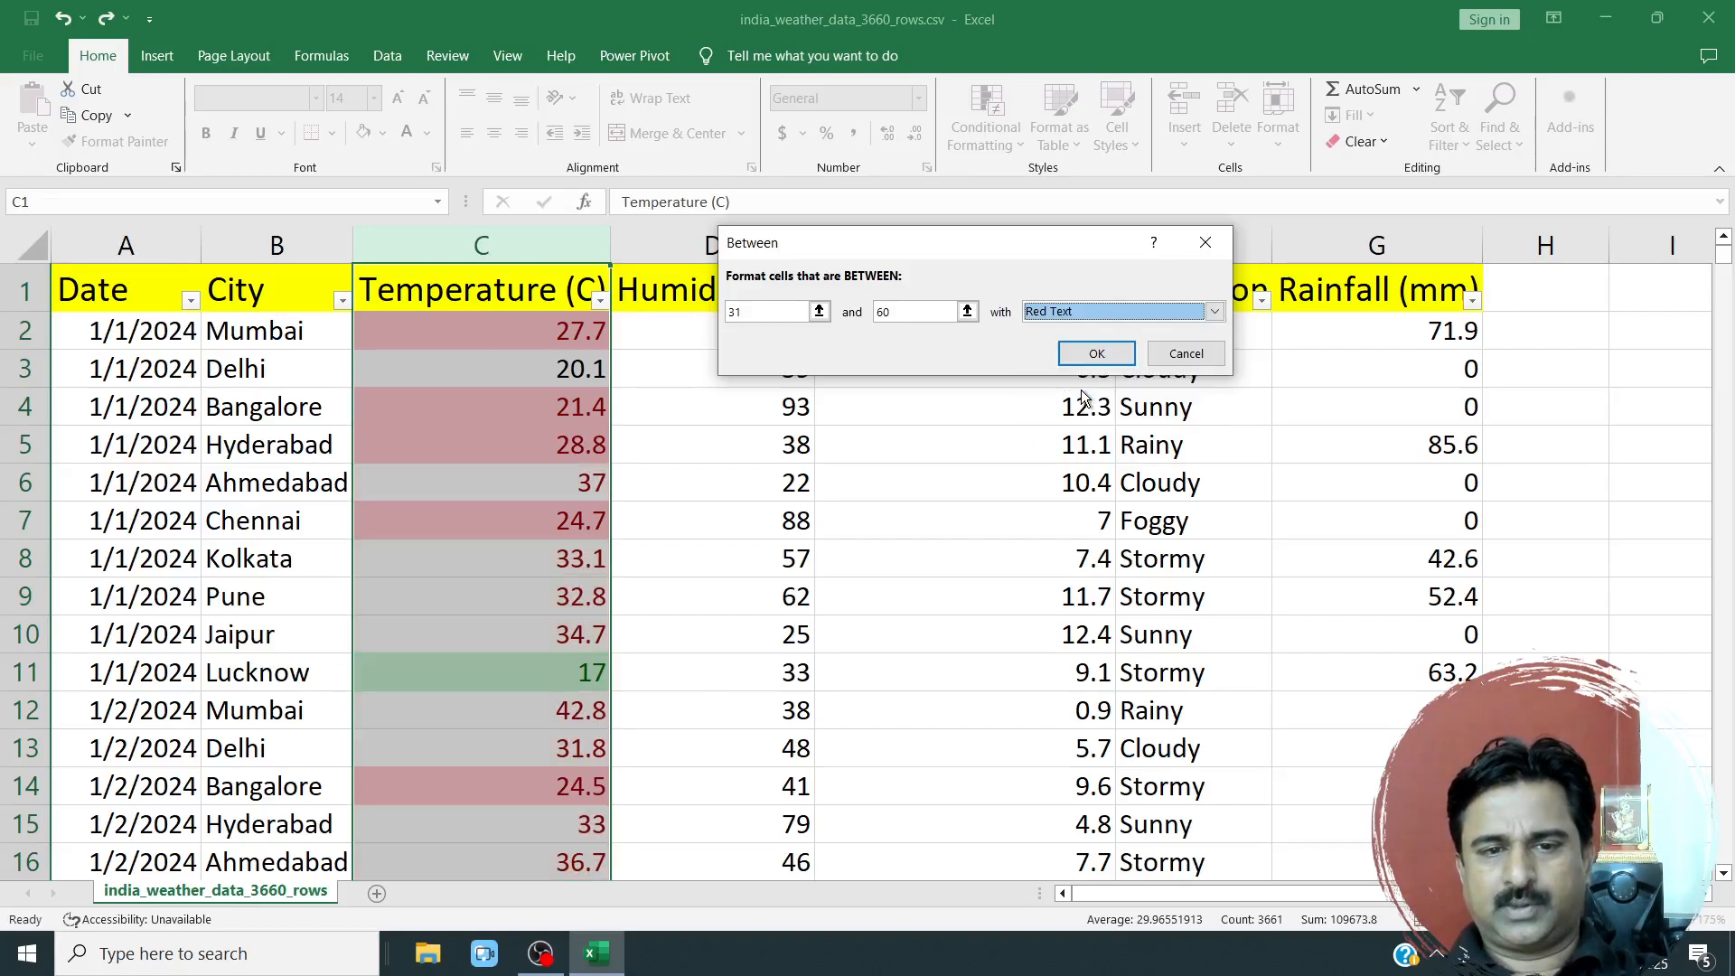
left_click(1059, 314)
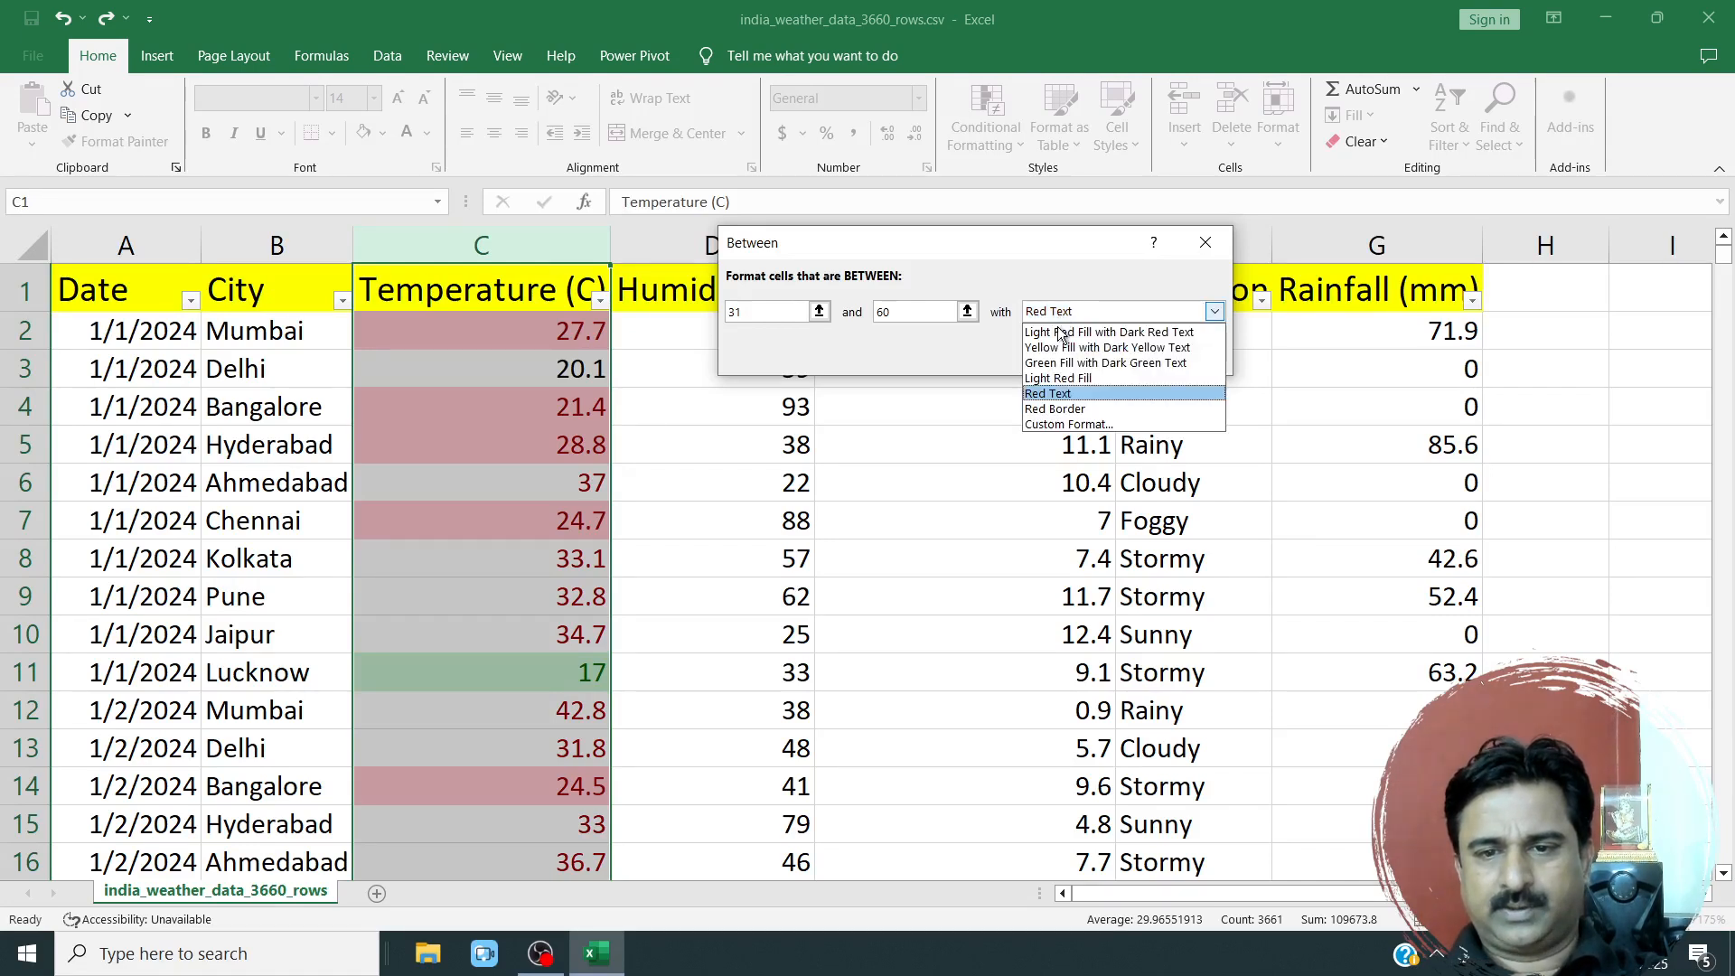
left_click(1055, 409)
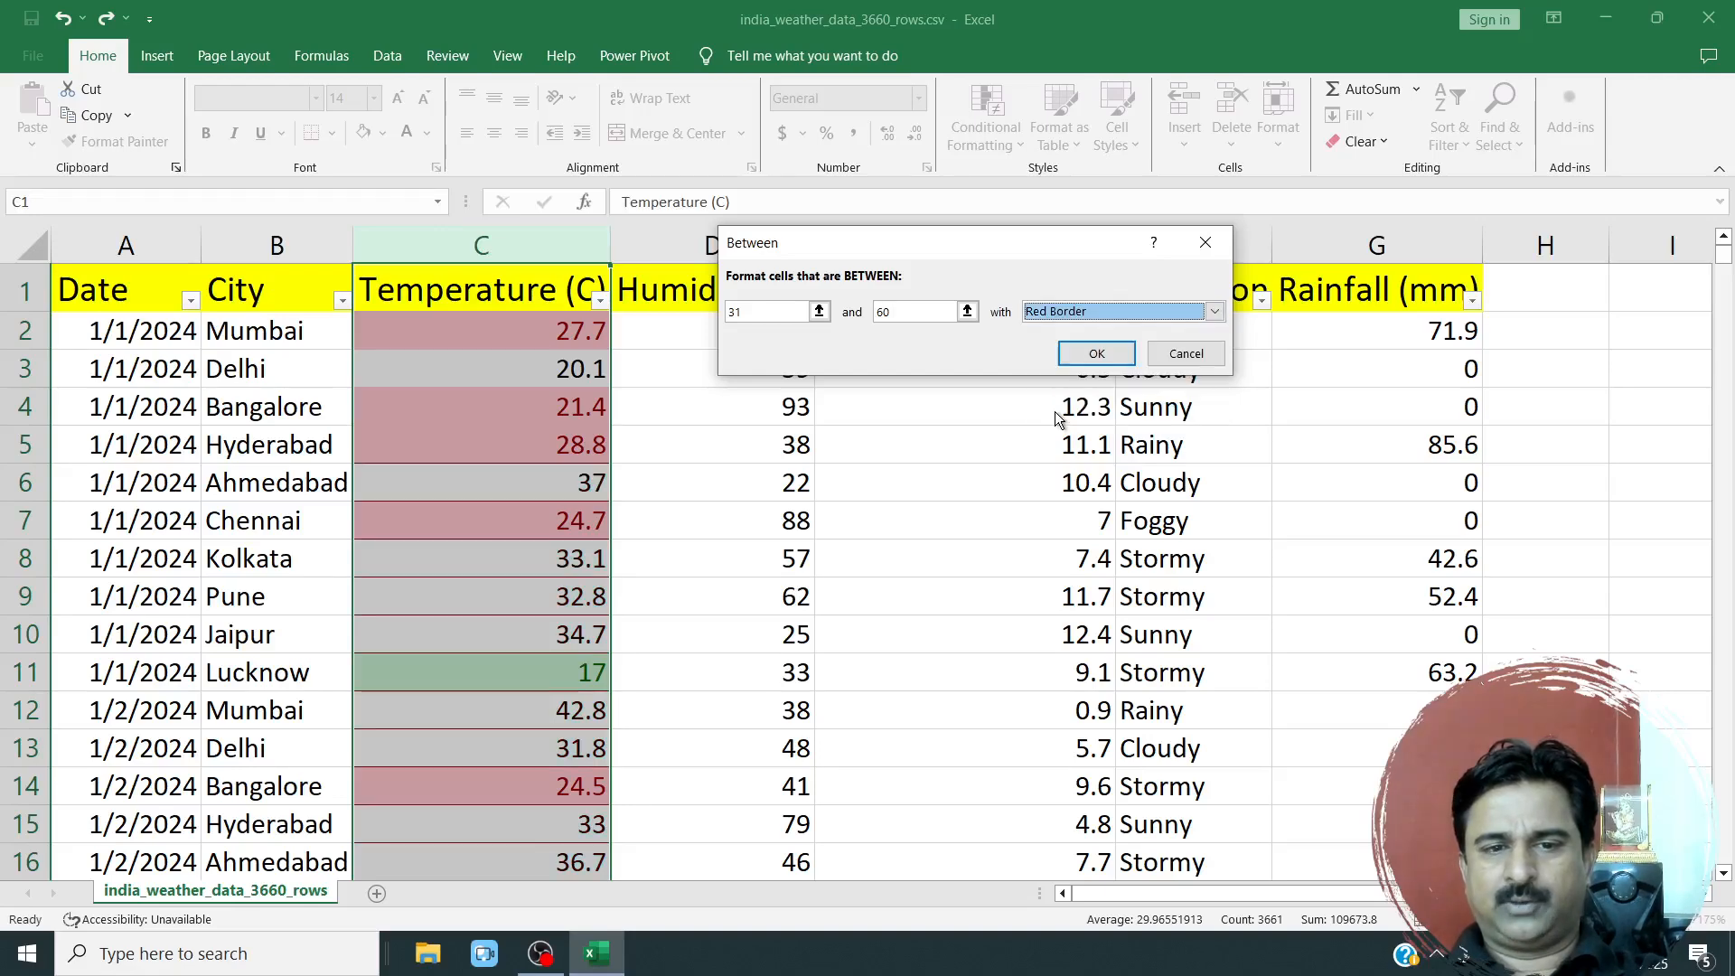
Choose a custom format for the 31-to-60 rule and set its number format to the Number category.
left_click(1048, 312)
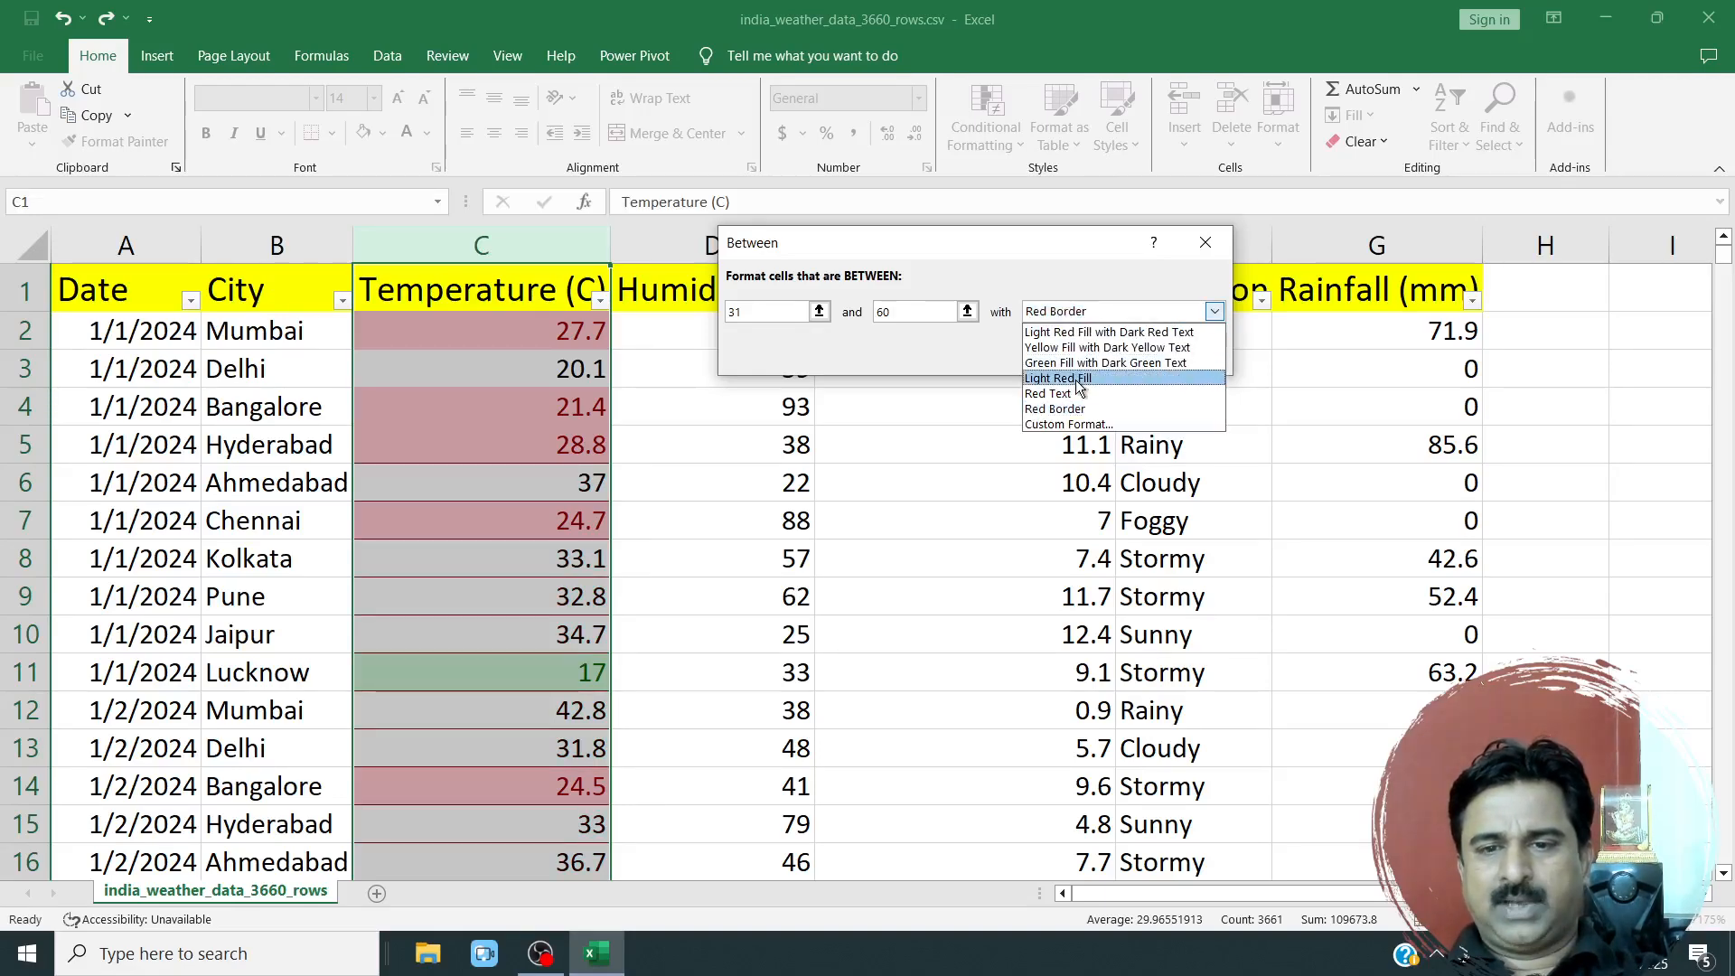
left_click(1068, 424)
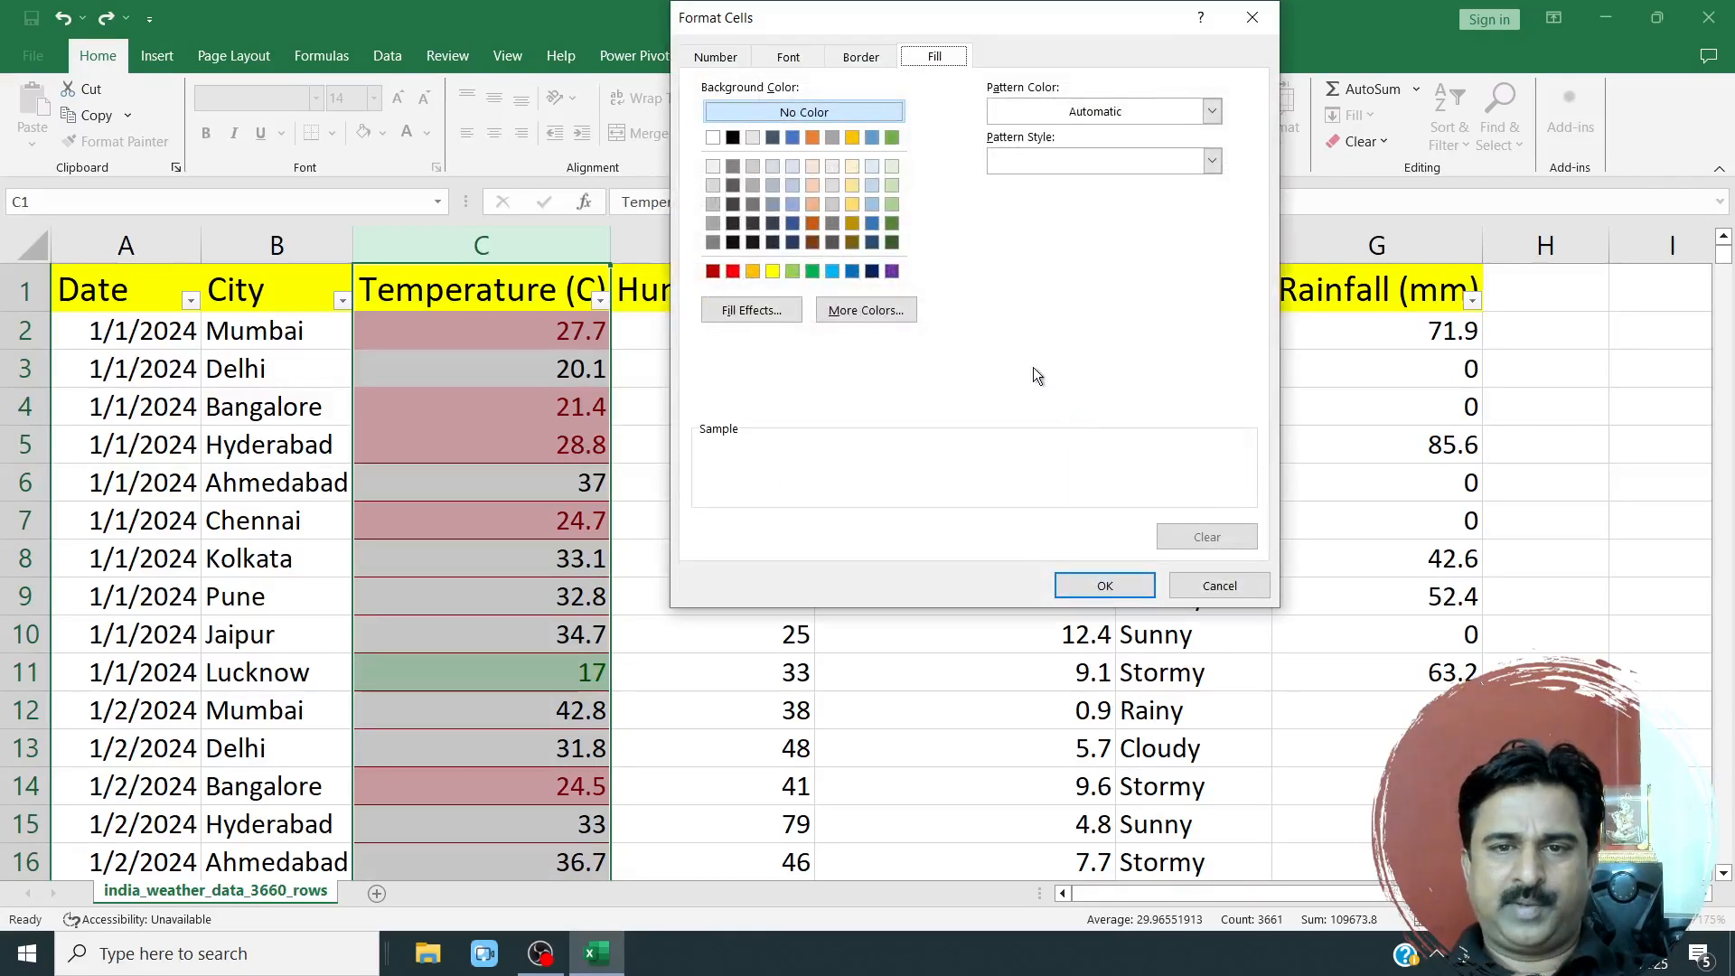
left_click(715, 57)
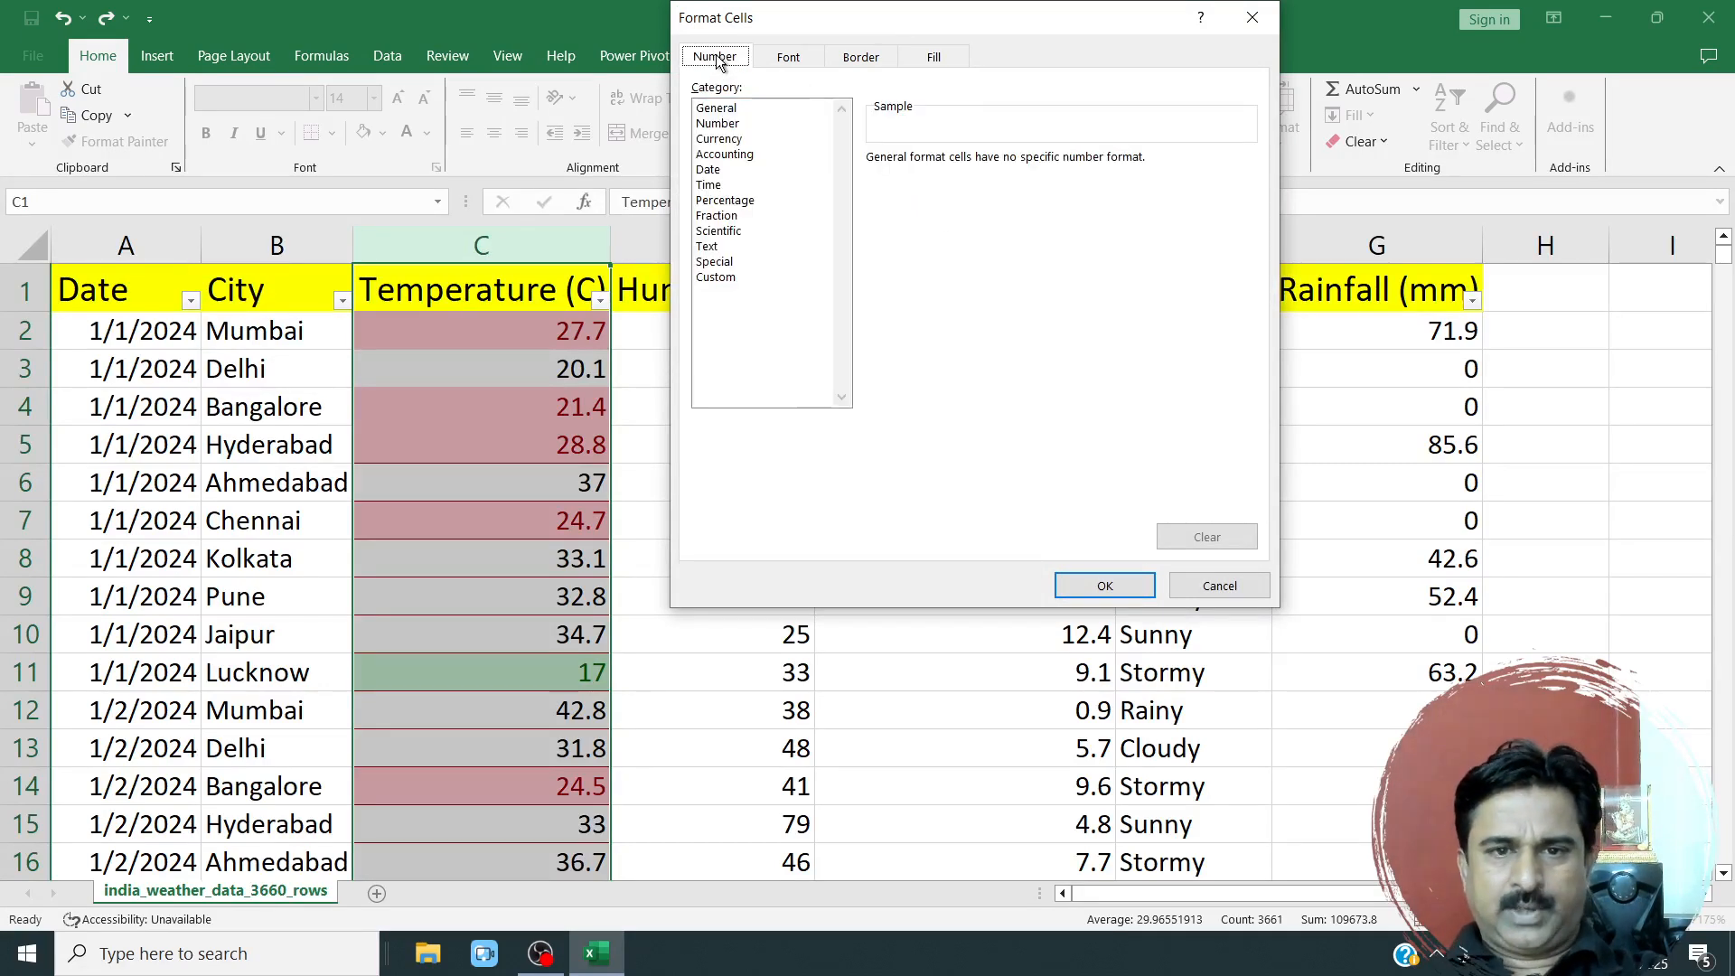
left_click(728, 125)
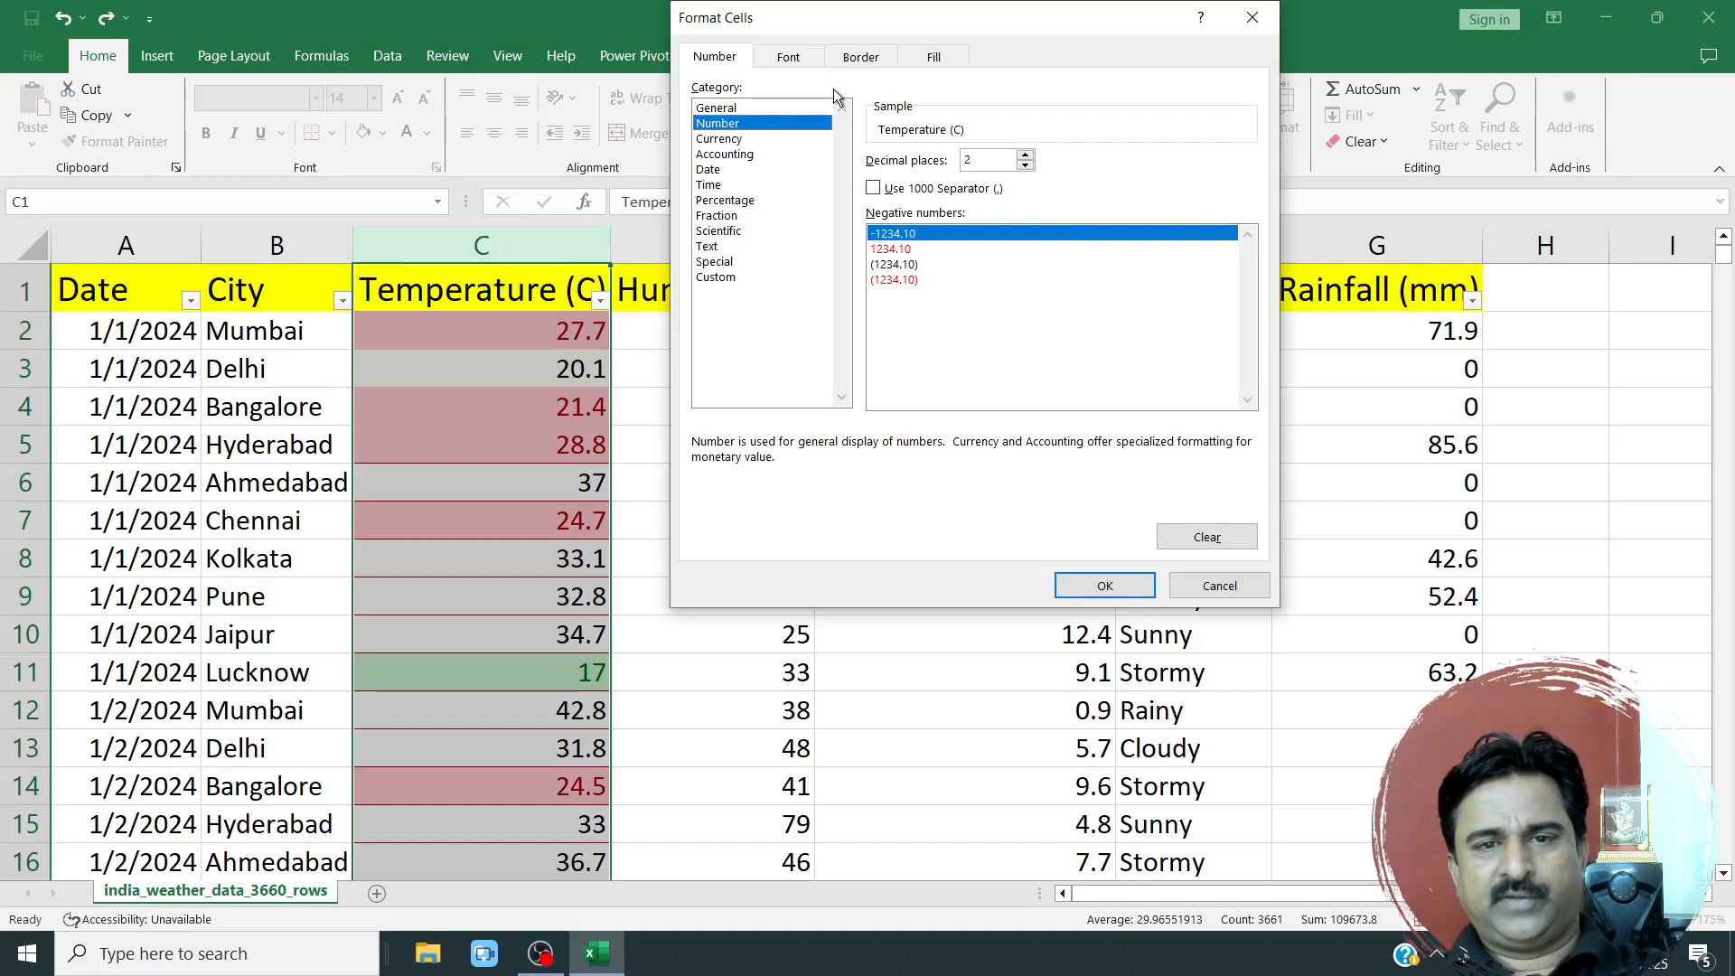
Set a solid red background fill in the custom format and apply the 31-to-60 rule to the Temperature (C) column.
left_click(934, 58)
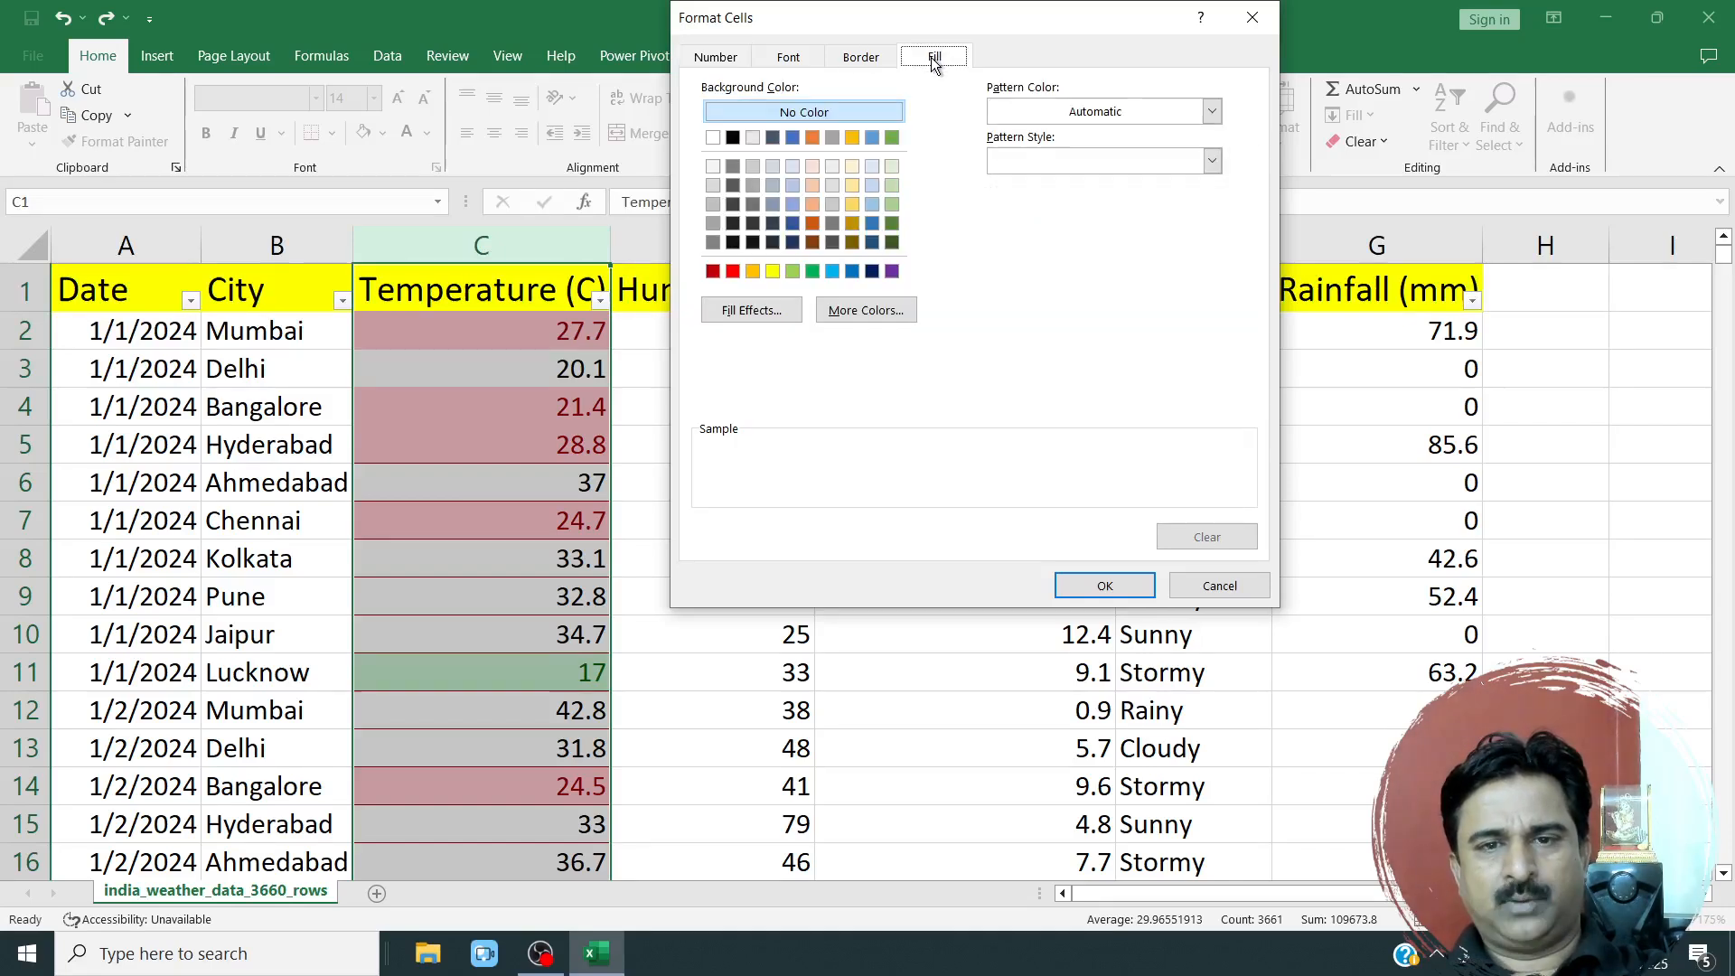
left_click(733, 270)
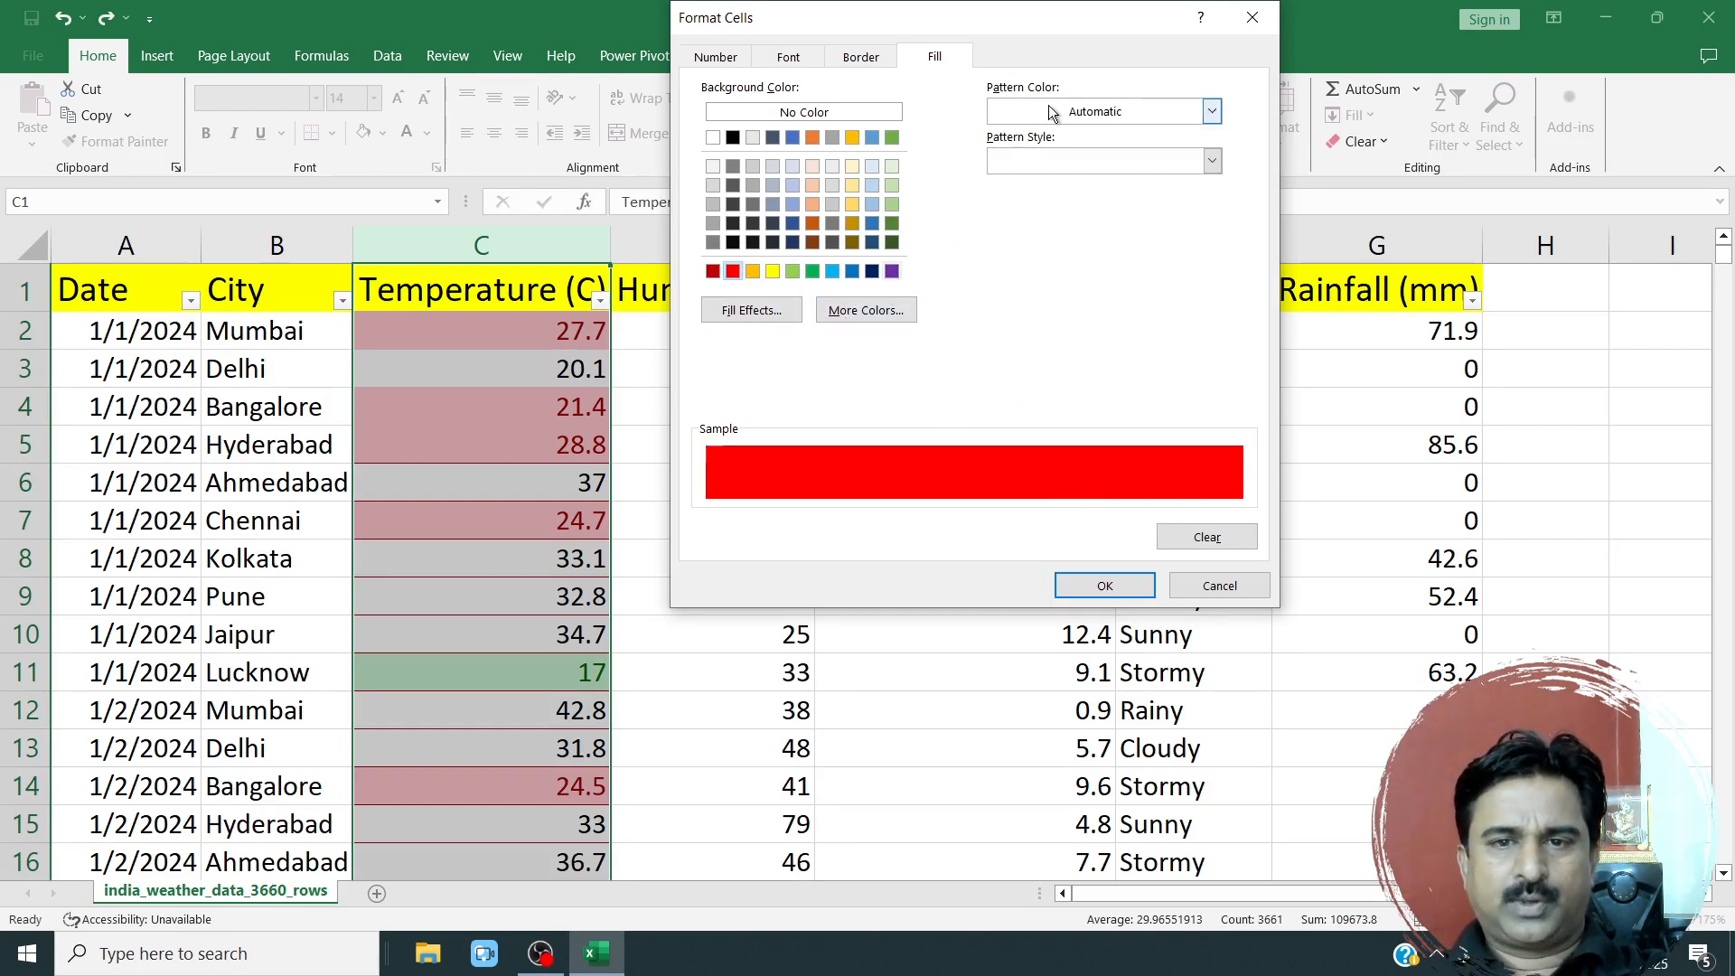
left_click(1070, 112)
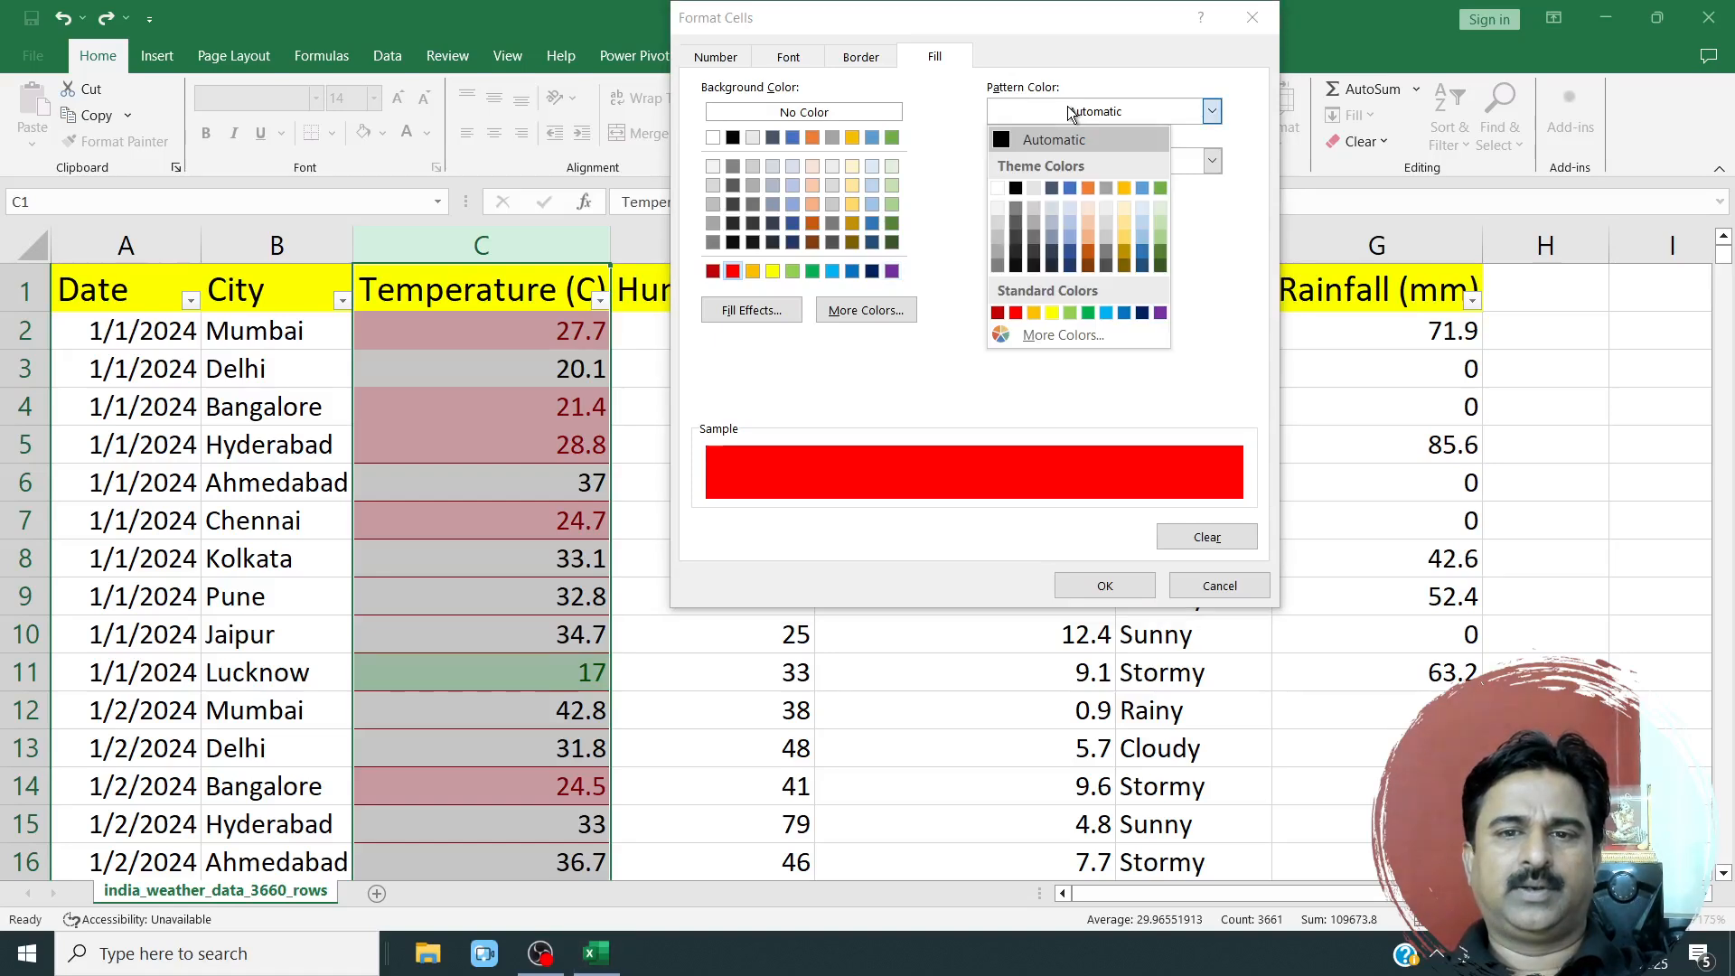
left_click(1064, 128)
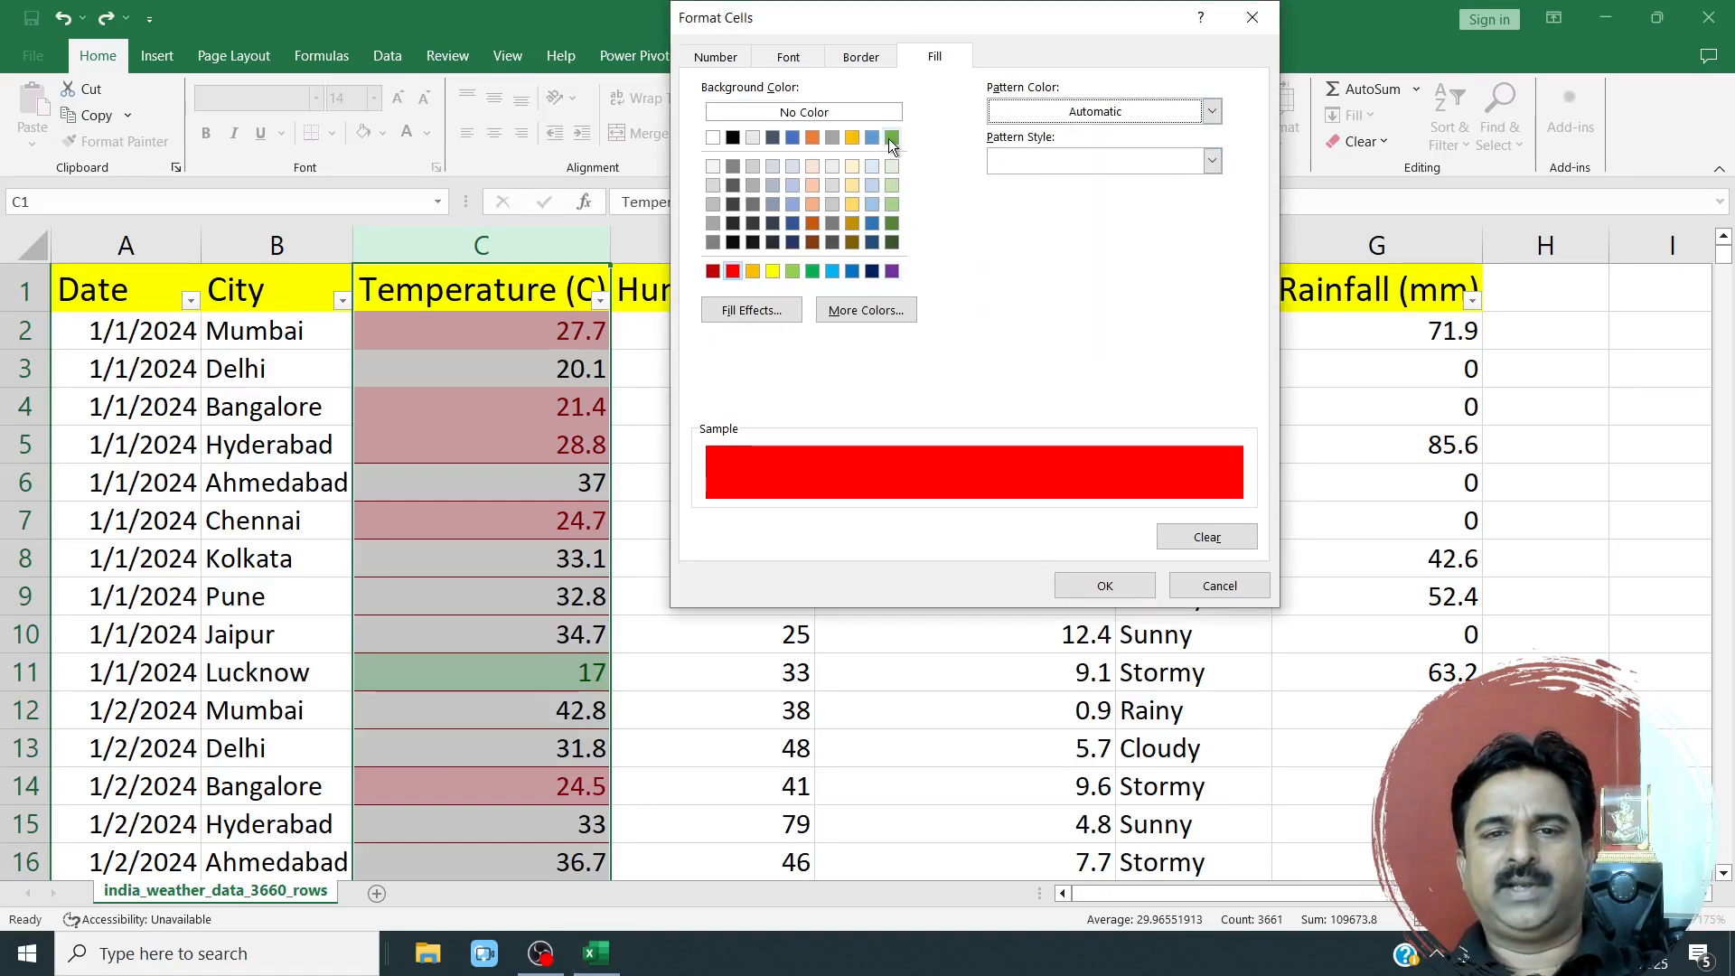
left_click(1102, 585)
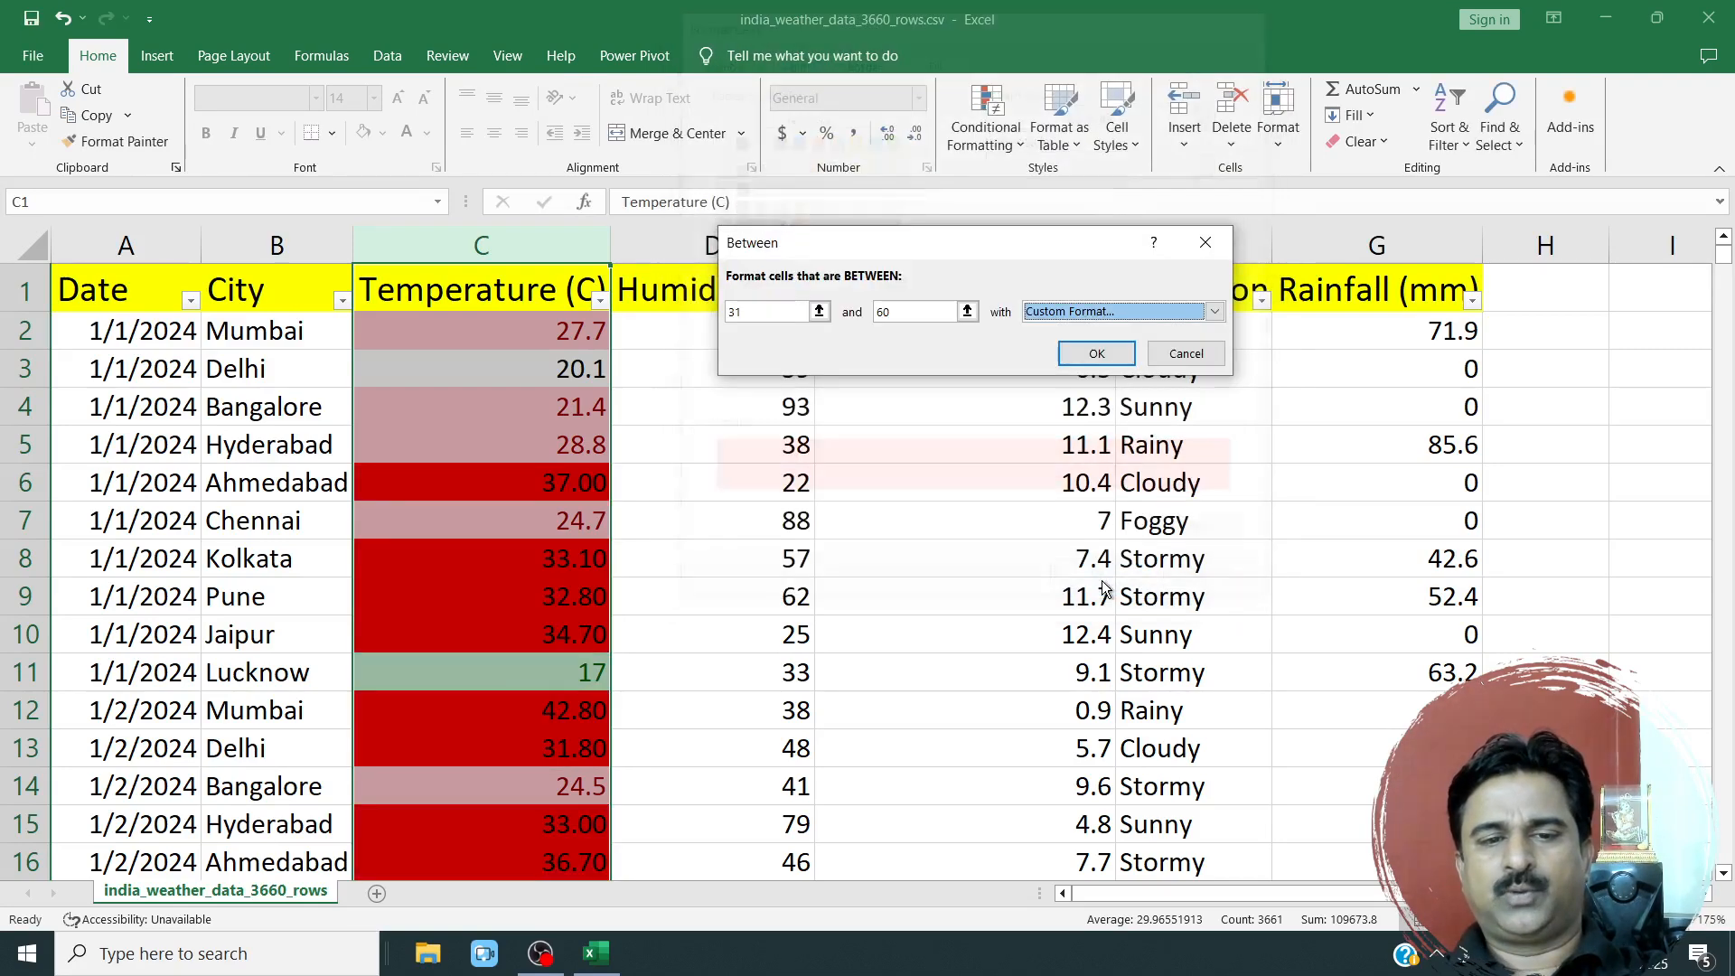
left_click(1101, 353)
scroll(673, 579, "down", 8)
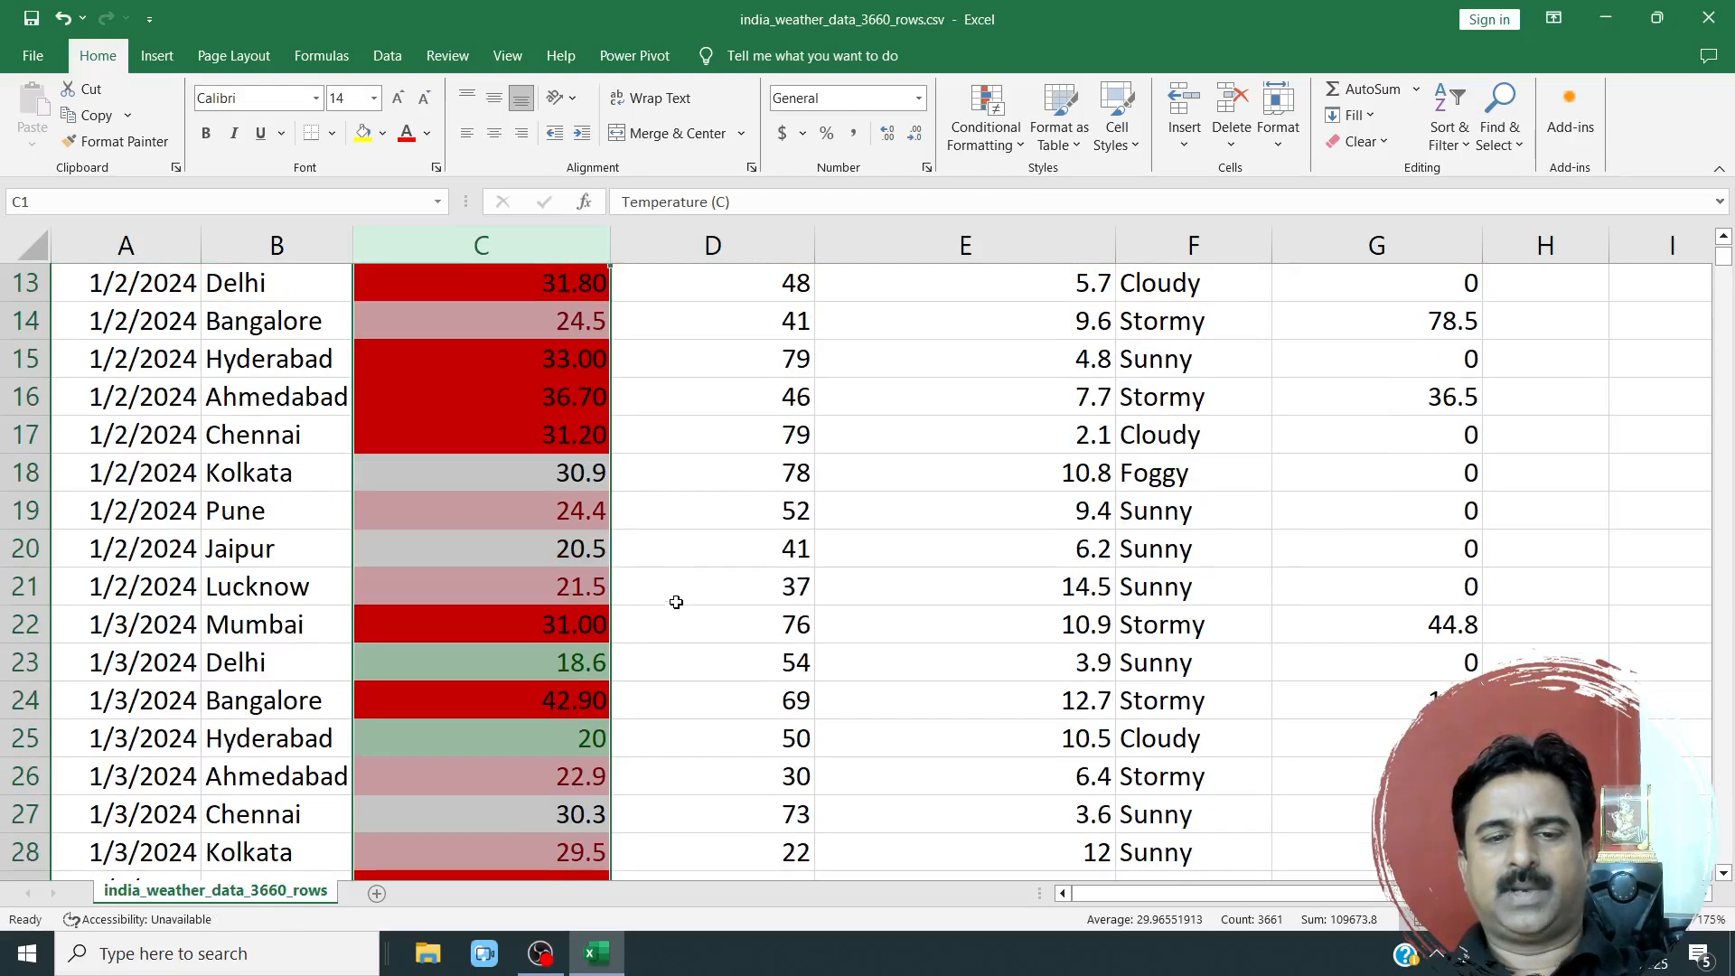
scroll(664, 615, "up", 3)
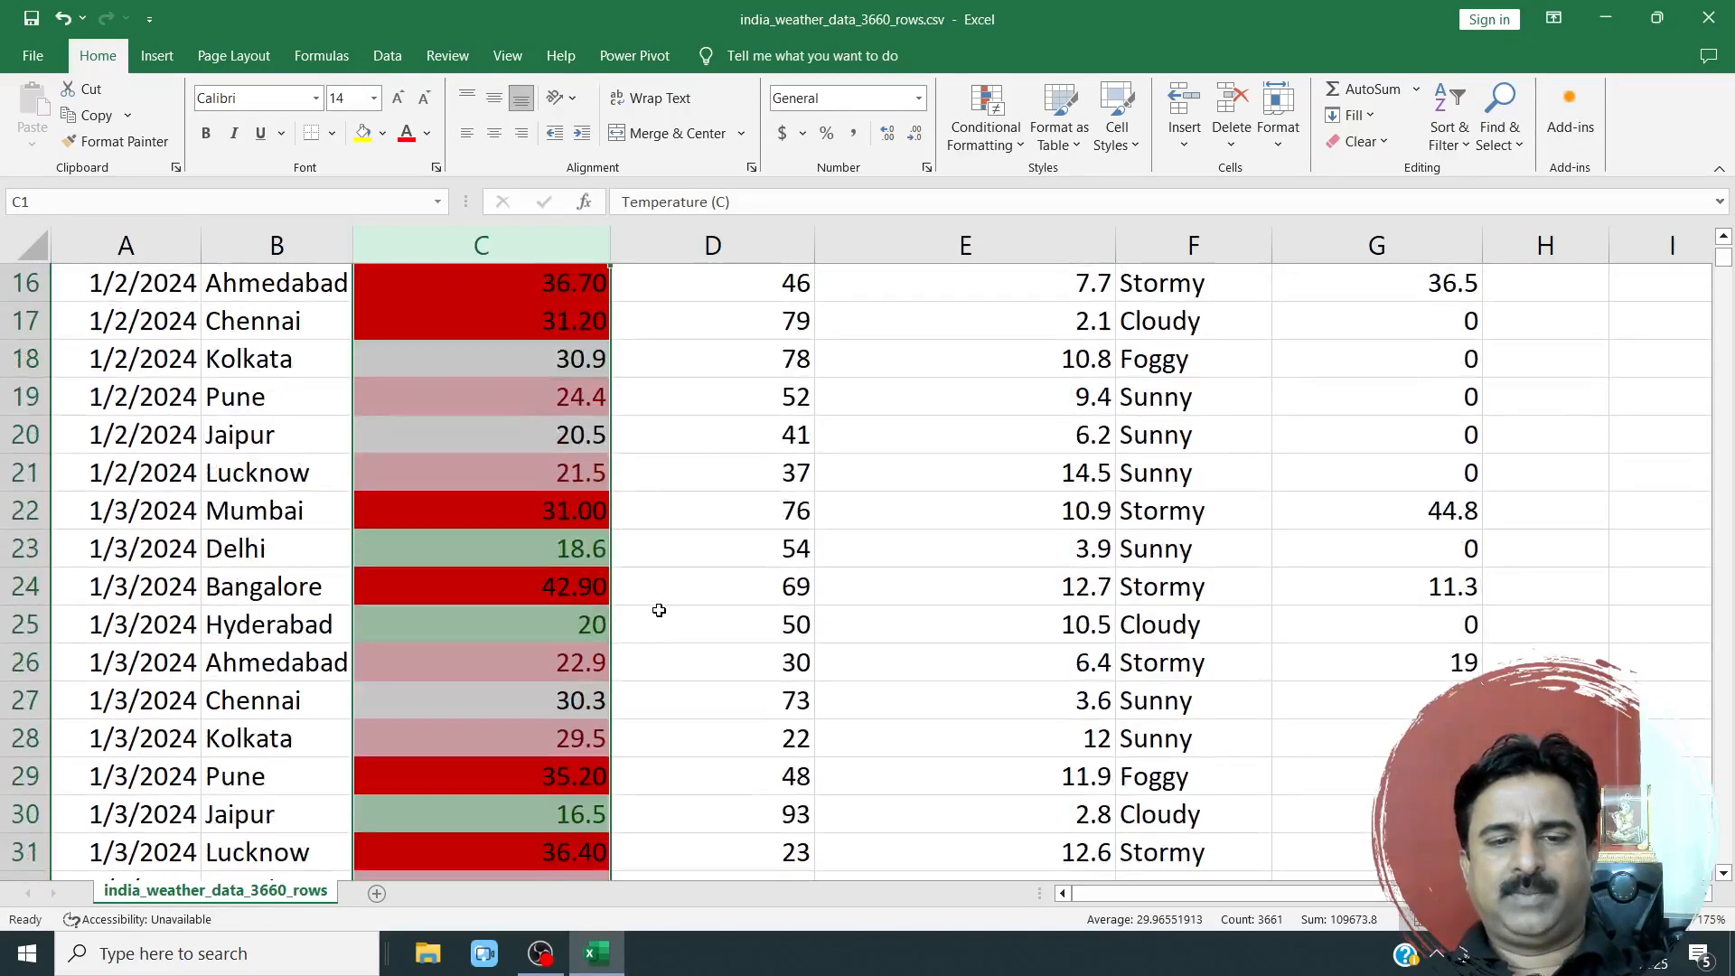
Review the colour bands in the Temperature (C) column and the values offered by the Condition column's filter.
left_click(505, 704)
scroll(511, 698, "up", 5)
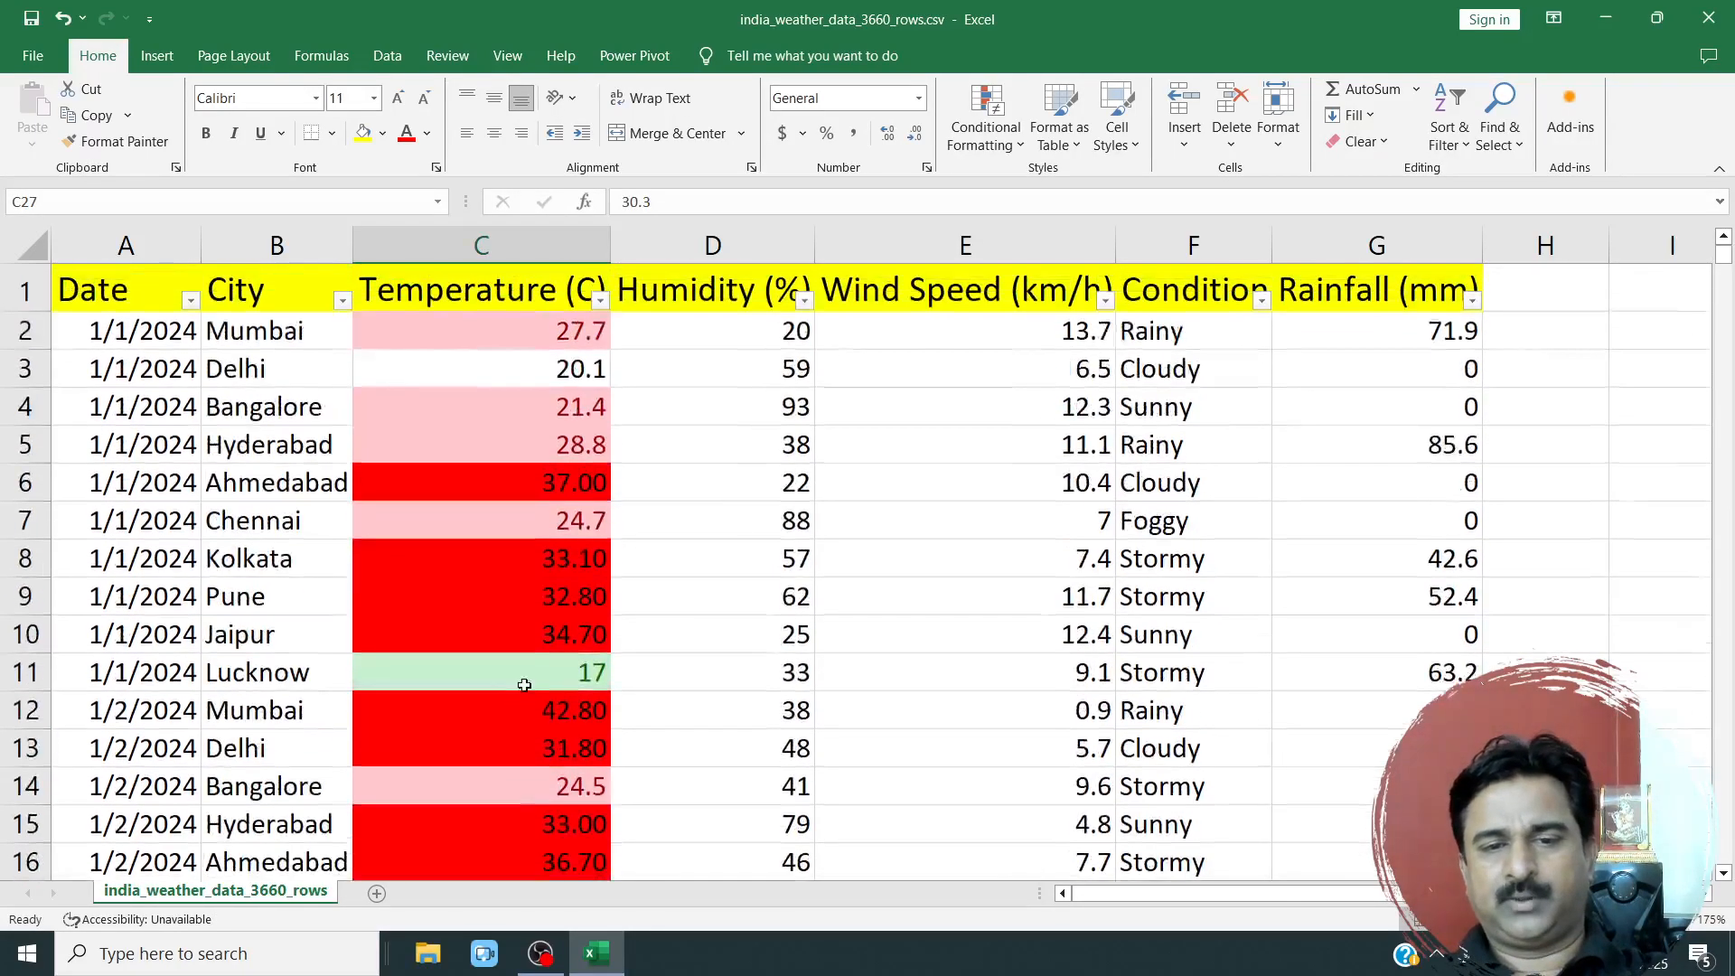
scroll(594, 690, "down", 1)
scroll(600, 697, "up", 1)
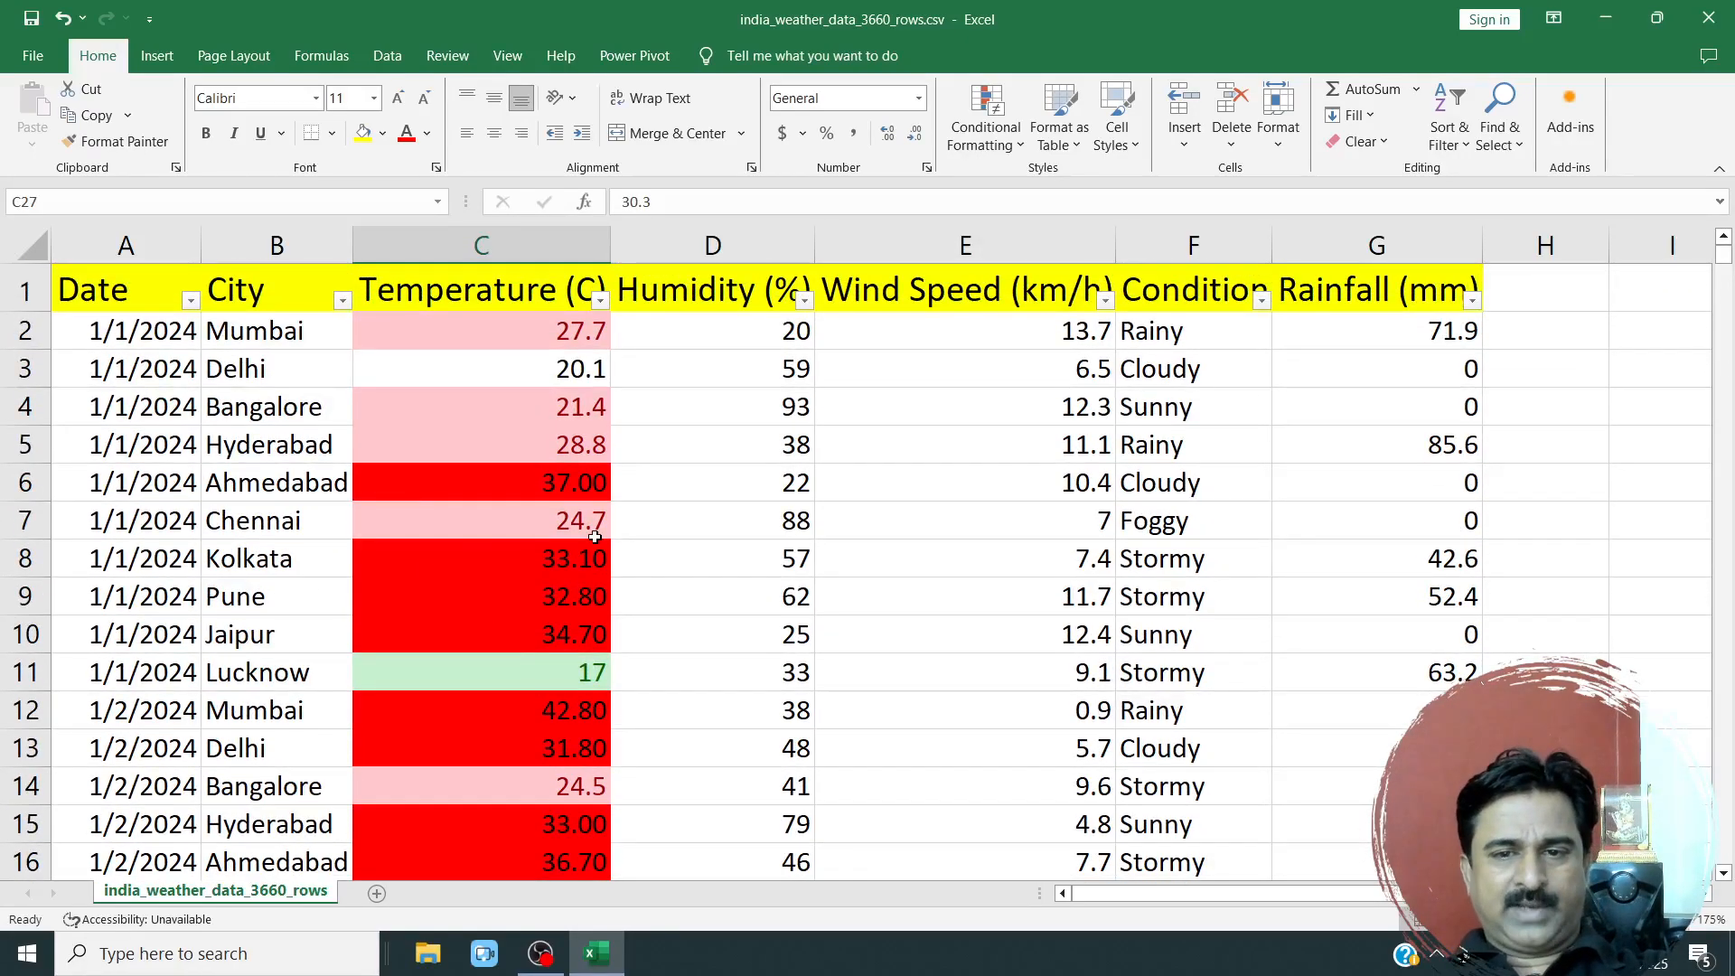
left_click_drag(1178, 334, 1180, 442)
left_click(1187, 290)
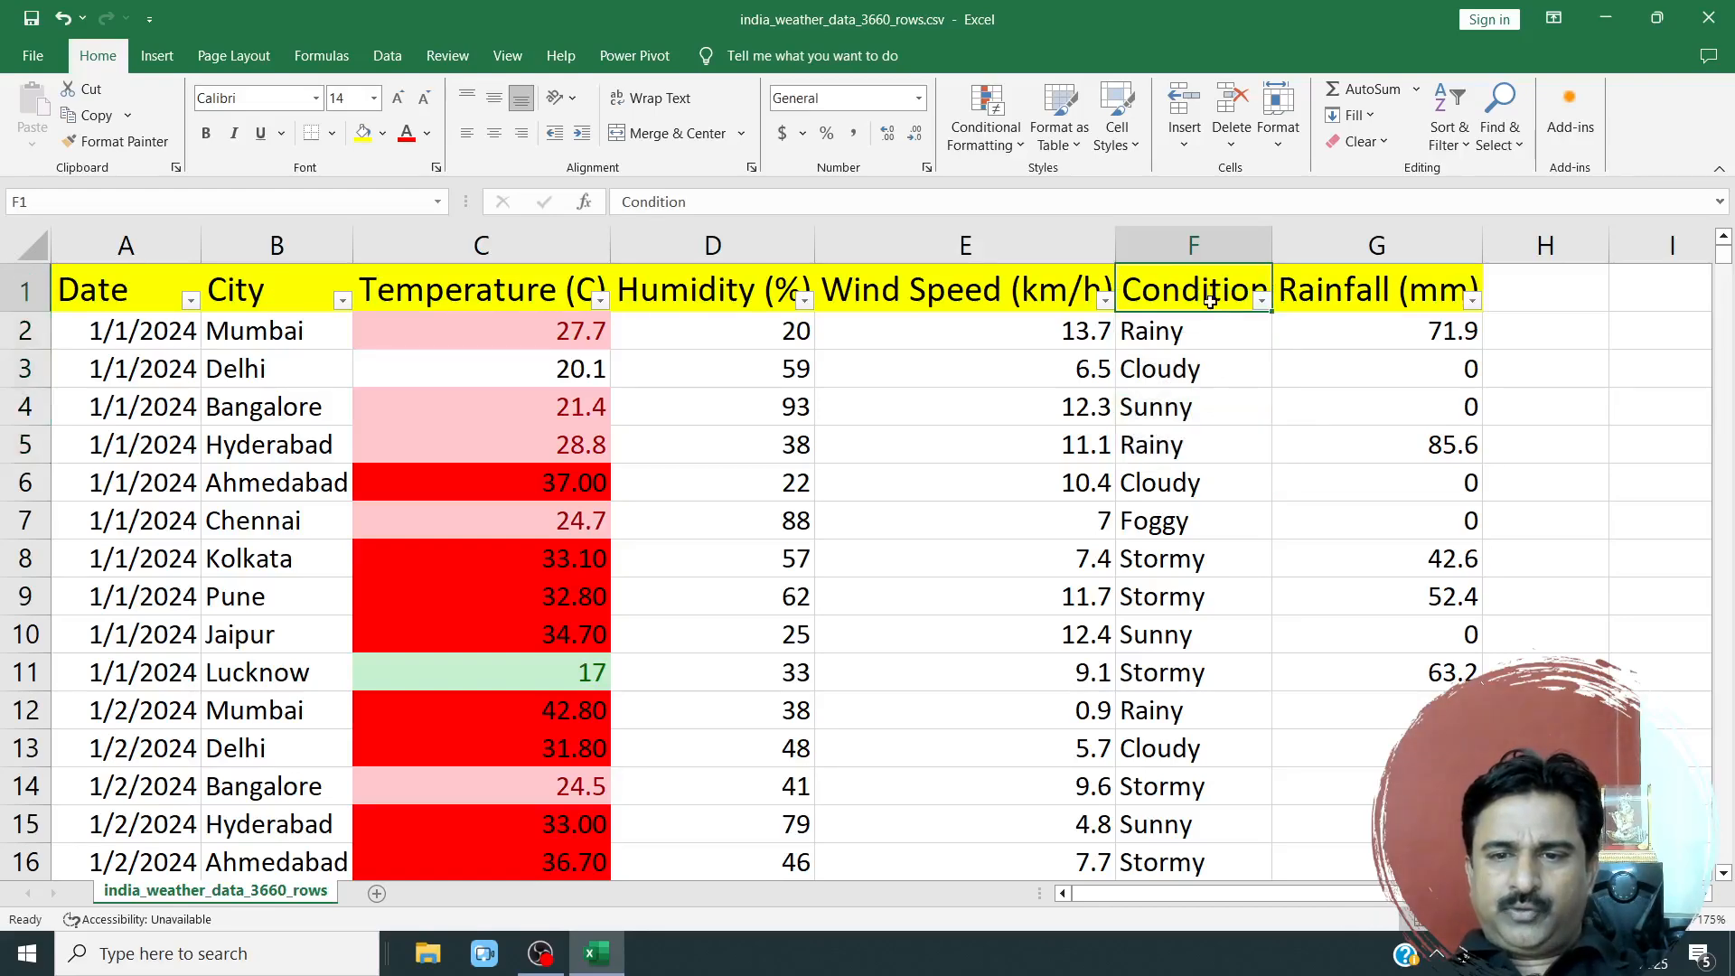
left_click(1262, 301)
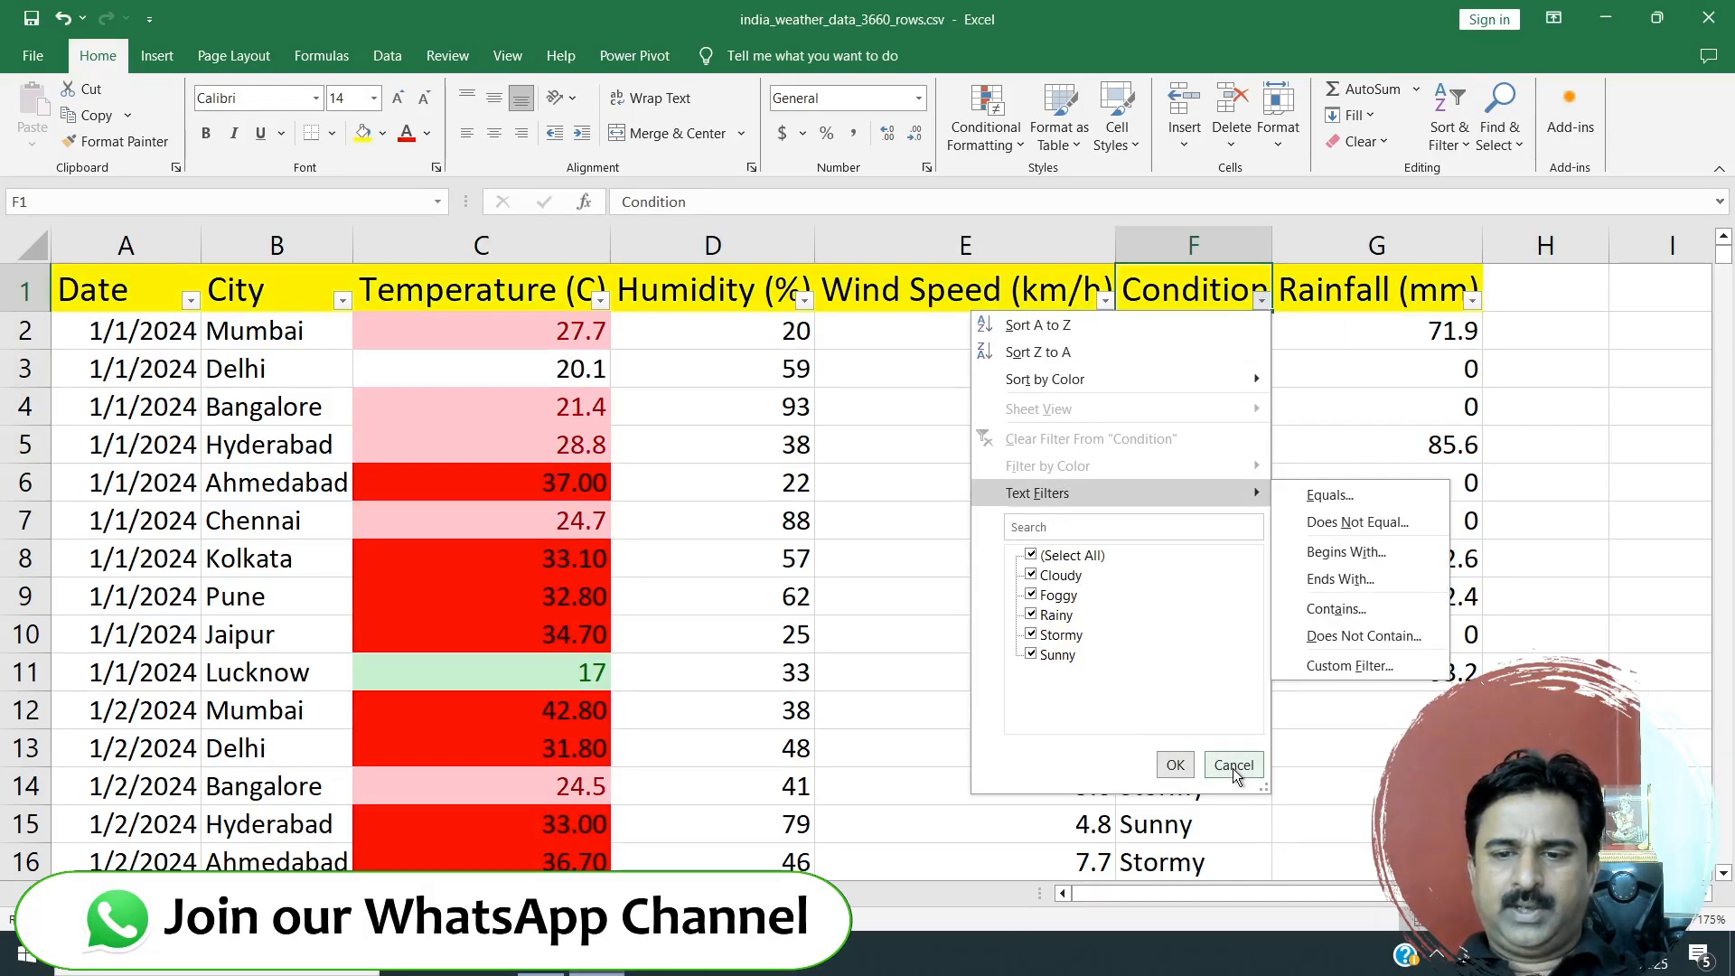
left_click(1233, 765)
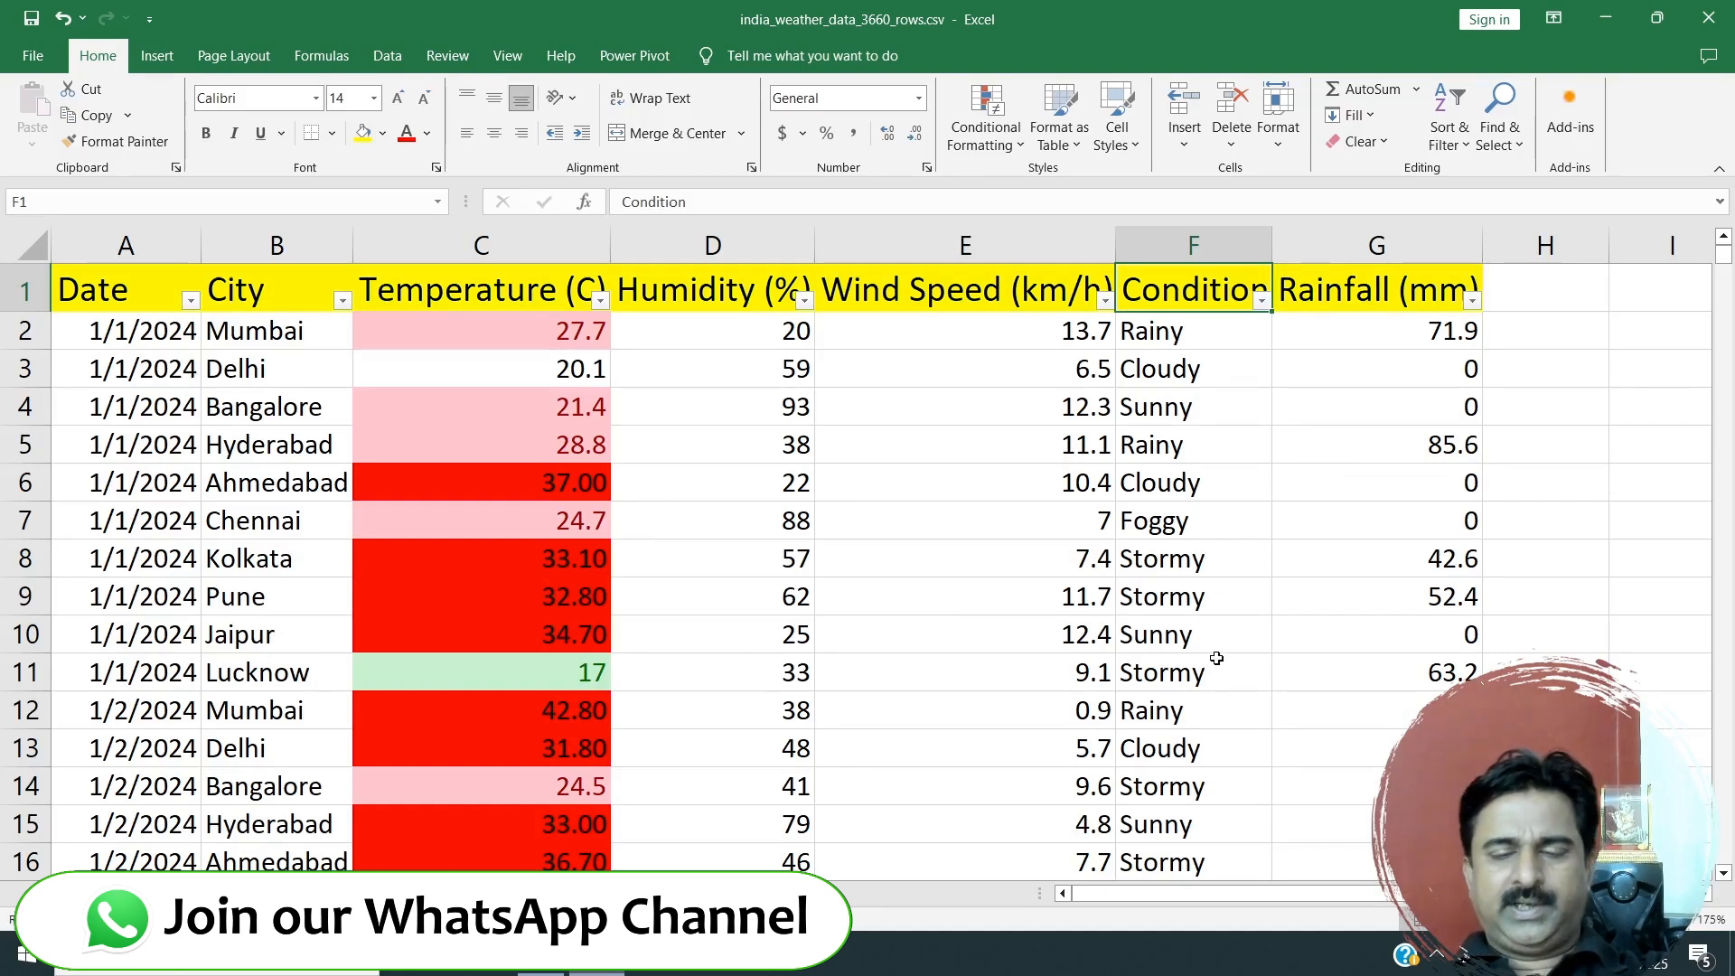
Try an Equal To highlight rule on the Condition column for the value Sunny.
left_click(1191, 246)
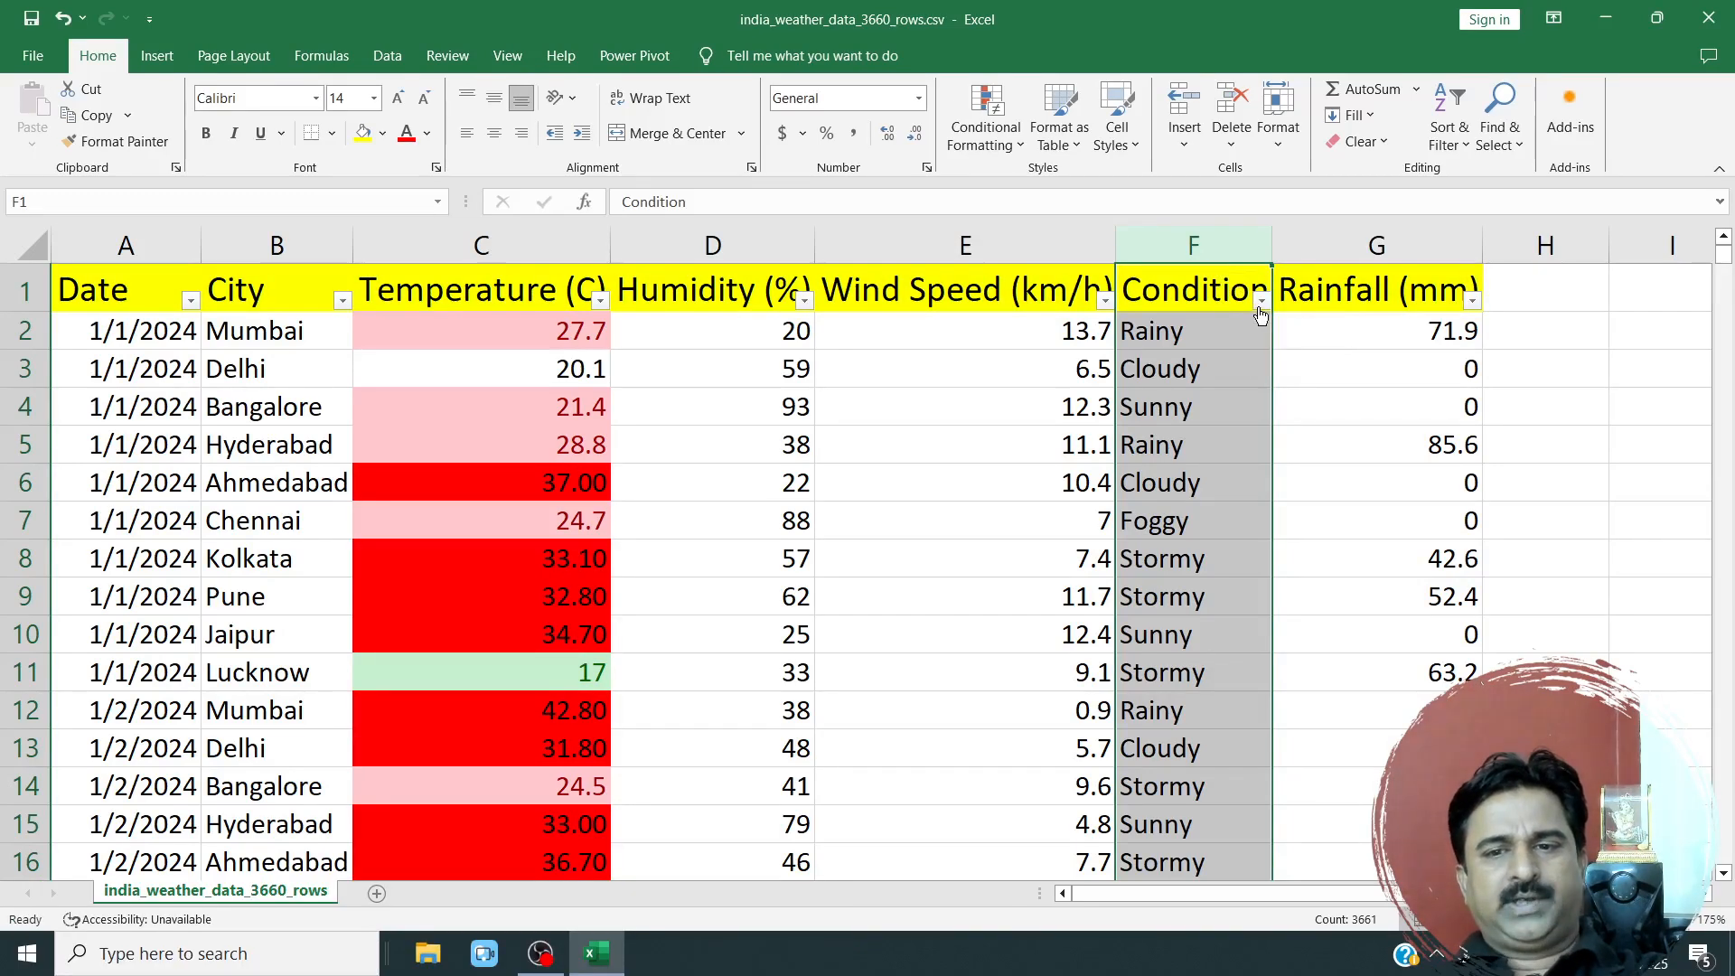
left_click(984, 145)
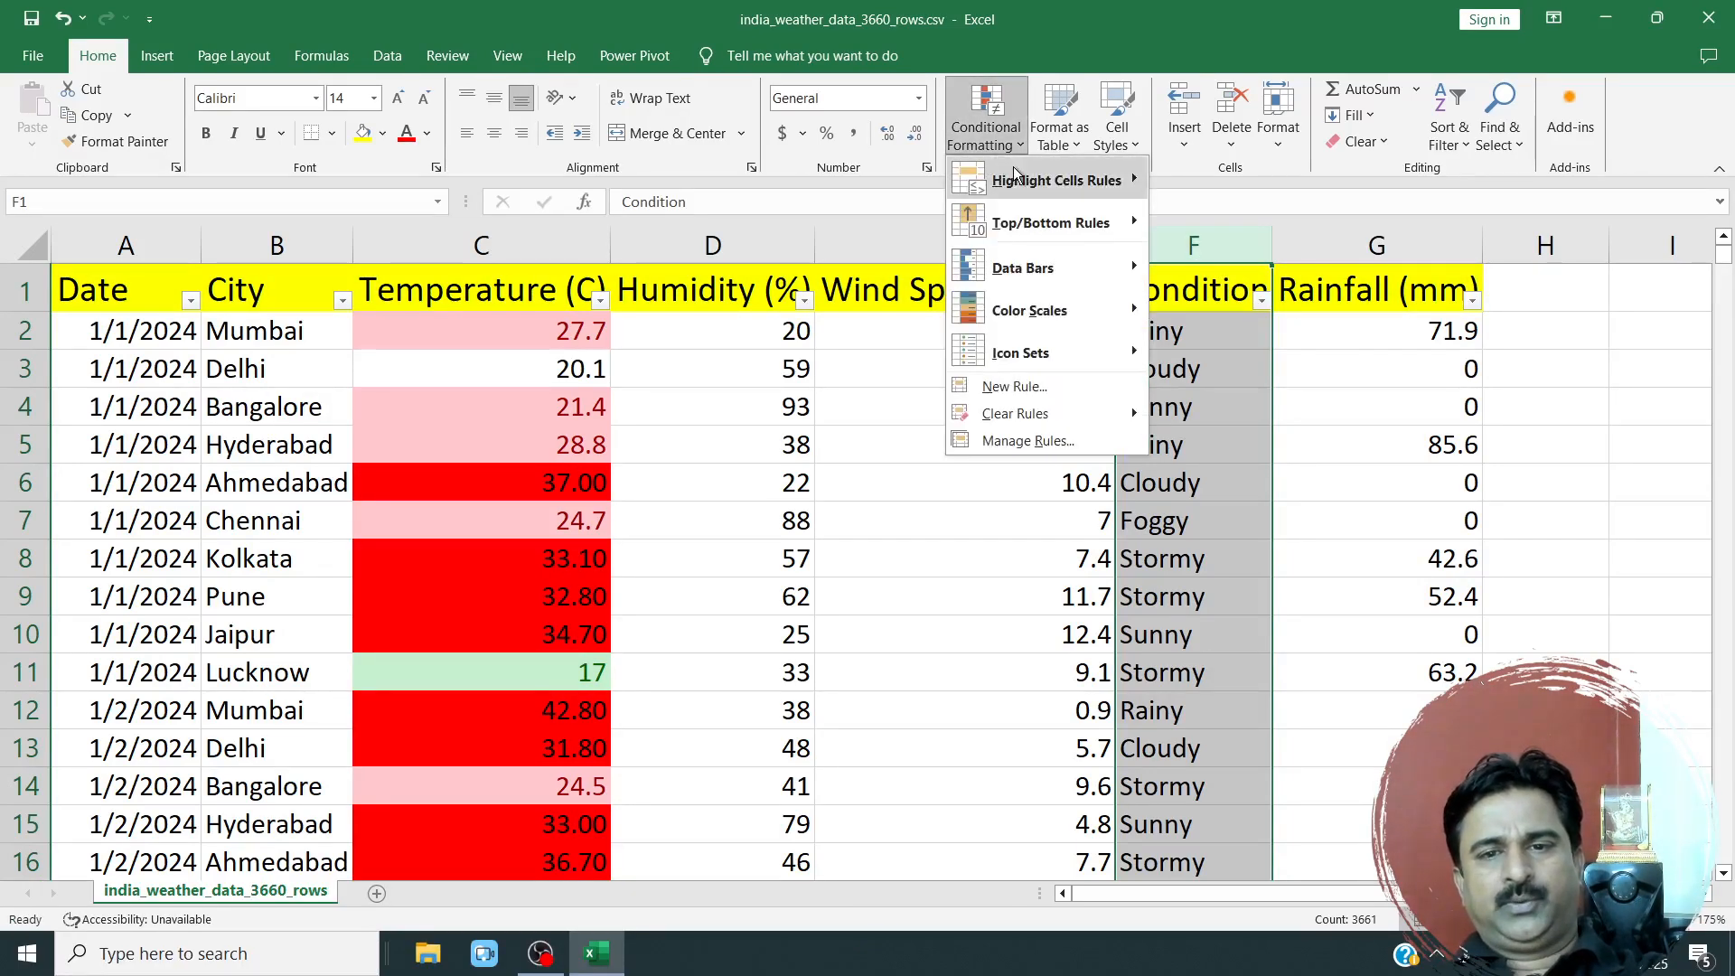
mouse_move(1014, 173)
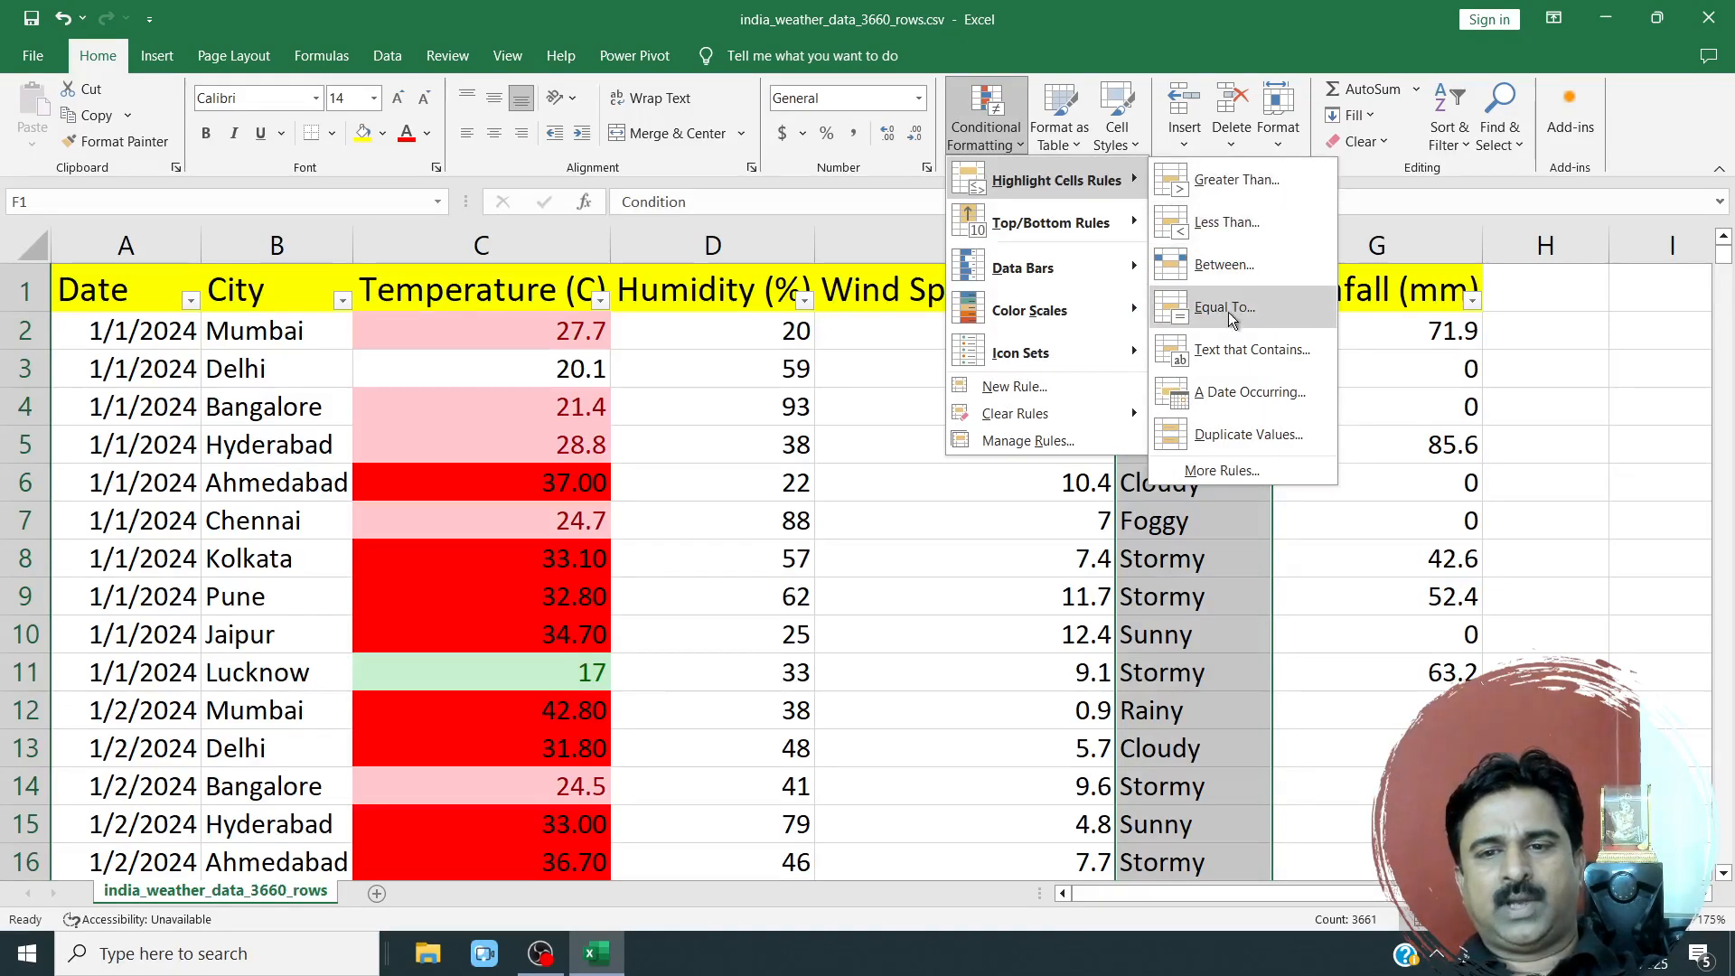
left_click(1229, 312)
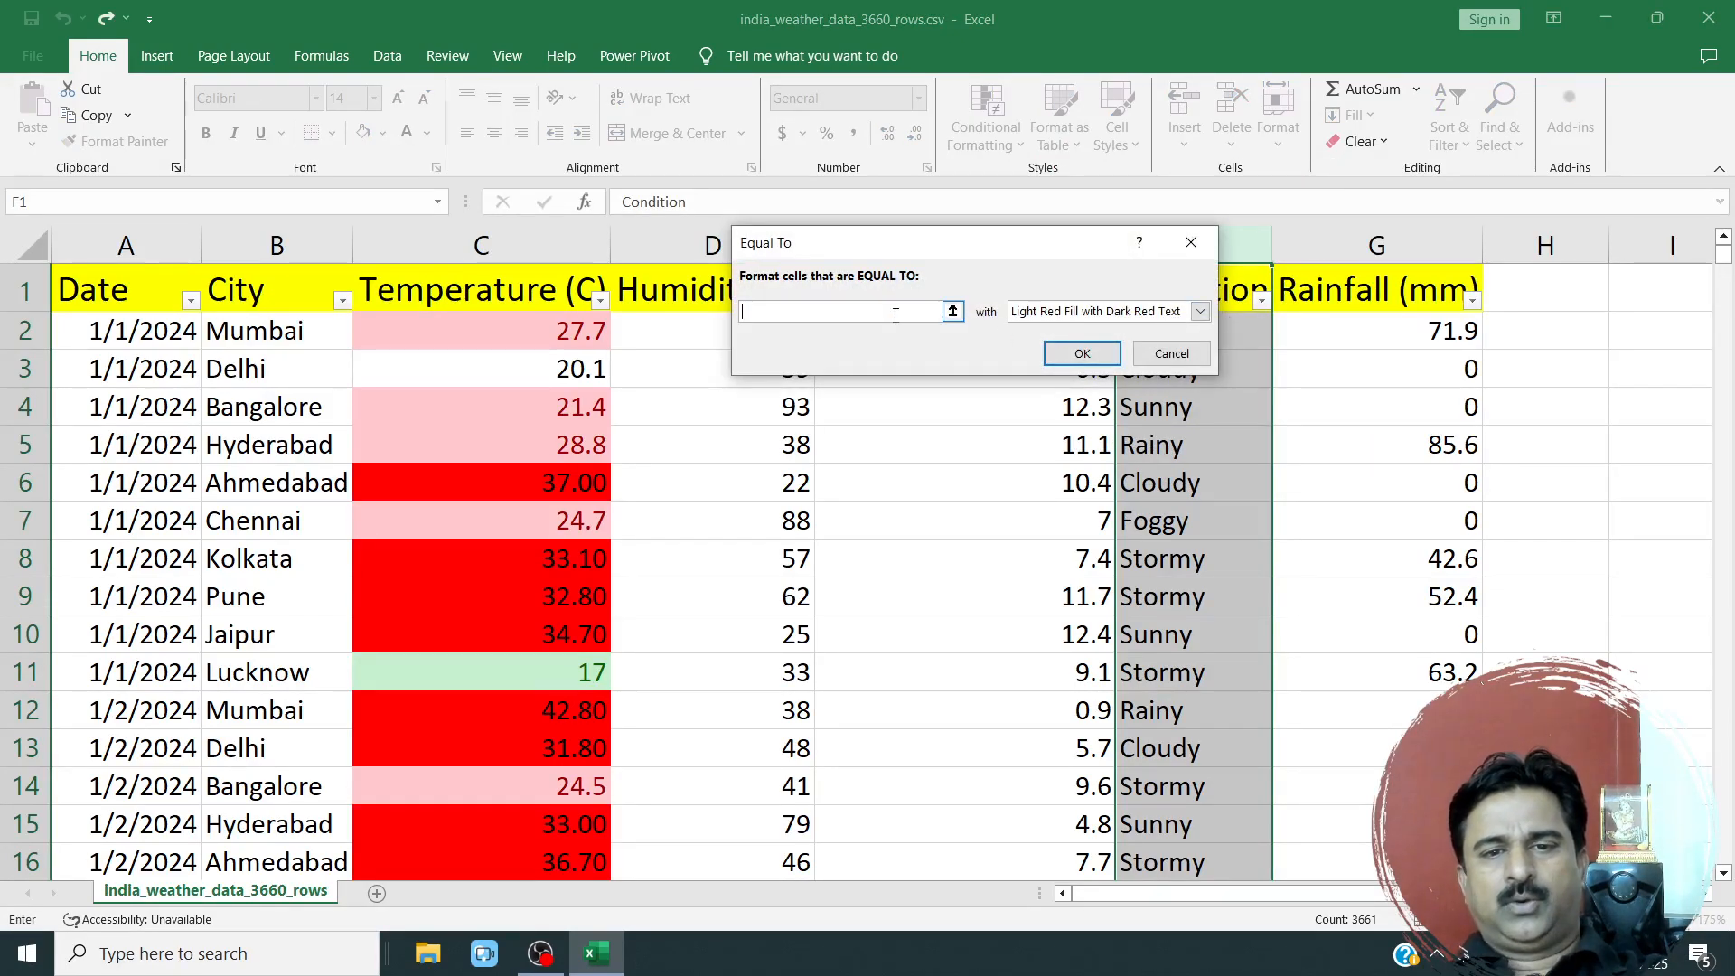
left_click_drag(862, 232, 1001, 91)
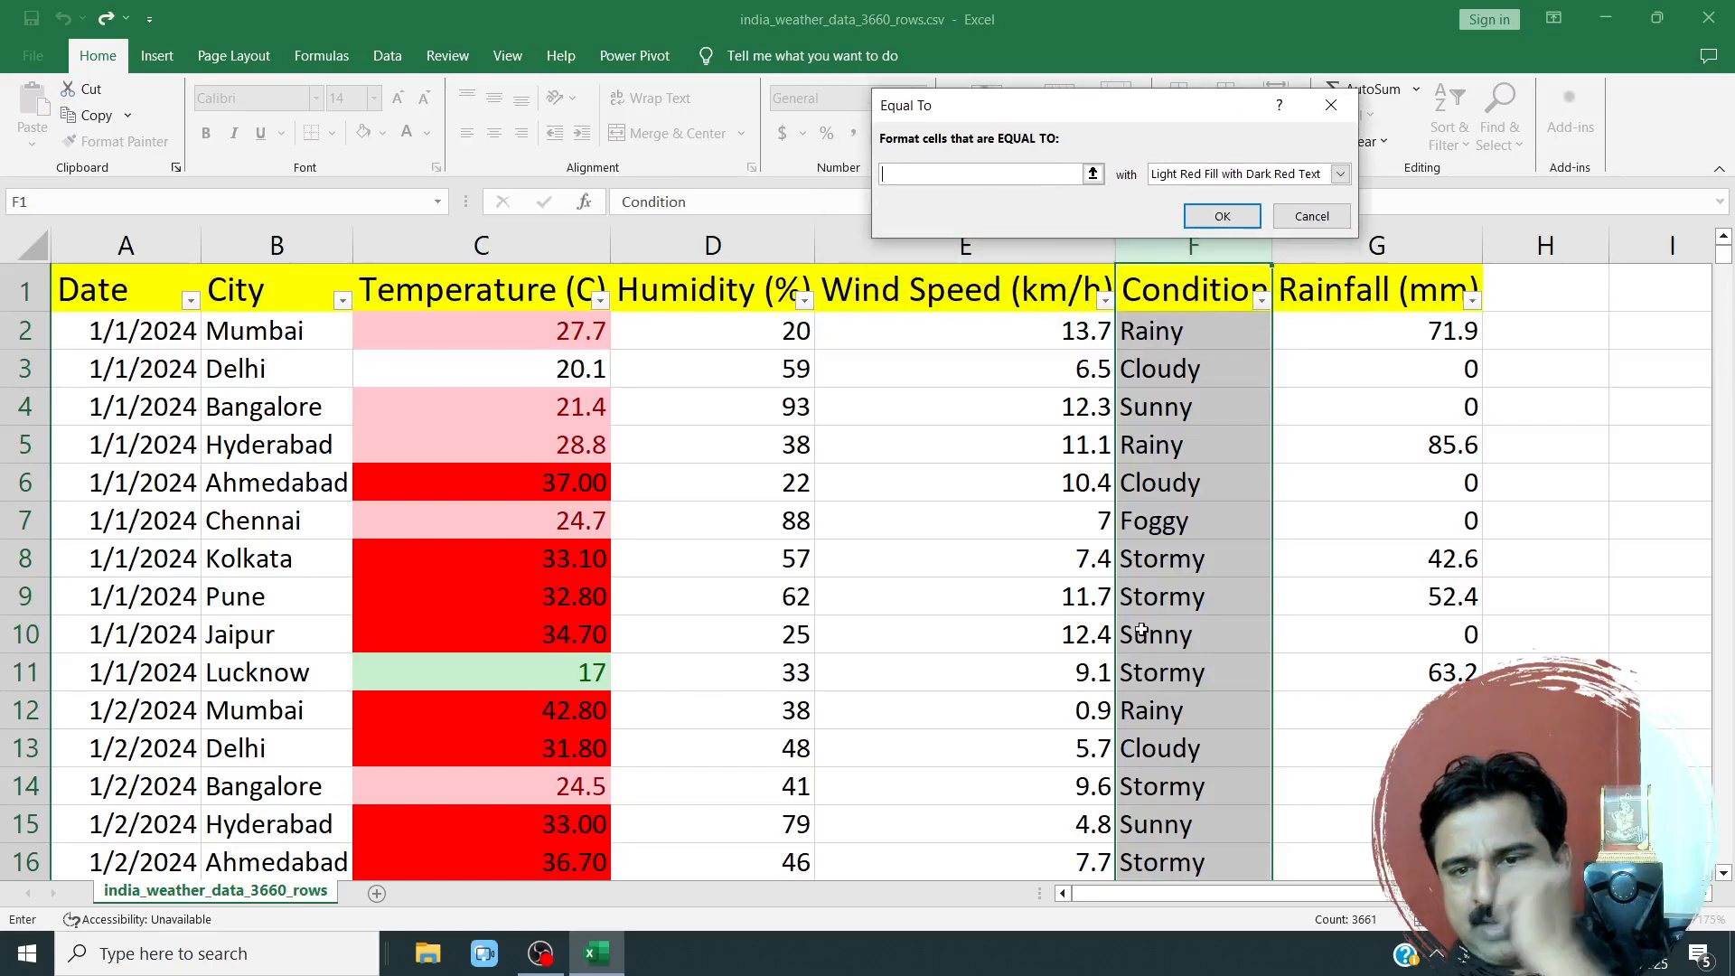
type("Sunny")
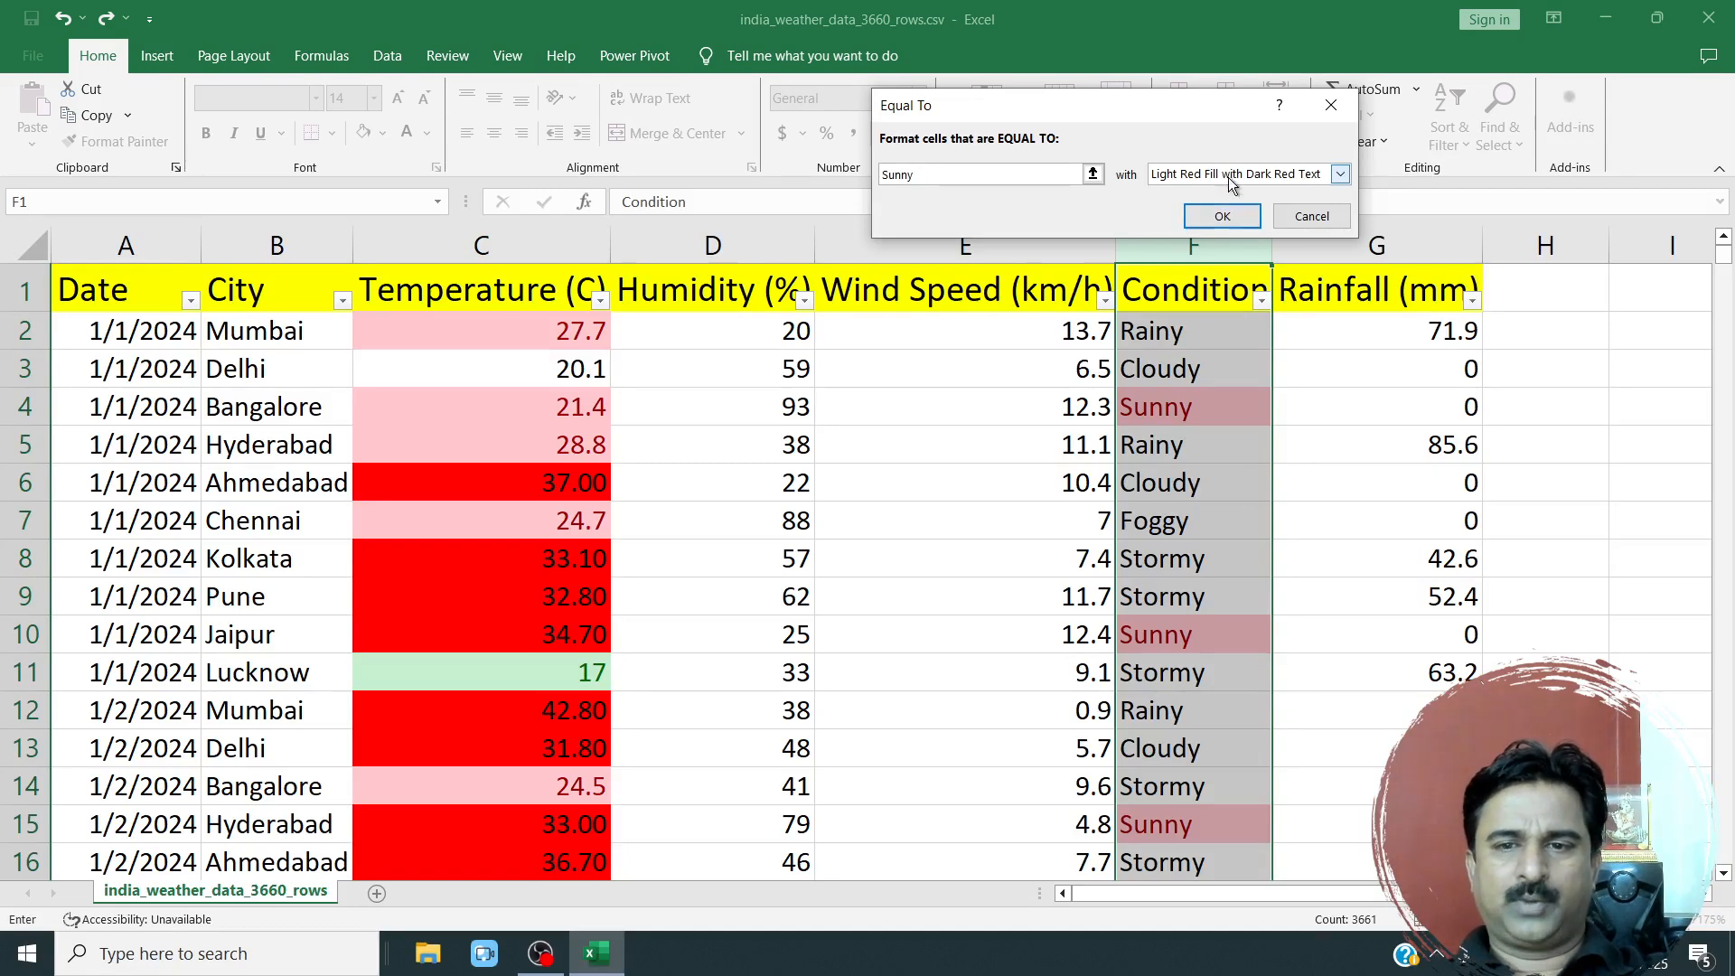
Try the Equal To rule with Rainy and Yellow Fill with Dark Yellow Text, and cancel the rule.
left_click_drag(1075, 175, 864, 173)
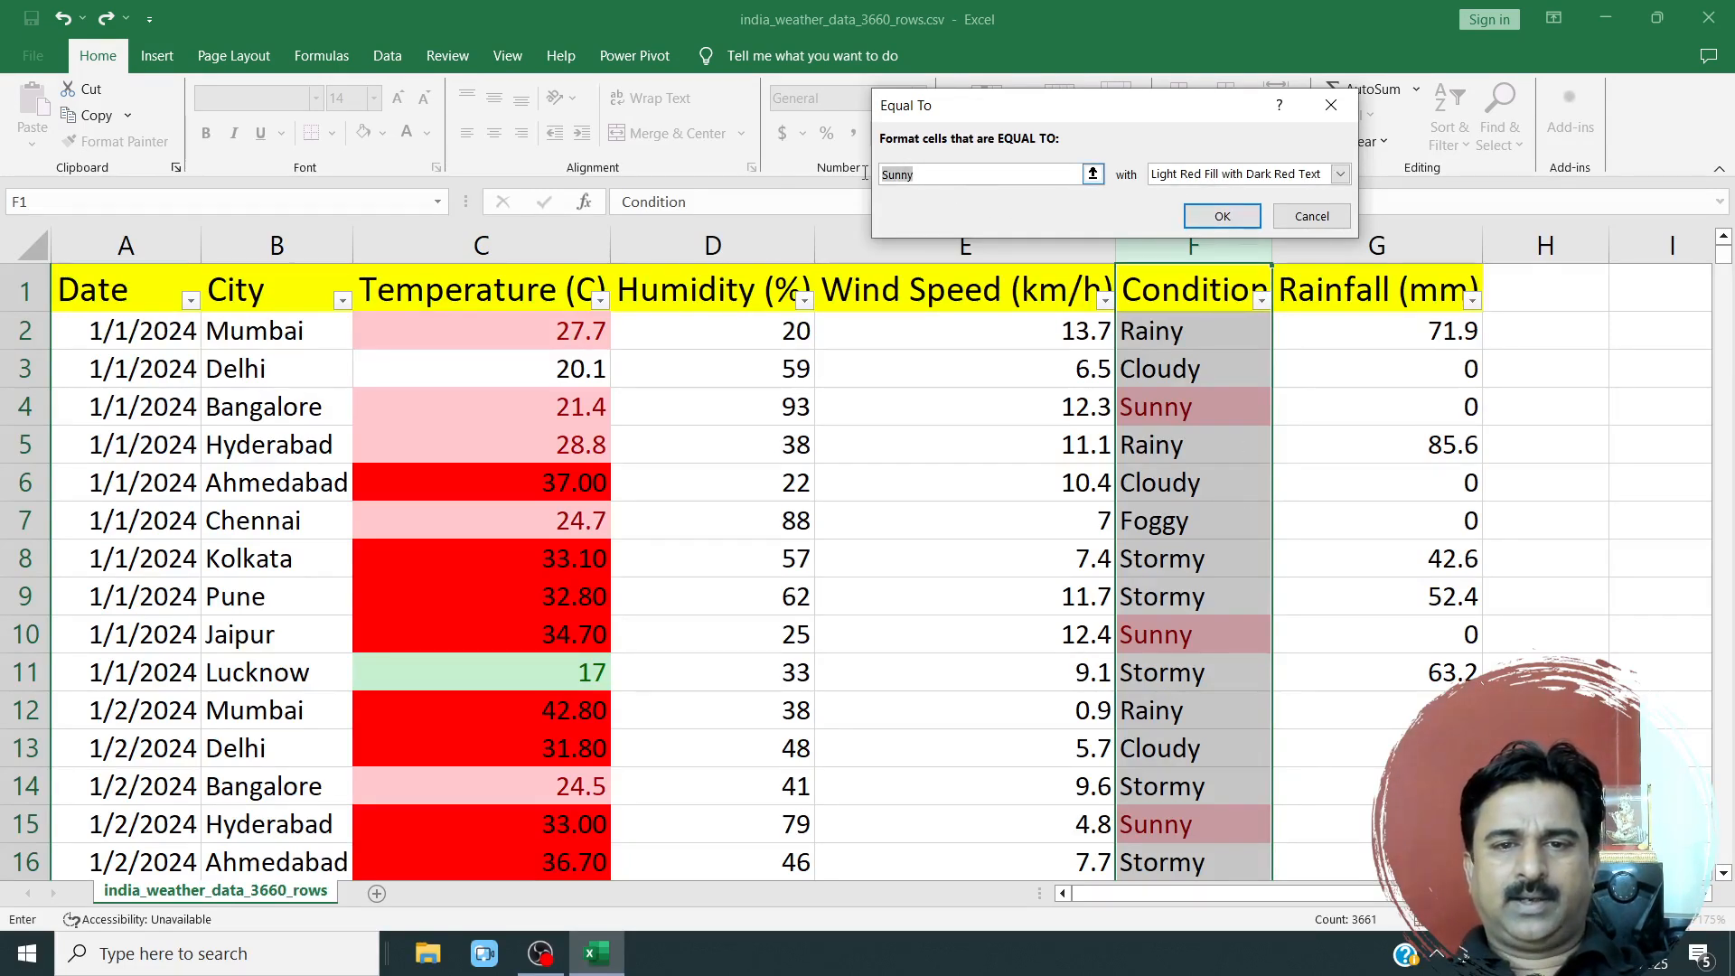
type("Rainy")
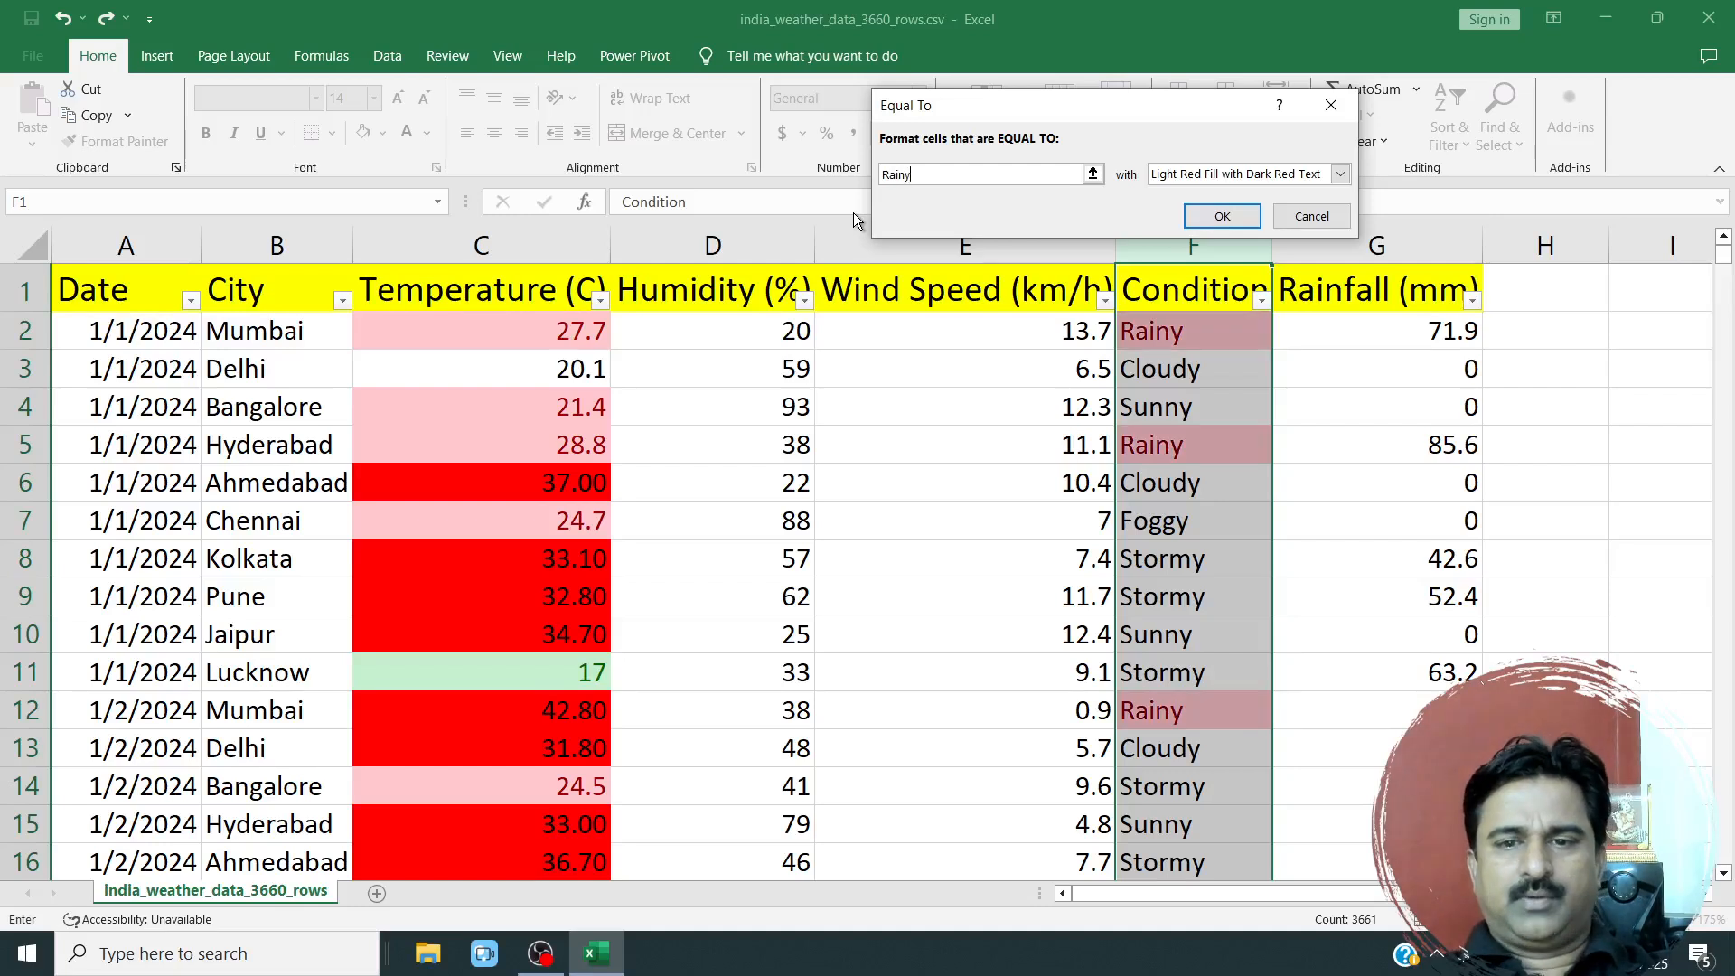
left_click(1274, 174)
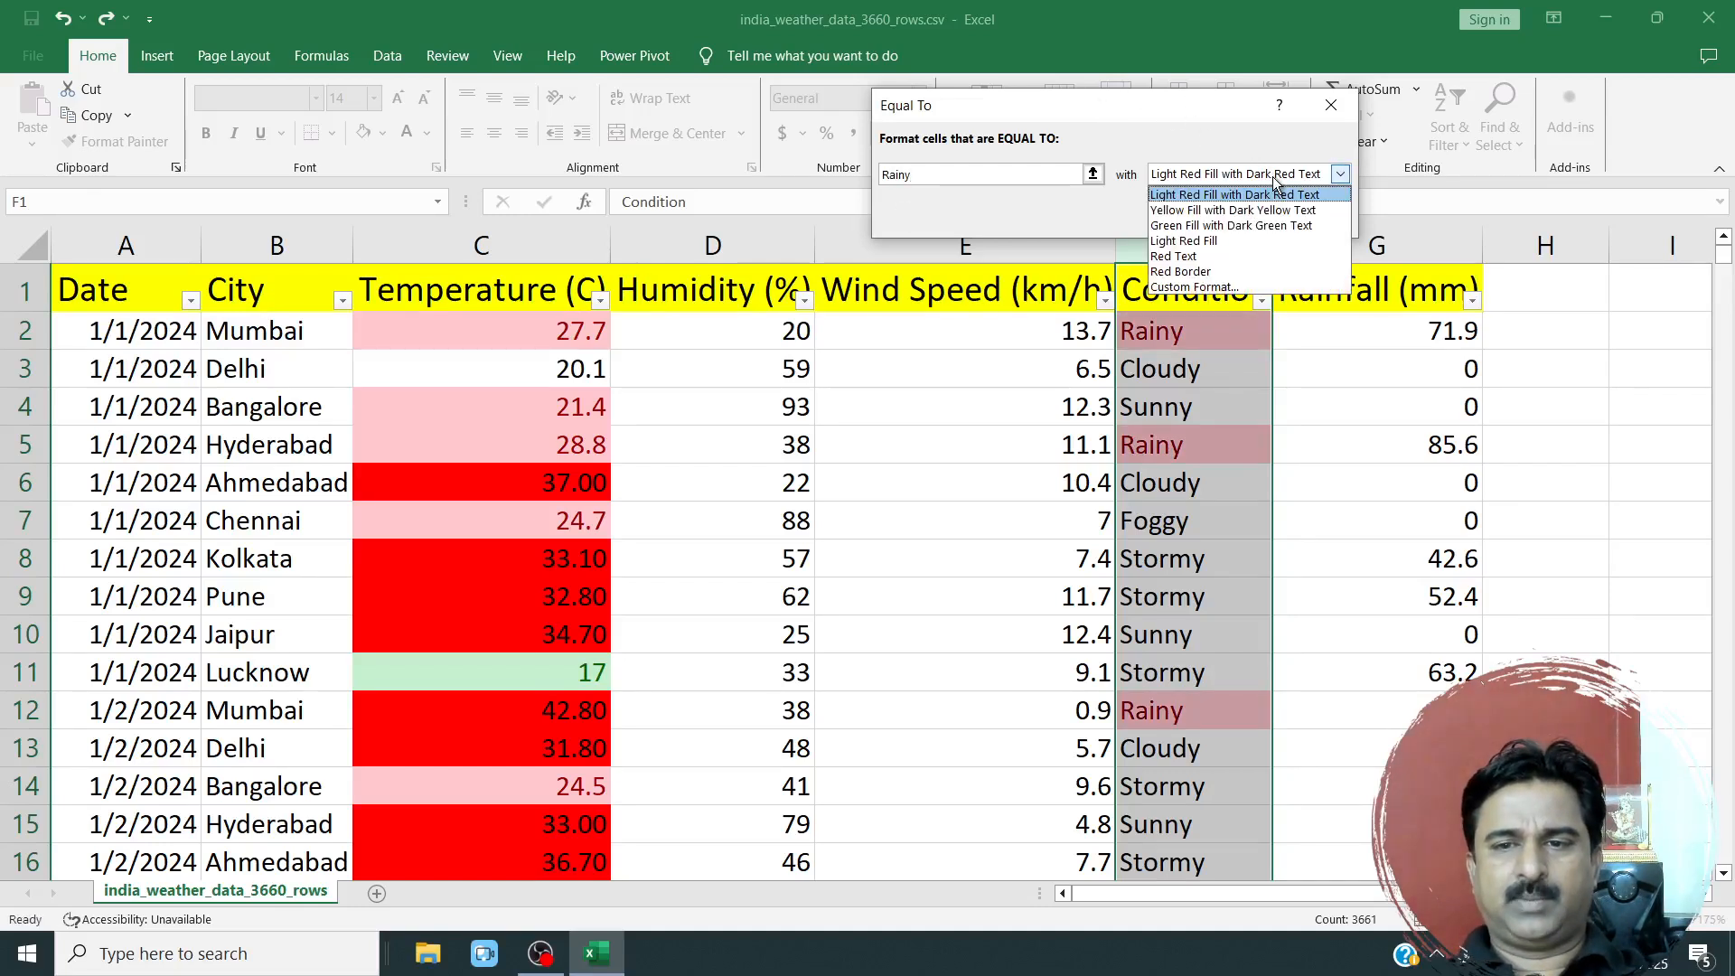
left_click(1227, 213)
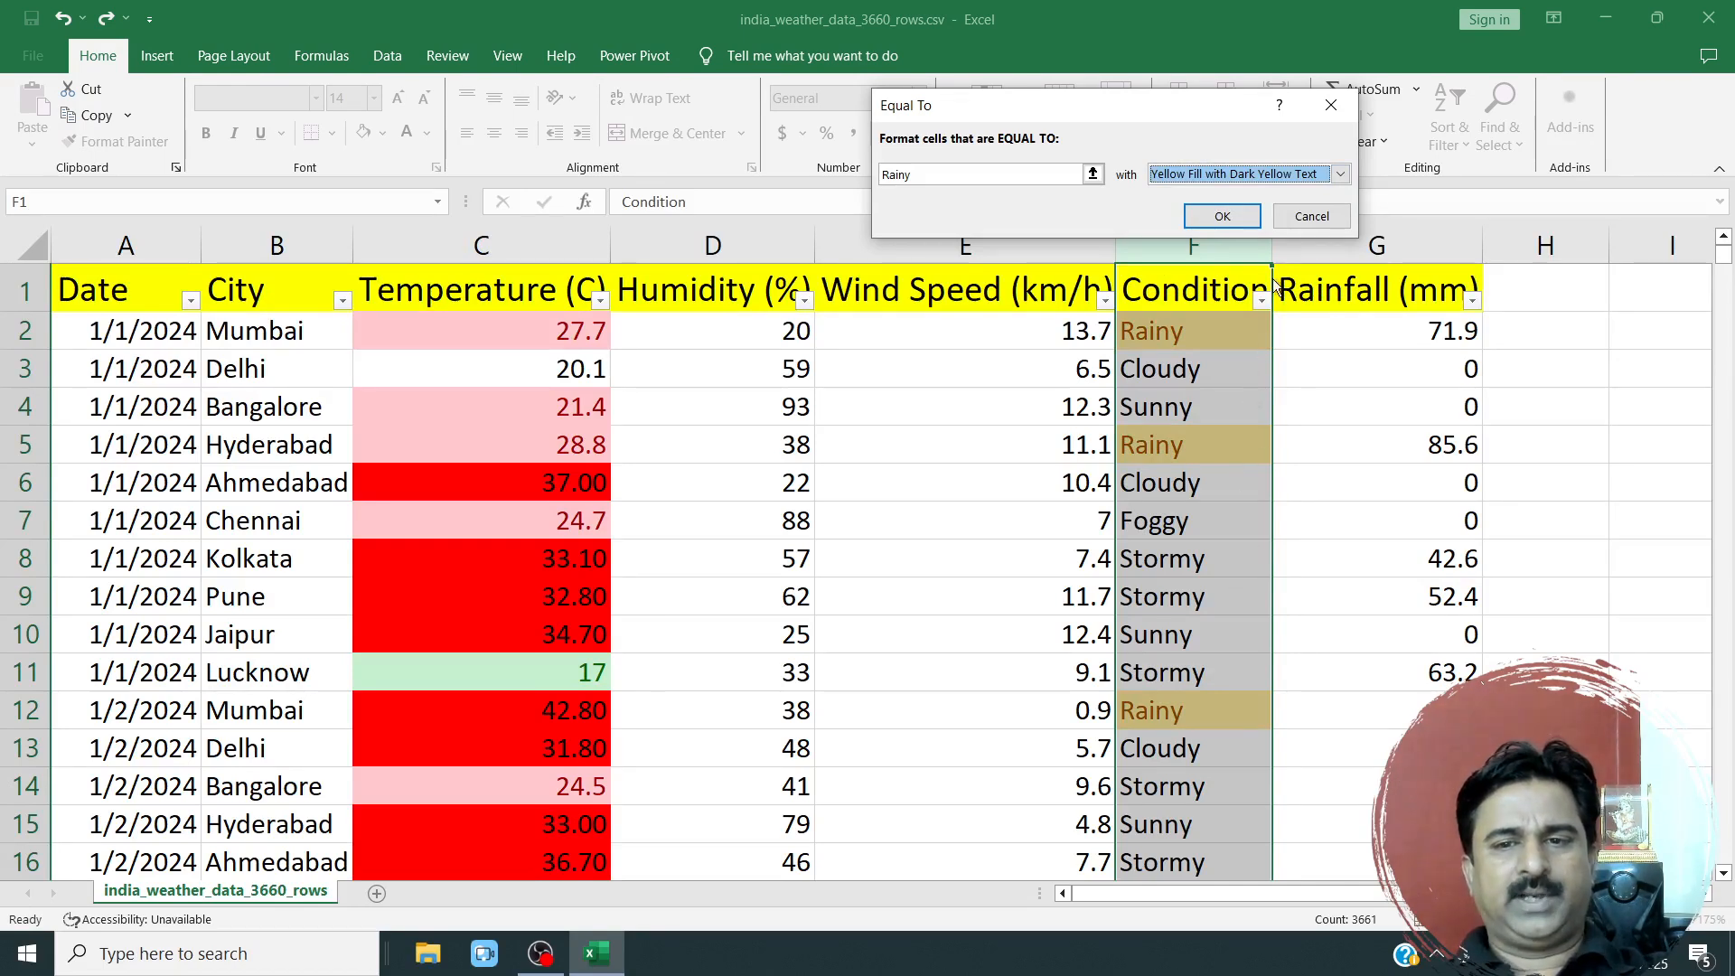
left_click(1312, 216)
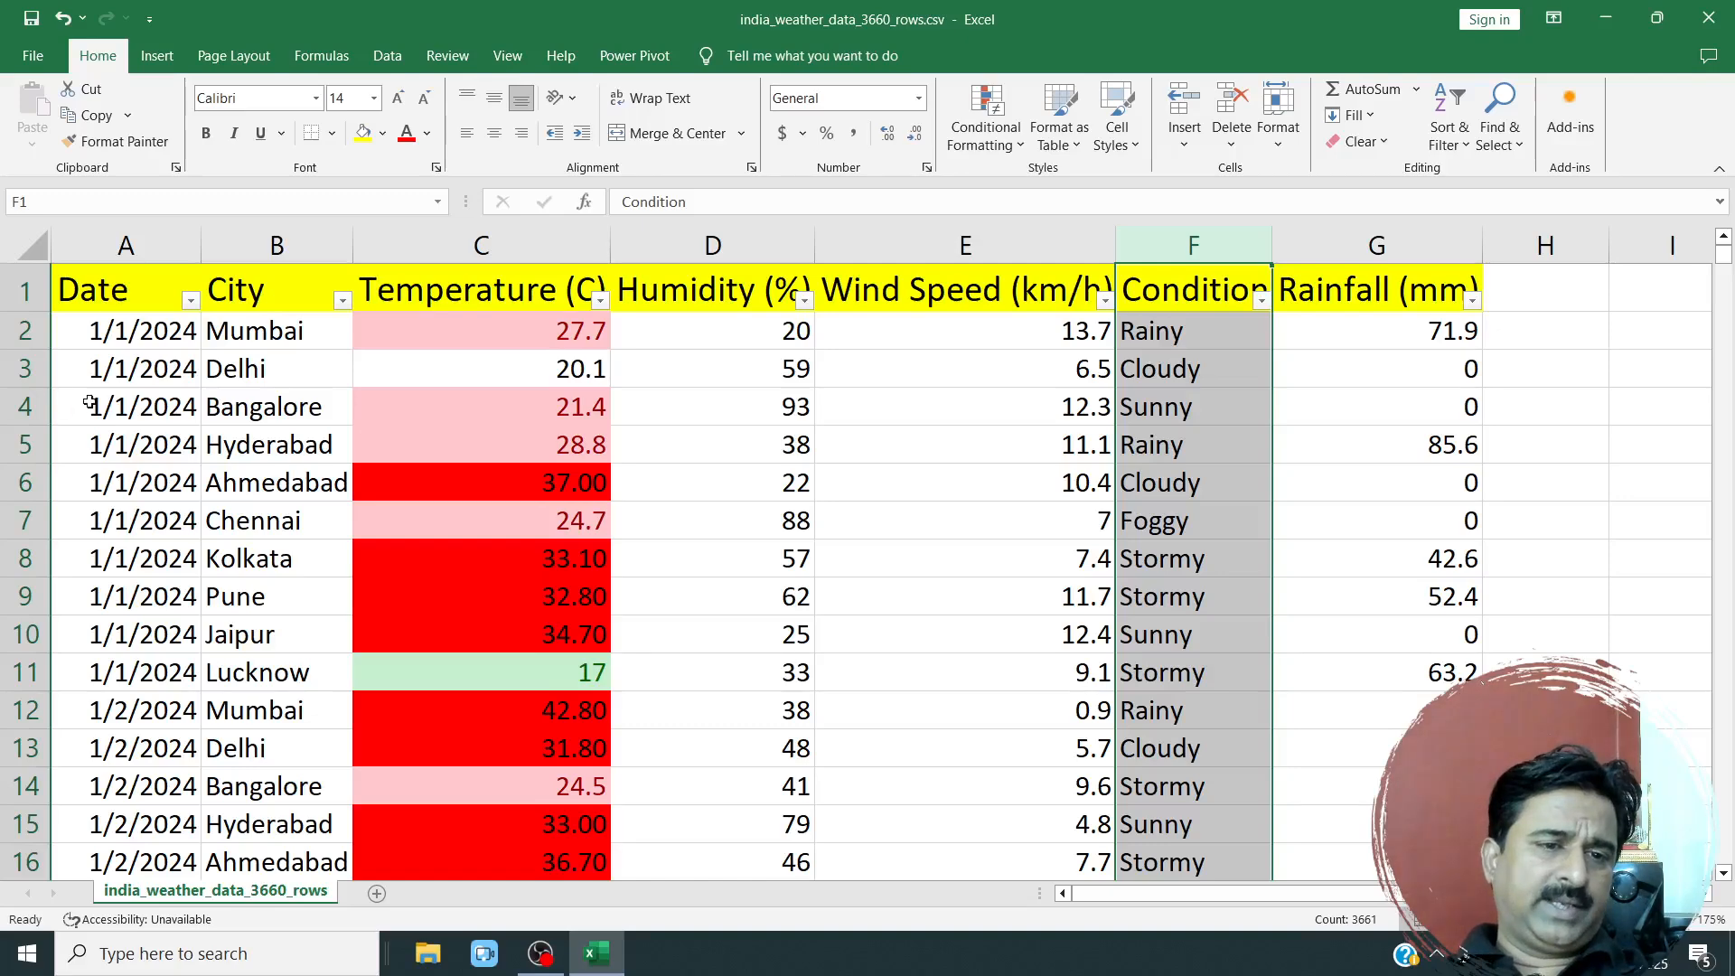
Look at the Filter by Color choices for the Temperature (C) column without applying a filter.
left_click_drag(135, 412, 1379, 717)
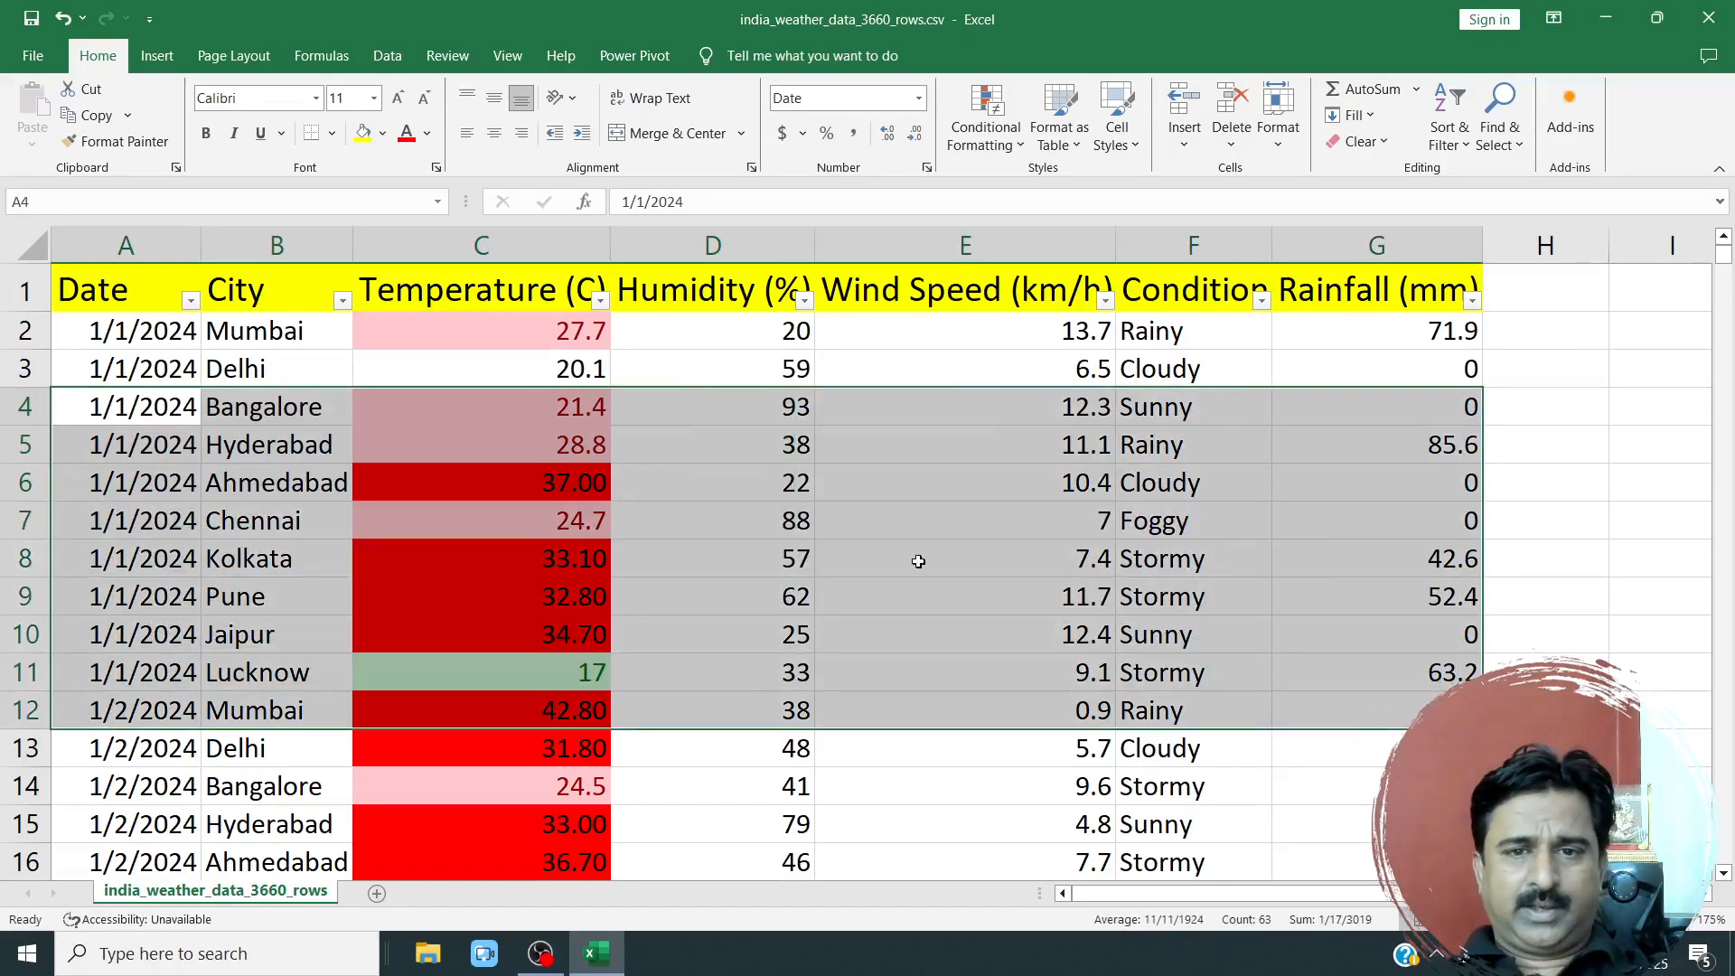
left_click(1021, 443)
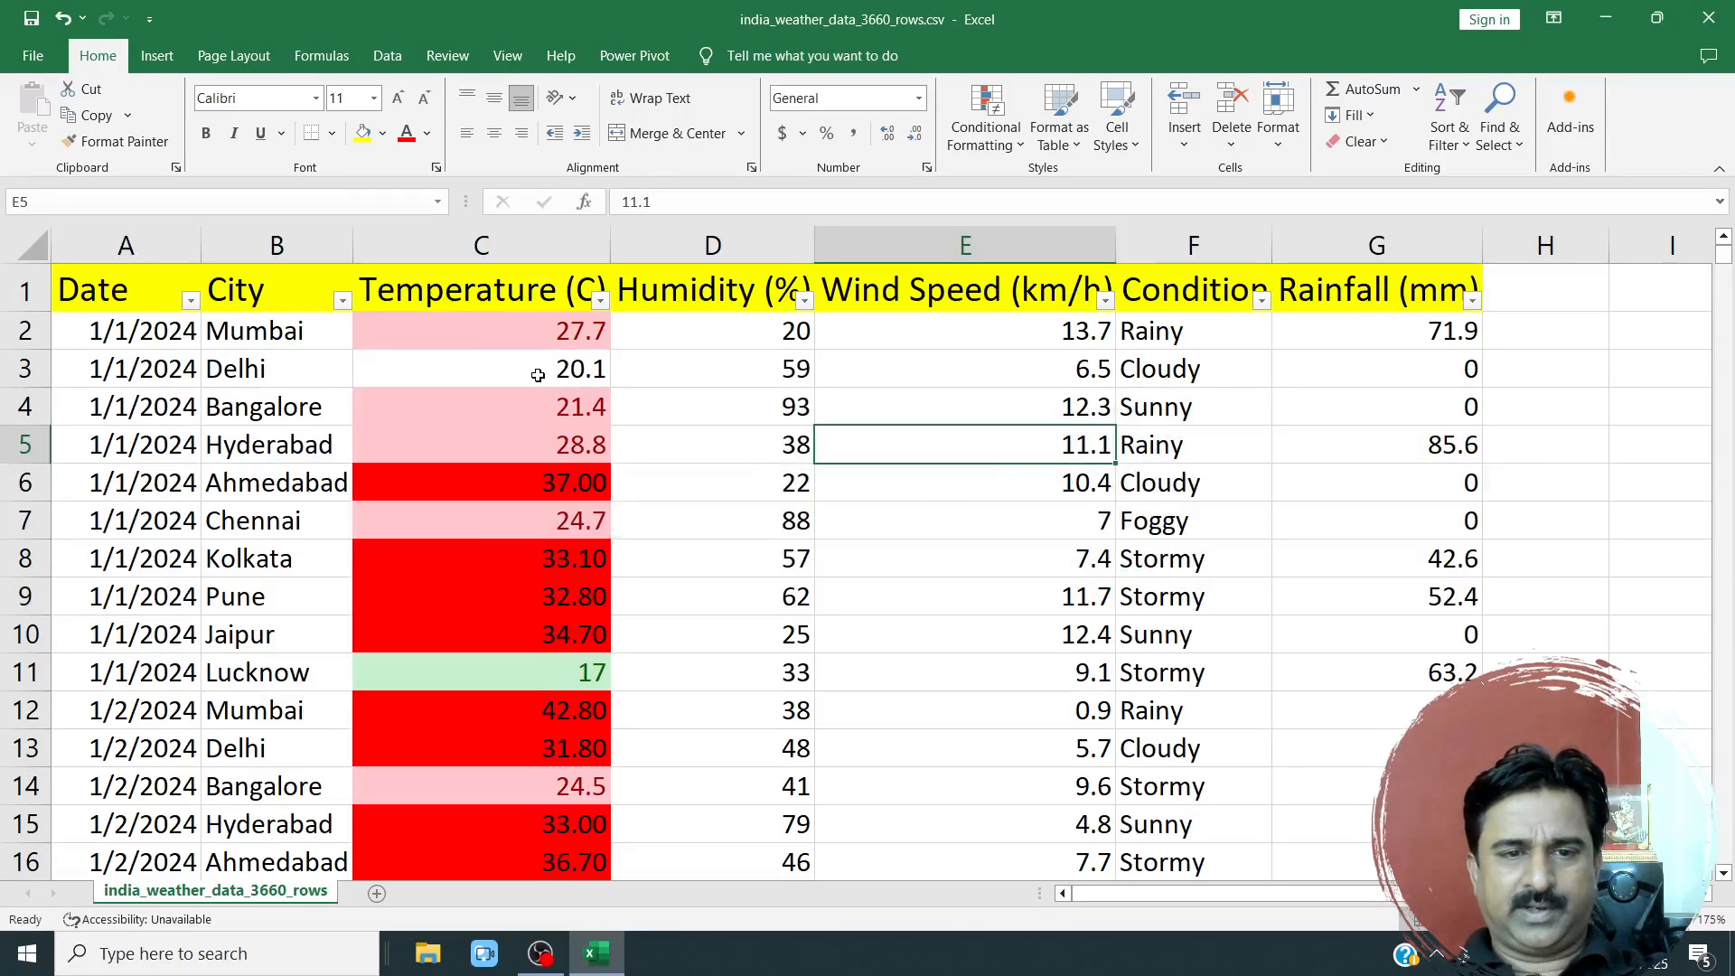
left_click(600, 301)
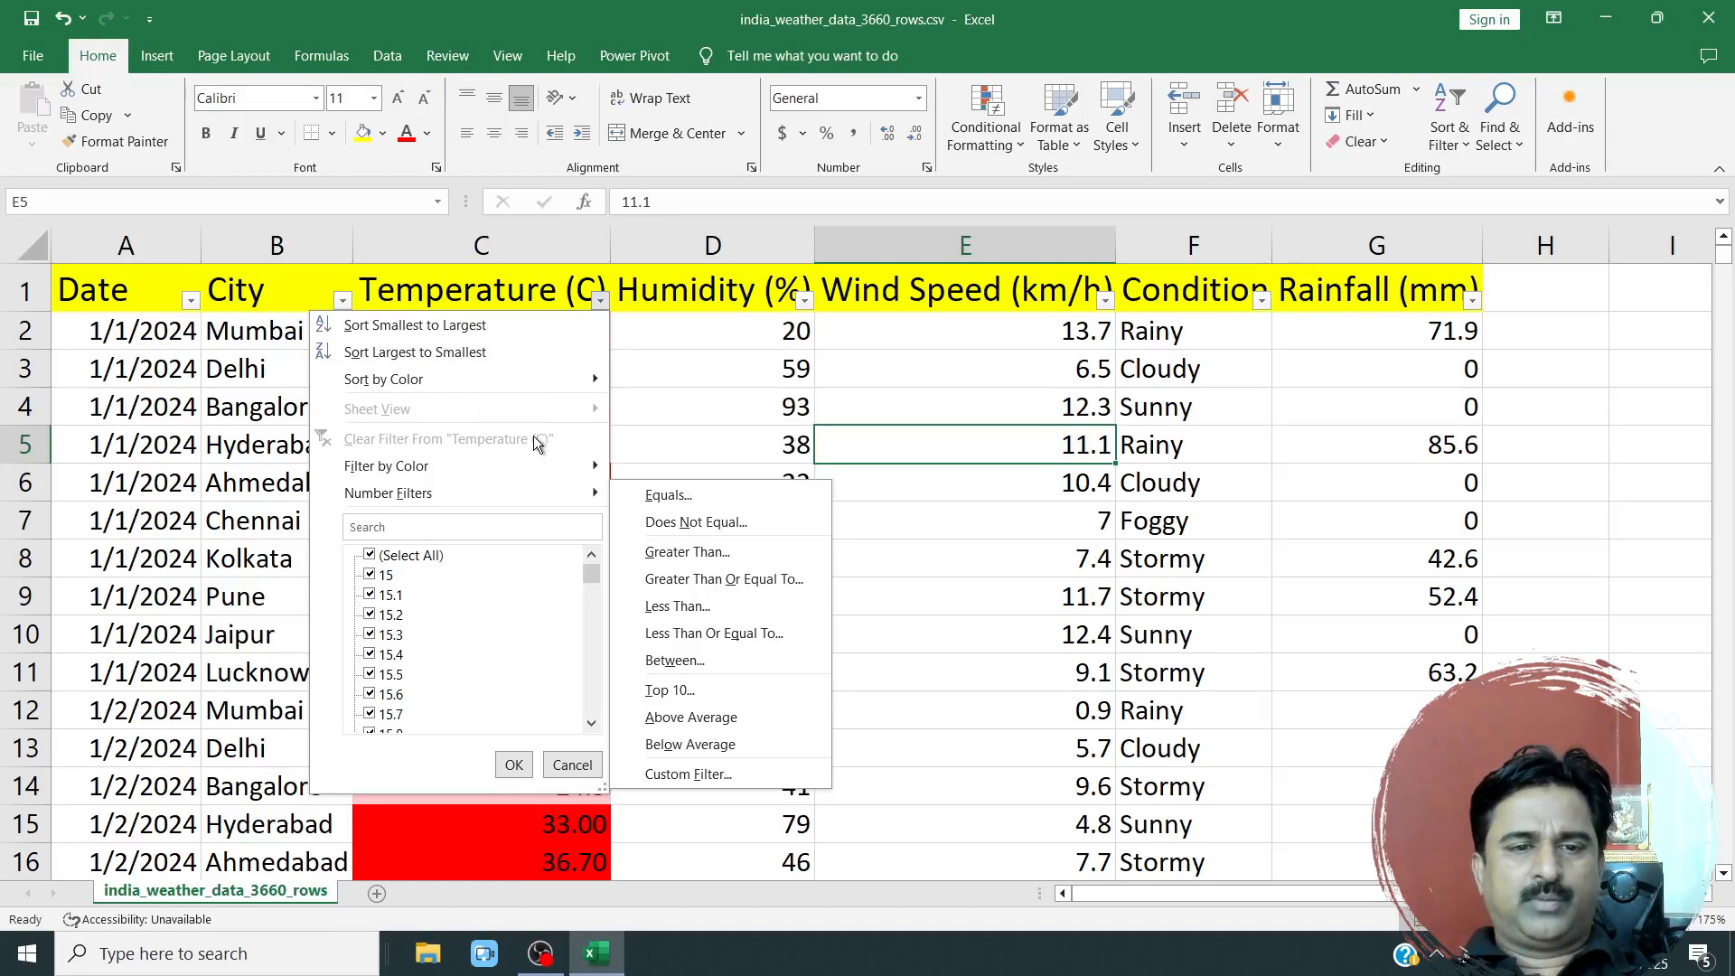
mouse_move(524, 456)
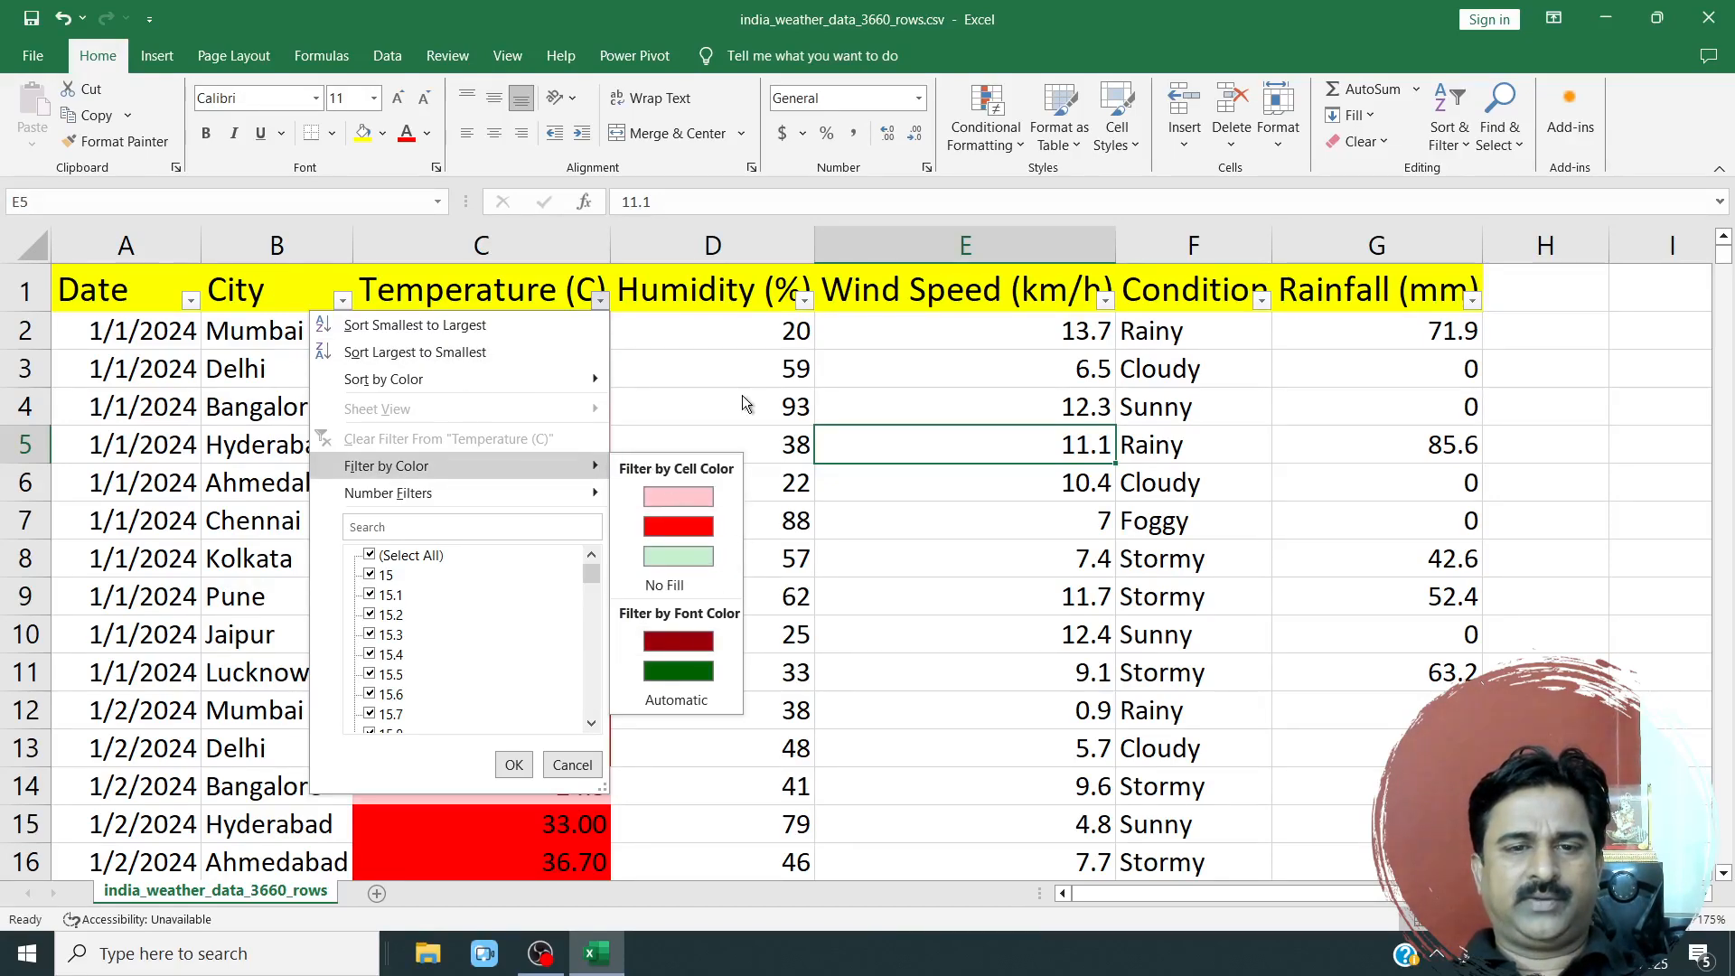
left_click(972, 410)
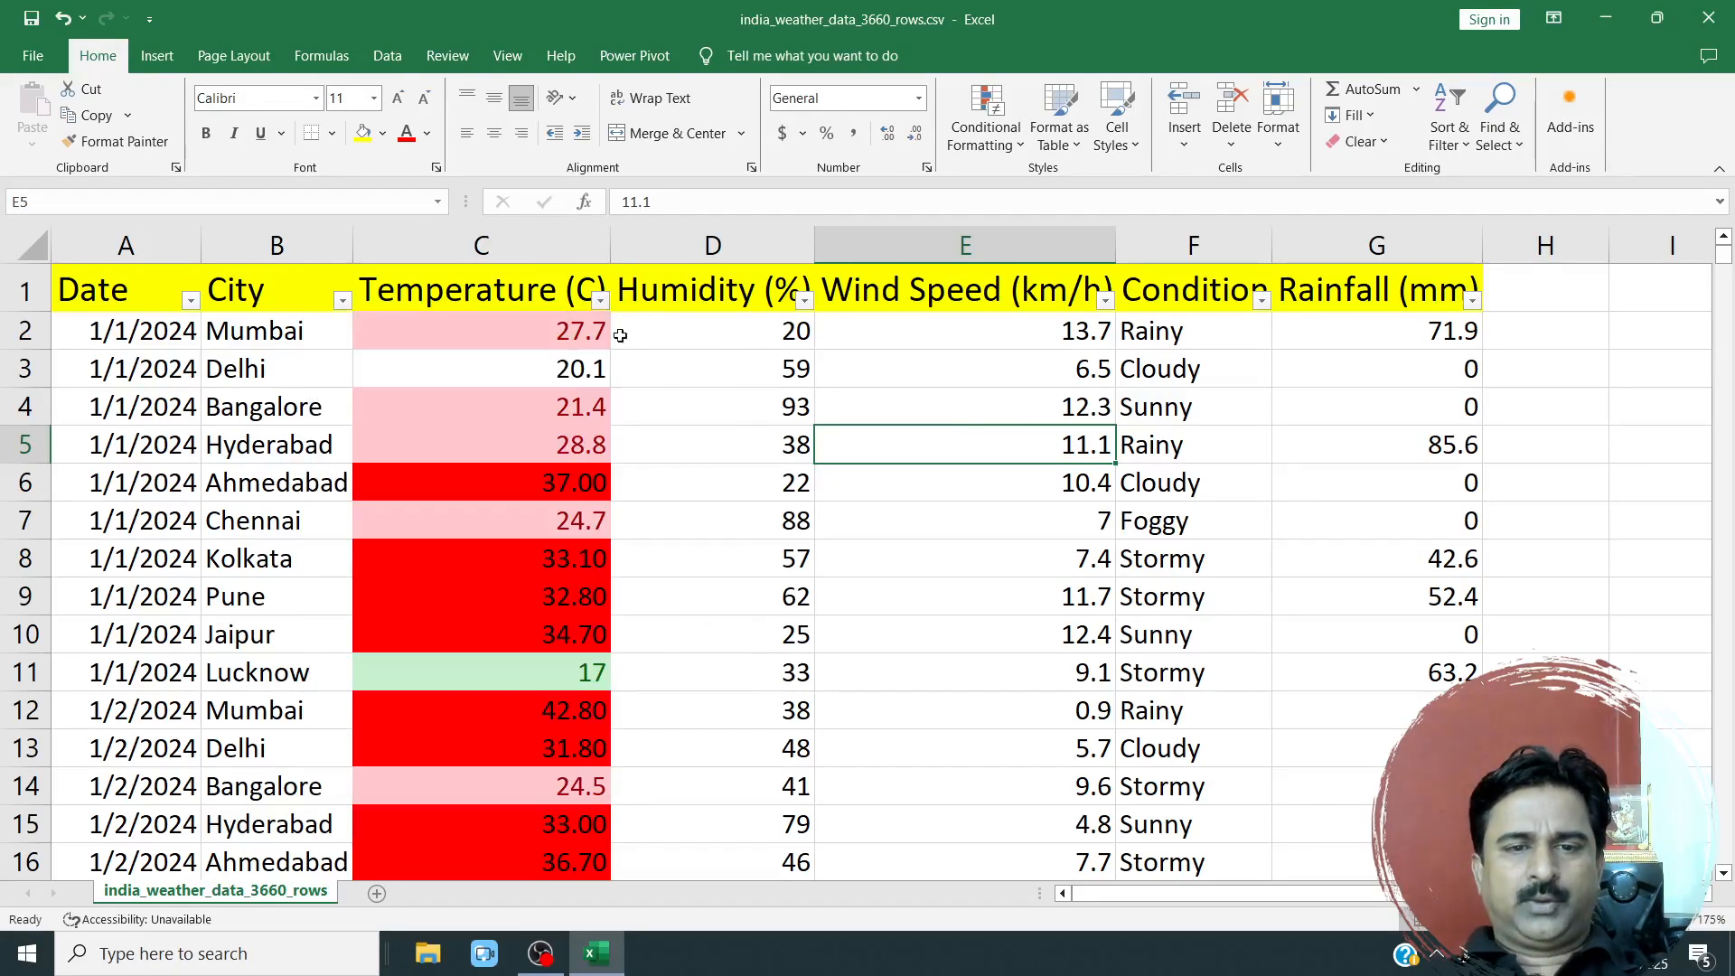
Examine each conditional formatting rule applied to the Temperature (C) column in the Conditional Formatting Rules Manager.
left_click(577, 237)
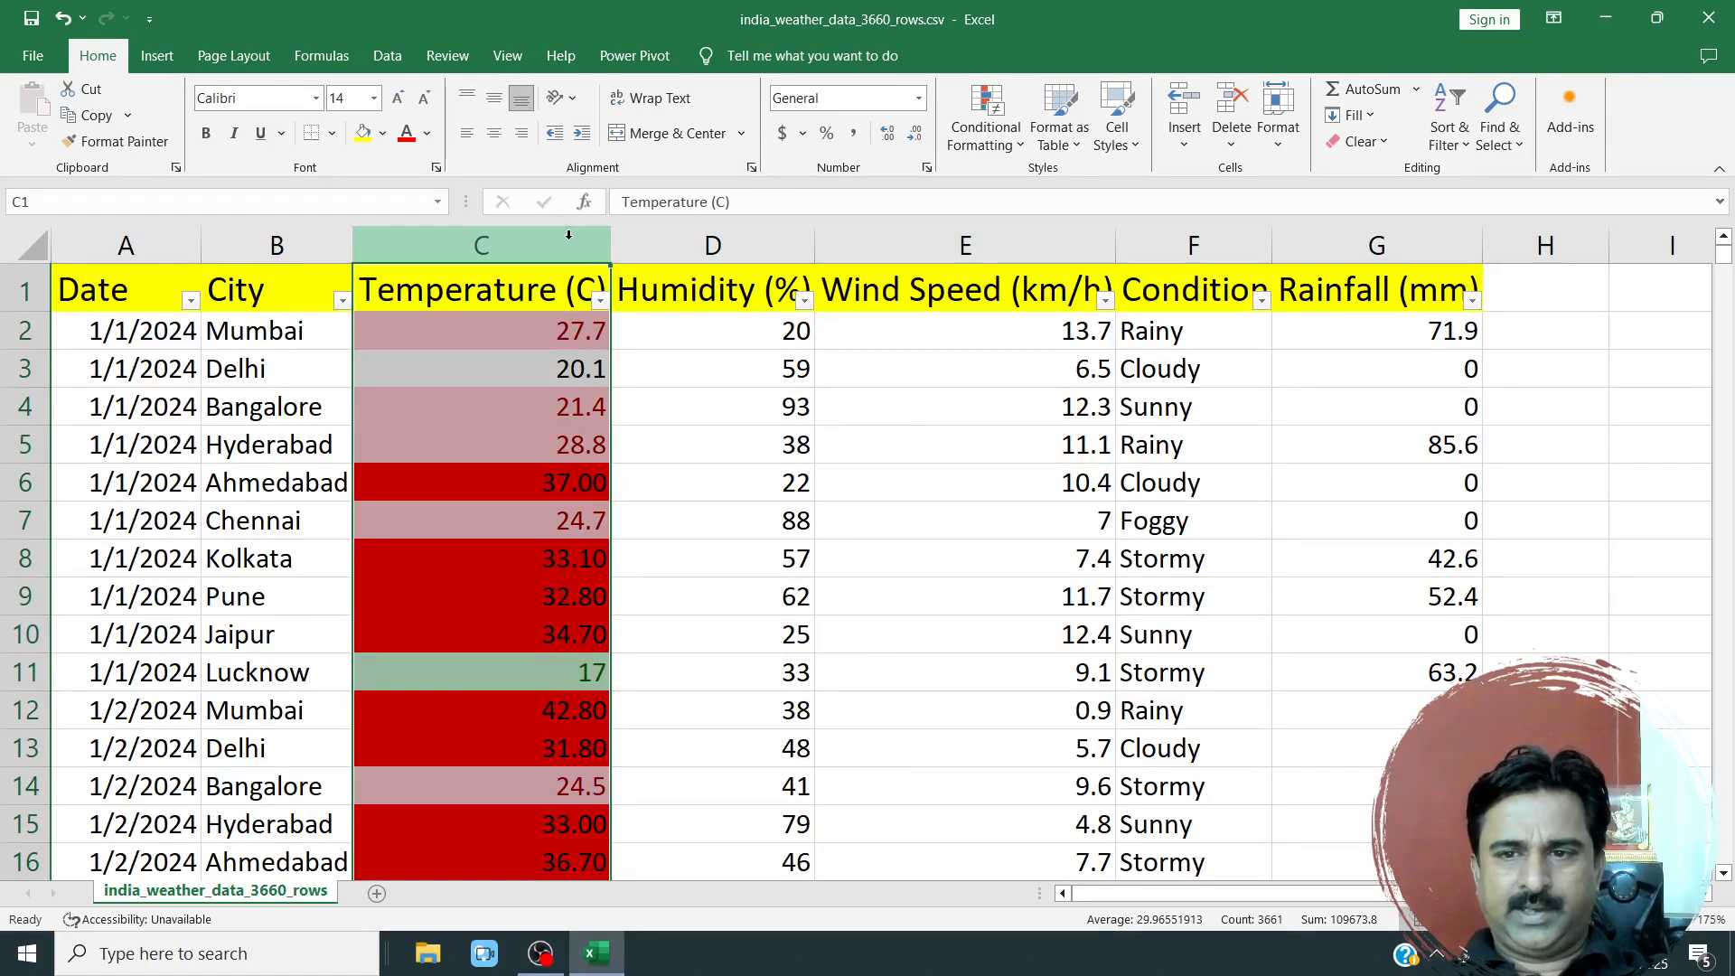
left_click(983, 141)
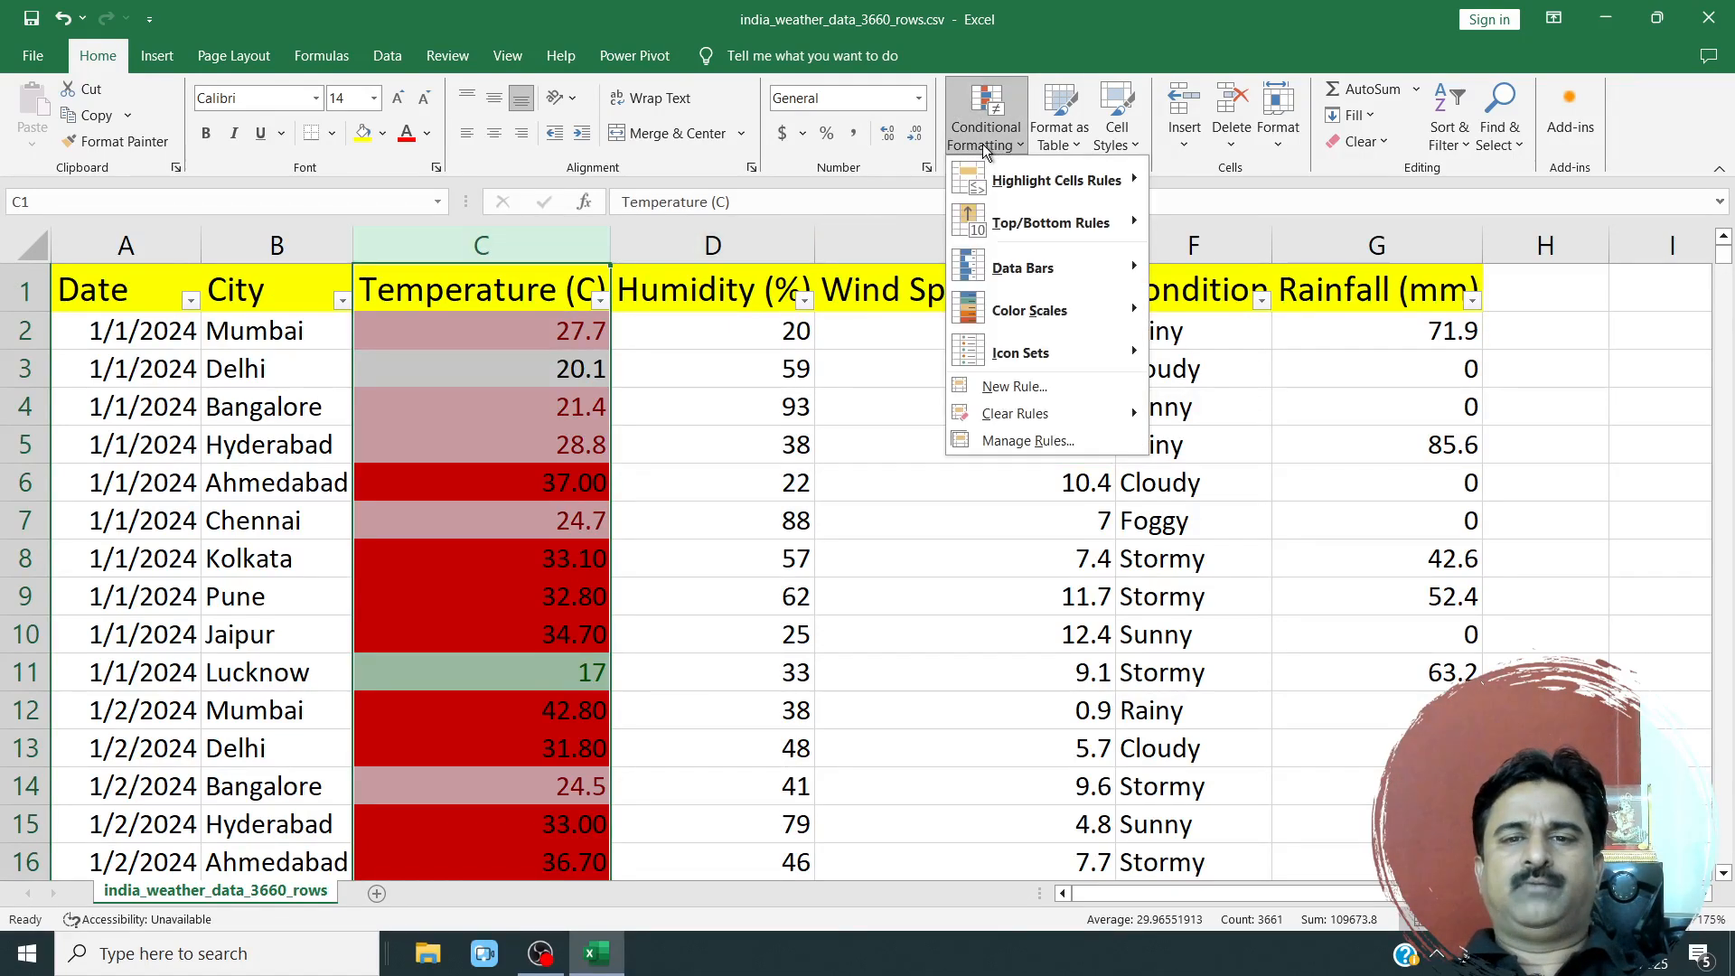
left_click(1014, 438)
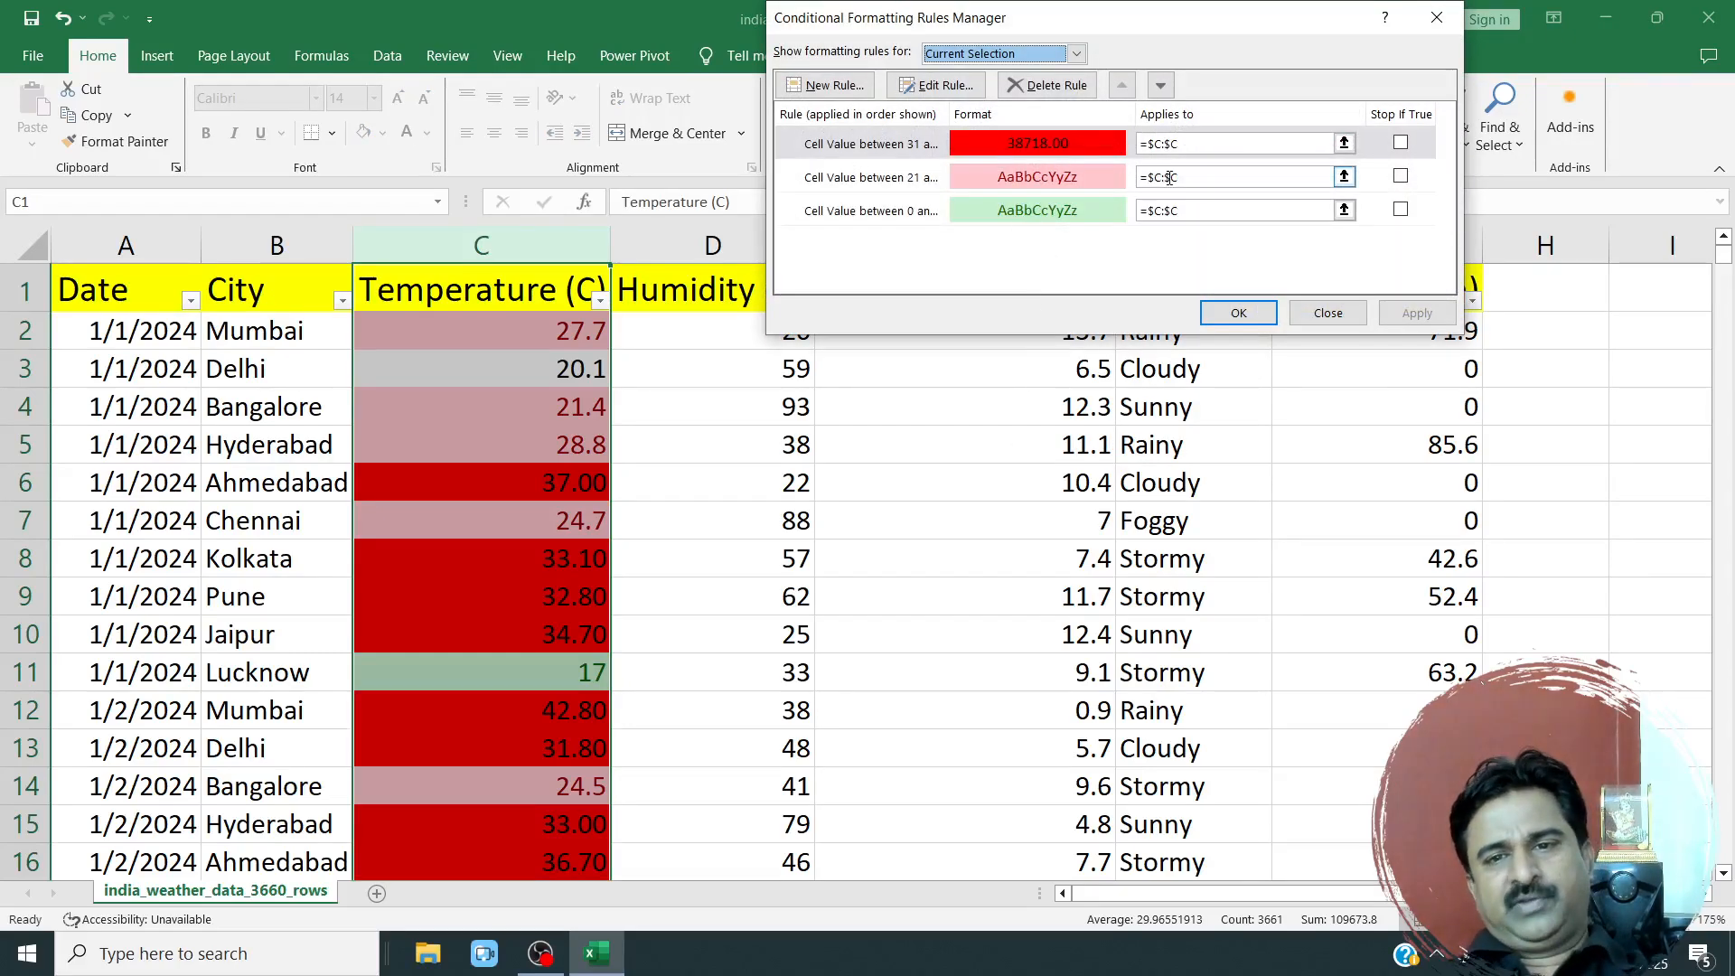
left_click(1055, 179)
left_click(1045, 212)
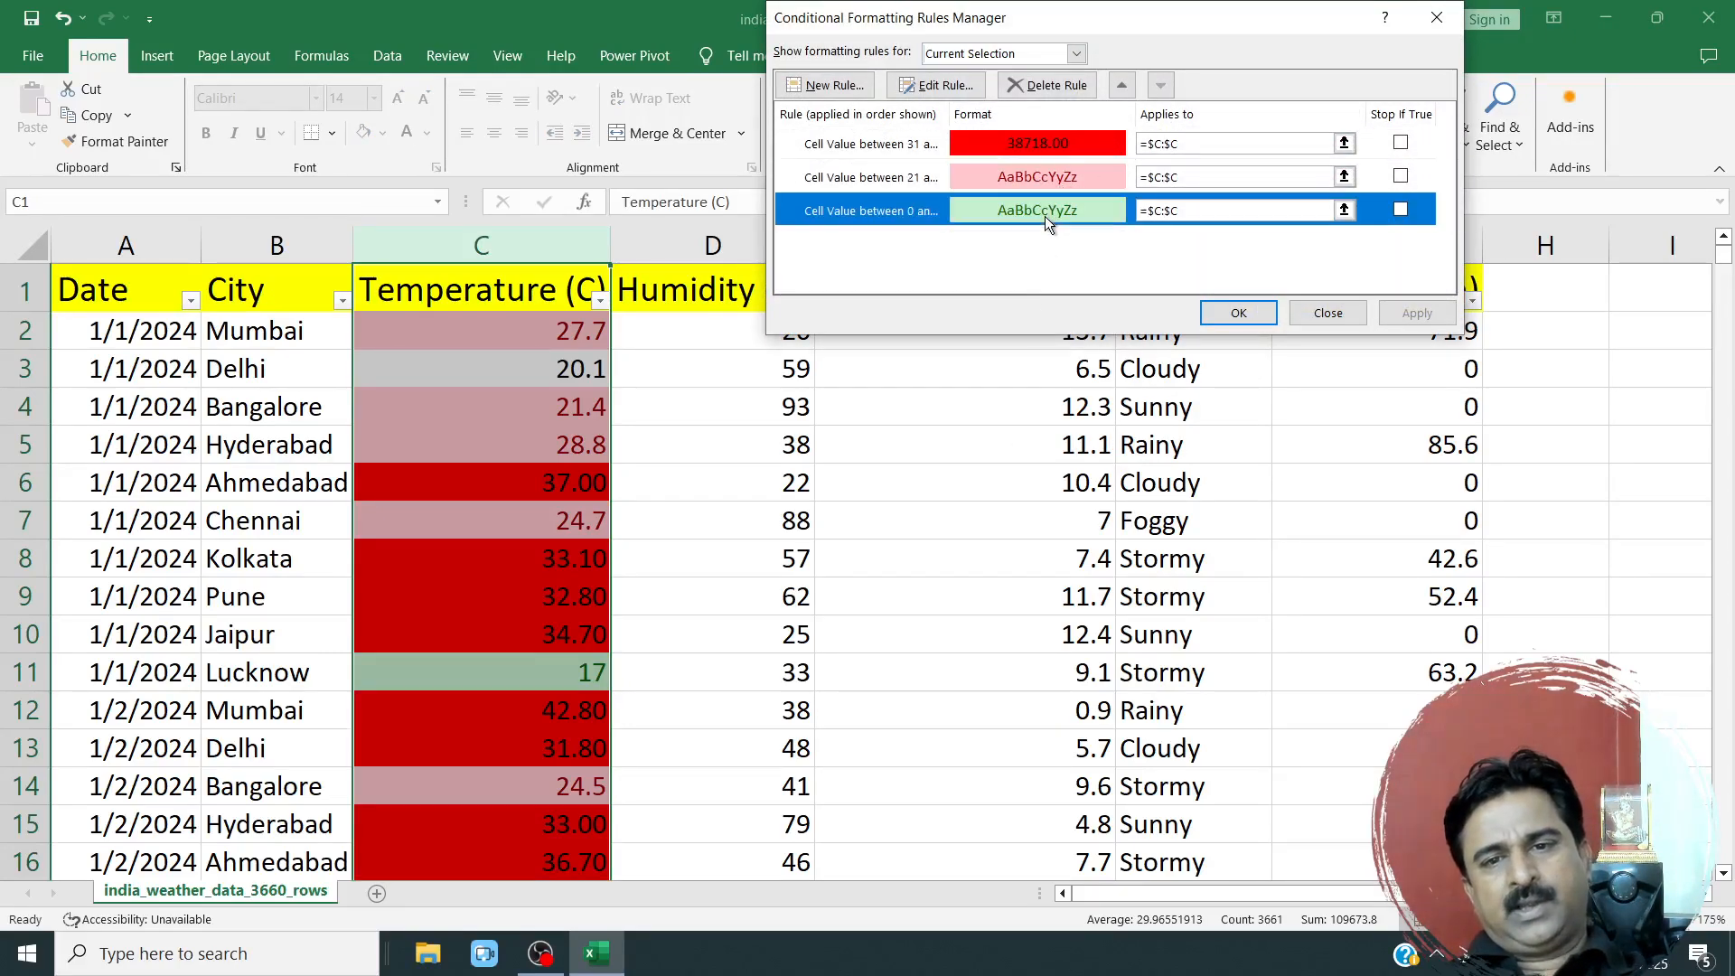
left_click(900, 152)
left_click(890, 181)
left_click(880, 210)
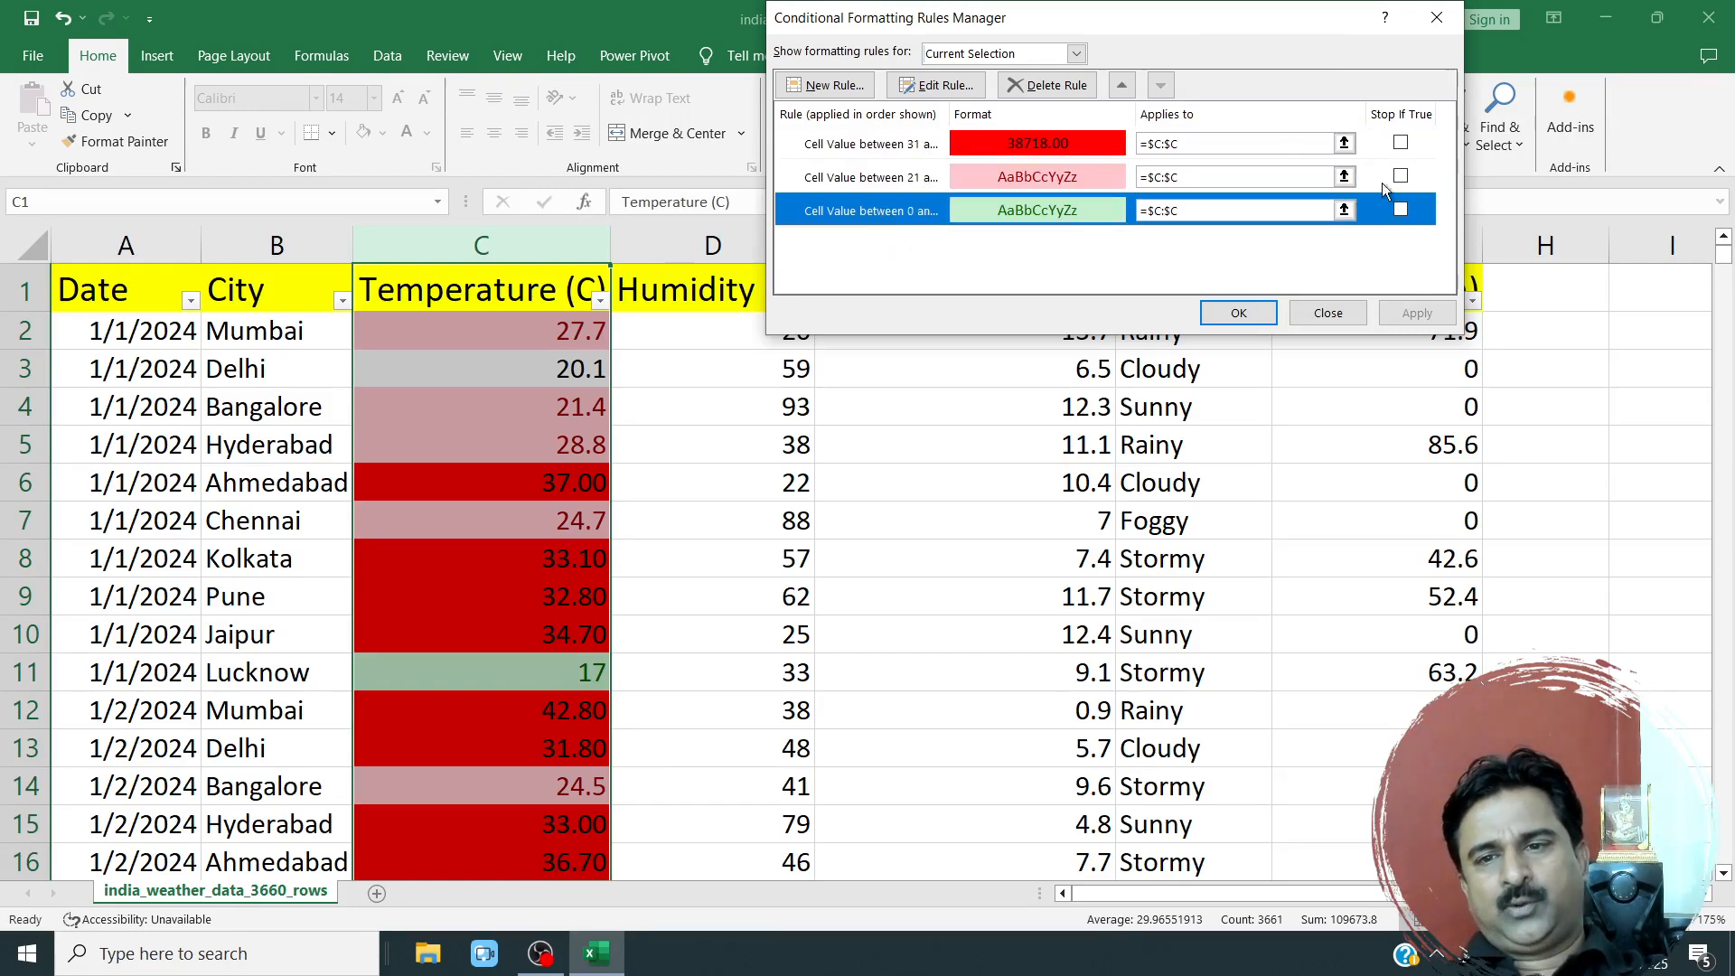
Try deleting all three conditional formatting rules from the Temperature (C) column.
left_click(1033, 85)
left_click(1033, 85)
left_click(1033, 85)
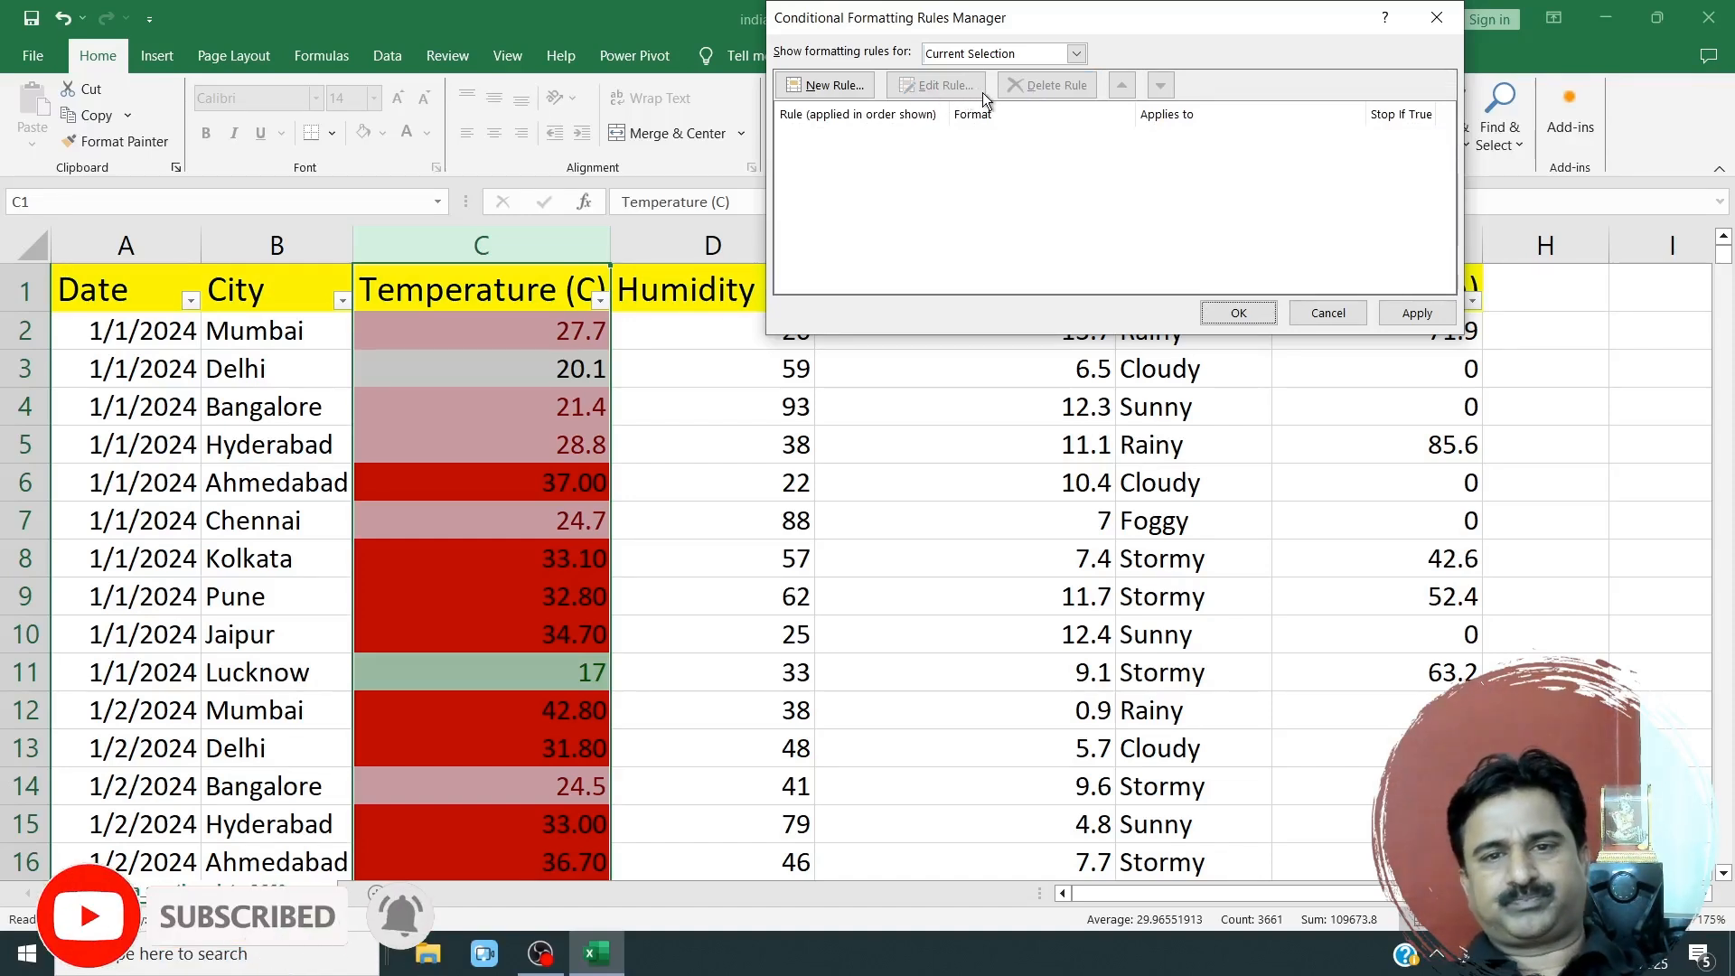
Browse the rule types available for a new formatting rule, and cancel both the new rule and the pending rule deletions.
left_click(822, 85)
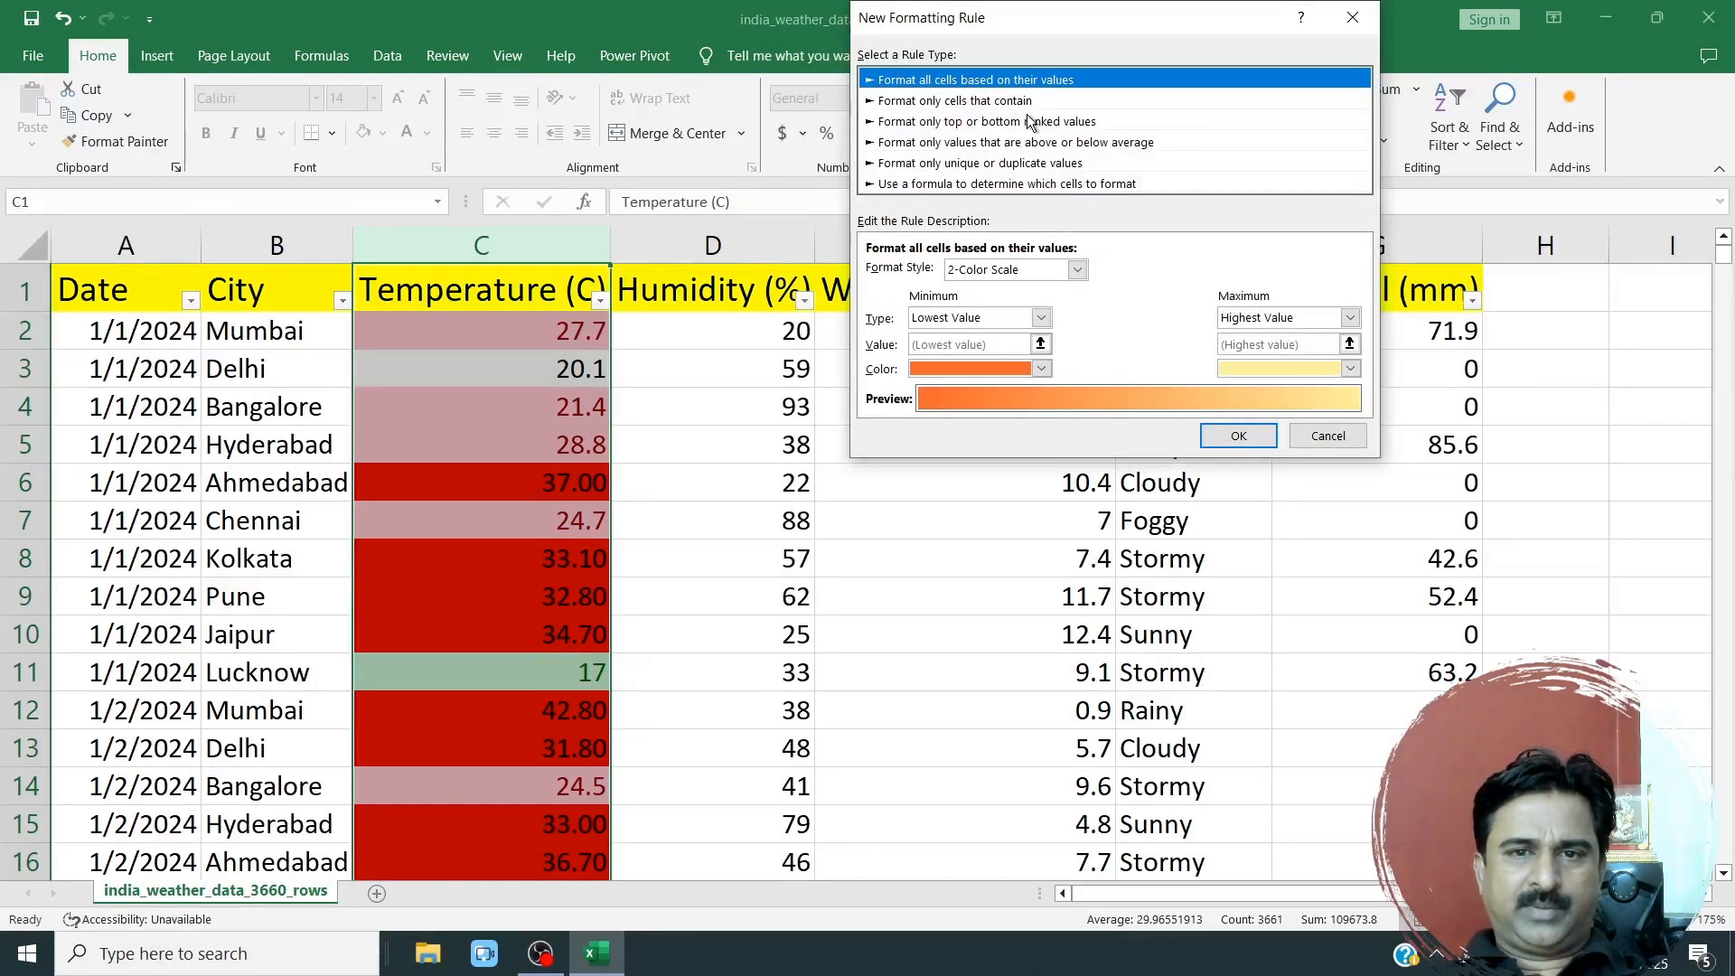
left_click(954, 101)
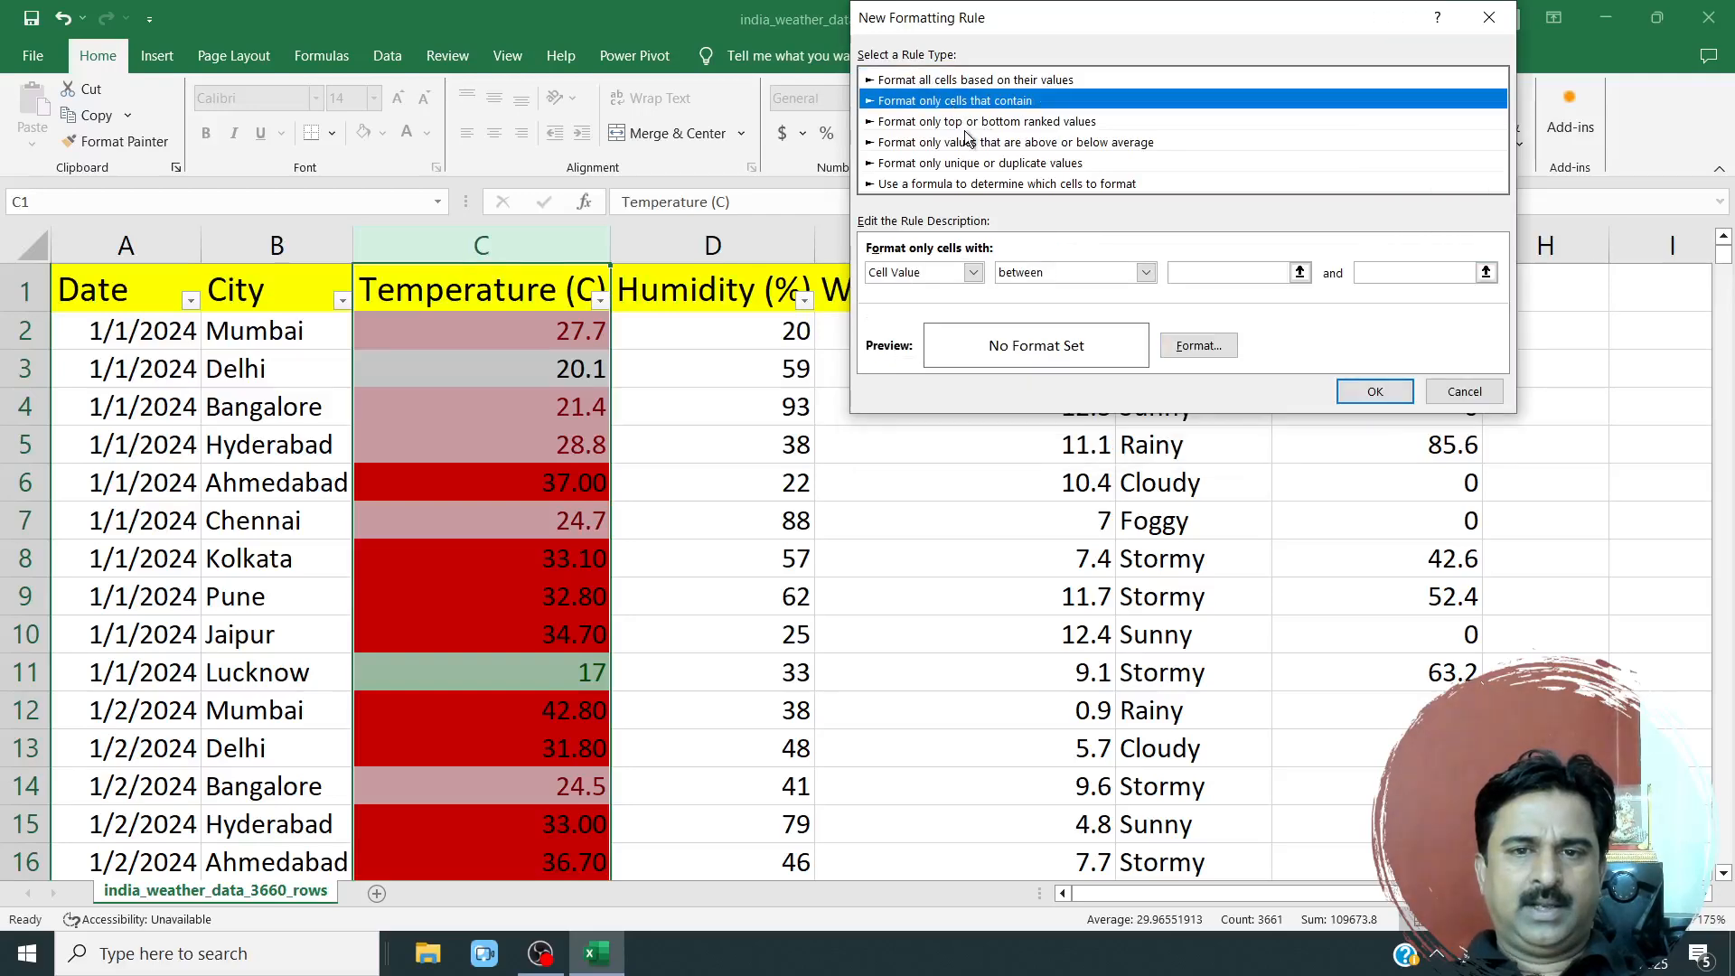
left_click(967, 142)
left_click(978, 163)
left_click(982, 184)
left_click(978, 88)
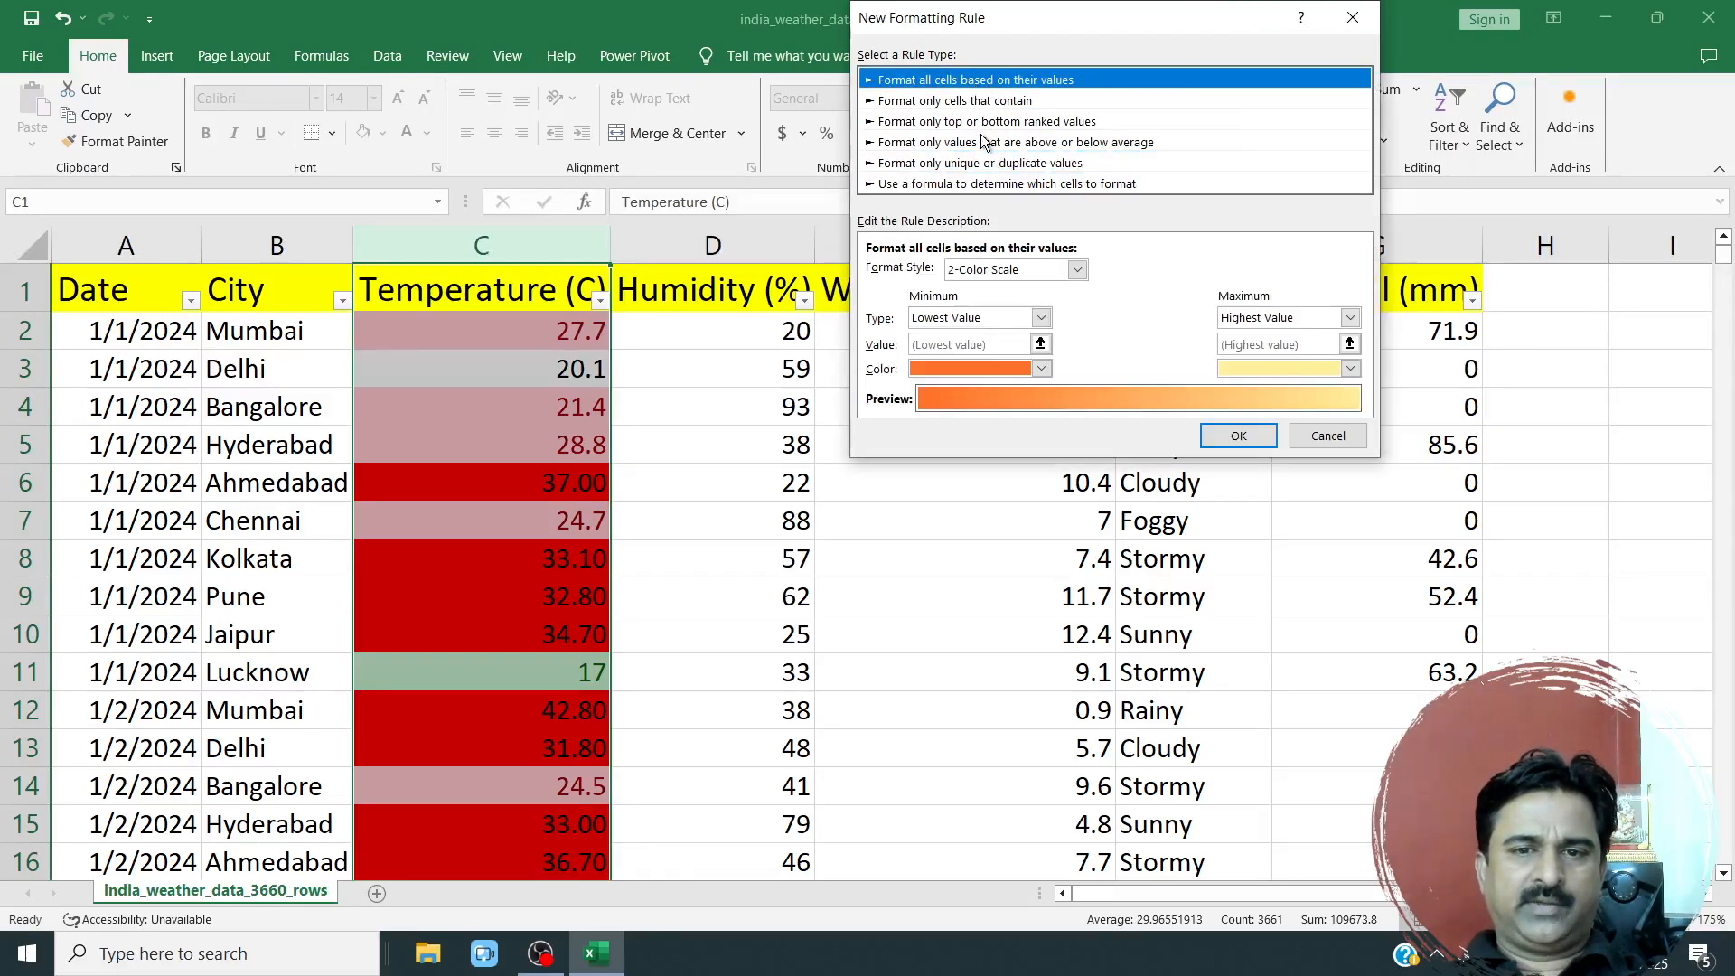
left_click(985, 142)
left_click(989, 163)
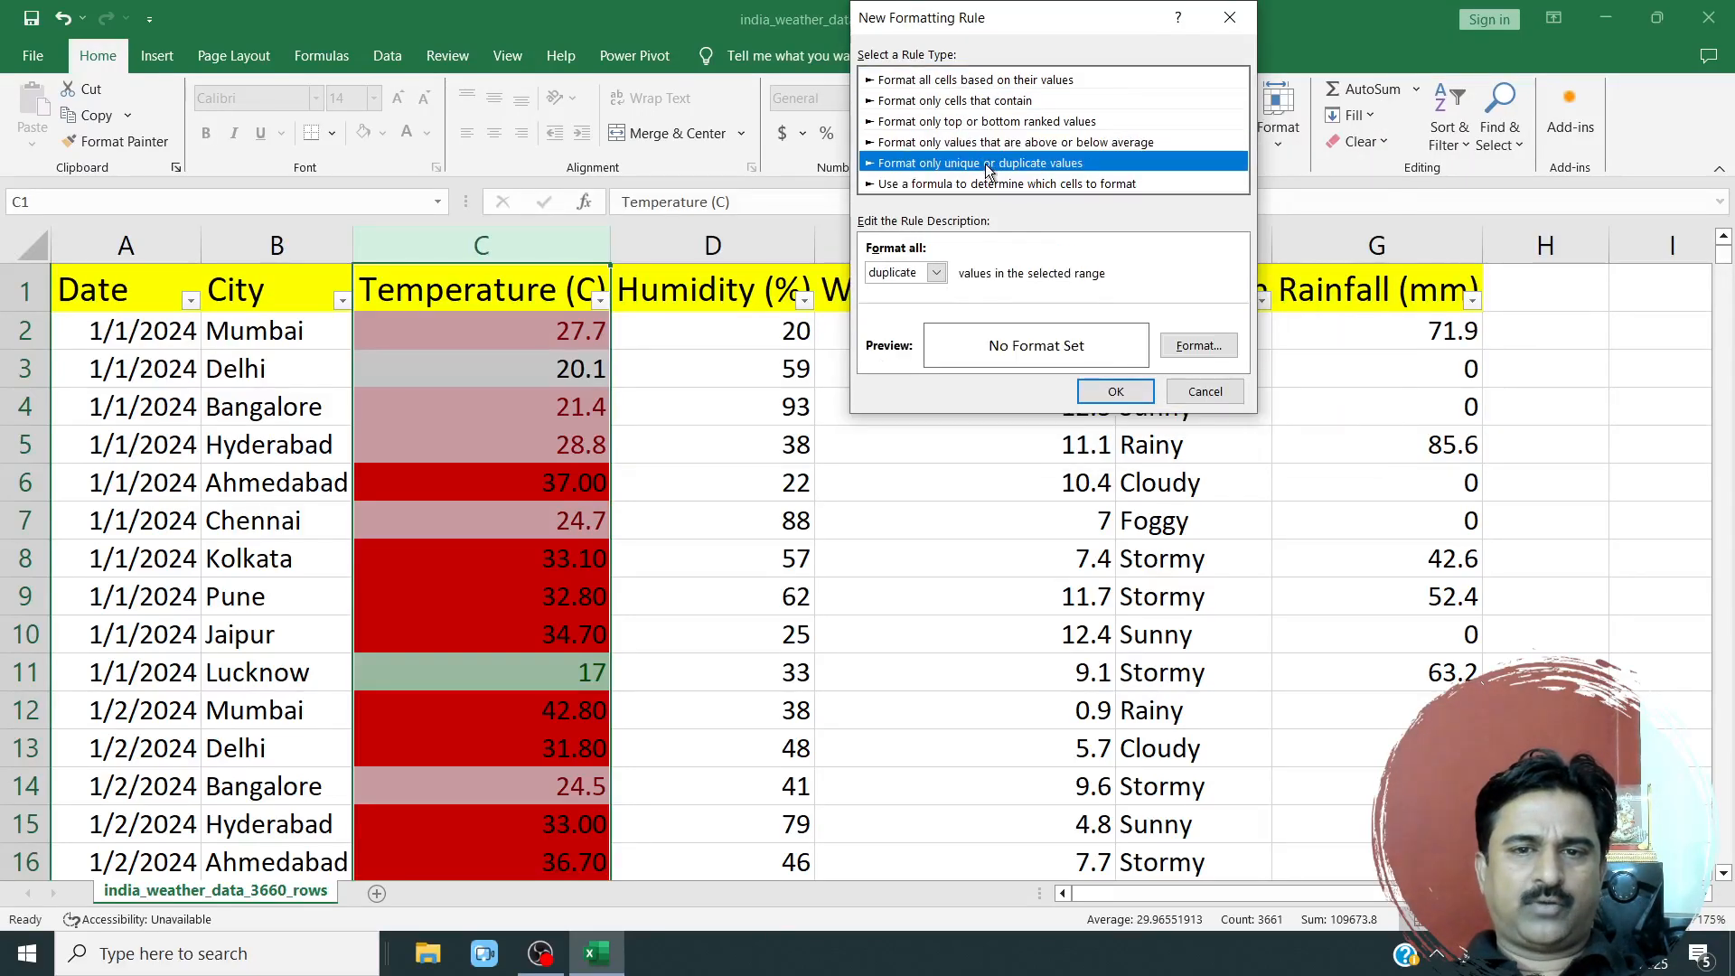
left_click(974, 100)
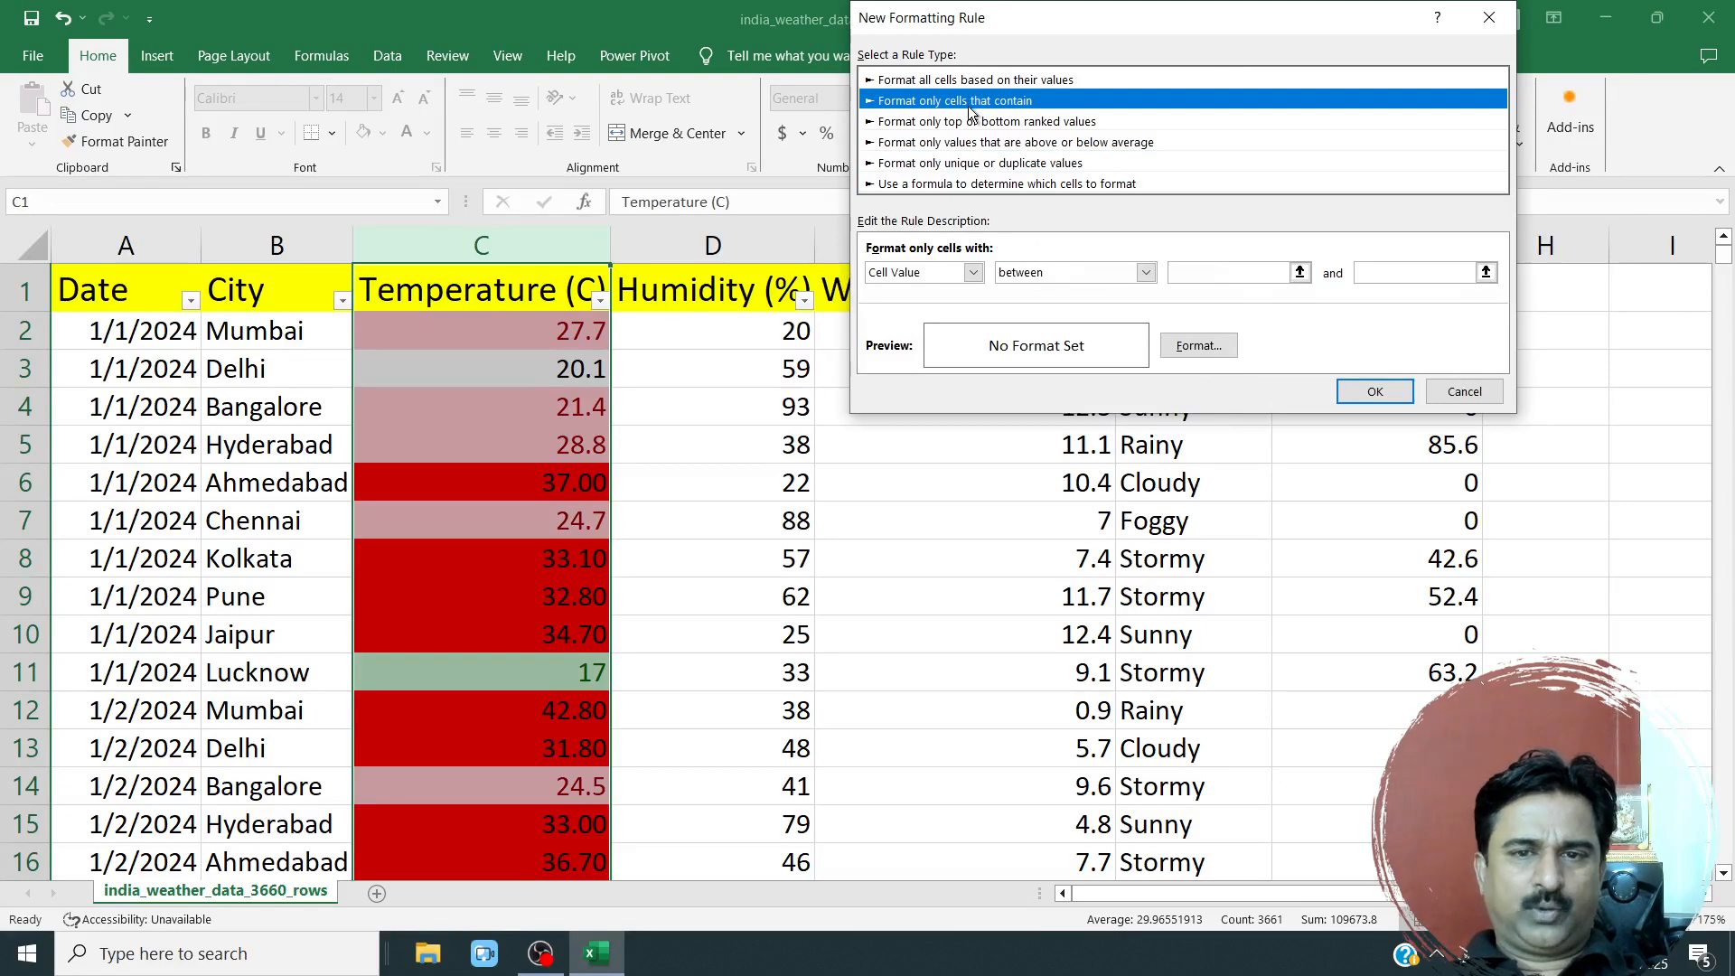
left_click(1459, 392)
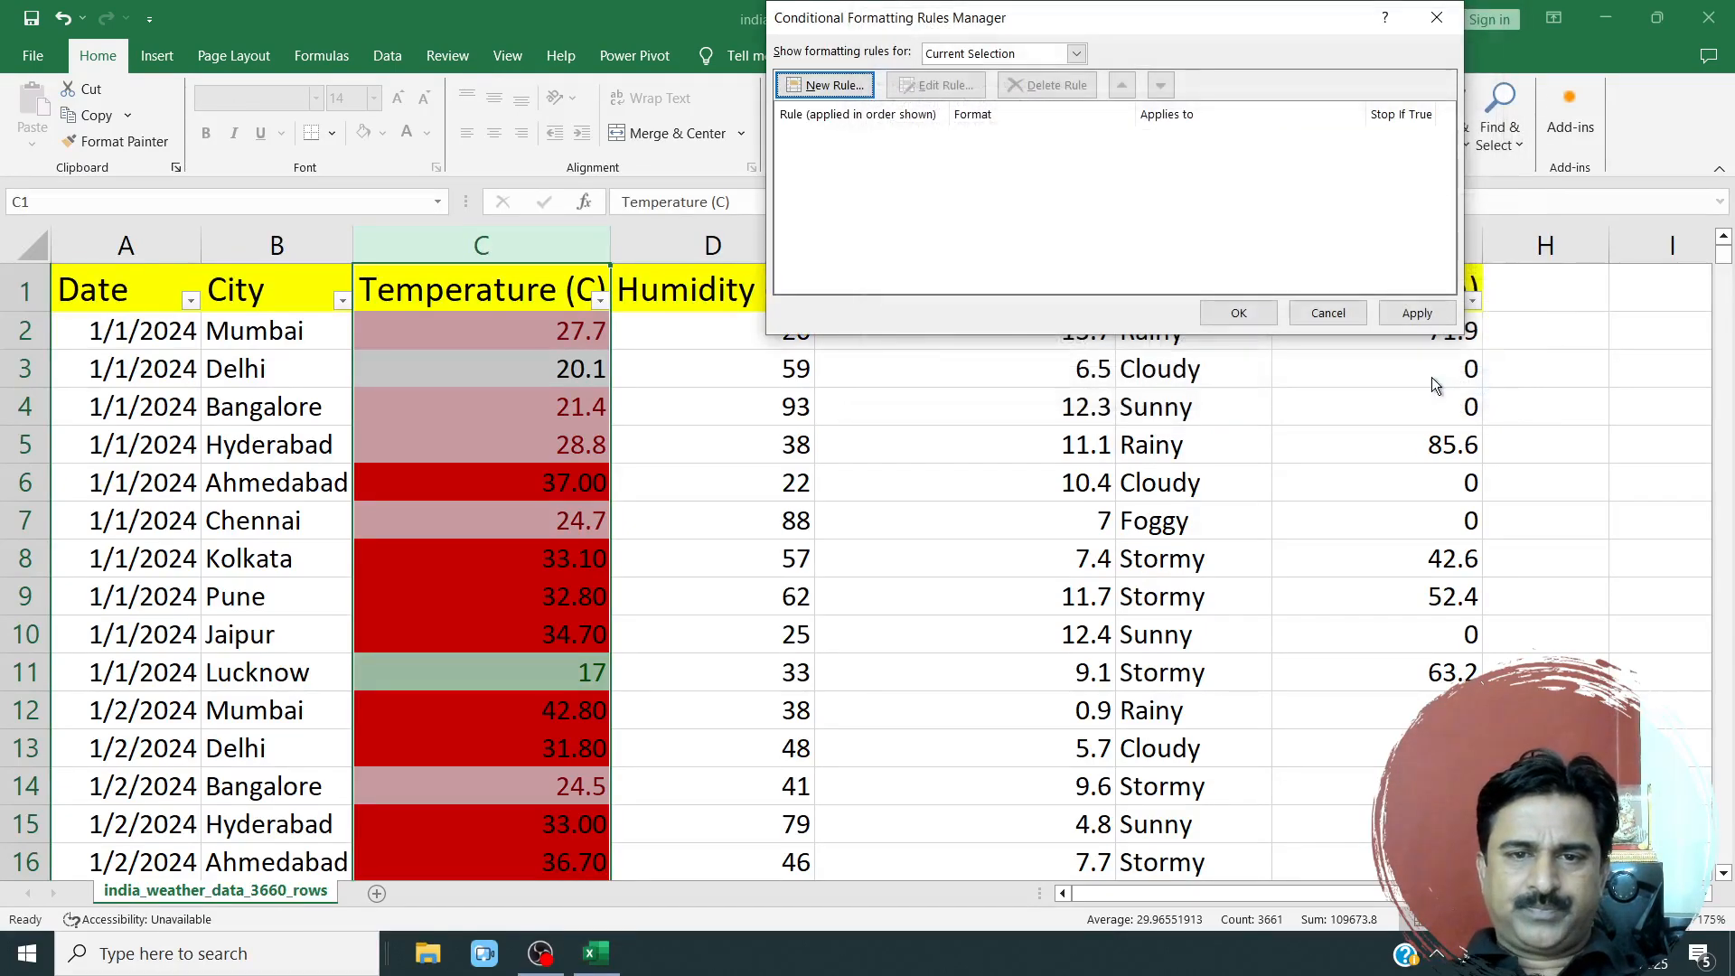
left_click(1325, 313)
Browse the Format as Table styles and the Temperature (C) filter menu without applying anything.
left_click(794, 482)
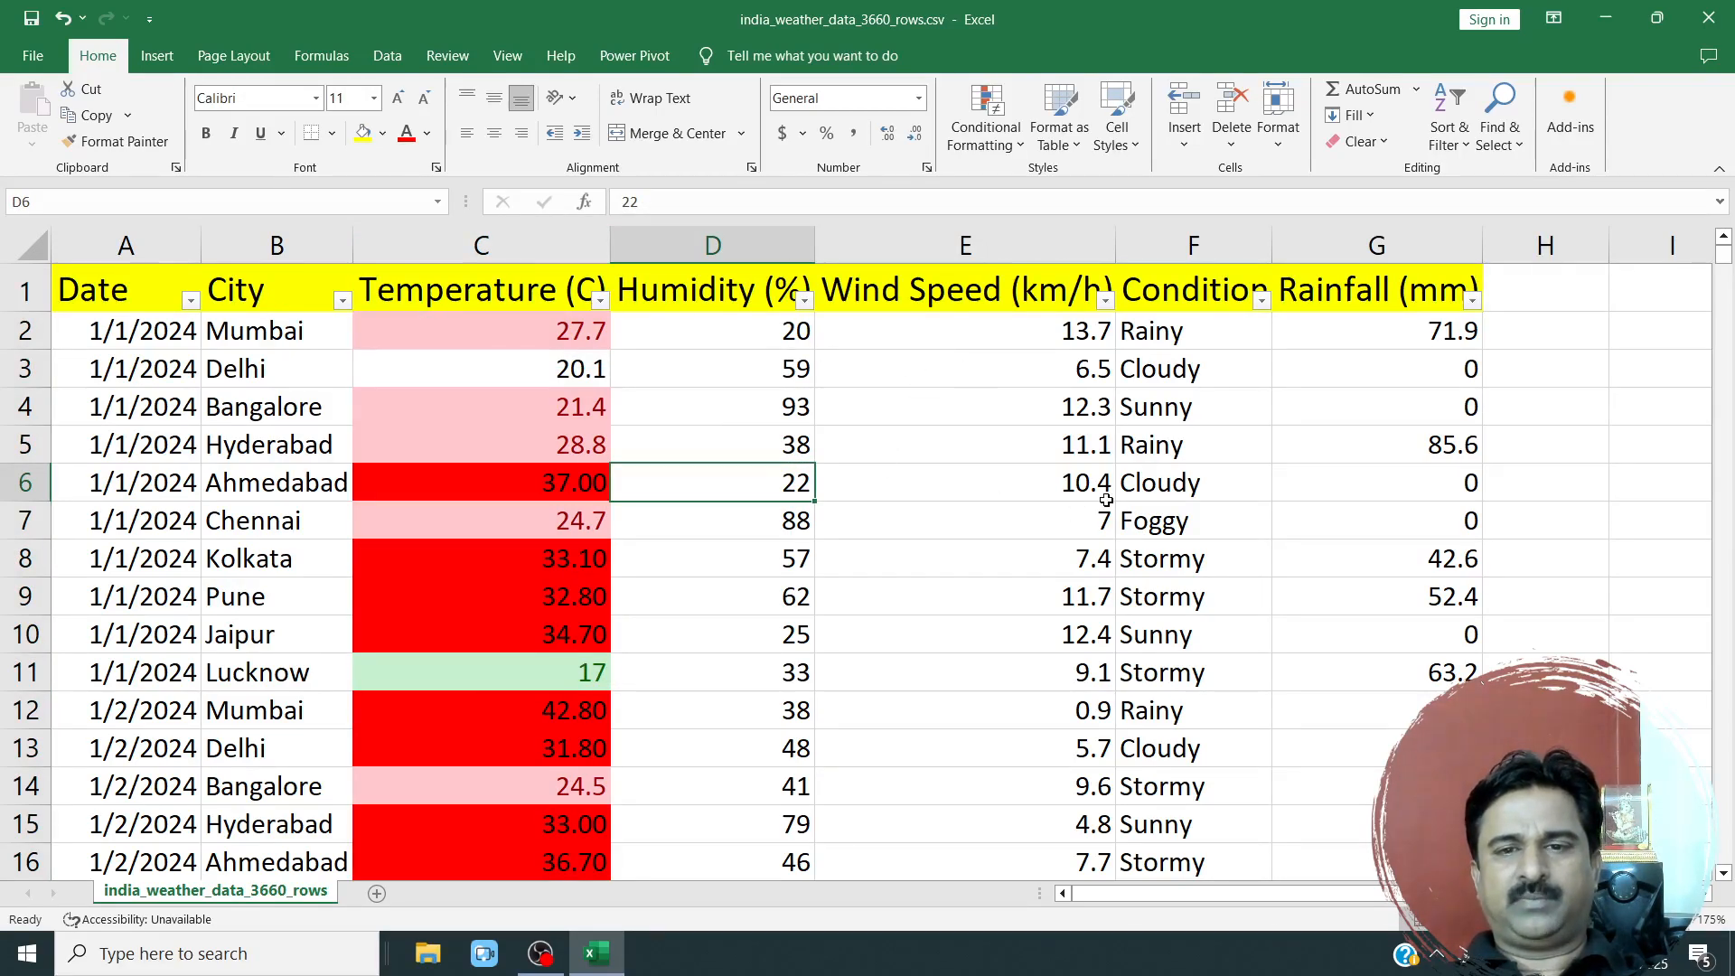
left_click(1080, 144)
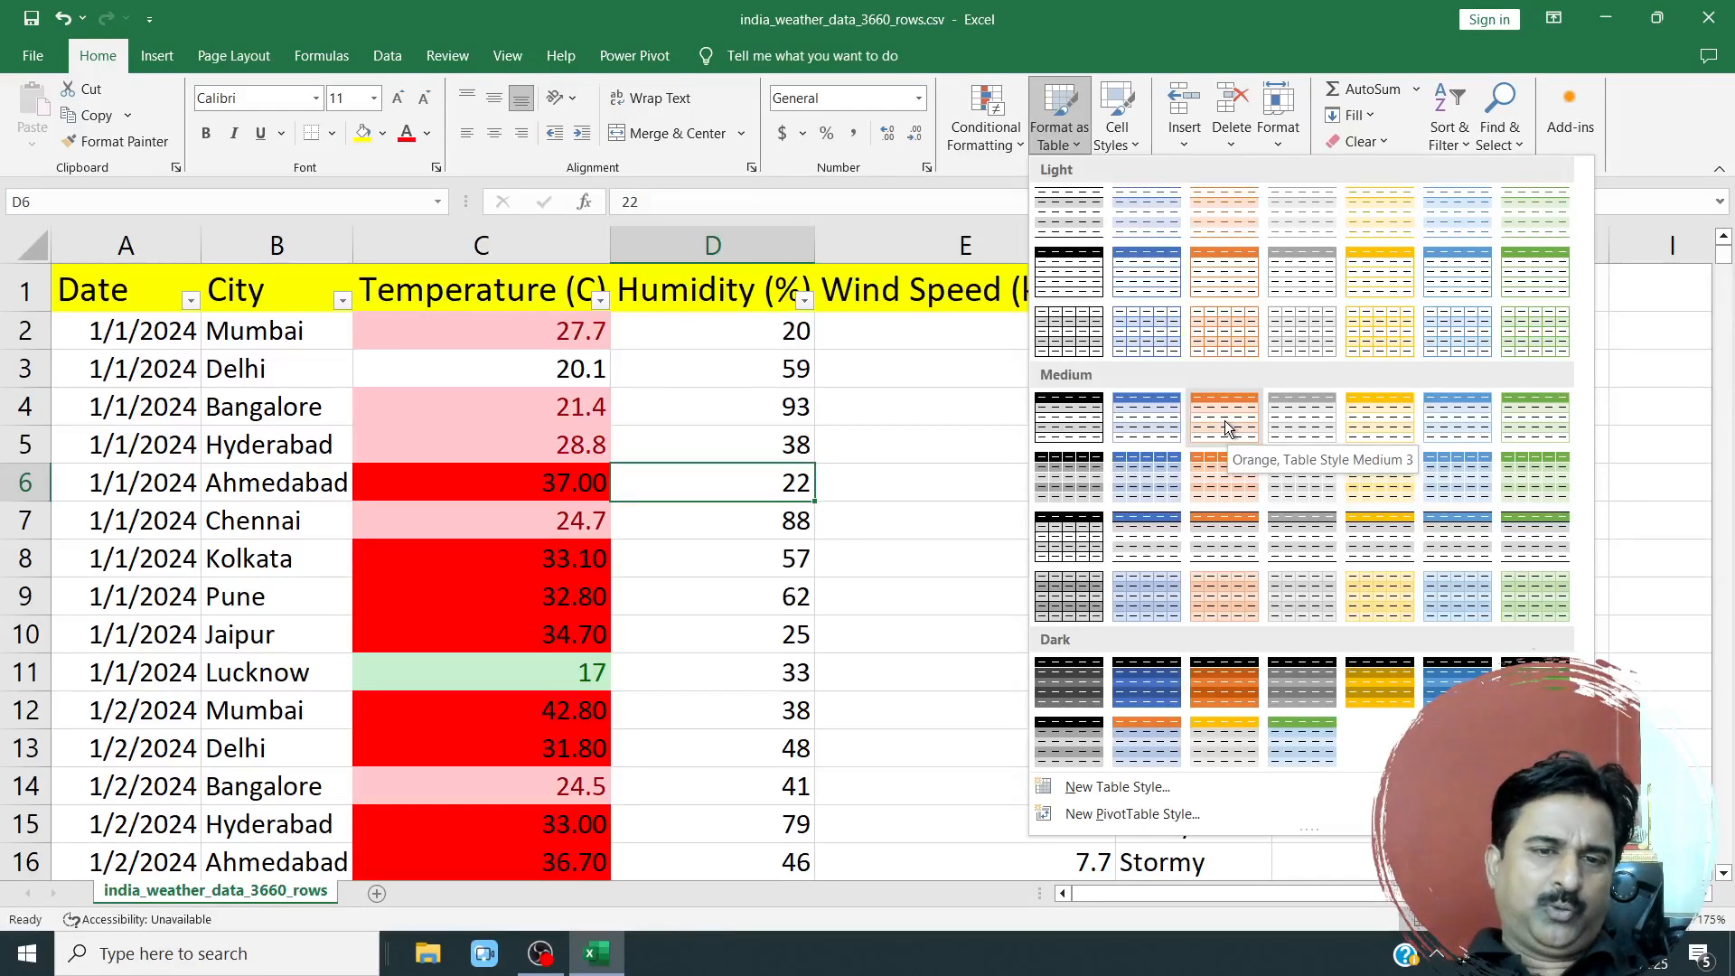
left_click(718, 361)
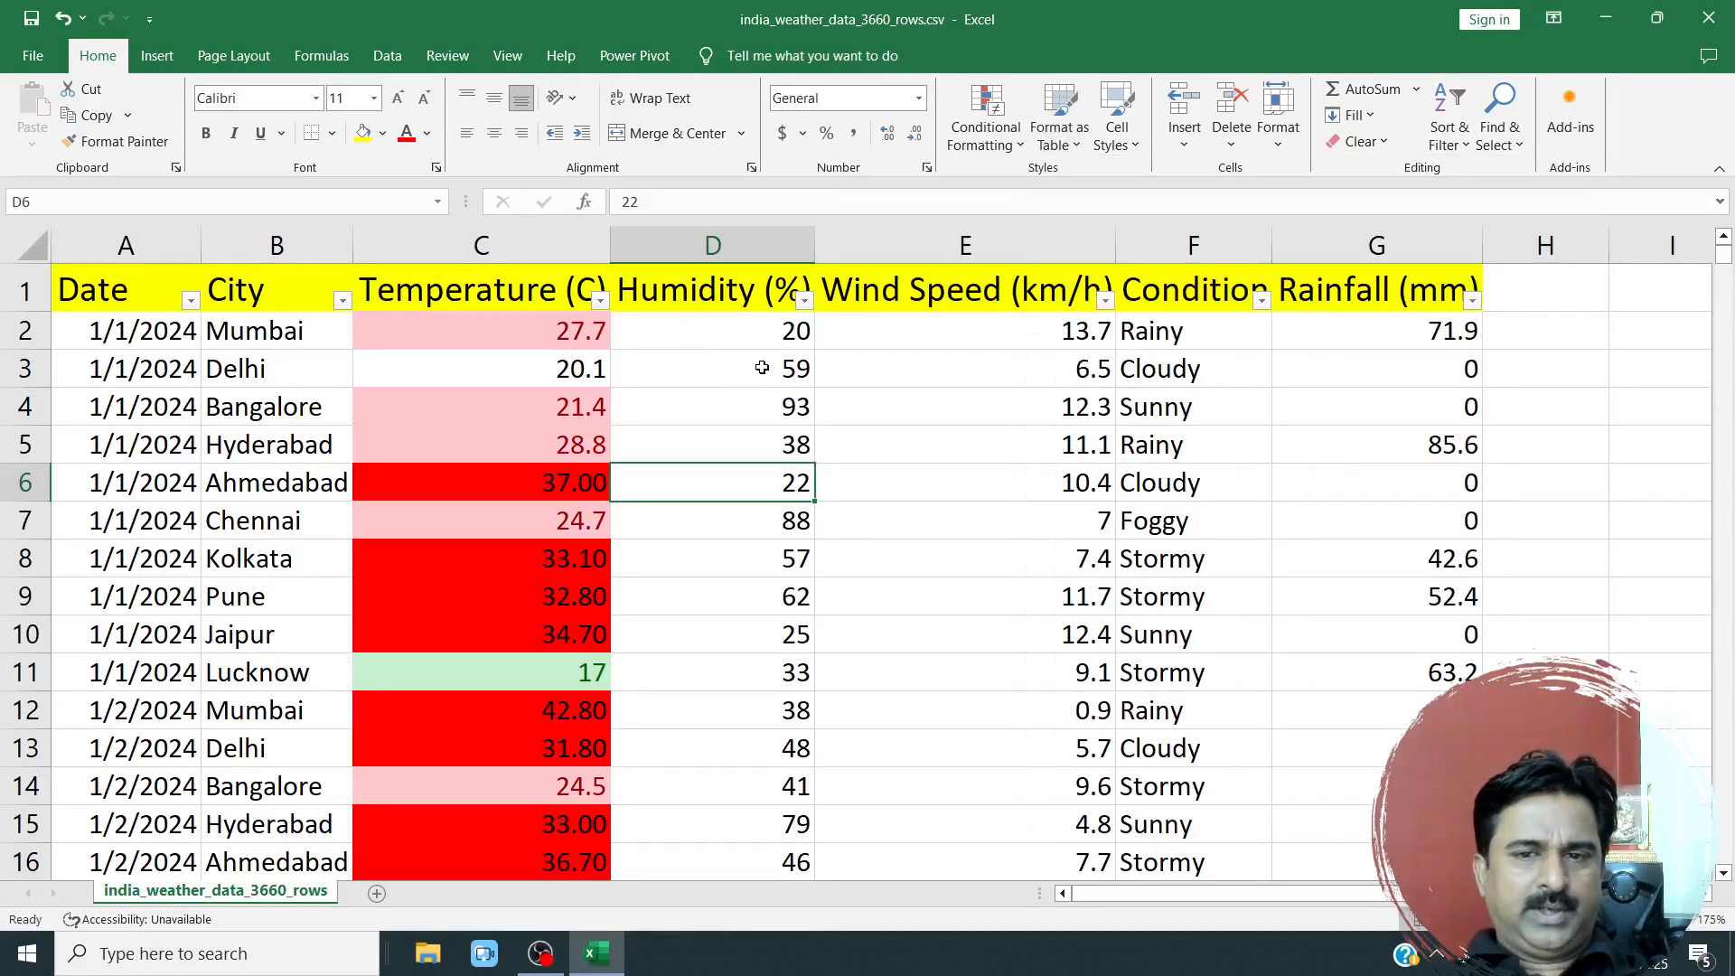
left_click(599, 300)
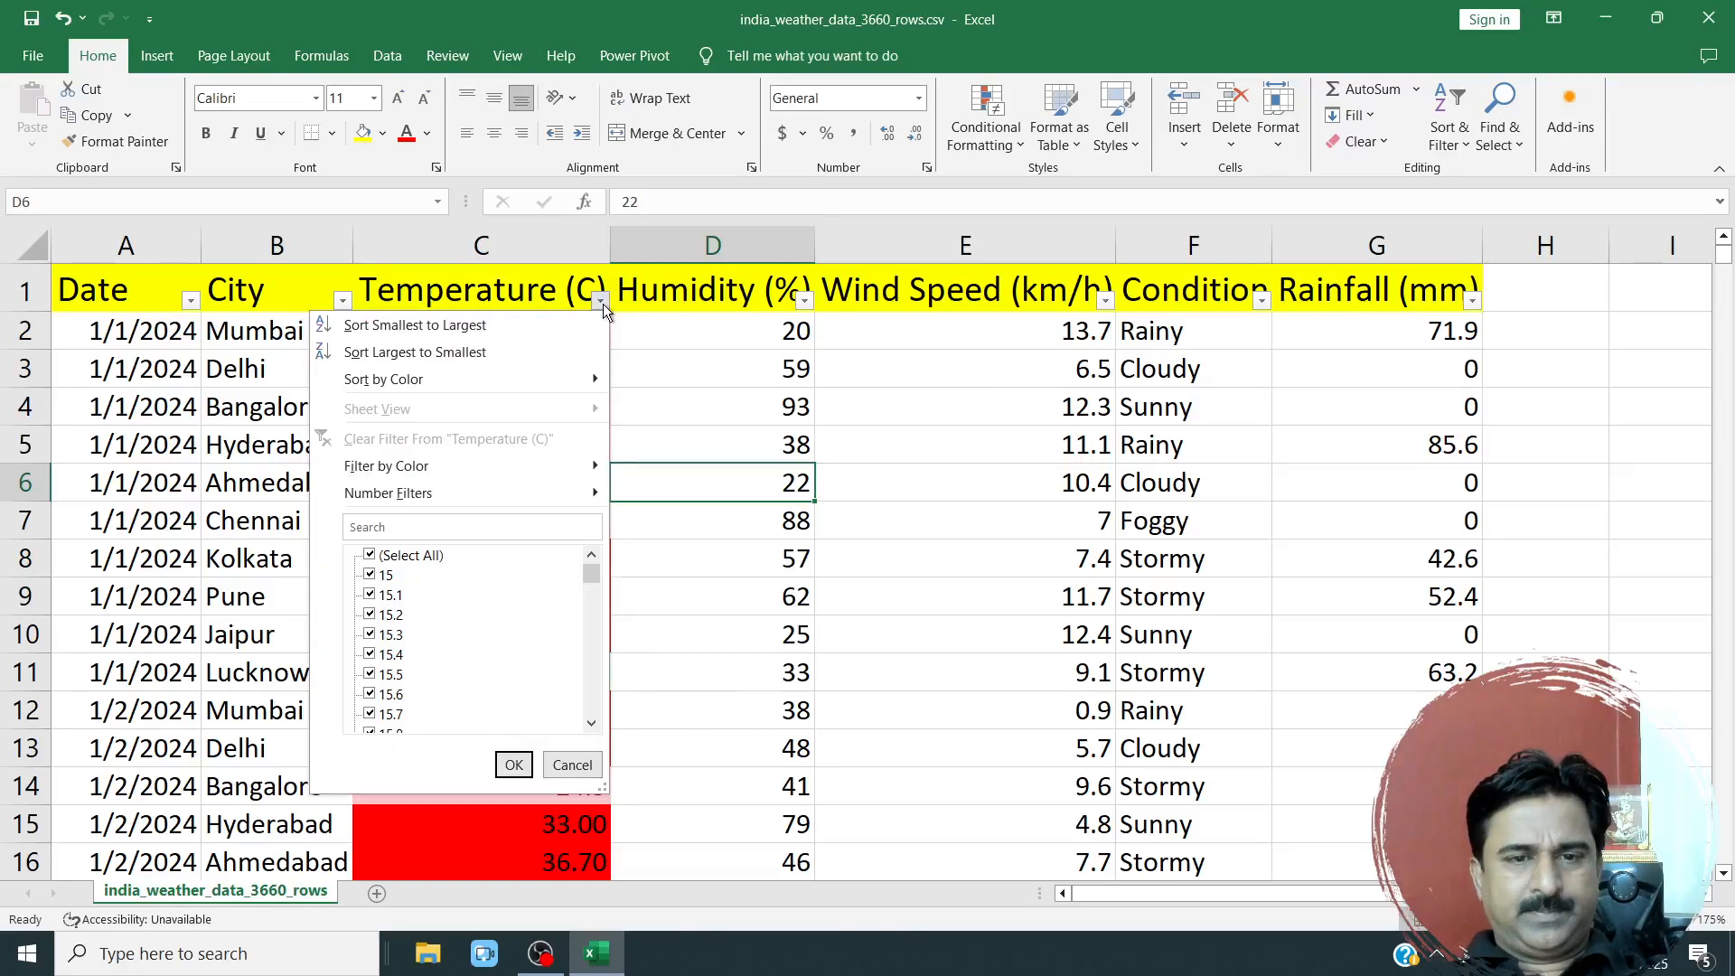
left_click(846, 367)
Clear the conditional formatting rules from the entire sheet.
left_click(482, 246)
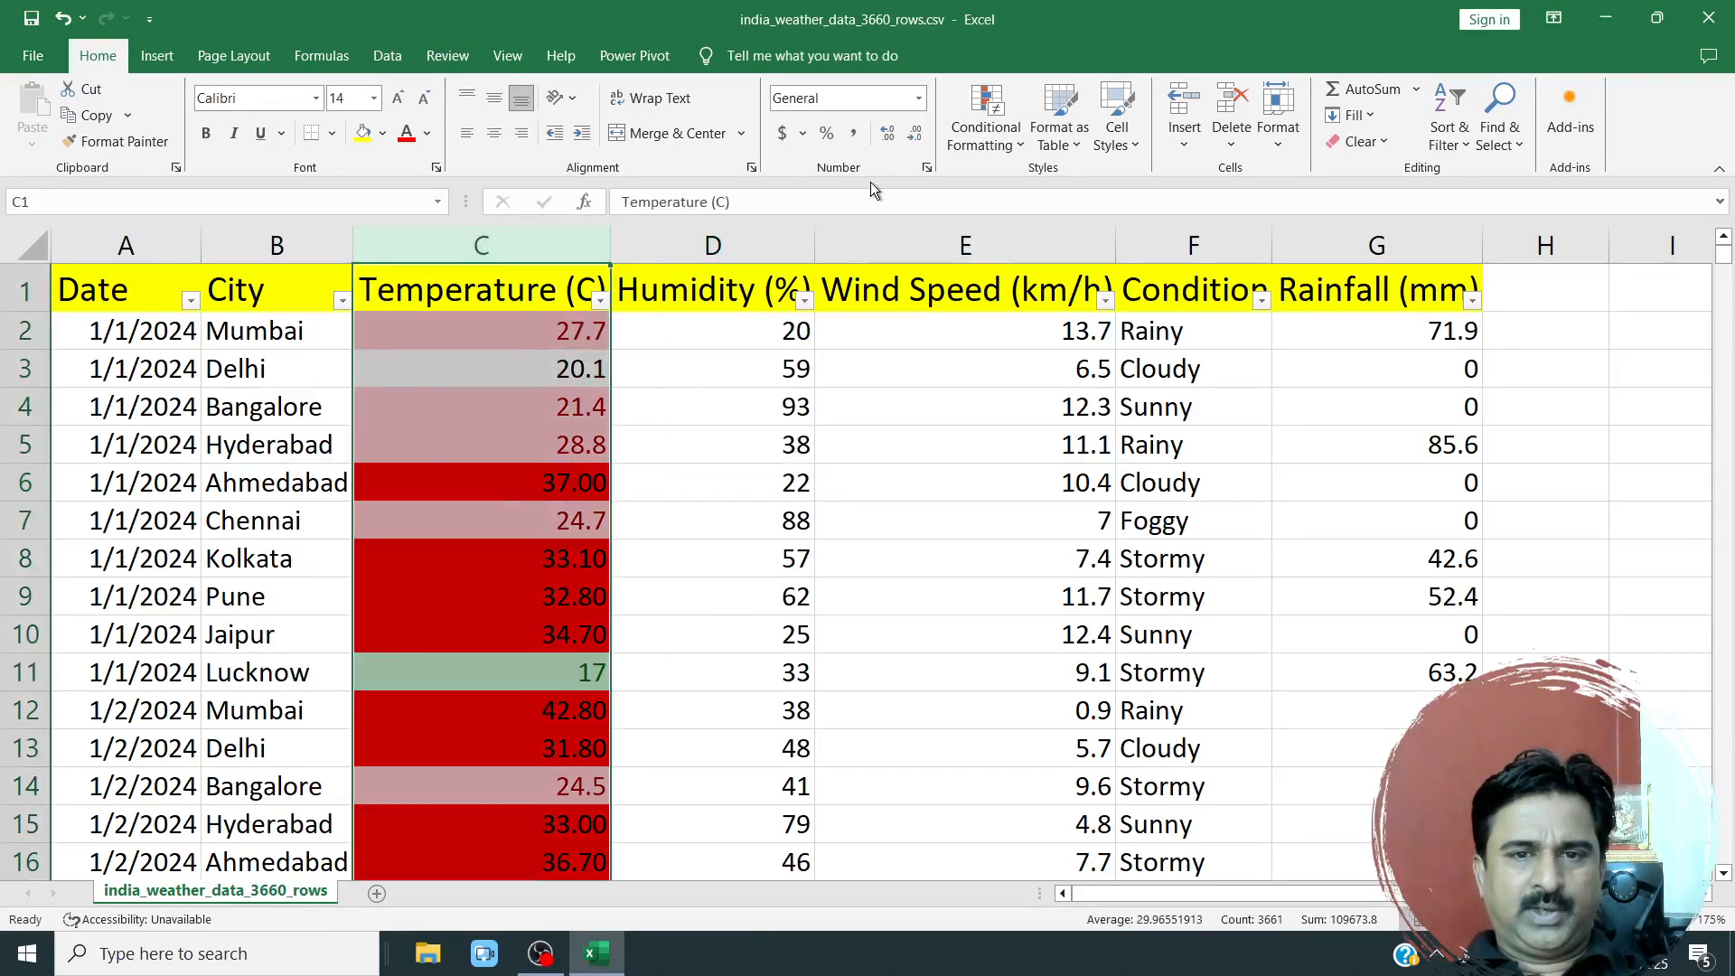
left_click(1015, 147)
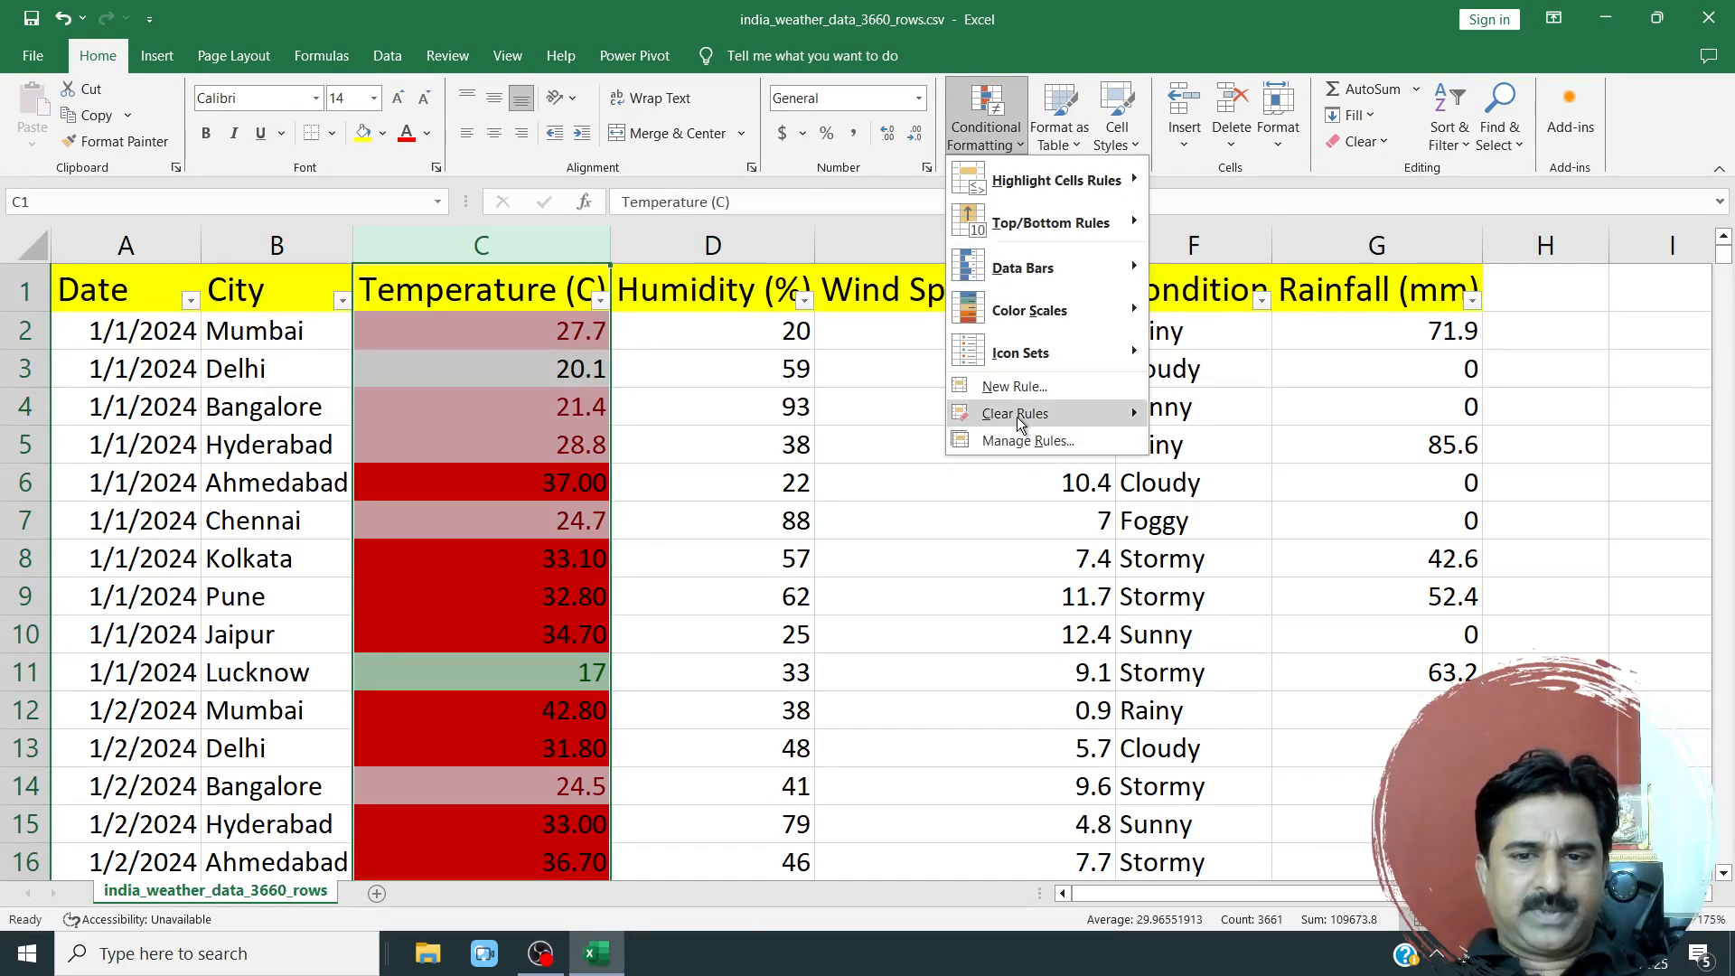
mouse_move(1018, 417)
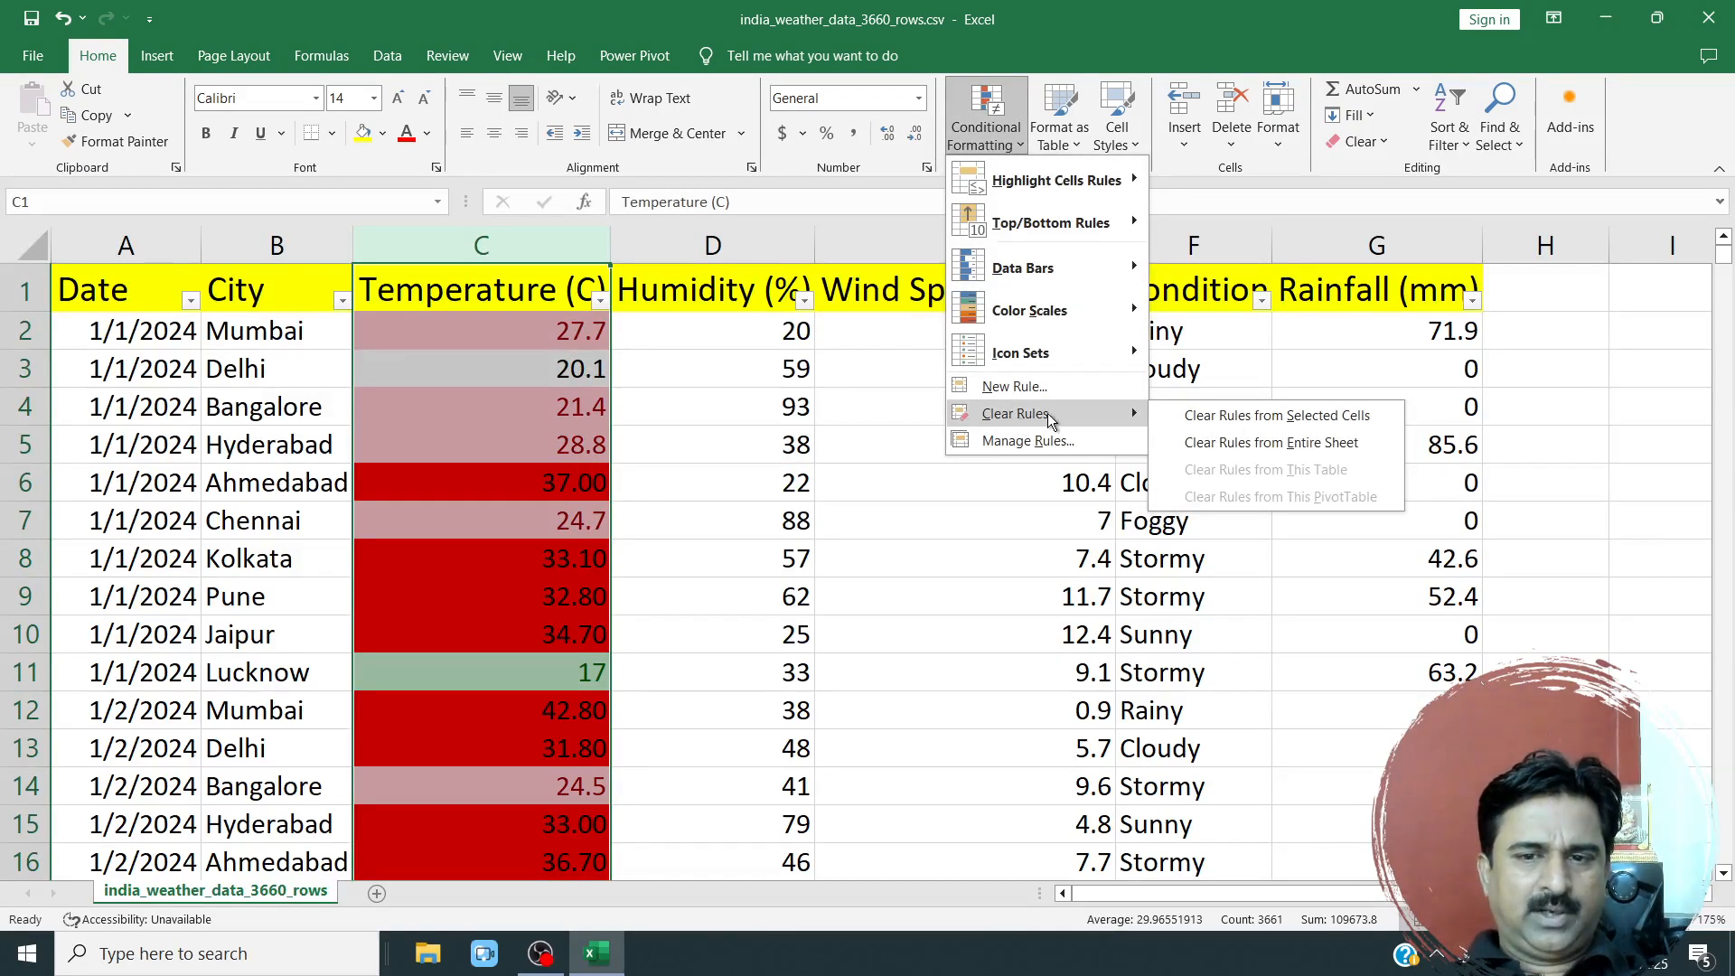
left_click(1296, 444)
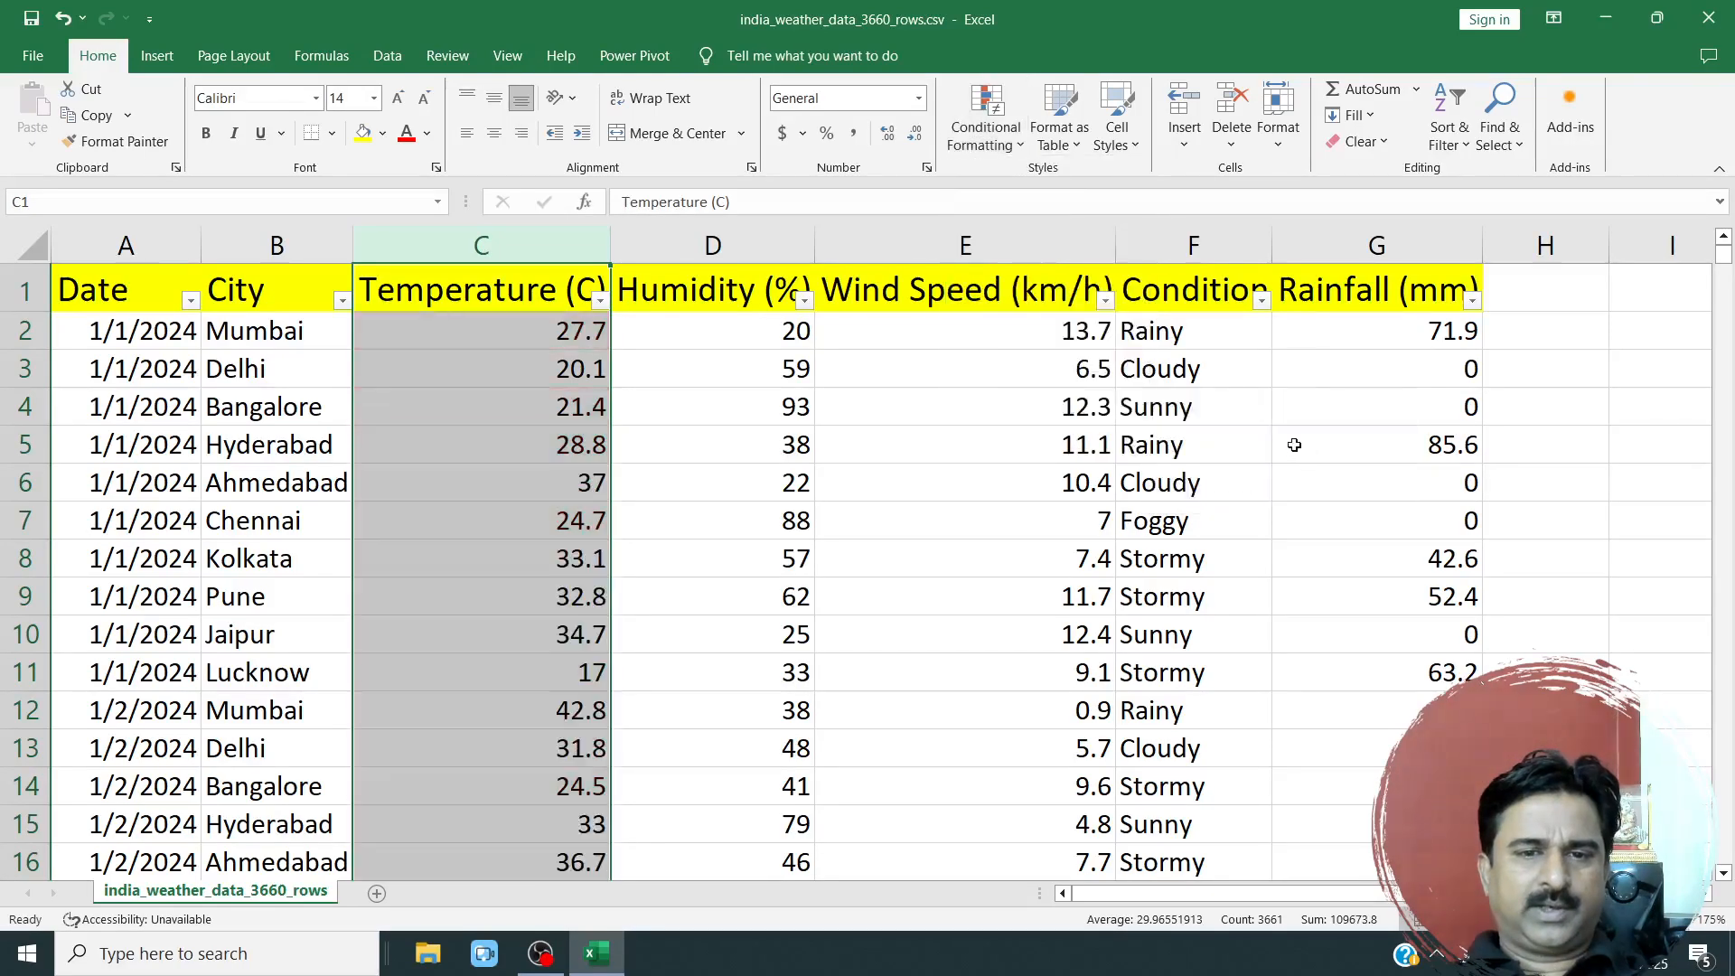
left_click(1215, 450)
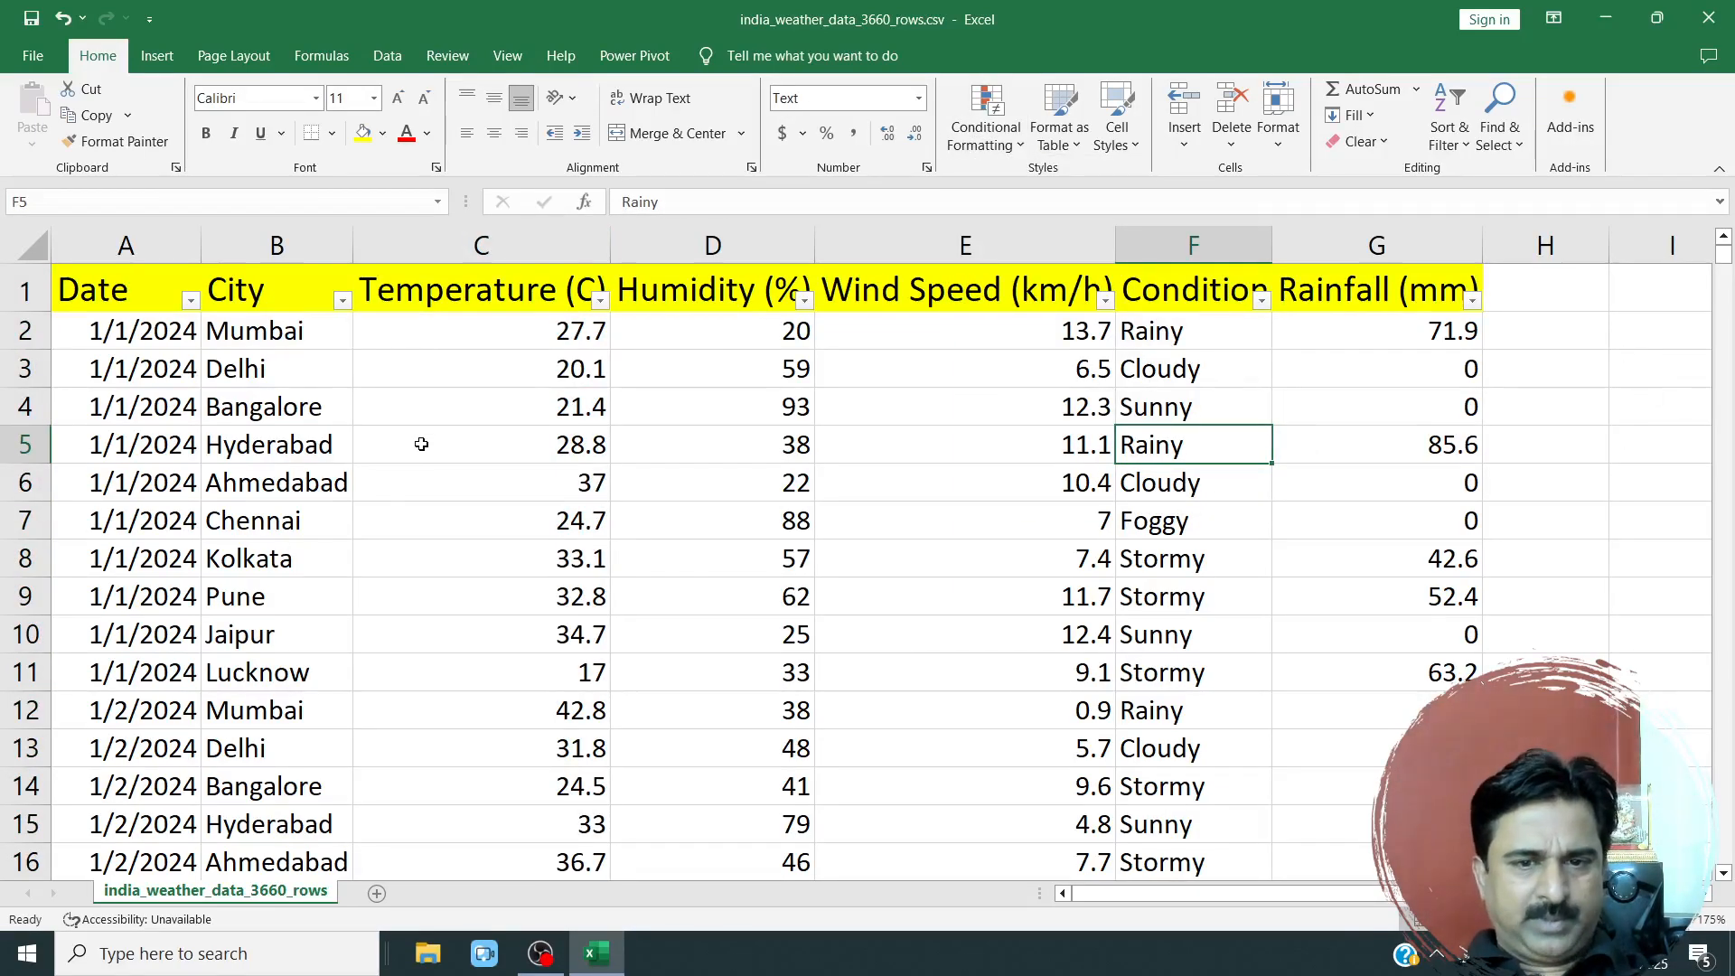
scroll(507, 581, "down", 10)
scroll(507, 581, "up", 10)
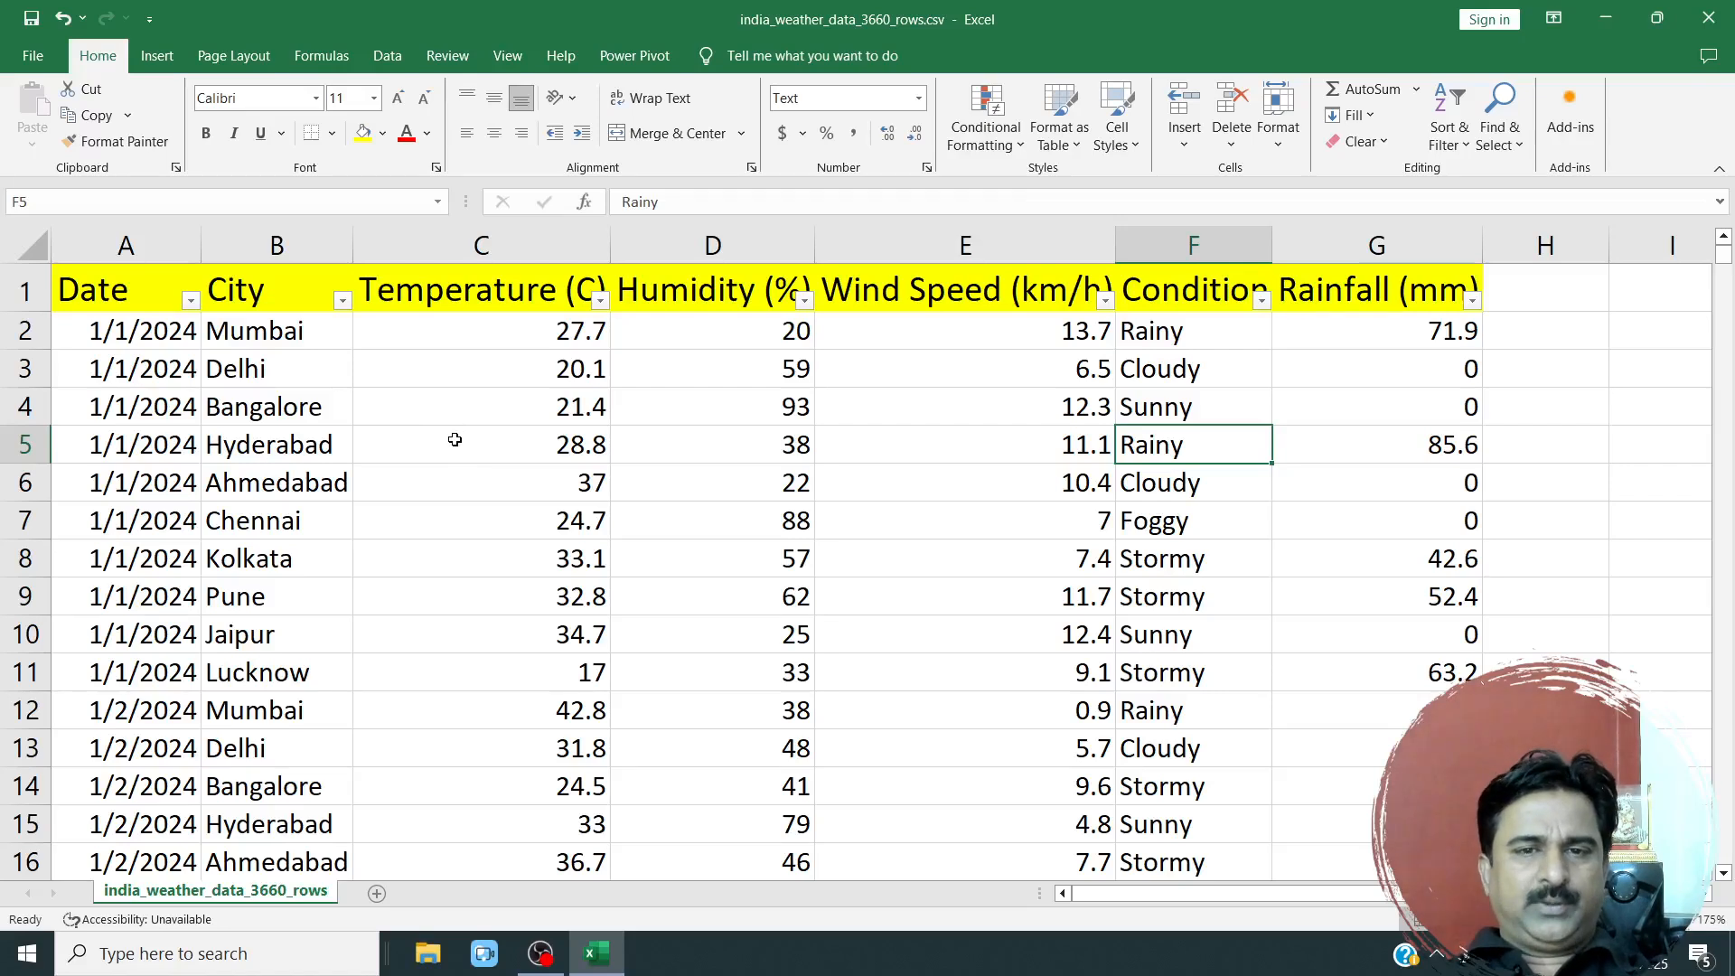
Apply a Top 10 Items rule with Light Red Fill with Dark Red Text to the Temperature (C) column.
left_click(530, 248)
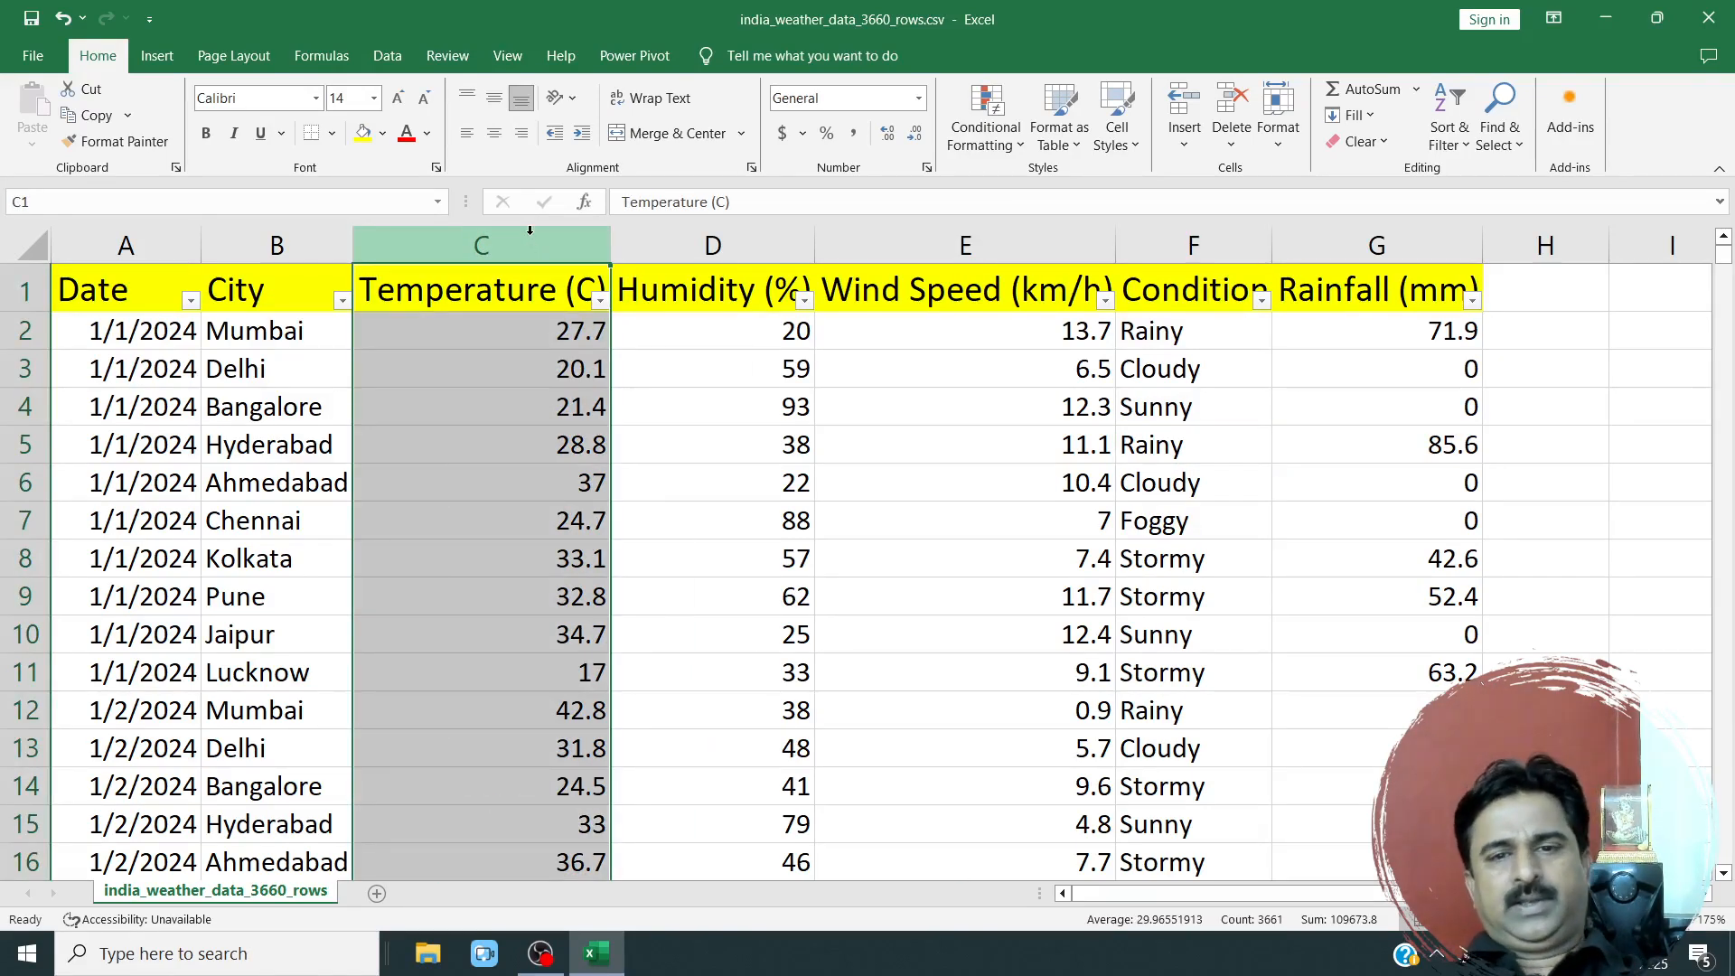
left_click(1011, 144)
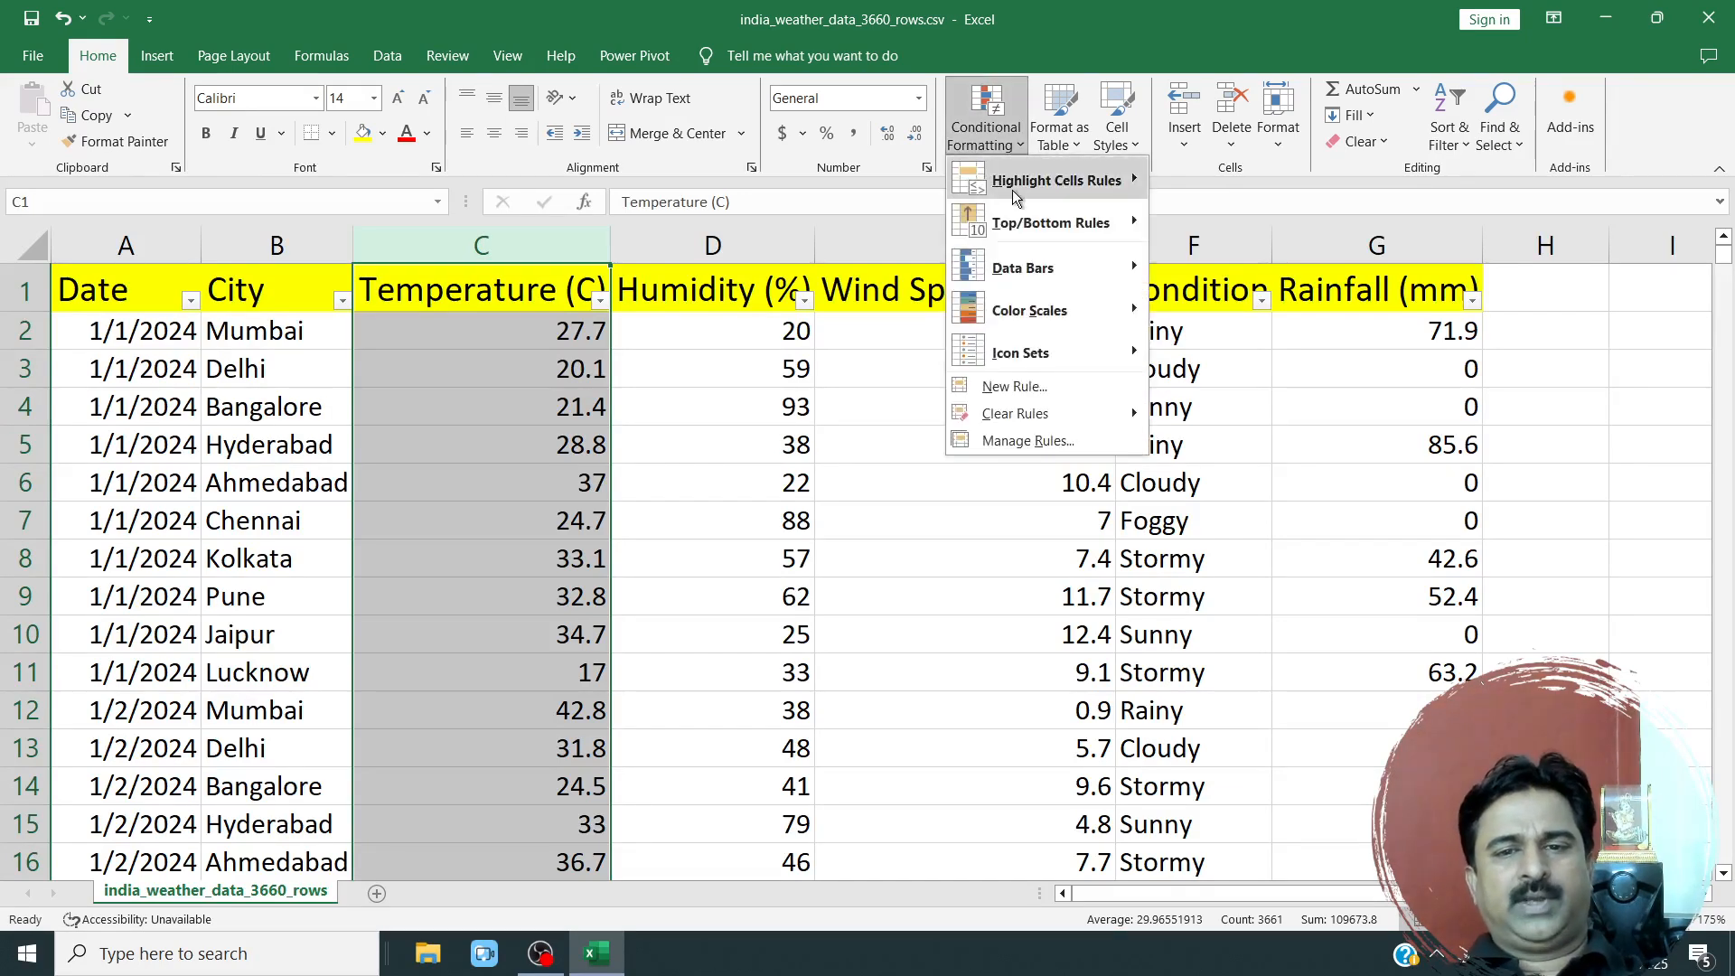
mouse_move(1035, 226)
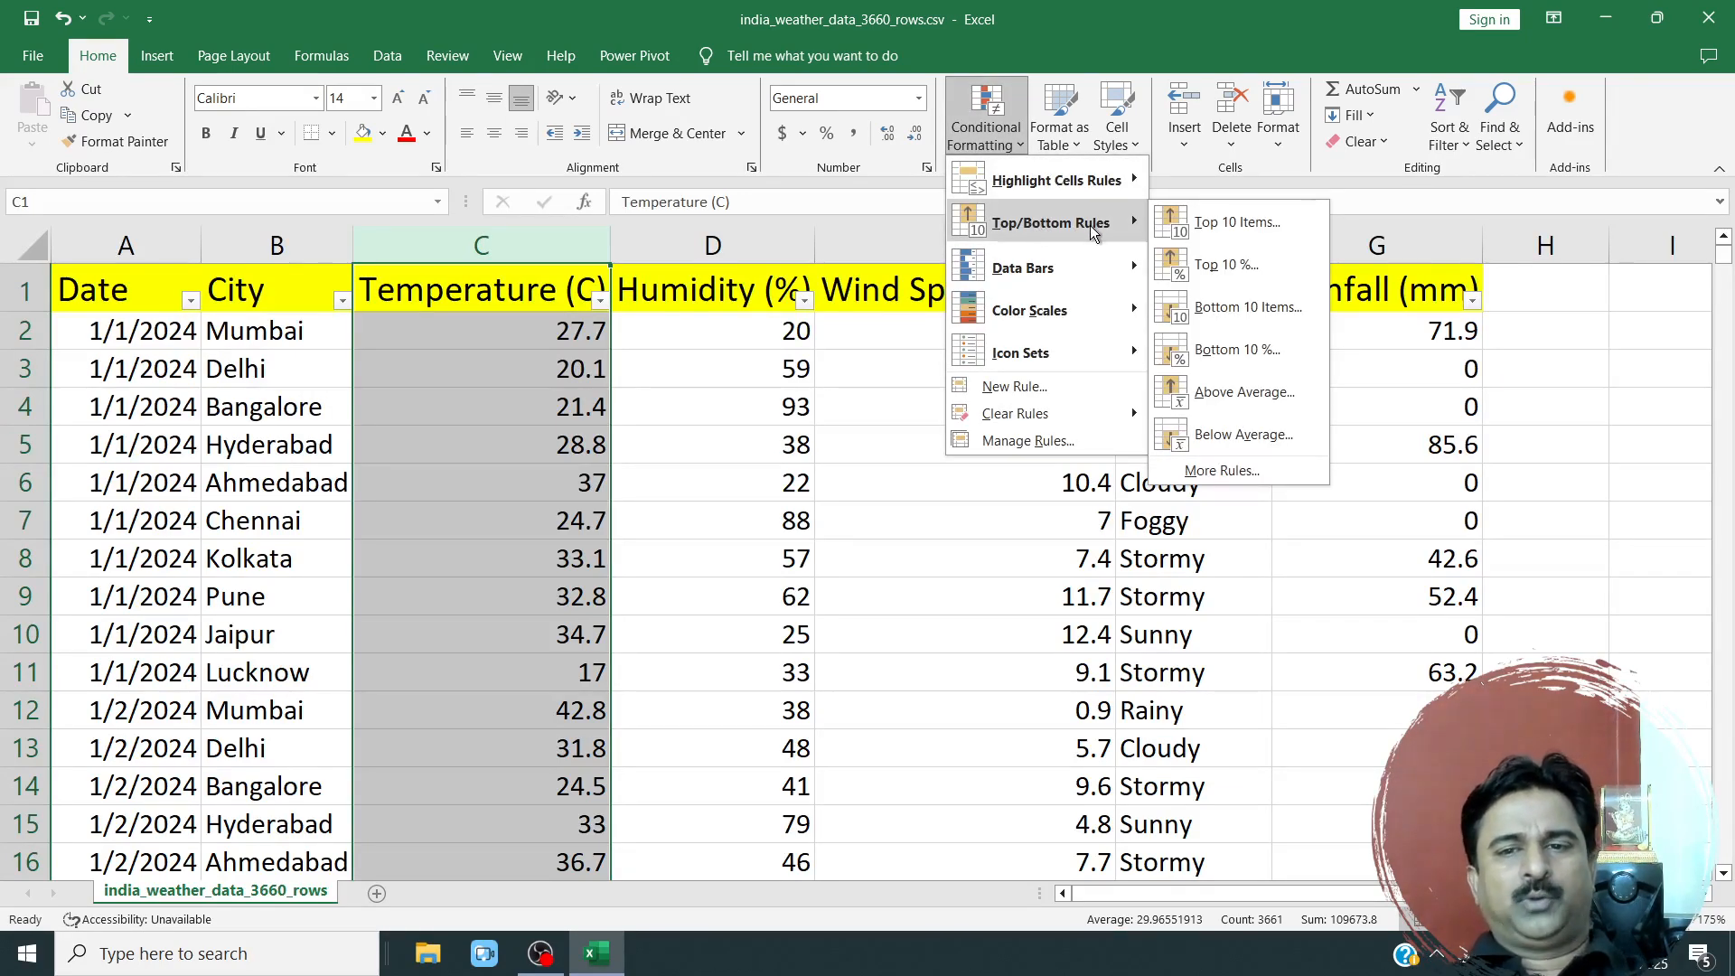
left_click(1238, 222)
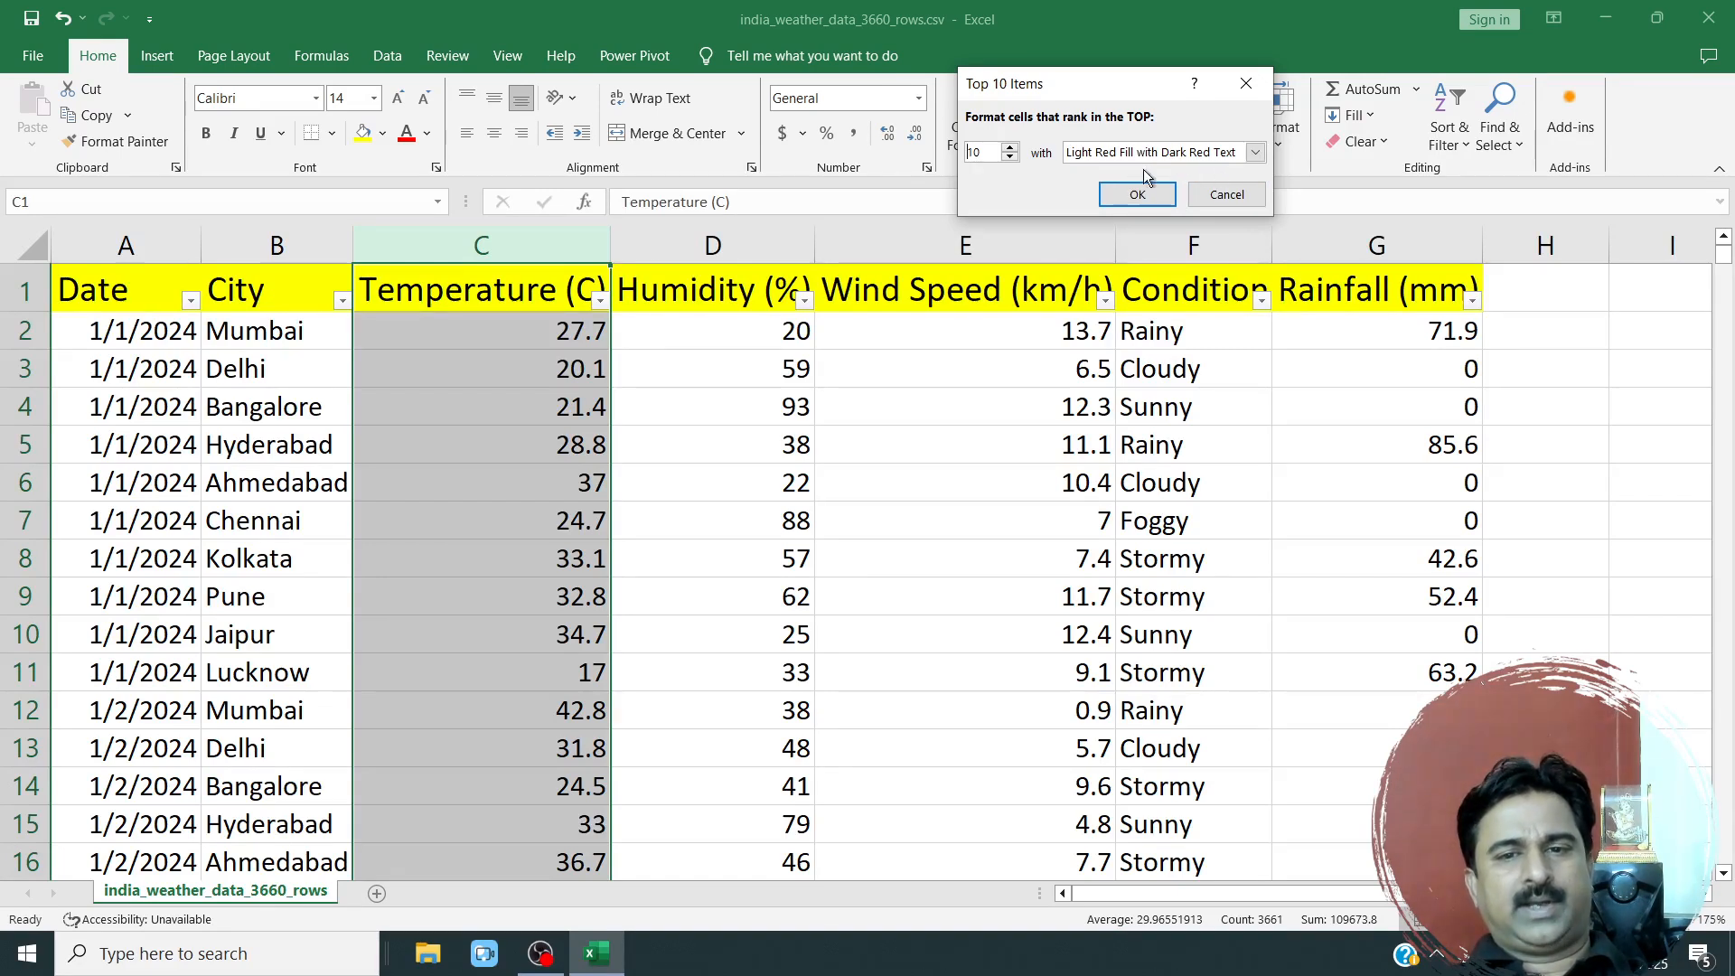
left_click(1131, 195)
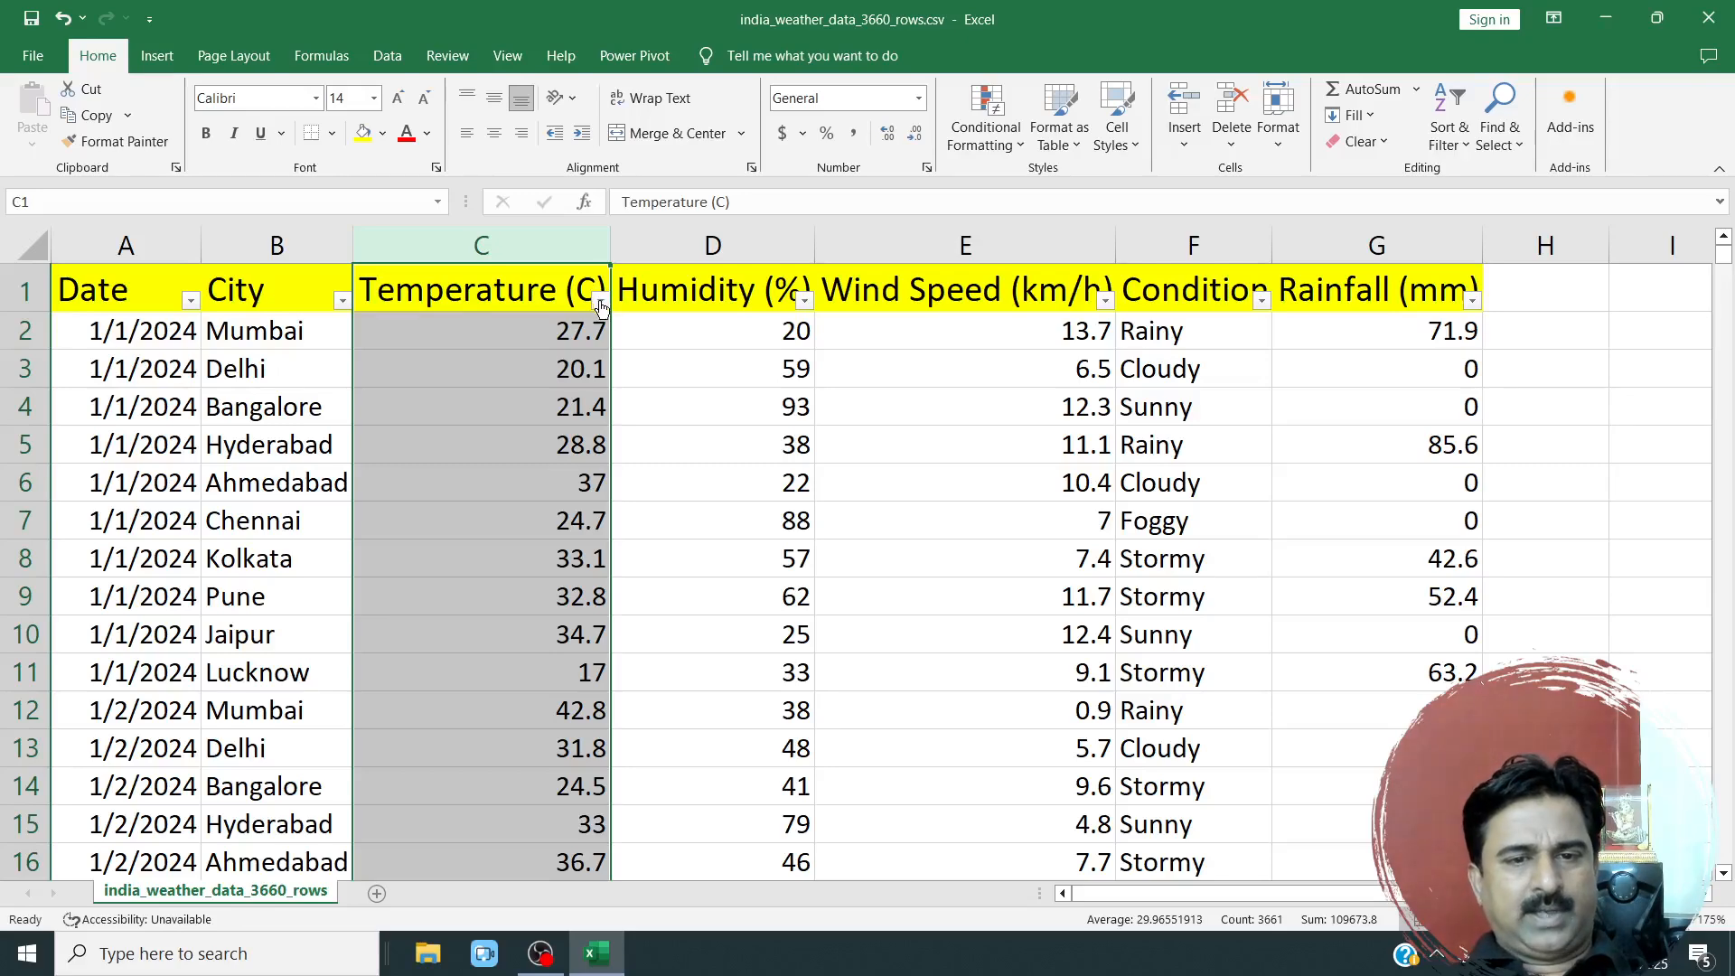
left_click(533, 513)
mouse_move(1723, 251)
left_mouse_down()
mouse_move(1727, 866)
mouse_move(1722, 242)
left_mouse_up()
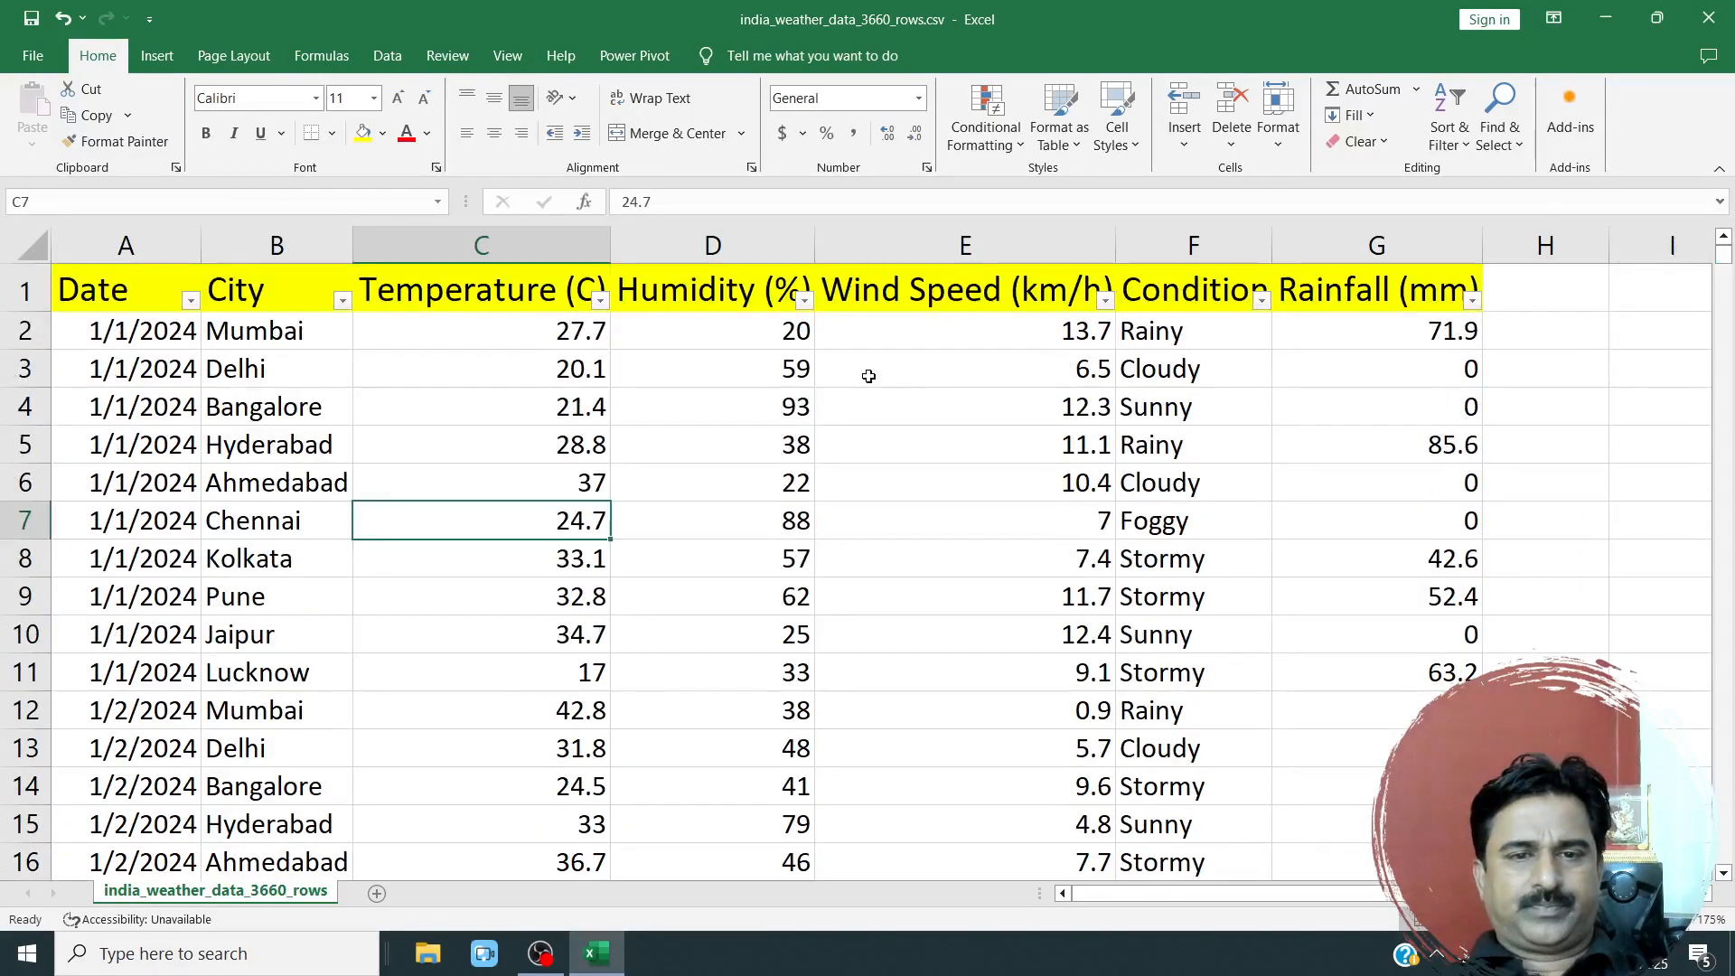
Filter the Temperature (C) column by the light red cell colour, and remove that filter again.
left_click(601, 300)
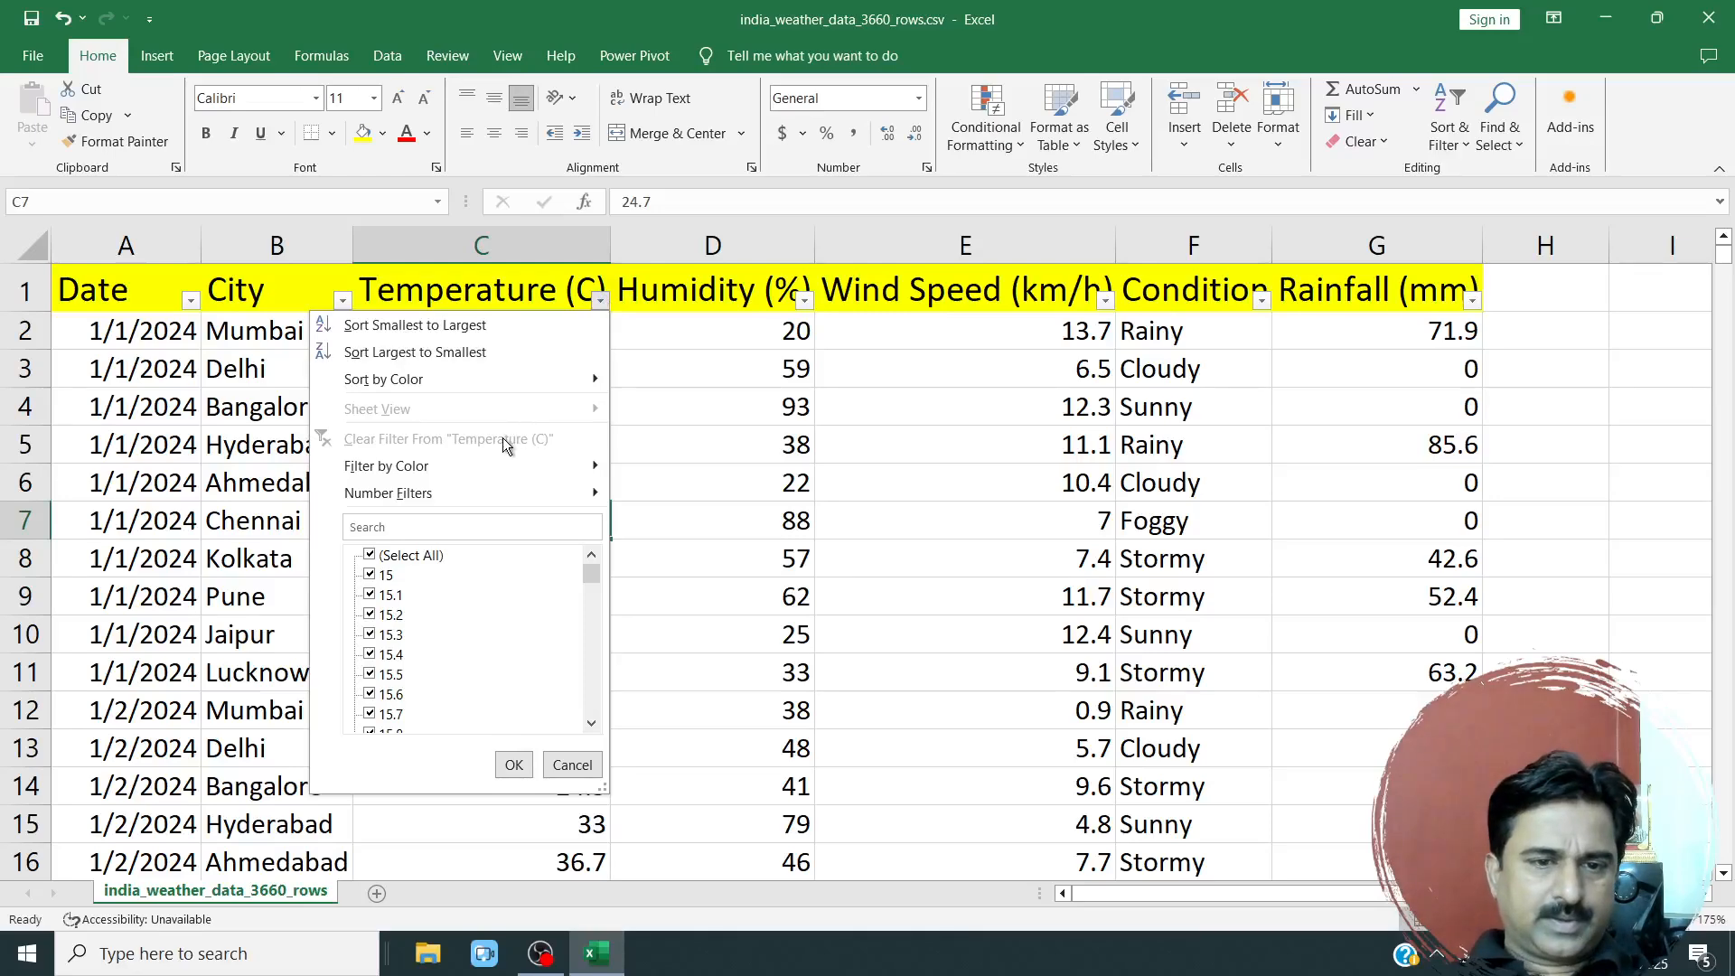
mouse_move(491, 472)
left_click(700, 490)
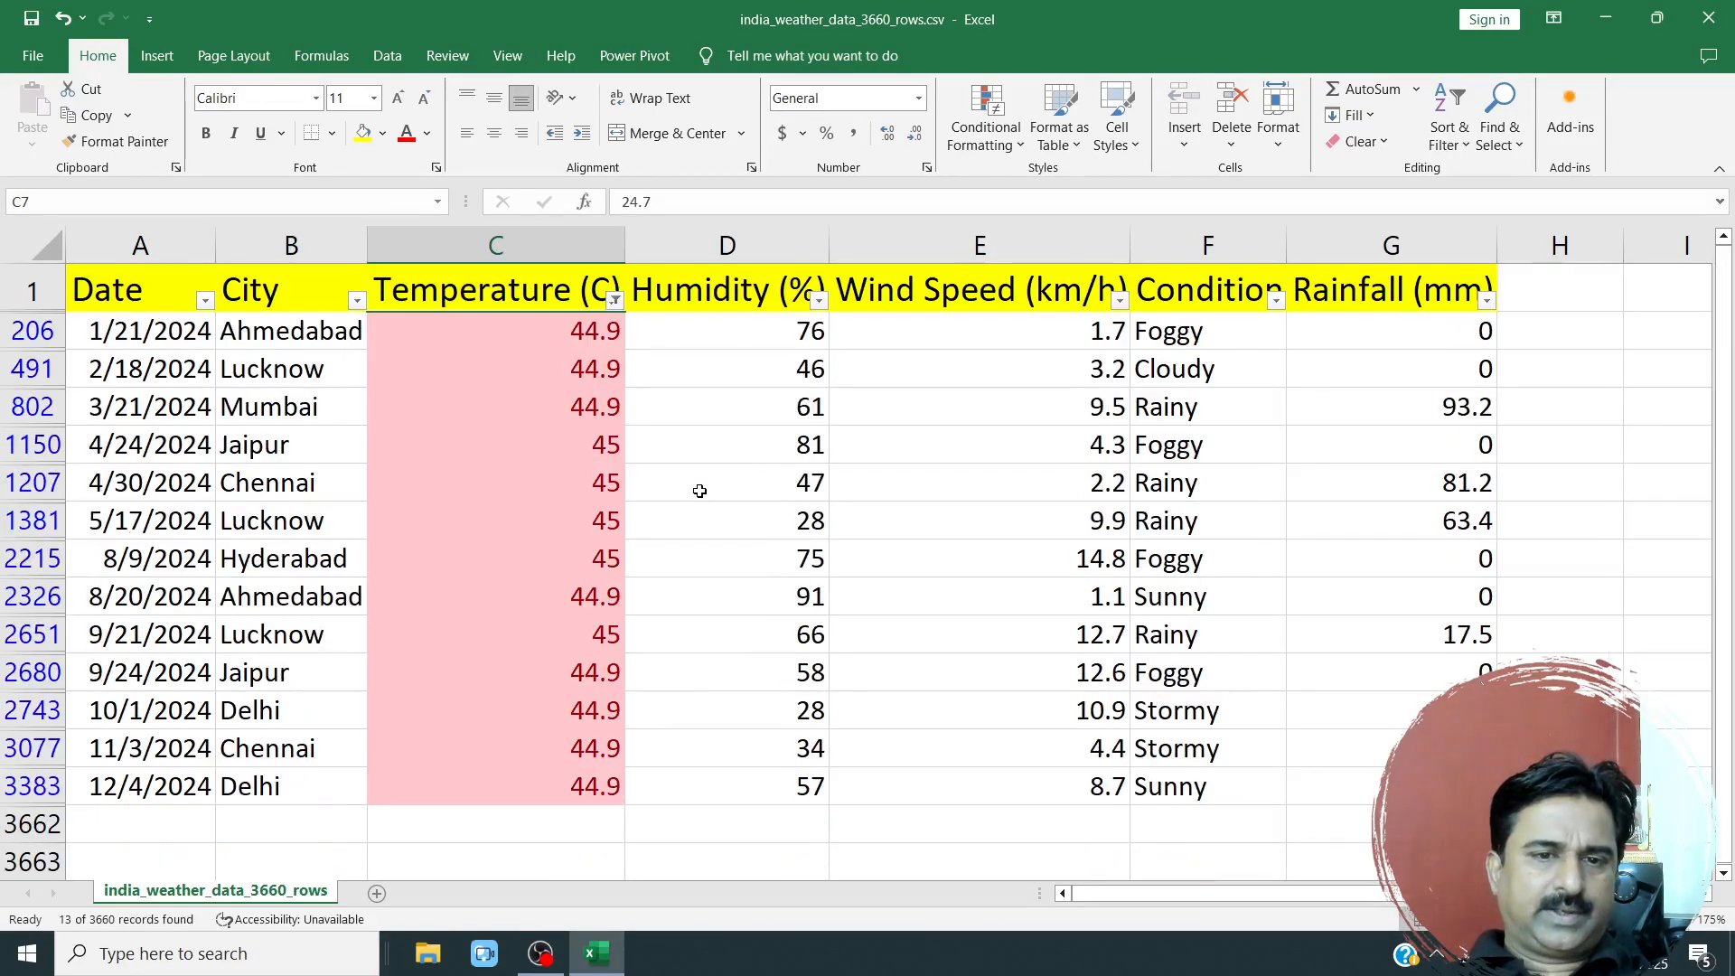
left_click(614, 301)
mouse_move(571, 469)
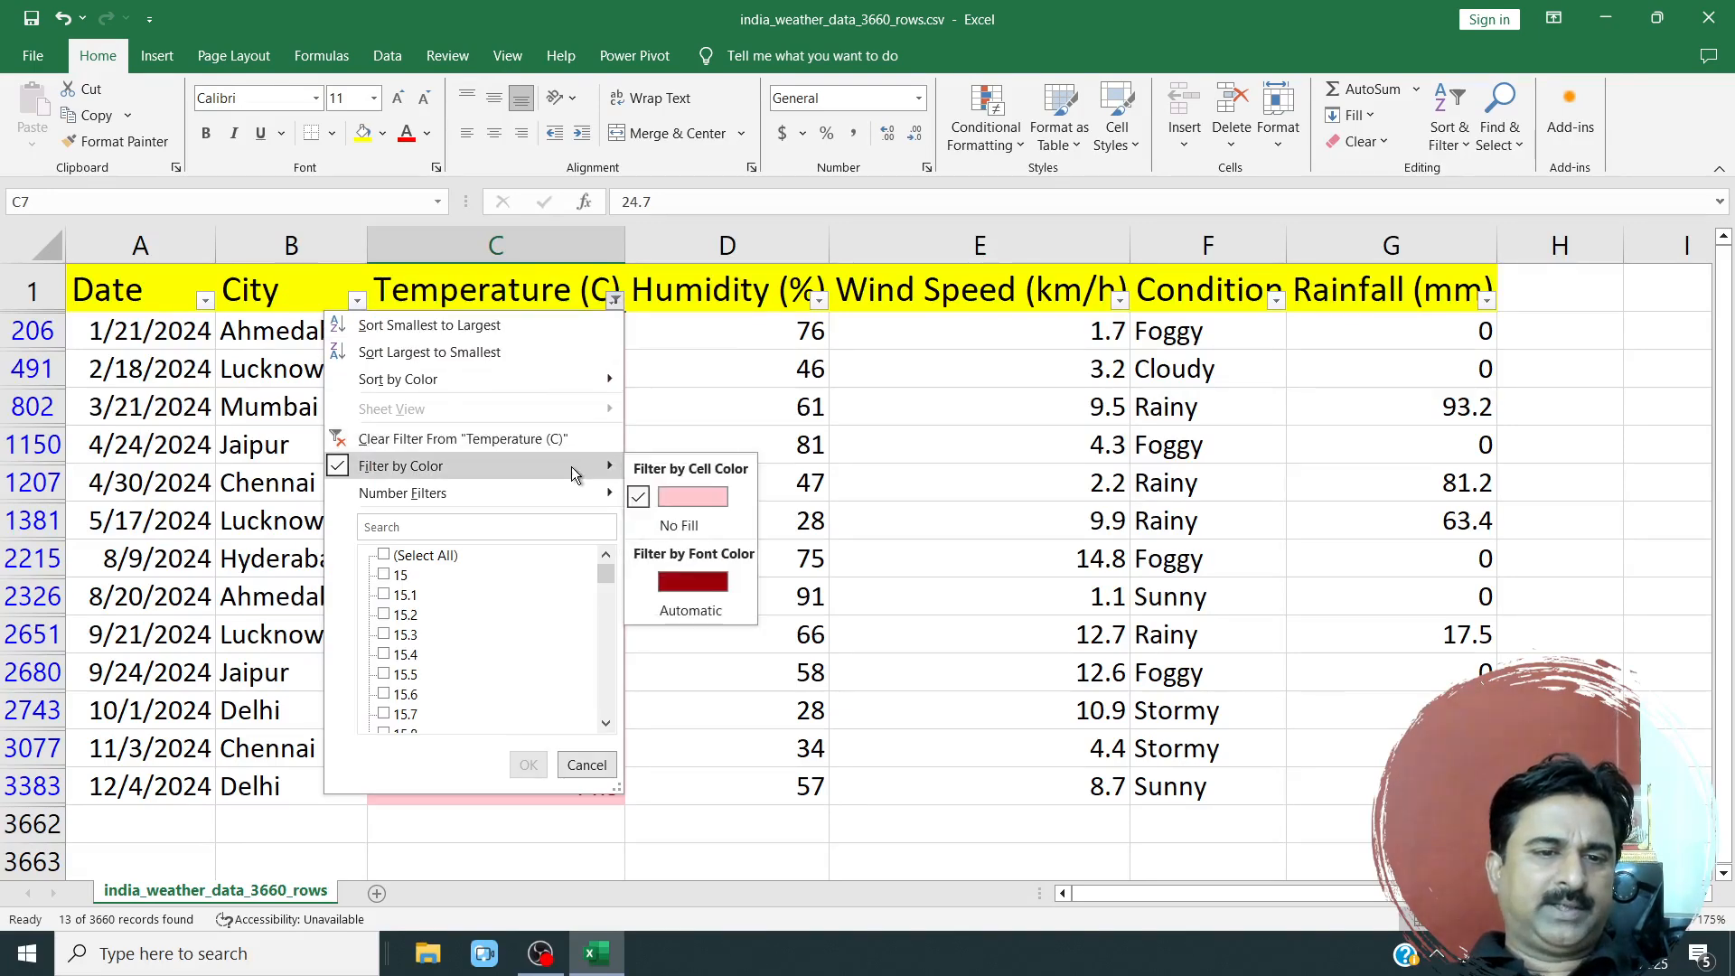
left_click(679, 494)
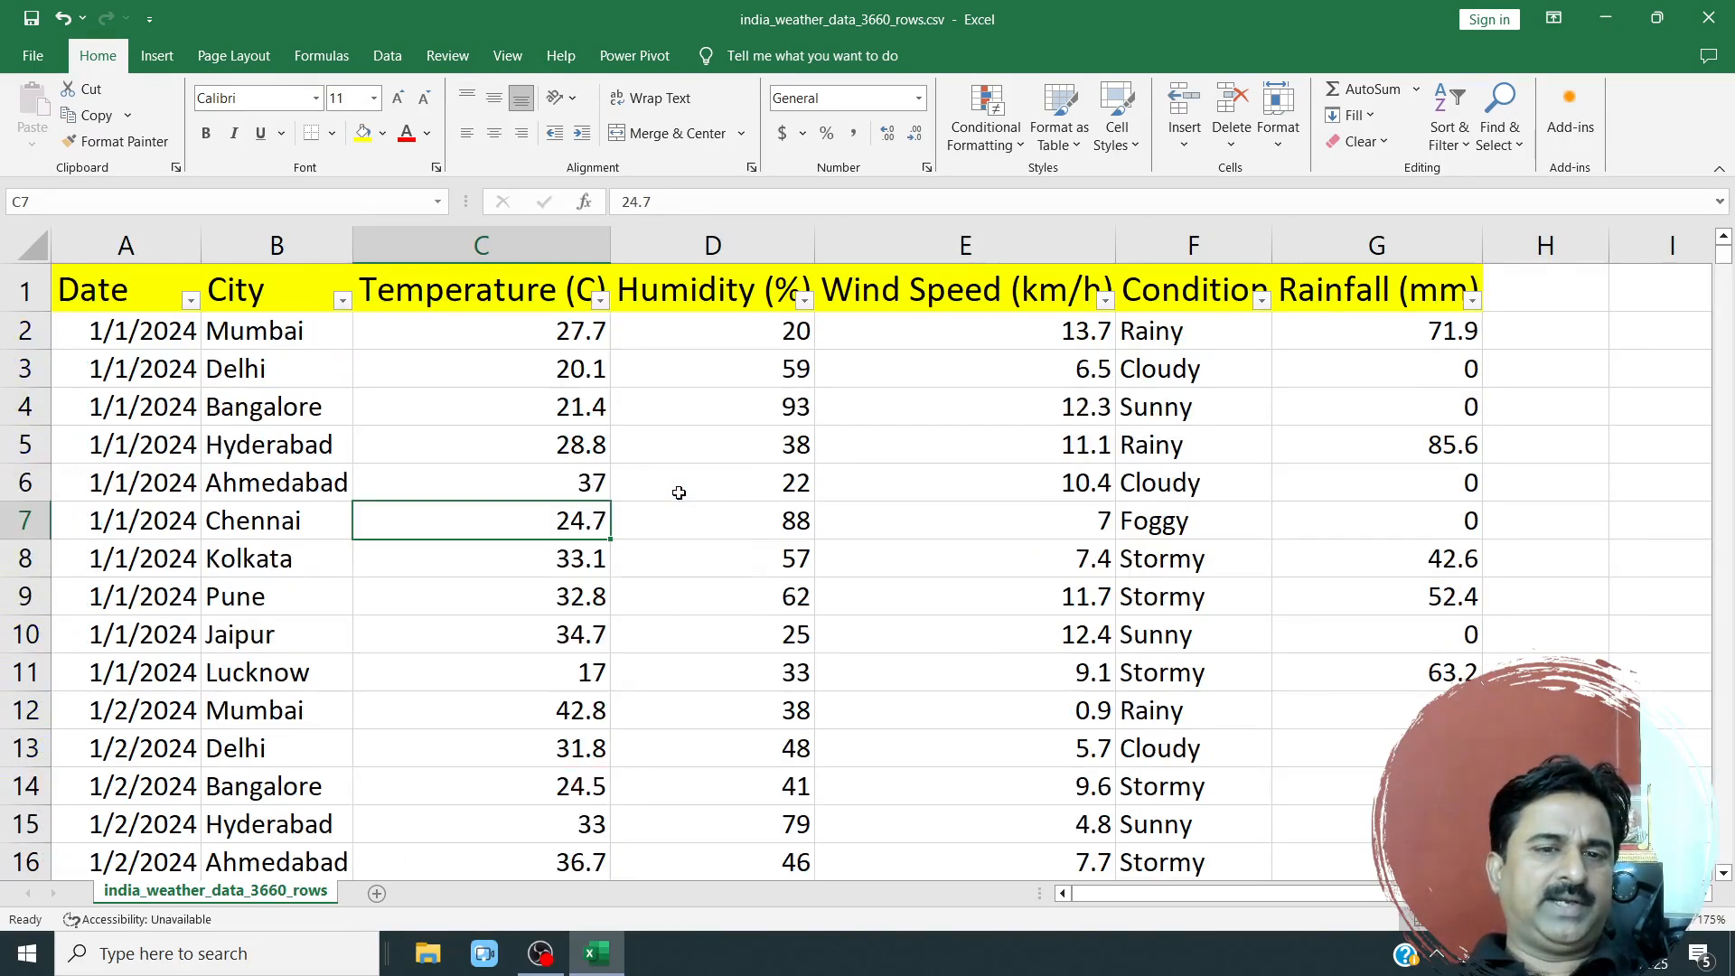
Reapply the light red cell colour filter to the Temperature (C) column.
left_click(600, 300)
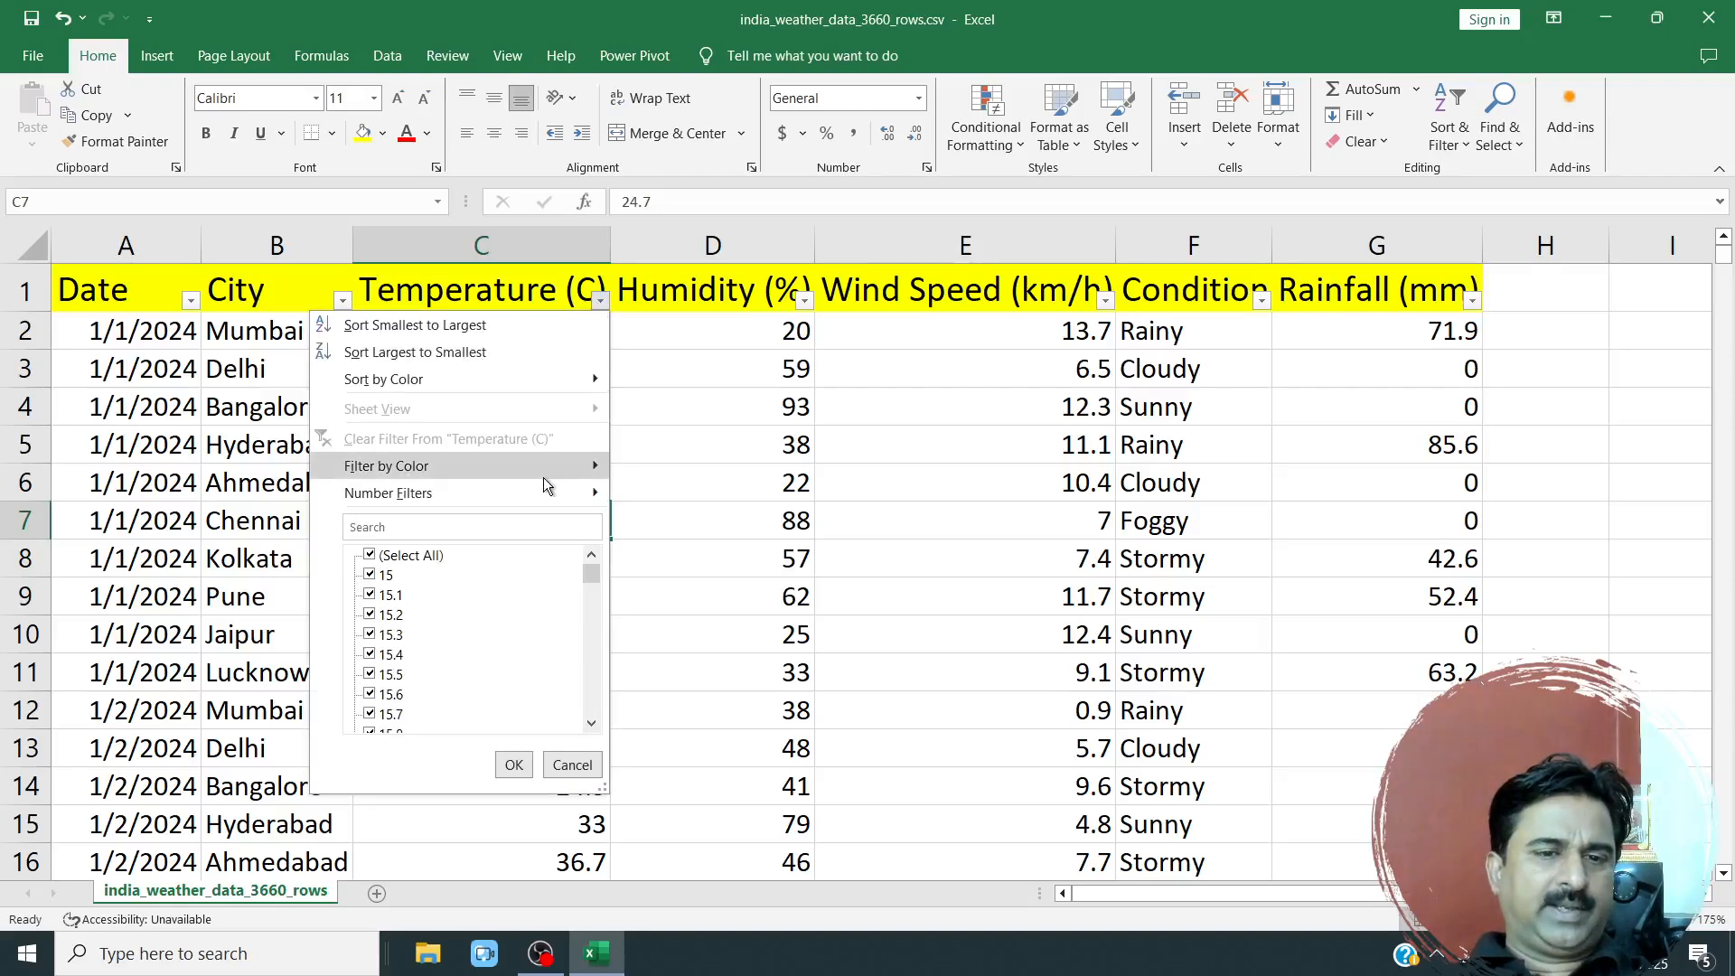
mouse_move(544, 477)
left_click(681, 497)
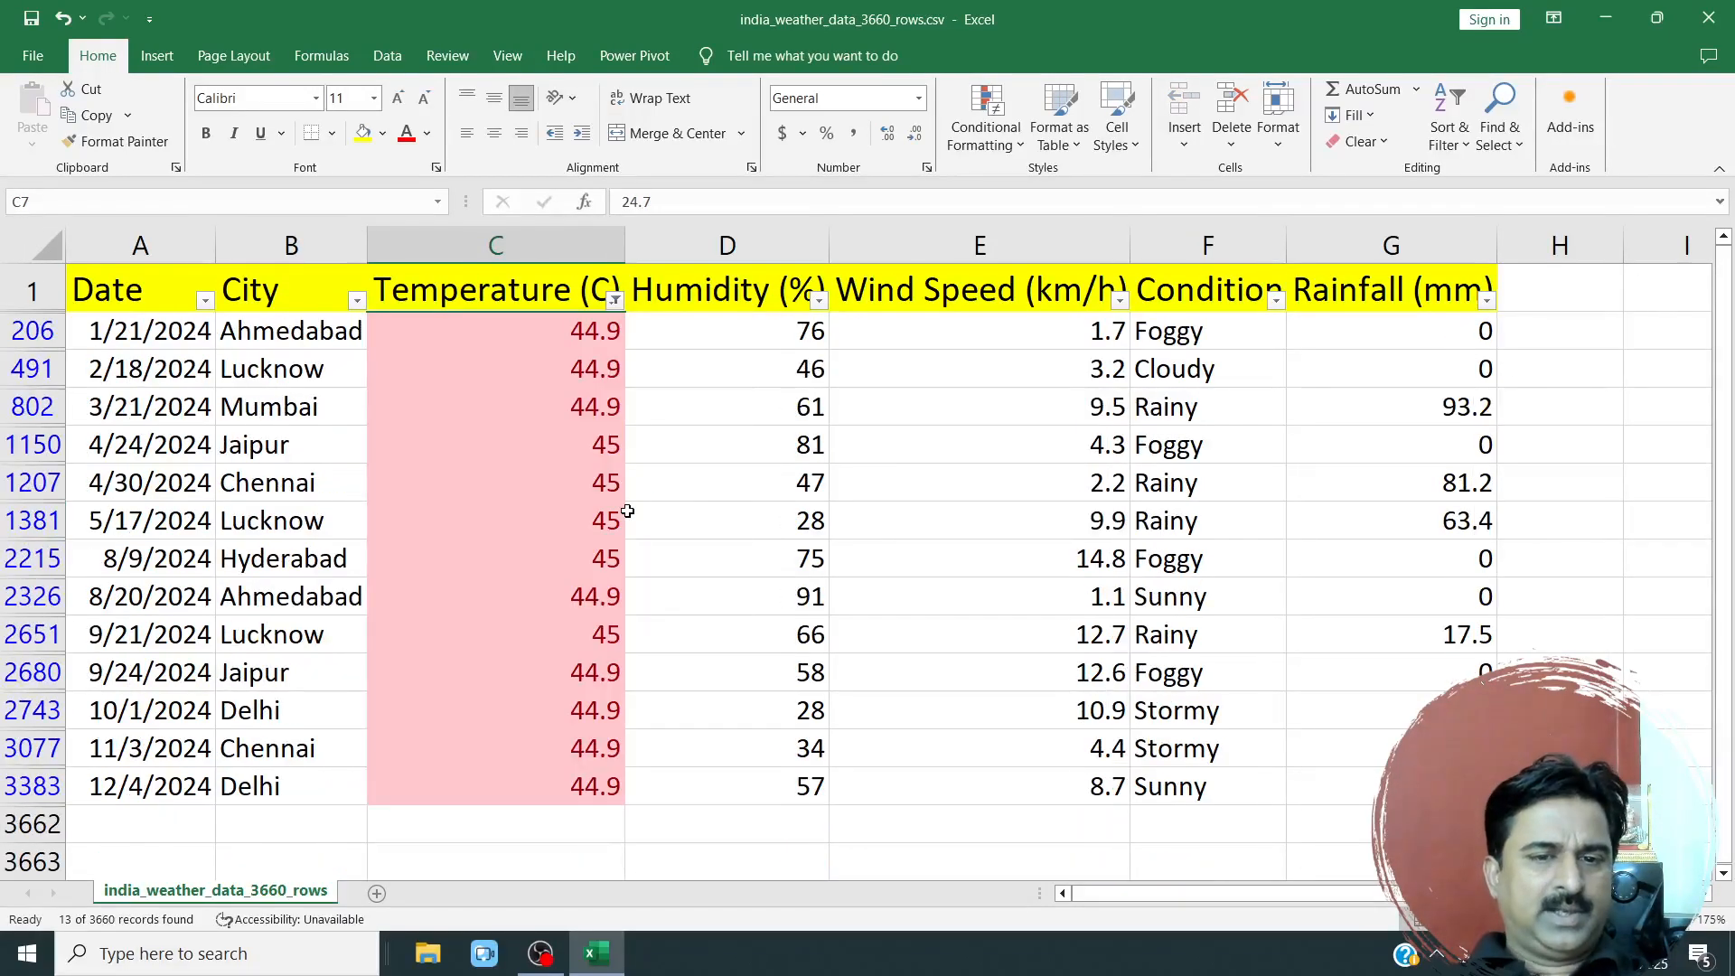
left_click_drag(548, 784, 497, 330)
Clear the conditional formatting rules from the selected Temperature (C) column only.
left_click(496, 246)
left_click(985, 131)
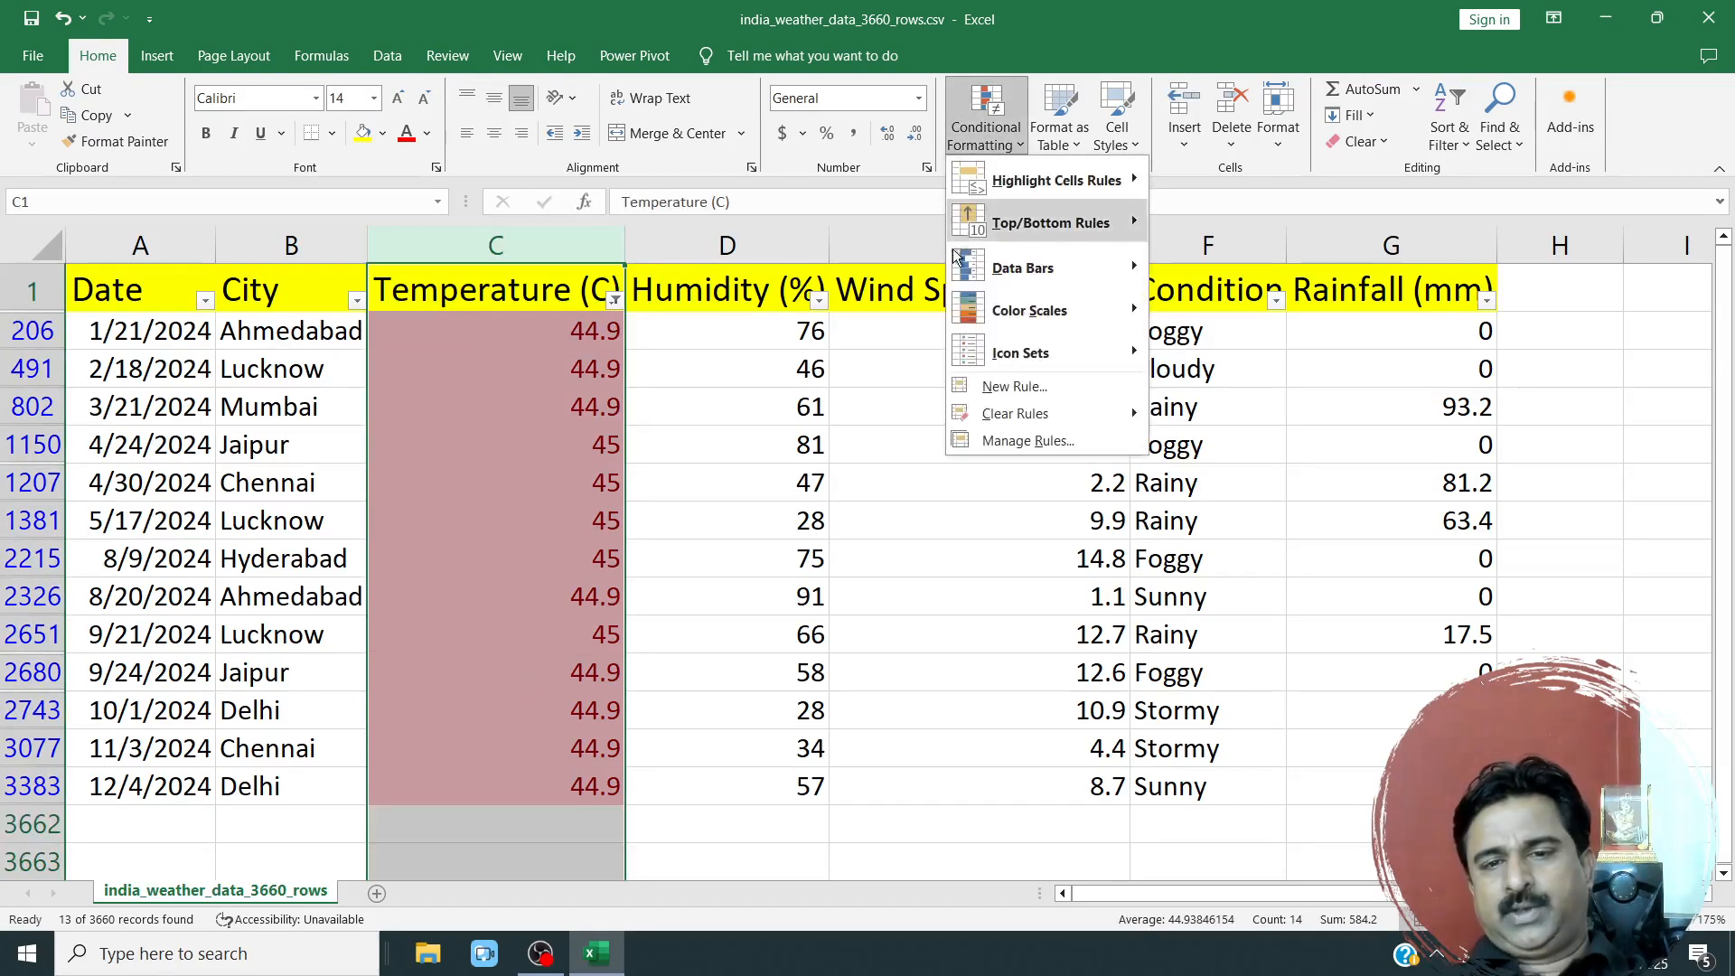
mouse_move(985, 416)
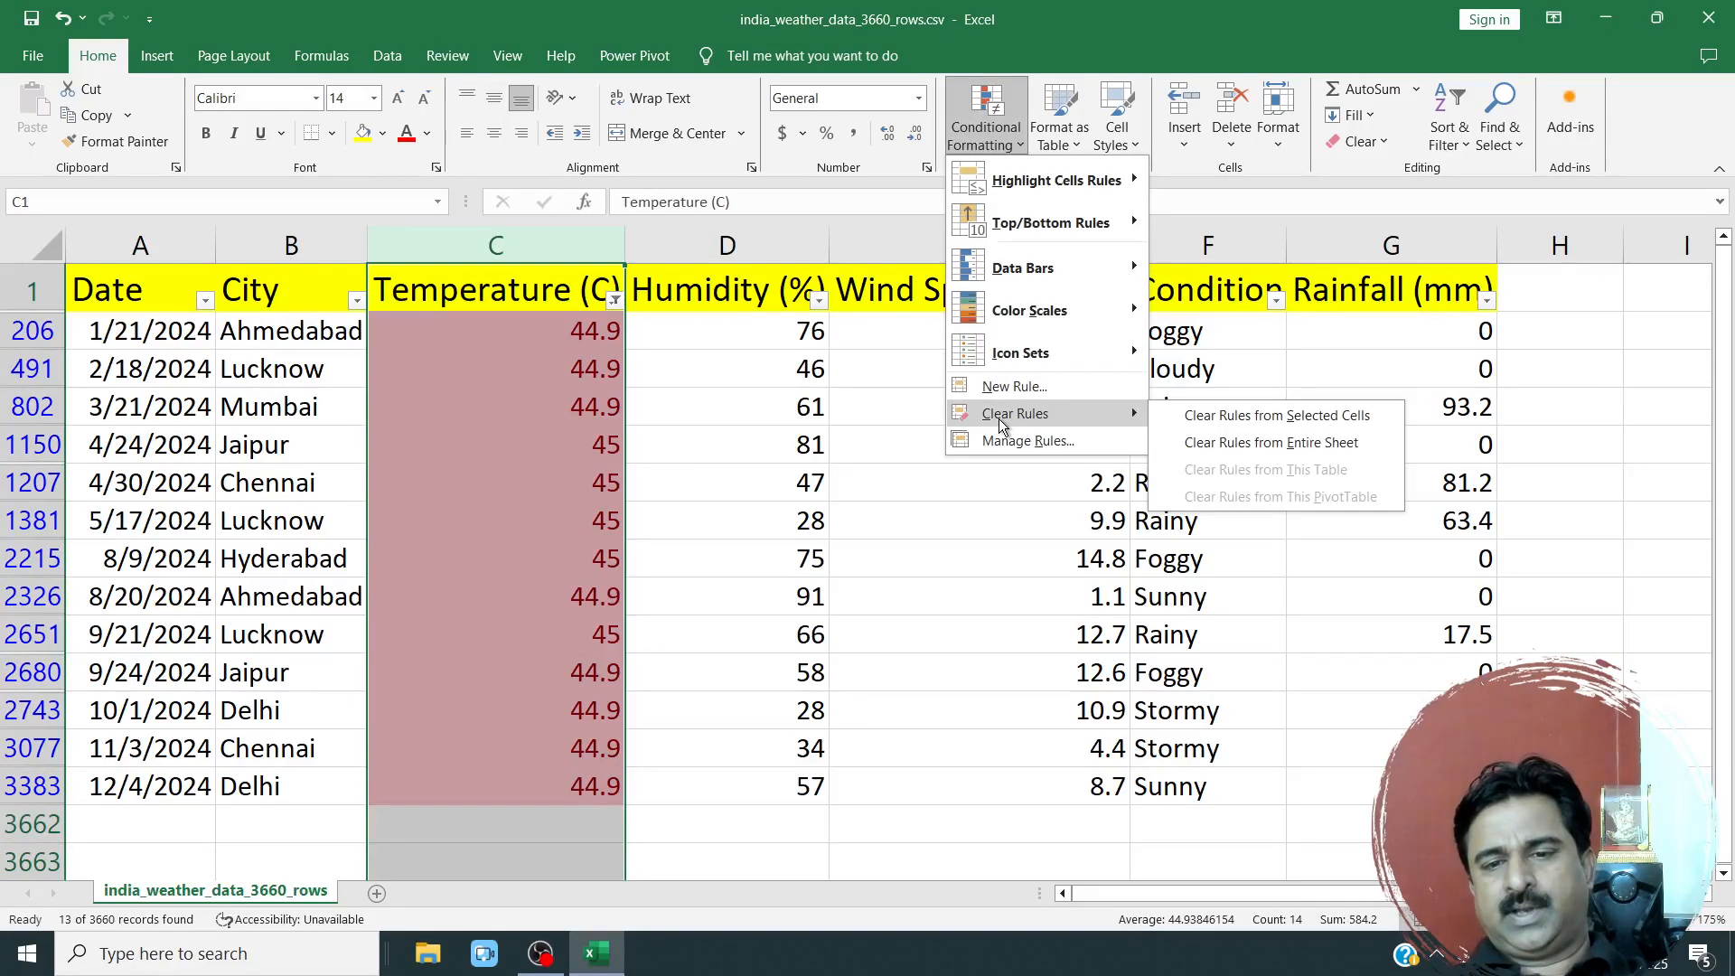
left_click(1243, 414)
left_click(739, 349)
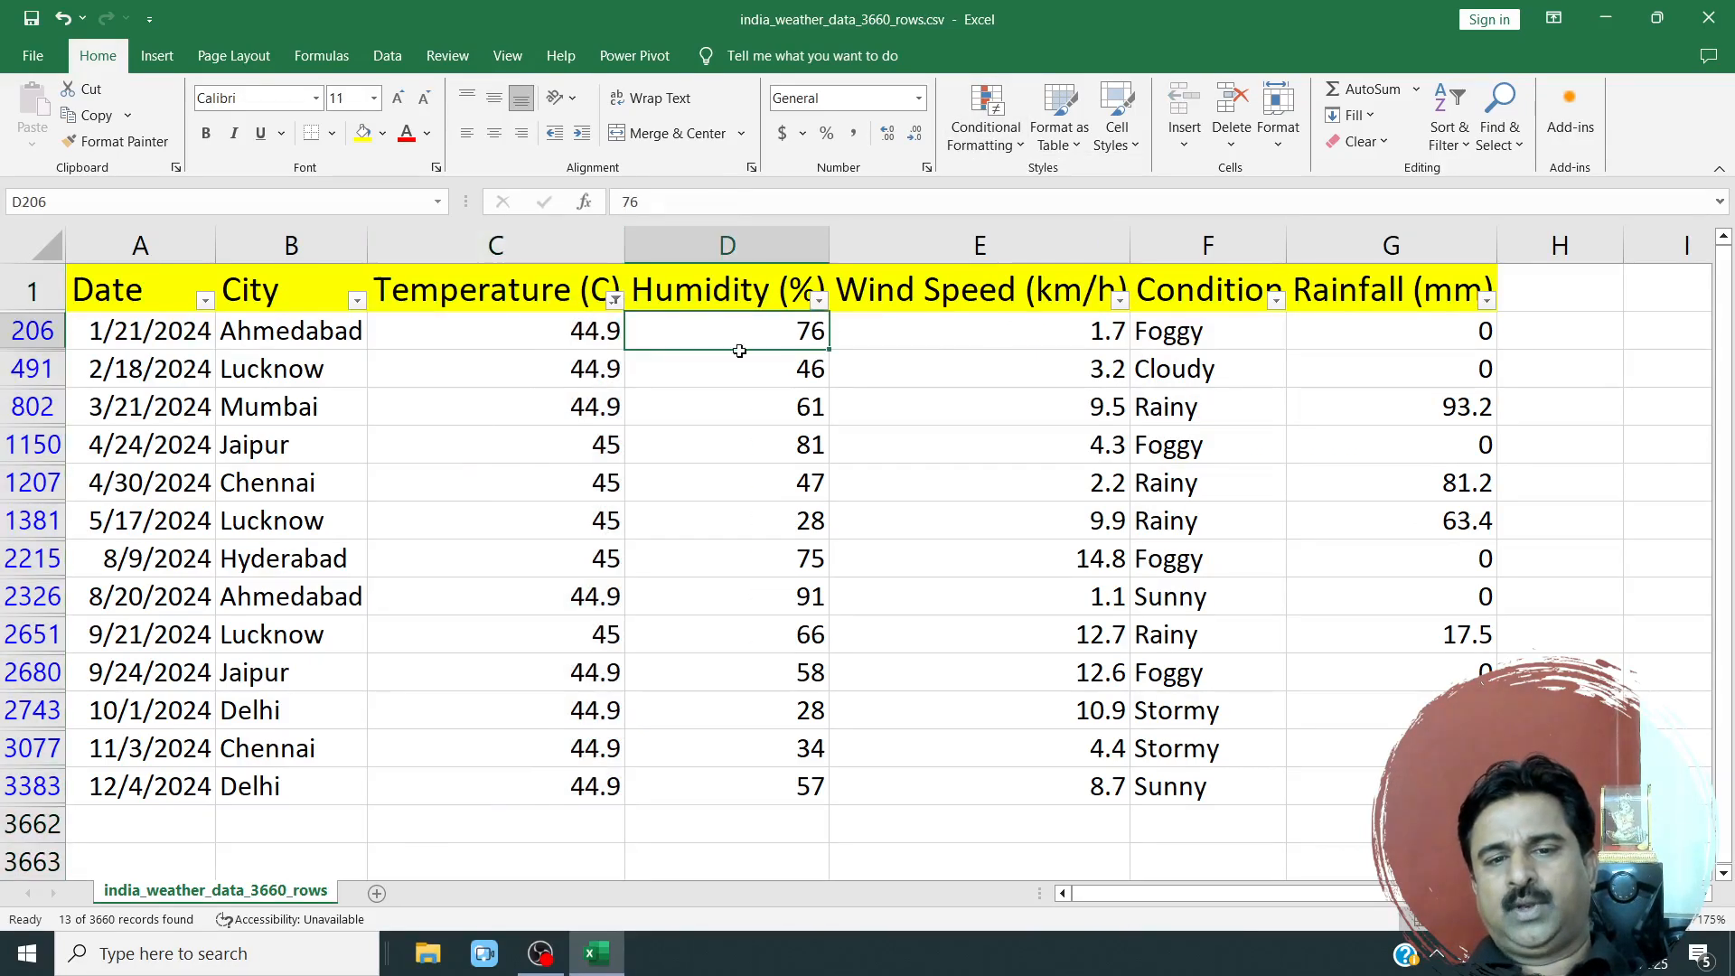
left_click_drag(514, 320, 578, 596)
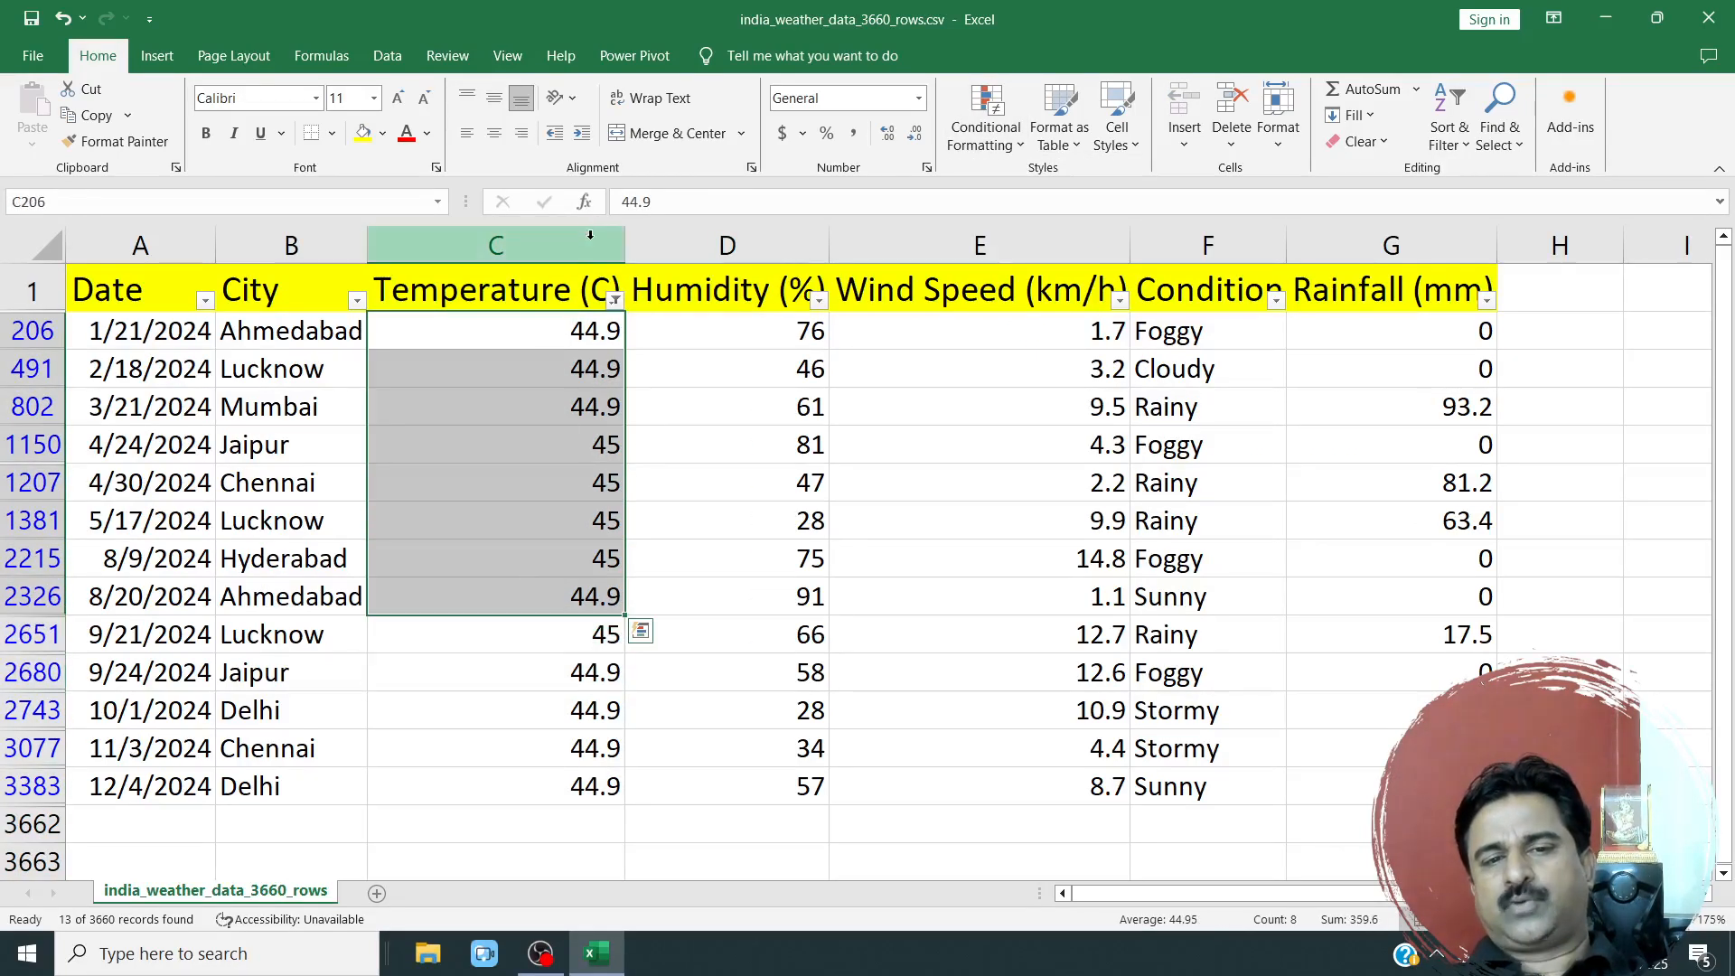
Clear the filter from the Temperature (C) column.
left_click(613, 300)
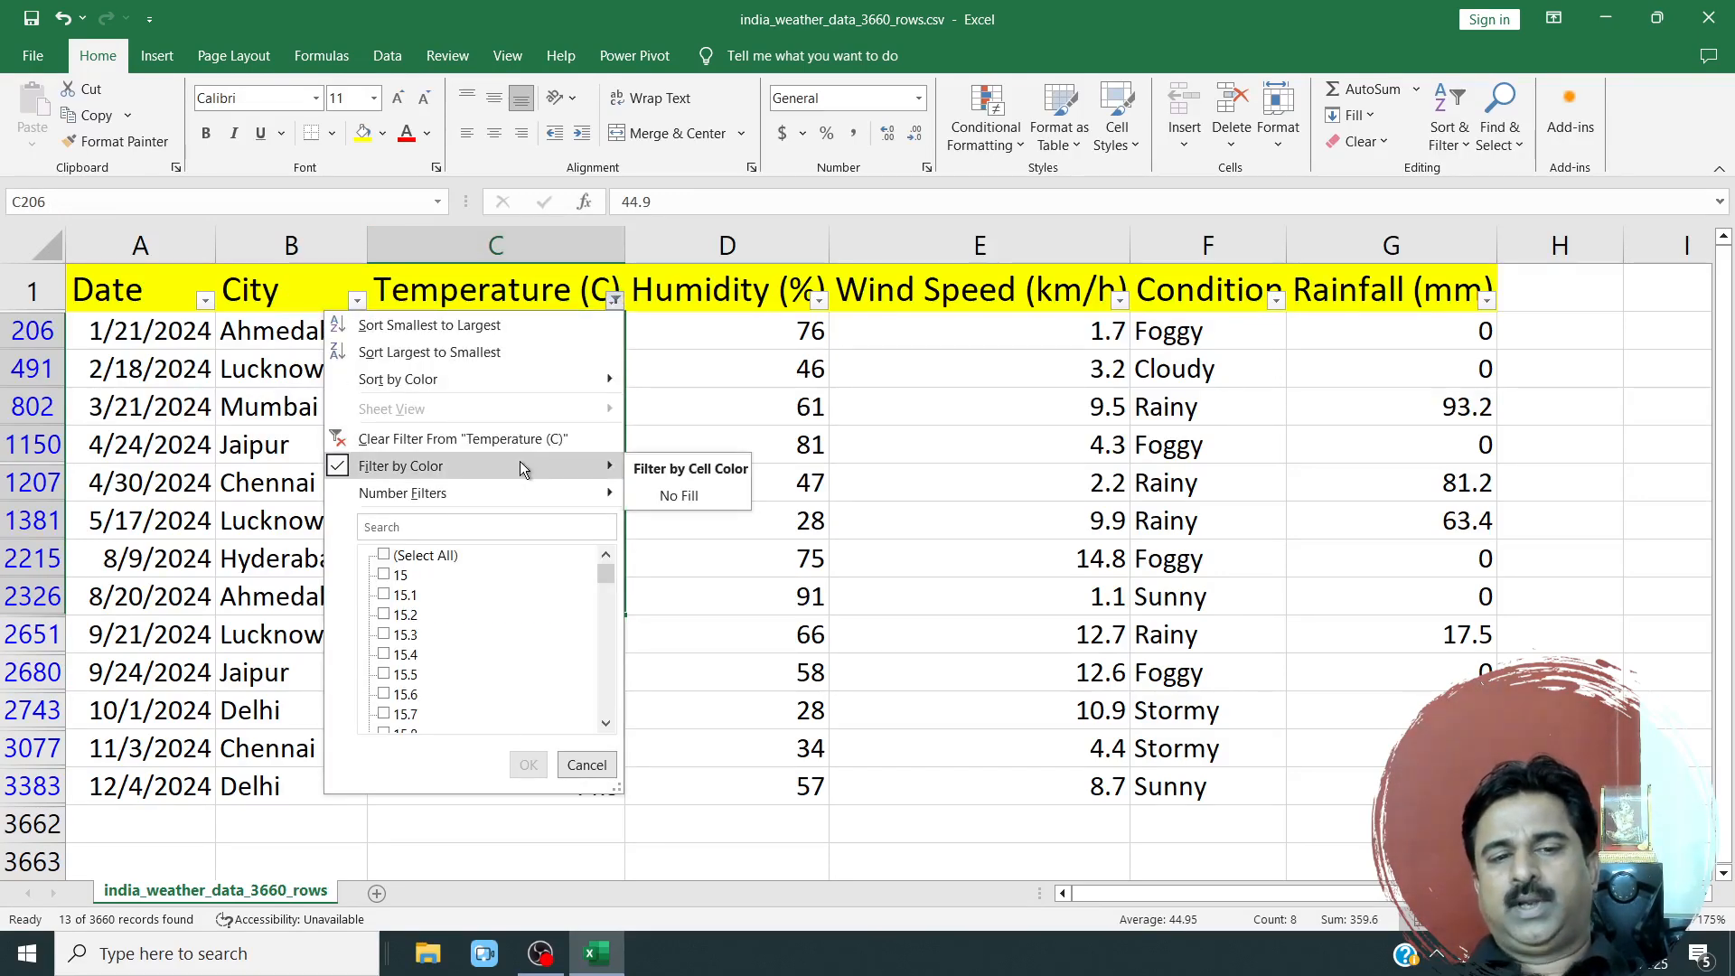
left_click(508, 439)
left_click(687, 366)
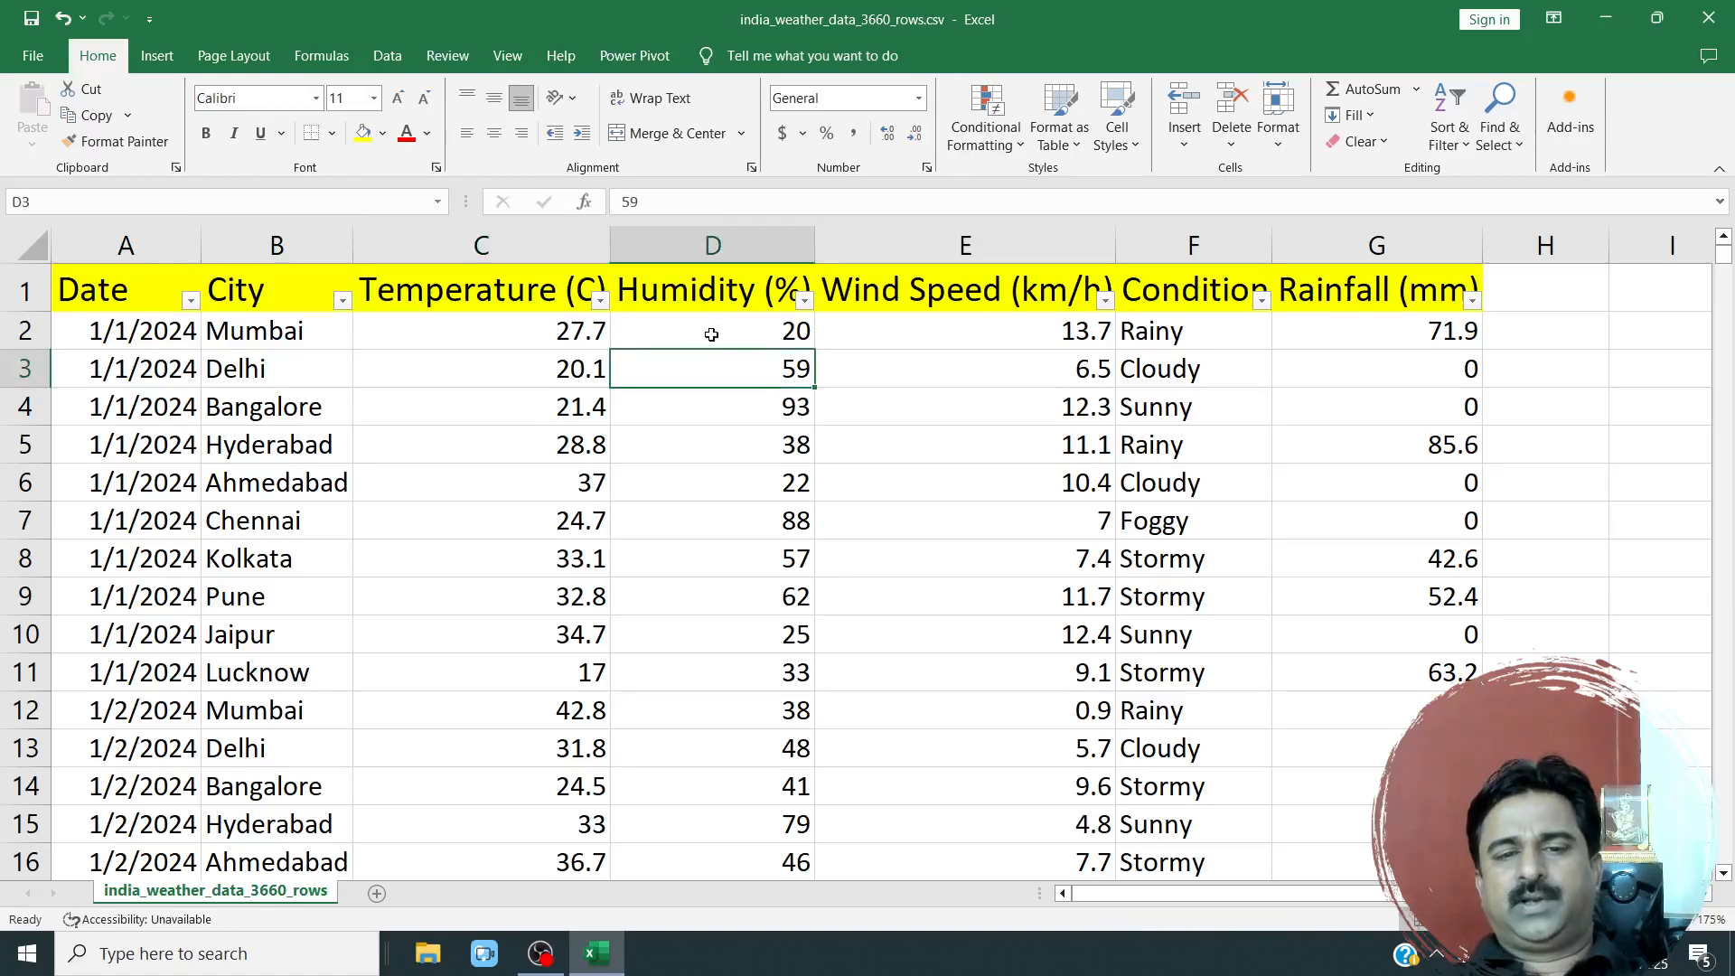
scroll(617, 503, "down", 2)
scroll(616, 503, "up", 2)
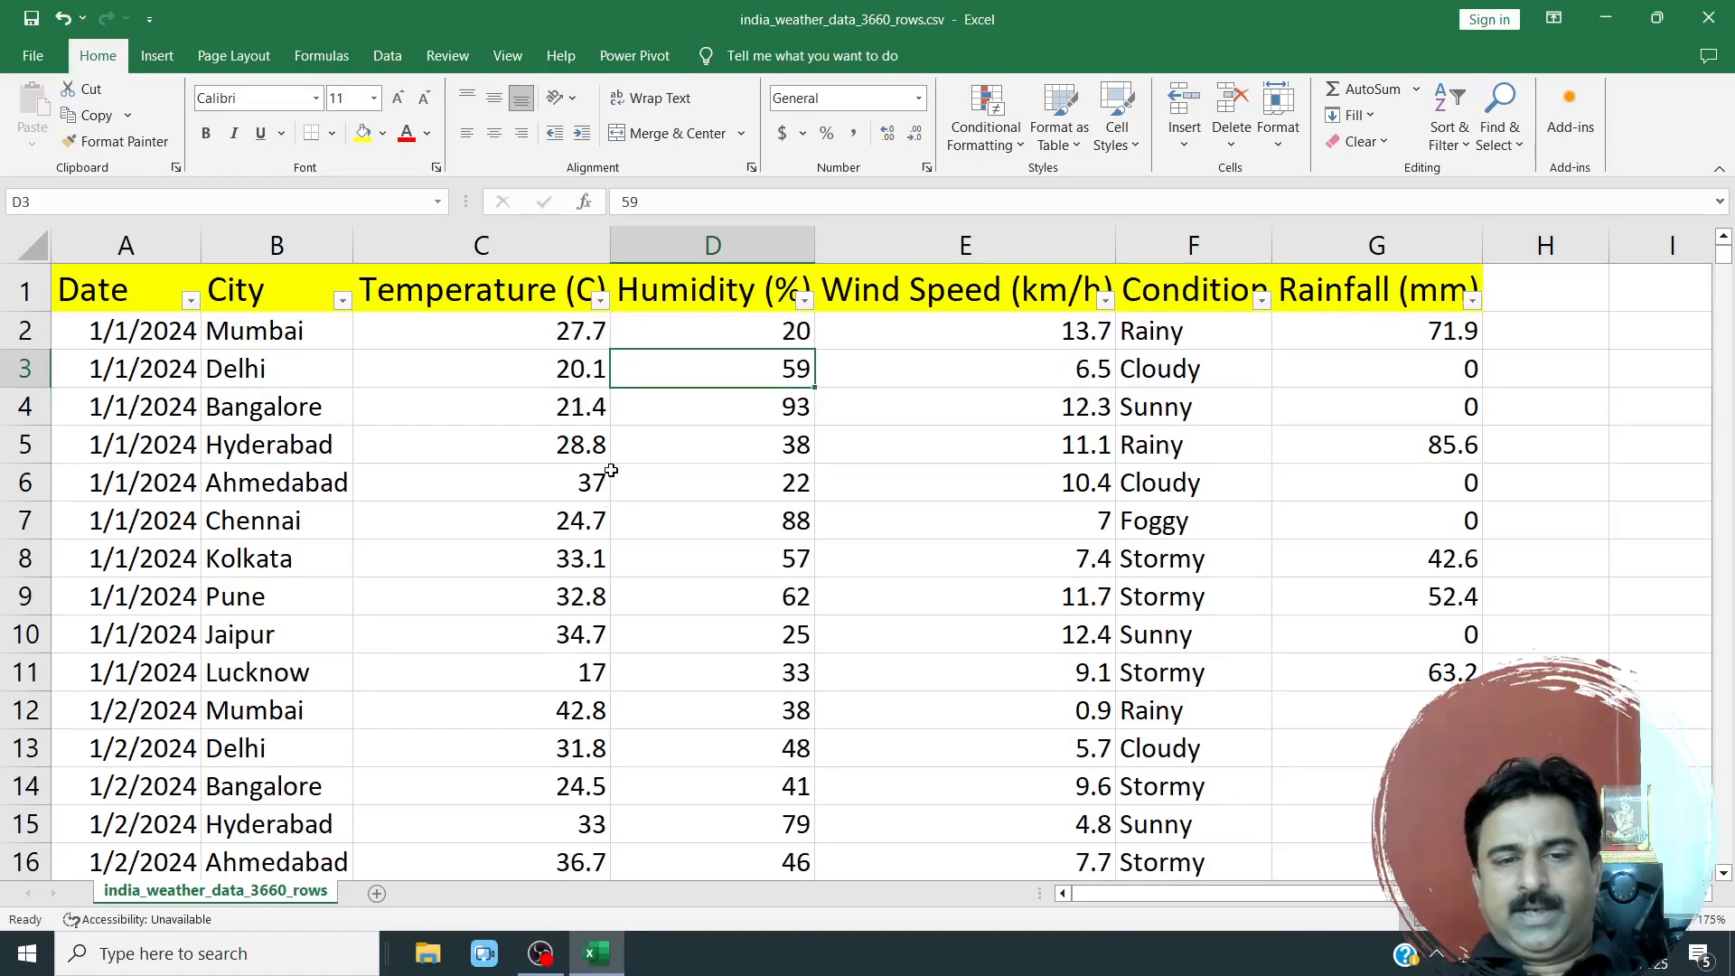
Apply an orange gradient fill data bar to the humidity value in cell D6.
left_click(571, 256)
left_click_drag(1445, 249, 878, 366)
left_click(724, 479)
left_click(995, 154)
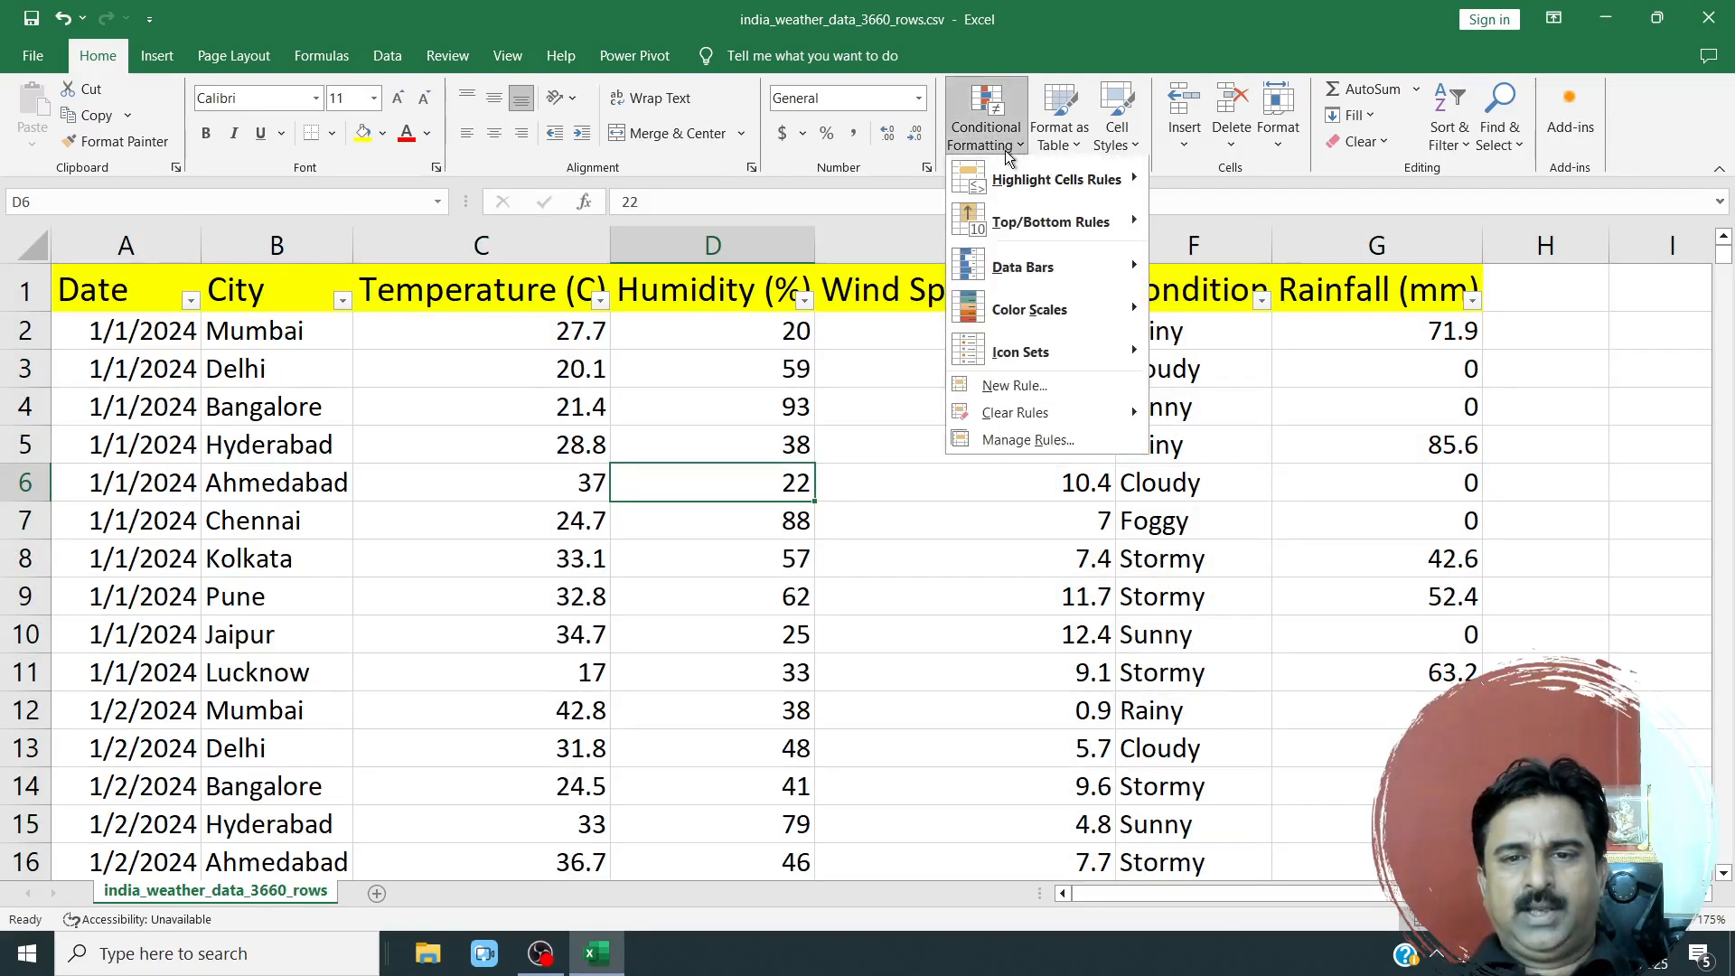
mouse_move(1017, 280)
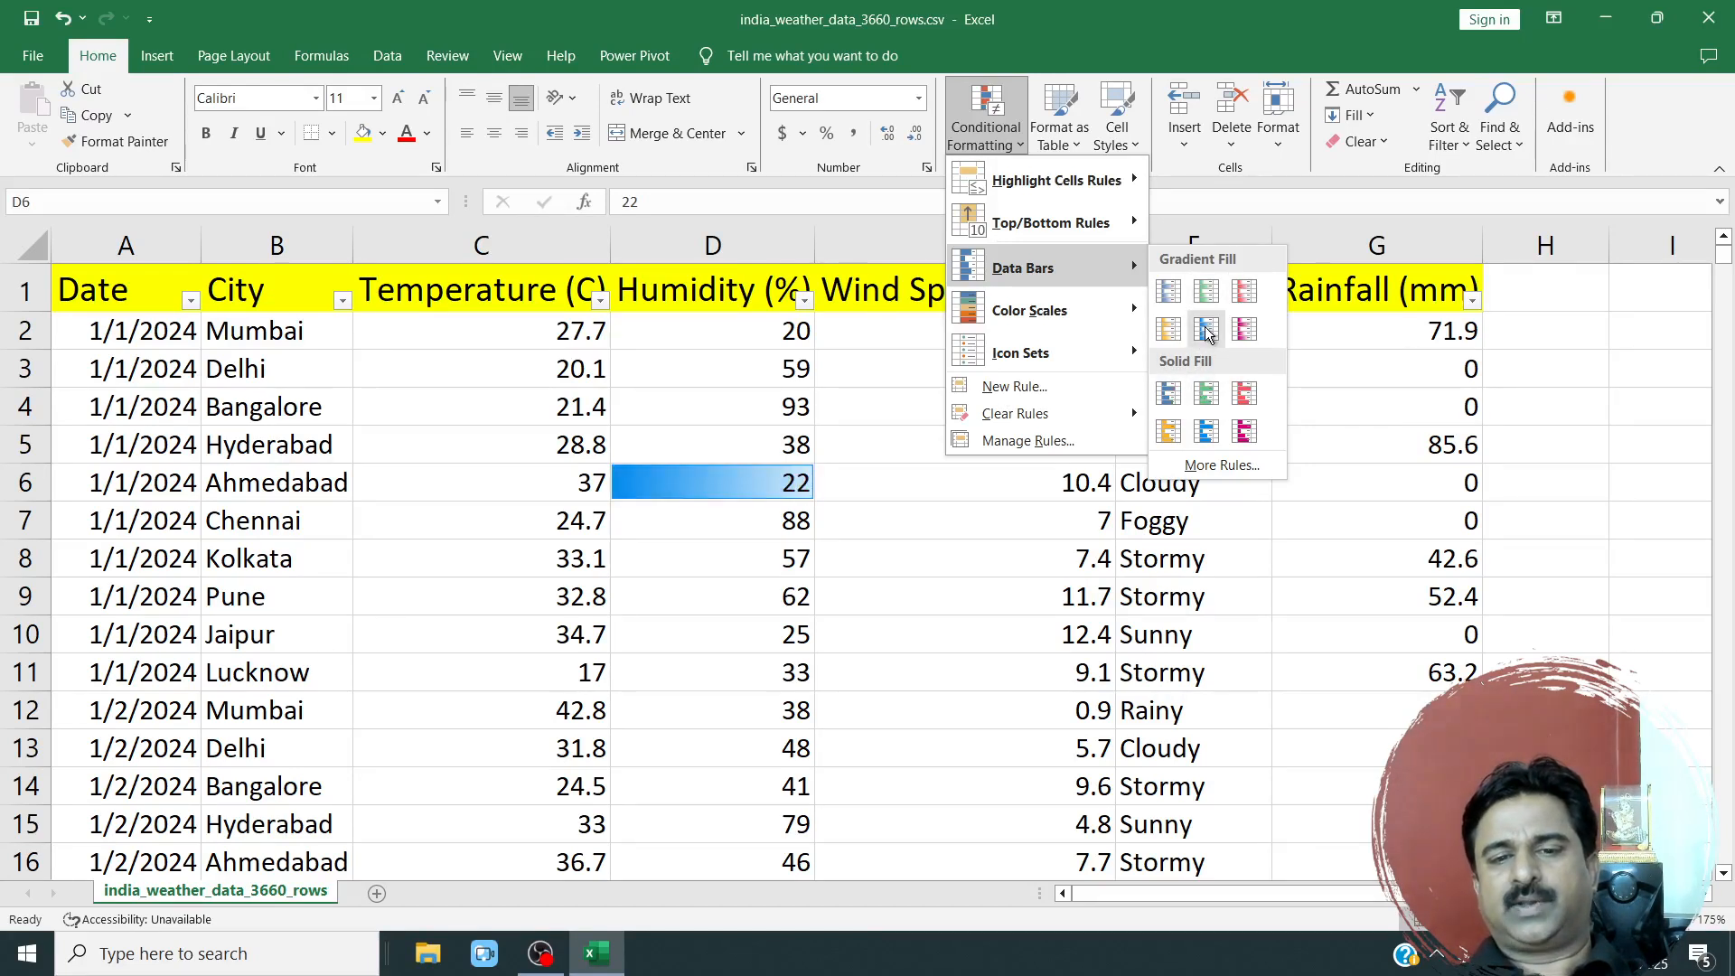
left_click(1169, 329)
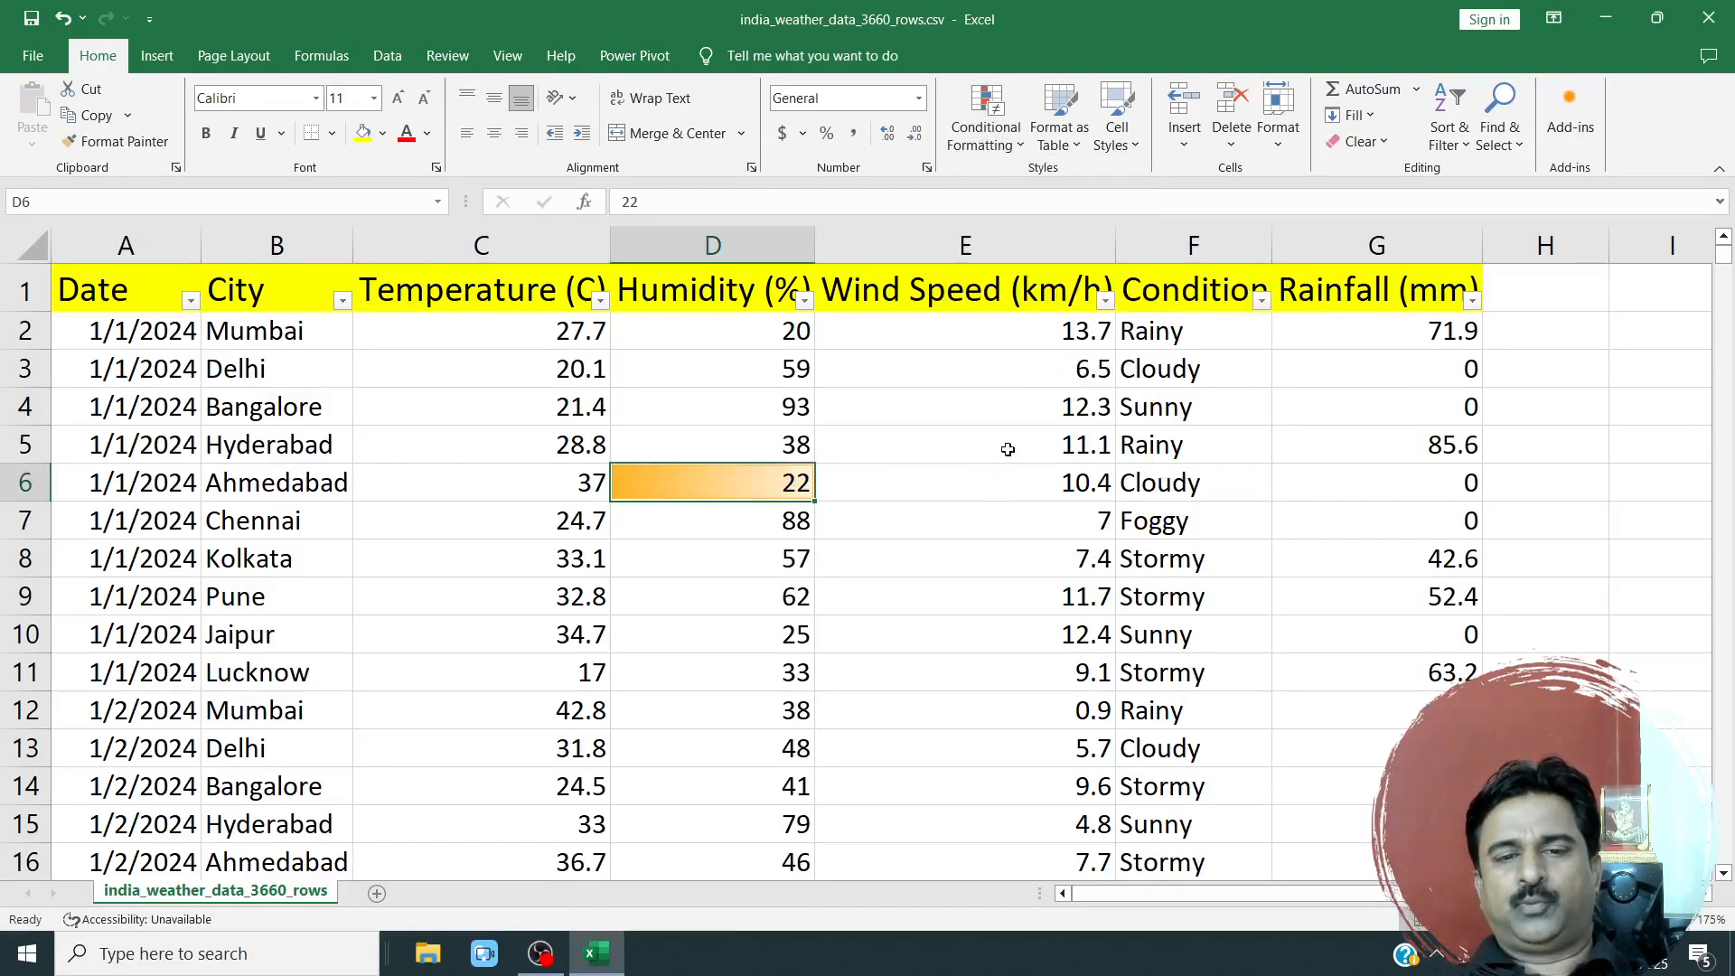
left_click(824, 495)
left_click(721, 480)
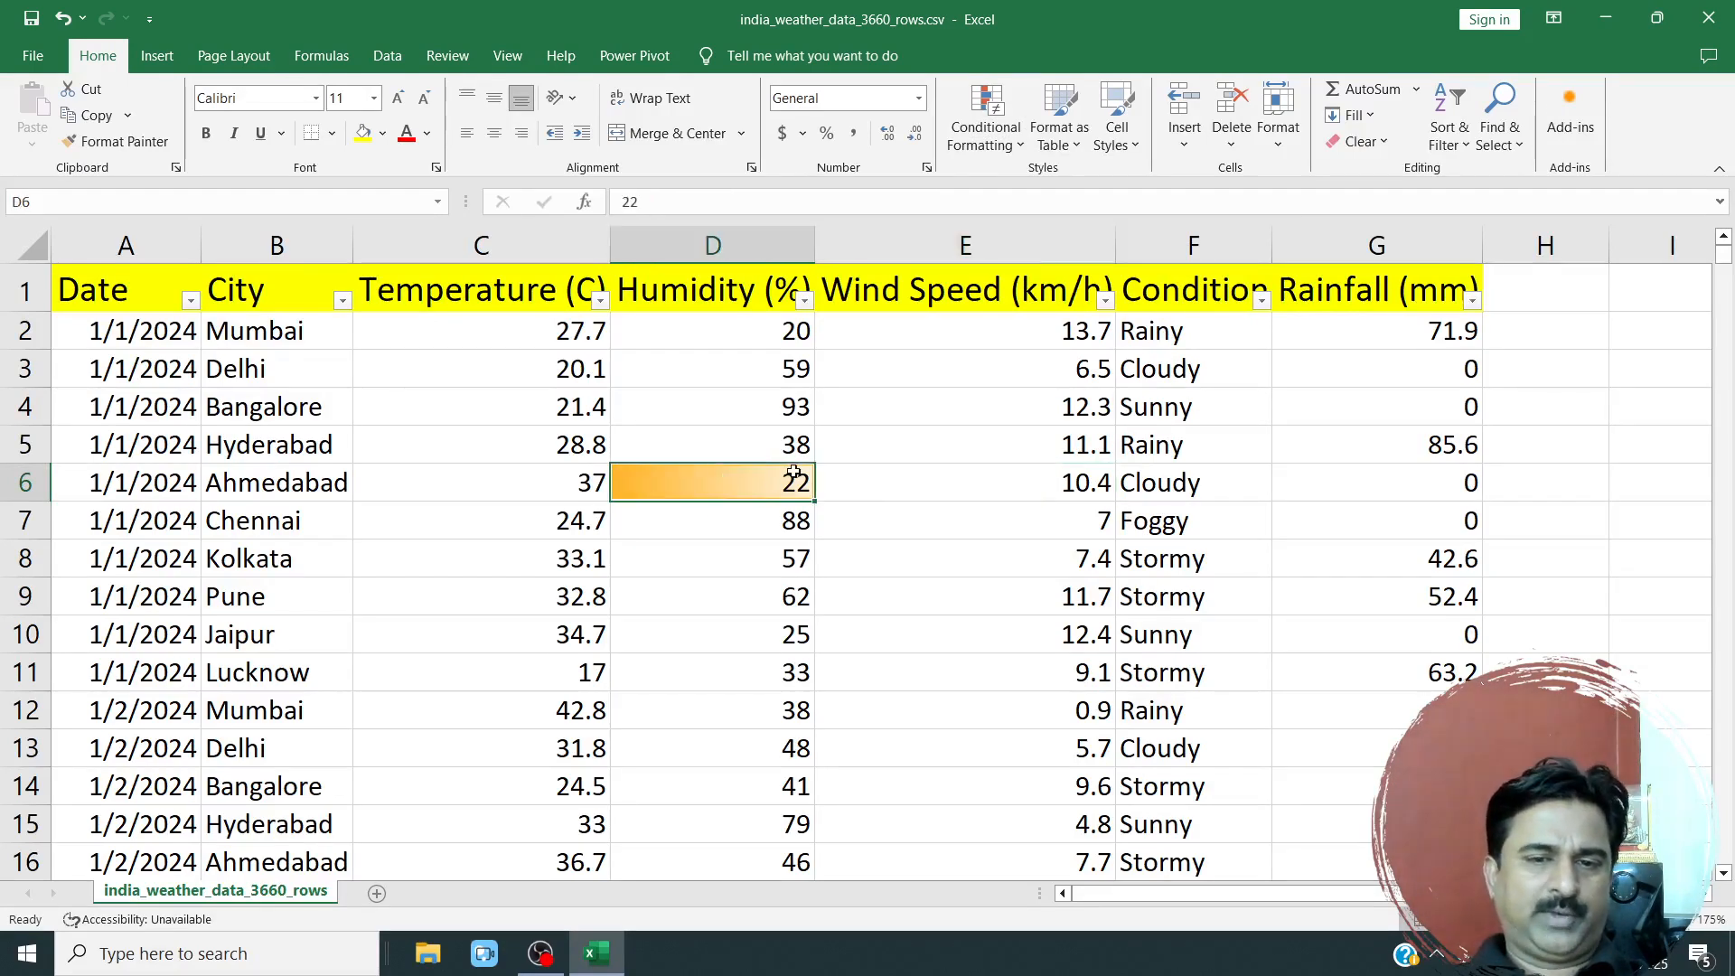
left_click(835, 468)
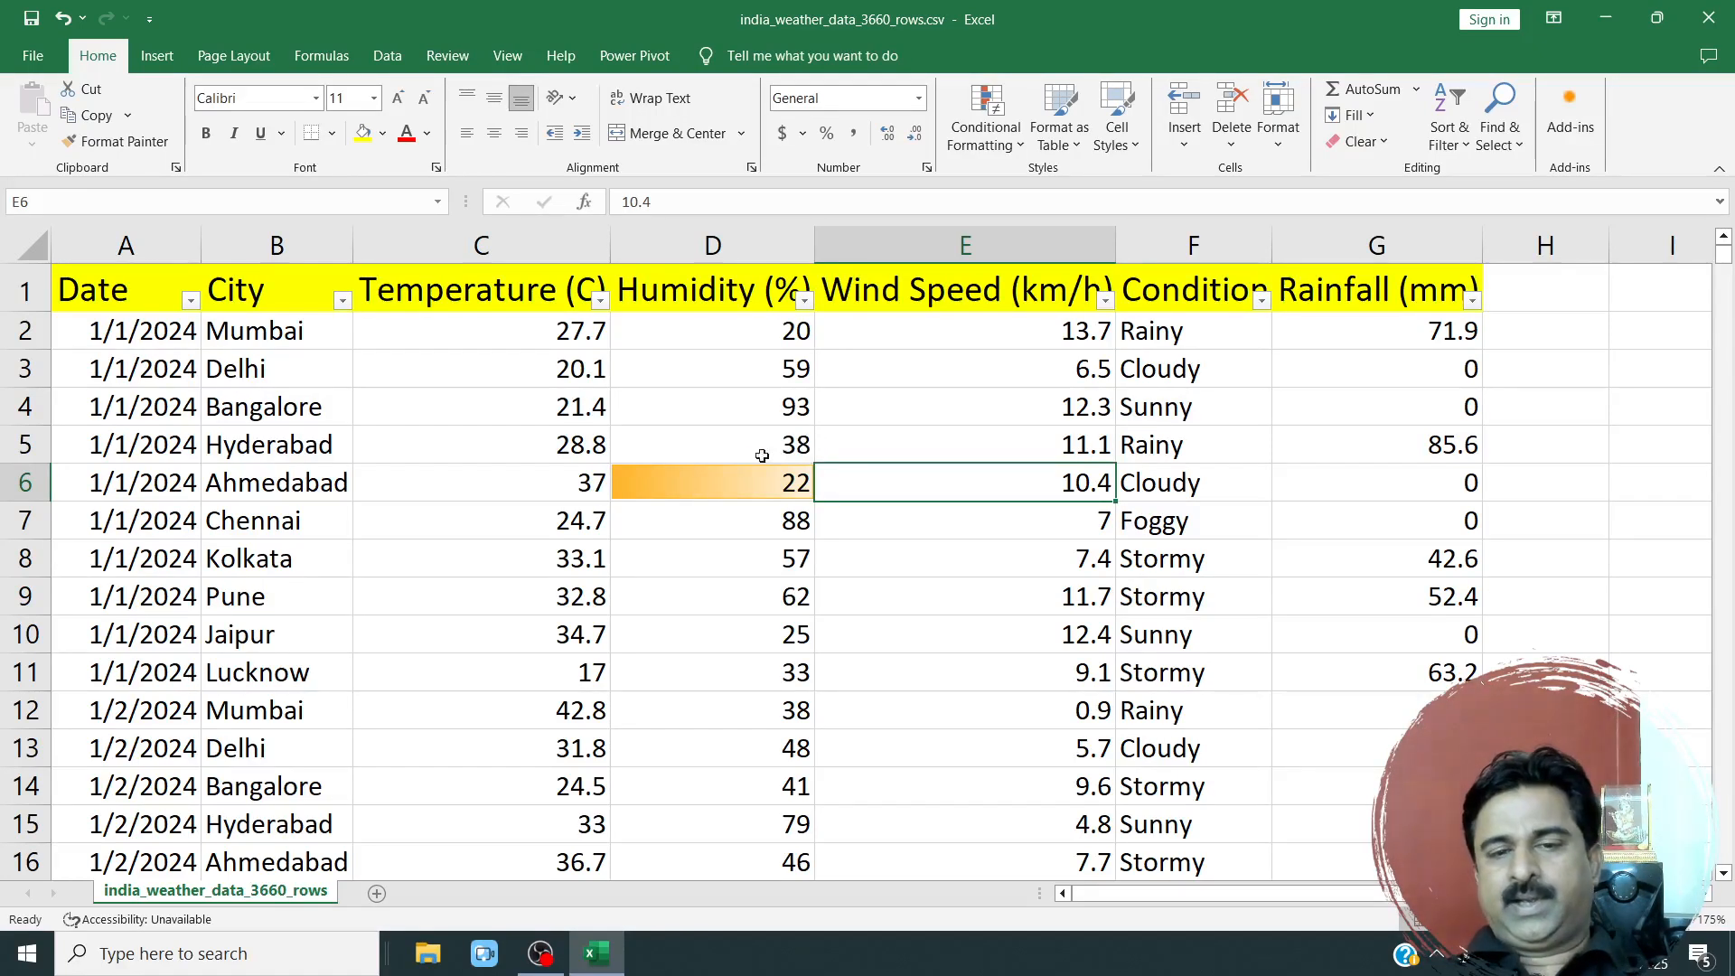
Select the temperature values in C2:C14 and review the conditional formatting types available, including Color Scales and Icon Sets, without applying any.
left_click_drag(545, 334, 497, 775)
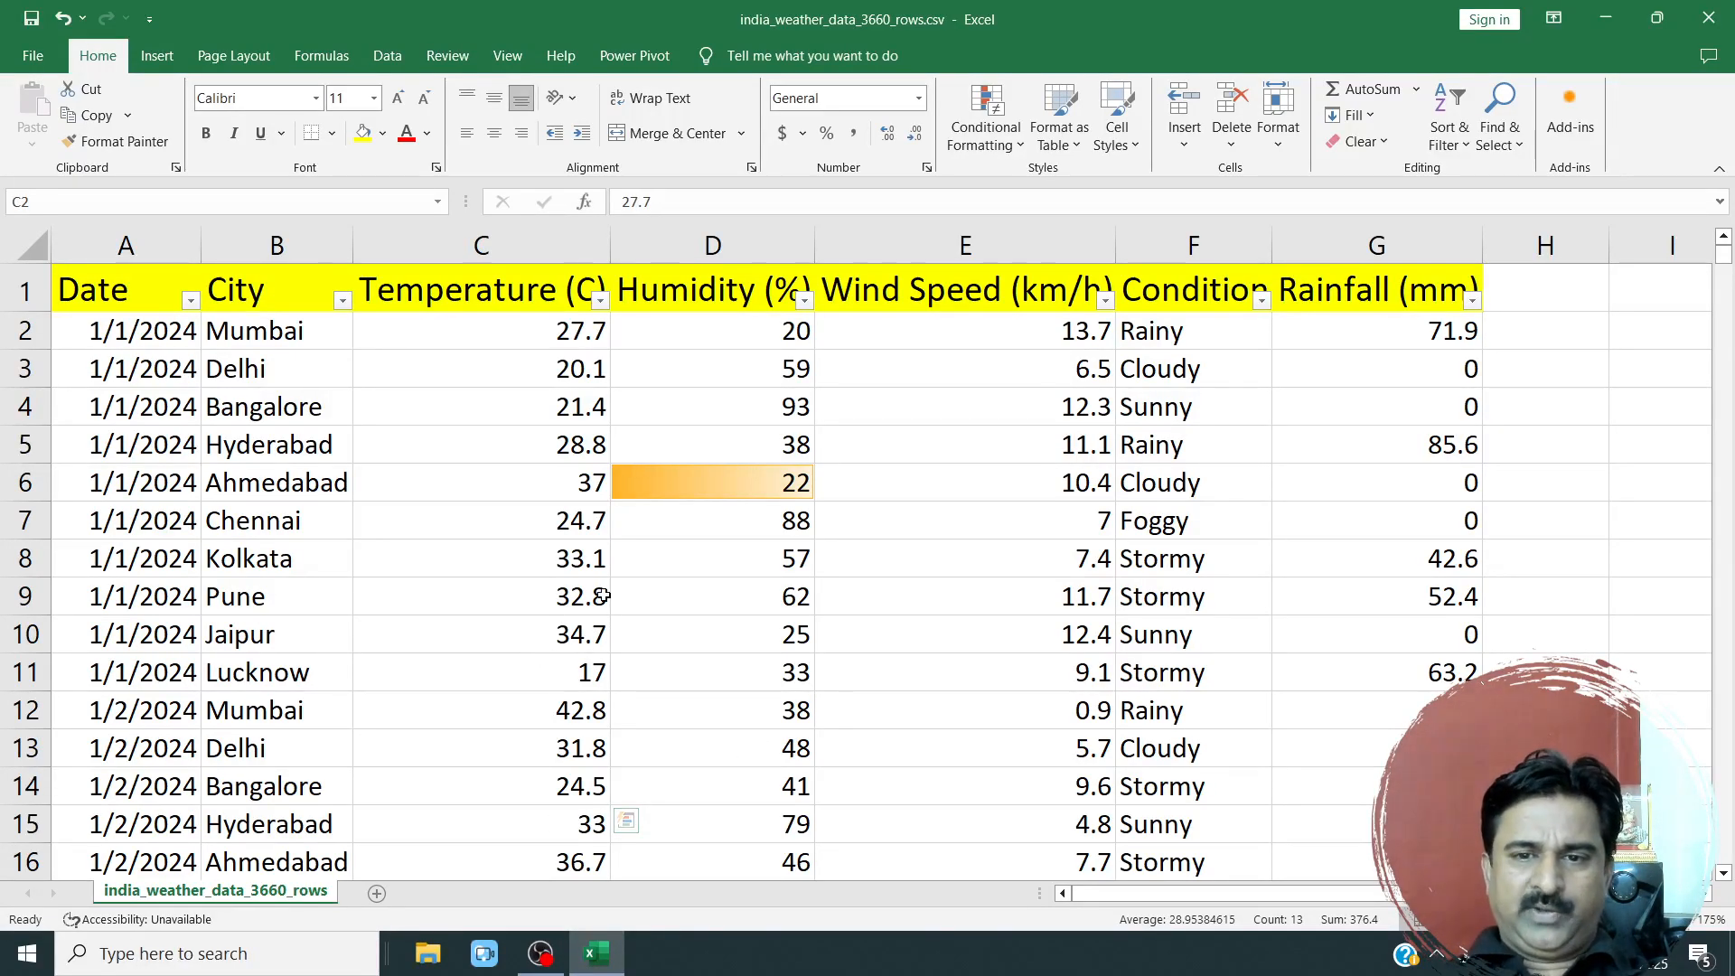
scroll(615, 600, "down", 2)
scroll(617, 608, "down", 2)
scroll(605, 588, "up", 4)
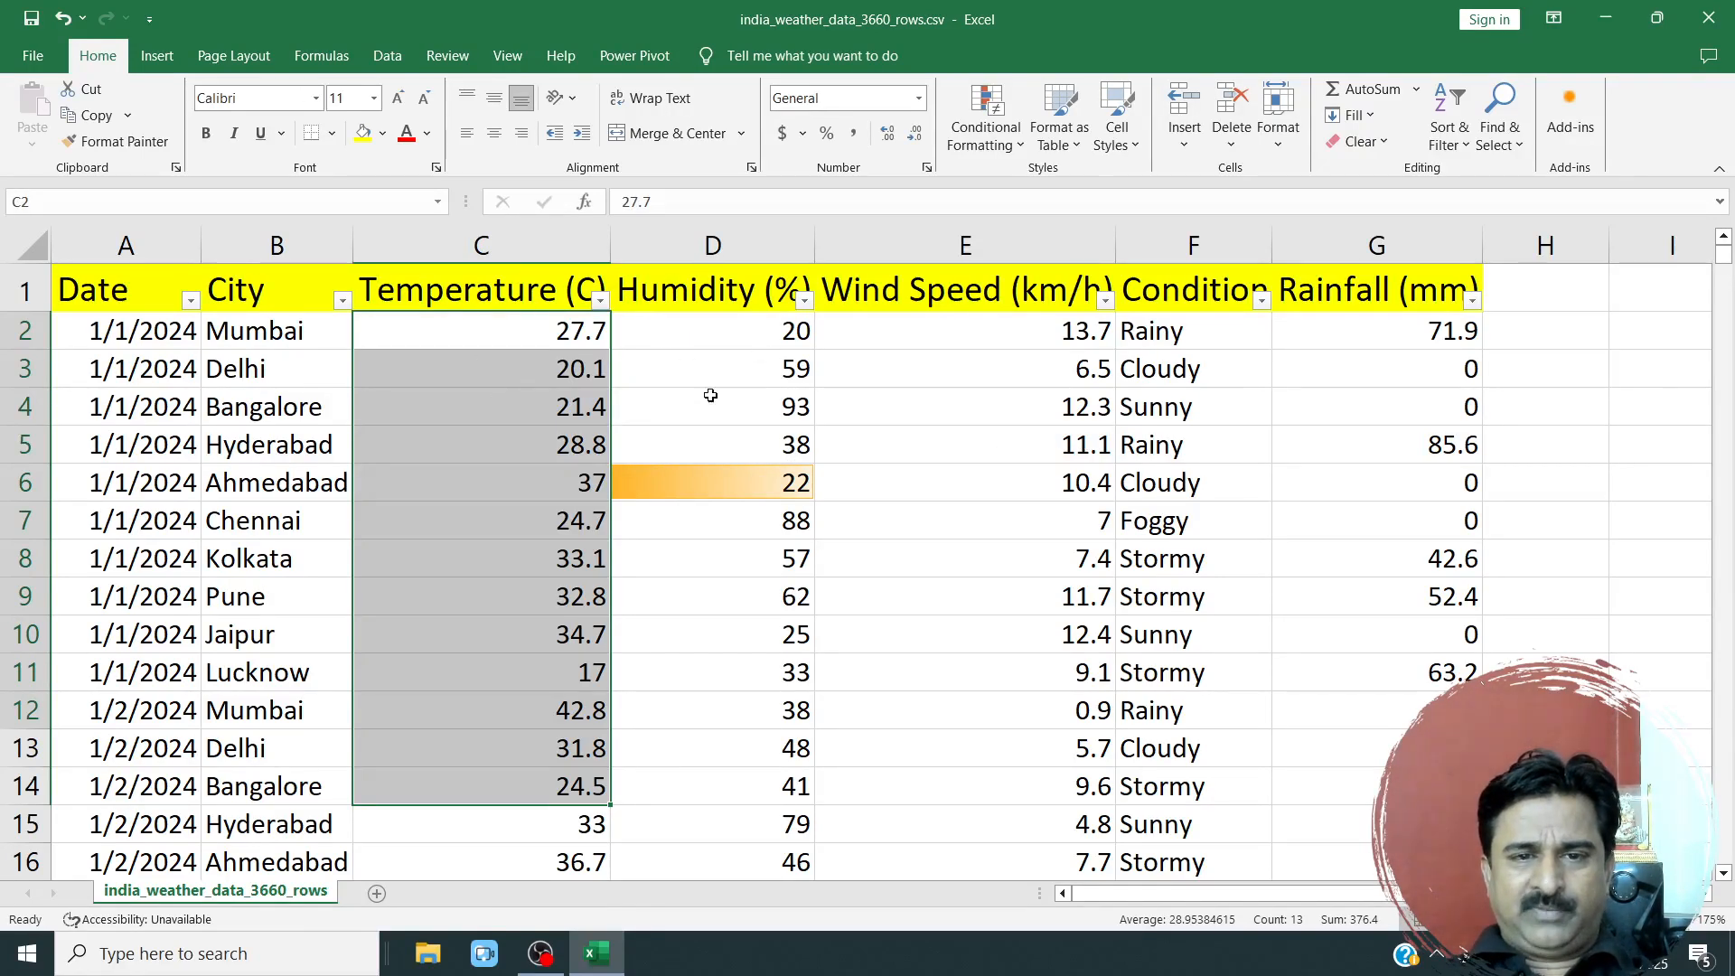
left_click(1006, 143)
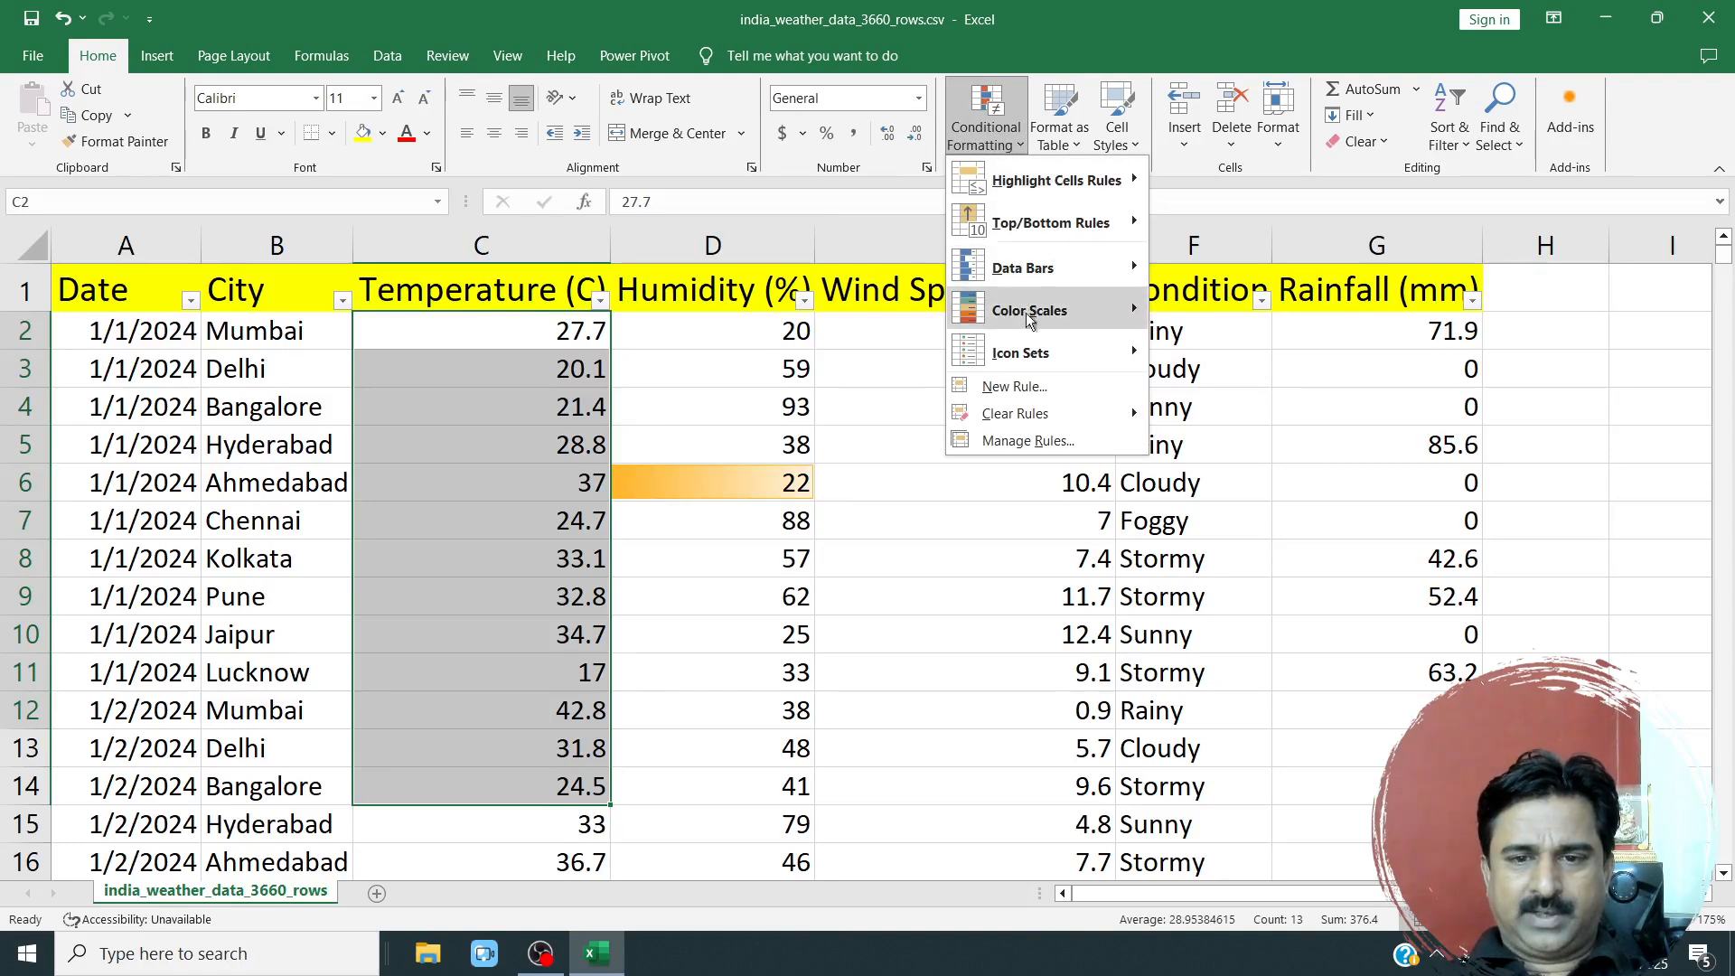
mouse_move(1062, 357)
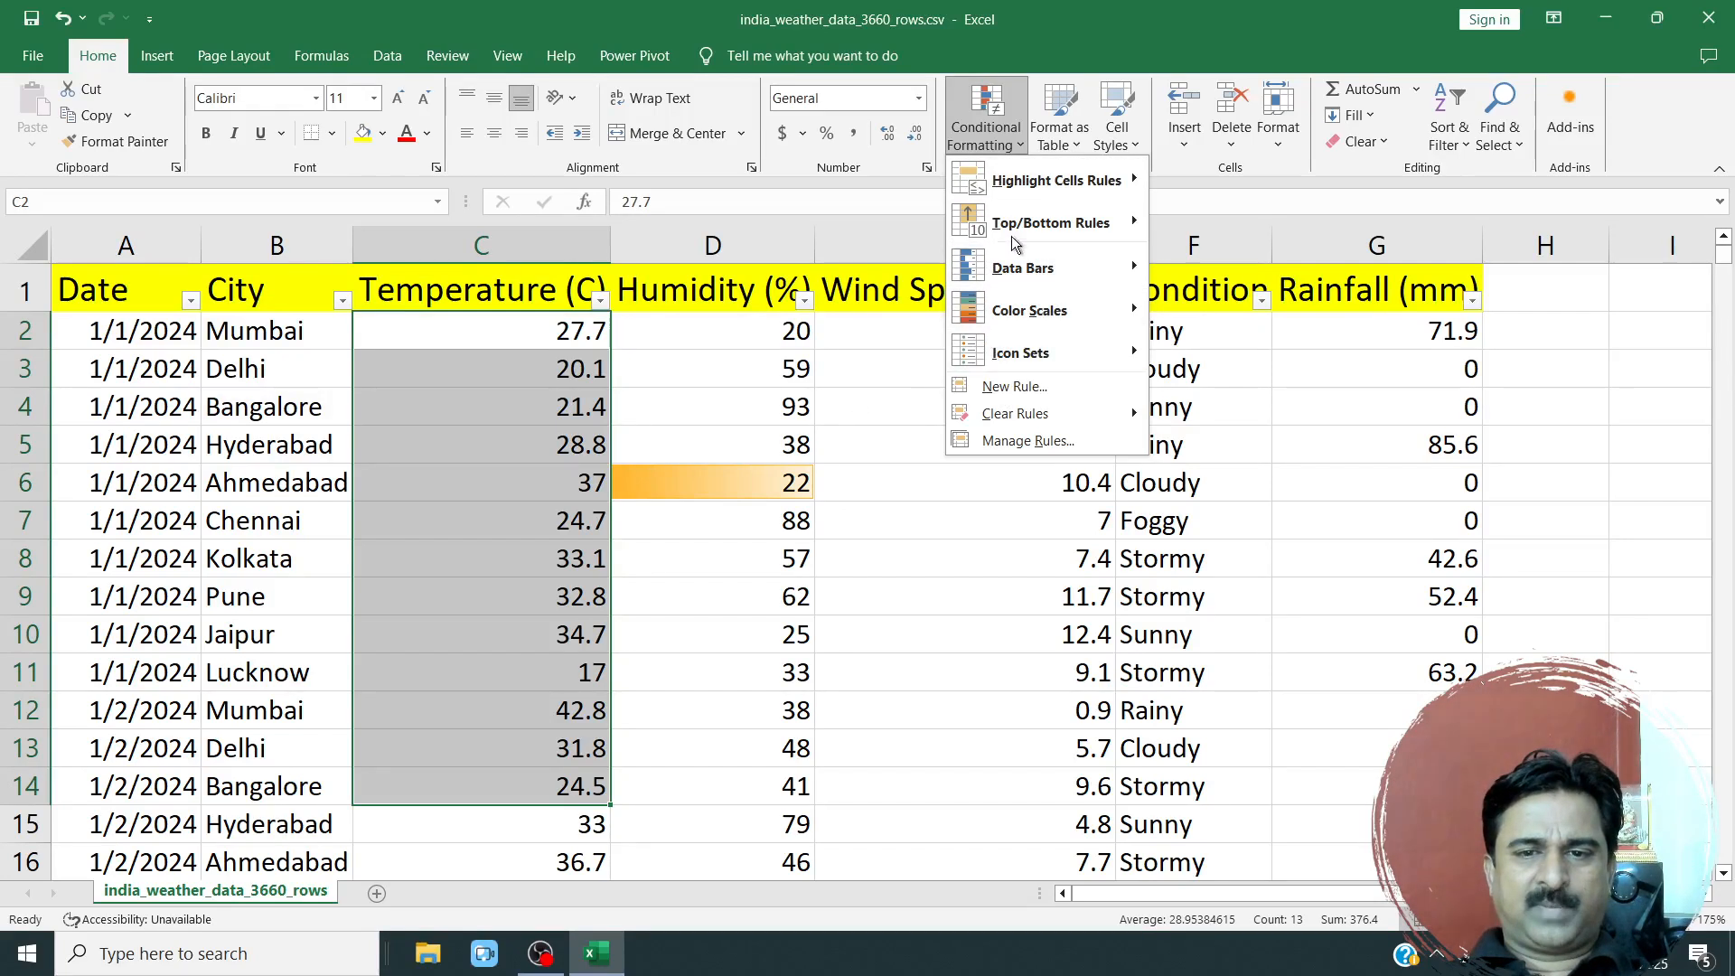
left_click(807, 523)
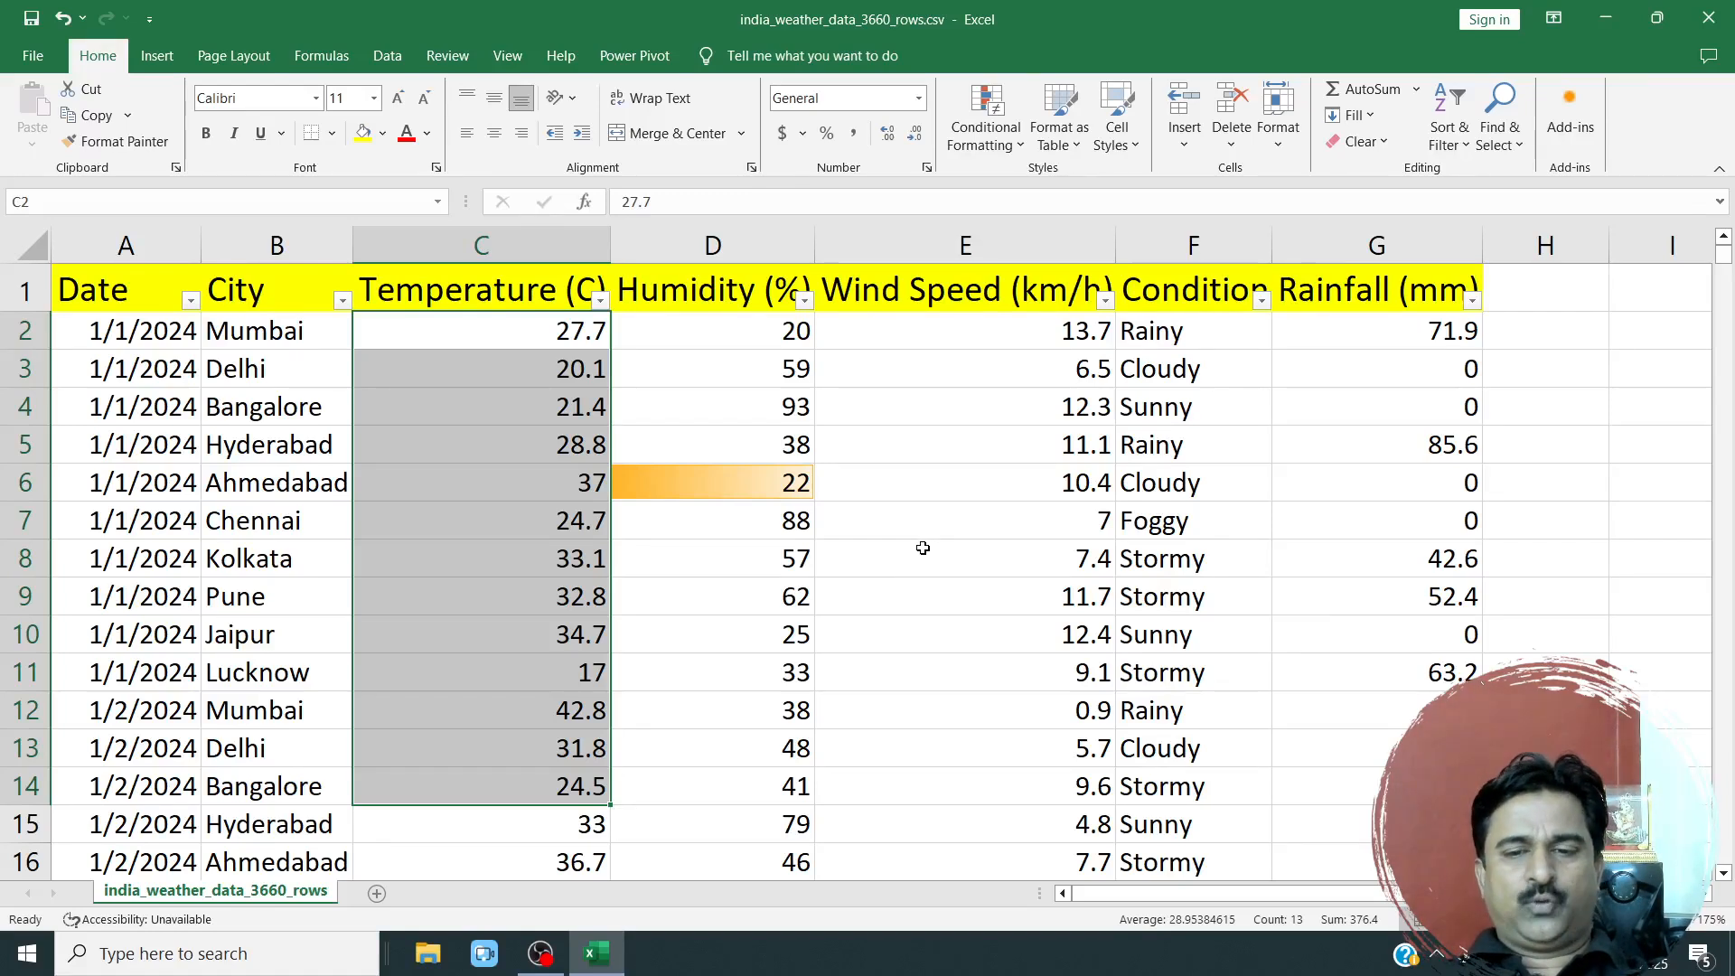
left_click(853, 601)
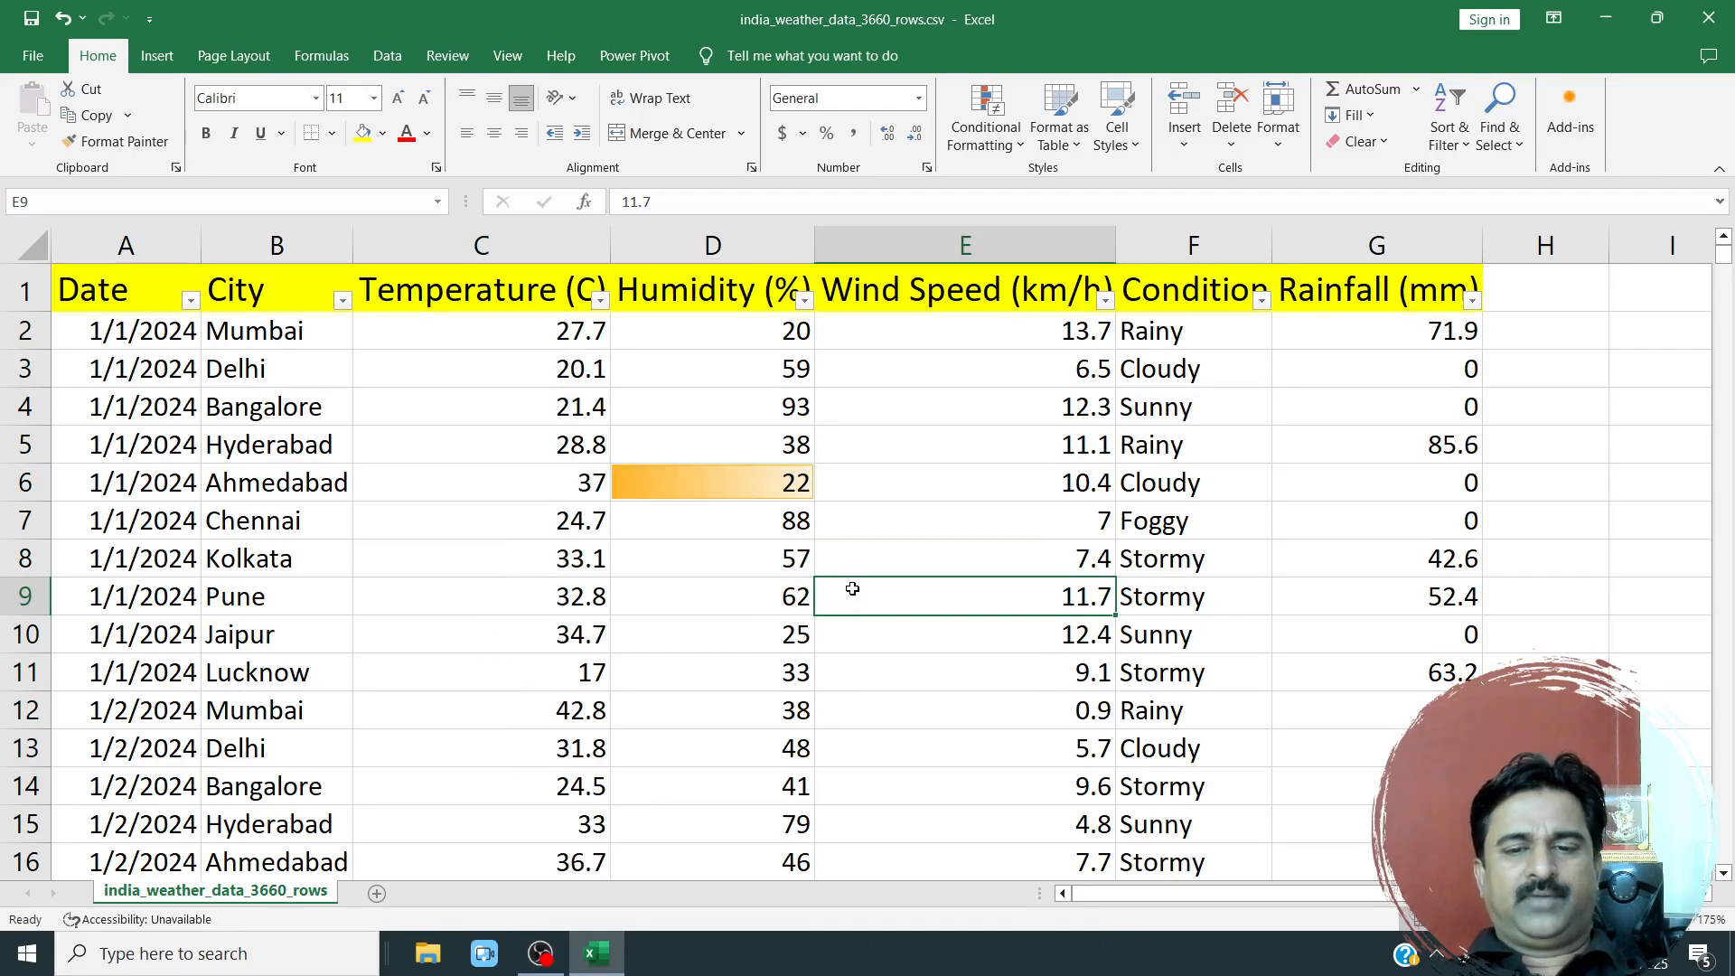
scroll(541, 596, "down", 12)
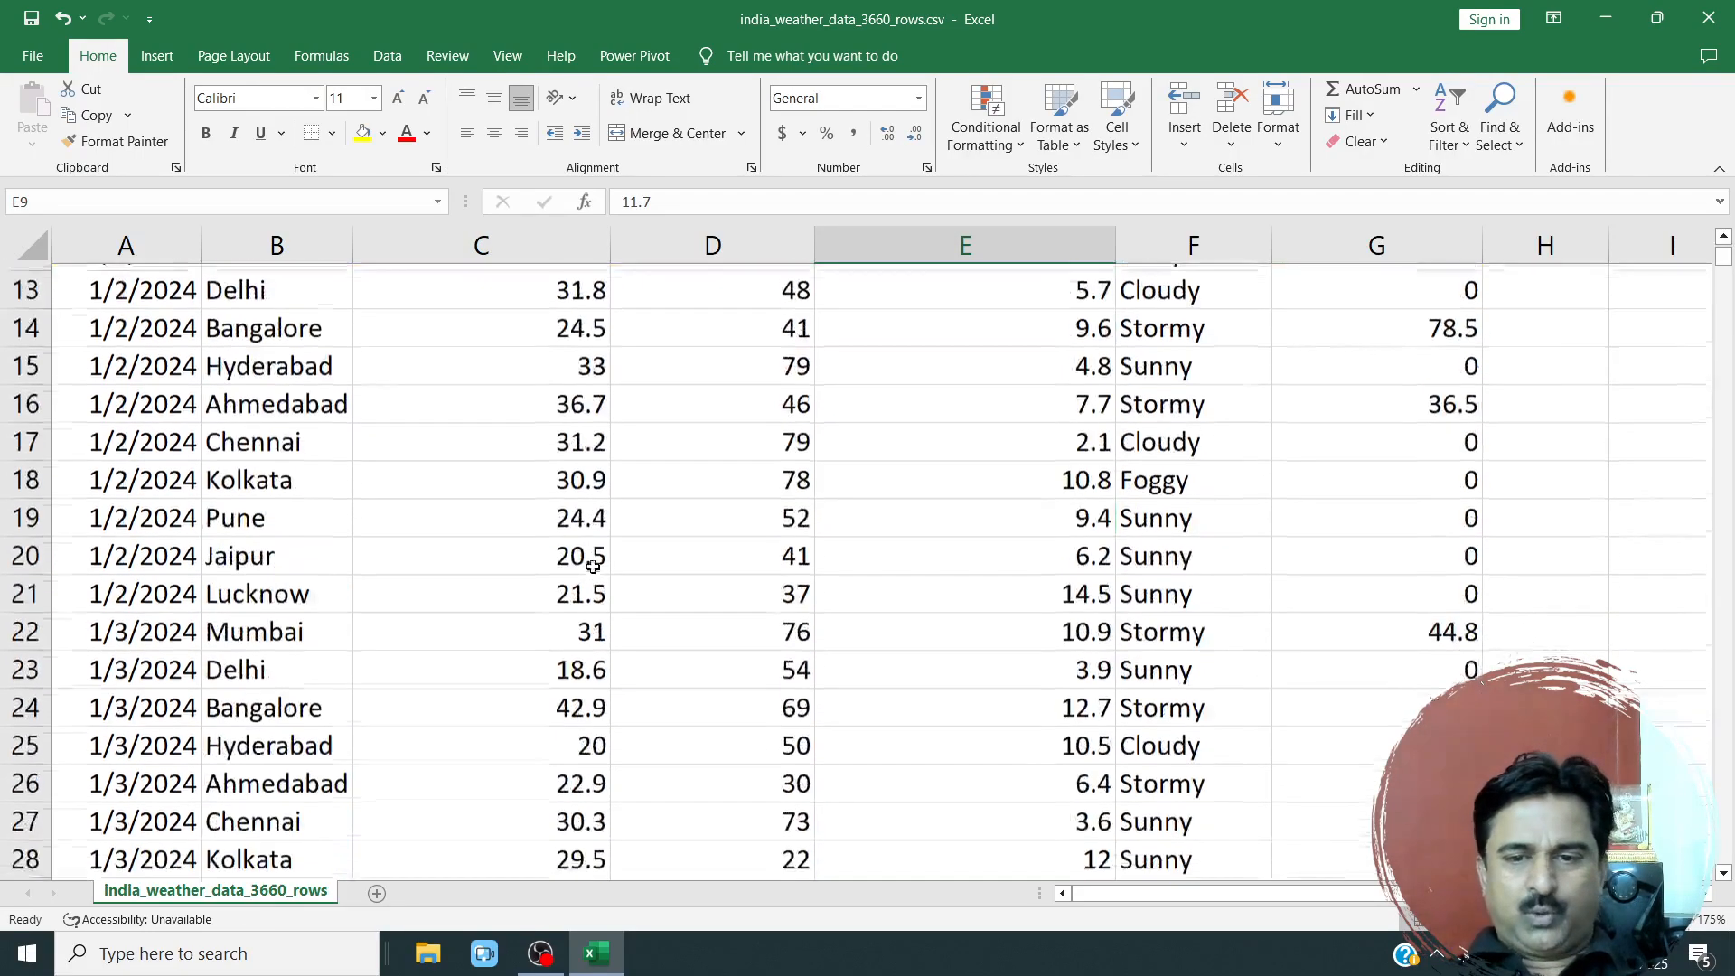
scroll(596, 568, "down", 8)
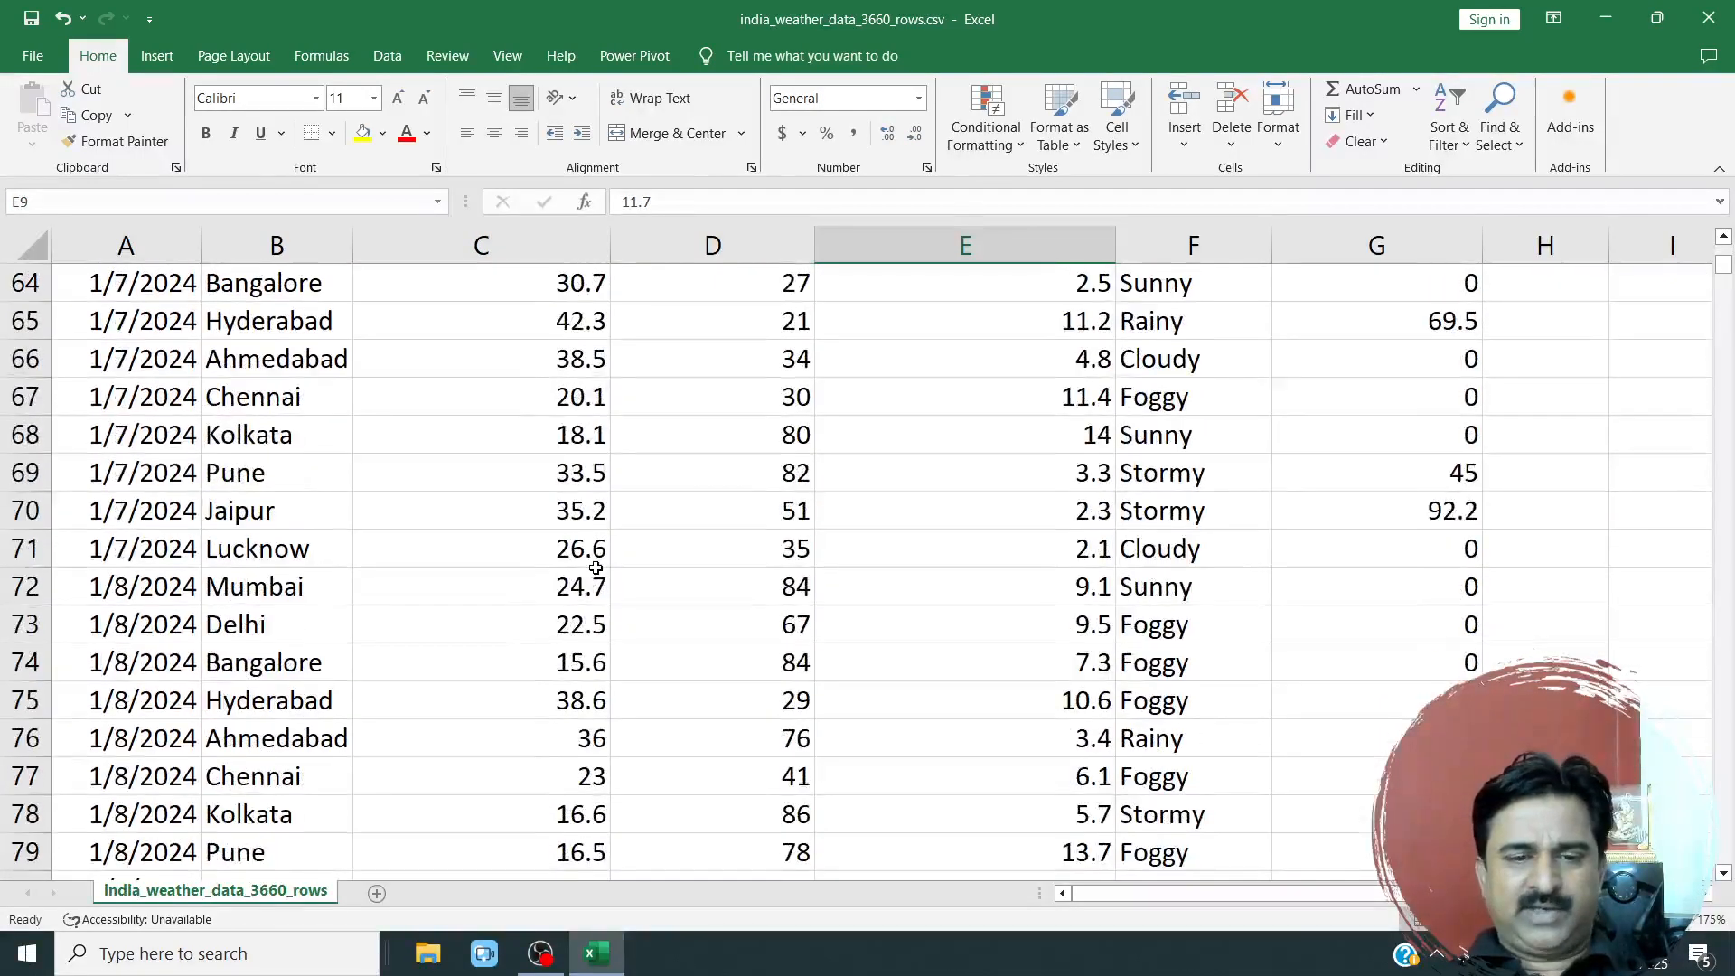
scroll(605, 569, "up", 7)
scroll(623, 570, "up", 18)
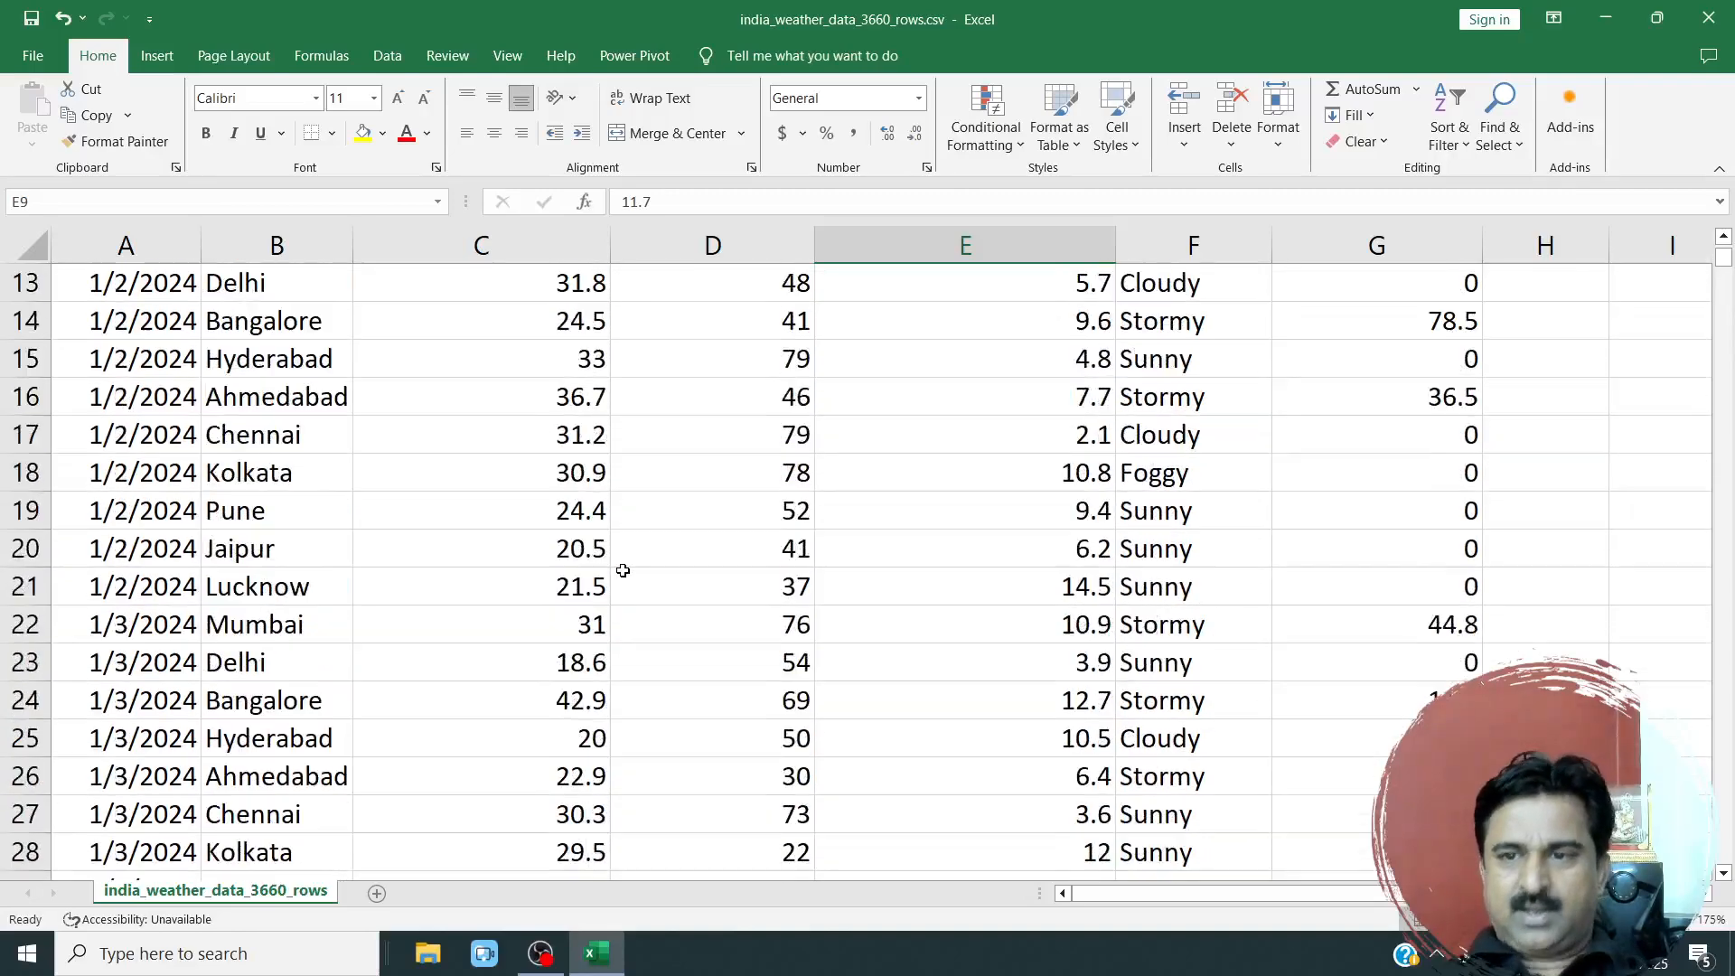